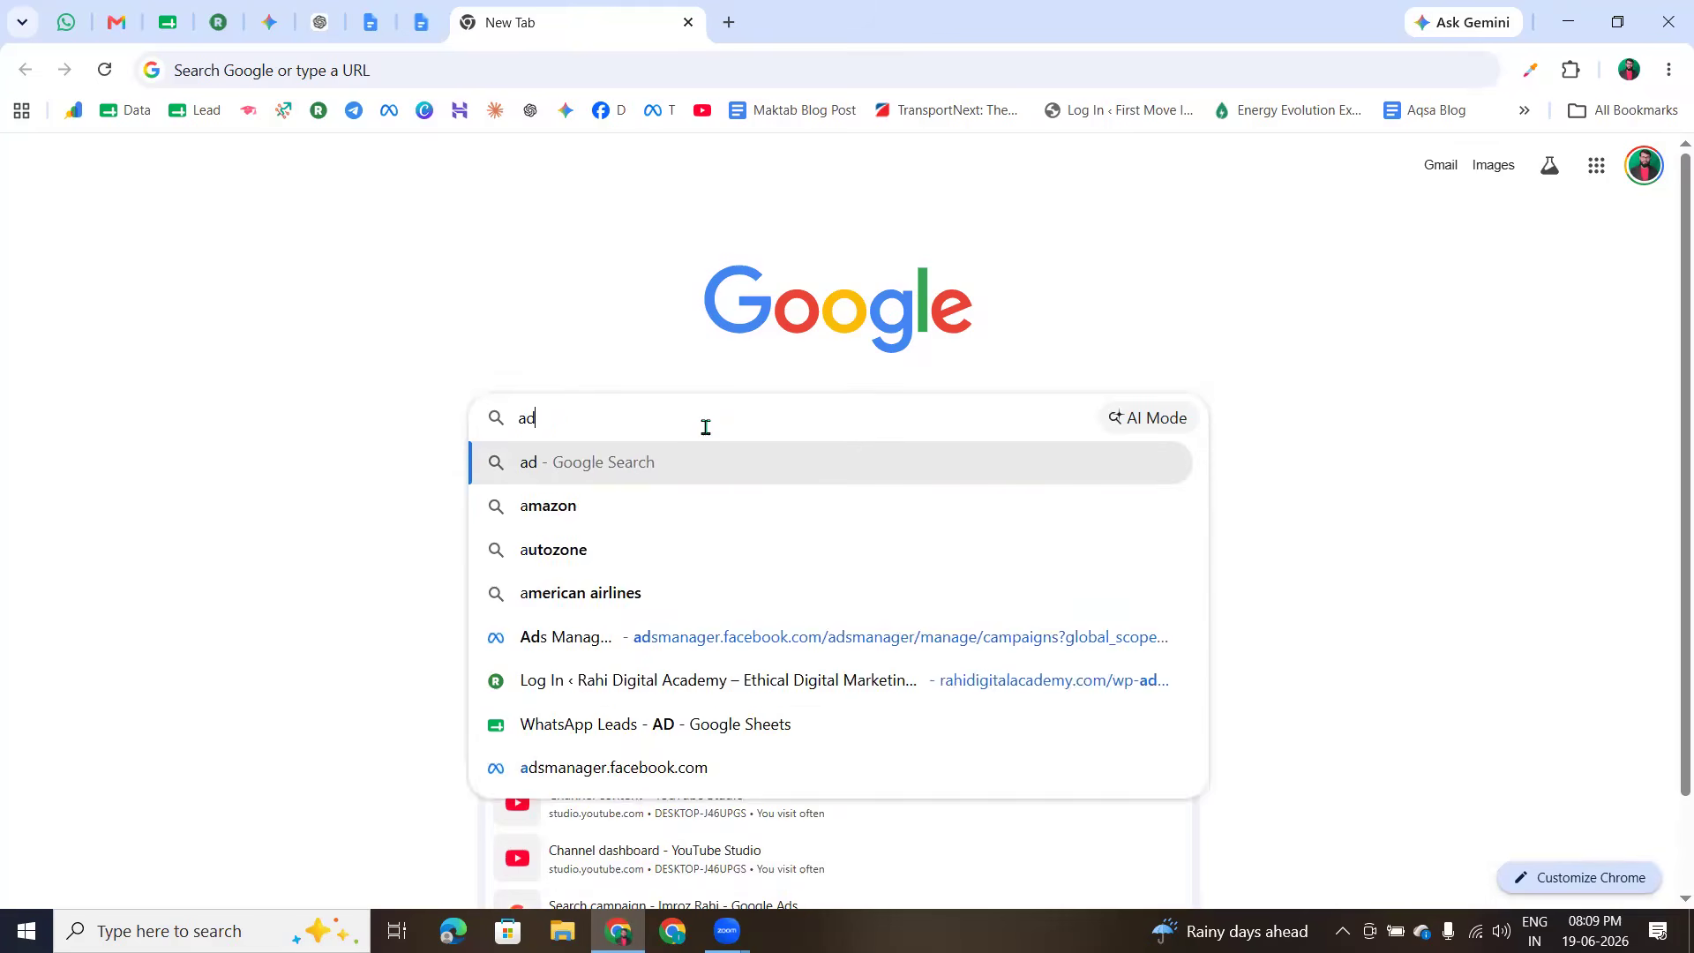
- Search Google for "meta ad manager" and open the sponsored Meta Ads Manager result
key(BackSpace)
key(BackSpace)
key(BackSpace)
key(BackSpace)
key(BackSpace)
key(BackSpace)
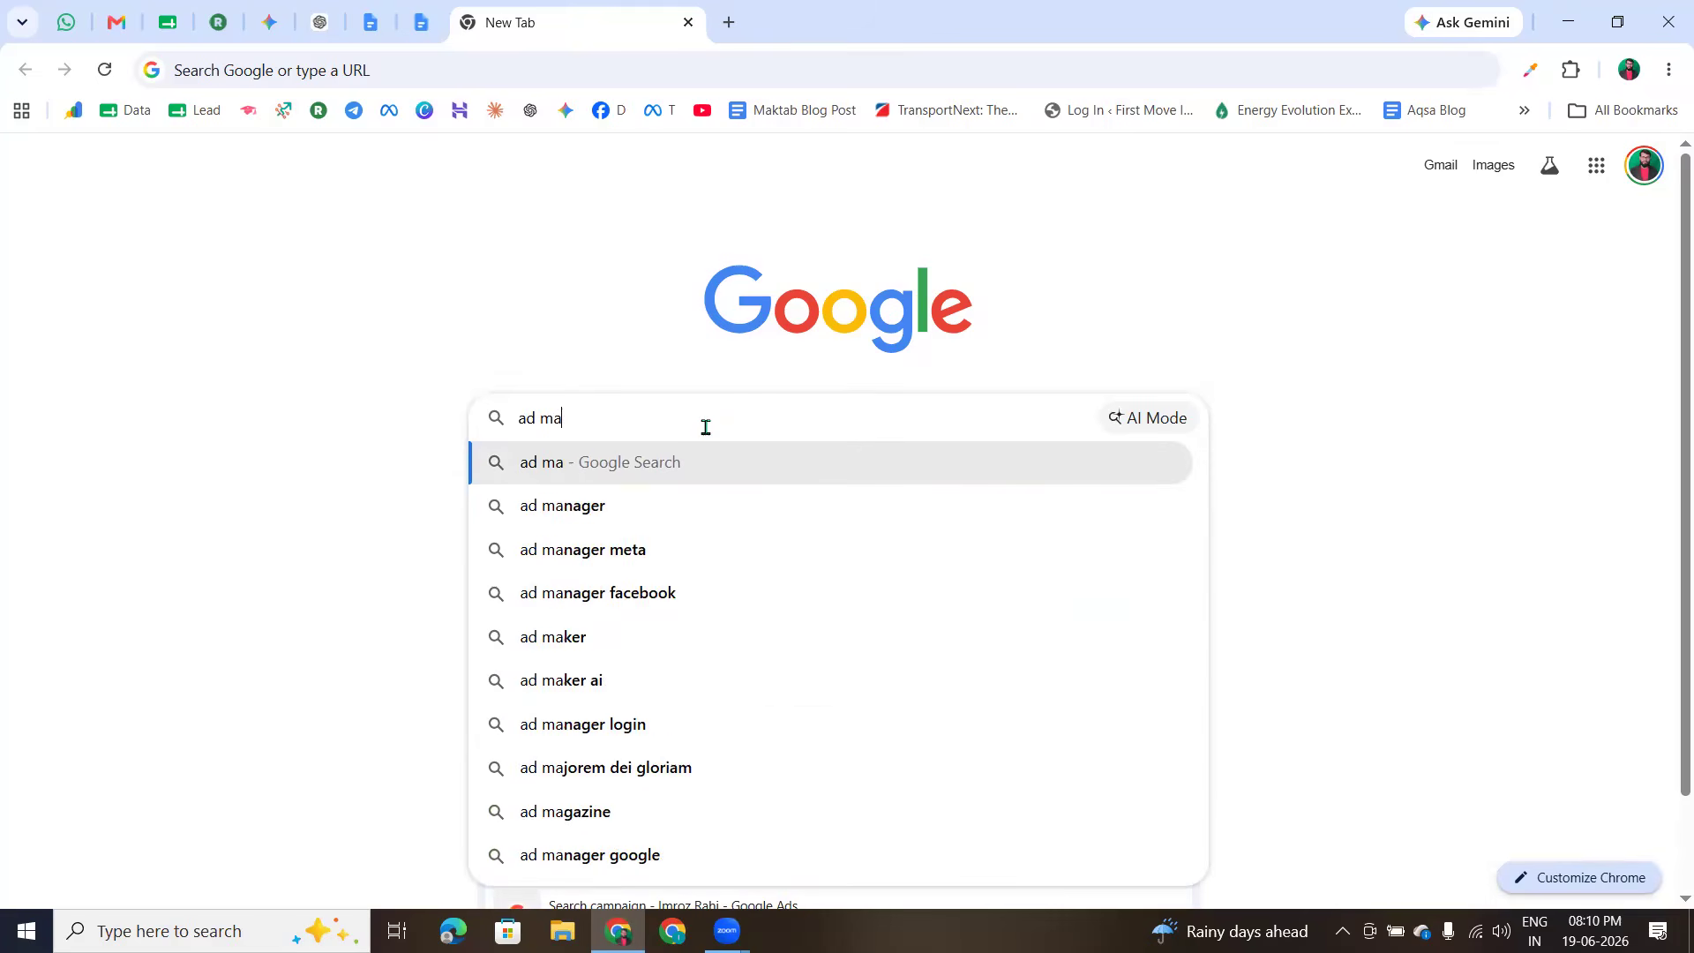
text(meta )
text(afd)
key(BackSpace)
key(BackSpace)
text(d)
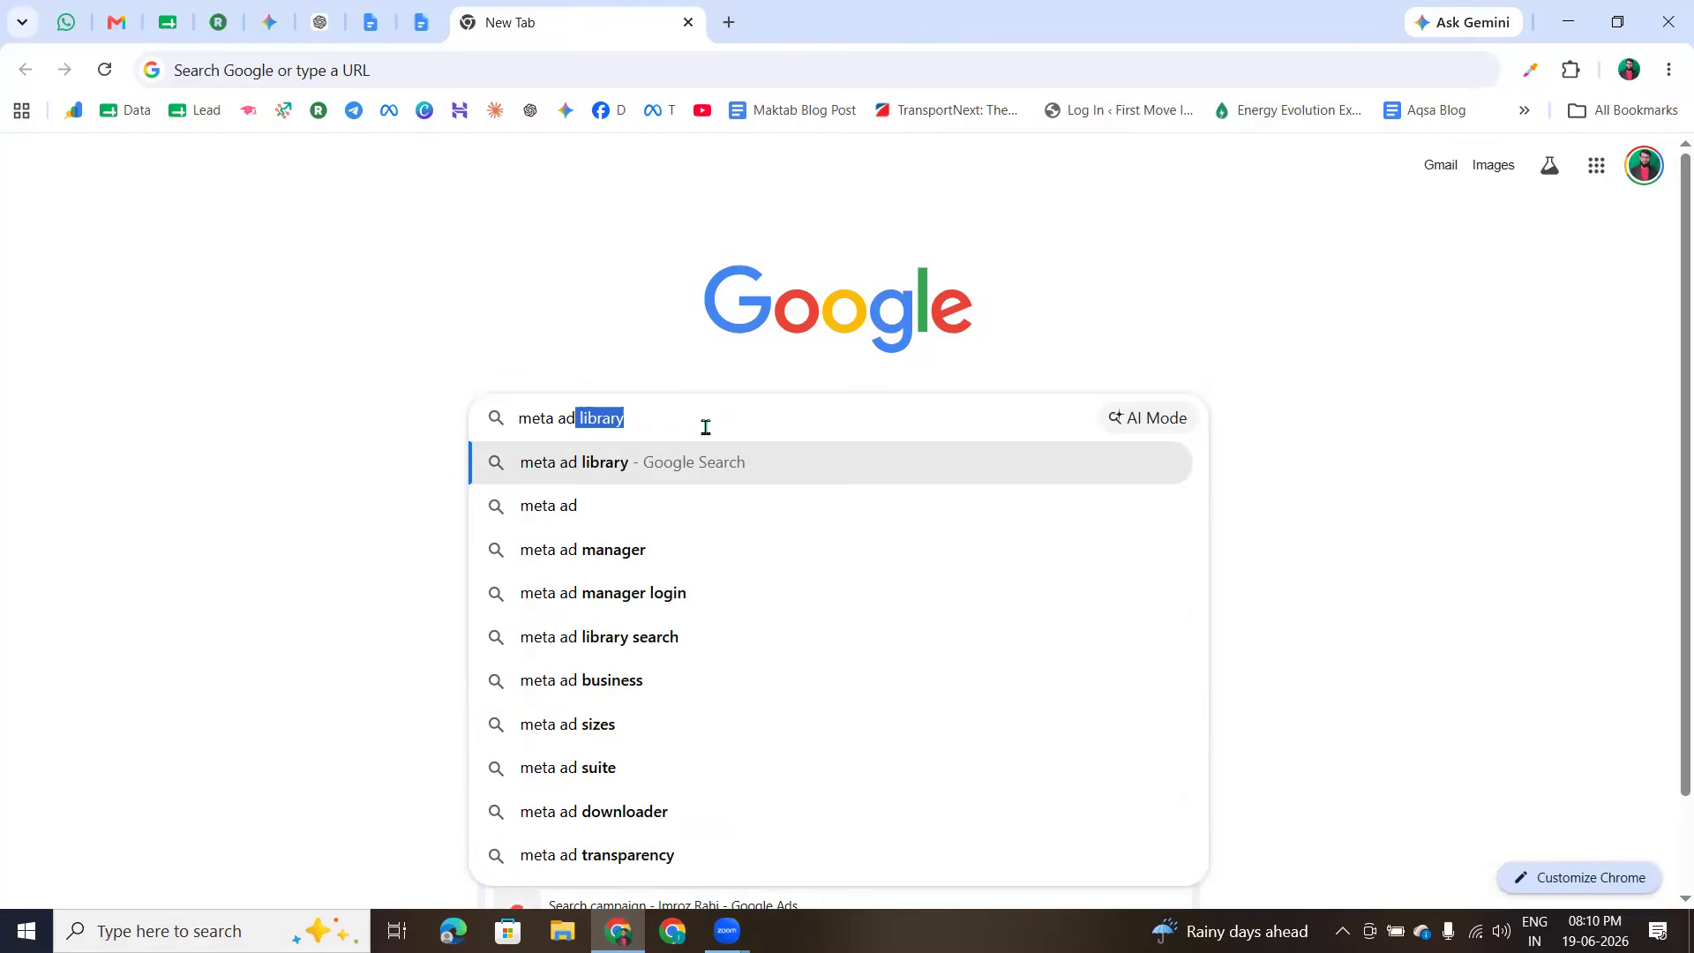
text( manager)
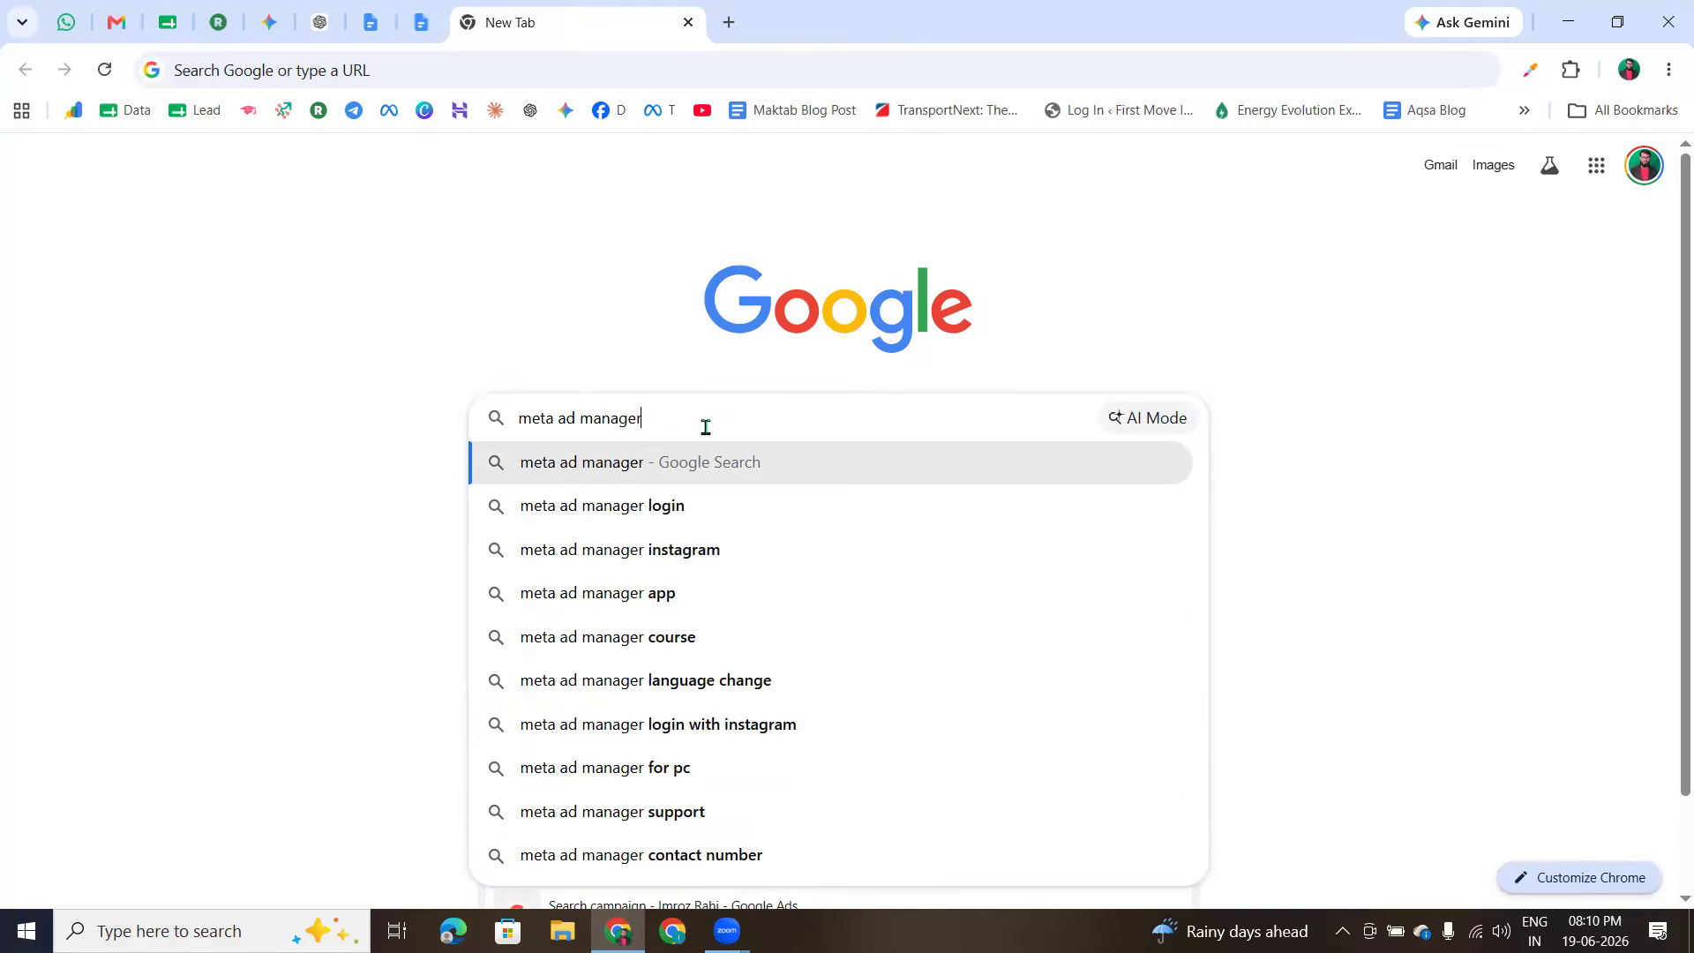
key(Return)
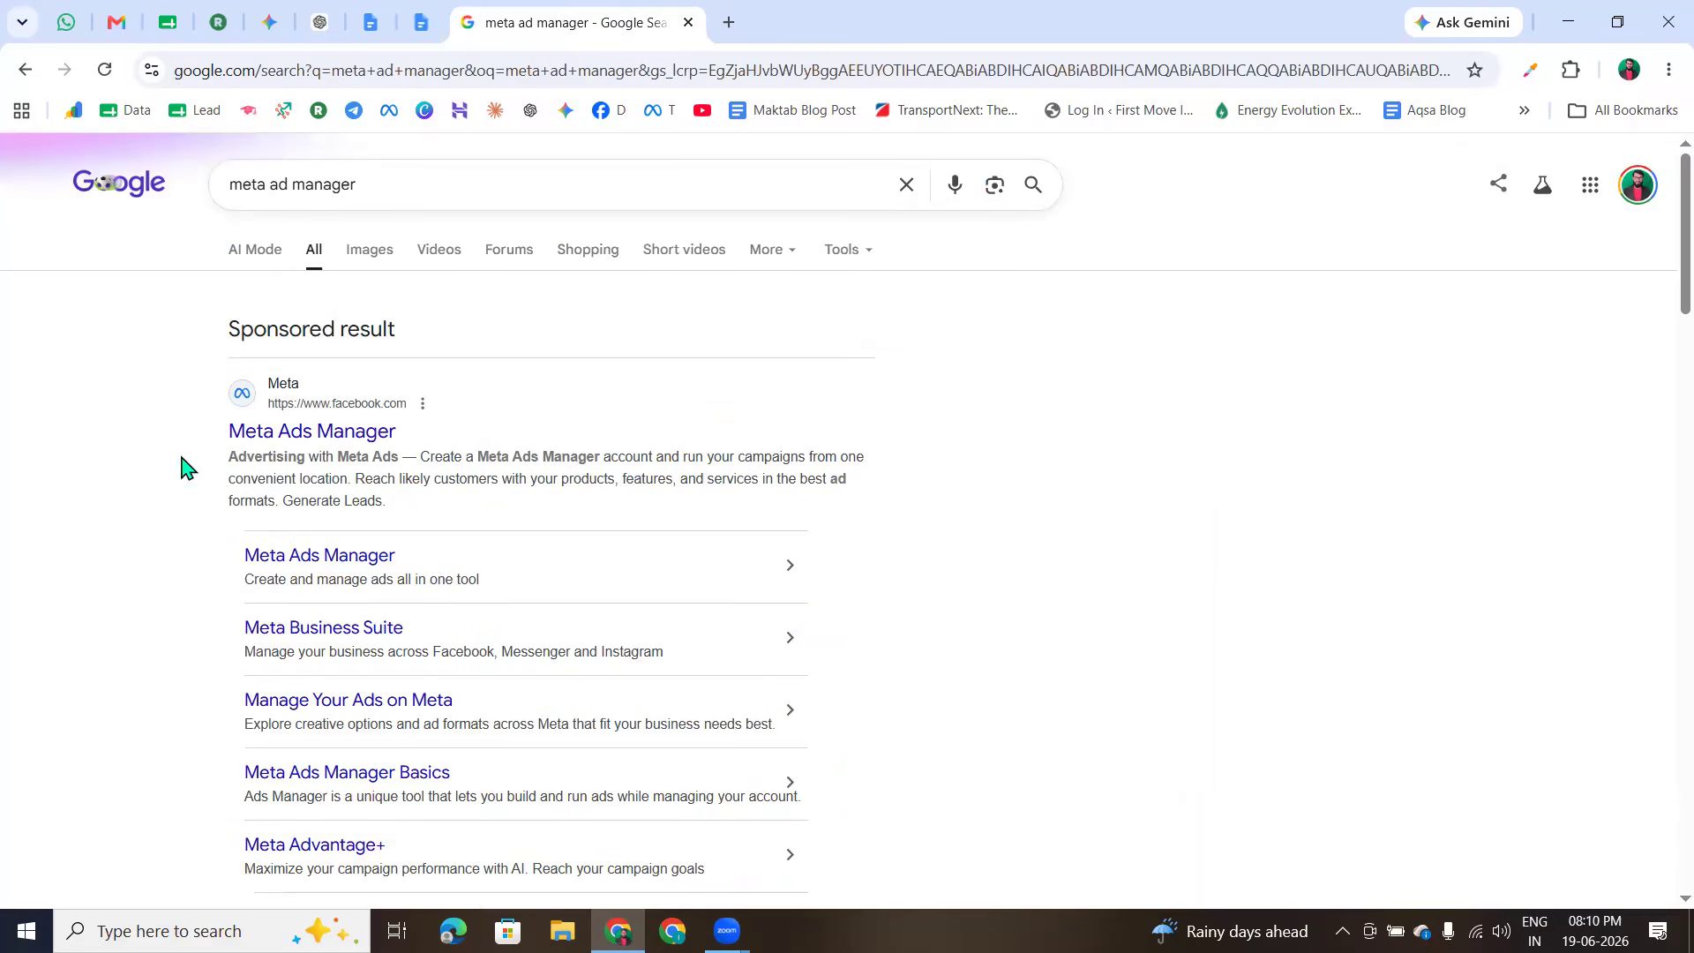
click(305, 435)
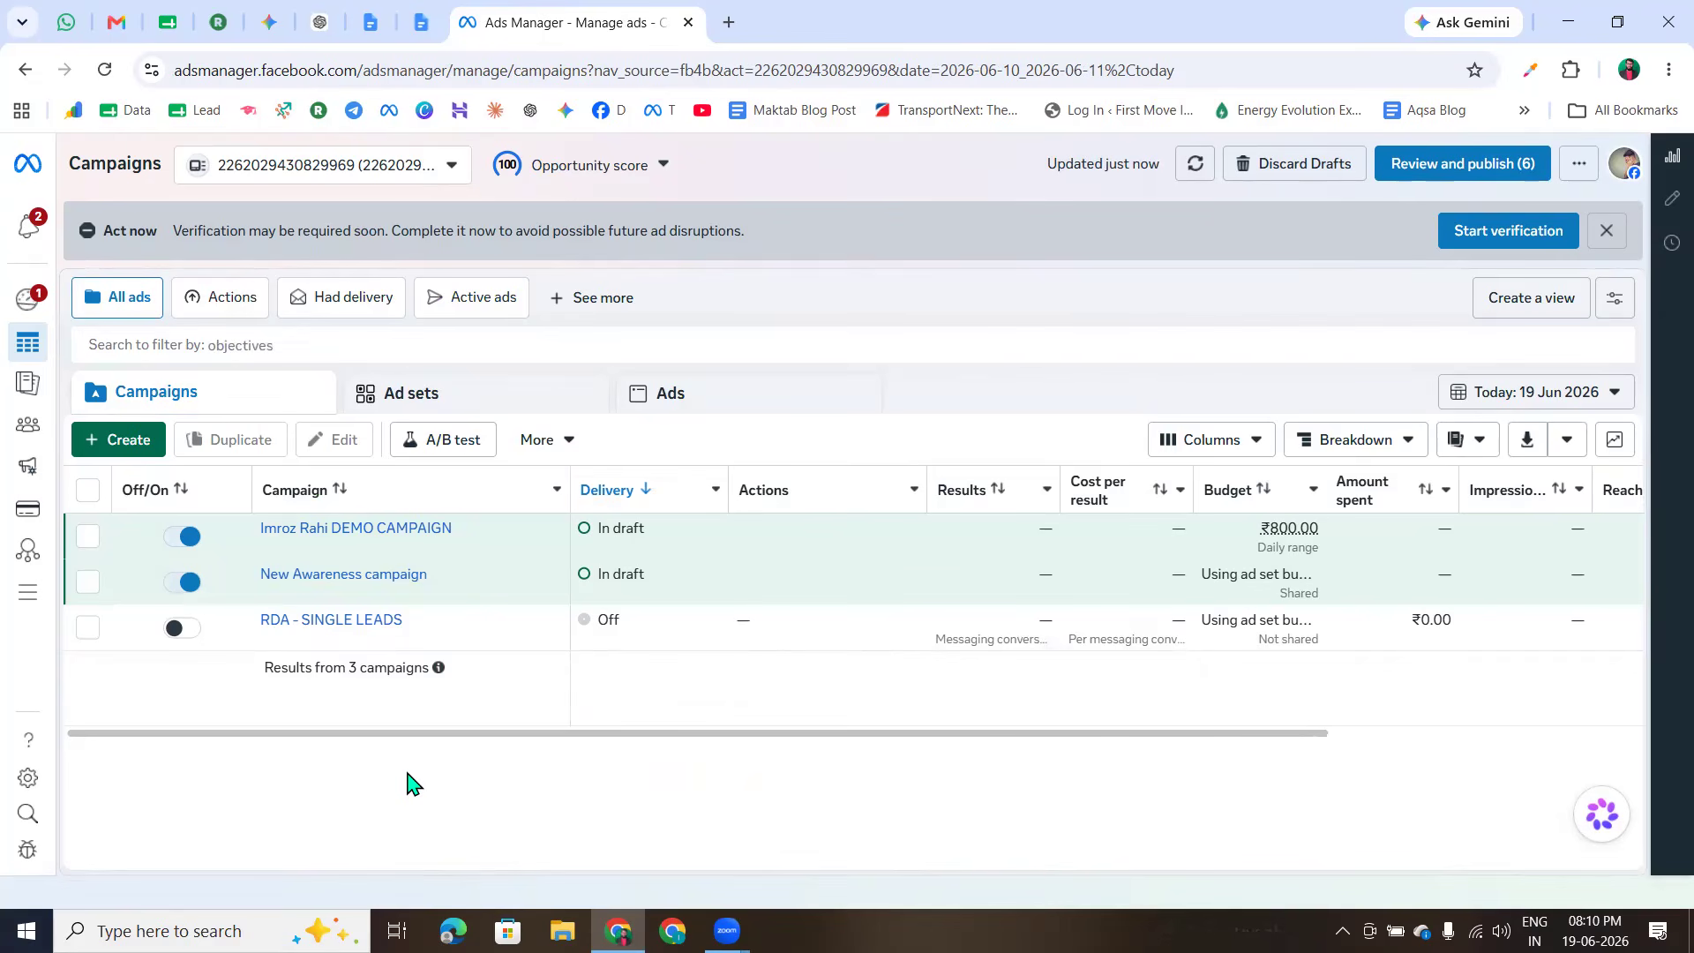
- Start creating a new campaign and choose Manual campaign setup instead of the Meta AI-guided setup
click(103, 456)
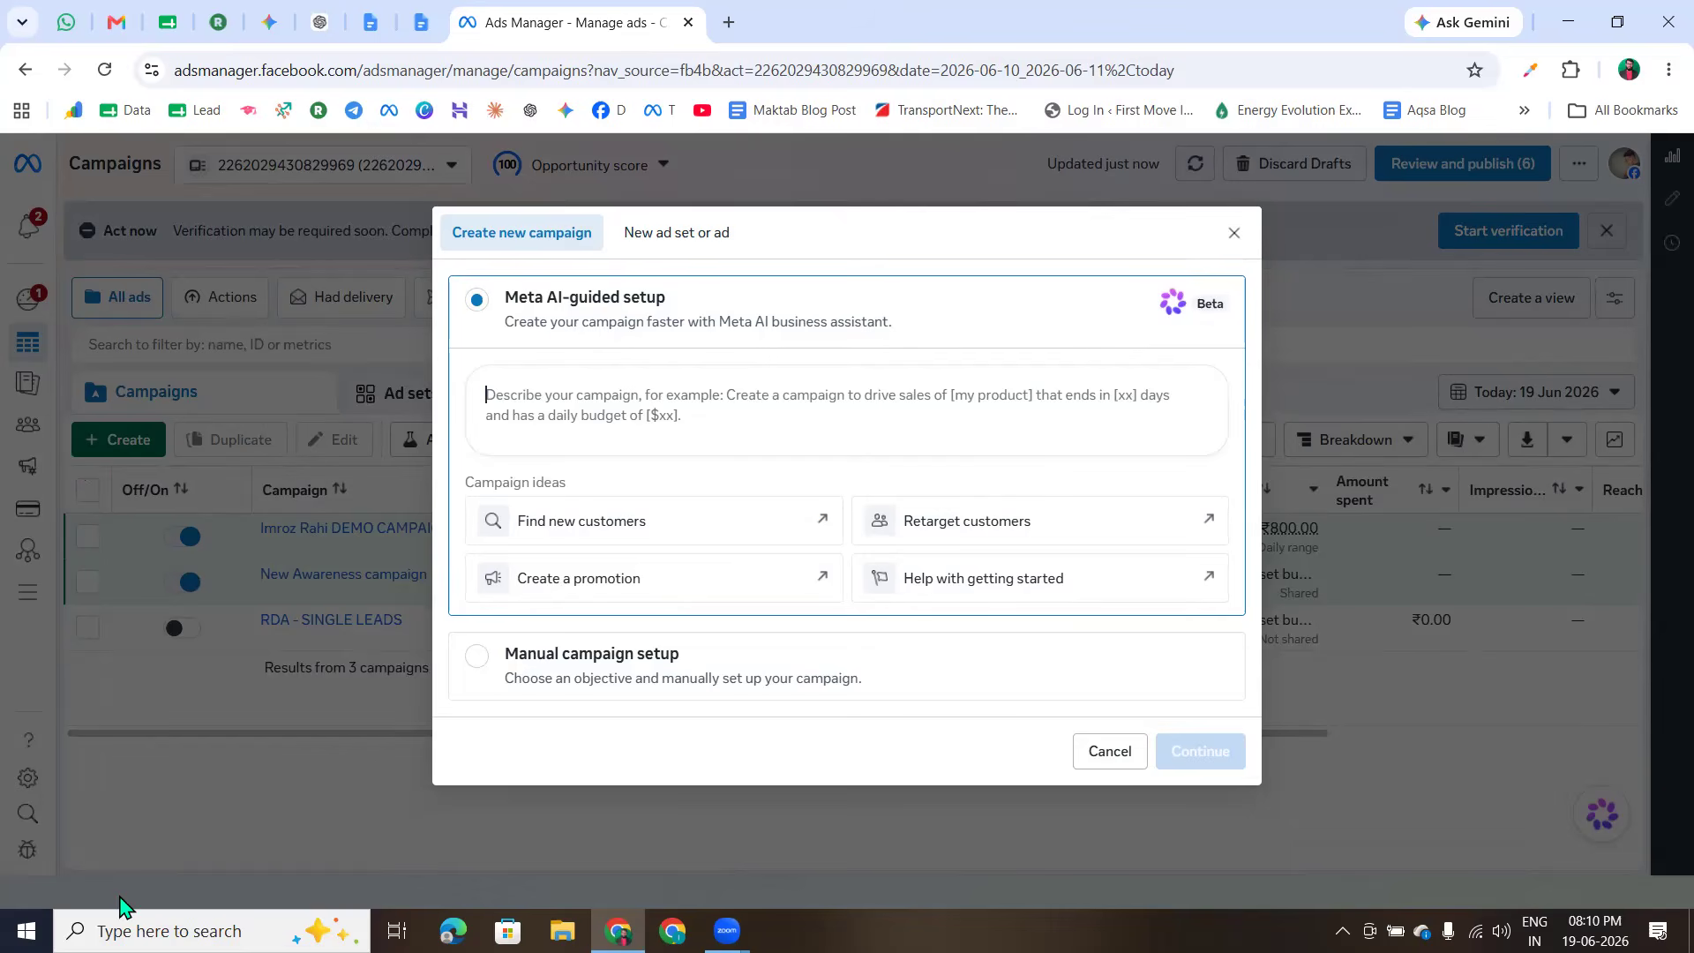
mouse_move(451, 627)
mouse_down()
mouse_move(653, 664)
mouse_move(534, 714)
mouse_up()
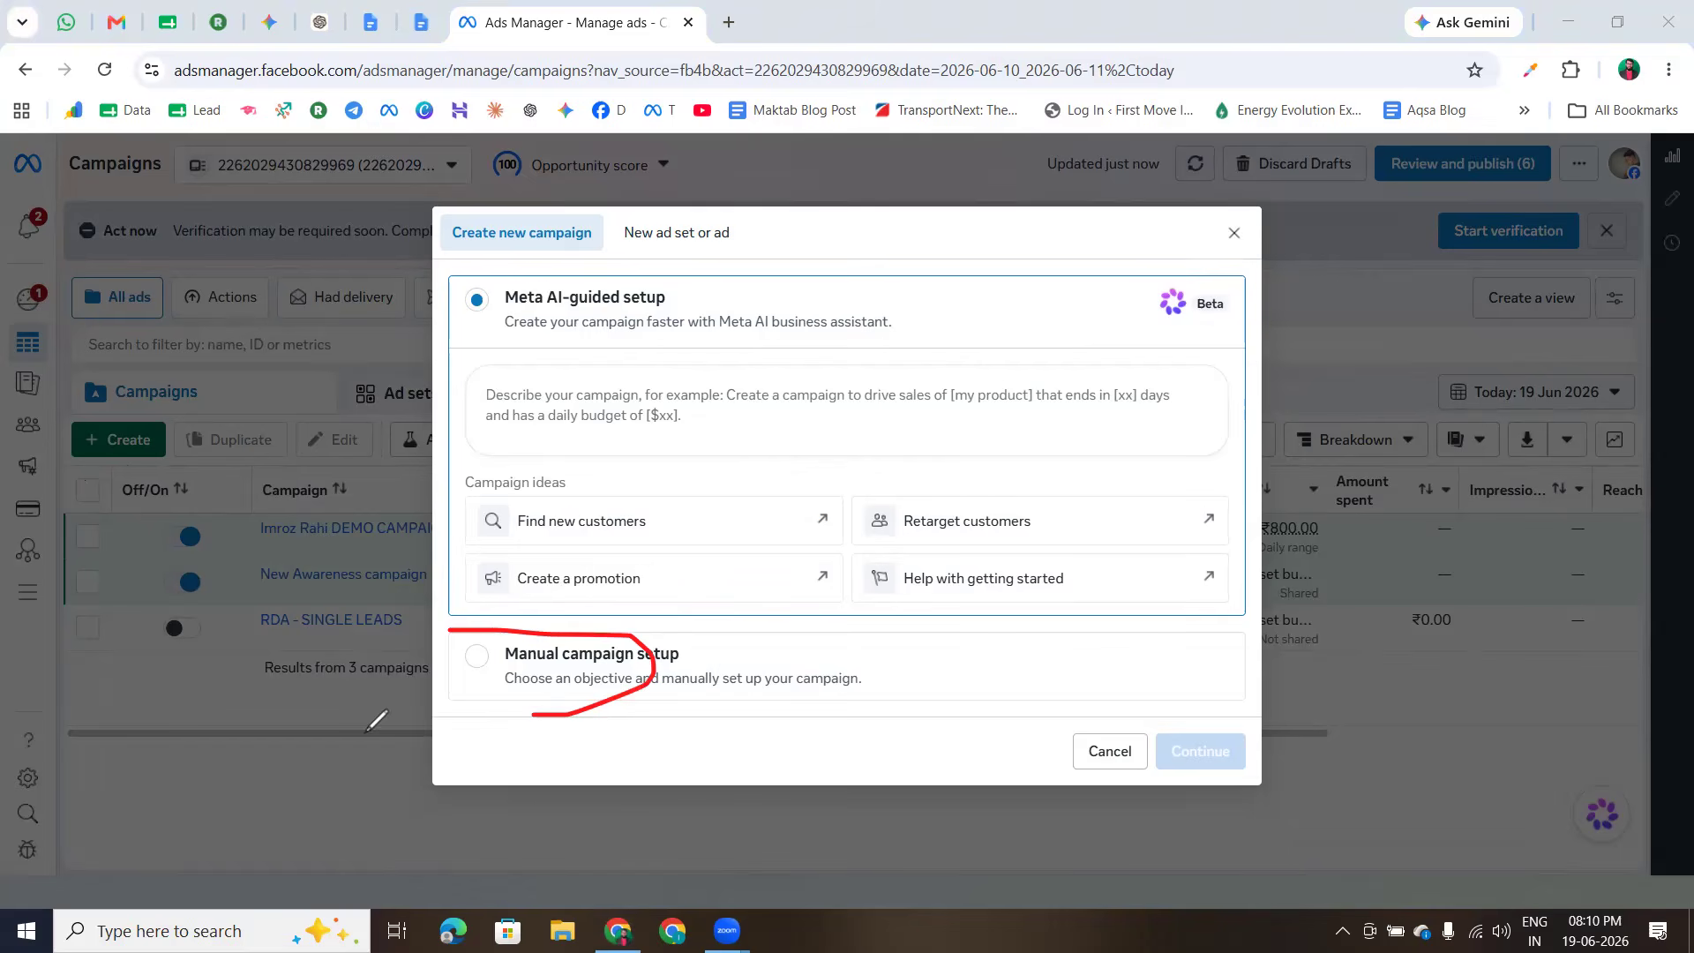
double_click(722, 680)
click(575, 656)
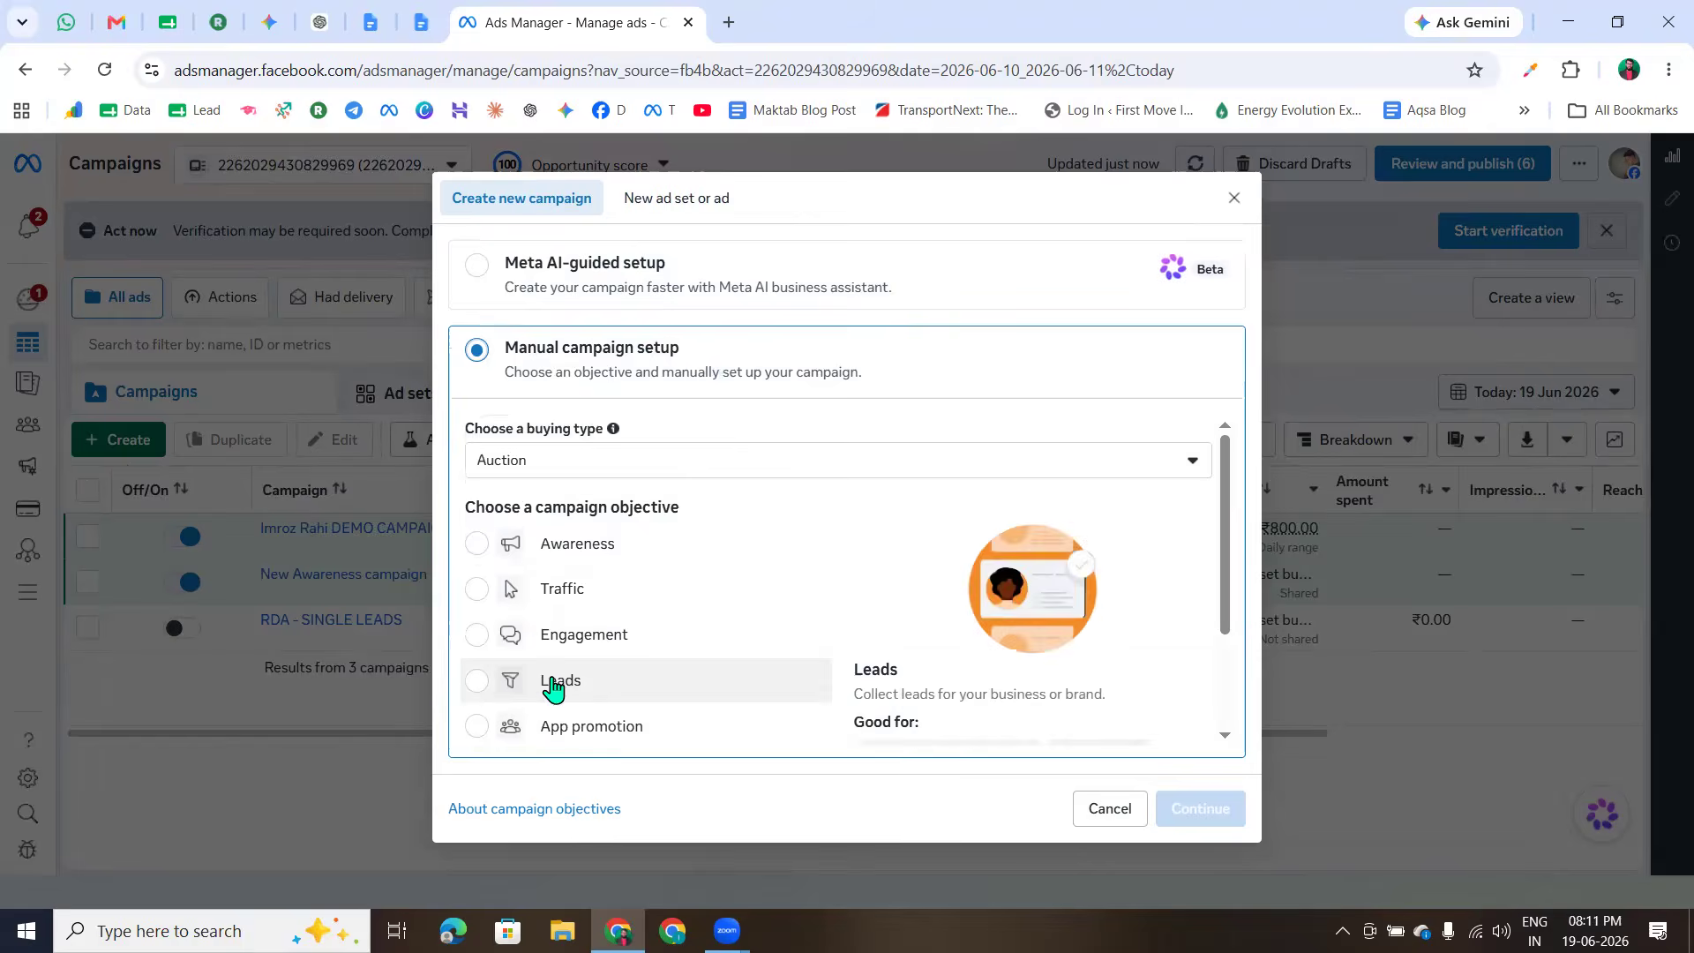
- Choose Sales as the campaign objective, keeping the Auction buying type, and continue to the campaign editor
scroll(589, 511, down, 2)
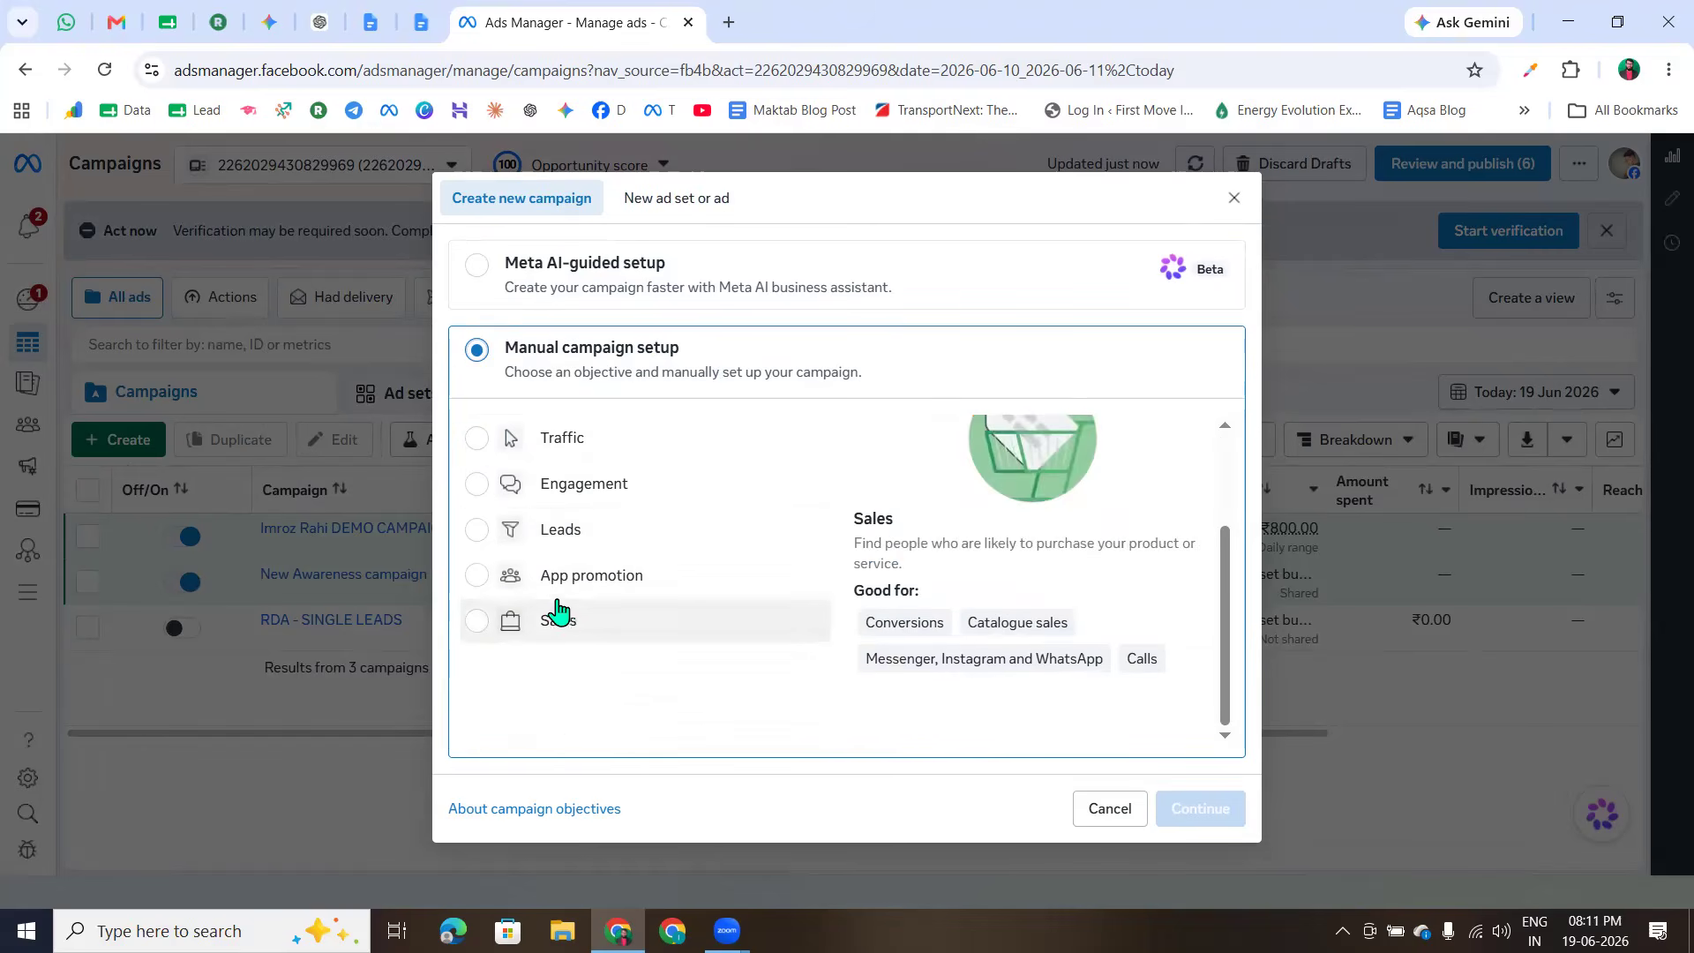
click(559, 642)
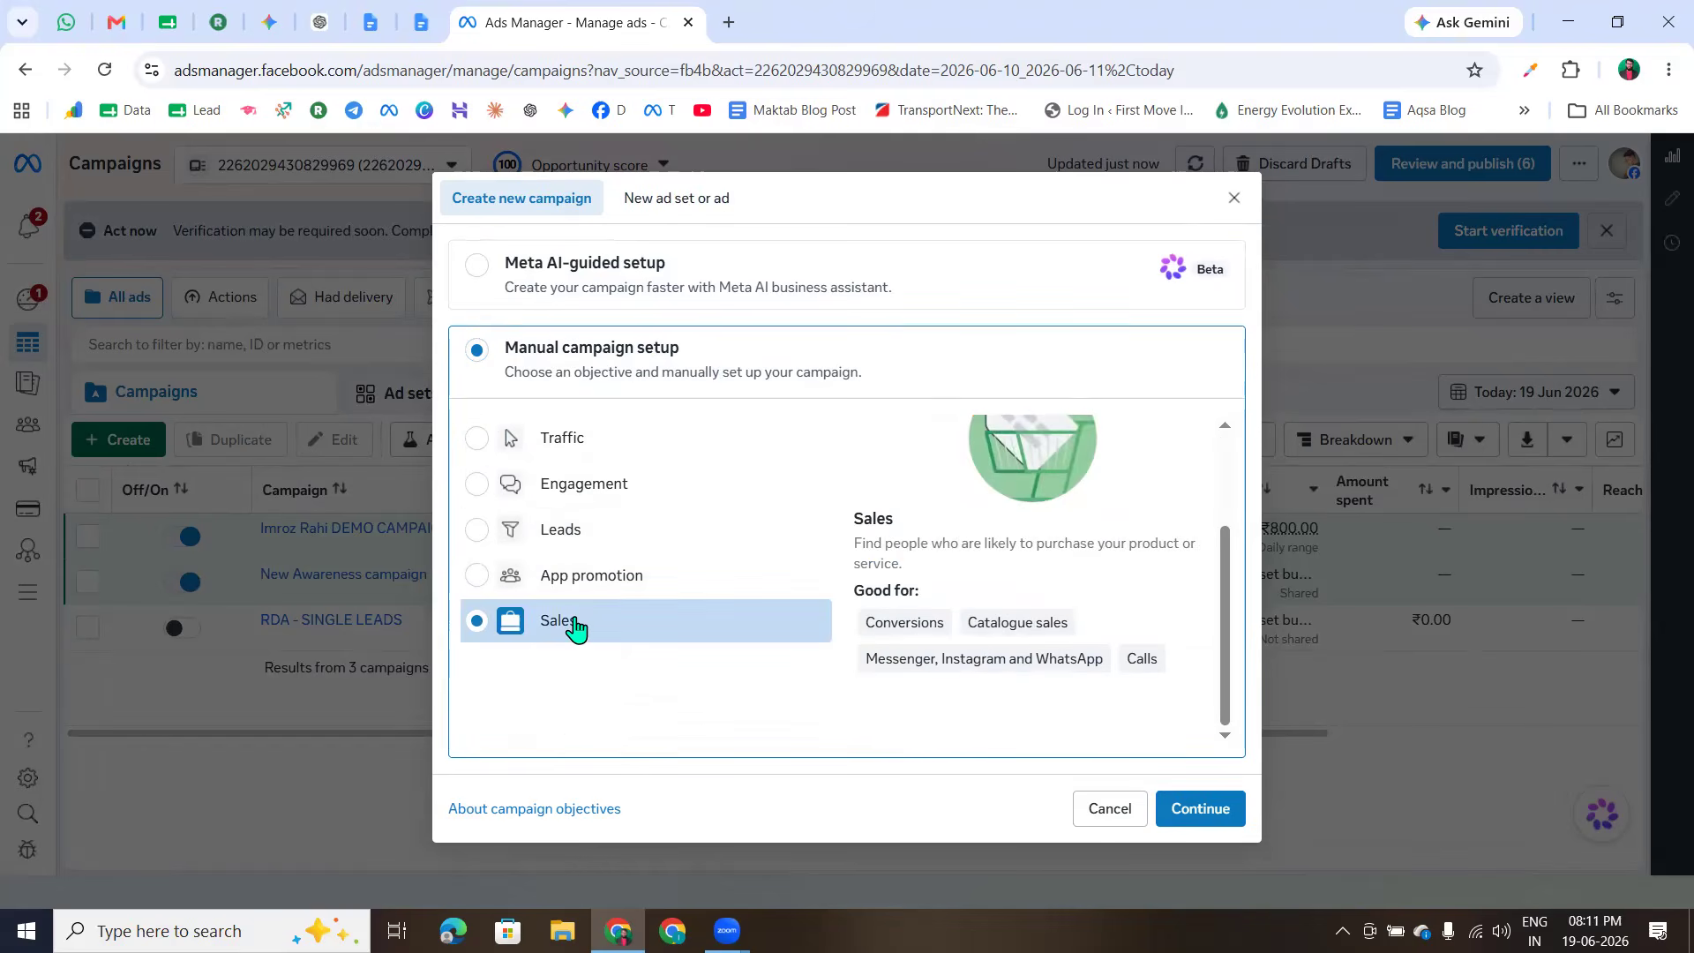
scroll(560, 649, up, 2)
scroll(627, 700, down, 2)
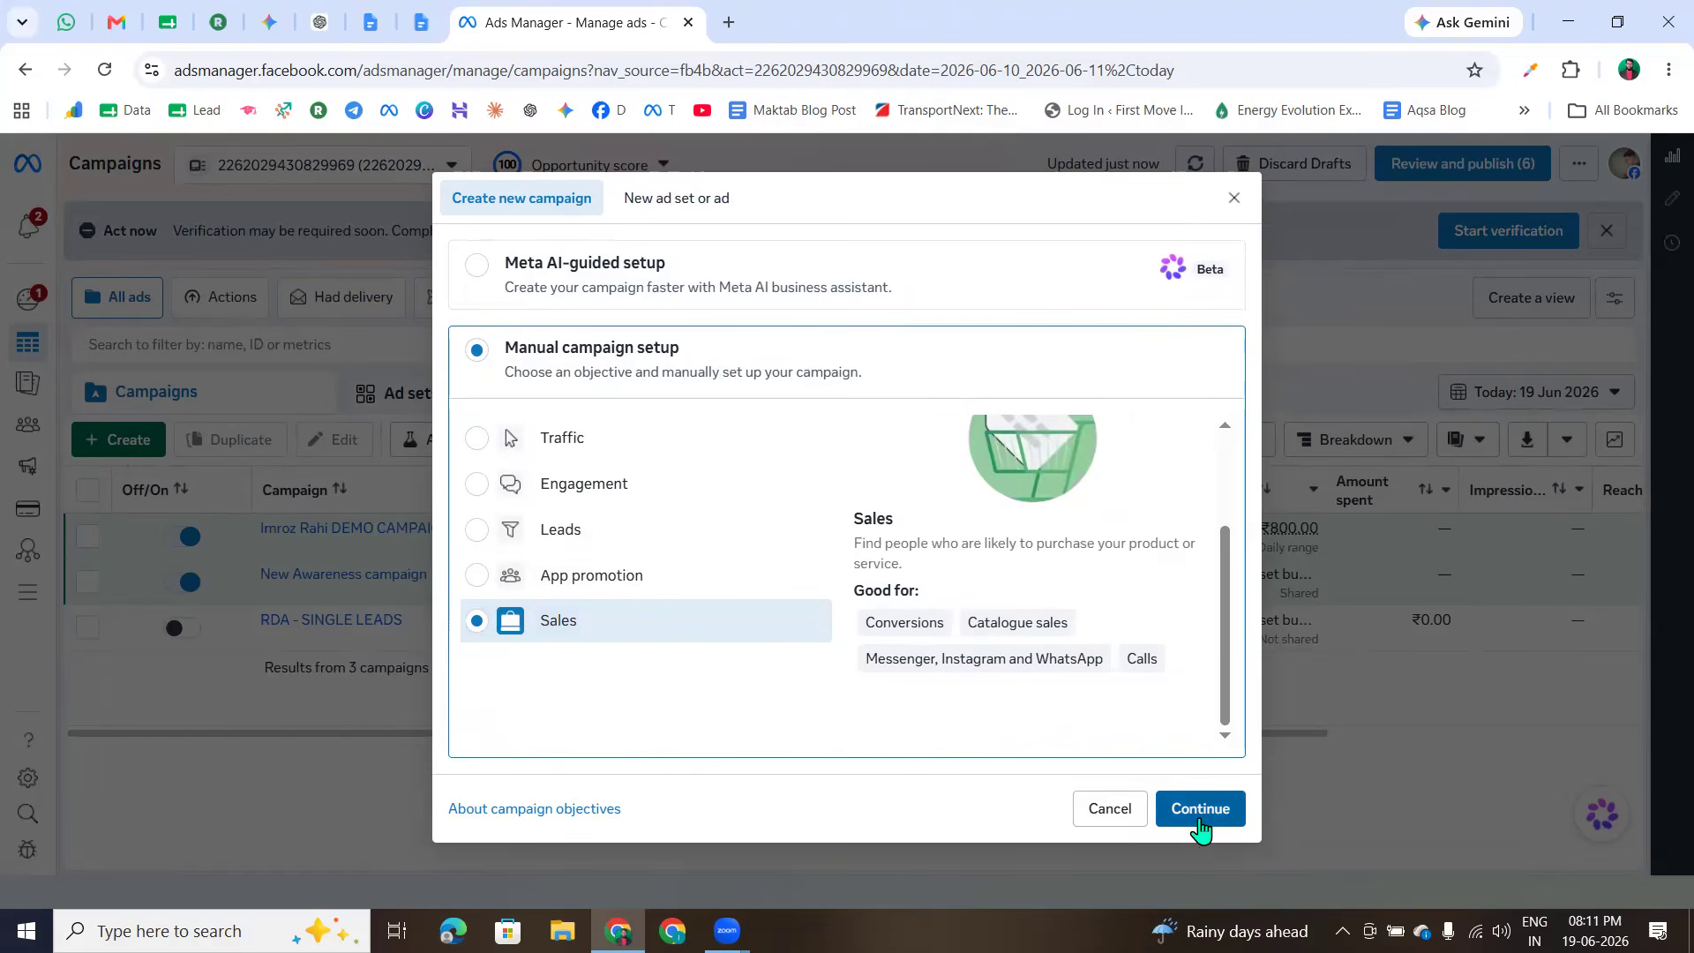
click(1201, 809)
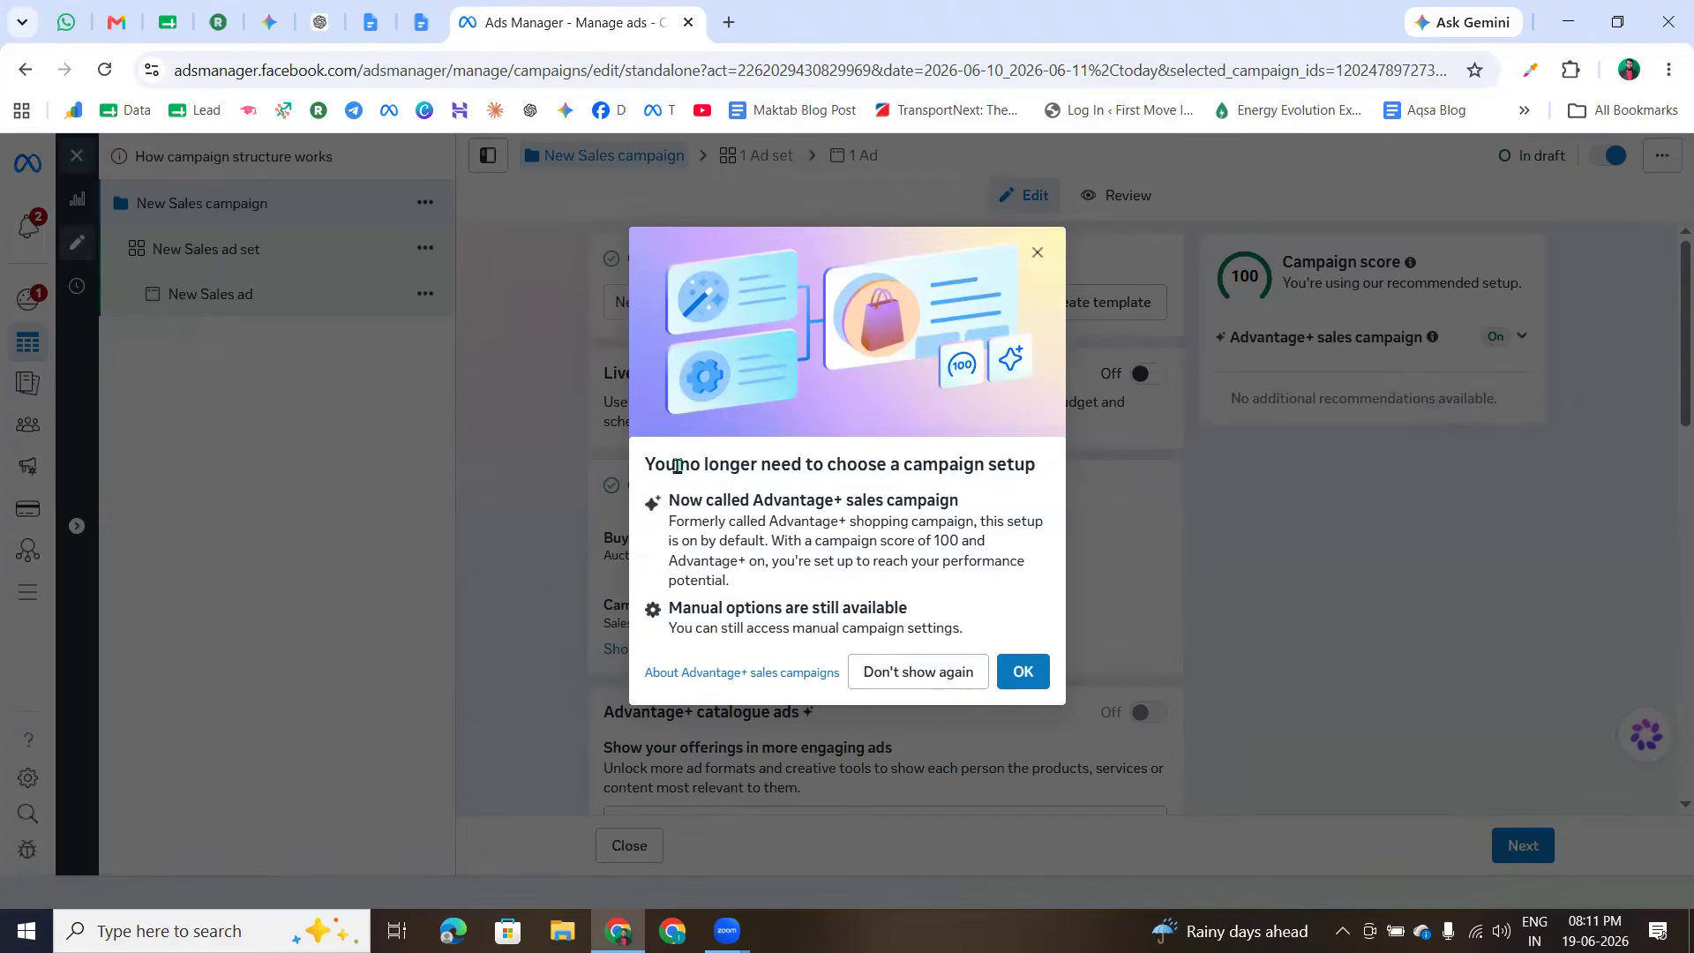
- Dismiss the Advantage+ sales campaign notice so that it does not show again
drag(648, 465, 965, 485)
click(964, 484)
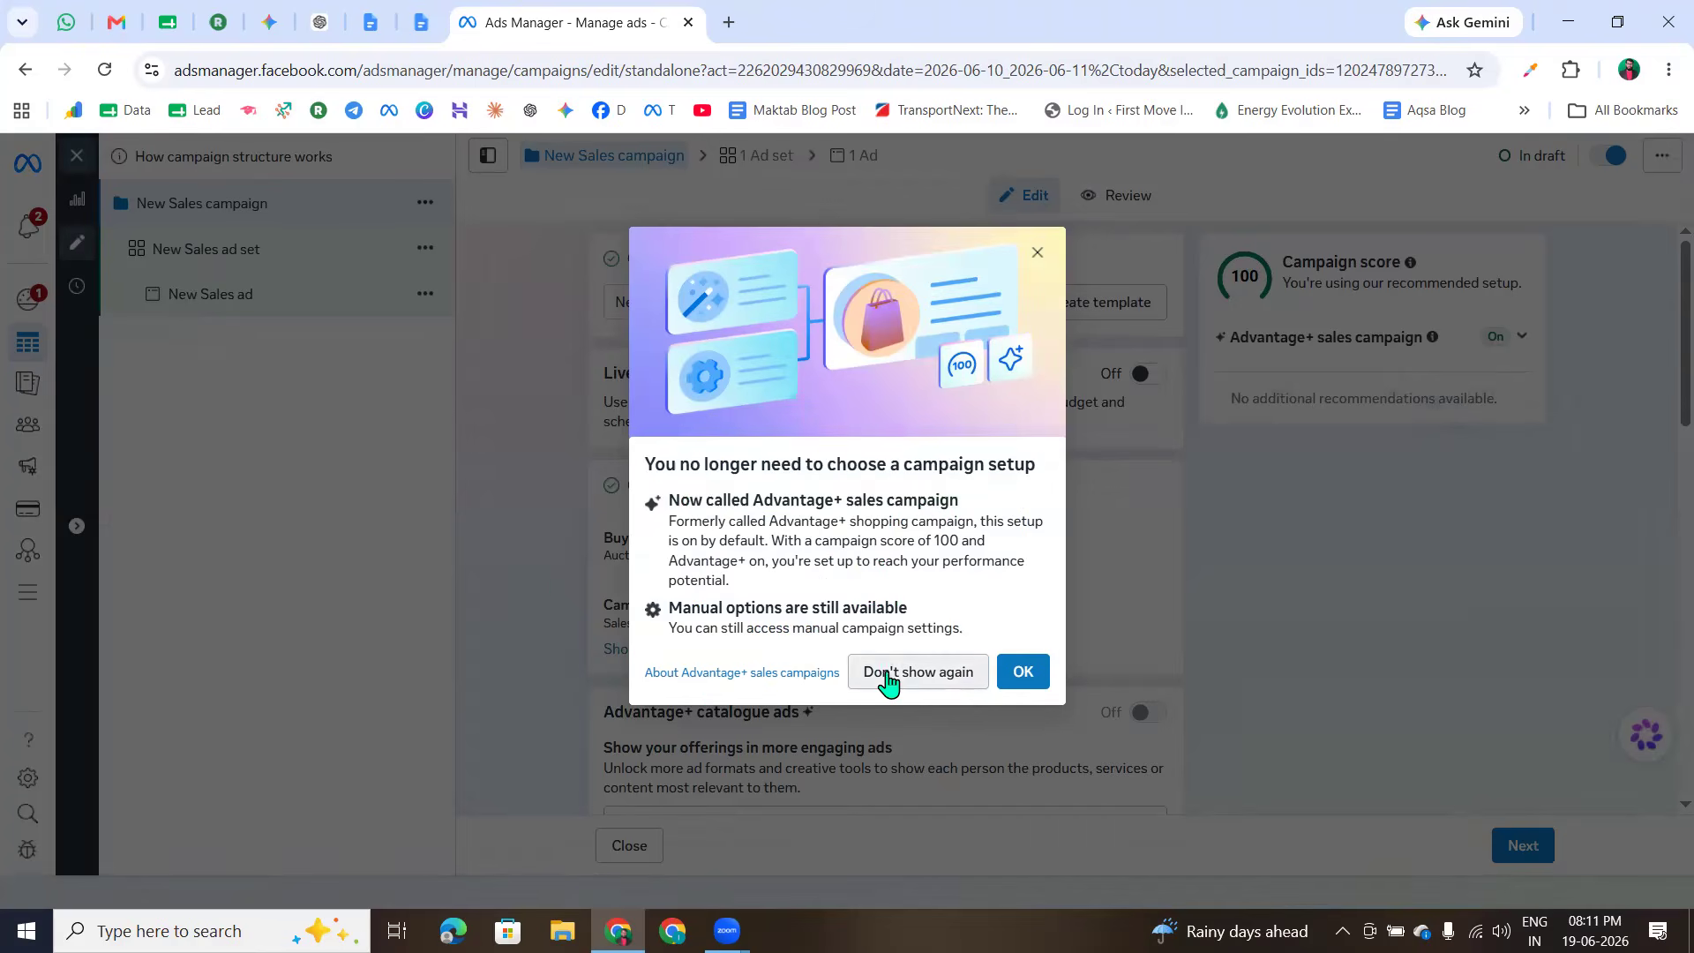
click(893, 679)
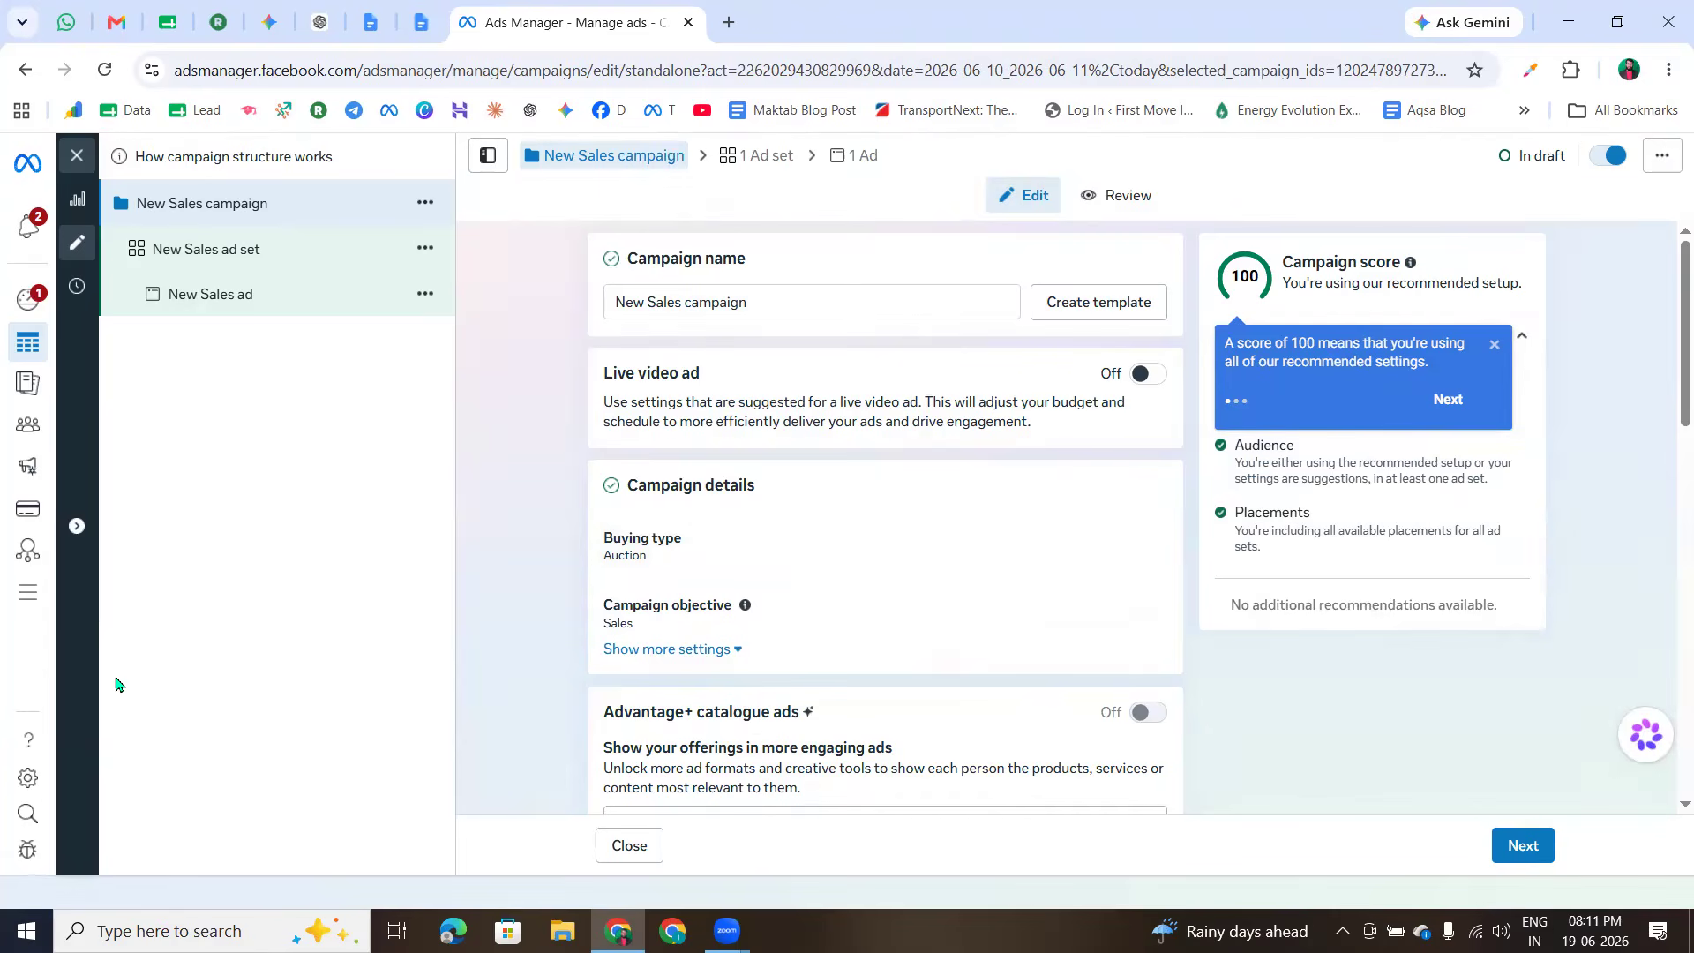
- Rename the campaign as "Sale"
triple_click(711, 305)
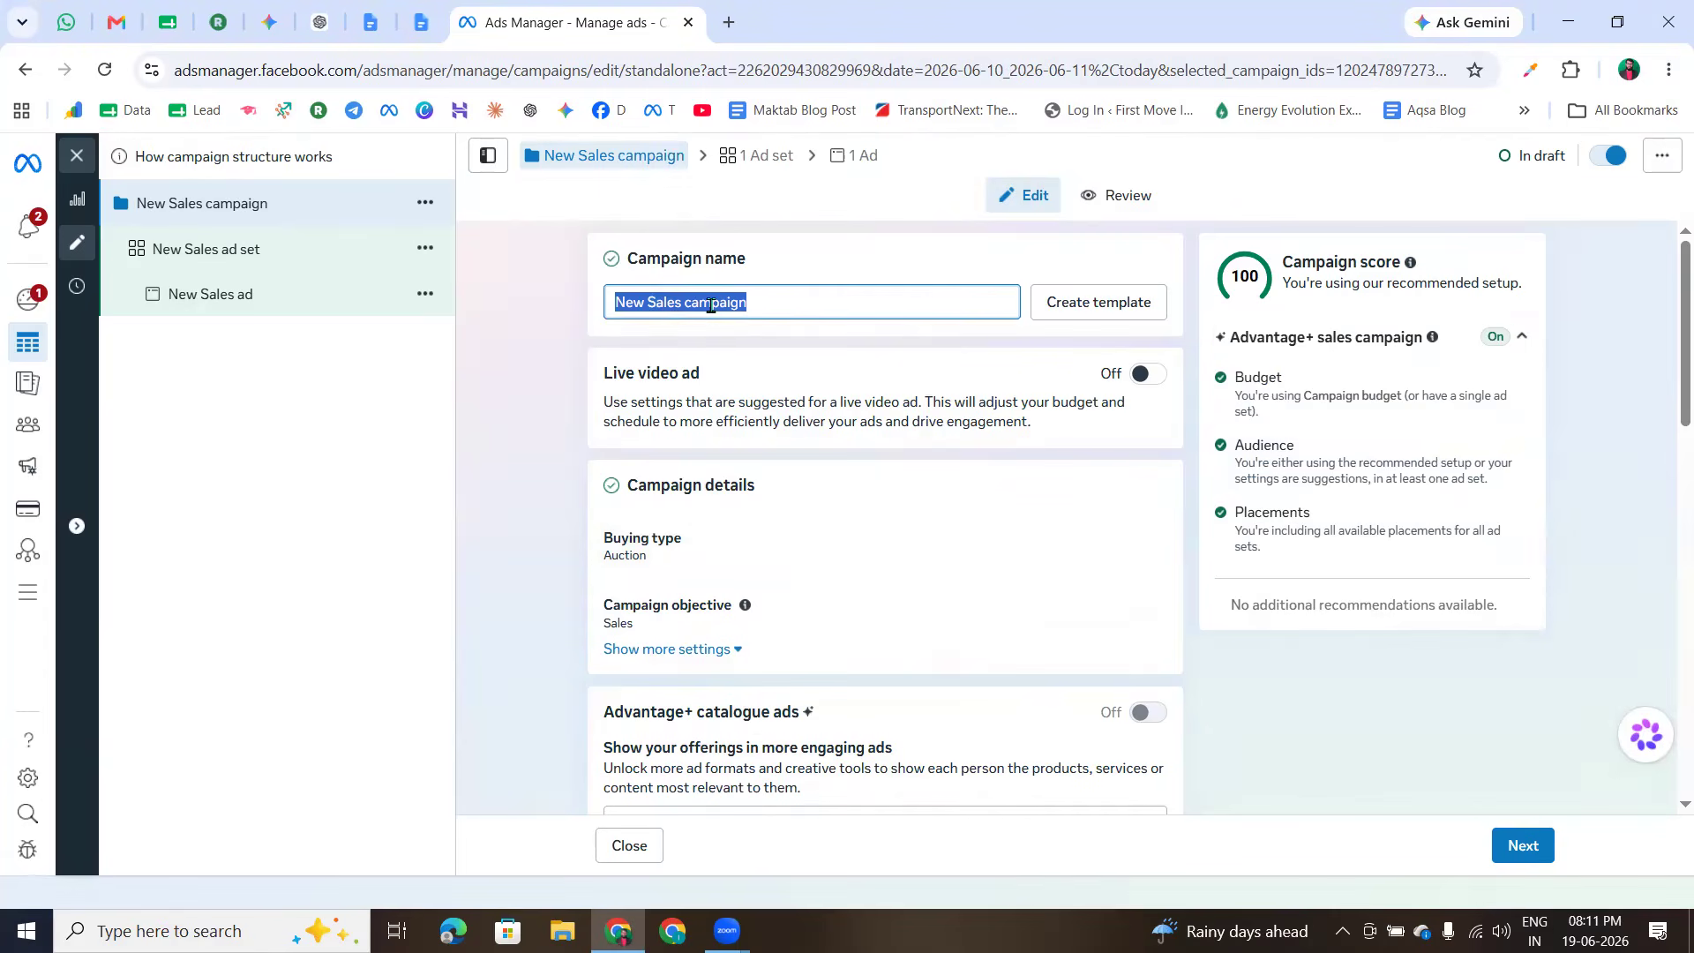
key(BackSpace)
text(Sale)
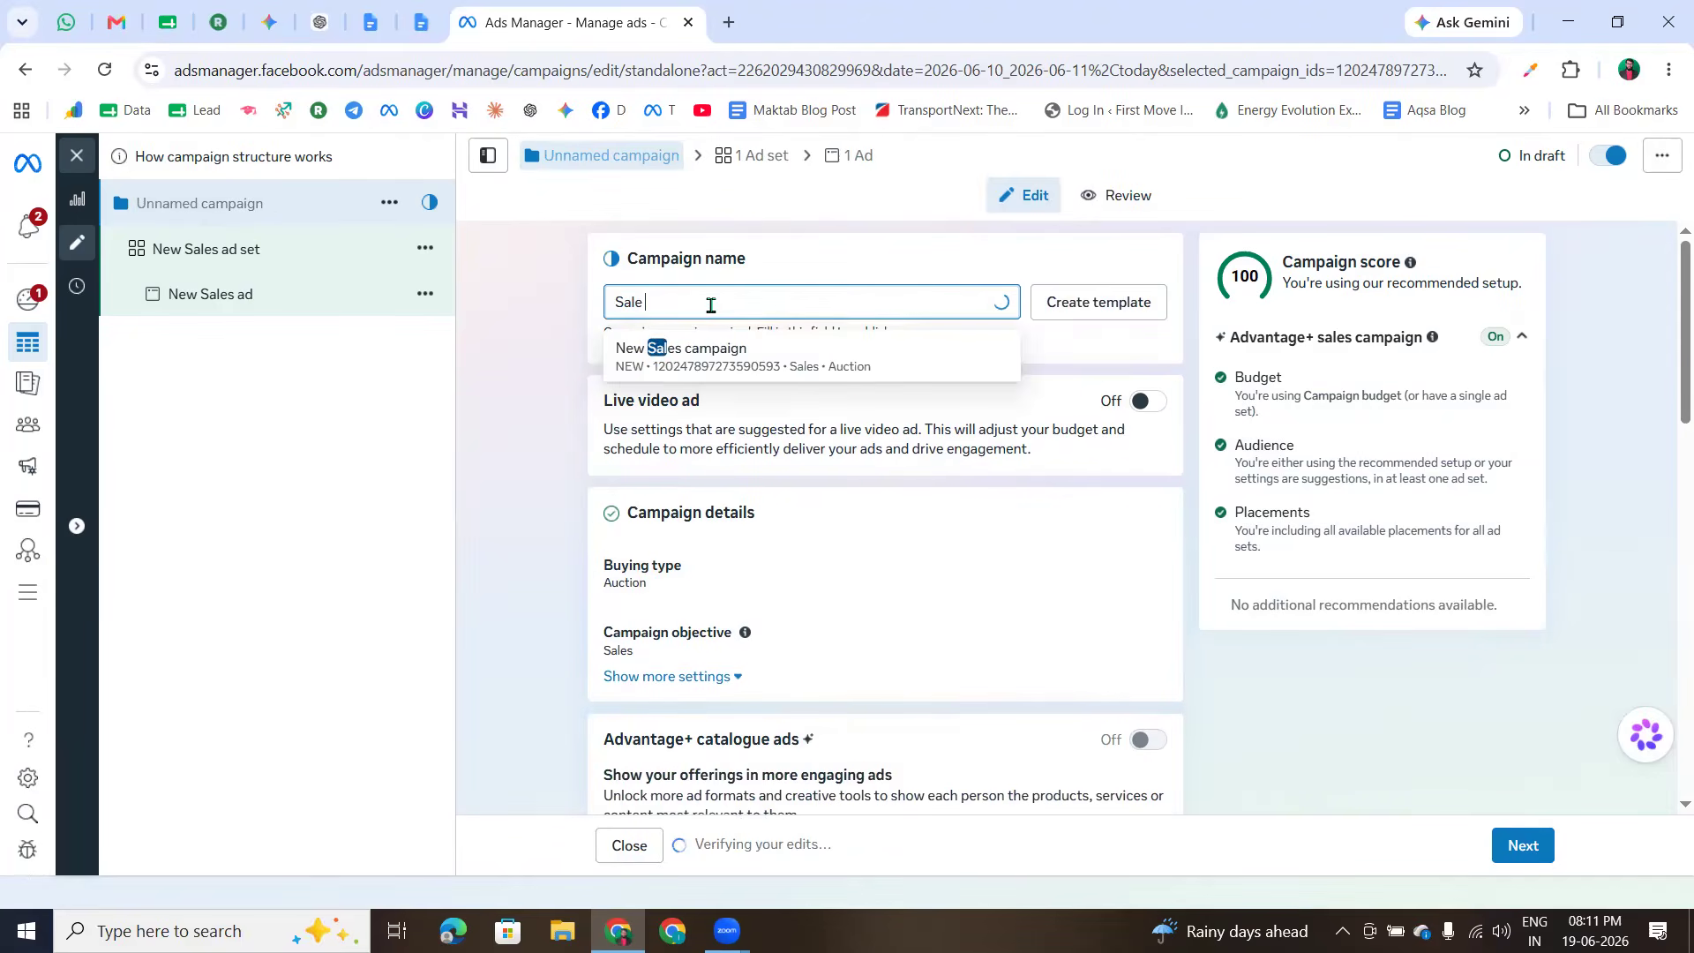
click(545, 368)
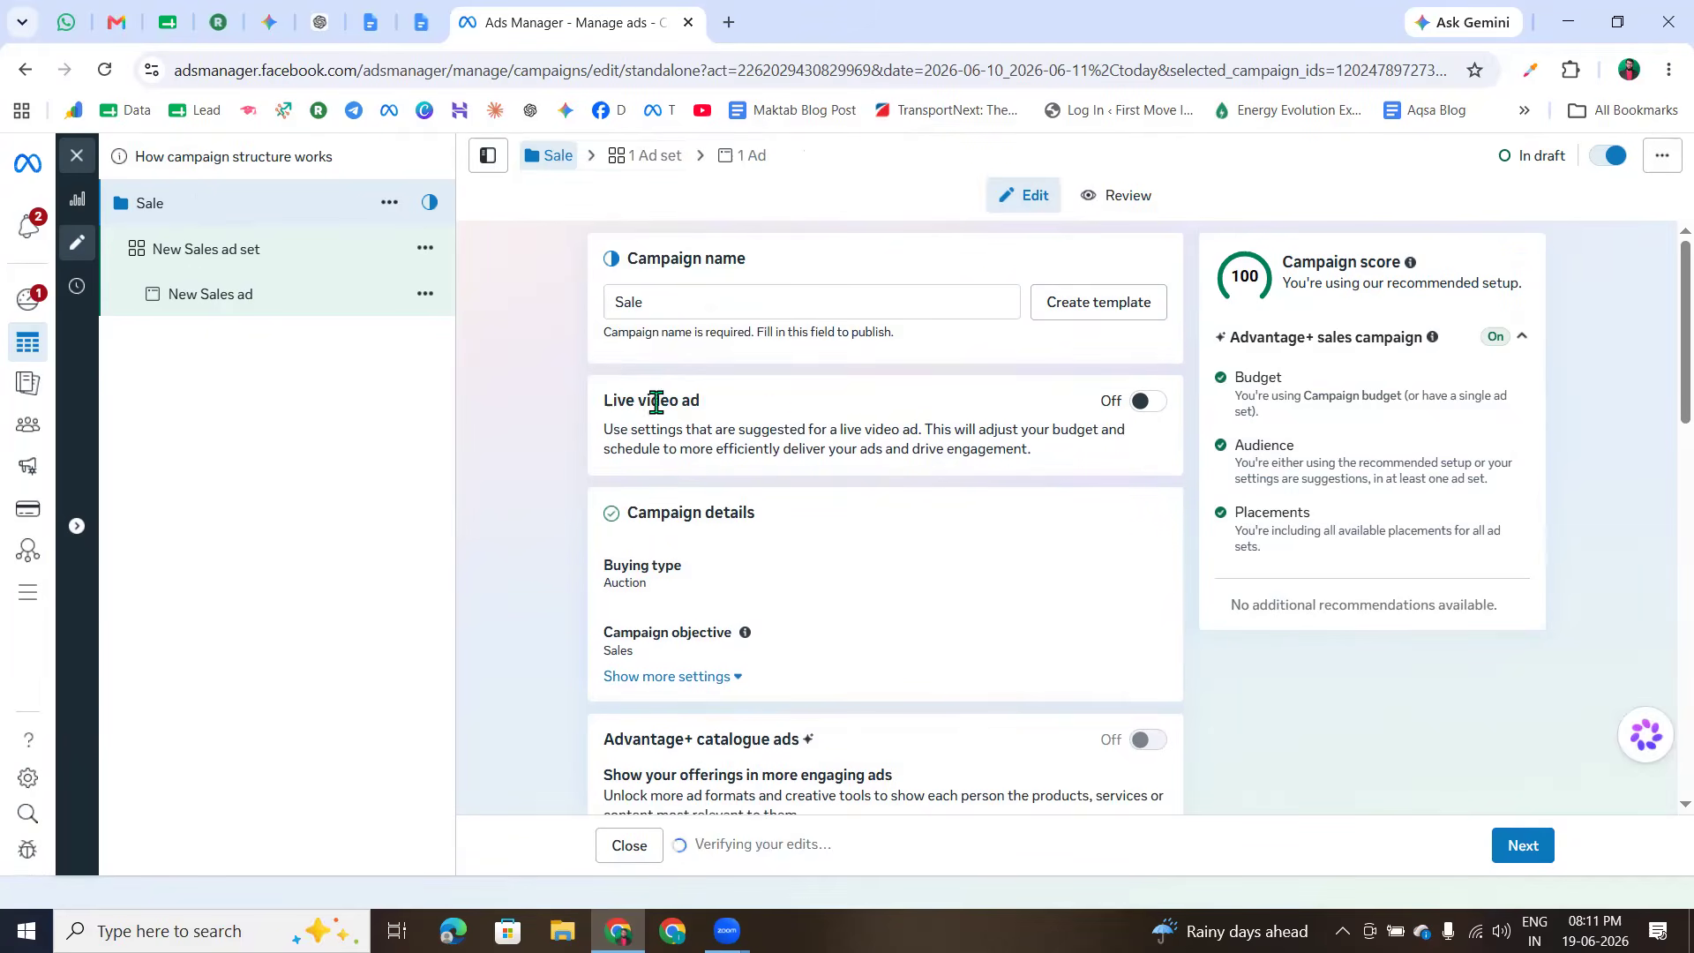
- Review the live video ad and campaign details sections, and expand the additional campaign settings
drag(609, 401, 793, 402)
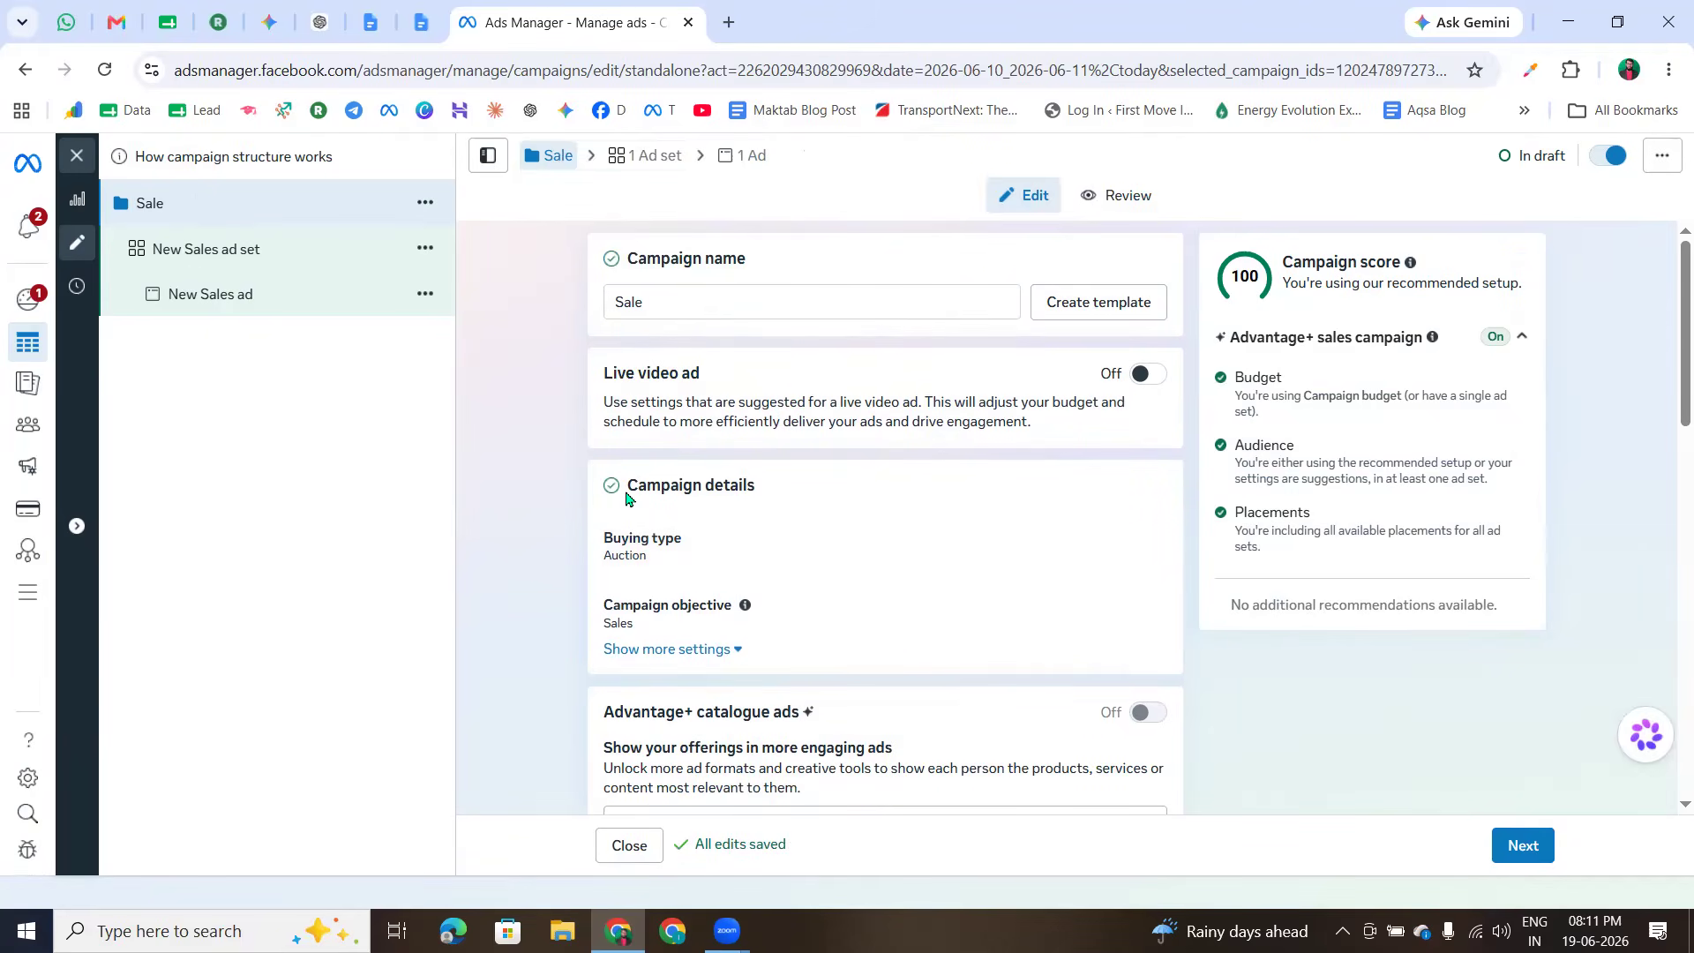
drag(627, 499, 755, 488)
scroll(657, 565, down, 1)
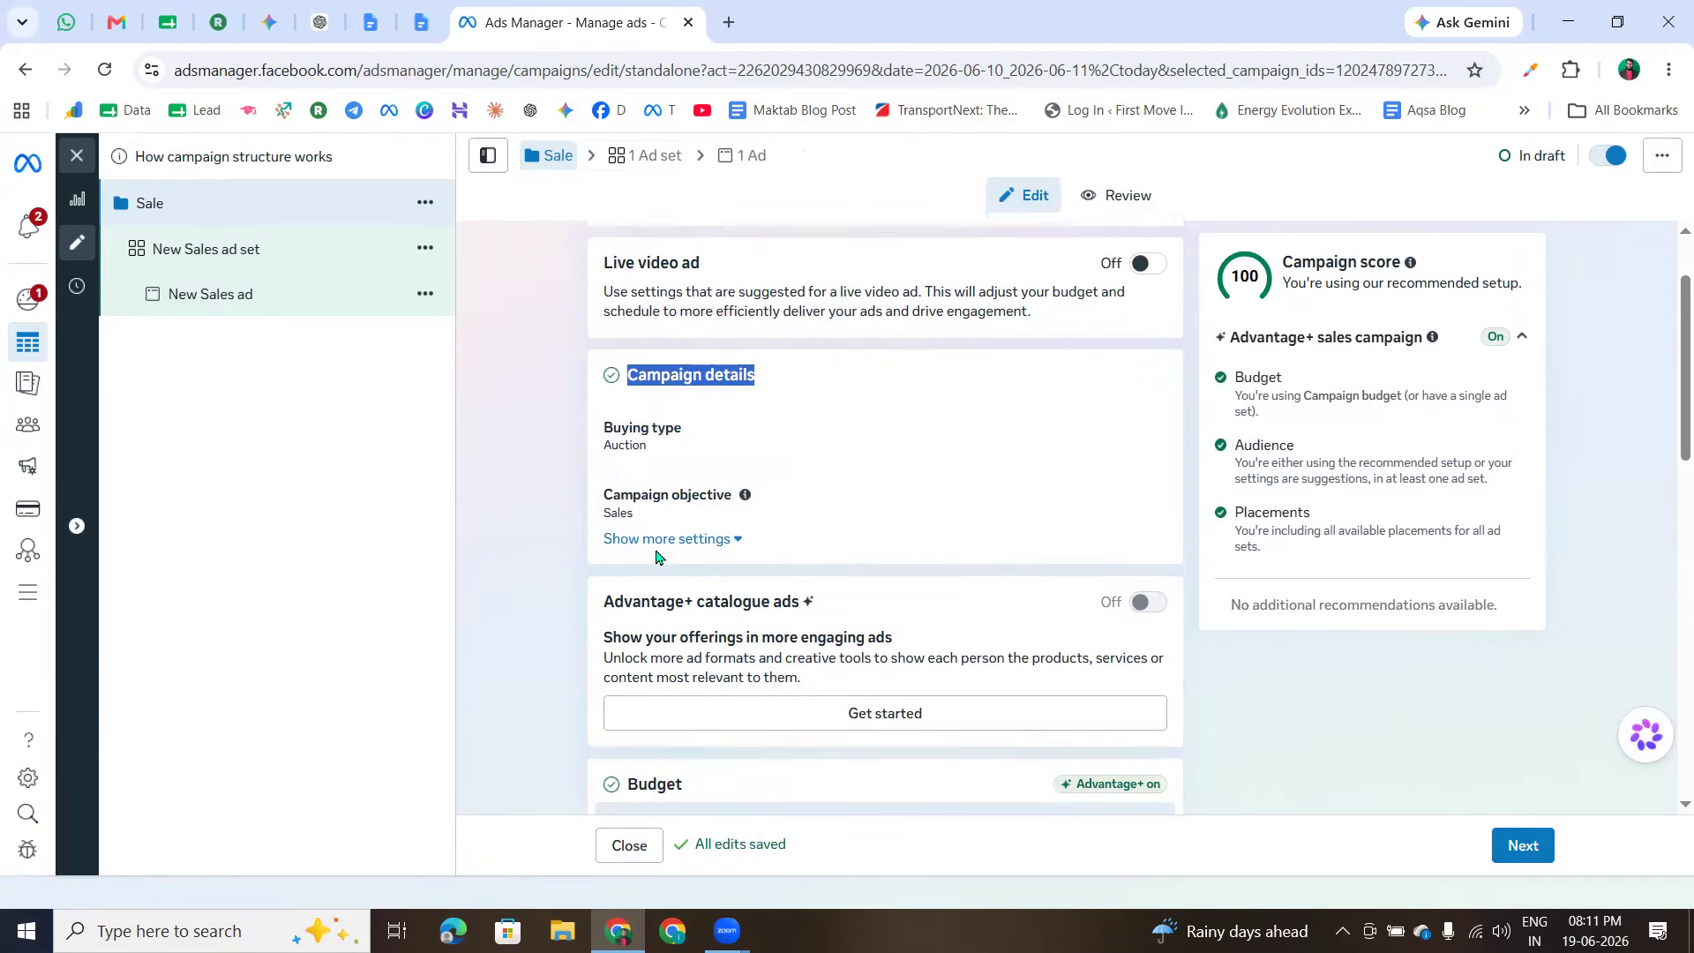
click(654, 539)
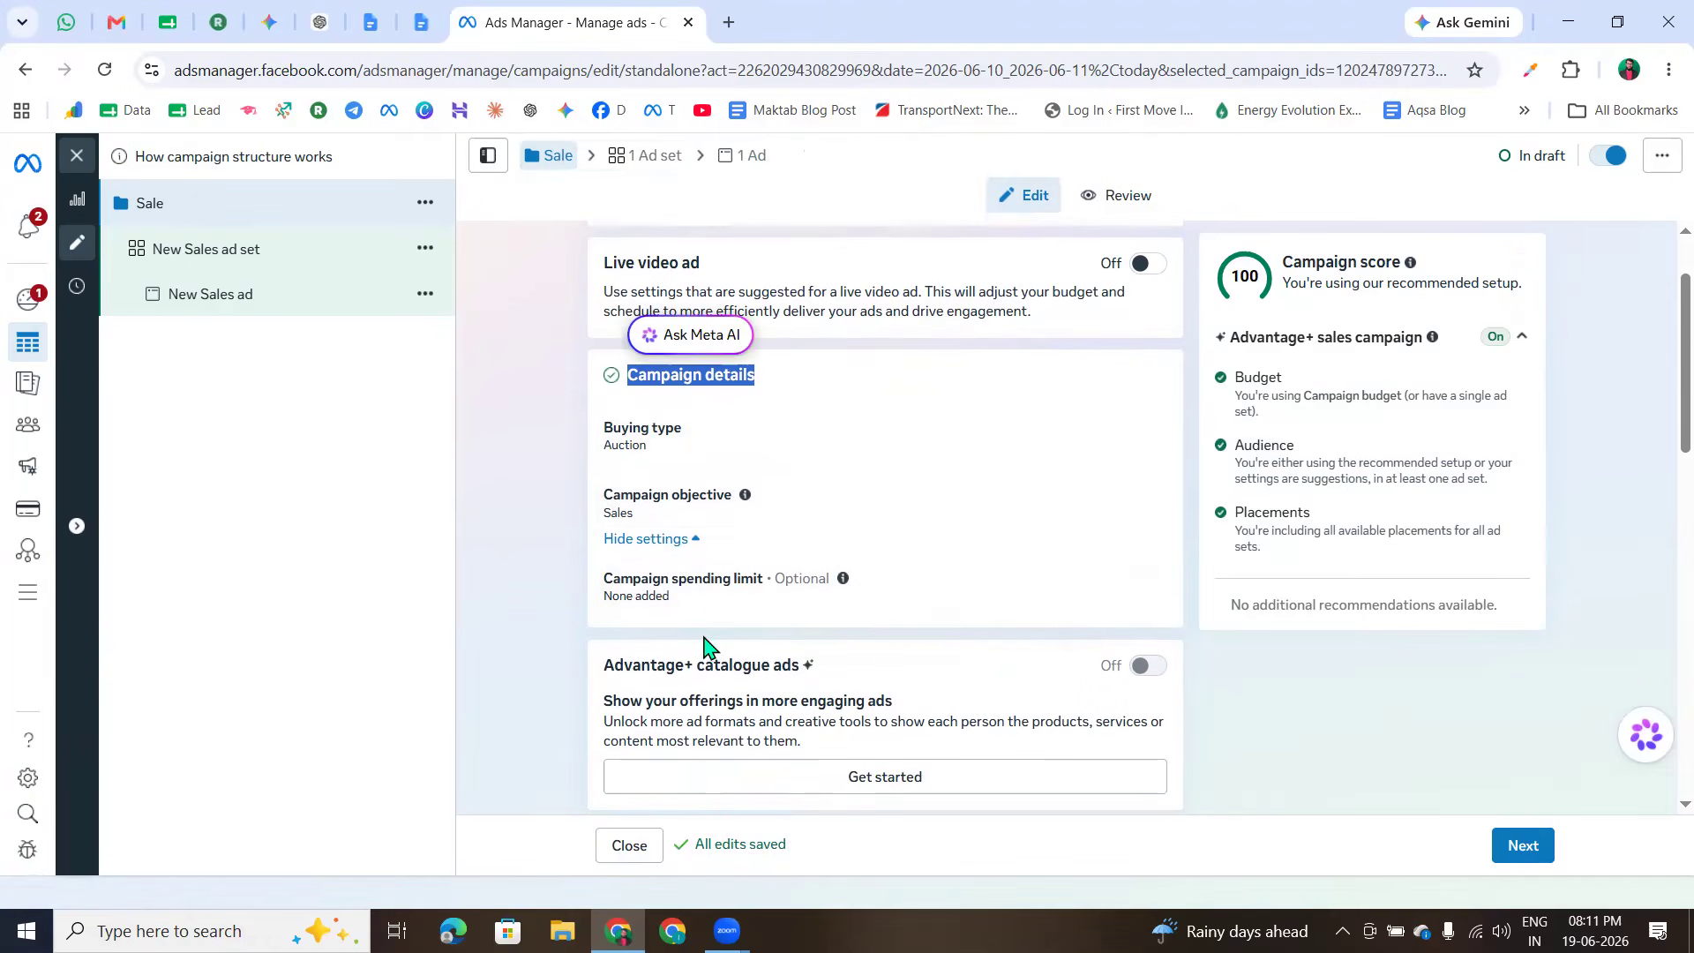
- Switch the budget strategy to Ad set budget and disable sharing some of the budget with other ad sets
scroll(768, 654, down, 2)
scroll(742, 643, down, 2)
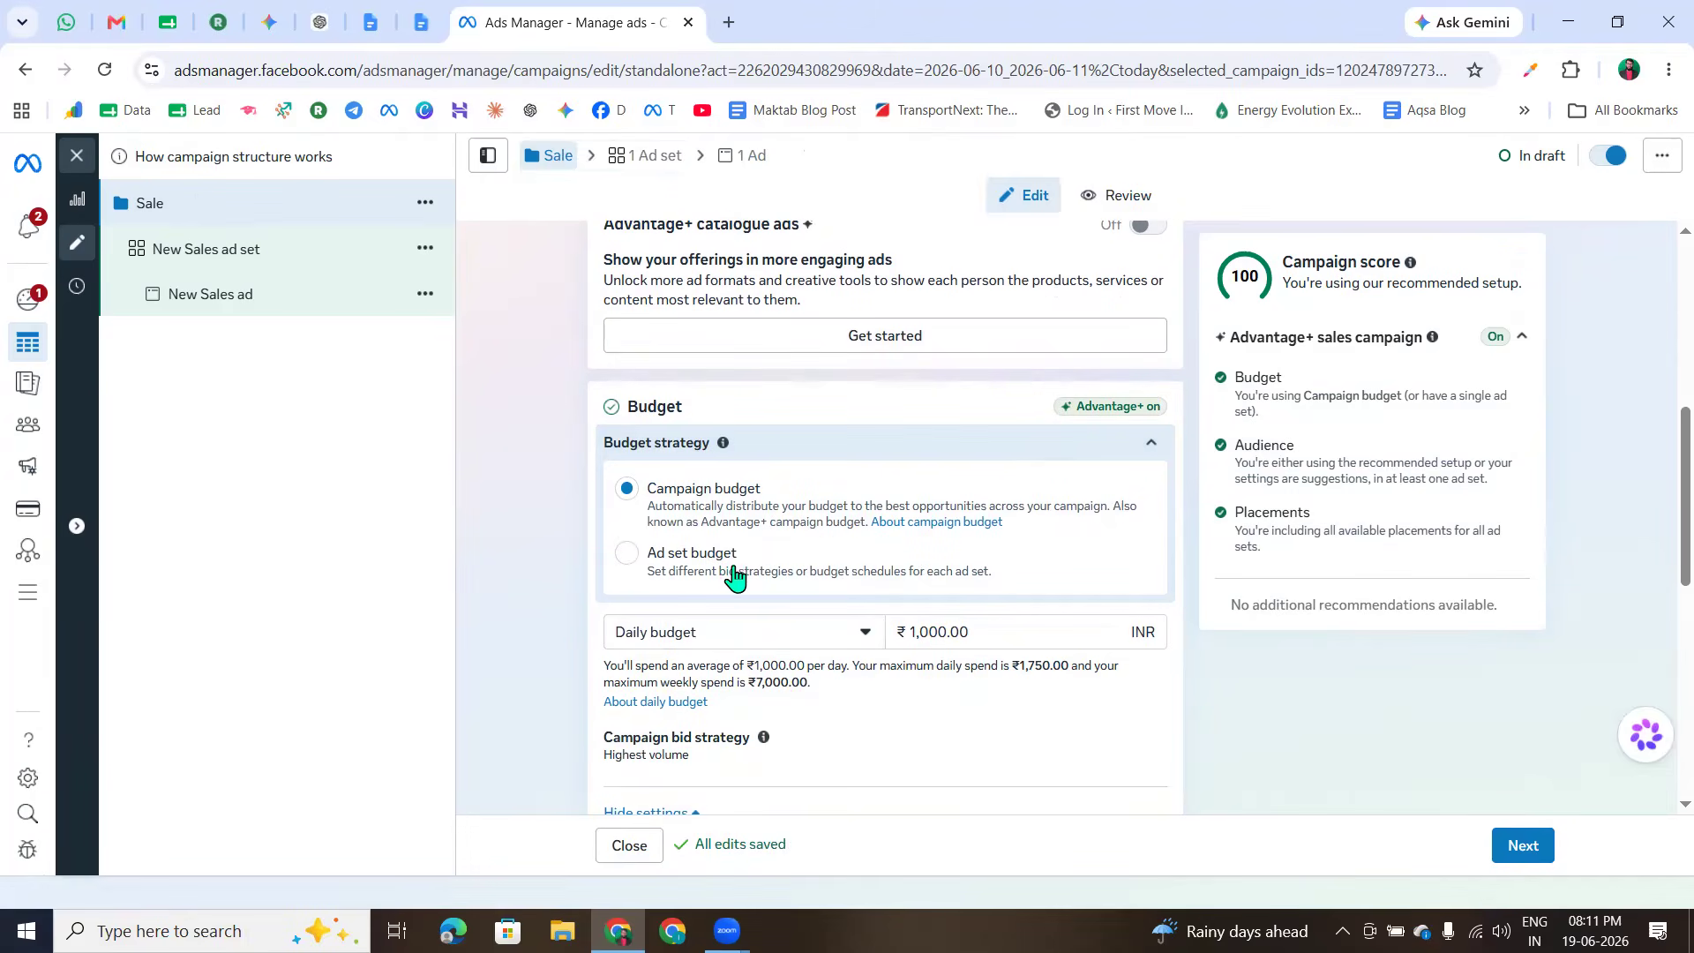
click(626, 554)
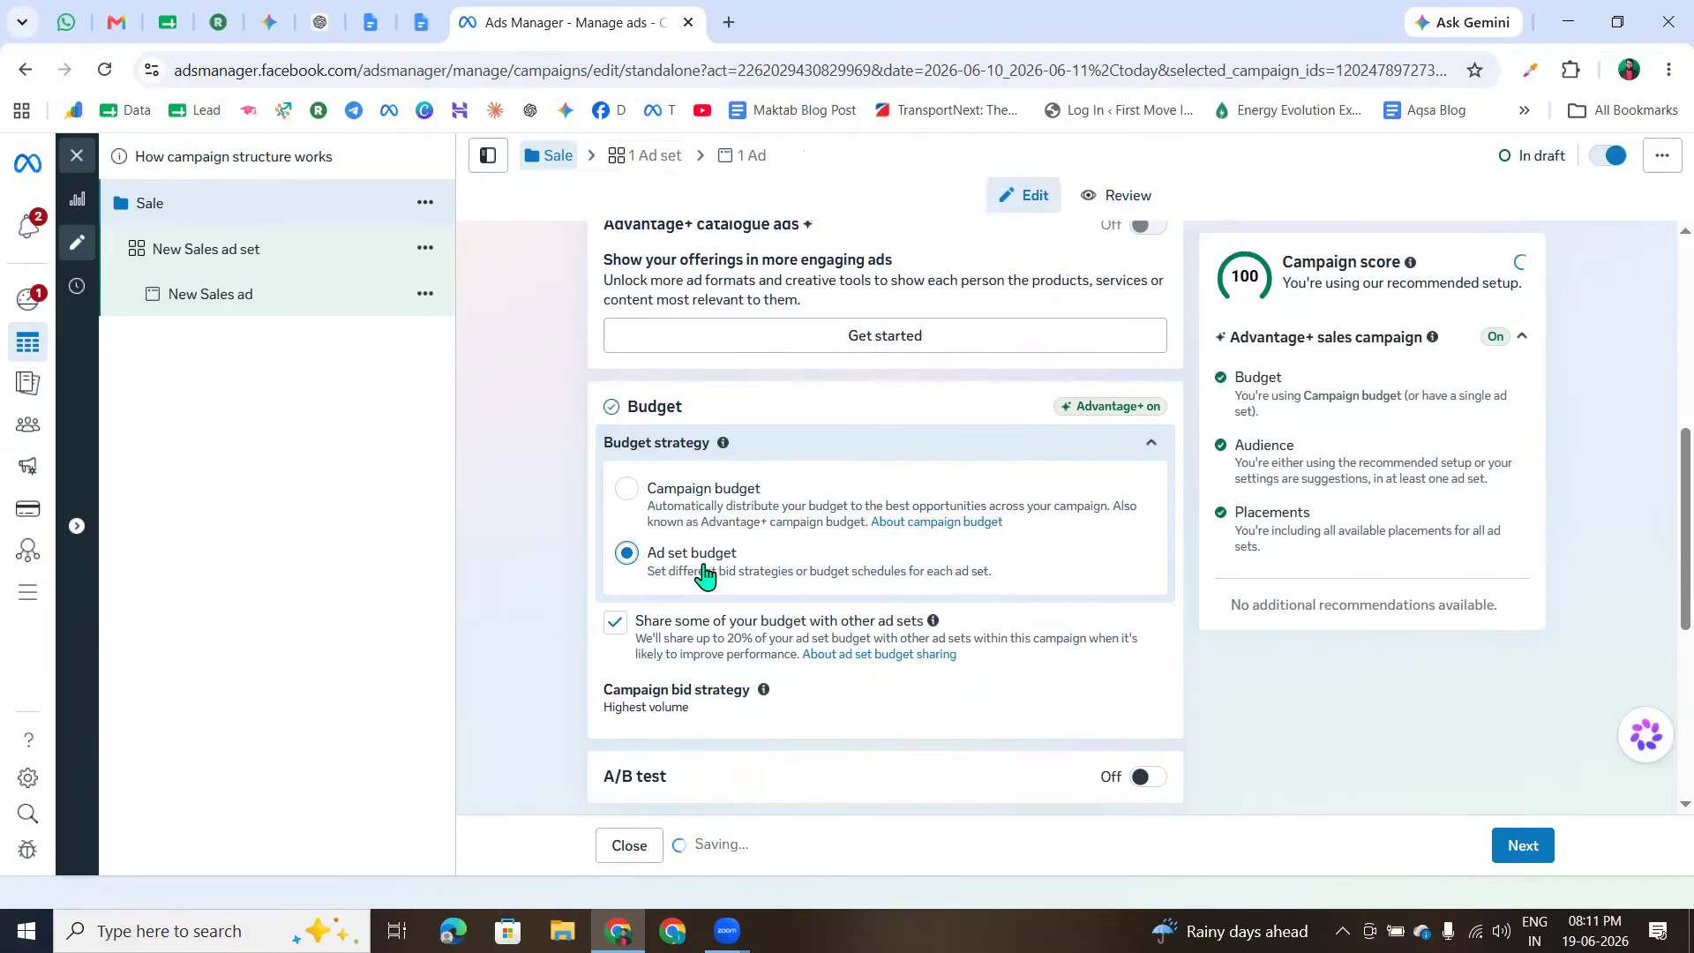
click(615, 628)
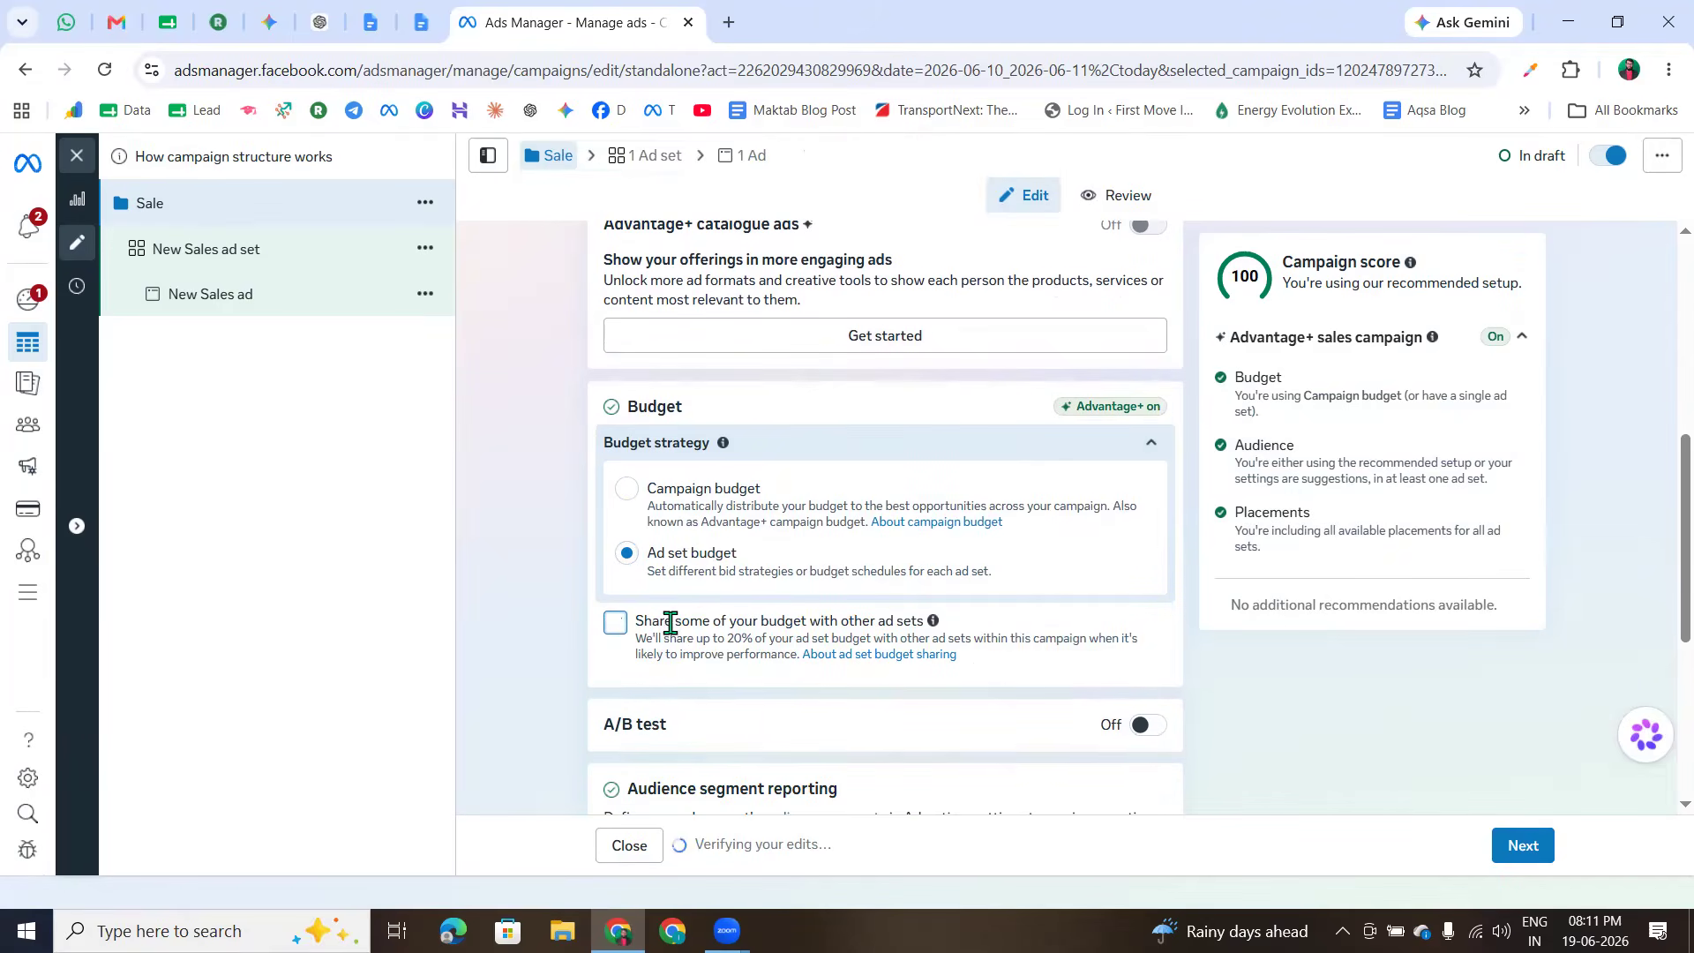
mouse_move(890, 724)
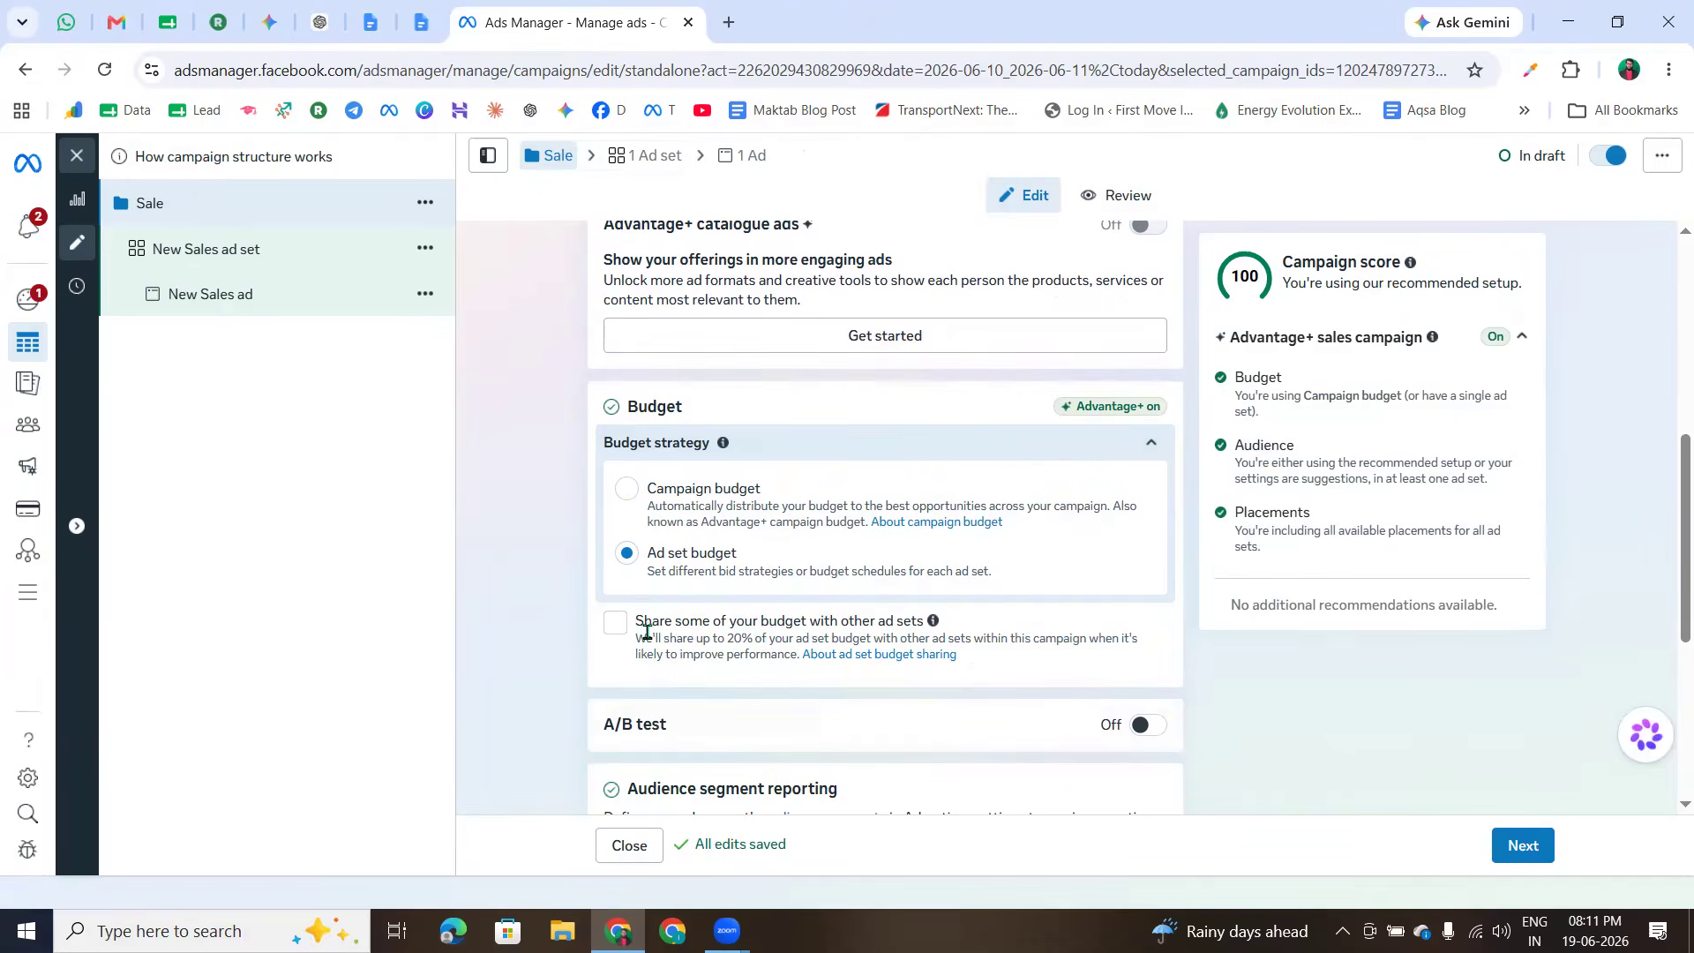
drag(641, 624, 903, 621)
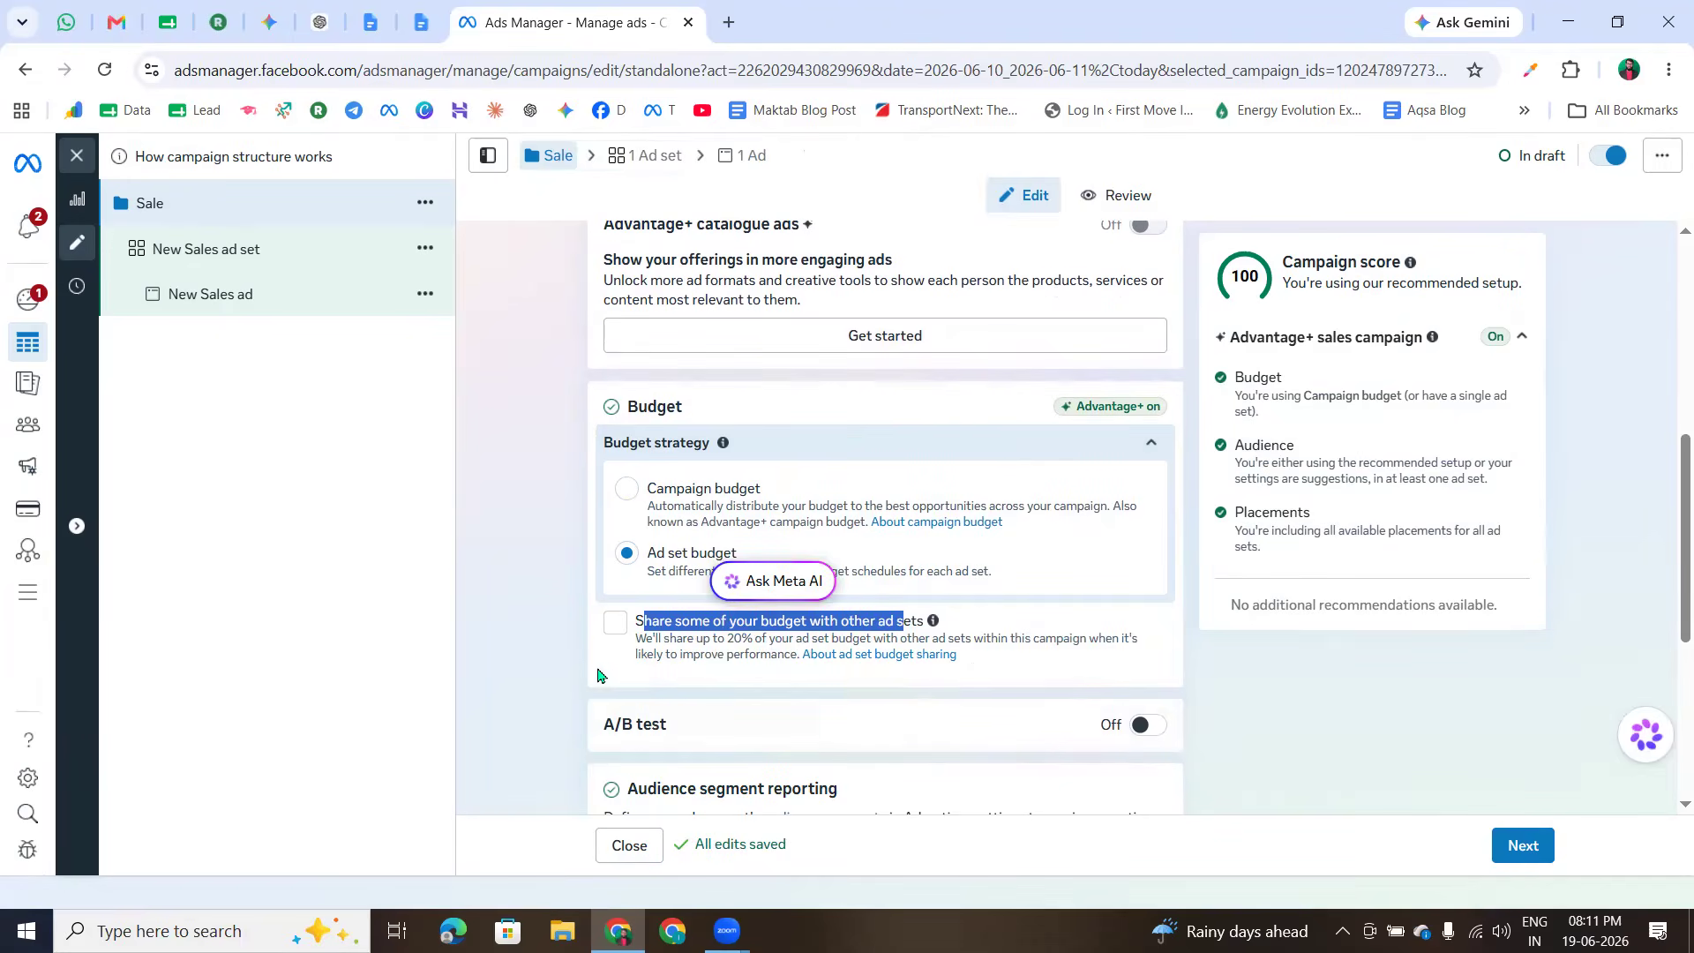
click(553, 678)
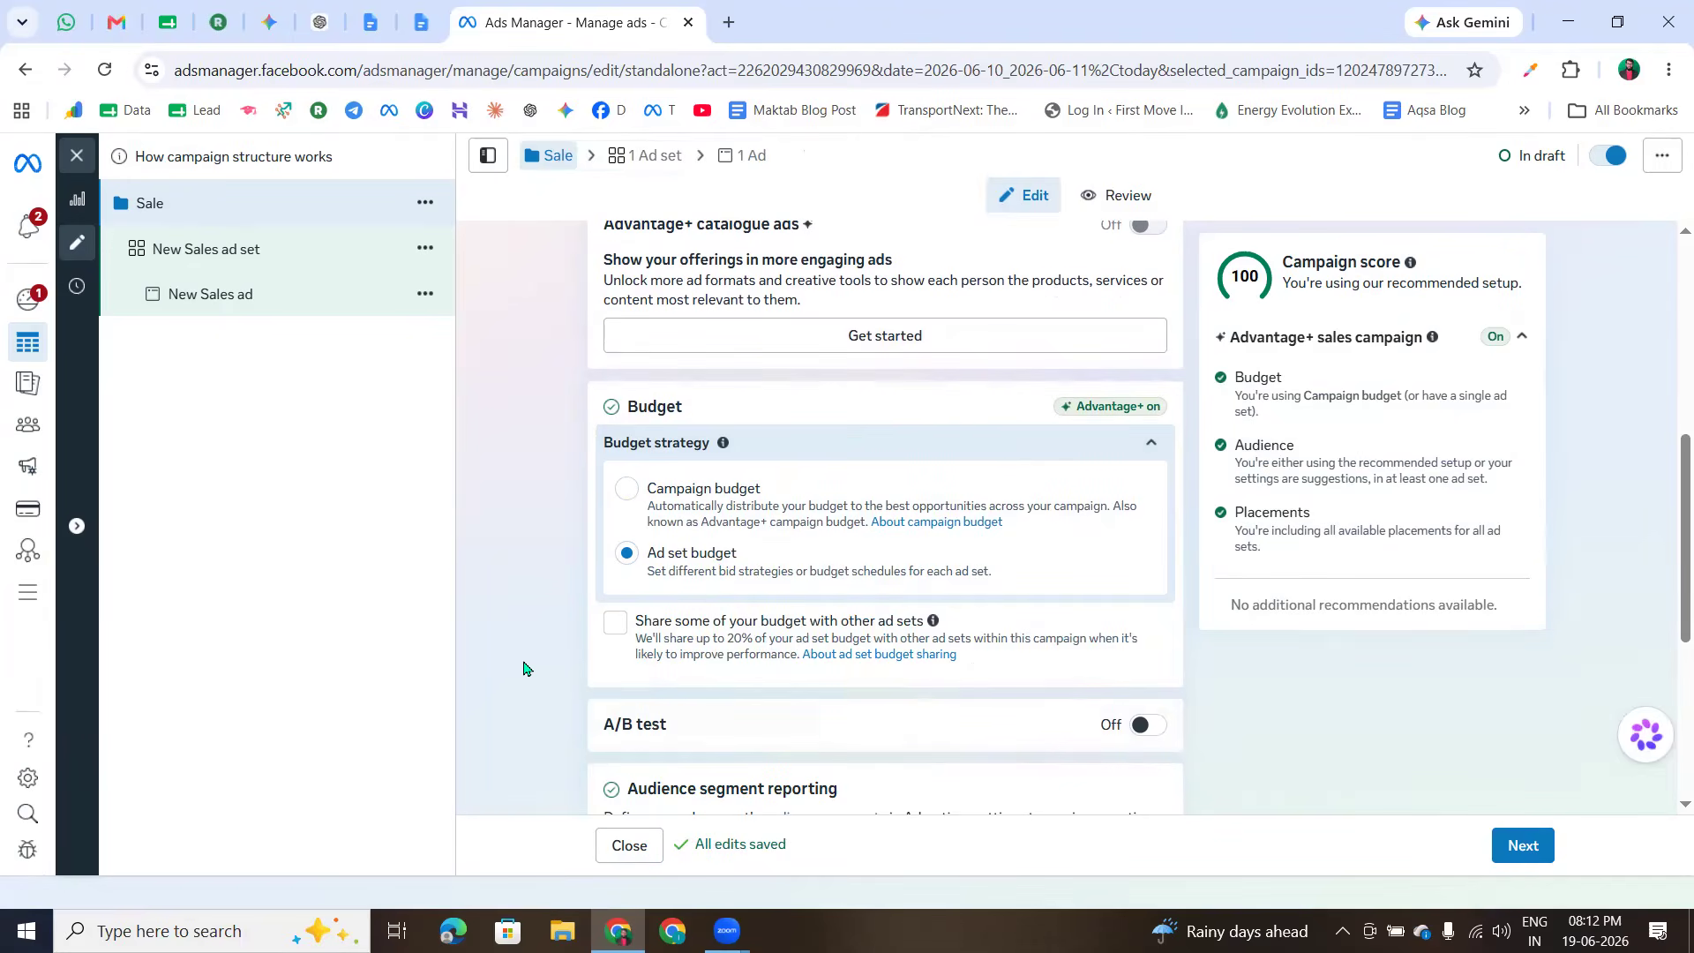
- Review audience segment reporting and Special Ad Categories without declaring a category, and proceed to the ad set settings
scroll(534, 639, down, 3)
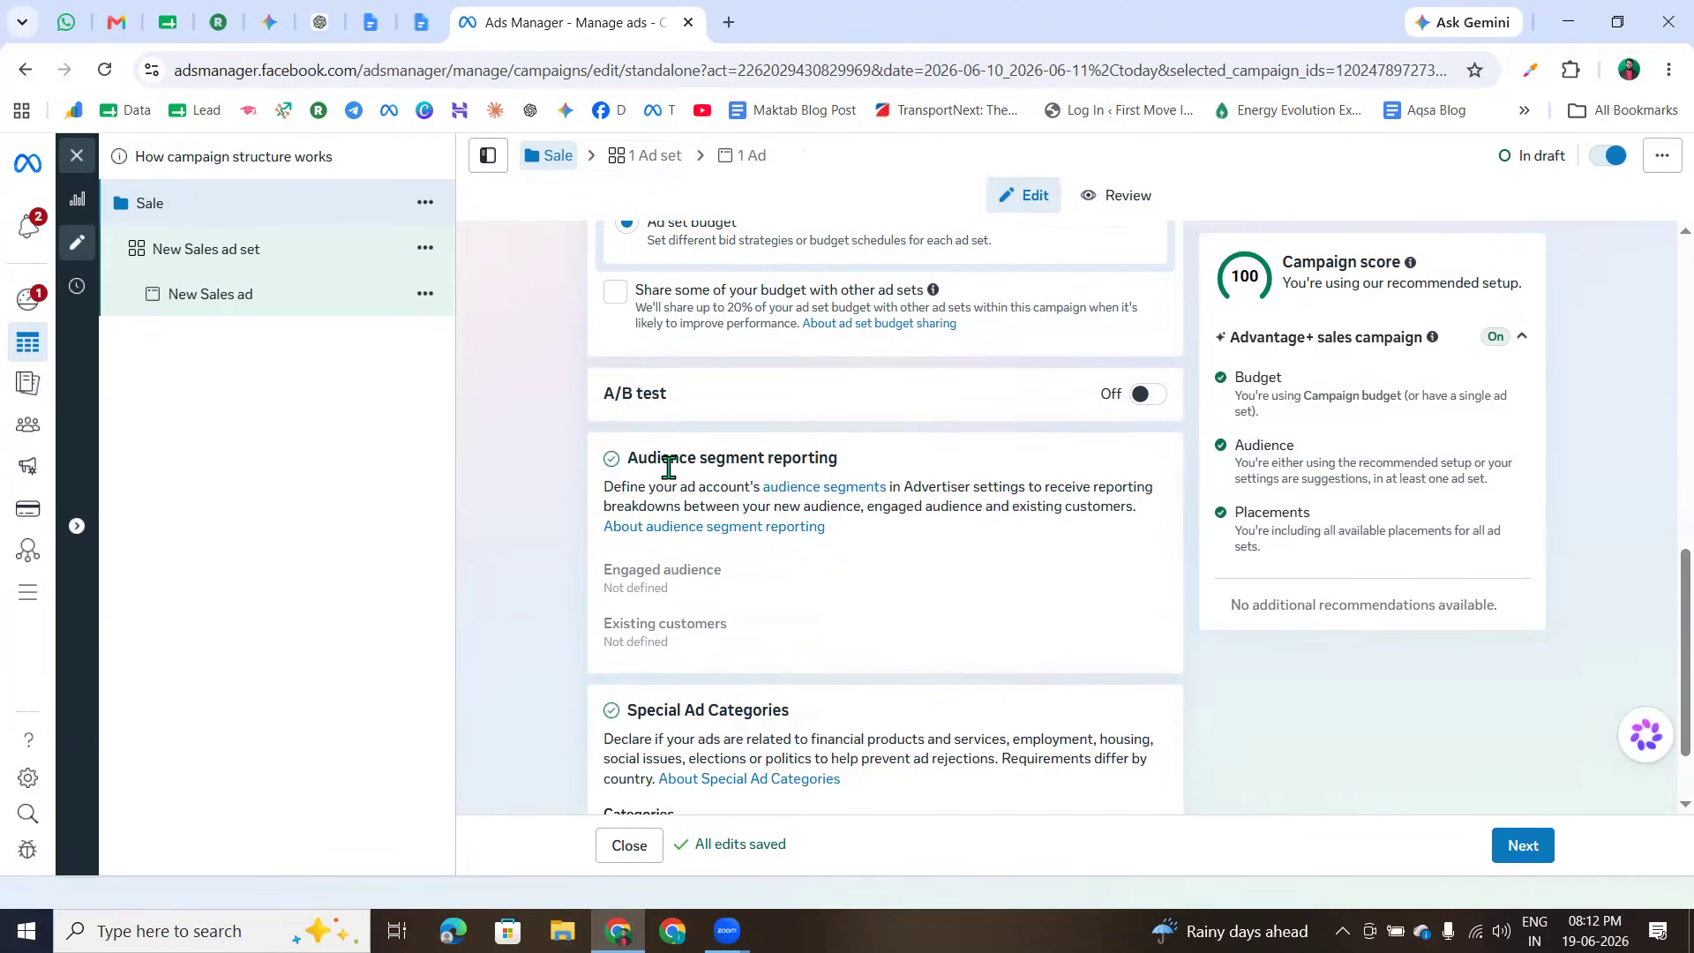
drag(624, 457, 918, 466)
click(918, 468)
scroll(704, 673, down, 1)
drag(626, 602, 814, 609)
click(816, 609)
click(1520, 853)
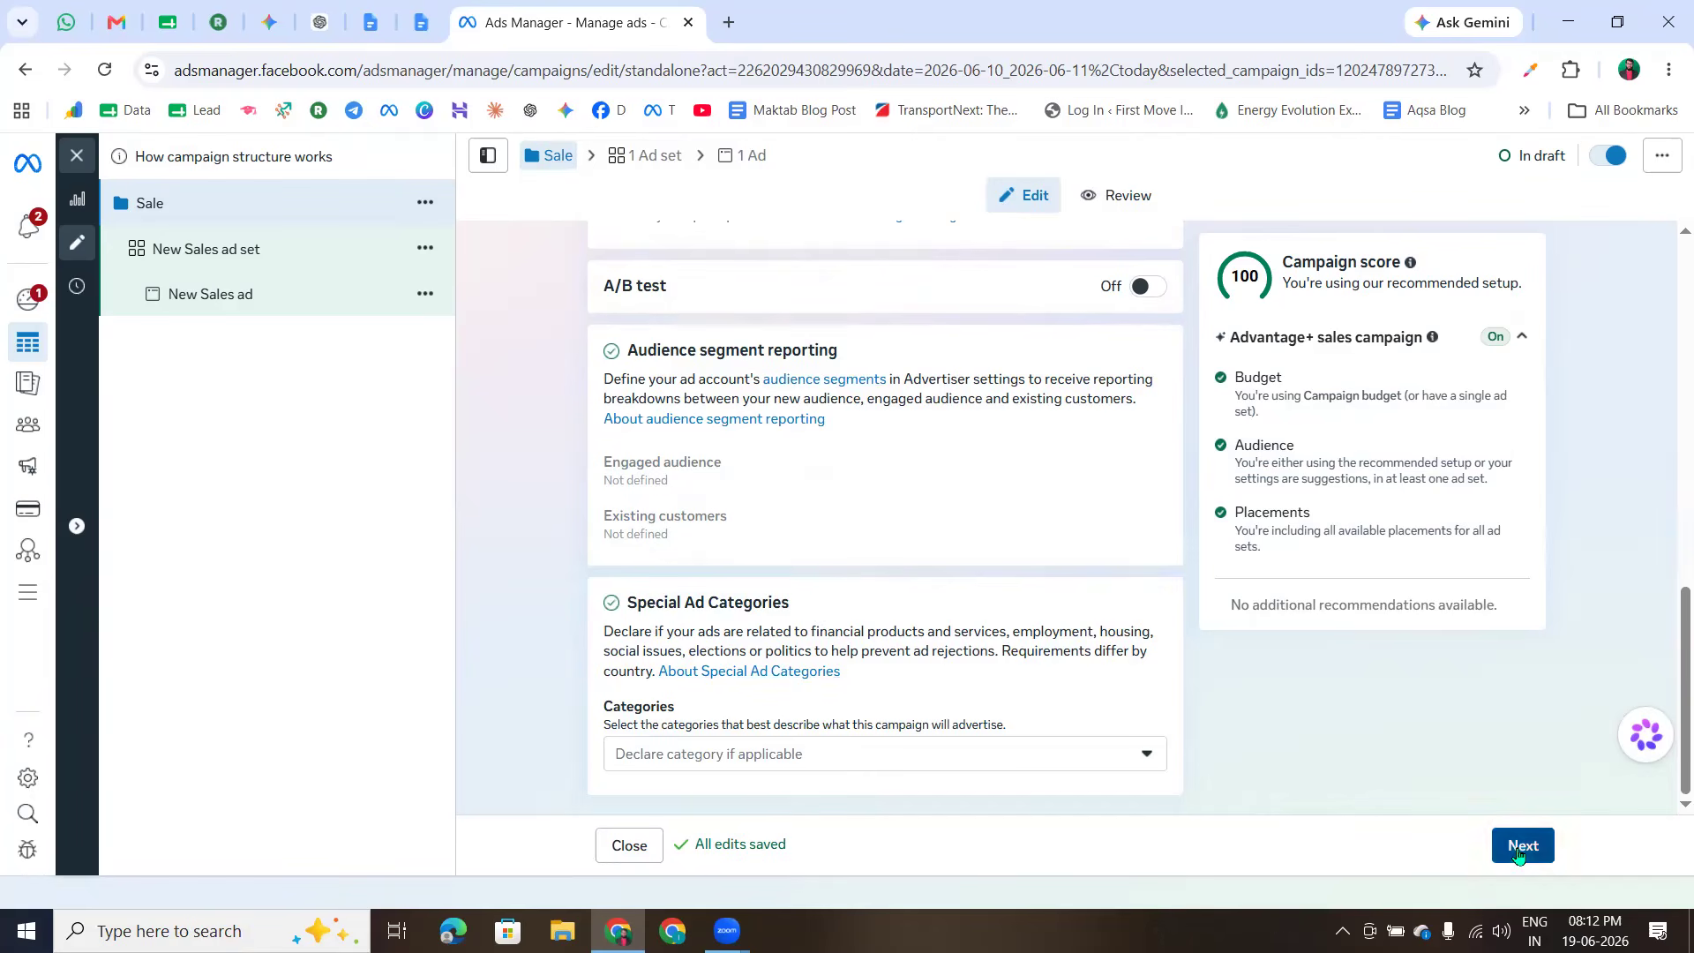
click(651, 157)
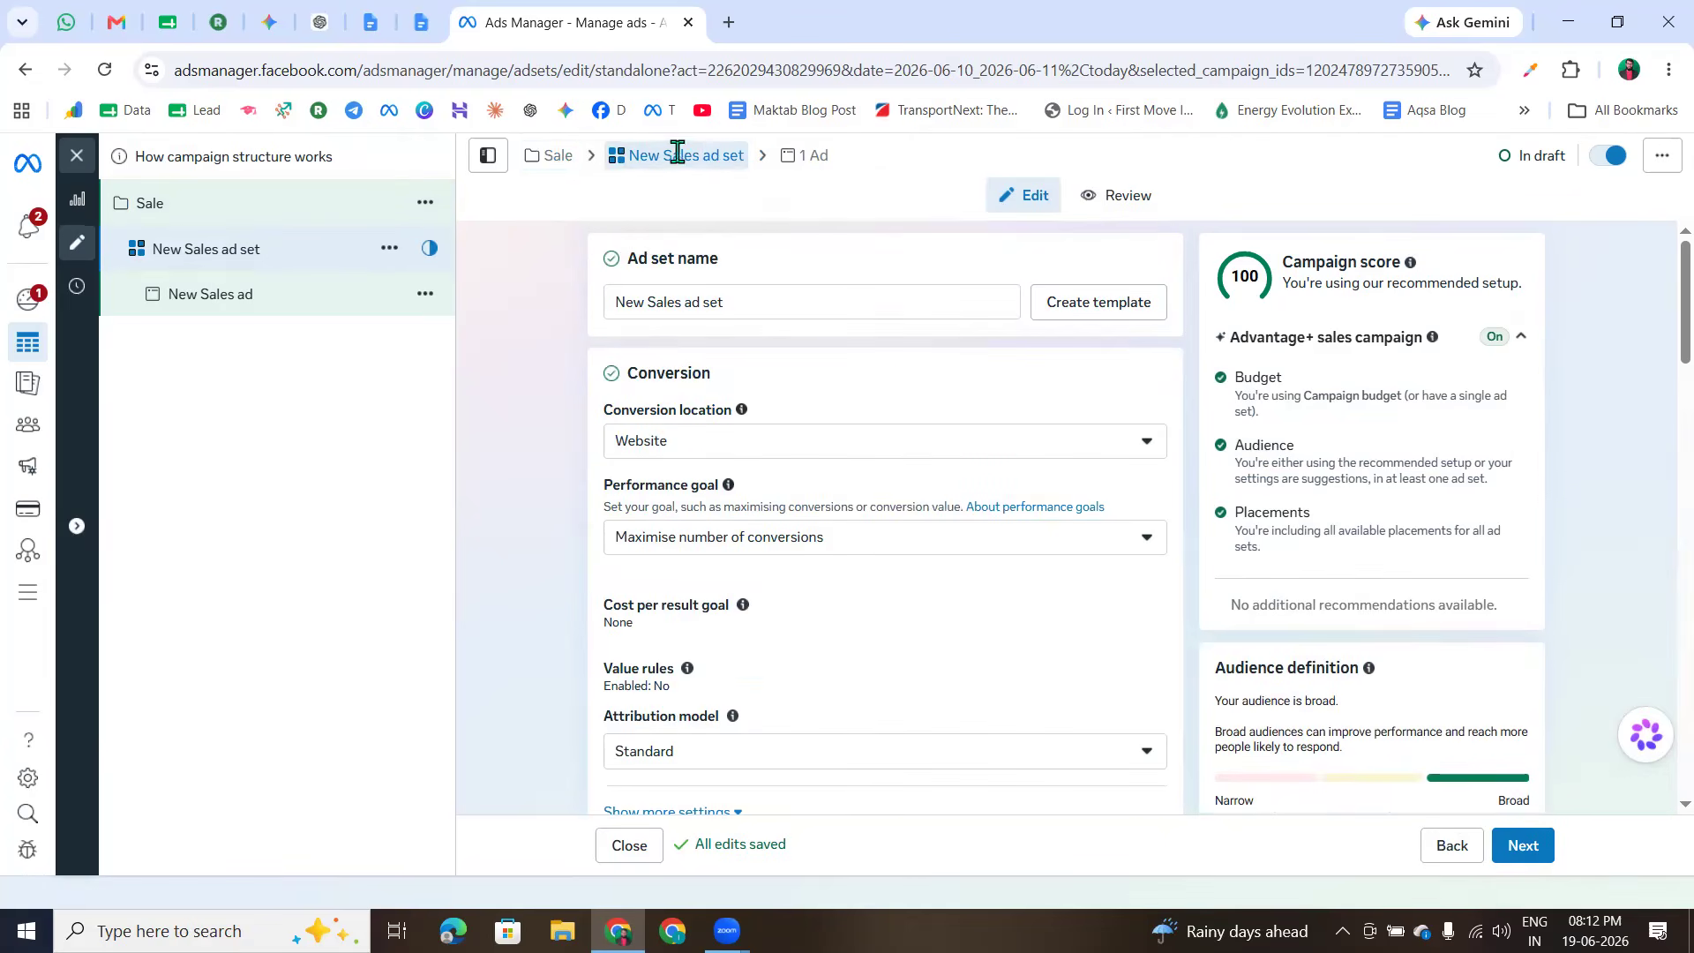
- Rename the ad set as "sale"
drag(629, 155, 728, 151)
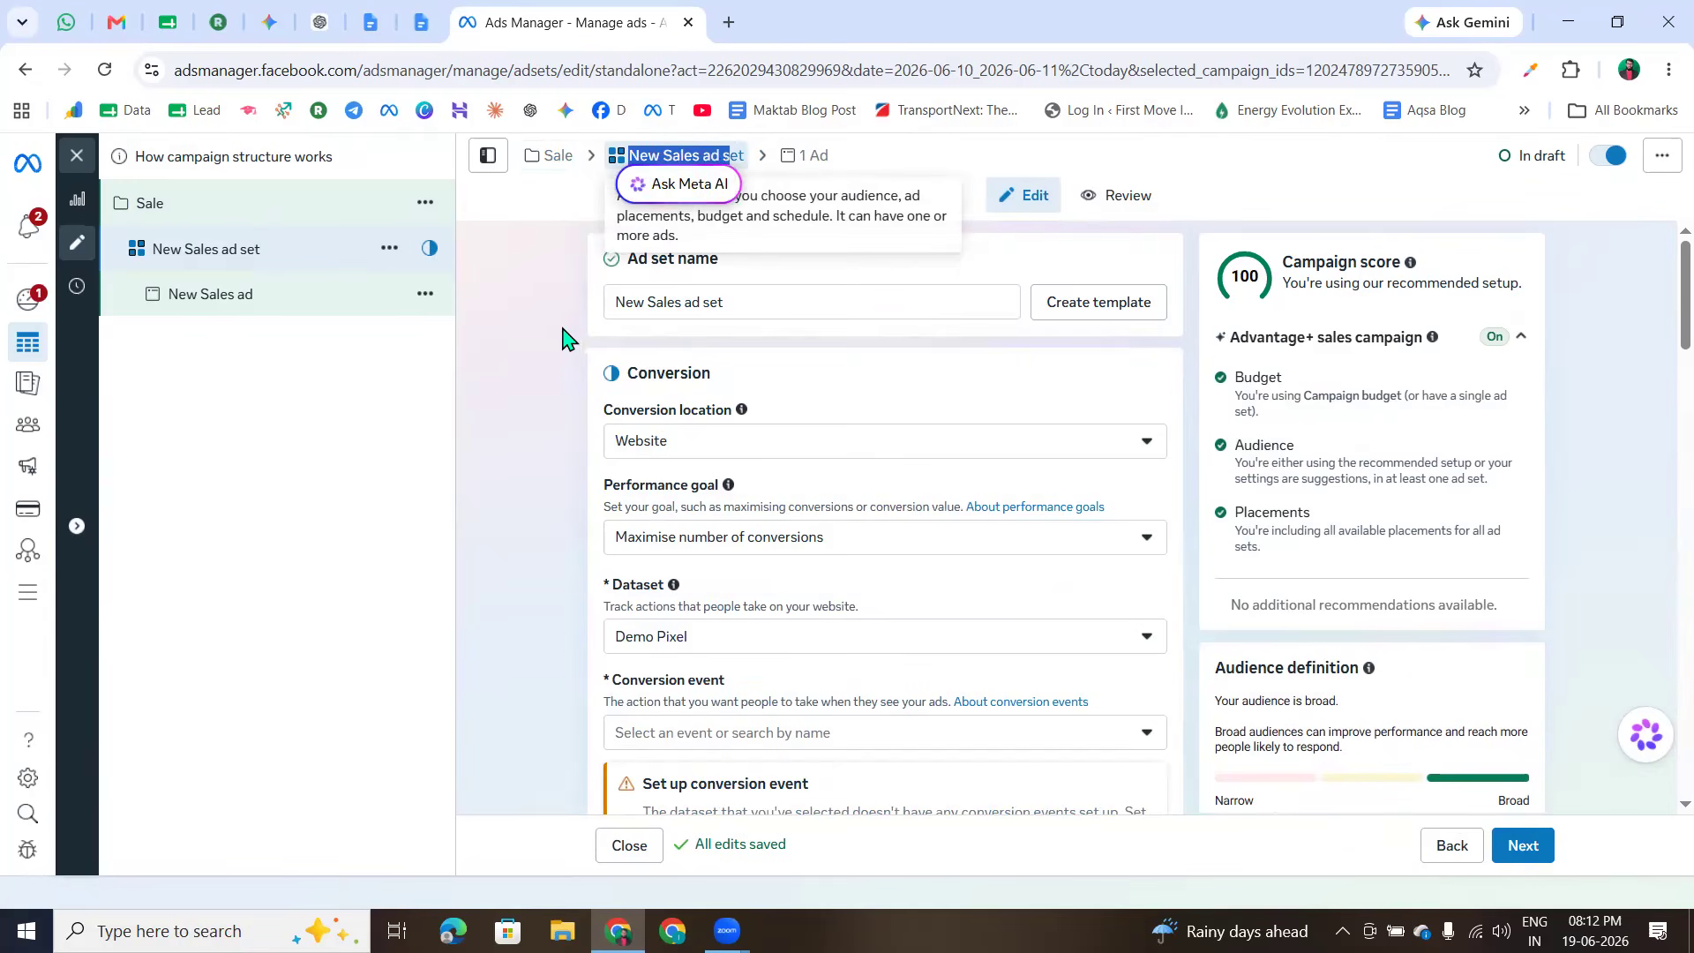
click(542, 338)
triple_click(657, 309)
key(BackSpace)
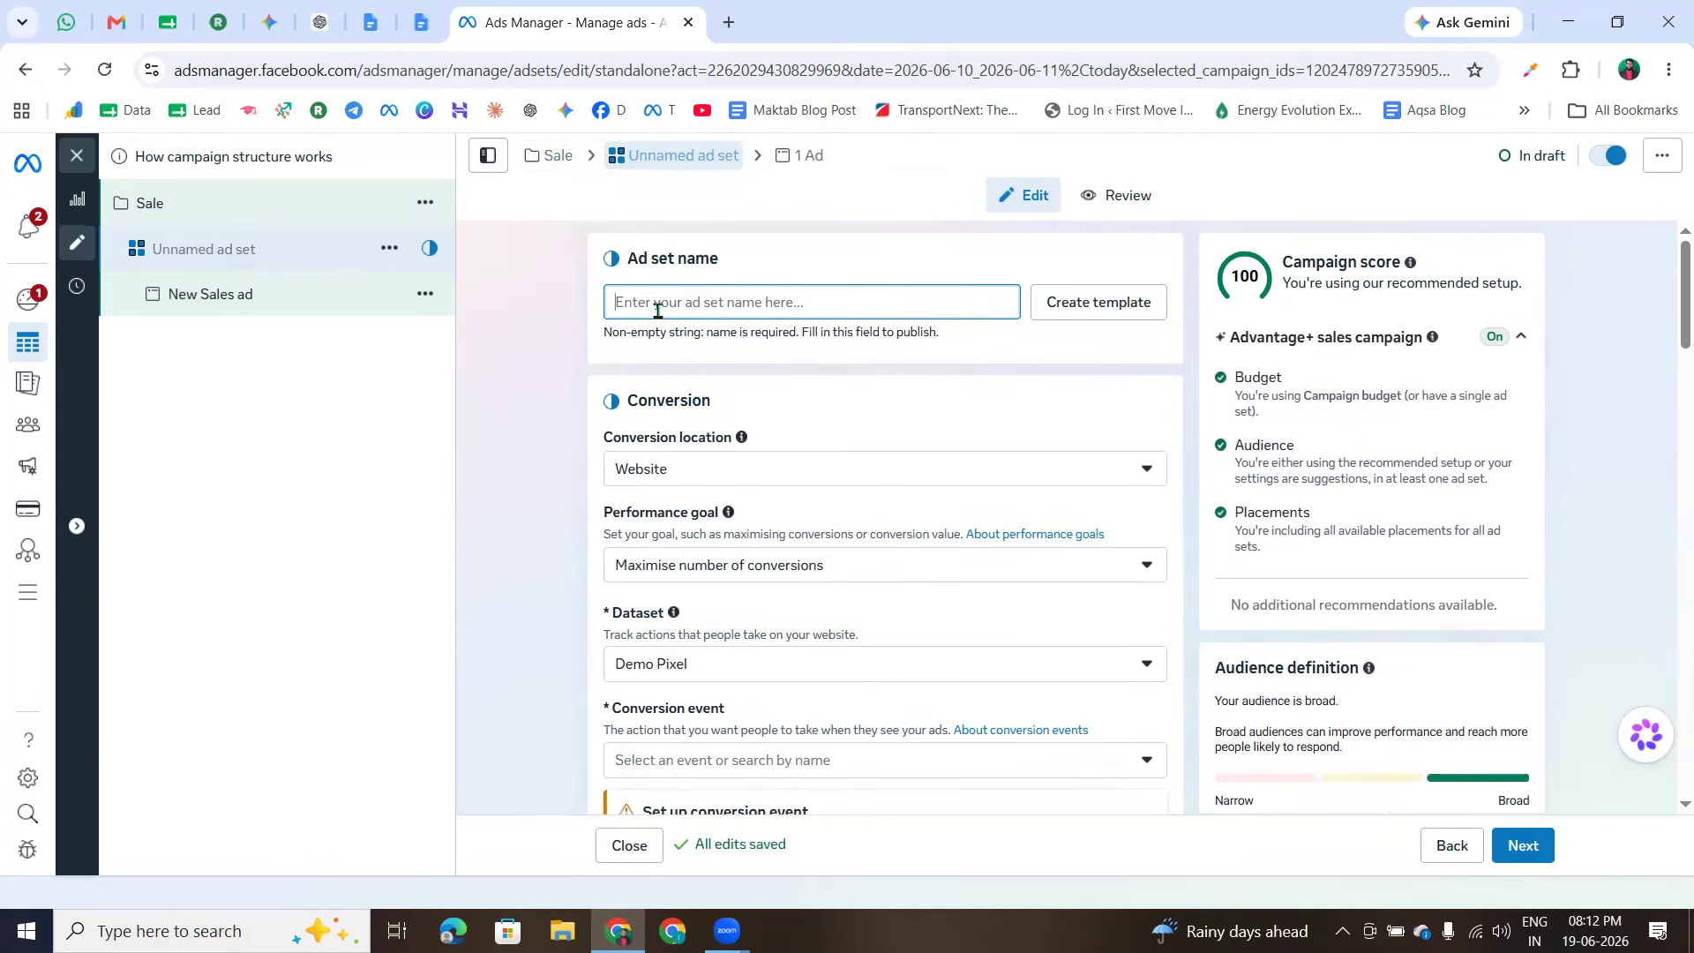
text(sale)
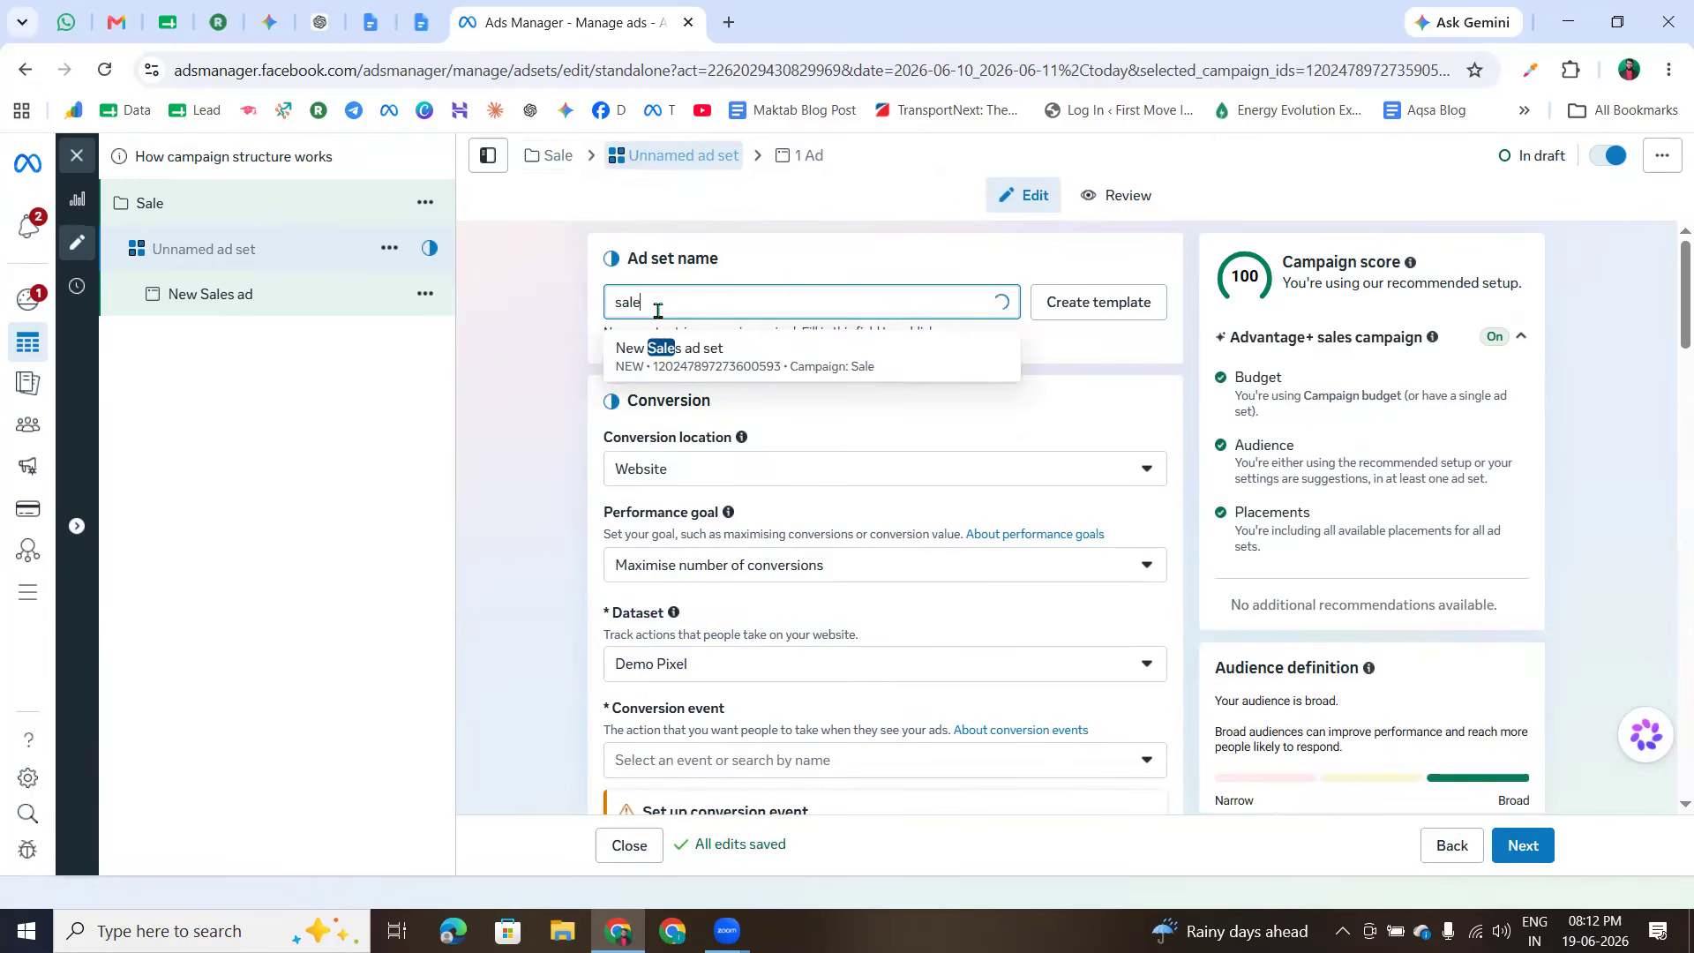
click(550, 407)
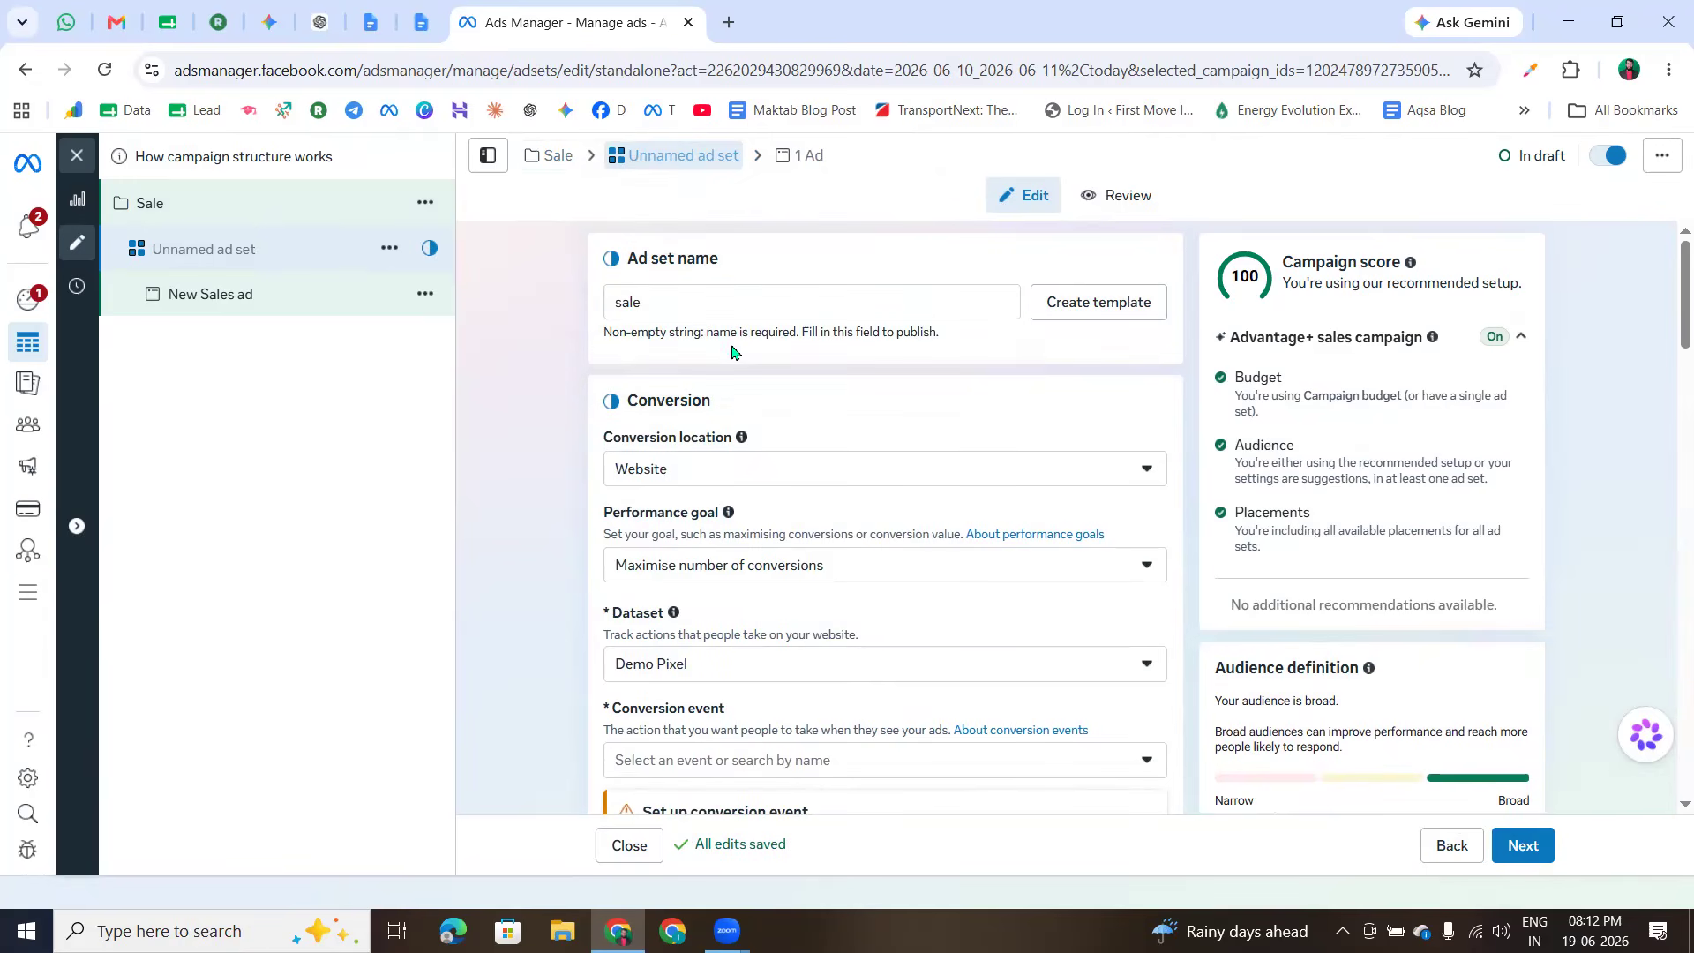
drag(629, 410, 721, 412)
click(530, 465)
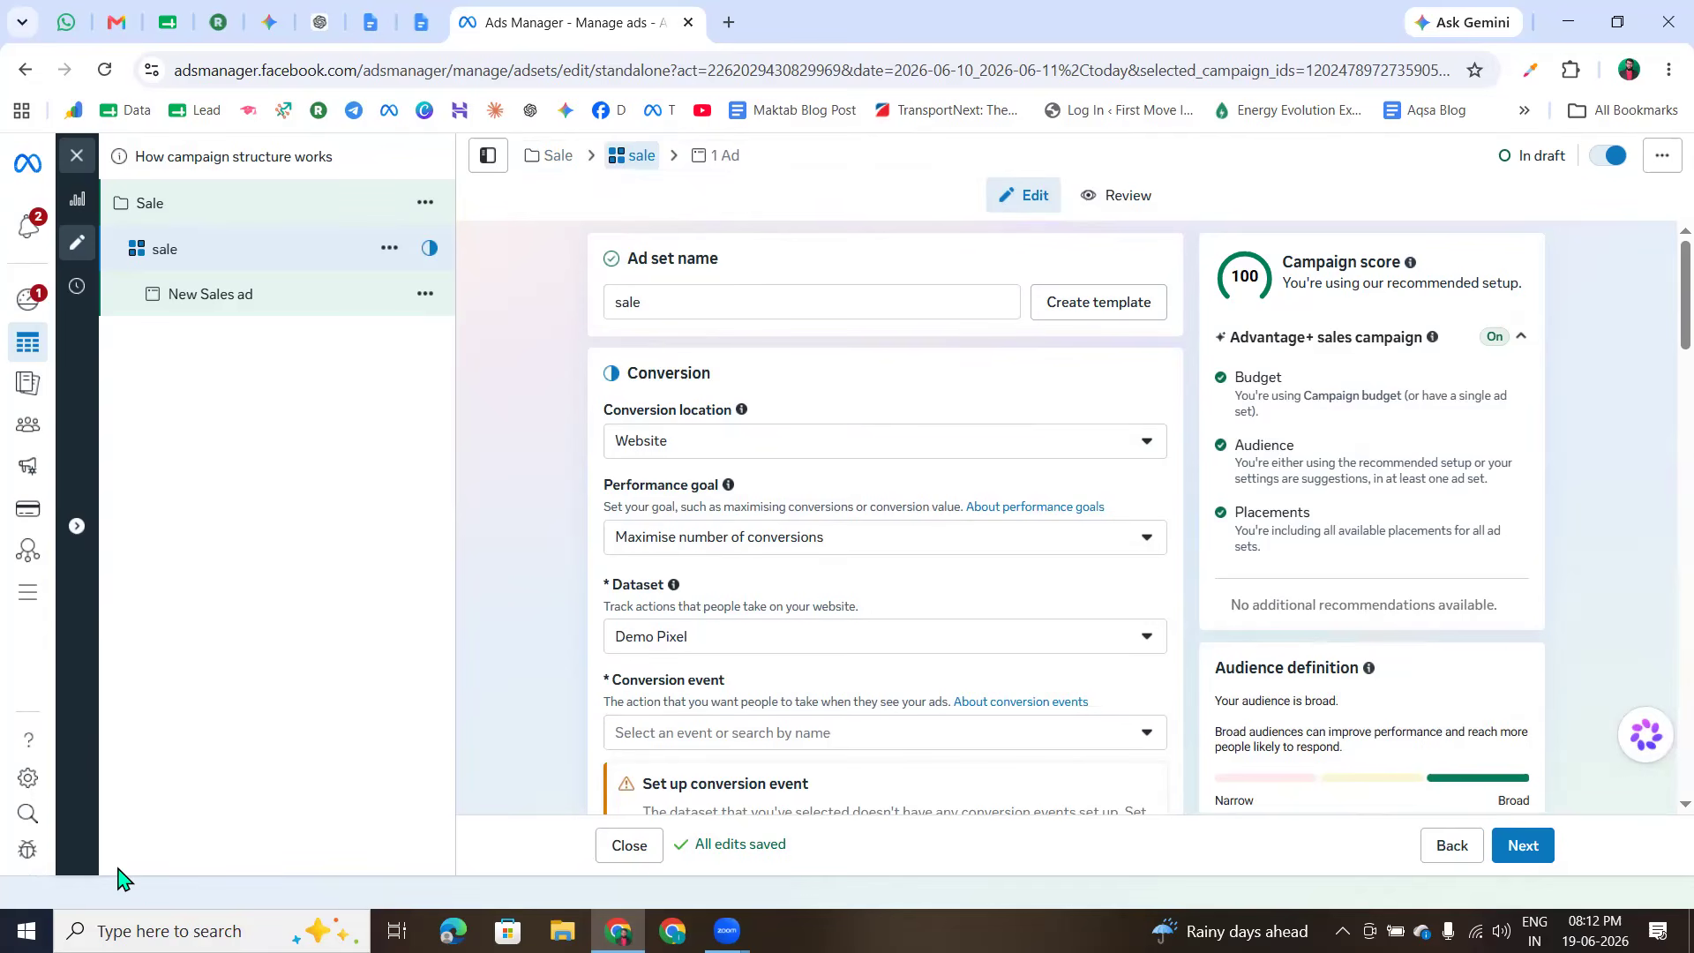
mouse_move(353, 499)
mouse_down()
mouse_move(212, 508)
mouse_move(151, 586)
mouse_move(138, 484)
mouse_up()
mouse_move(362, 436)
mouse_down()
mouse_move(380, 432)
mouse_move(309, 548)
mouse_move(241, 546)
mouse_move(209, 571)
mouse_move(181, 527)
mouse_move(194, 498)
mouse_up()
click(341, 485)
drag(221, 432, 226, 481)
drag(201, 477, 231, 495)
mouse_move(404, 395)
mouse_down()
mouse_move(491, 485)
mouse_move(474, 375)
mouse_move(538, 456)
mouse_up()
click(517, 417)
mouse_move(541, 397)
mouse_down()
mouse_move(552, 469)
mouse_move(533, 422)
mouse_up()
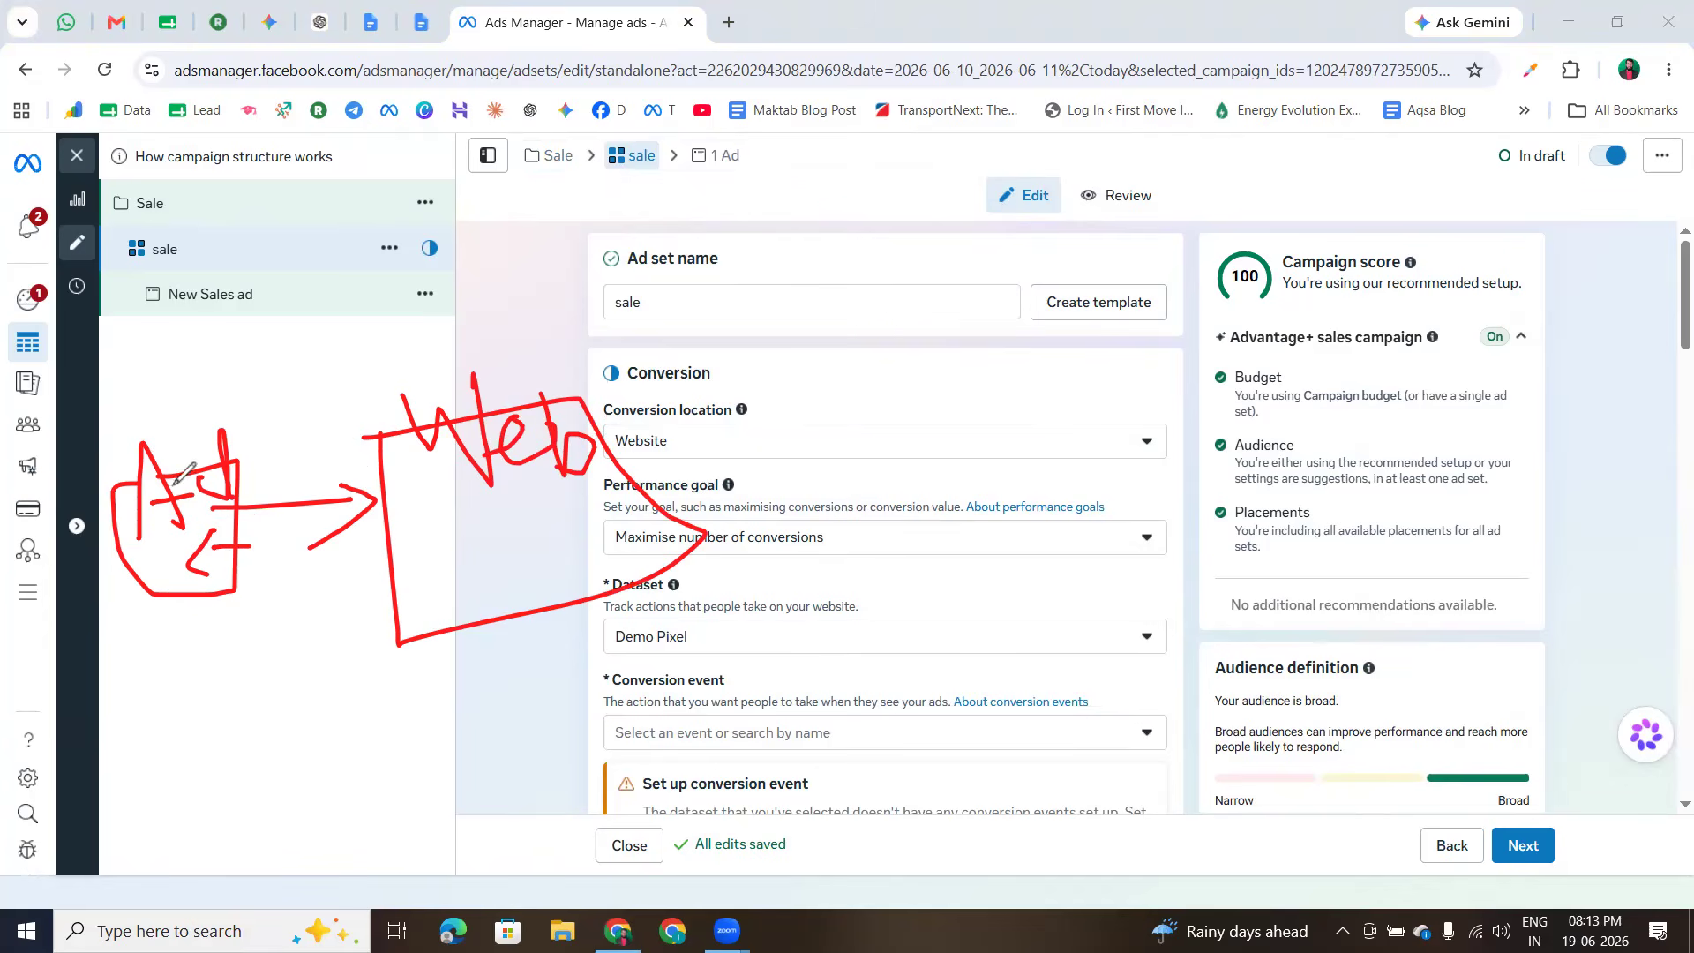
mouse_move(250, 374)
mouse_down()
mouse_move(271, 666)
mouse_move(243, 679)
mouse_move(81, 386)
mouse_move(233, 373)
mouse_up()
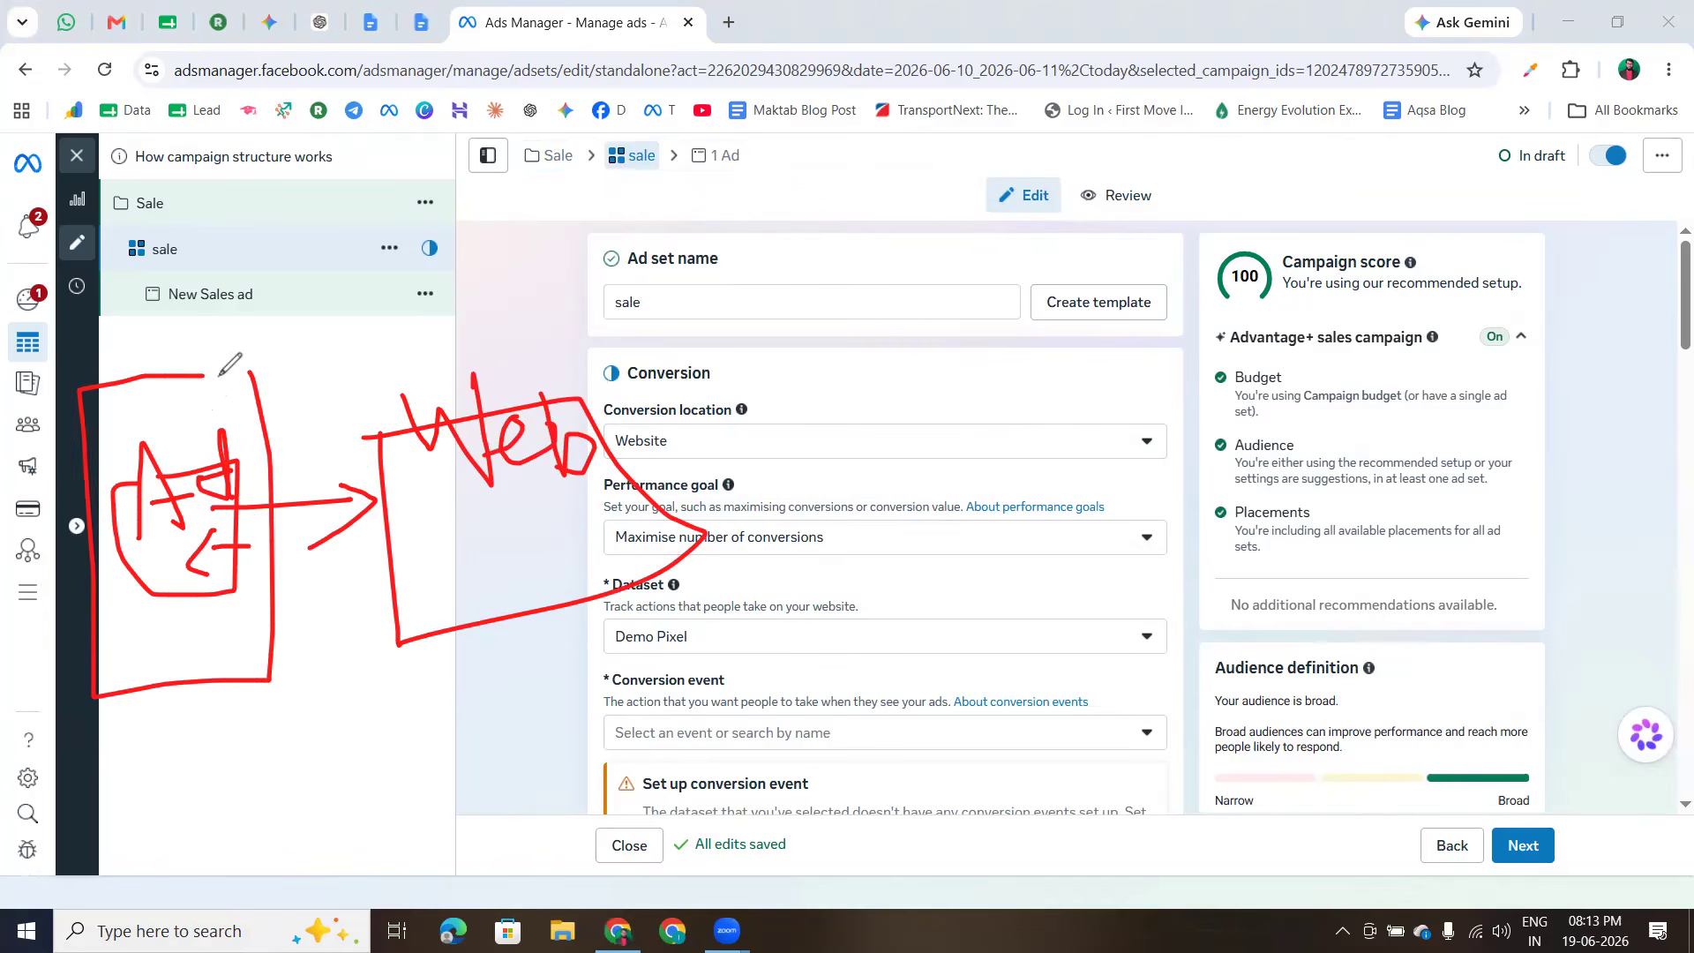
drag(227, 581, 225, 589)
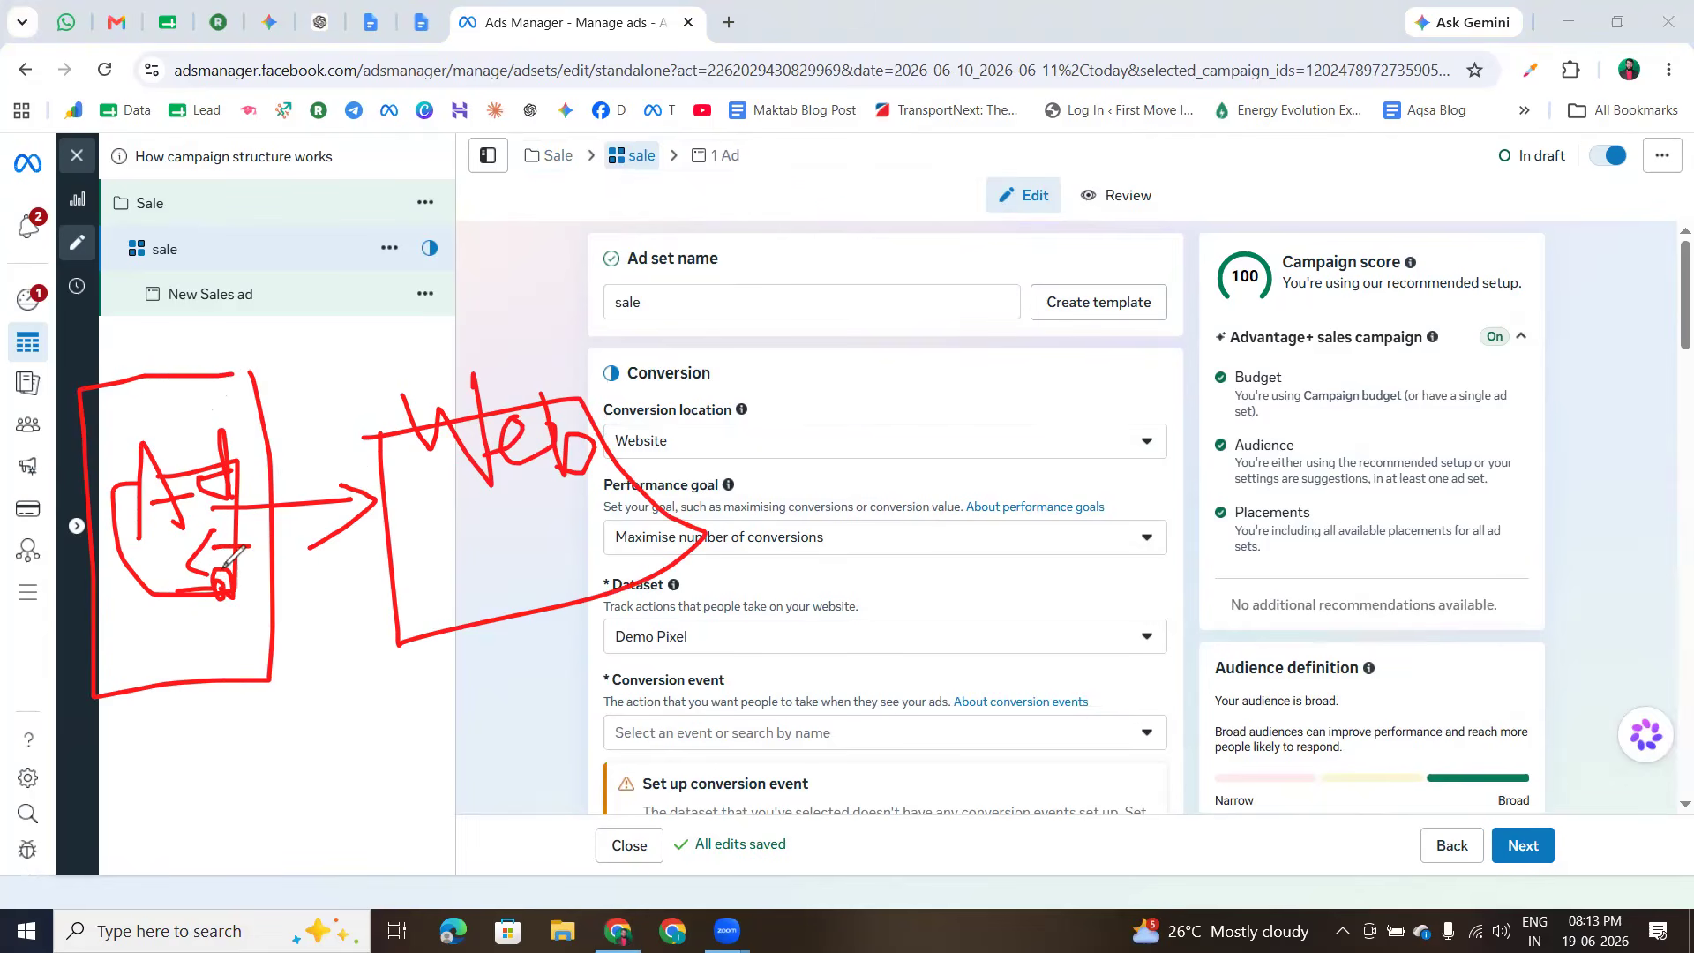
drag(218, 565, 552, 557)
mouse_move(460, 599)
mouse_down()
mouse_move(551, 561)
mouse_move(577, 711)
mouse_move(609, 697)
mouse_up()
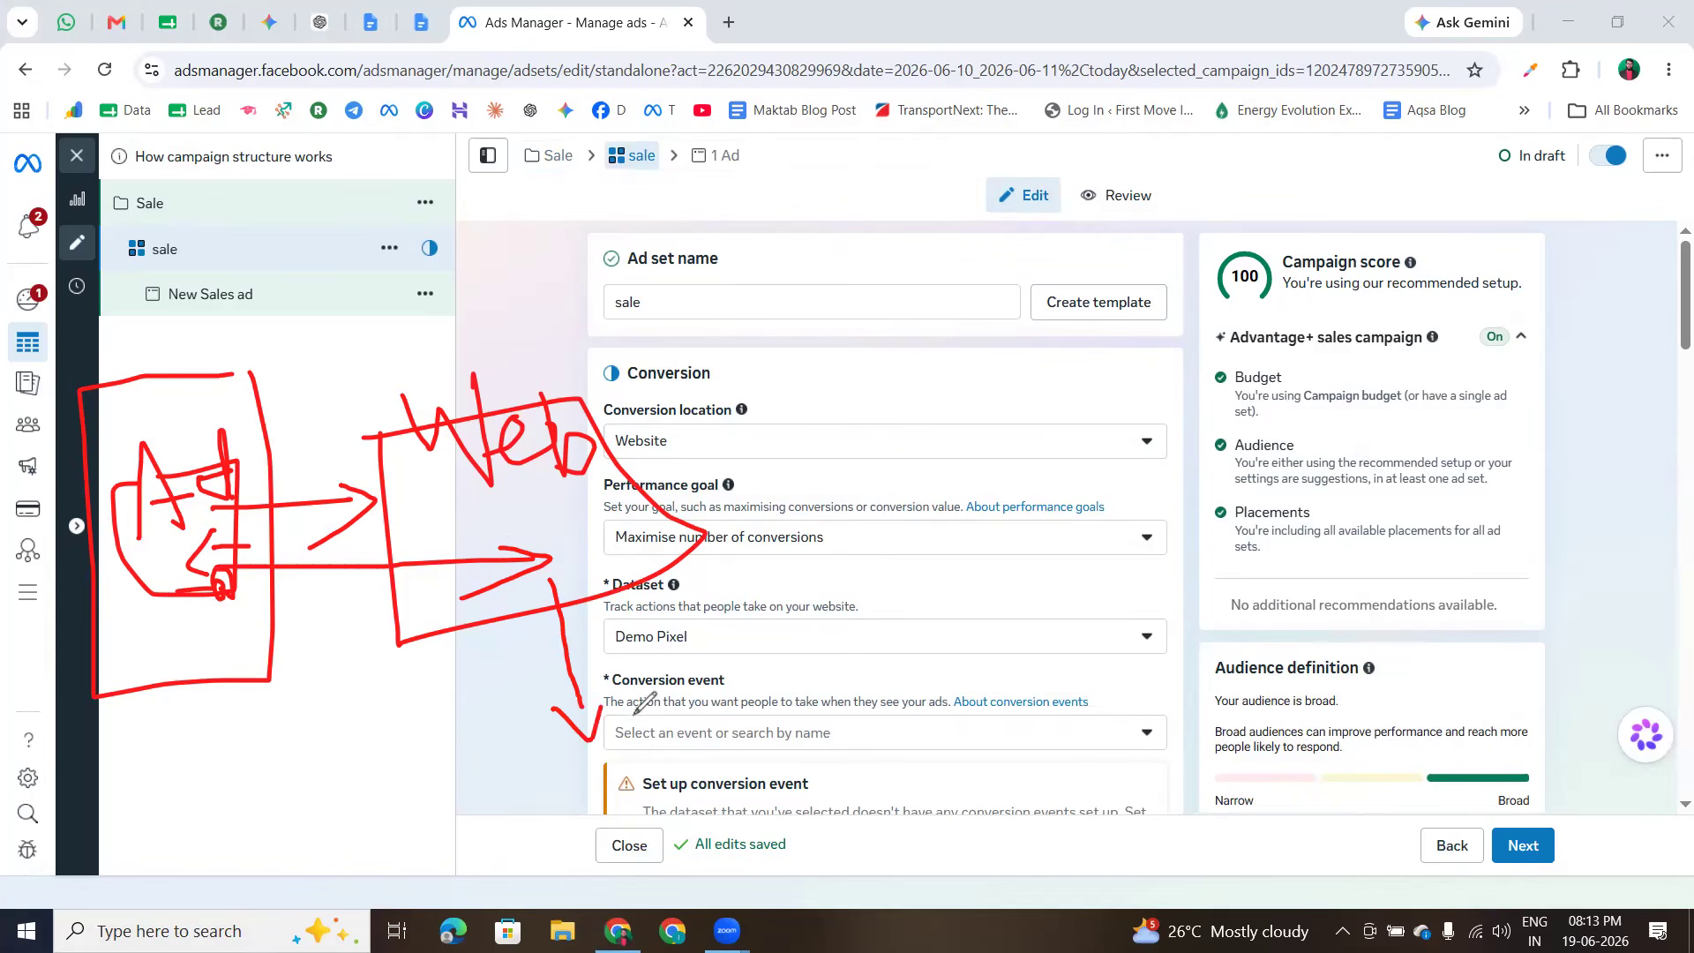
mouse_move(658, 784)
mouse_down()
mouse_move(675, 675)
mouse_move(649, 719)
mouse_up()
drag(725, 671, 761, 731)
mouse_move(773, 649)
mouse_down()
mouse_move(742, 684)
mouse_move(813, 655)
mouse_move(872, 684)
mouse_up()
drag(907, 630, 866, 738)
drag(969, 651, 981, 703)
mouse_move(192, 715)
mouse_down()
mouse_move(297, 715)
mouse_move(241, 761)
mouse_up()
mouse_move(243, 658)
mouse_down()
mouse_move(427, 711)
mouse_move(477, 698)
mouse_move(408, 681)
mouse_up()
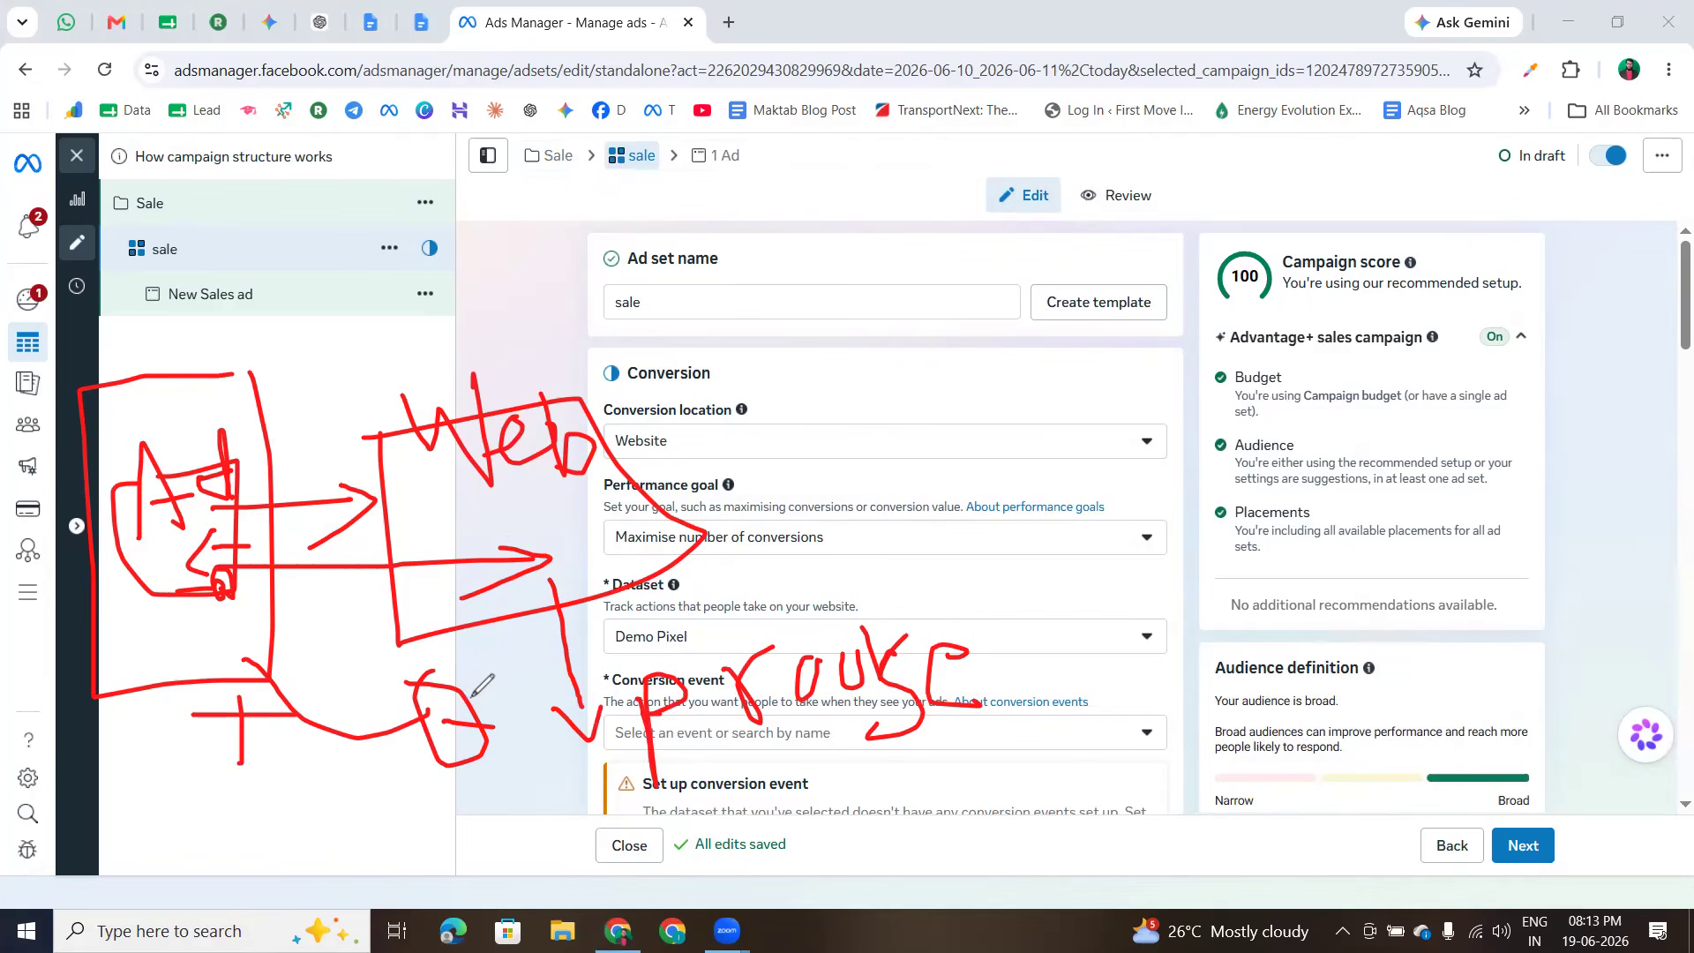
drag(884, 520, 858, 492)
mouse_move(791, 393)
mouse_down()
mouse_move(815, 280)
mouse_move(810, 393)
mouse_up()
drag(942, 313, 1057, 372)
mouse_move(1049, 289)
mouse_down()
mouse_move(1096, 331)
mouse_move(1021, 407)
mouse_up()
key(ctrl+z)
key(ctrl+z)
key(ctrl+z)
drag(990, 300, 994, 411)
click(981, 258)
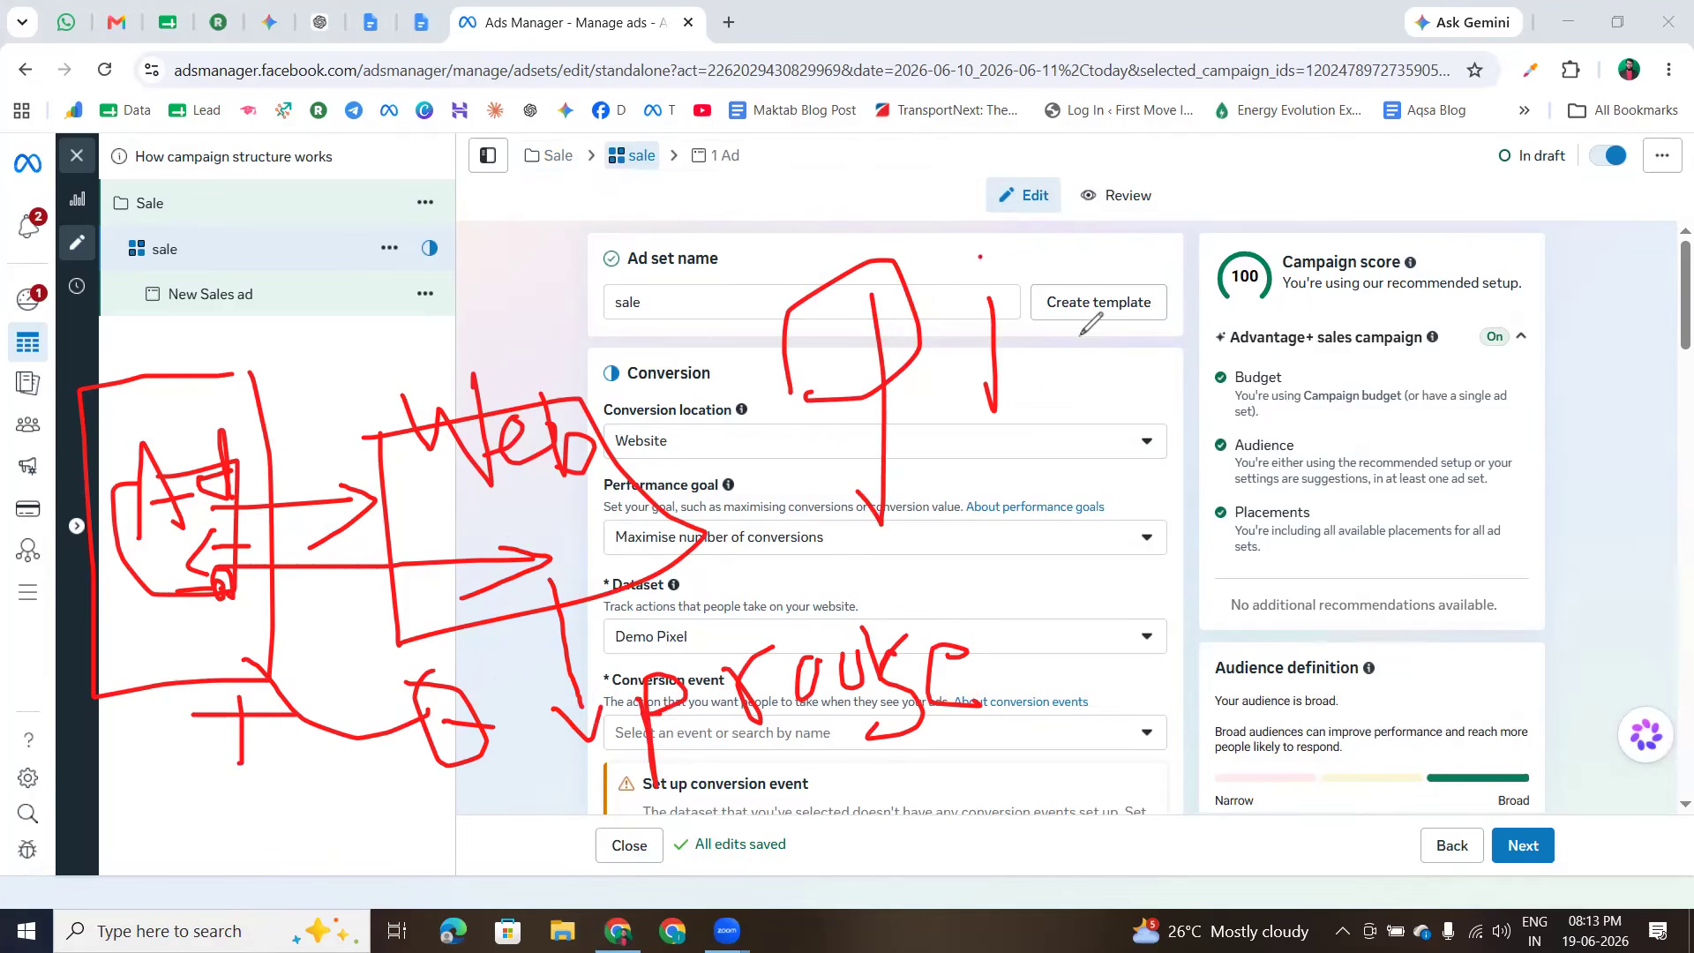
drag(1064, 281, 1148, 384)
drag(1121, 276, 1054, 399)
drag(1233, 268, 1262, 325)
drag(1356, 346, 1371, 354)
mouse_move(1240, 459)
mouse_down()
mouse_move(1201, 485)
mouse_move(1310, 554)
mouse_up()
mouse_move(1319, 478)
mouse_down()
mouse_move(1297, 483)
mouse_move(1284, 443)
mouse_up()
drag(1385, 435, 1393, 441)
drag(1376, 372, 1446, 510)
drag(1243, 671, 1479, 556)
drag(1081, 463, 1429, 337)
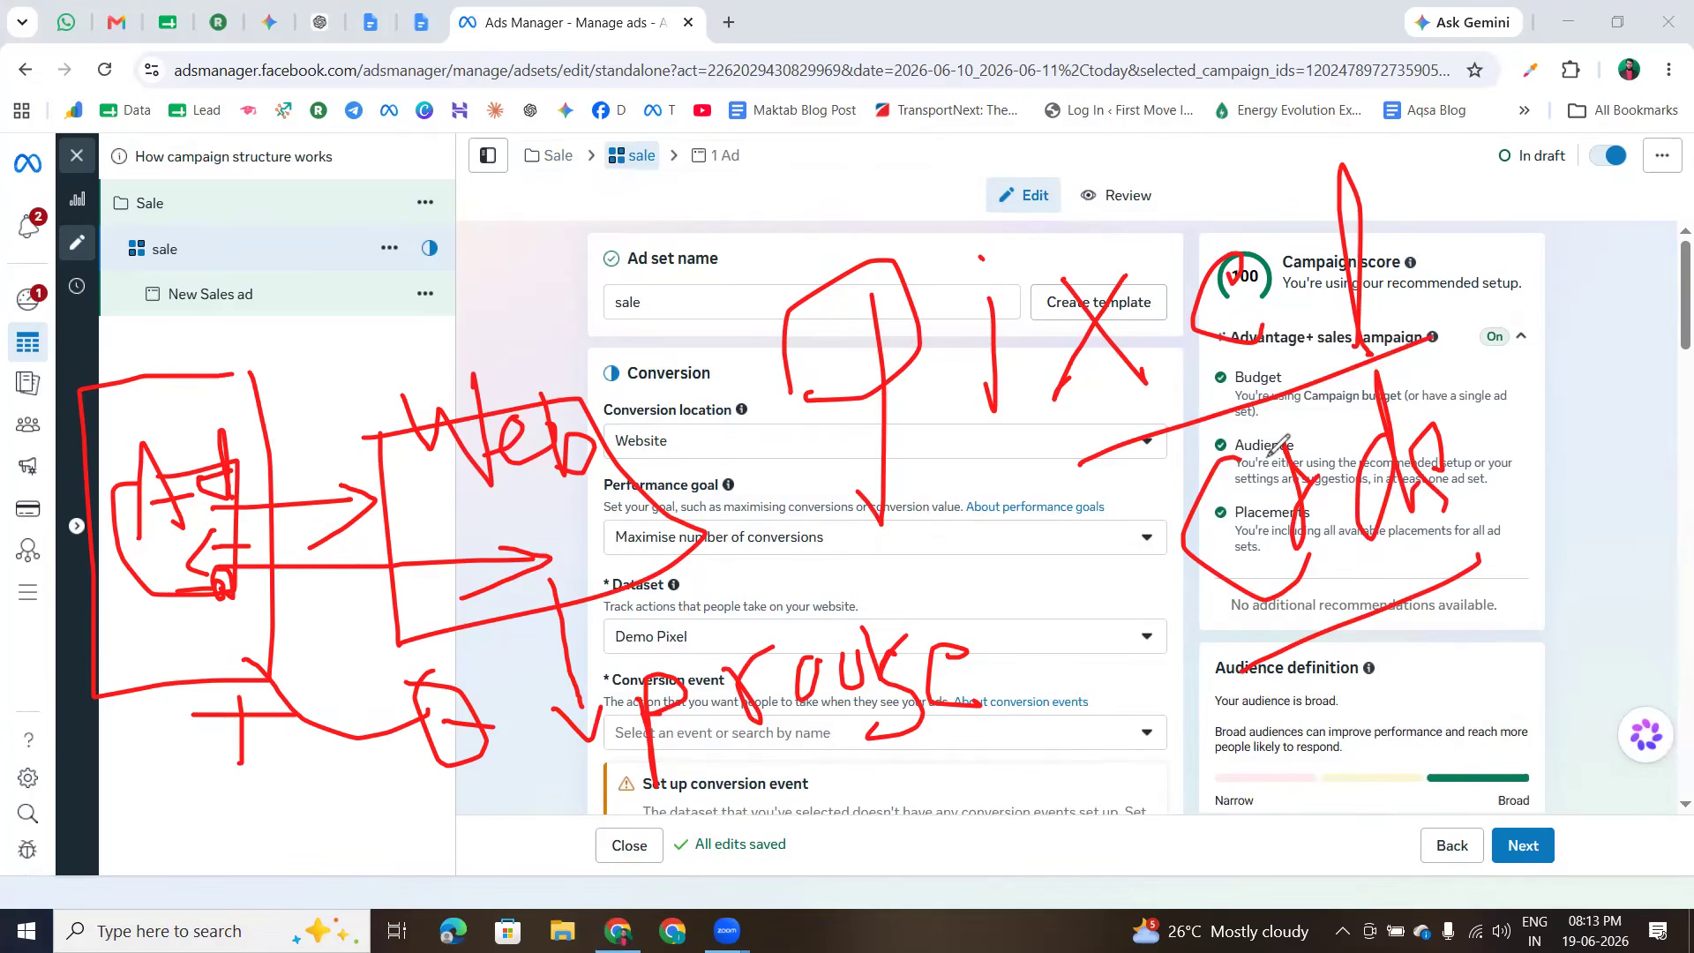
mouse_move(1056, 446)
mouse_down()
mouse_move(1048, 526)
mouse_move(1130, 522)
mouse_up()
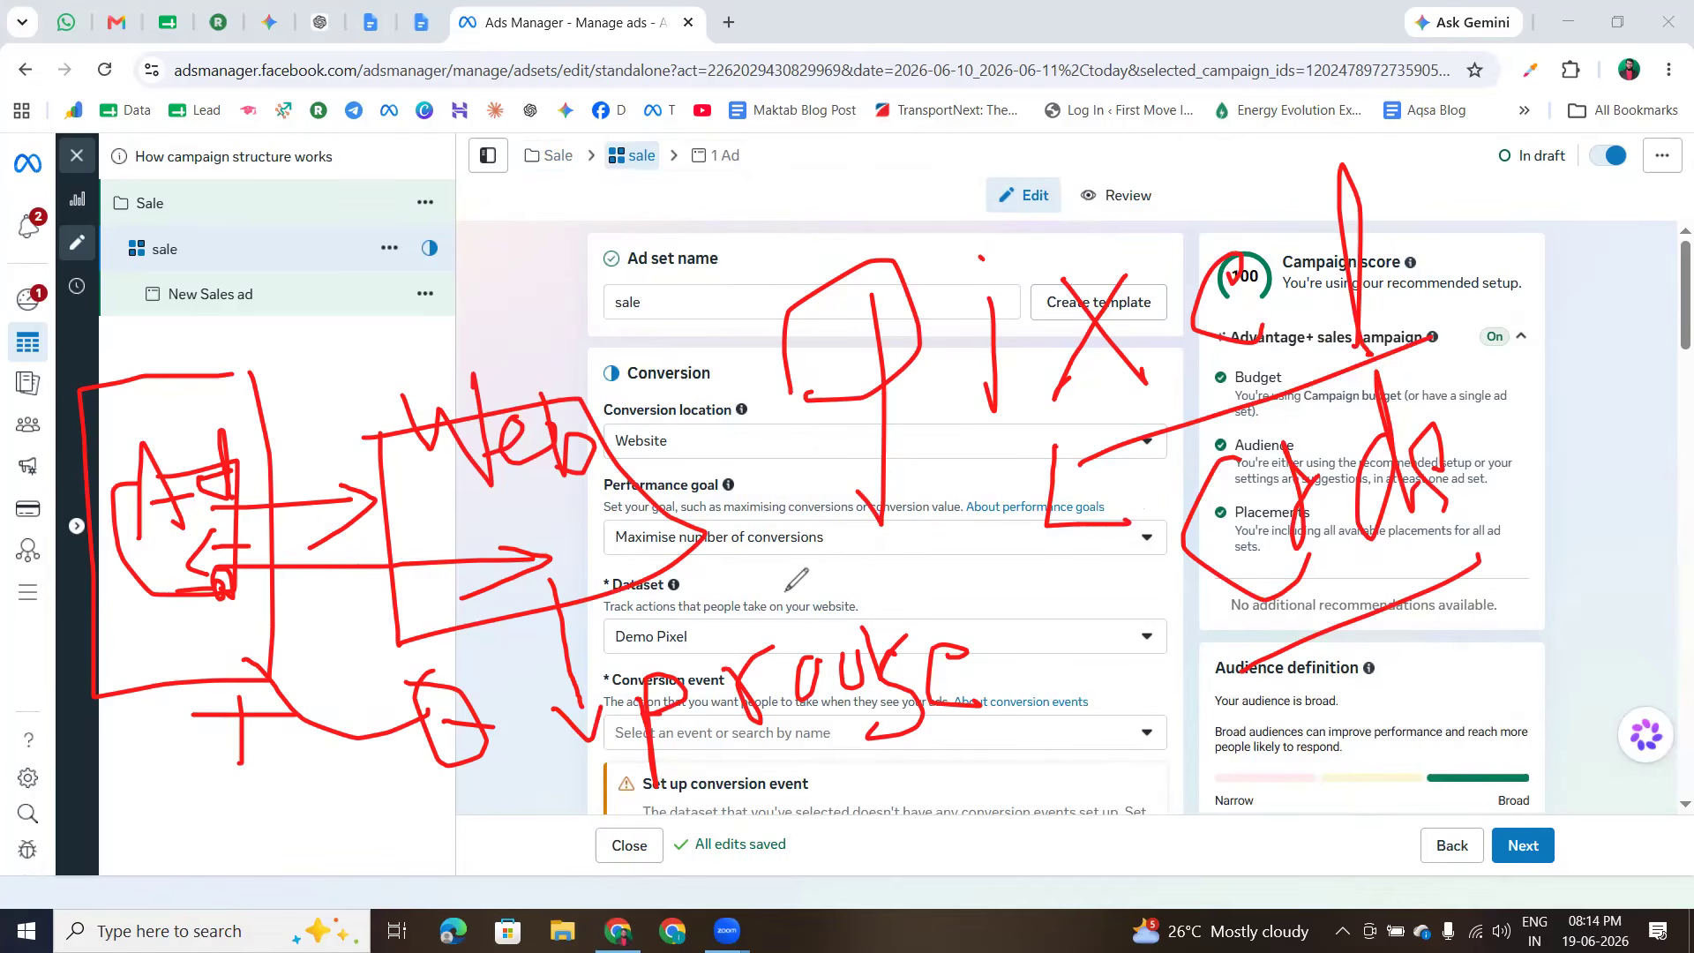
mouse_move(208, 414)
mouse_down()
mouse_move(318, 295)
mouse_move(379, 304)
mouse_move(278, 258)
mouse_up()
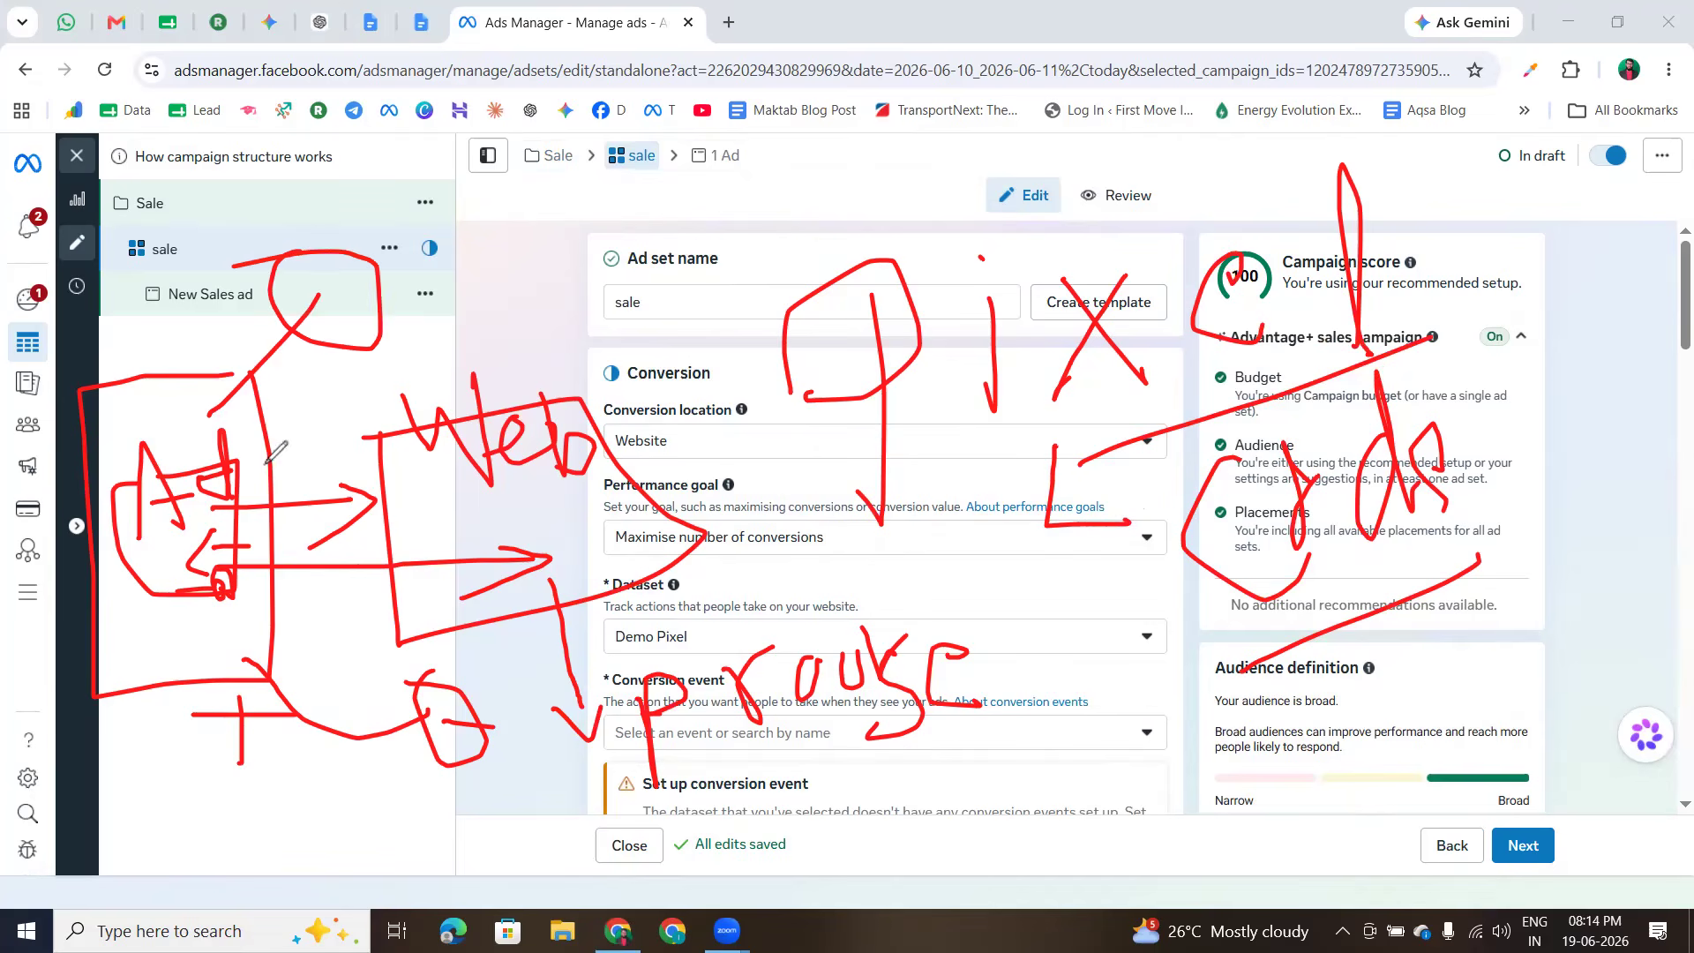
mouse_move(350, 308)
mouse_down()
mouse_move(603, 312)
mouse_move(511, 356)
mouse_up()
mouse_move(551, 262)
mouse_down()
mouse_move(559, 385)
mouse_move(649, 367)
mouse_up()
drag(571, 301, 658, 301)
drag(539, 277, 703, 241)
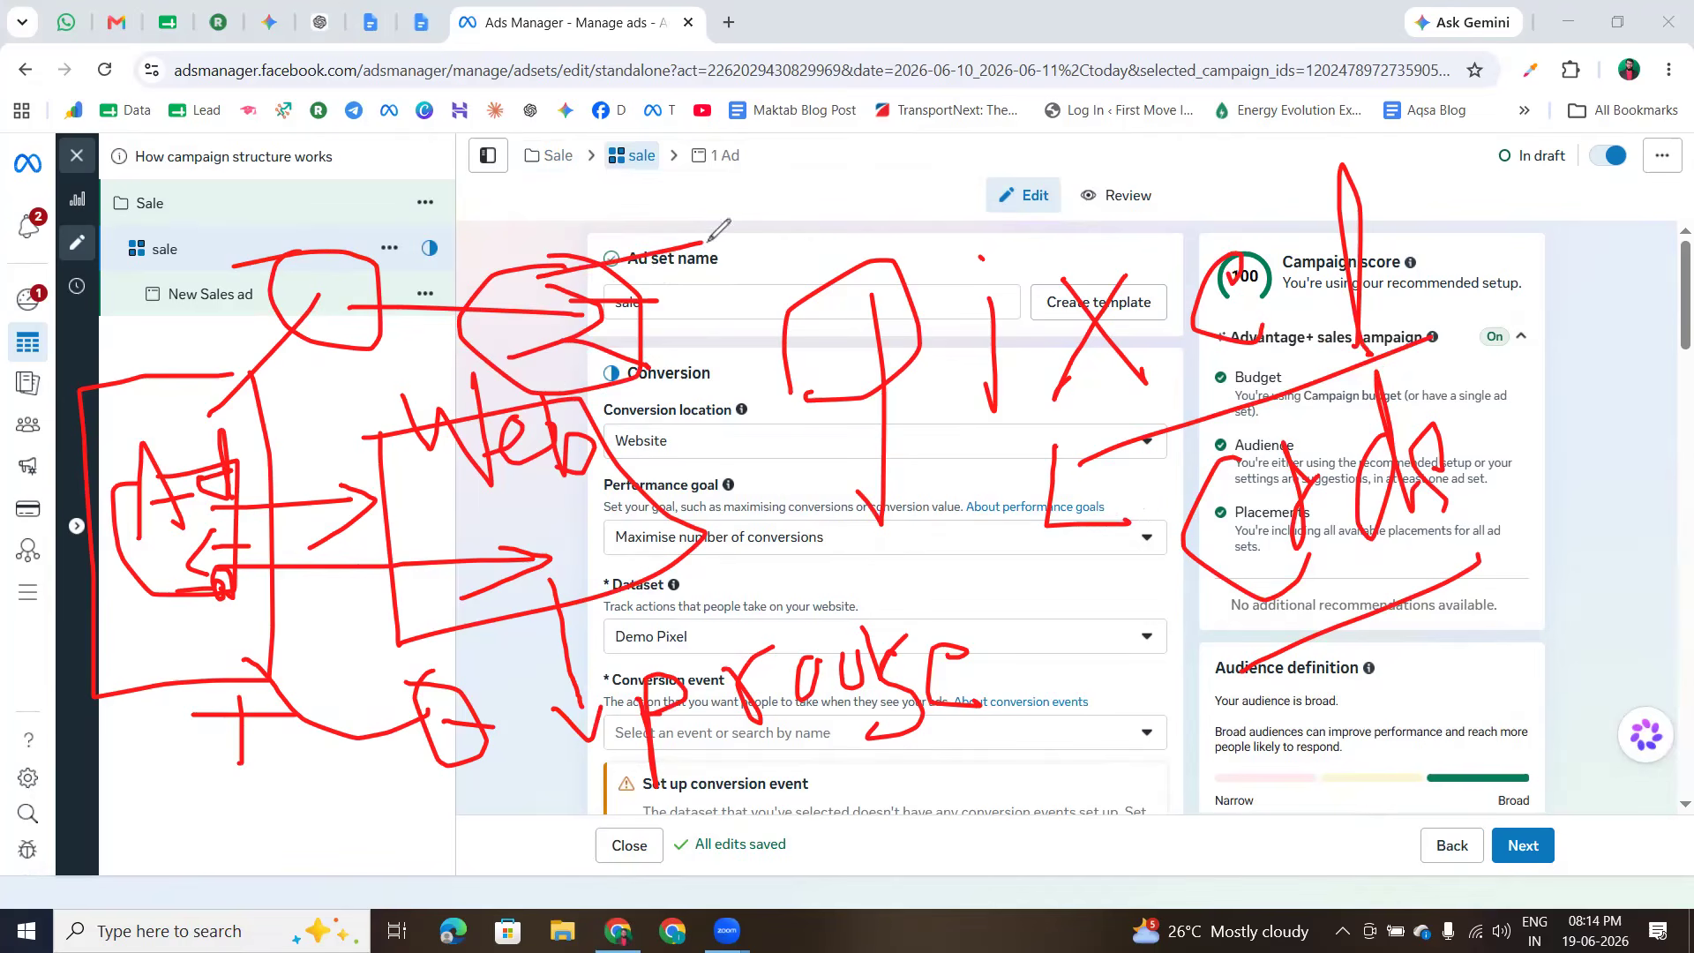
click(104, 539)
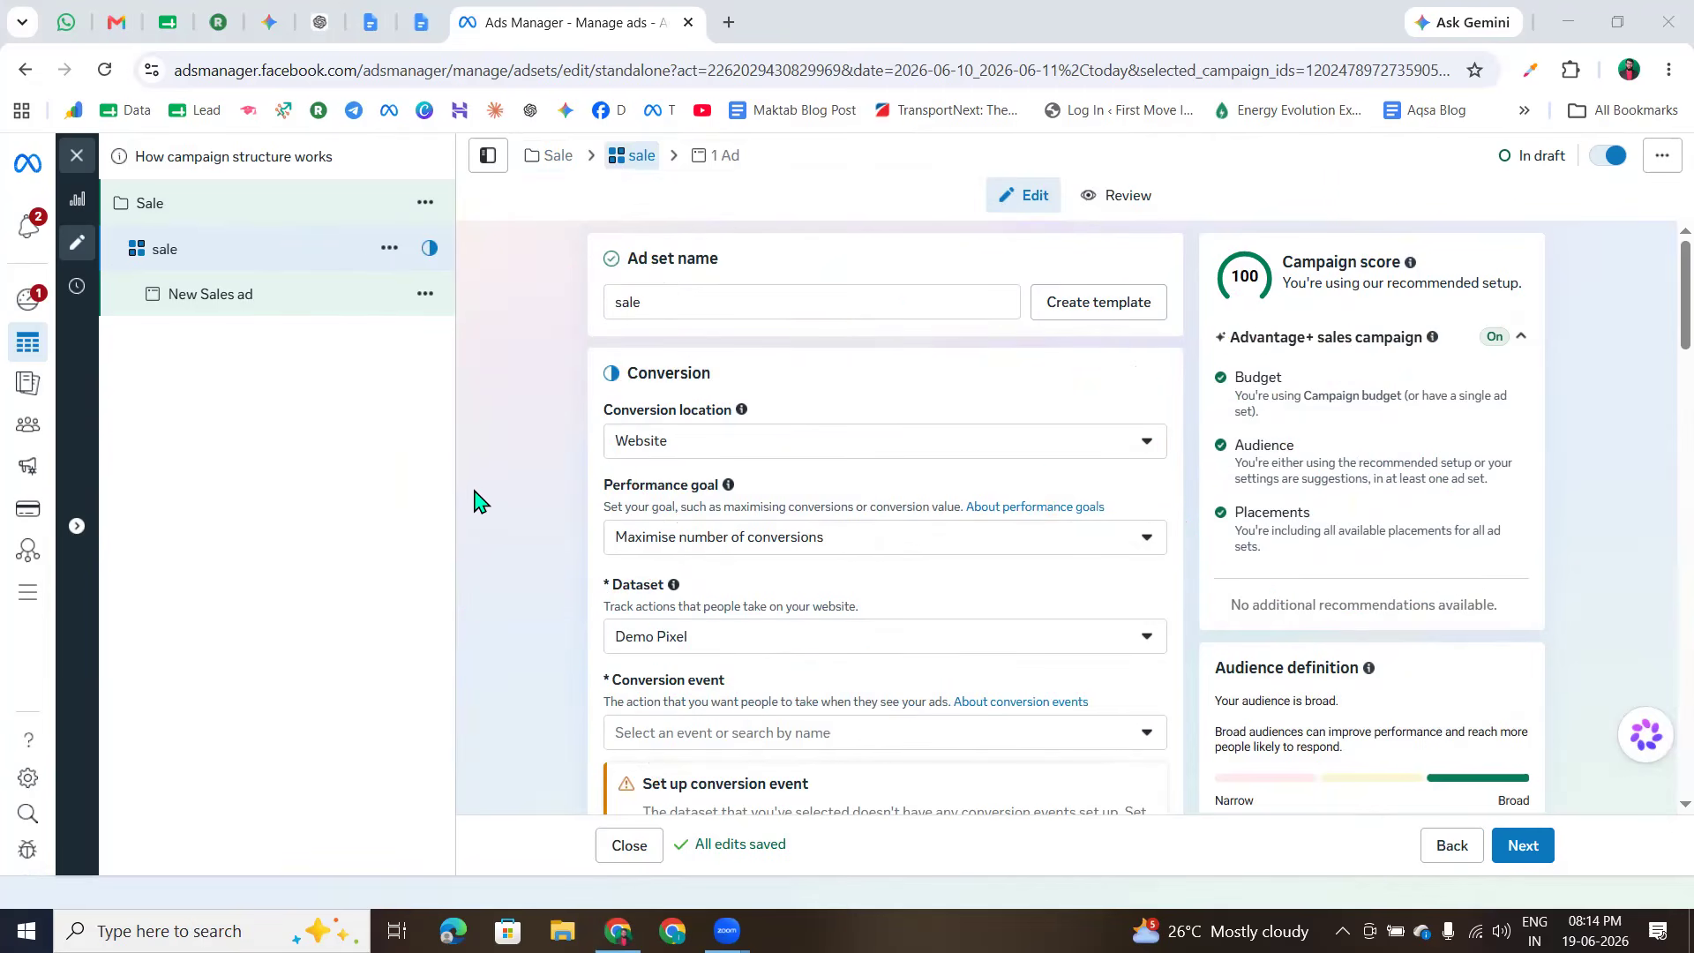
- Review the ad set's available datasets and its conversion event, cost per result goal and attribution settings
scroll(600, 583, down, 3)
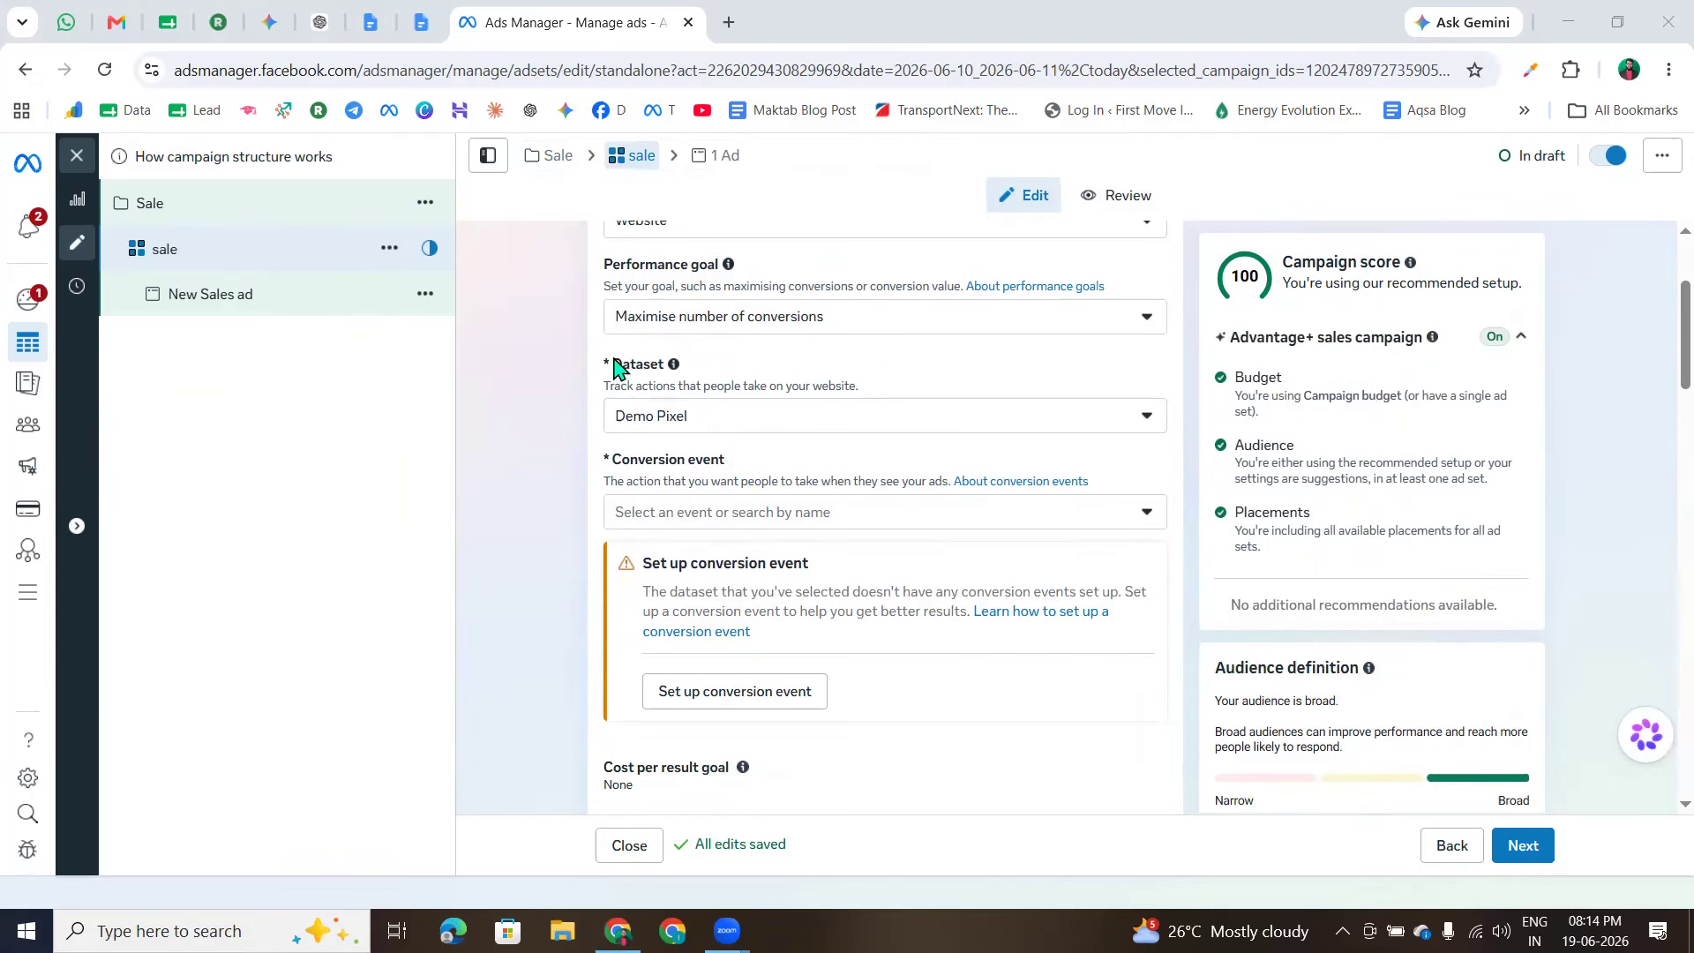
double_click(623, 367)
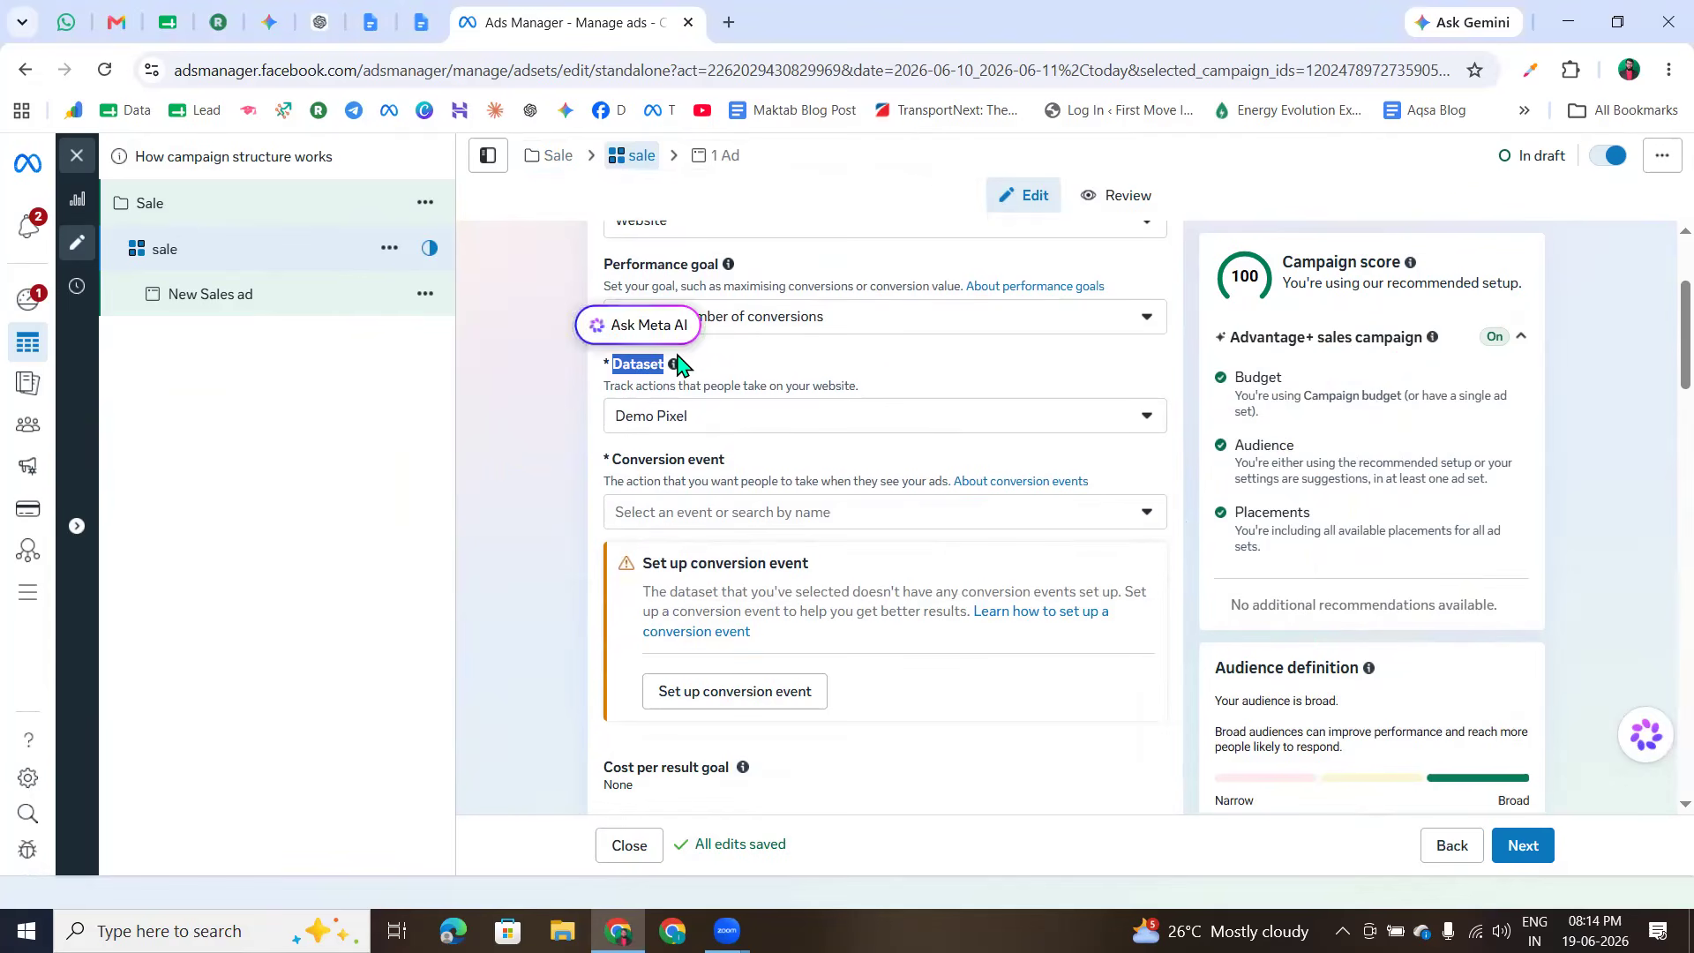
click(520, 441)
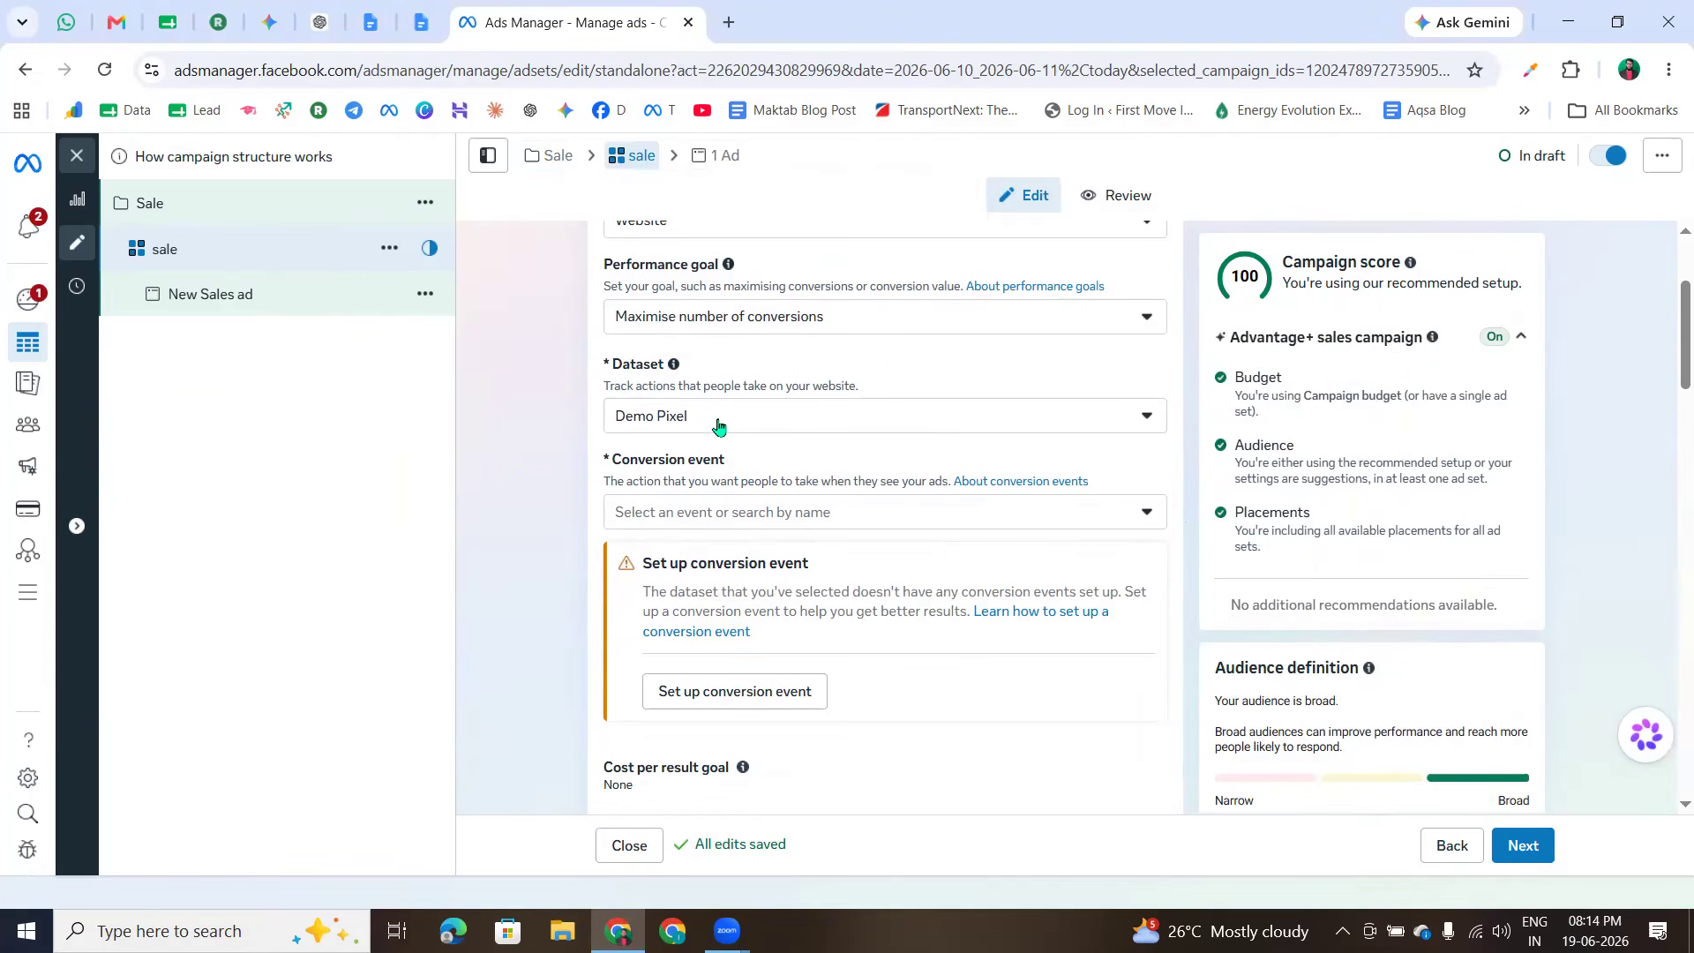
click(754, 435)
click(554, 506)
click(690, 430)
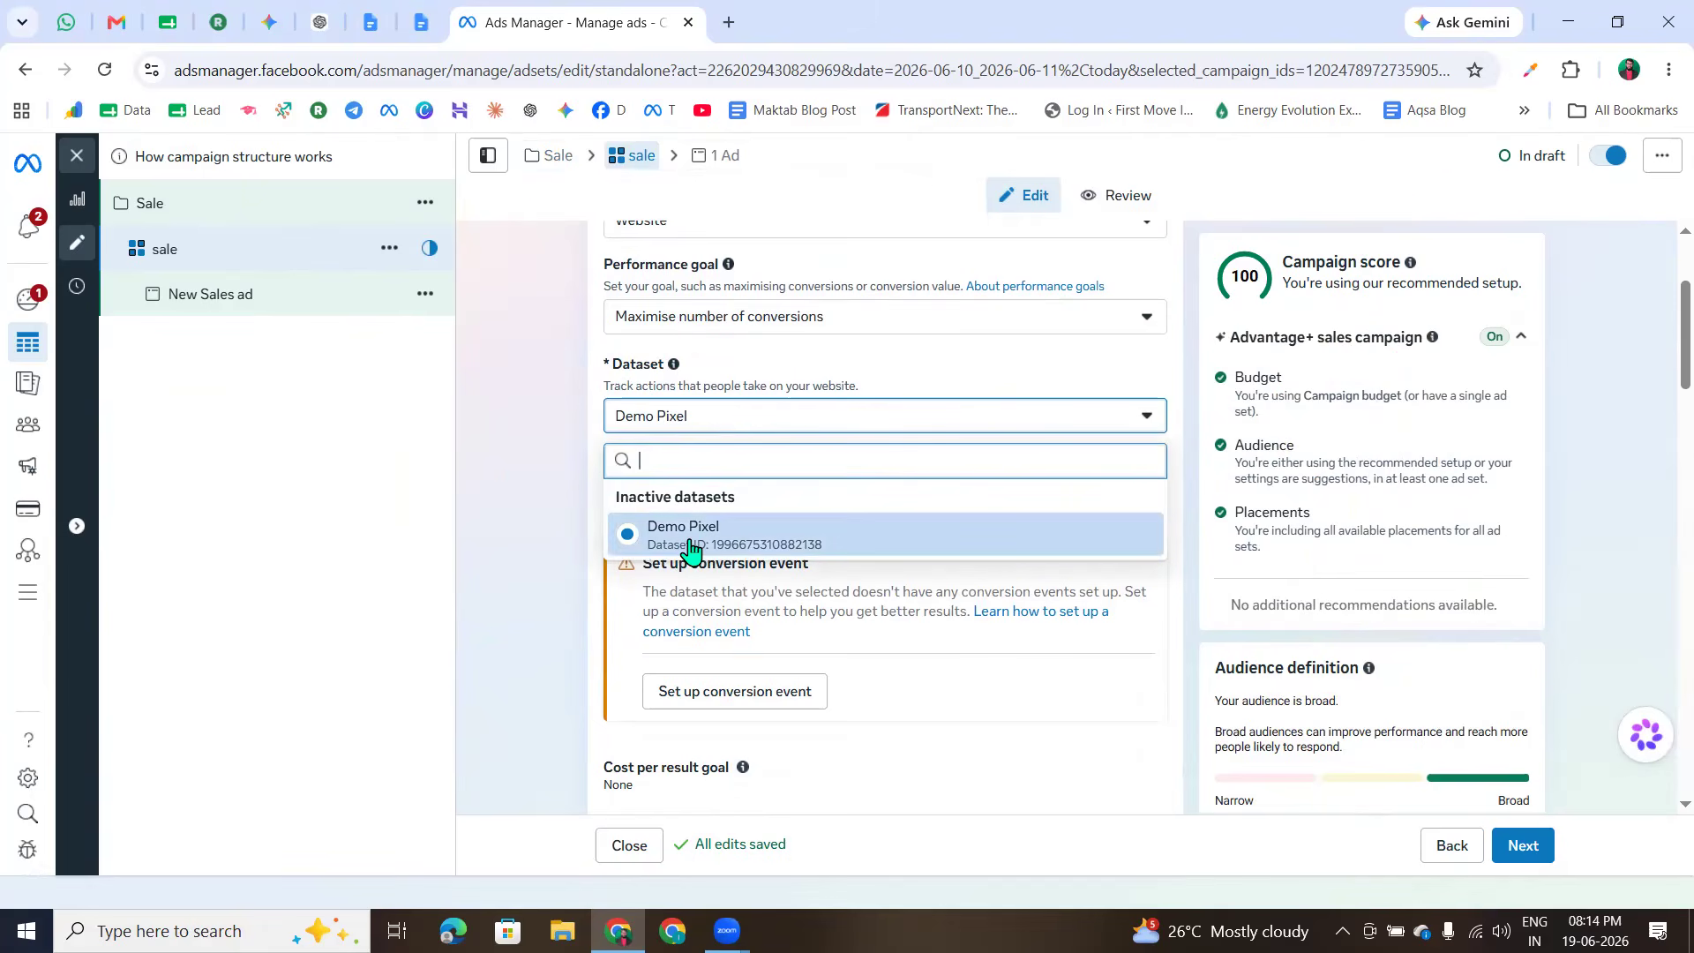
click(540, 512)
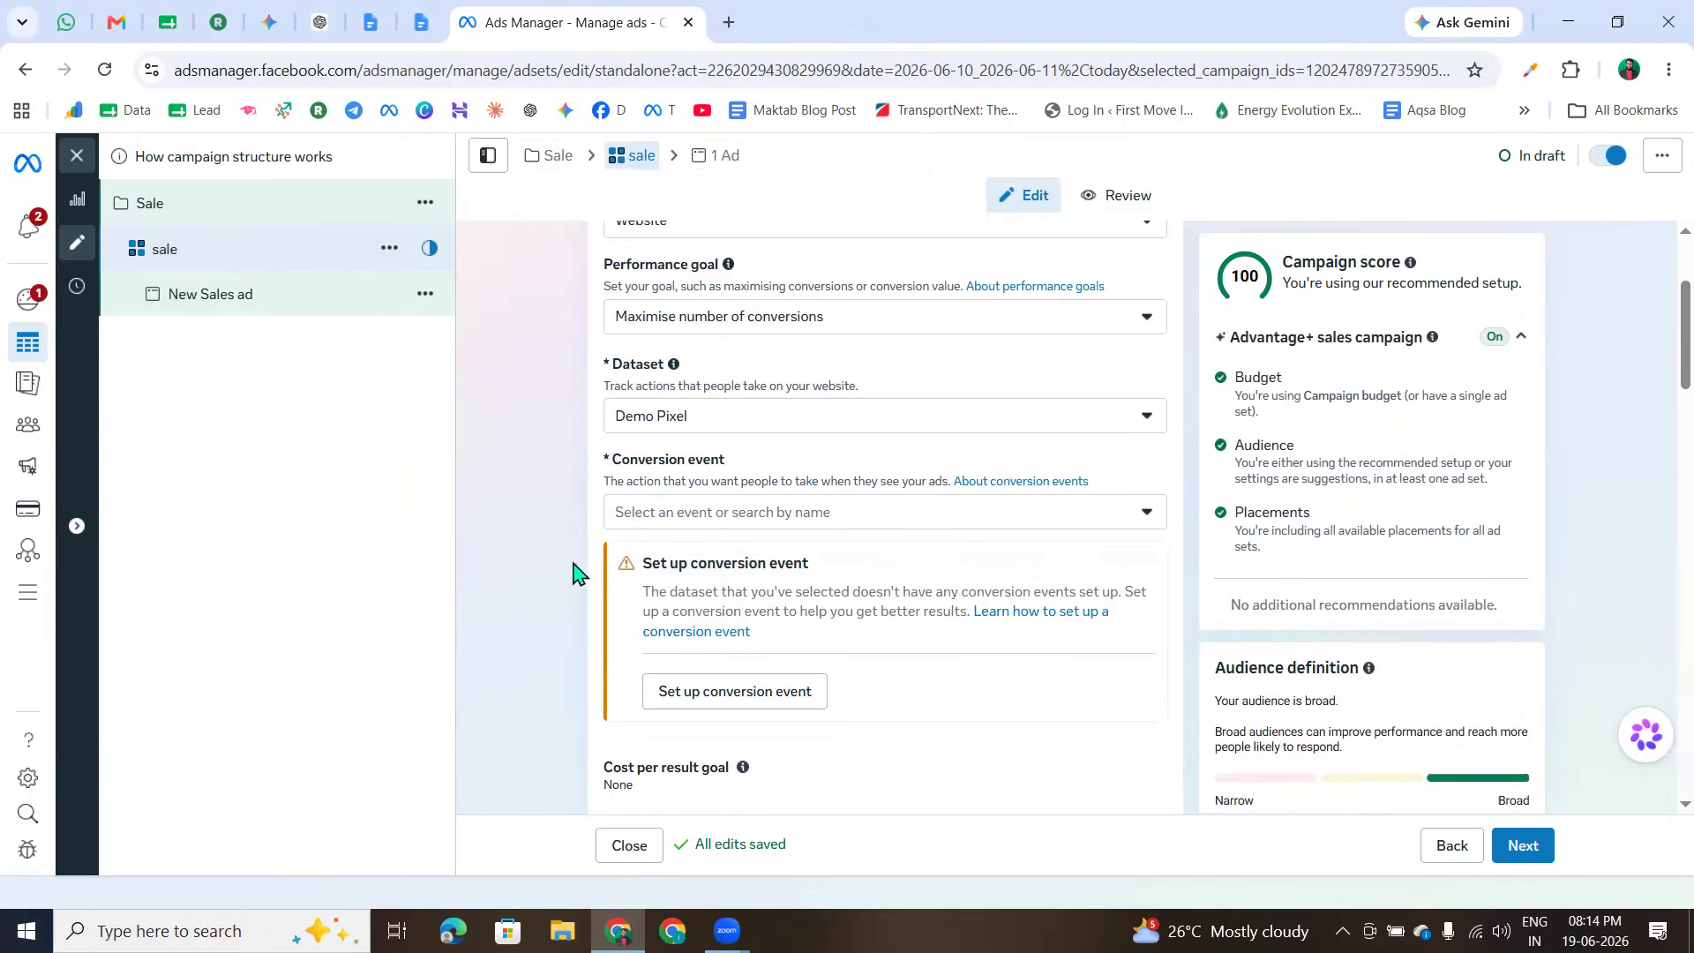
scroll(756, 692, down, 3)
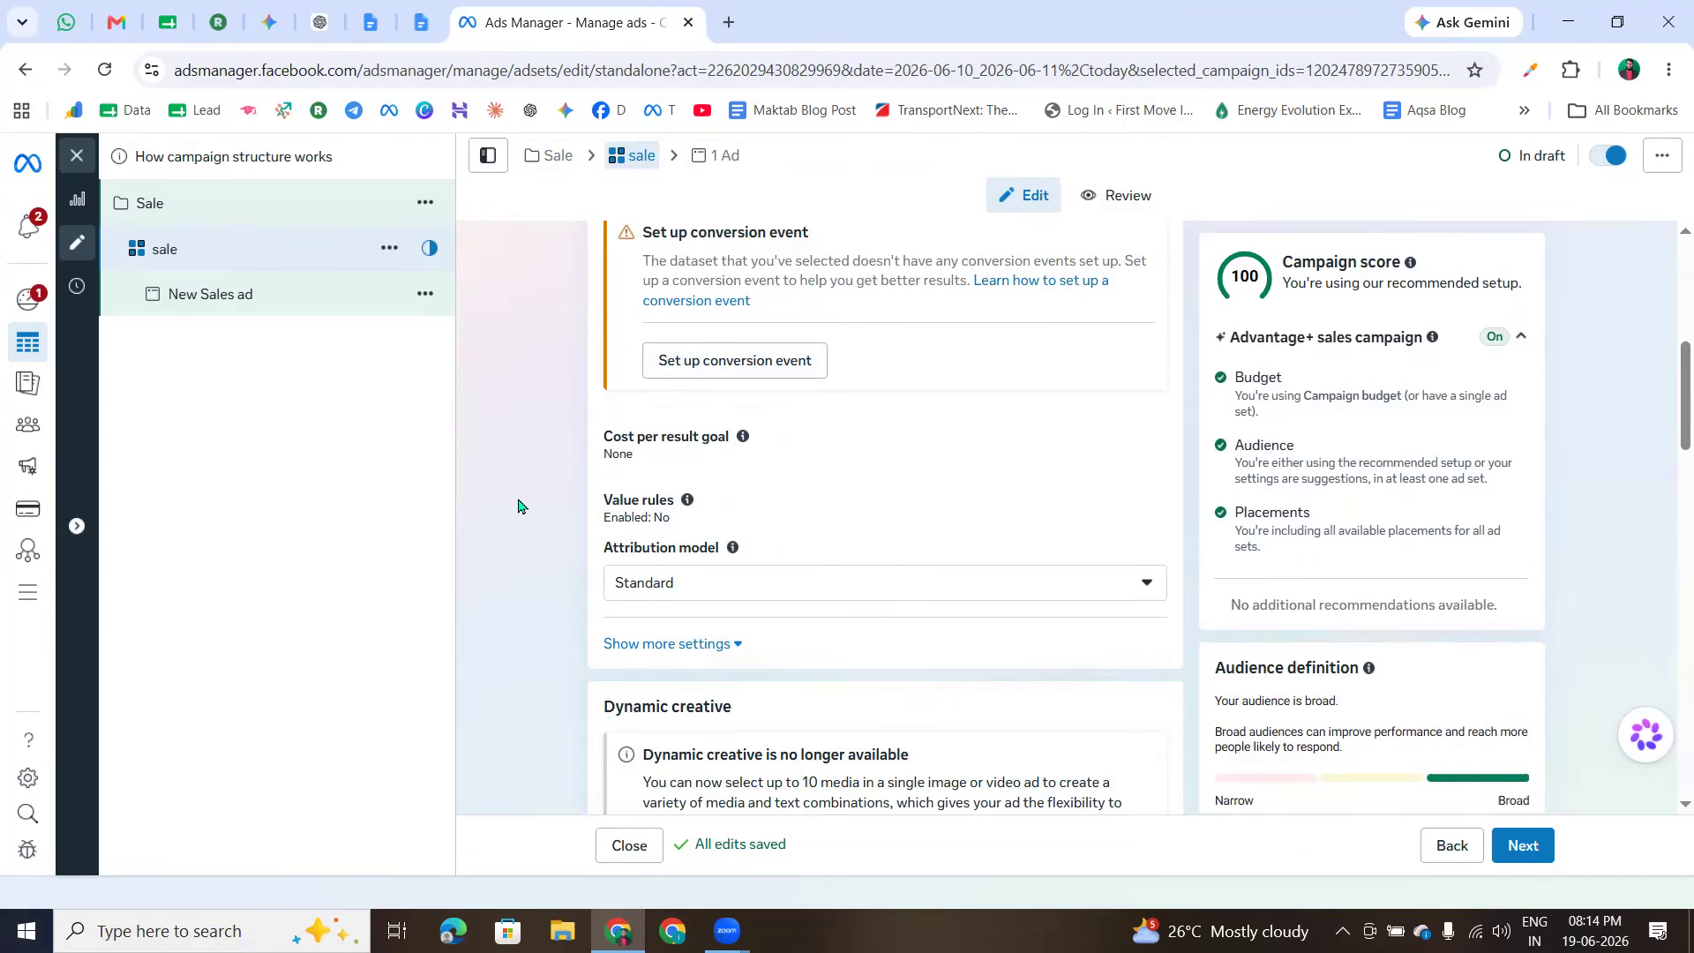
scroll(522, 506, up, 3)
- Close the ad set editor and switch to the Gs Herbal Demo ad account in the gs_herbal_for.business portfolio
mouse_move(53, 498)
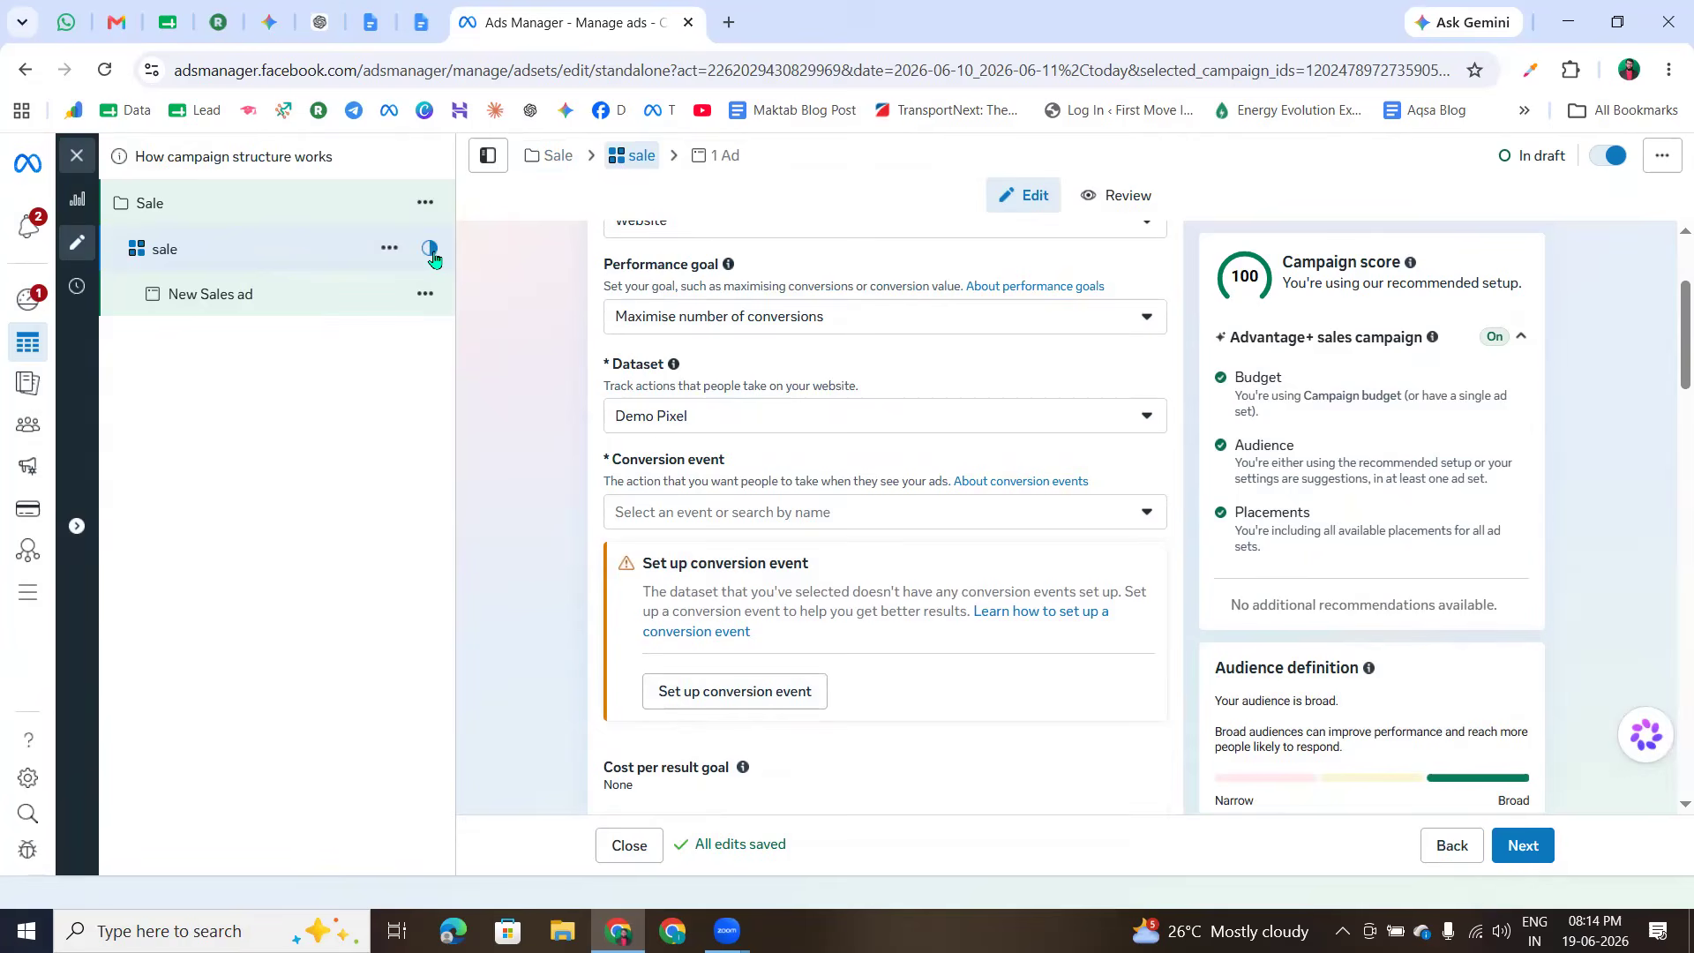
click(74, 158)
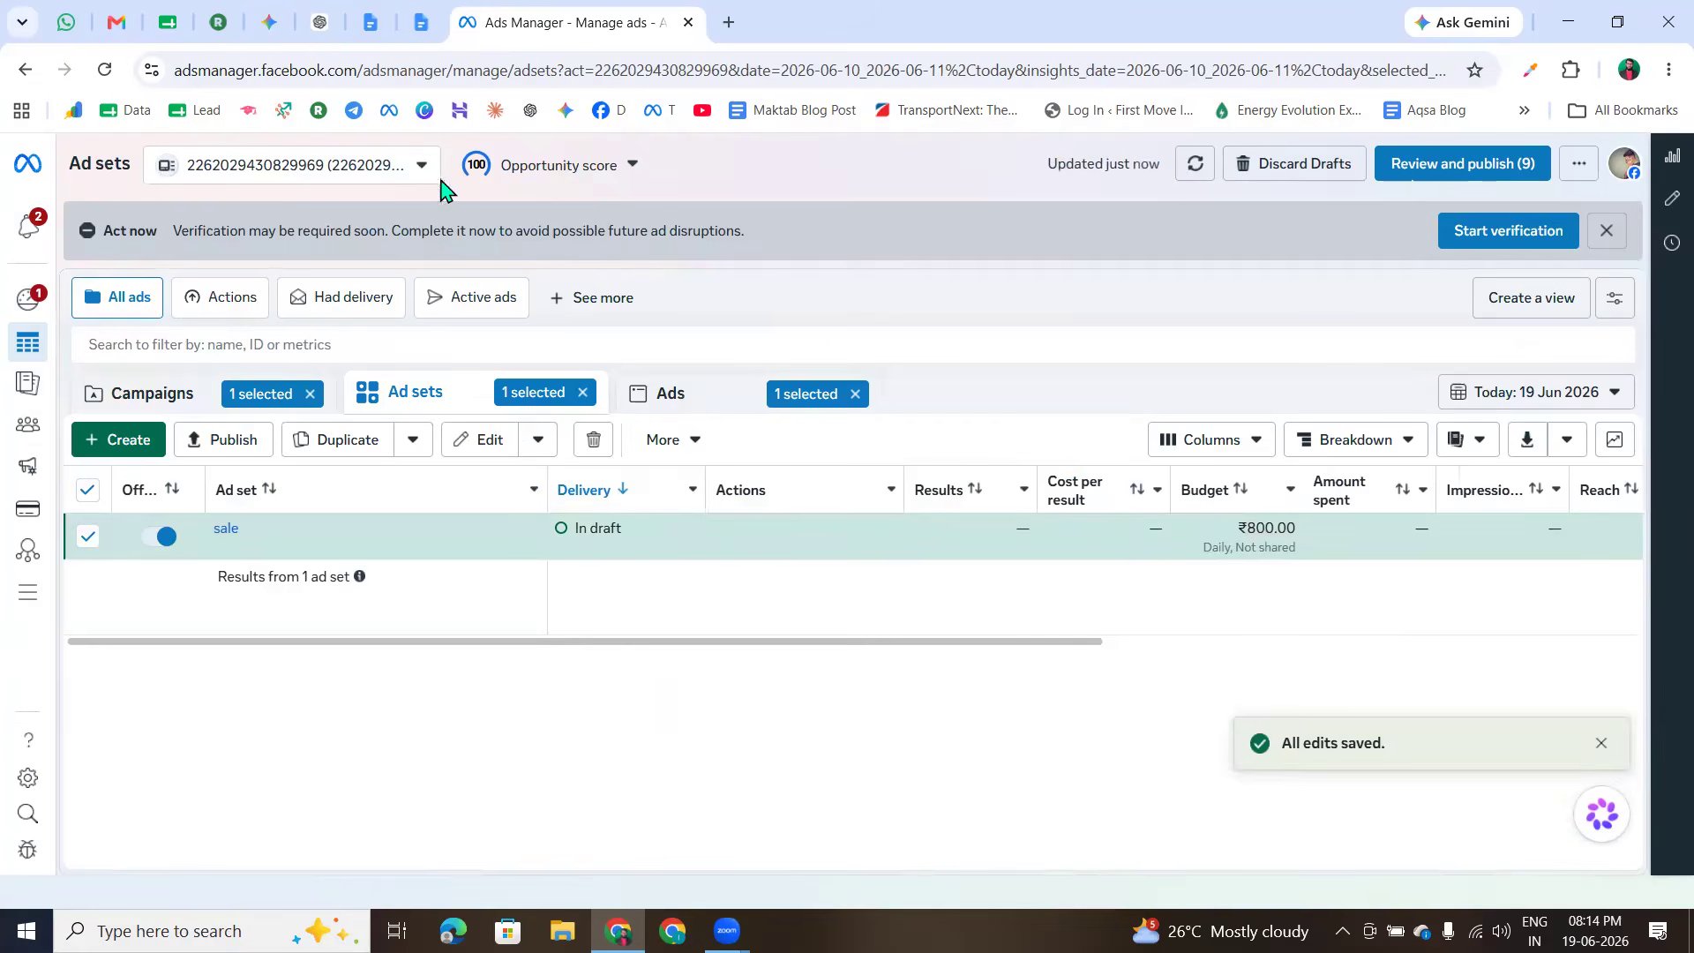
click(351, 172)
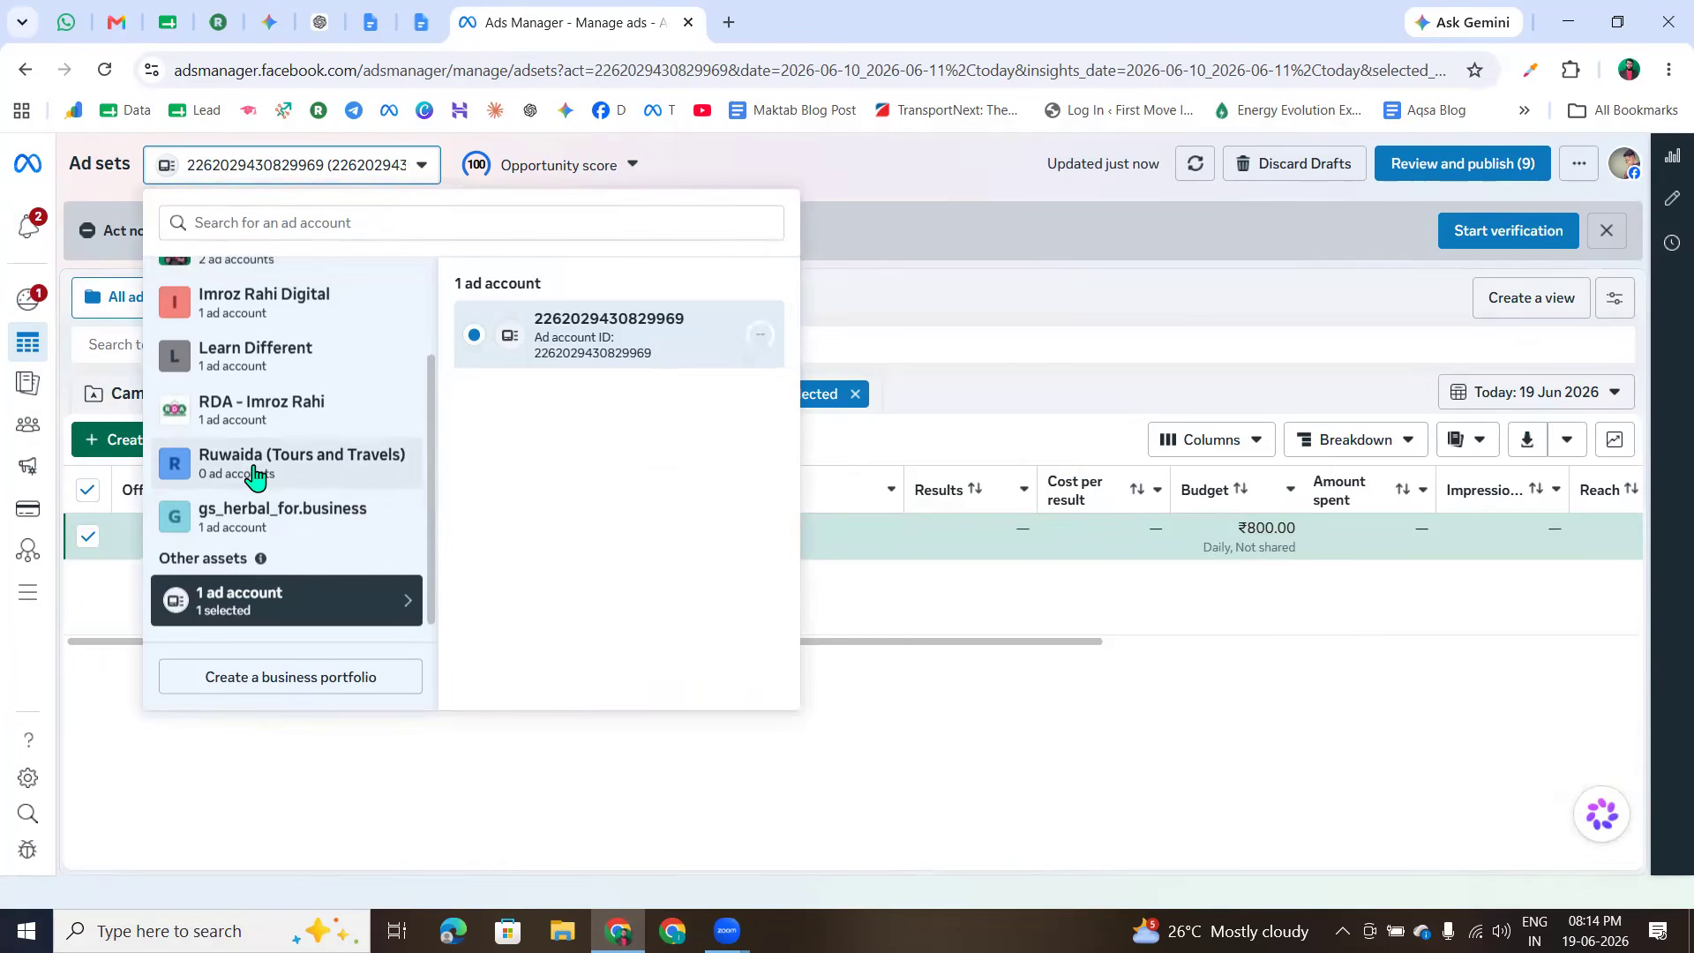
click(294, 532)
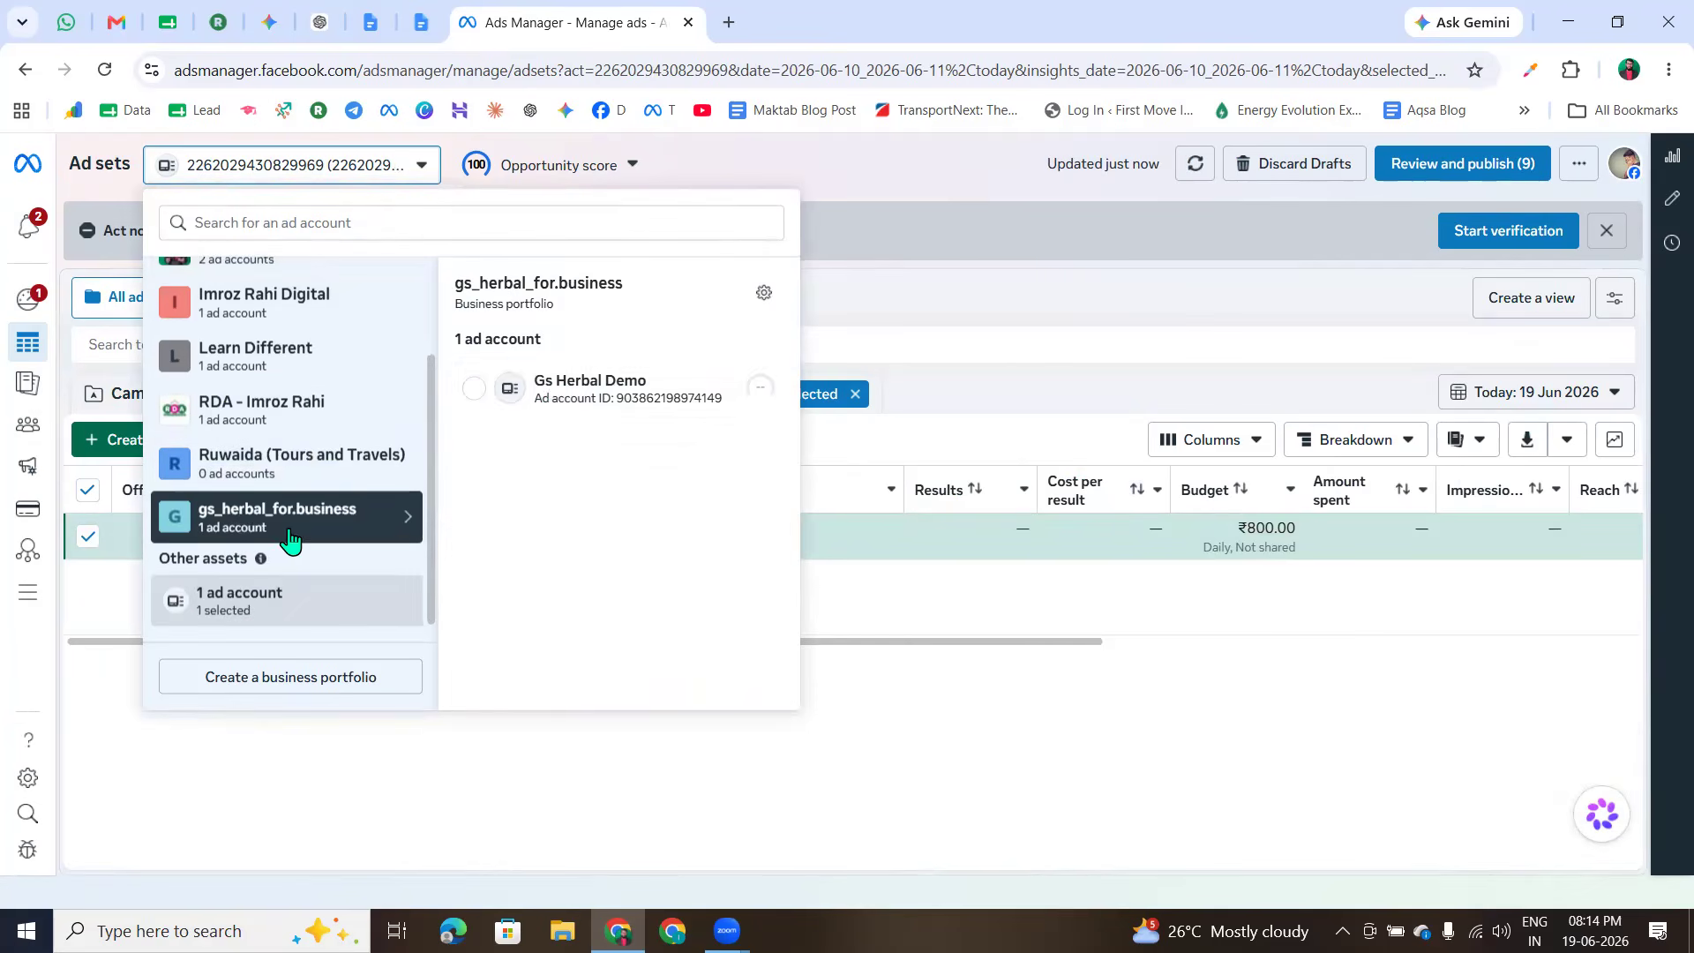
click(562, 402)
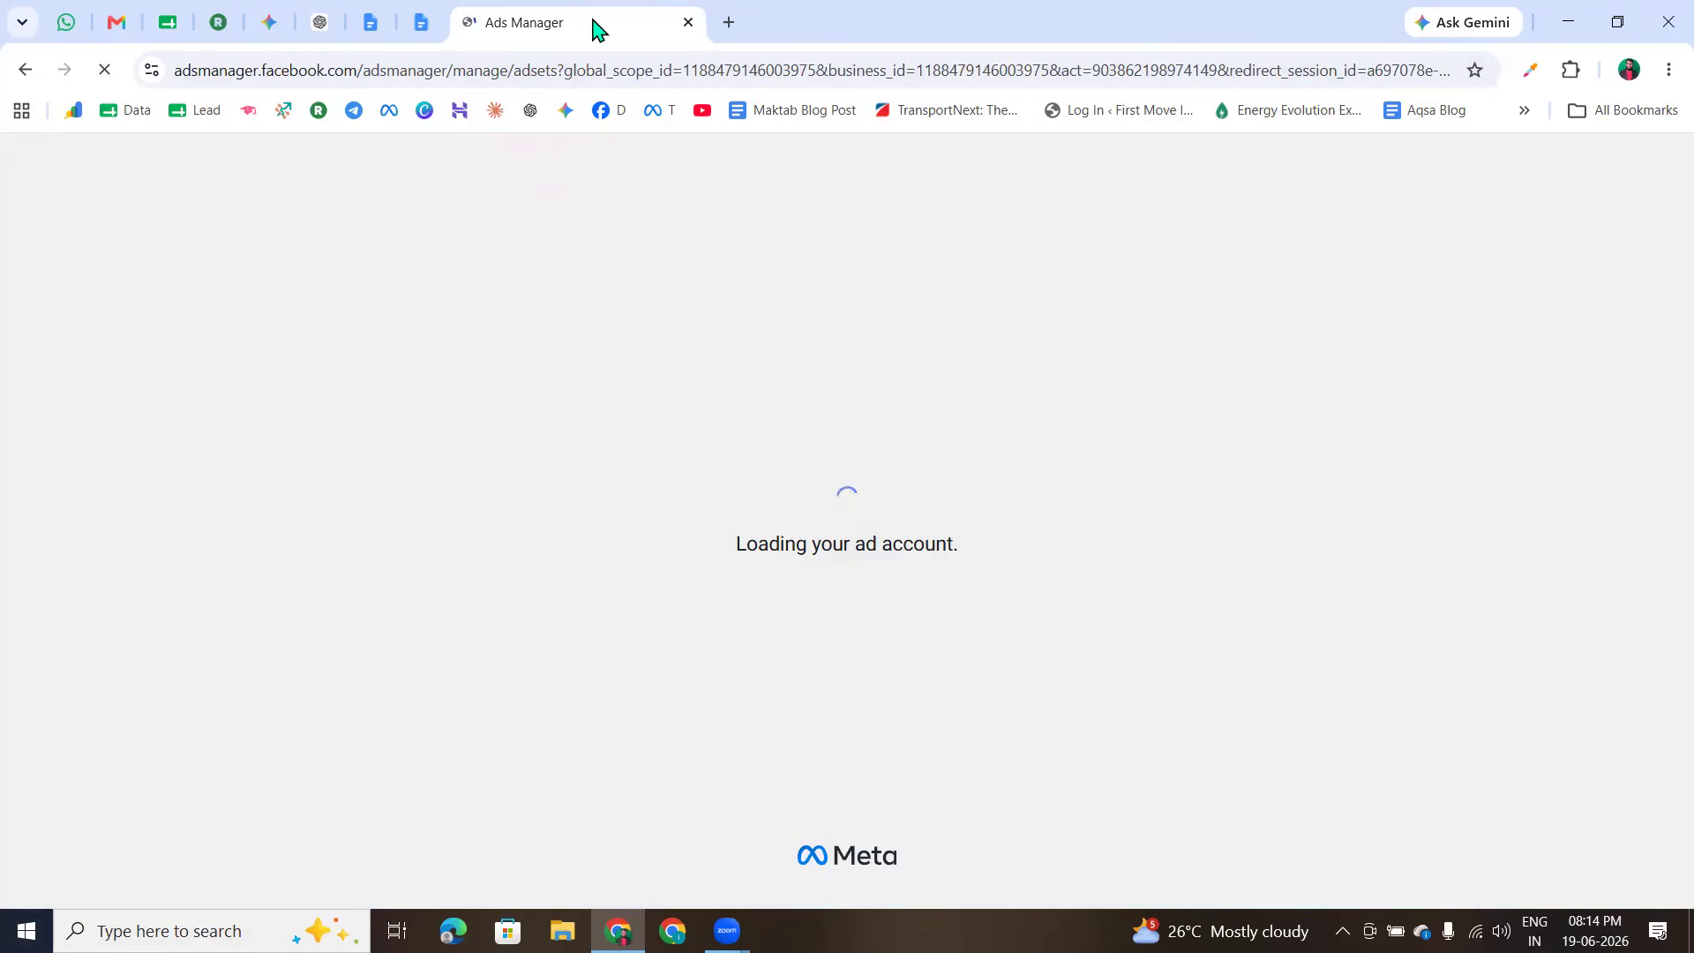
- Search Google for the ad manager in a new browser tab and open Meta Ads Manager there
click(729, 23)
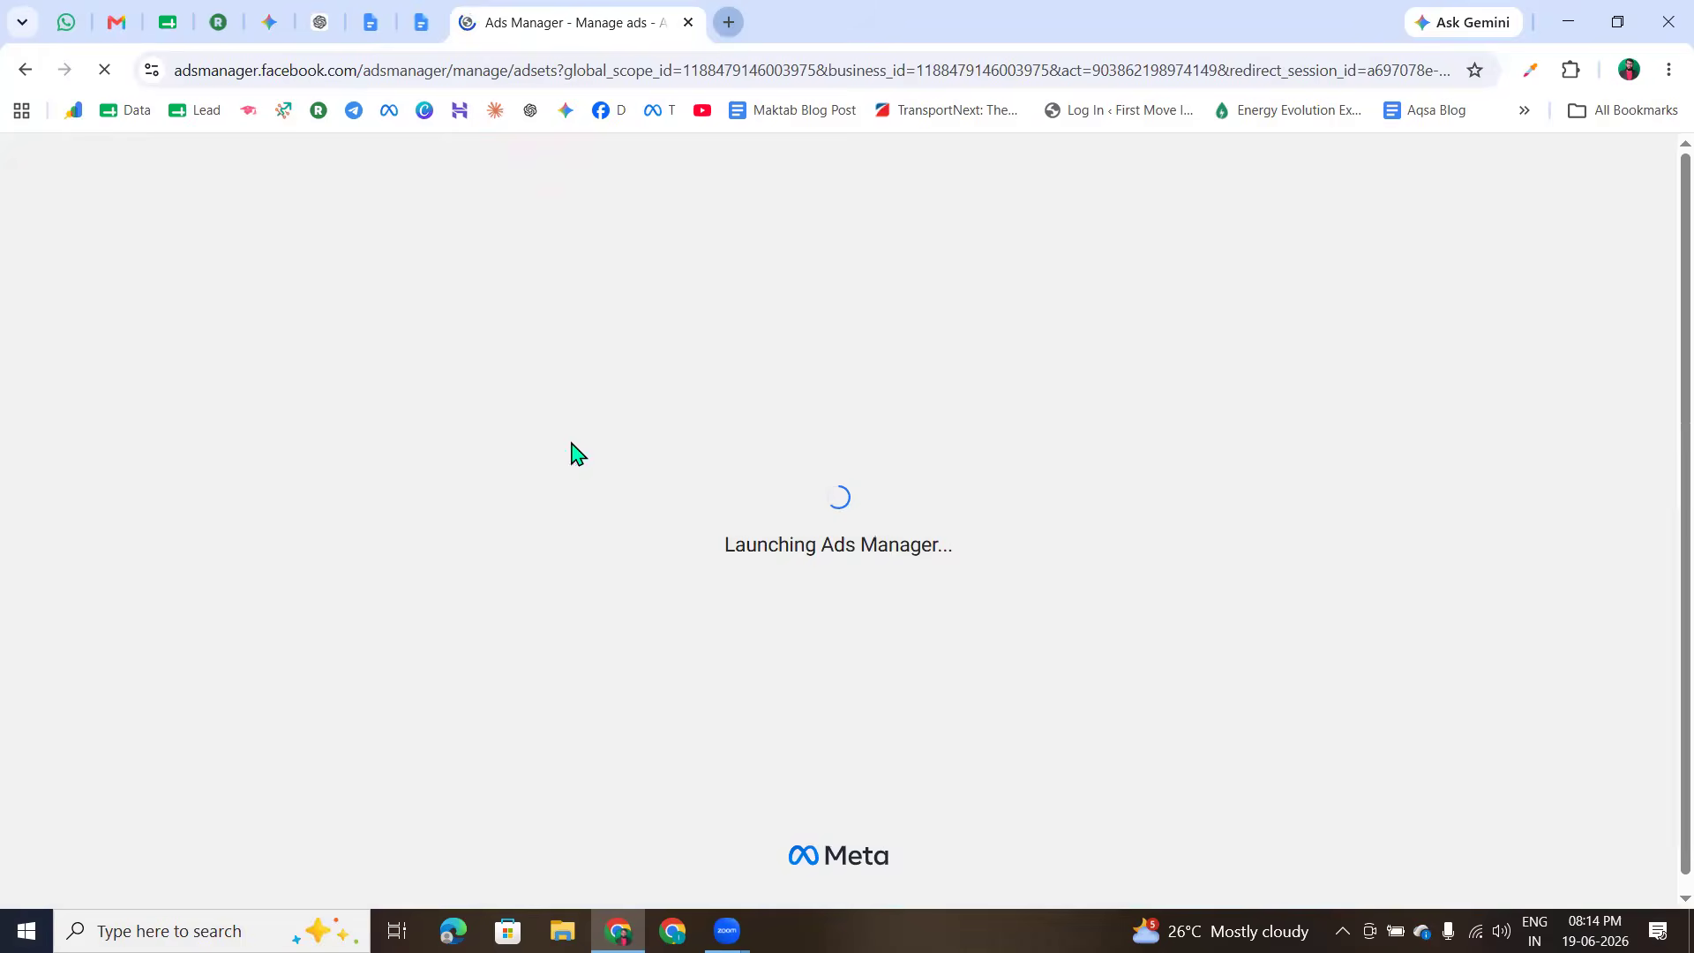
click(594, 407)
text(ad)
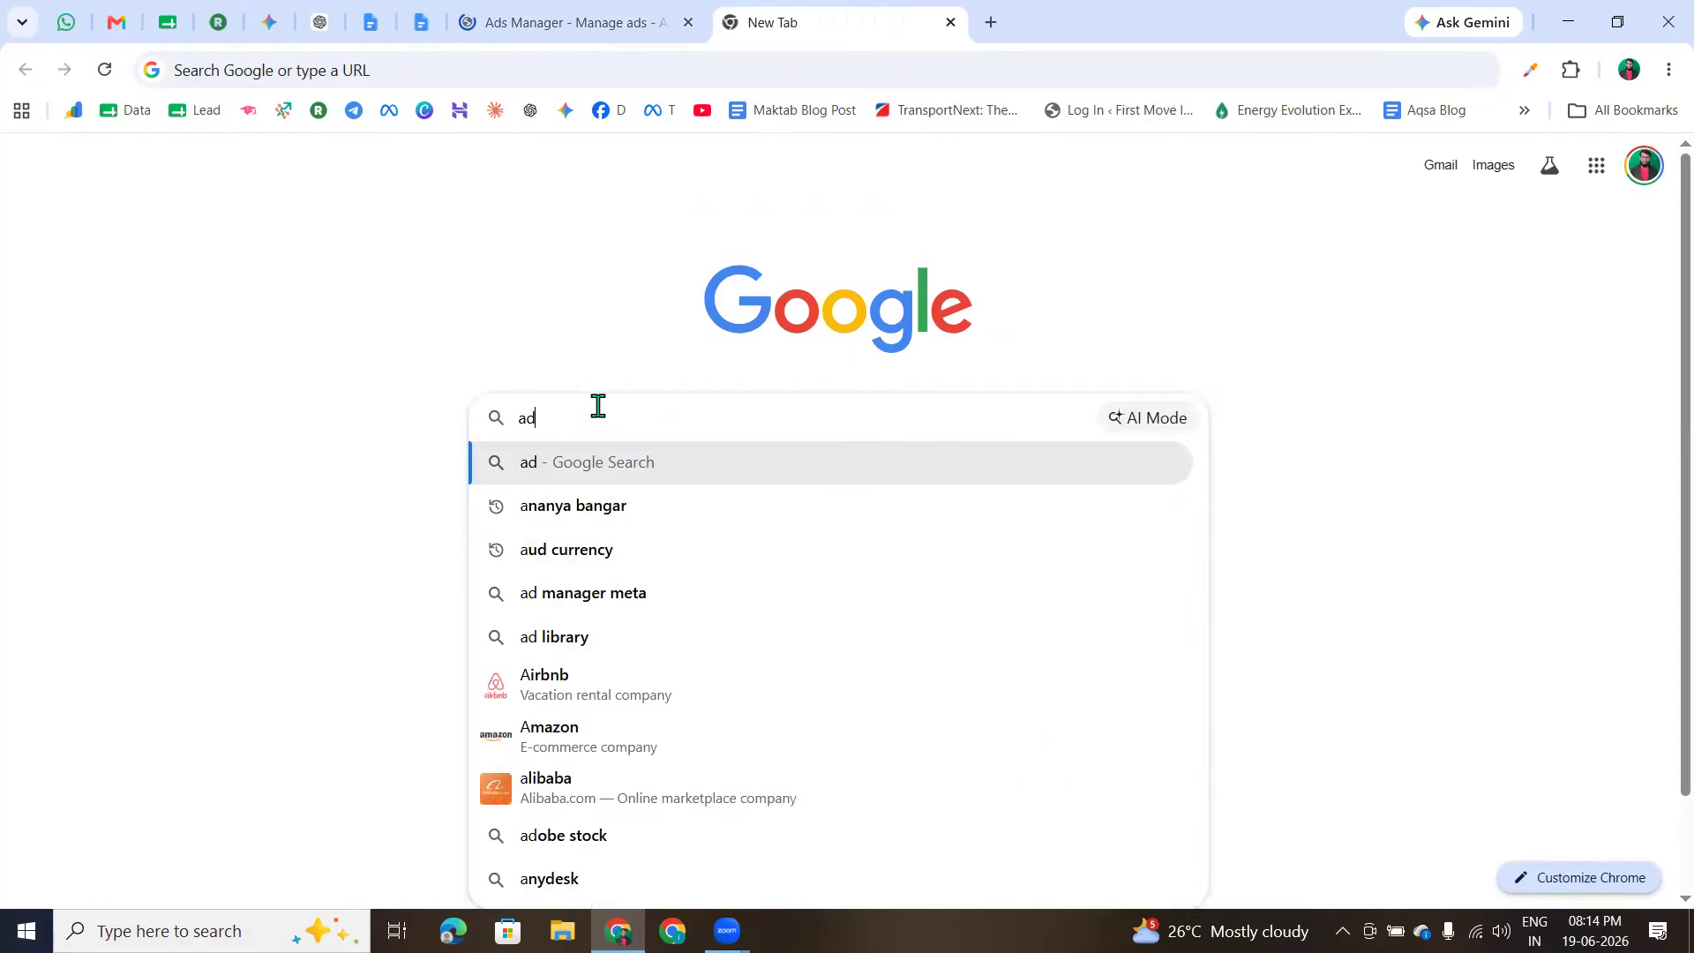
text( manaager)
key(Return)
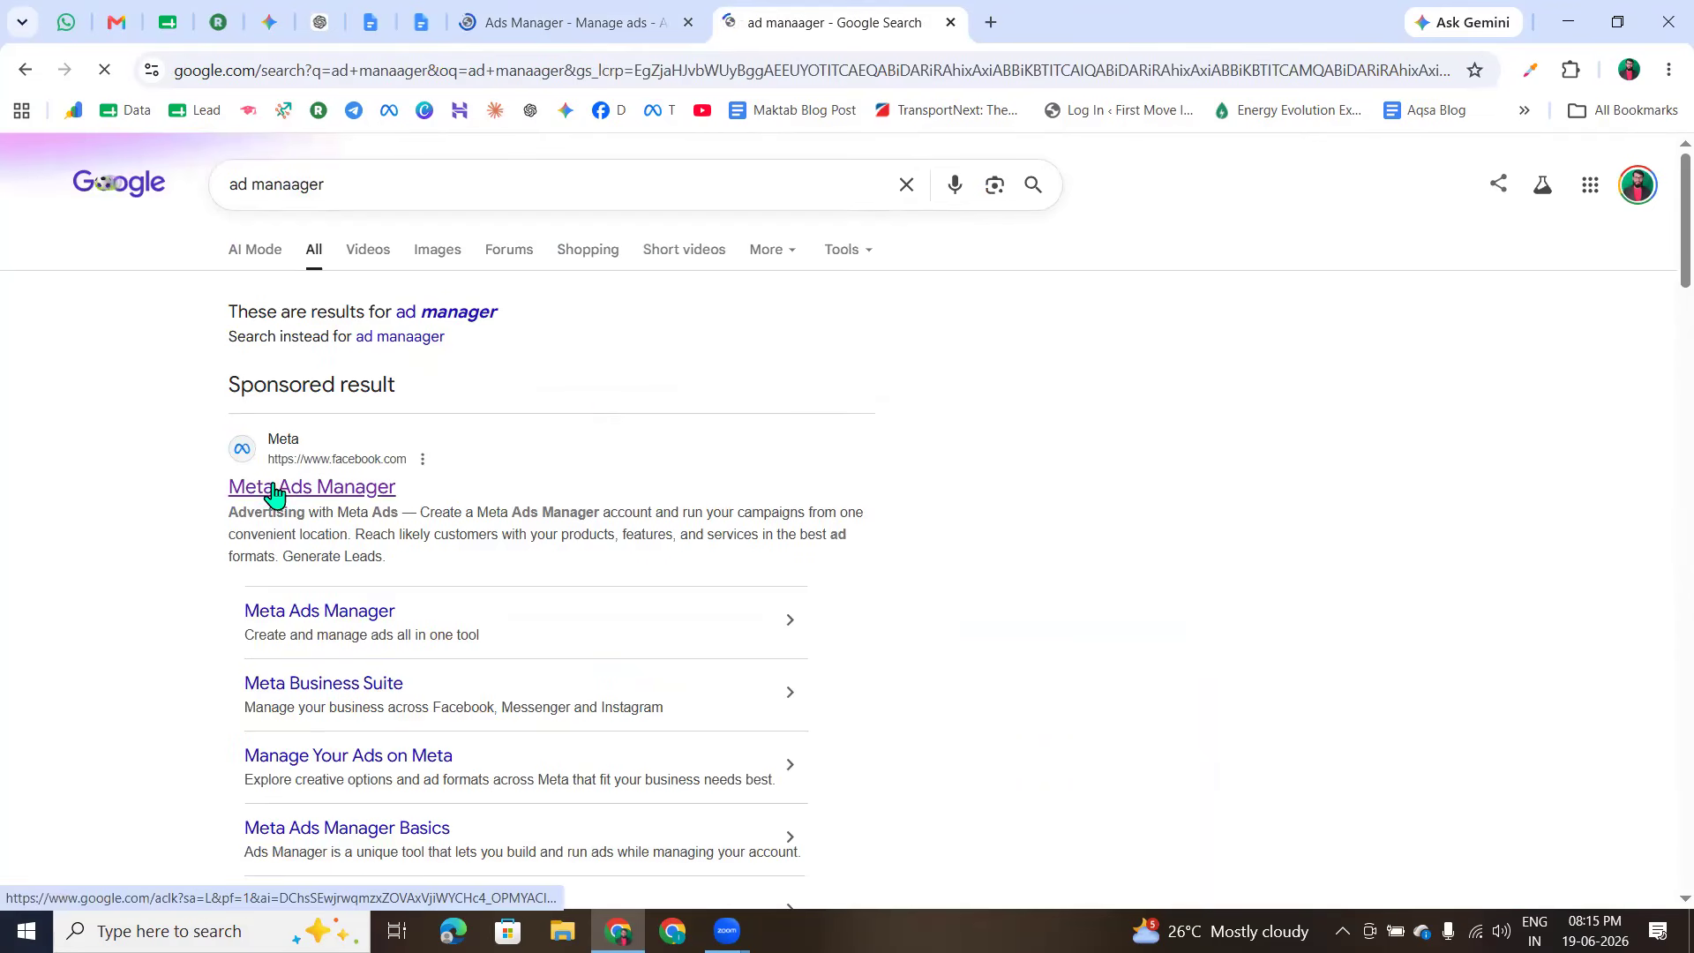
click(572, 13)
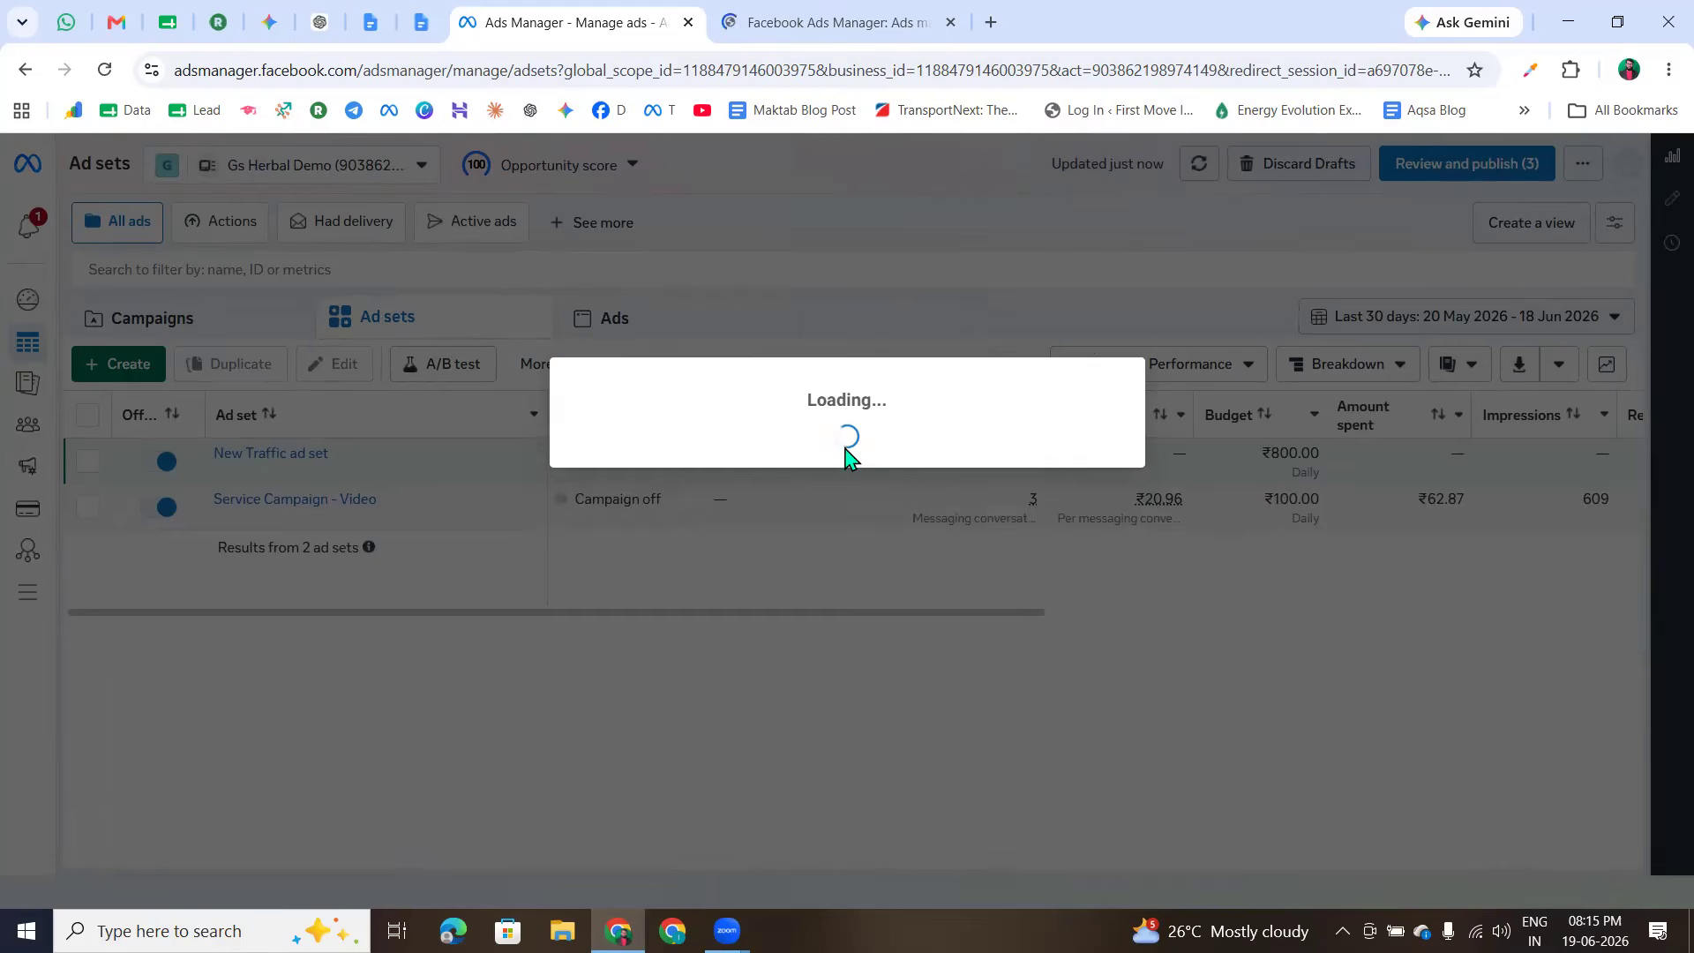
click(882, 22)
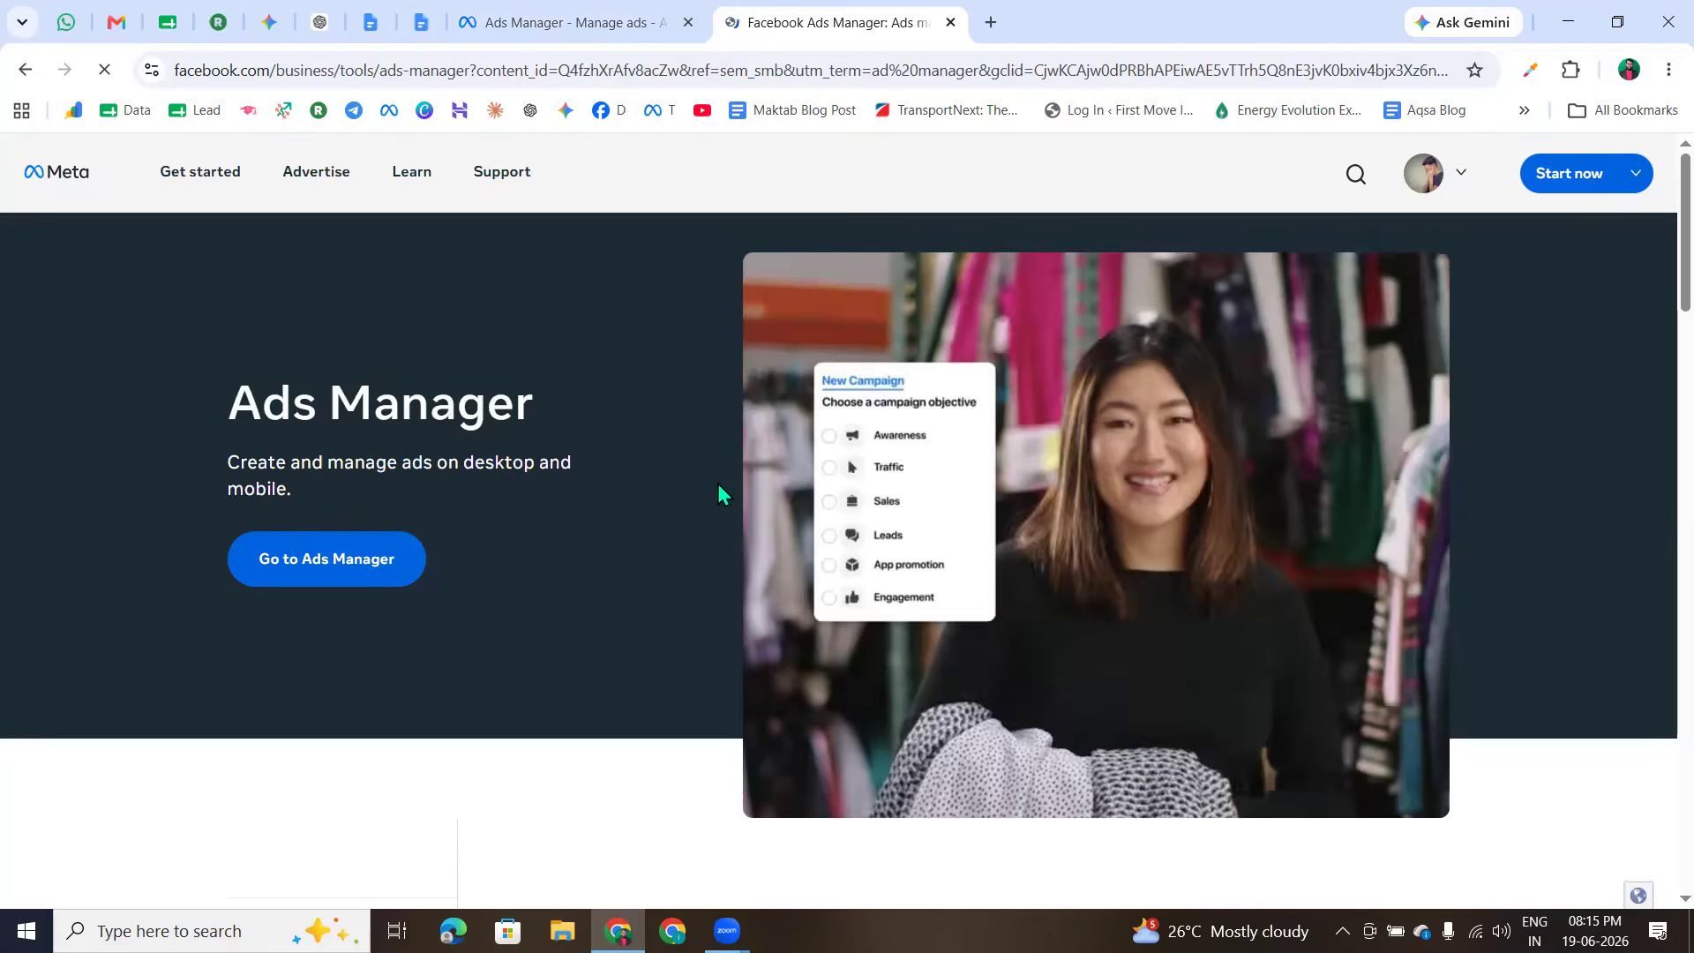
click(516, 27)
click(837, 25)
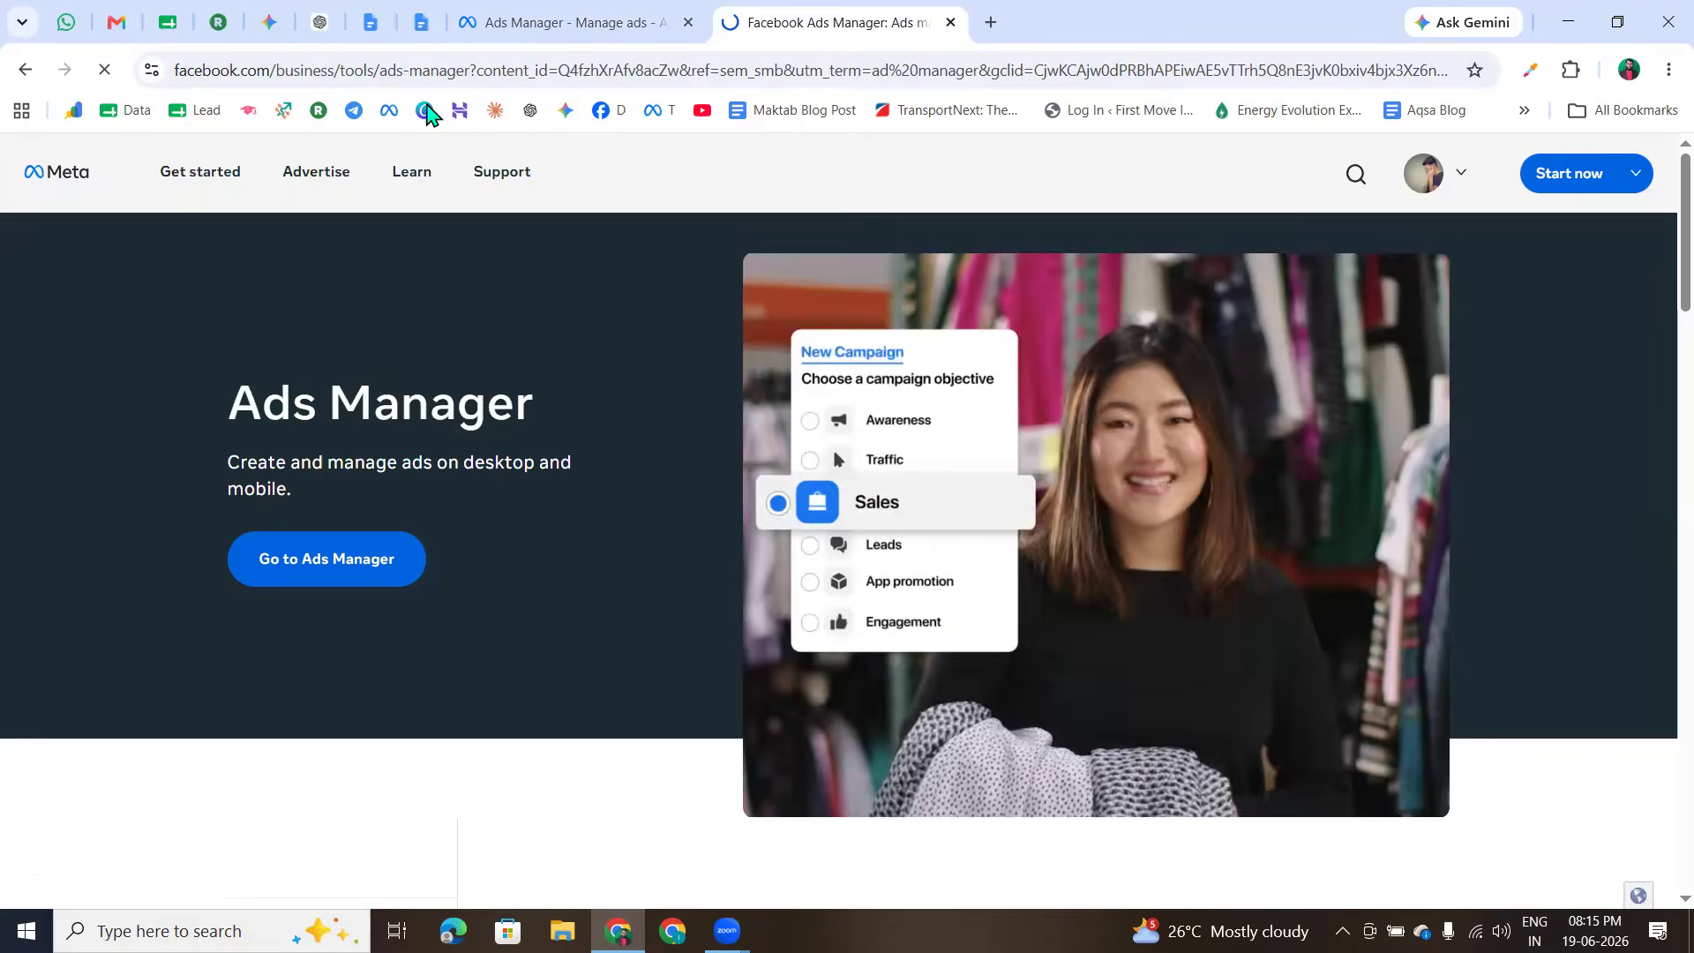
- Return to the Gs Herbal Demo account, dismiss the campaign creation dialog and display the account's campaigns
click(547, 25)
click(107, 375)
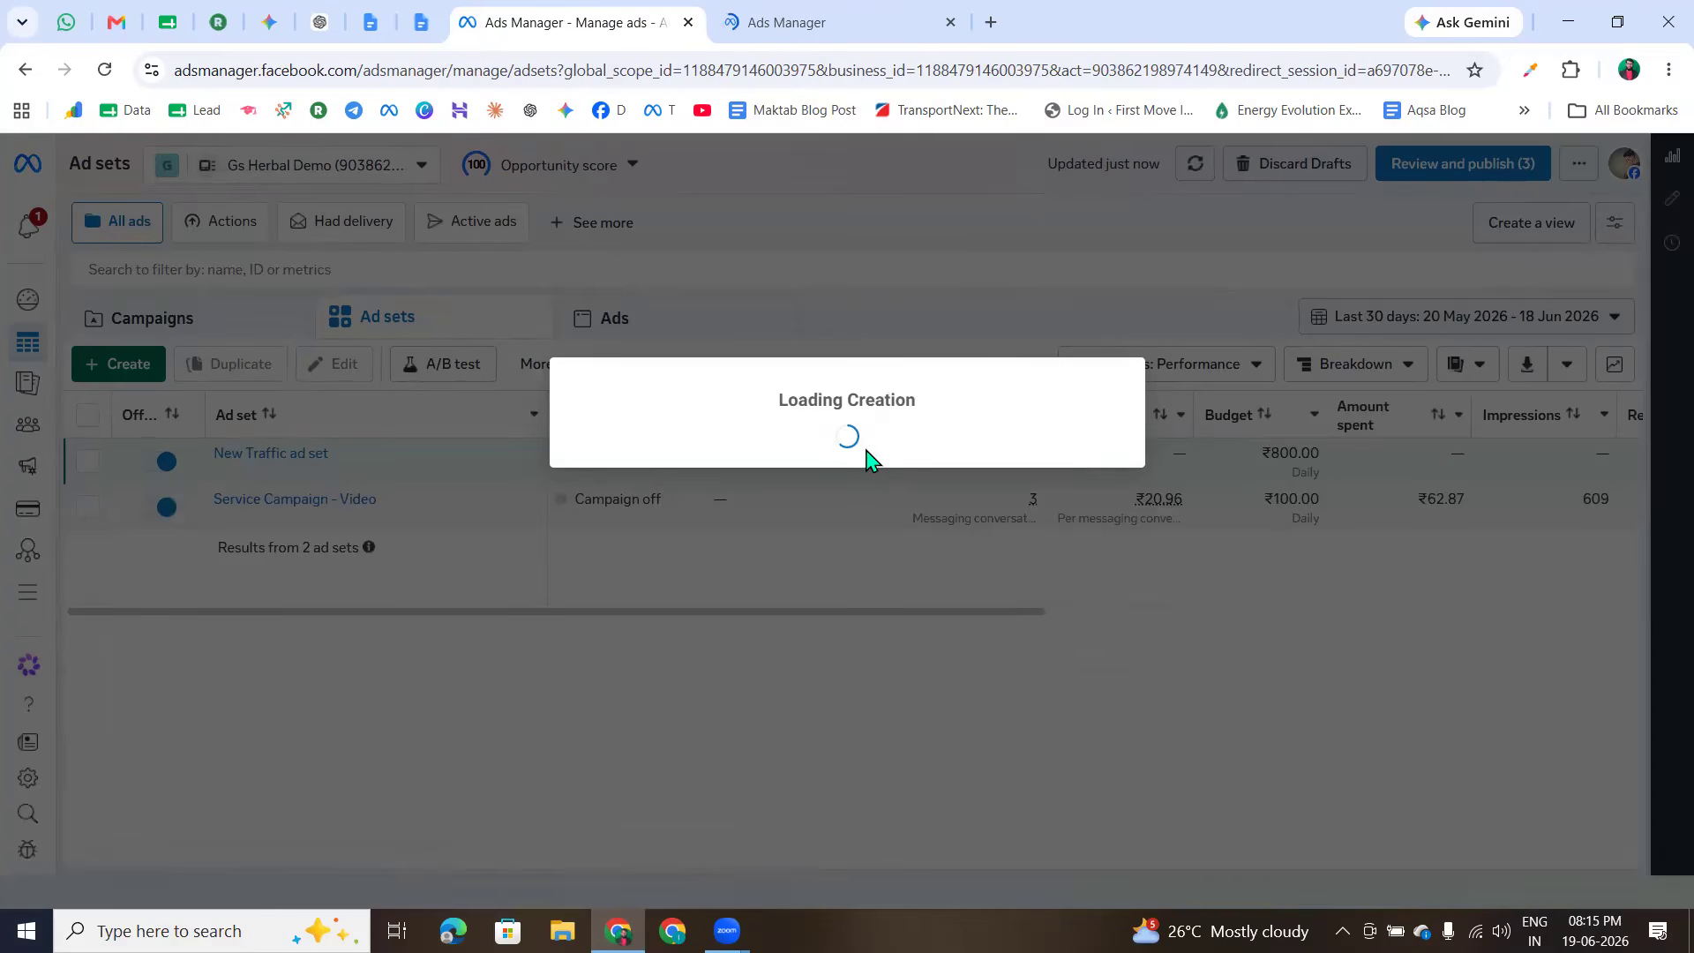
click(1112, 193)
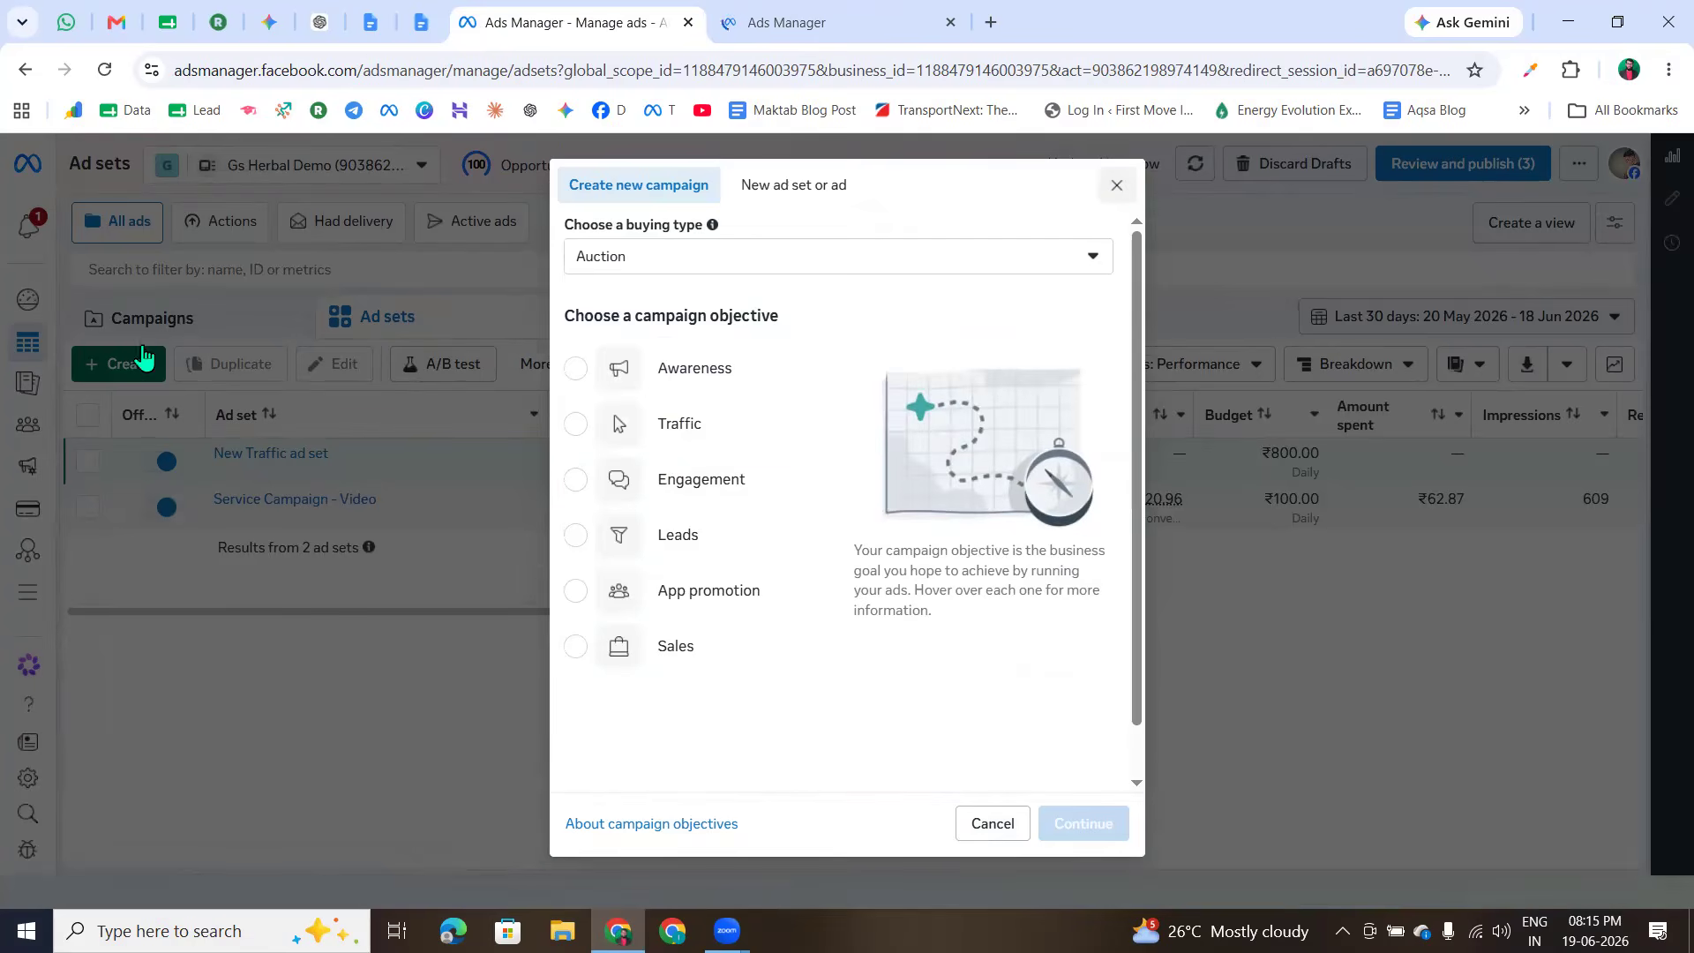
click(148, 323)
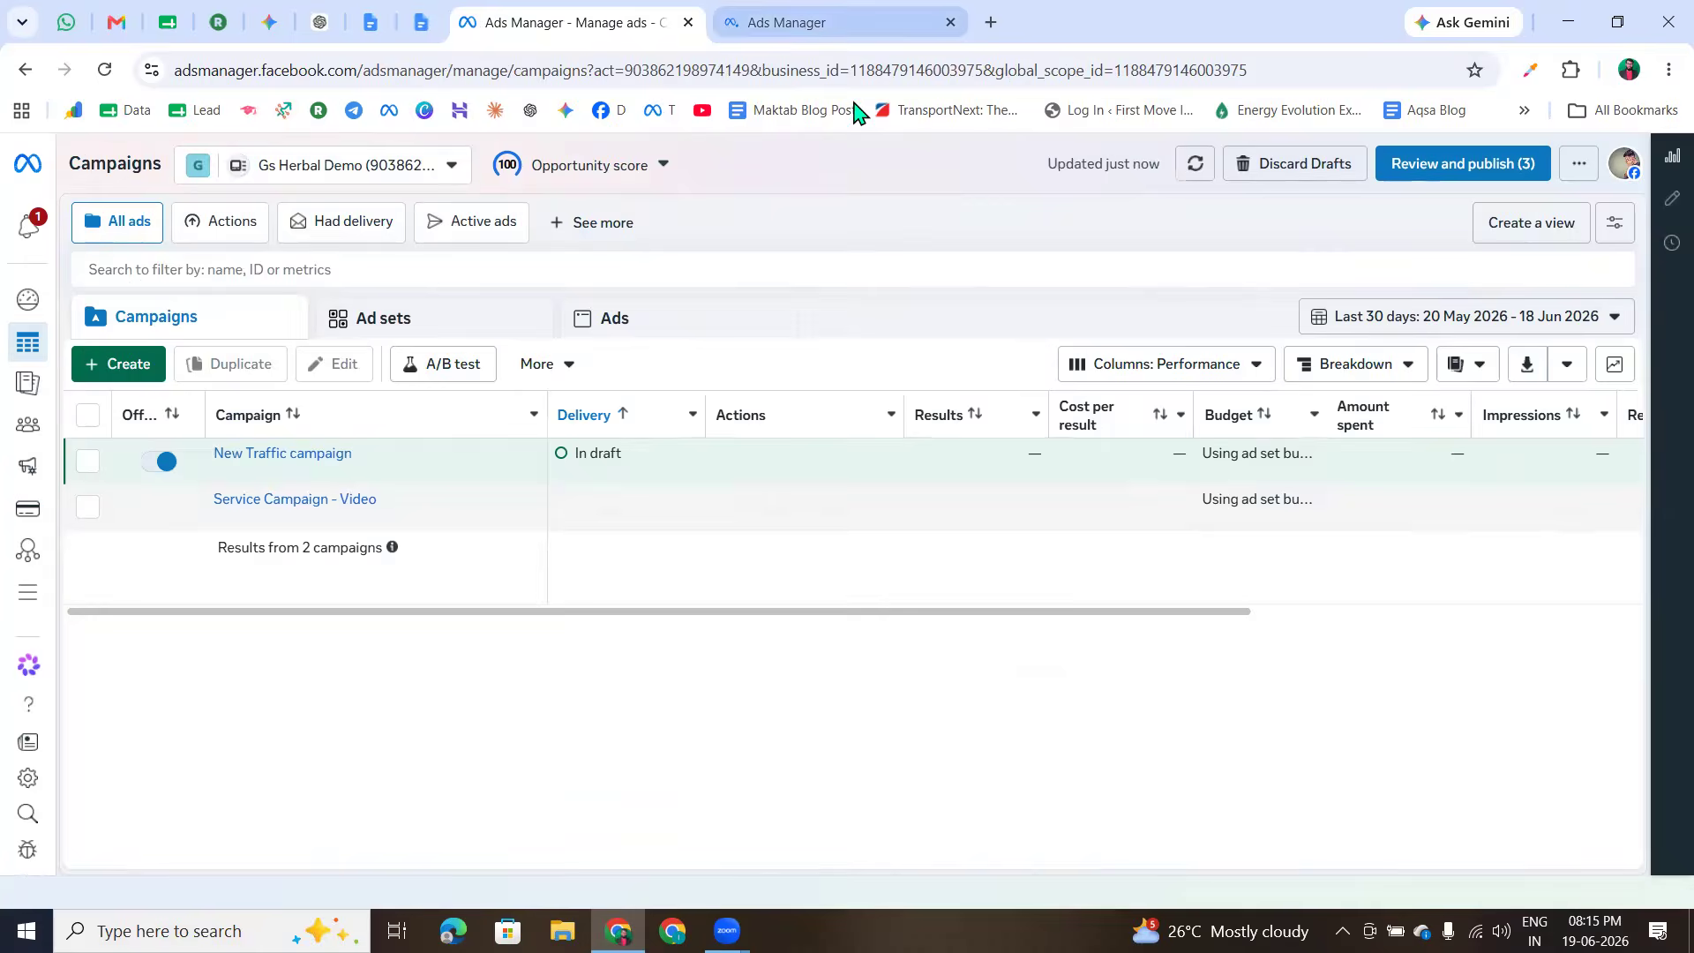
click(791, 22)
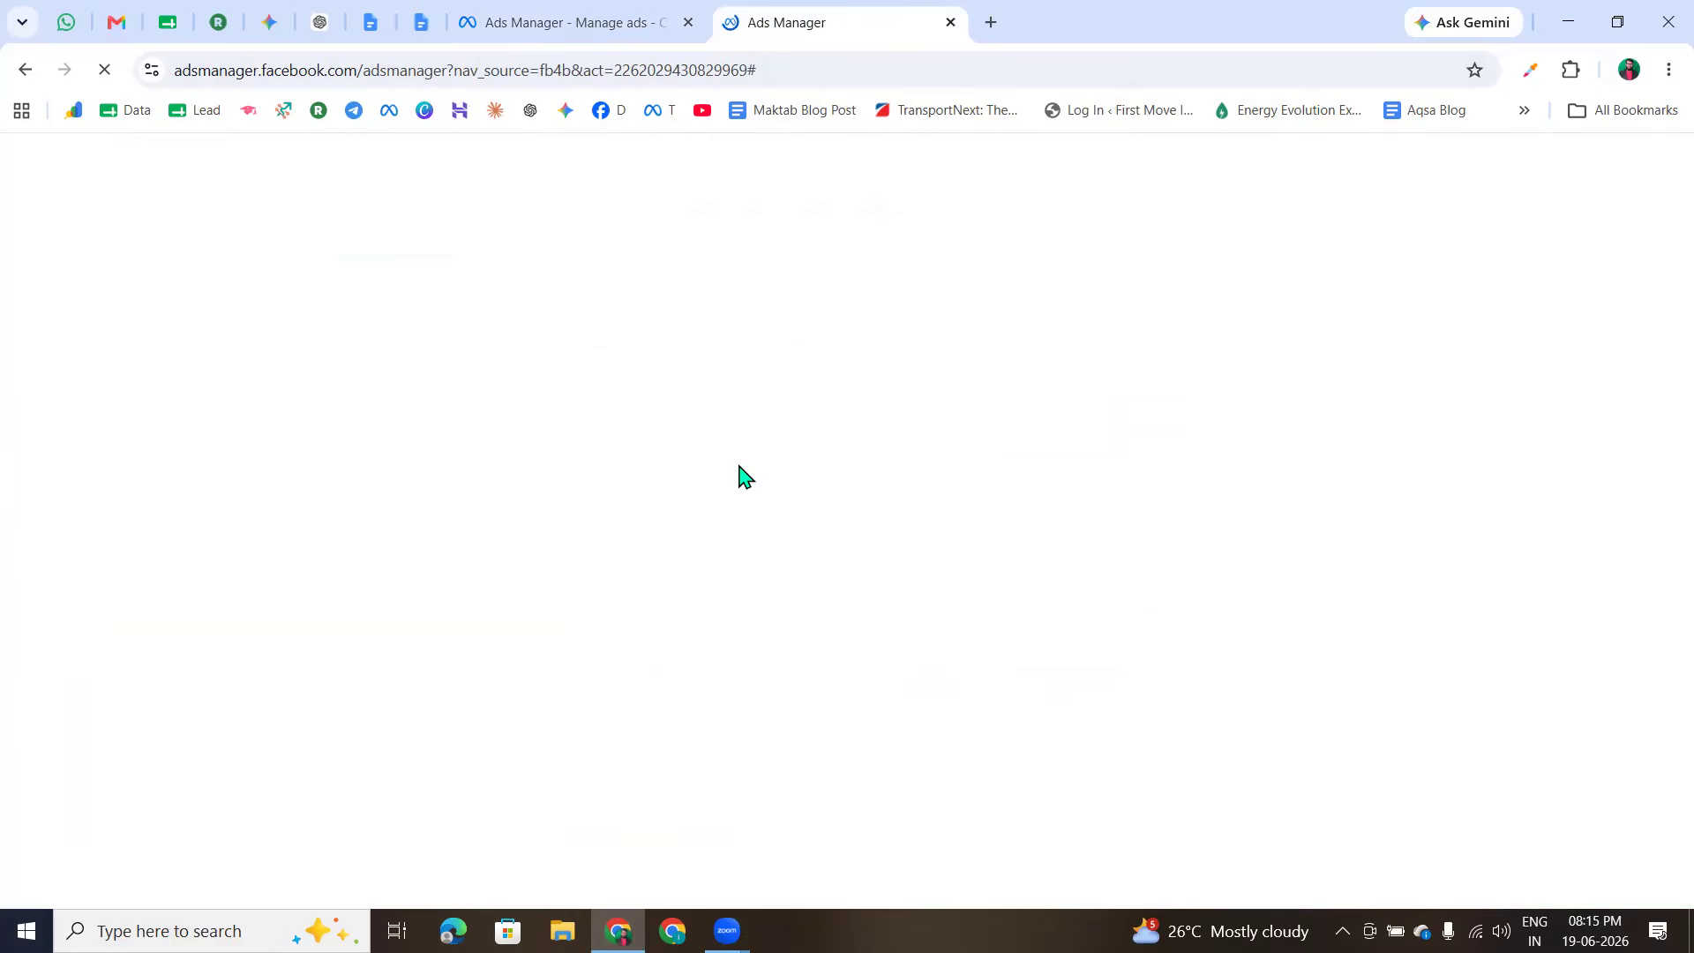
click(578, 23)
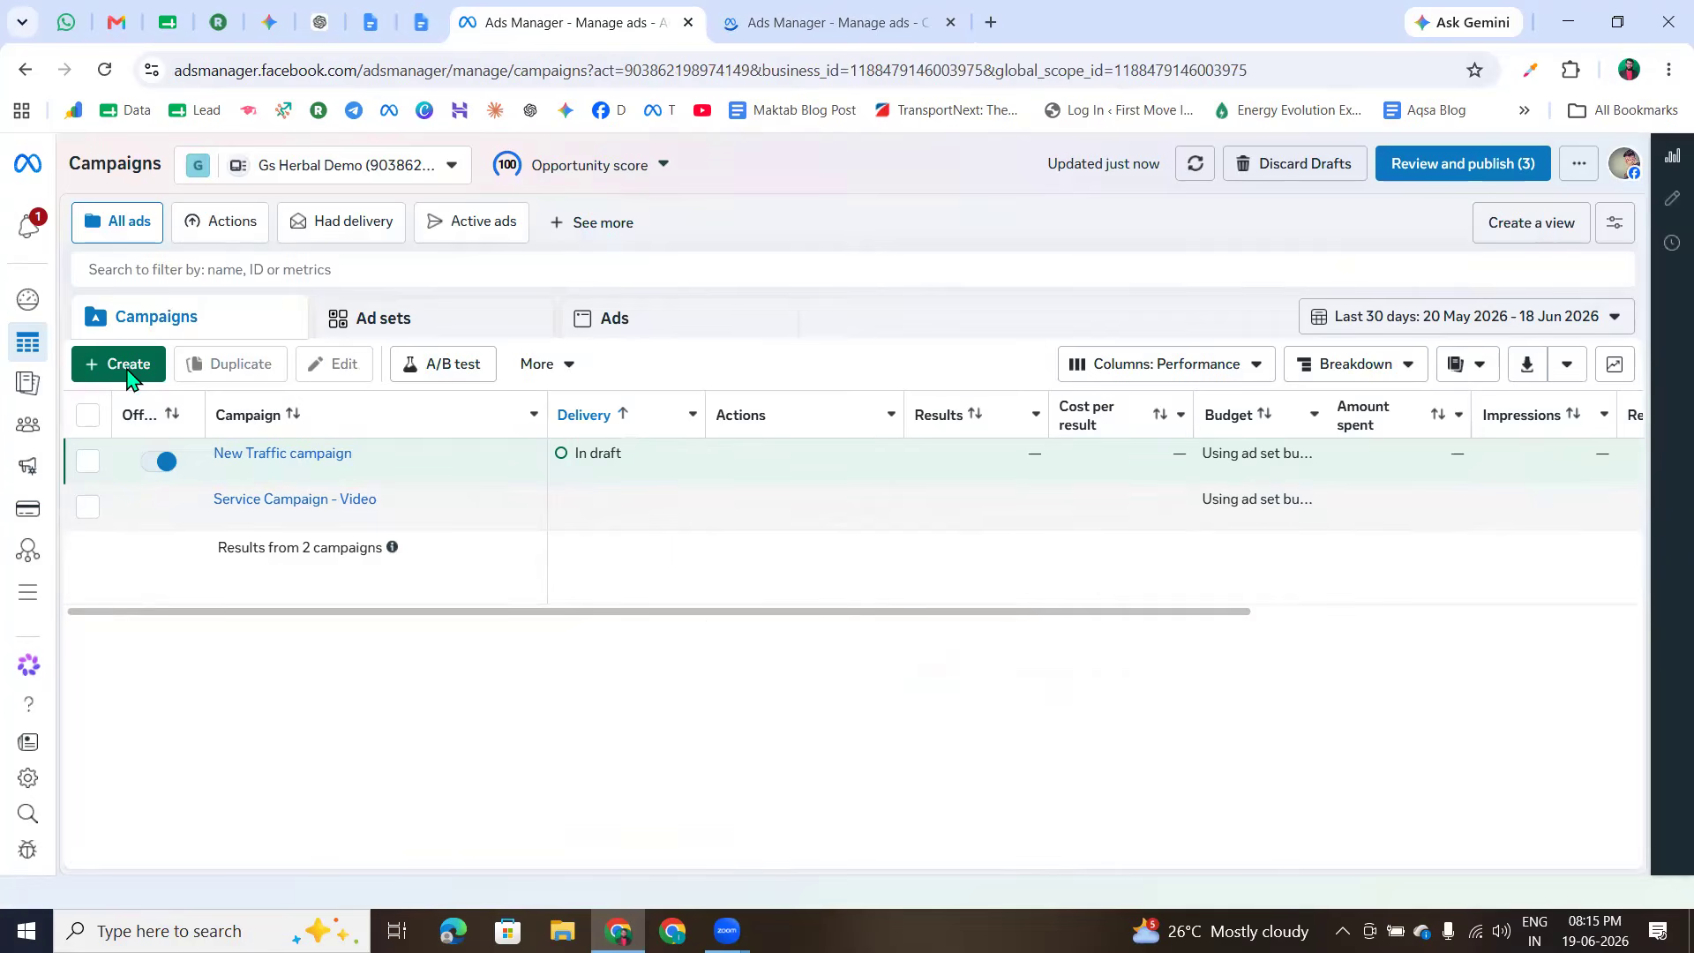
- Start a new auction campaign with the Sales objective in the Gs Herbal Demo account
click(129, 365)
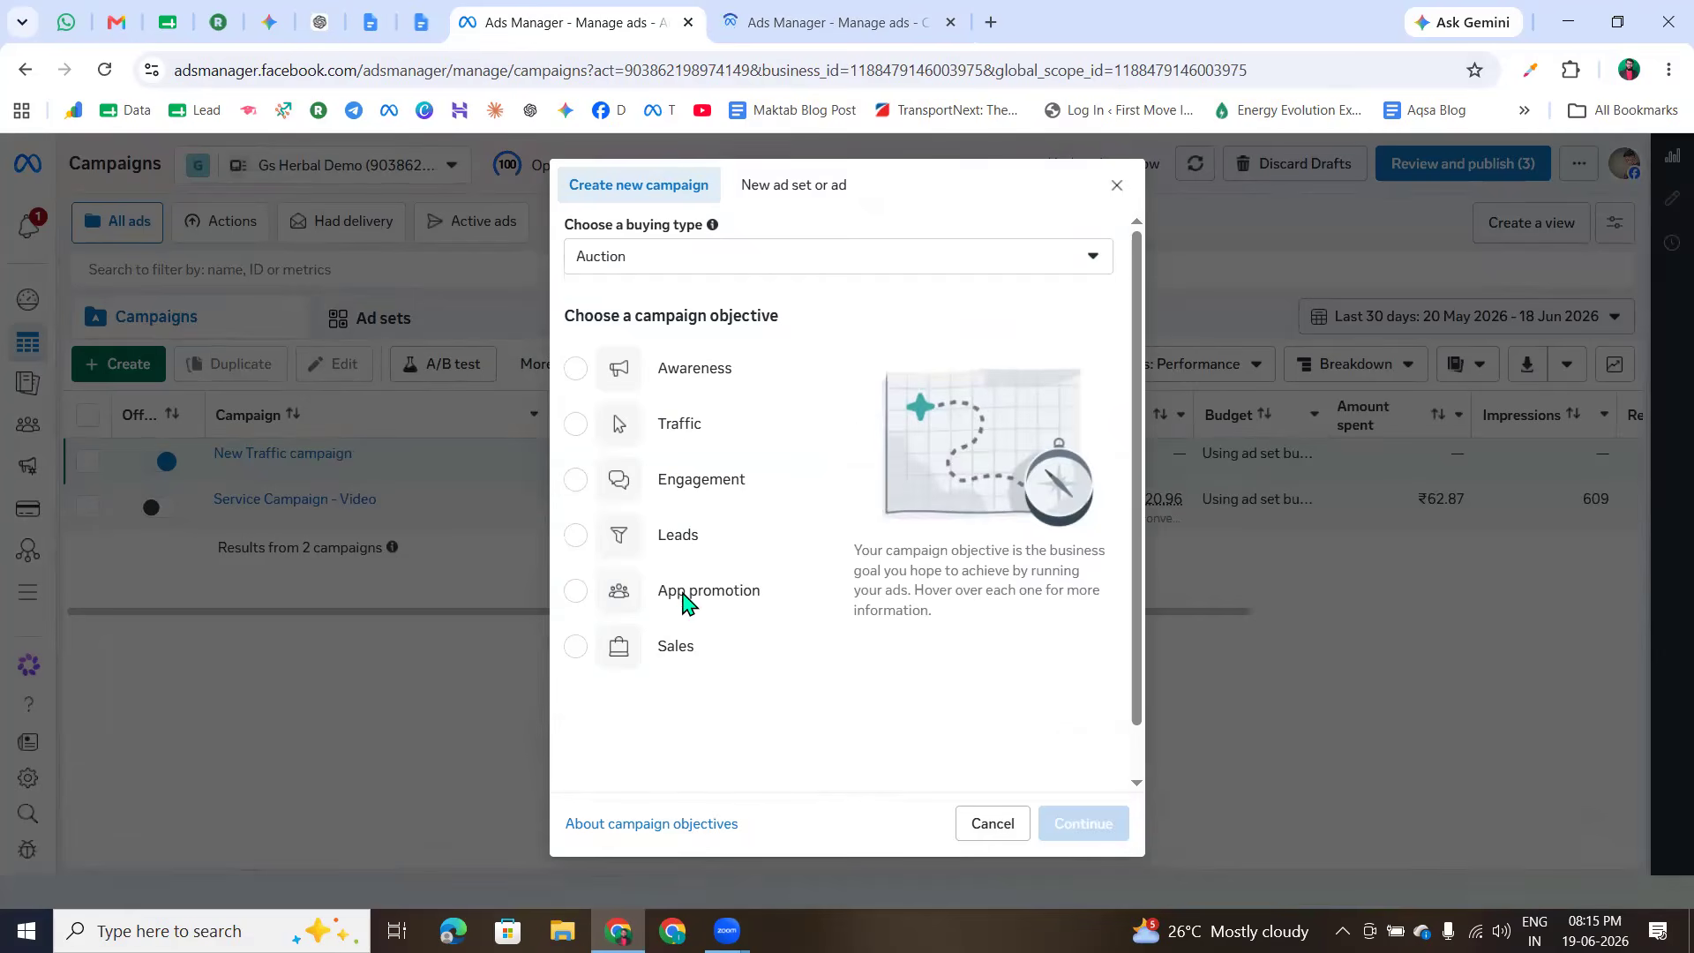
click(578, 651)
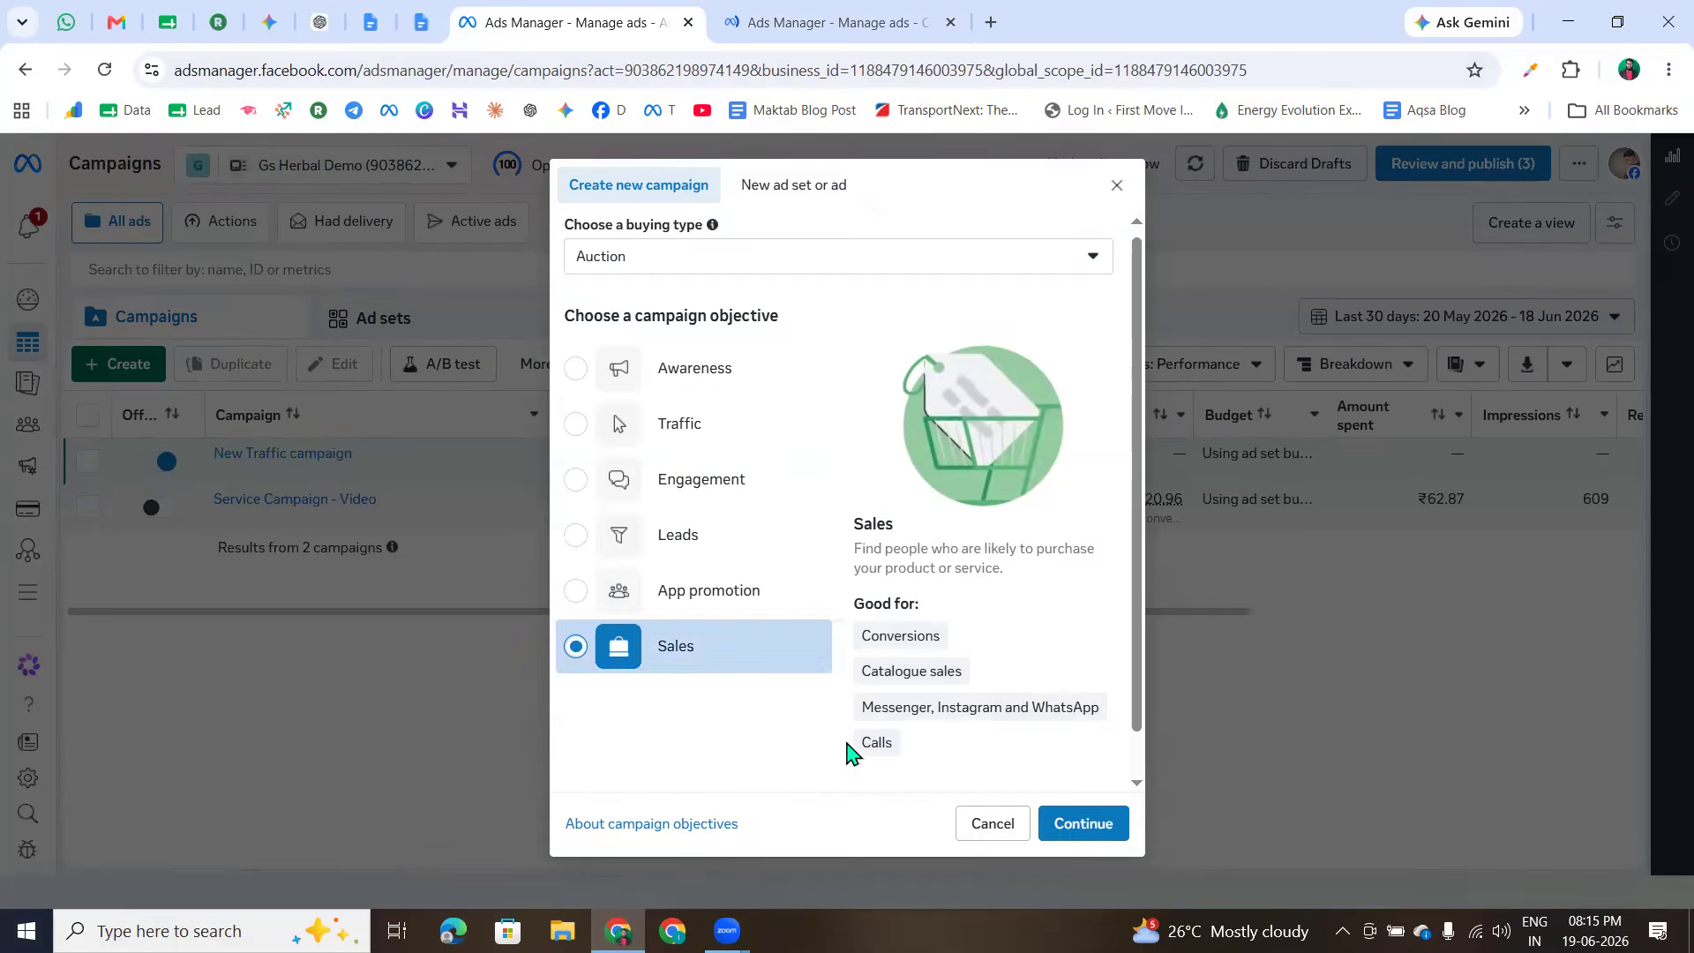
scroll(847, 752, down, 1)
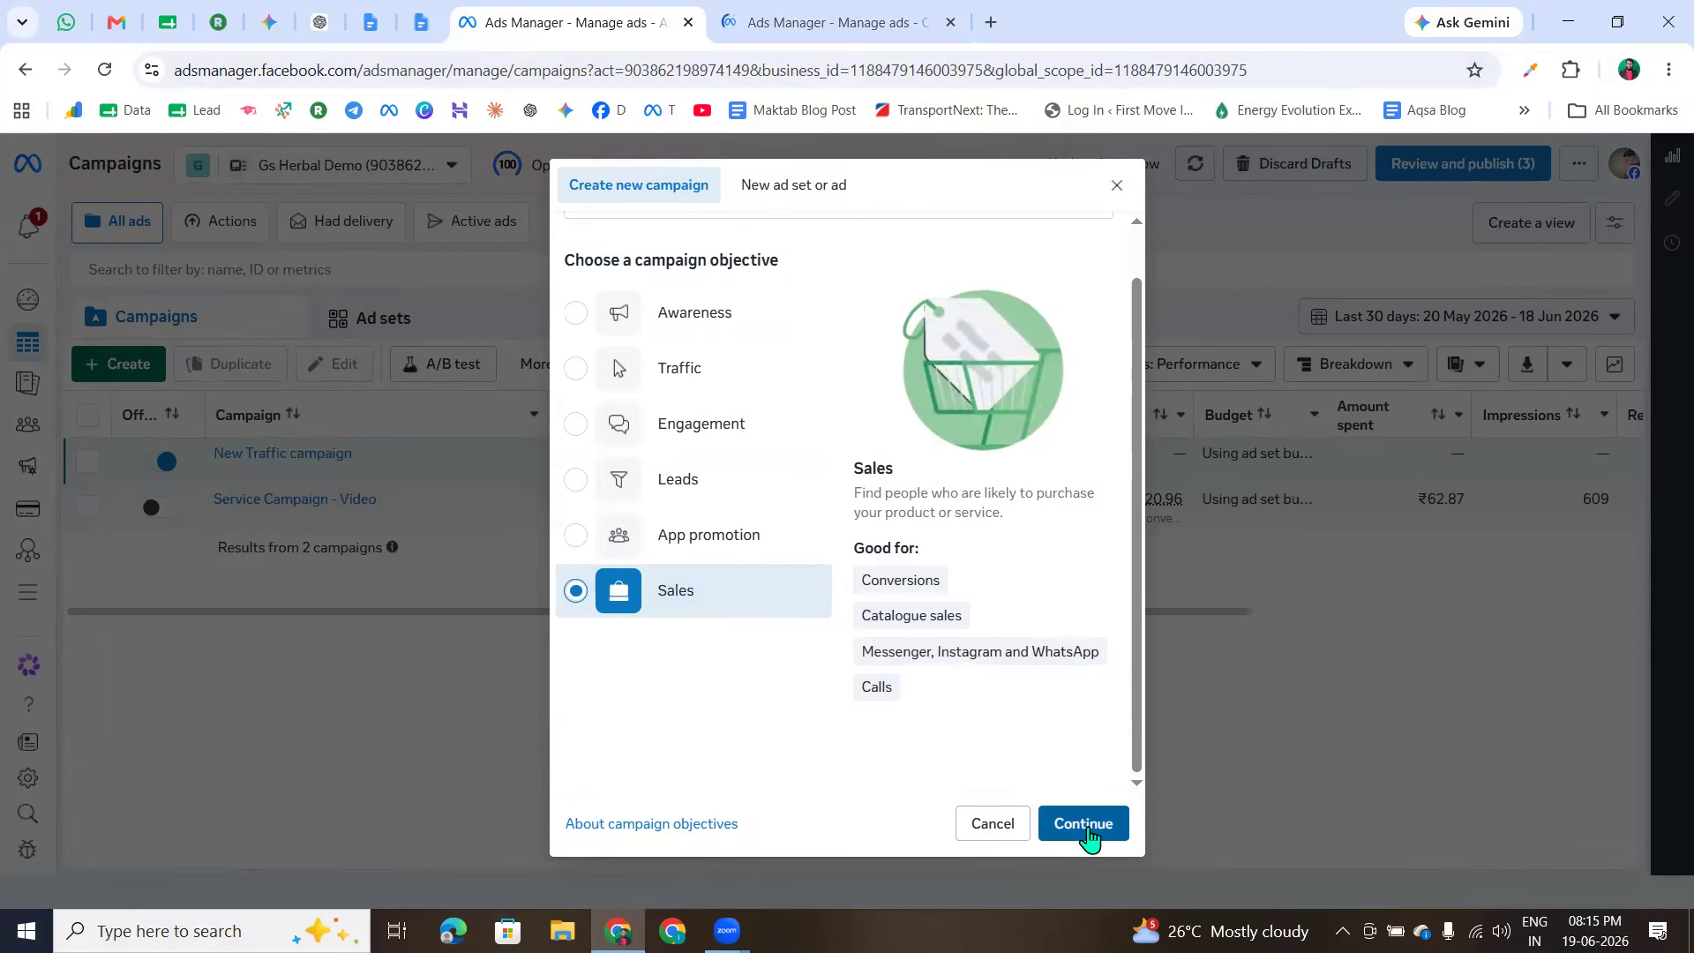
click(1088, 830)
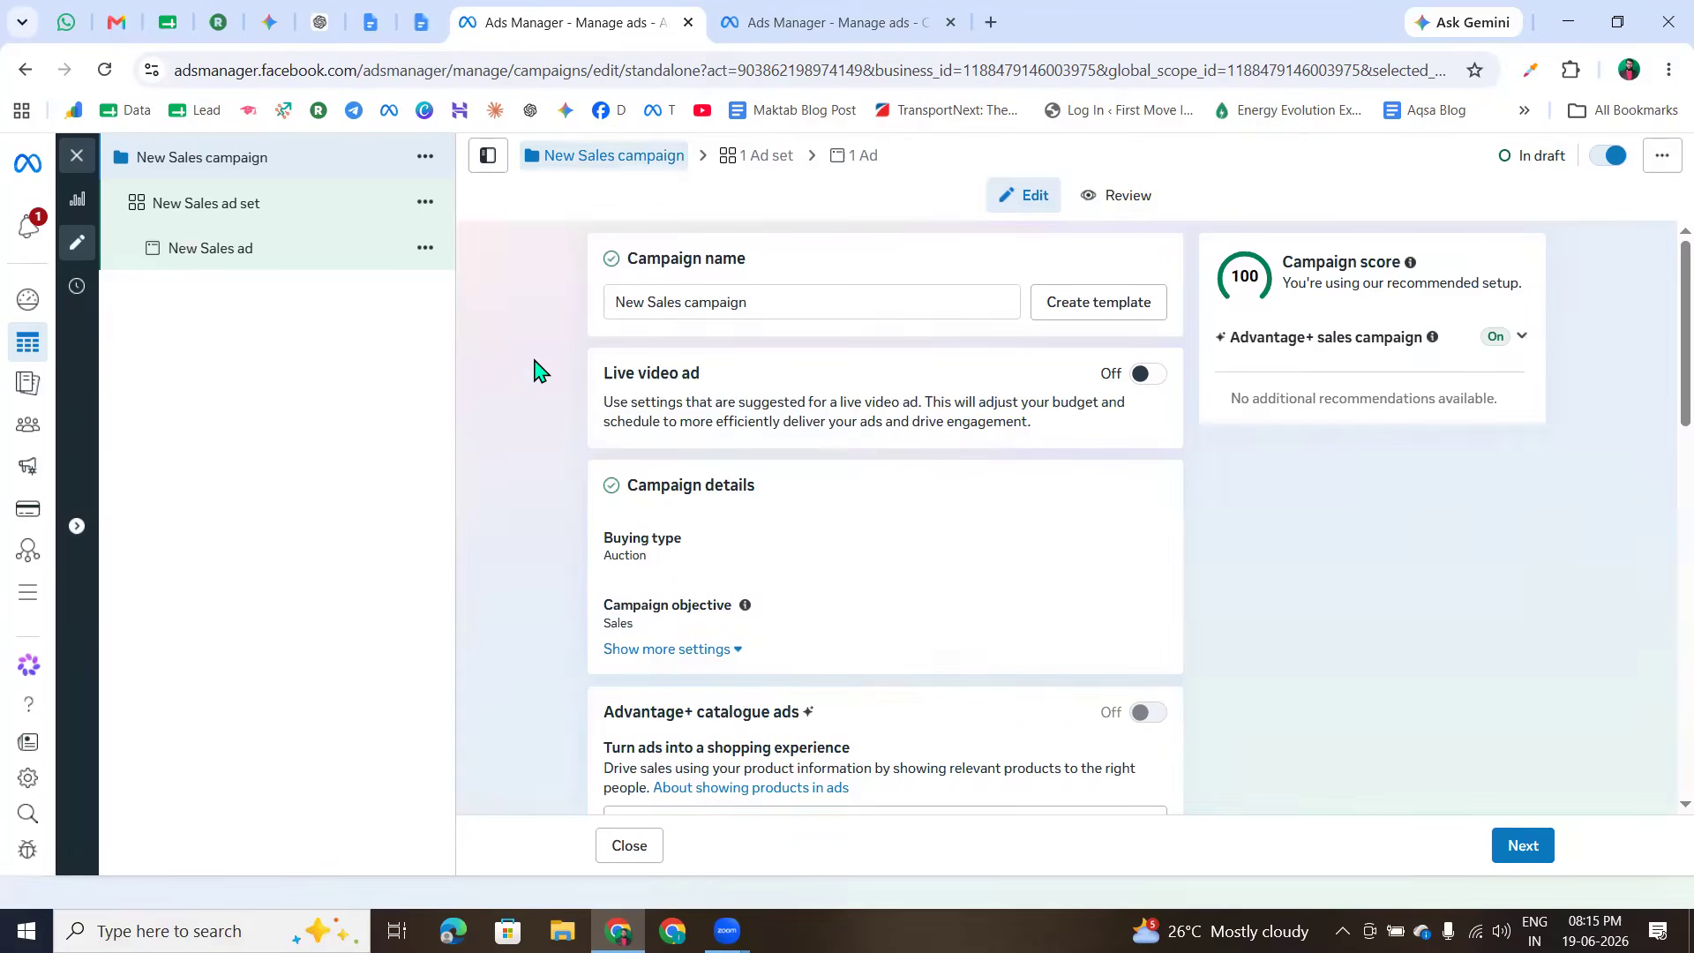
- Set the campaign's budget strategy to Ad set budget and disable sharing some of the budget with other ad sets
click(691, 644)
scroll(632, 379, down, 1)
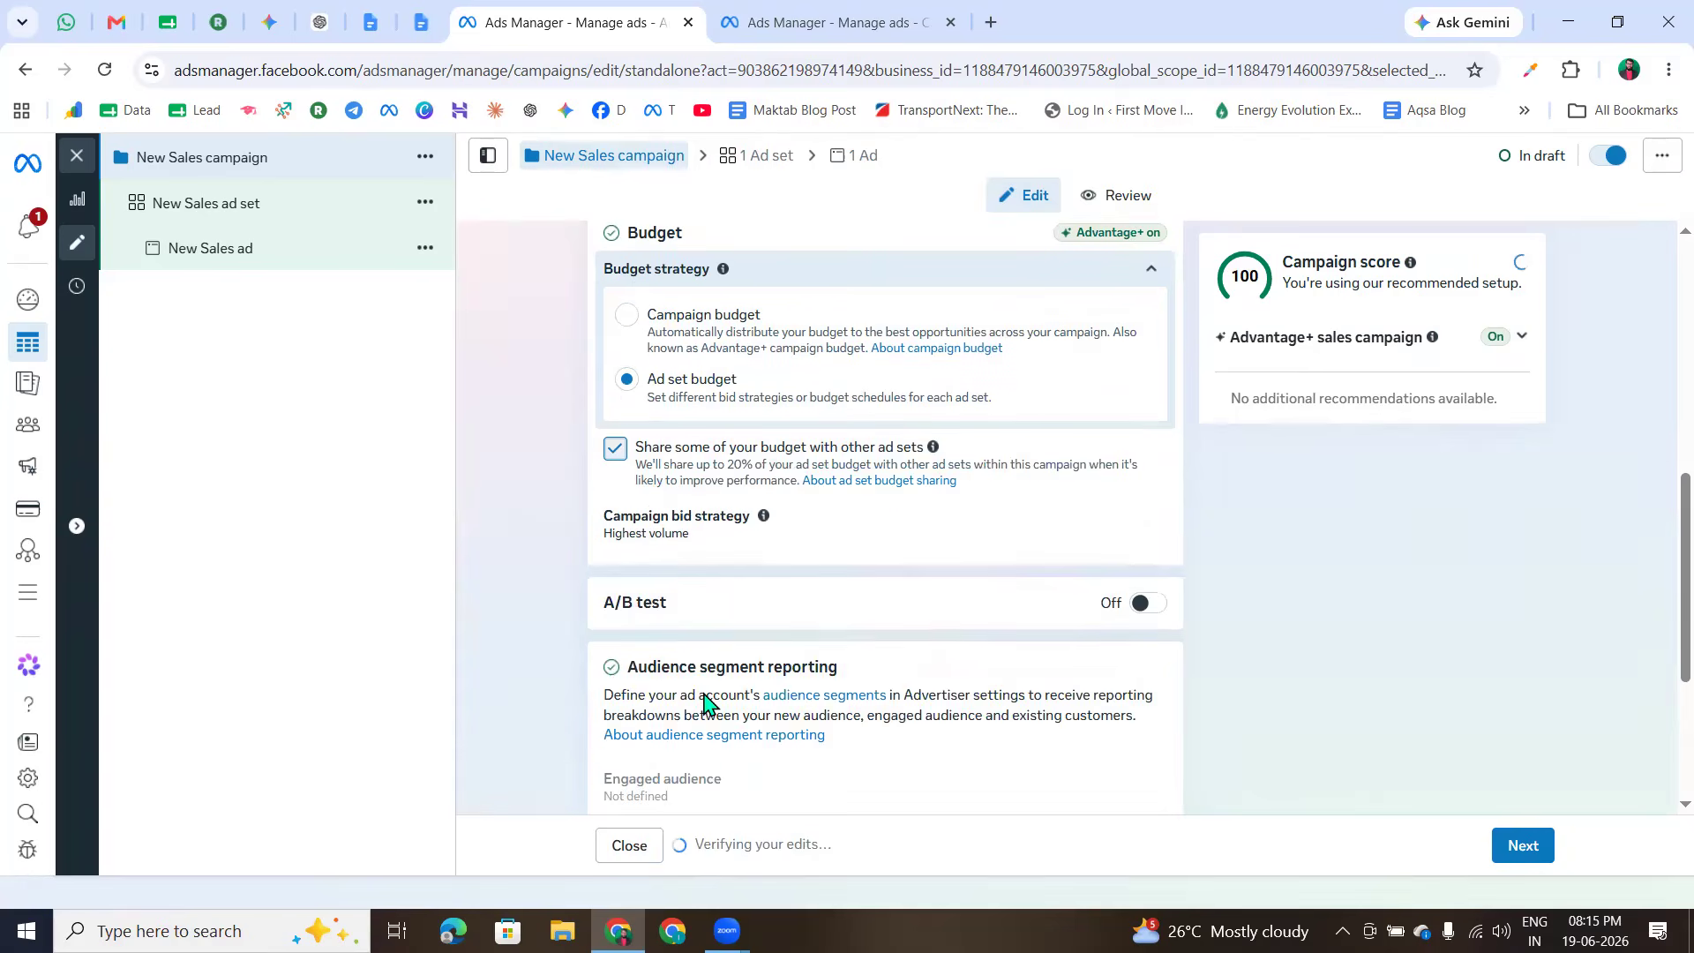
scroll(703, 695, down, 3)
scroll(689, 684, up, 6)
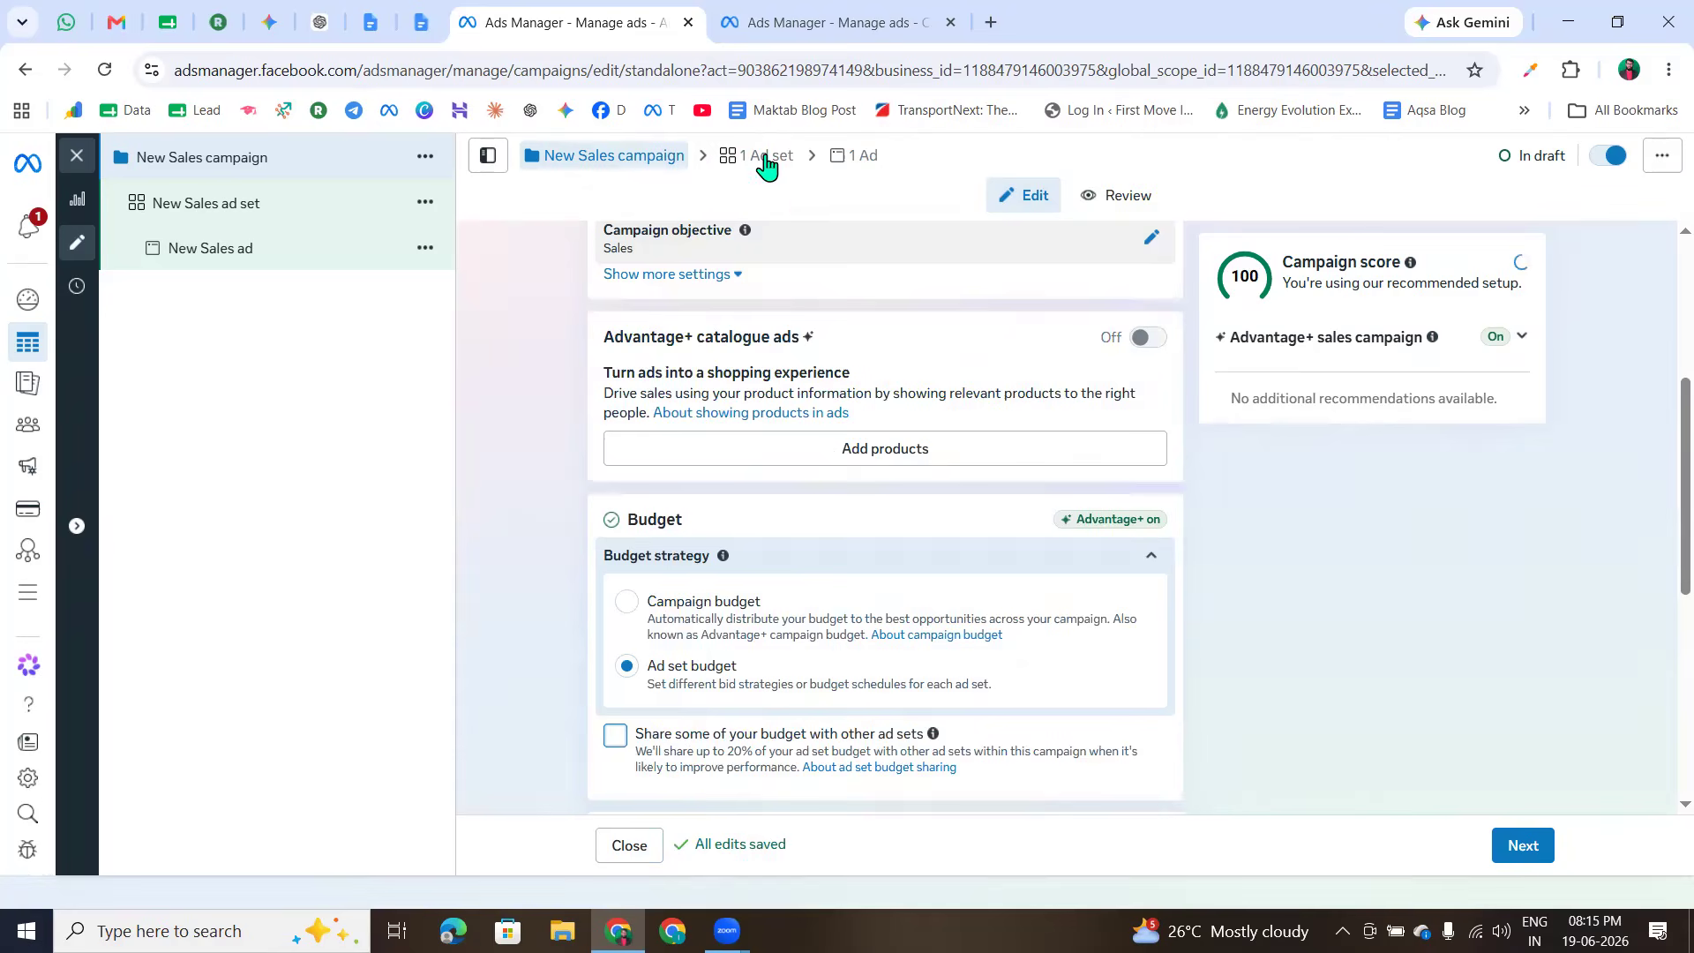
- Open the New Sales ad set and examine its Conversion section
click(766, 165)
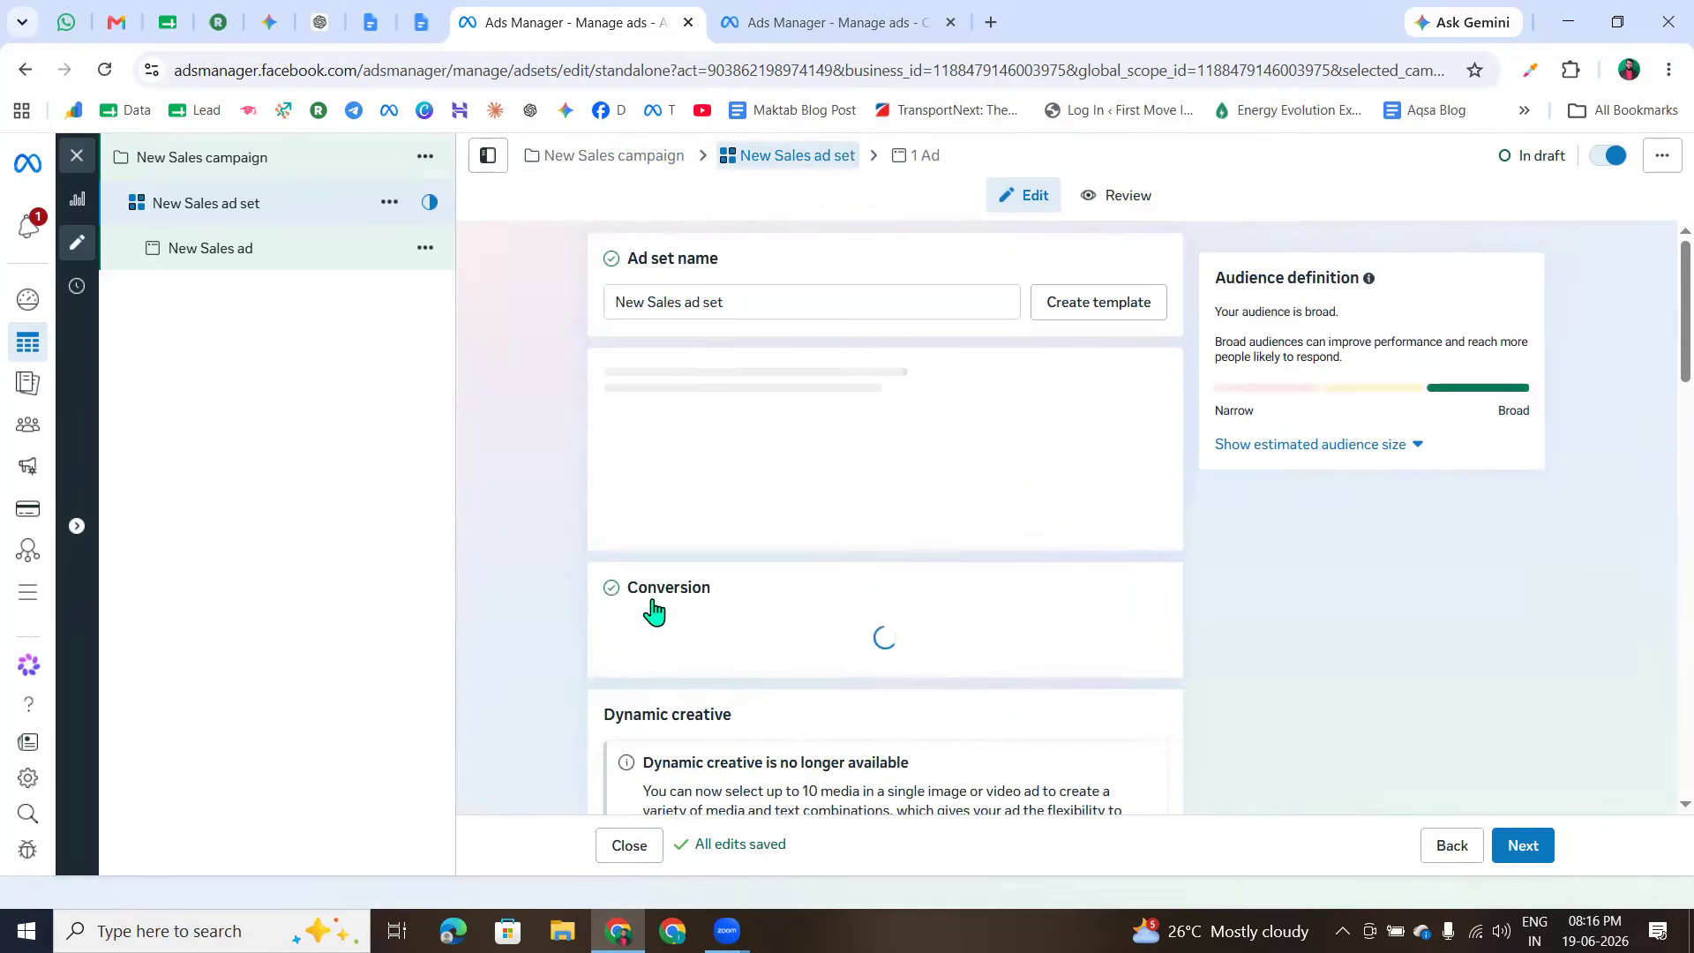
scroll(606, 538, down, 2)
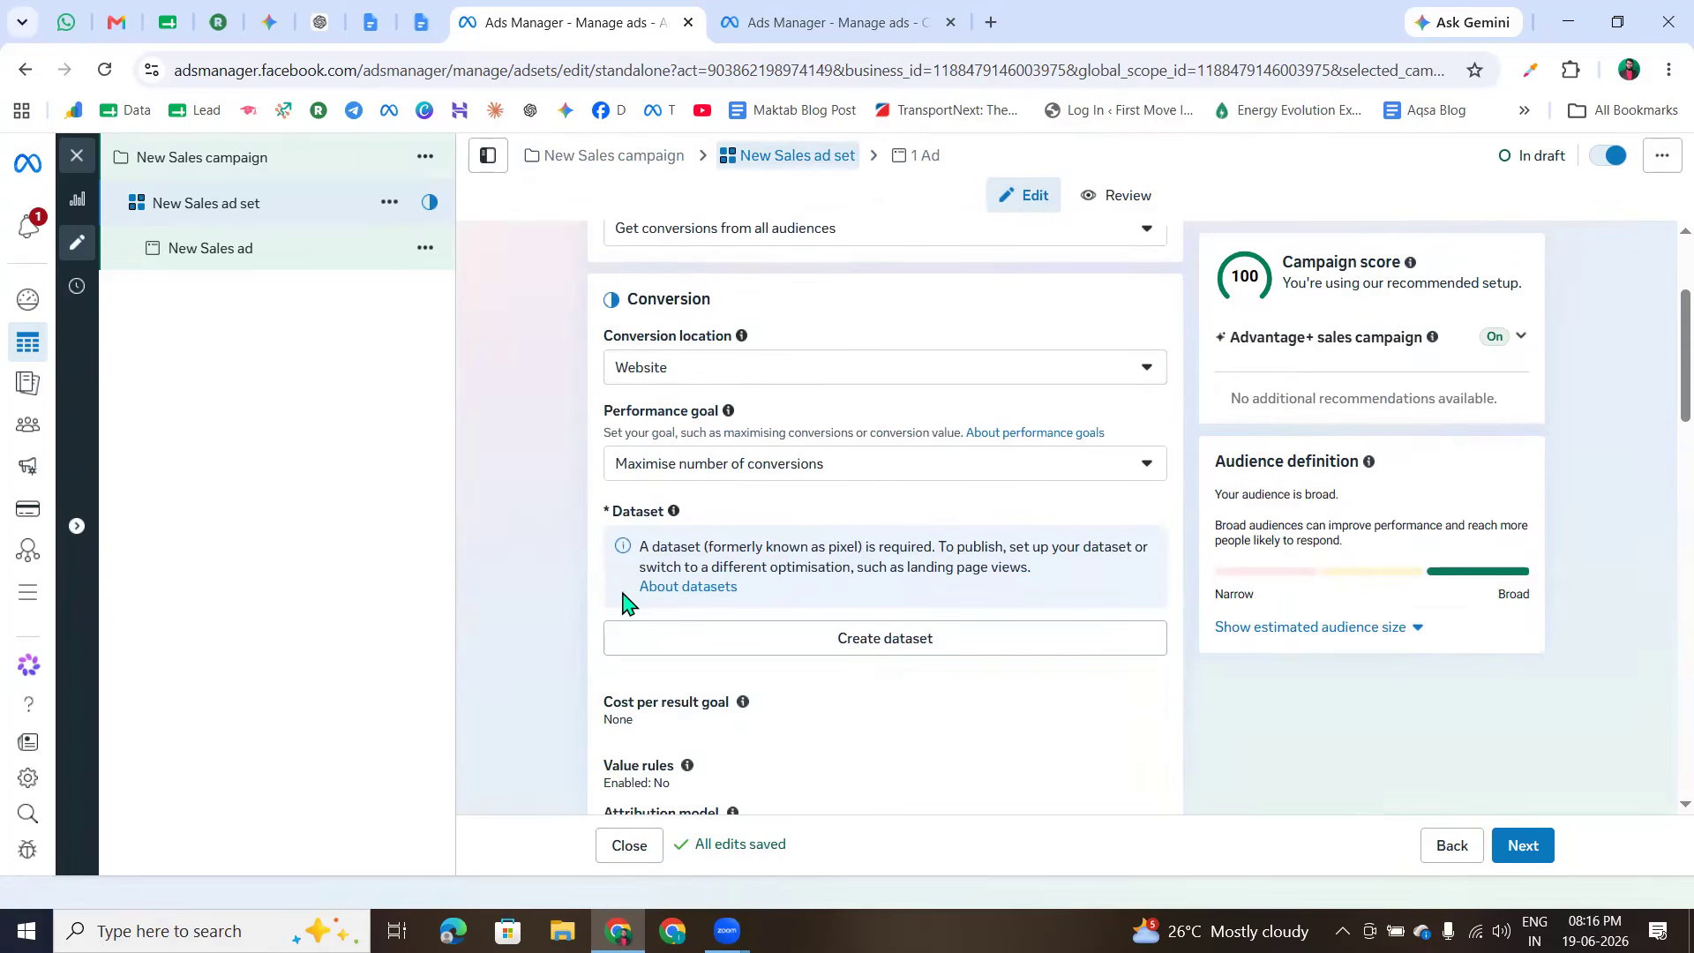
scroll(540, 558, up, 2)
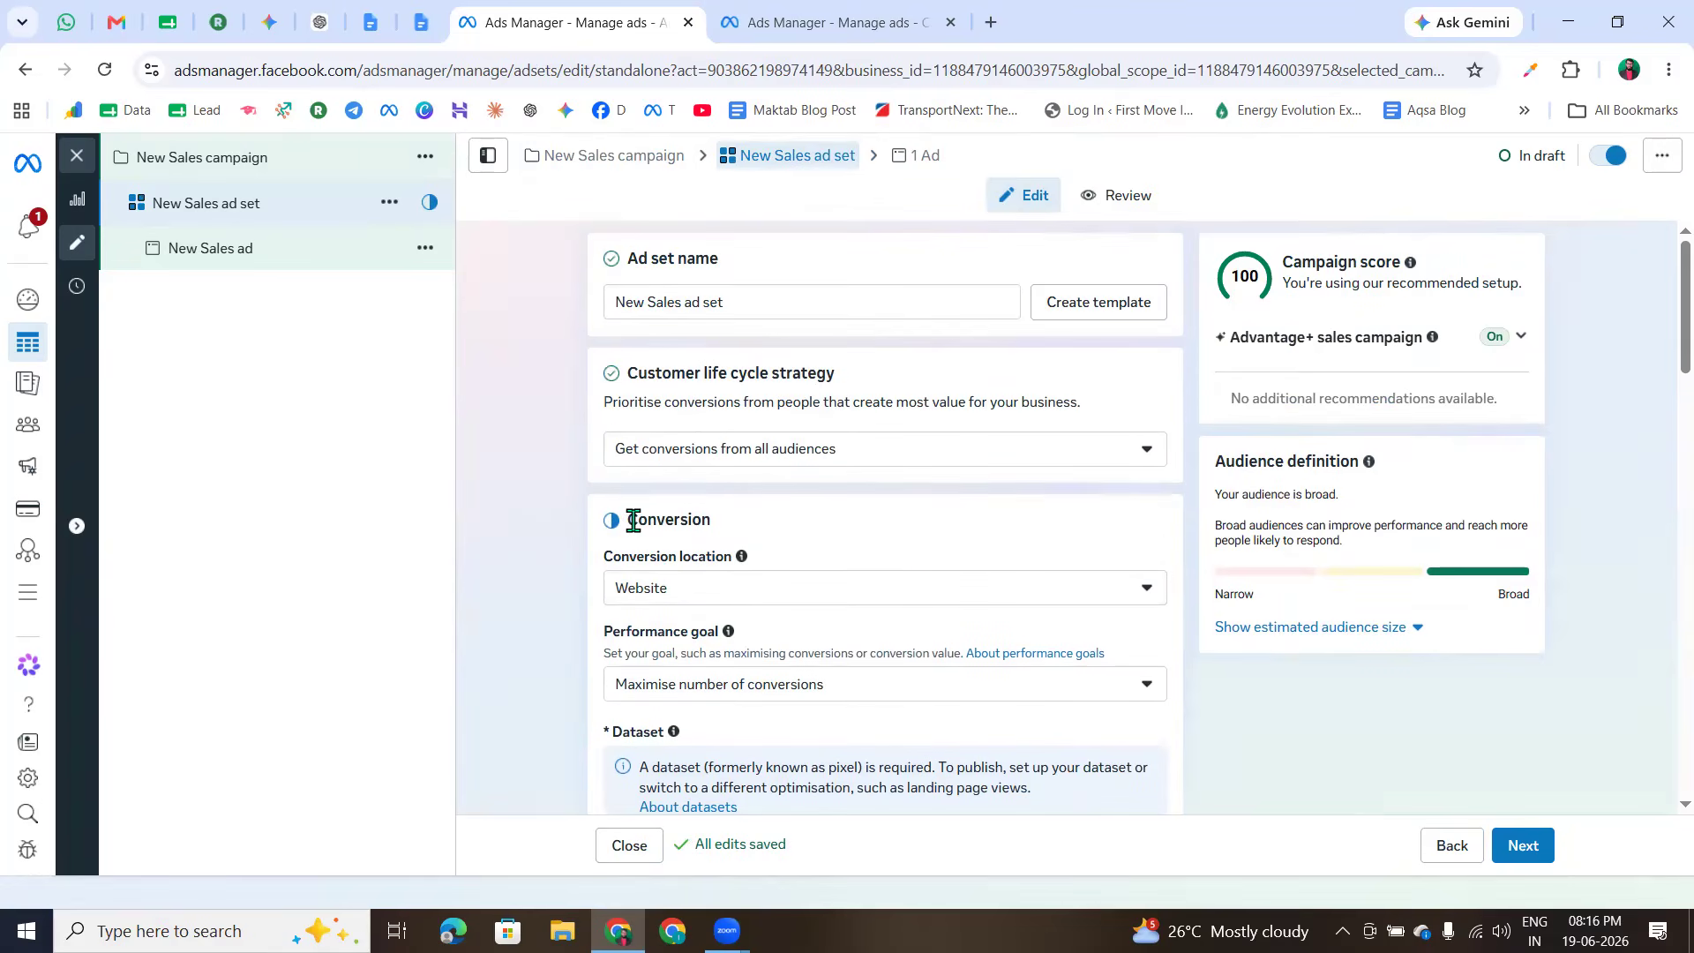
double_click(673, 519)
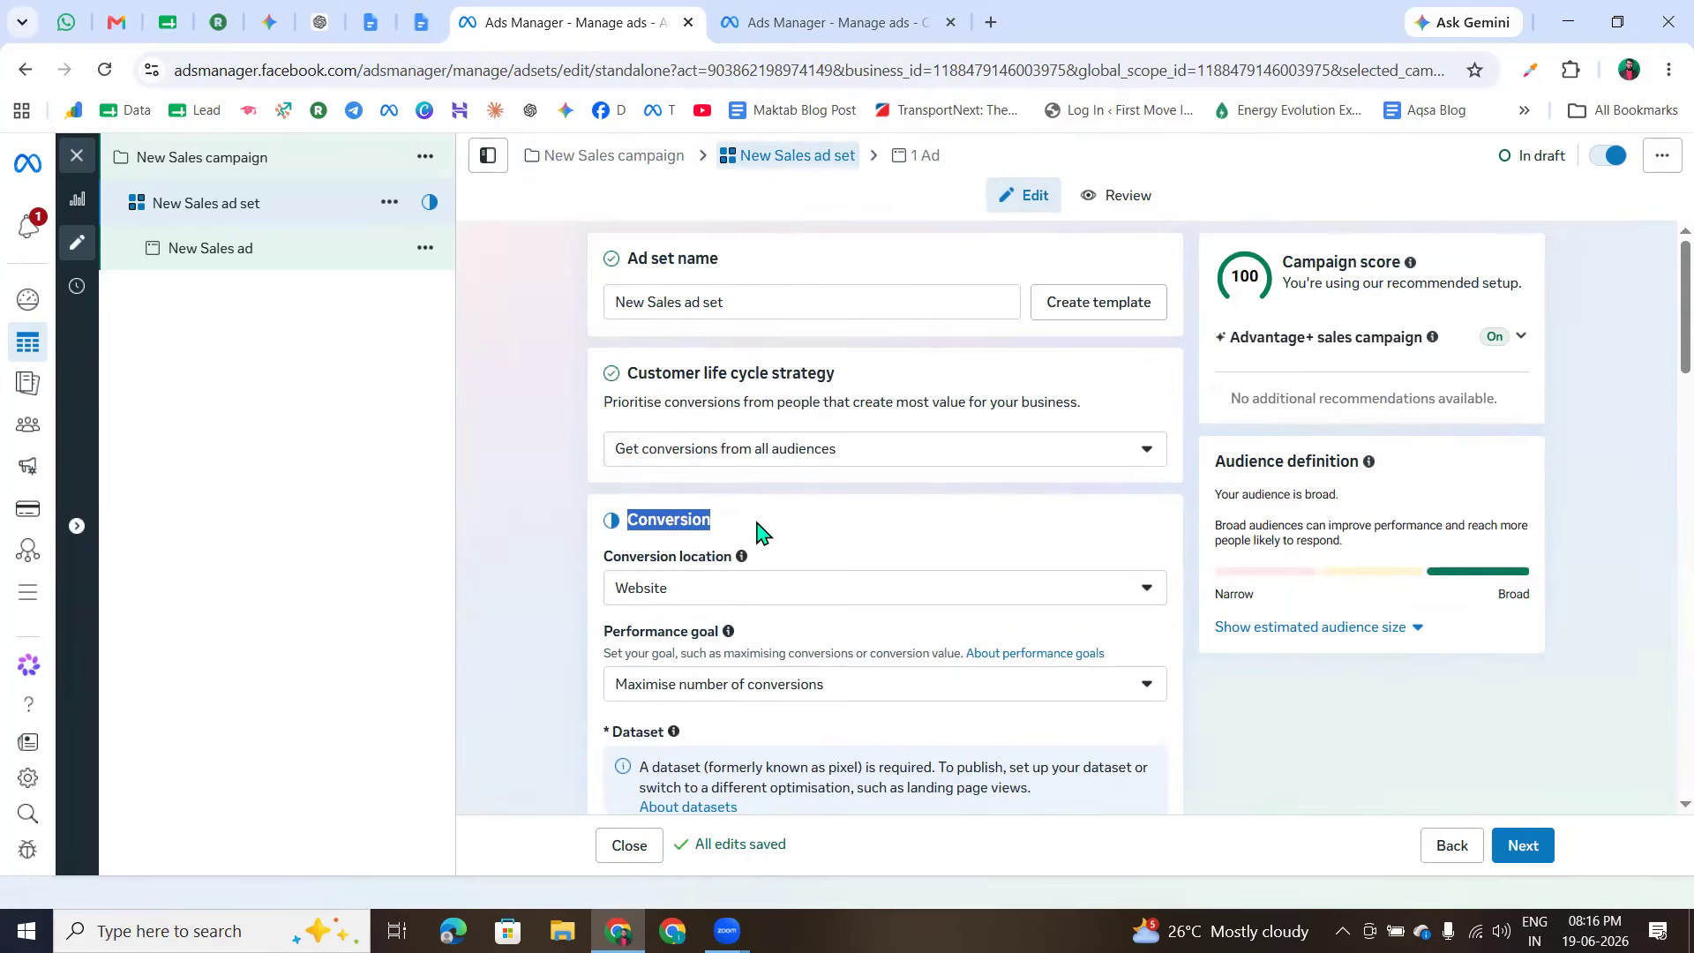
click(756, 532)
click(685, 600)
click(568, 595)
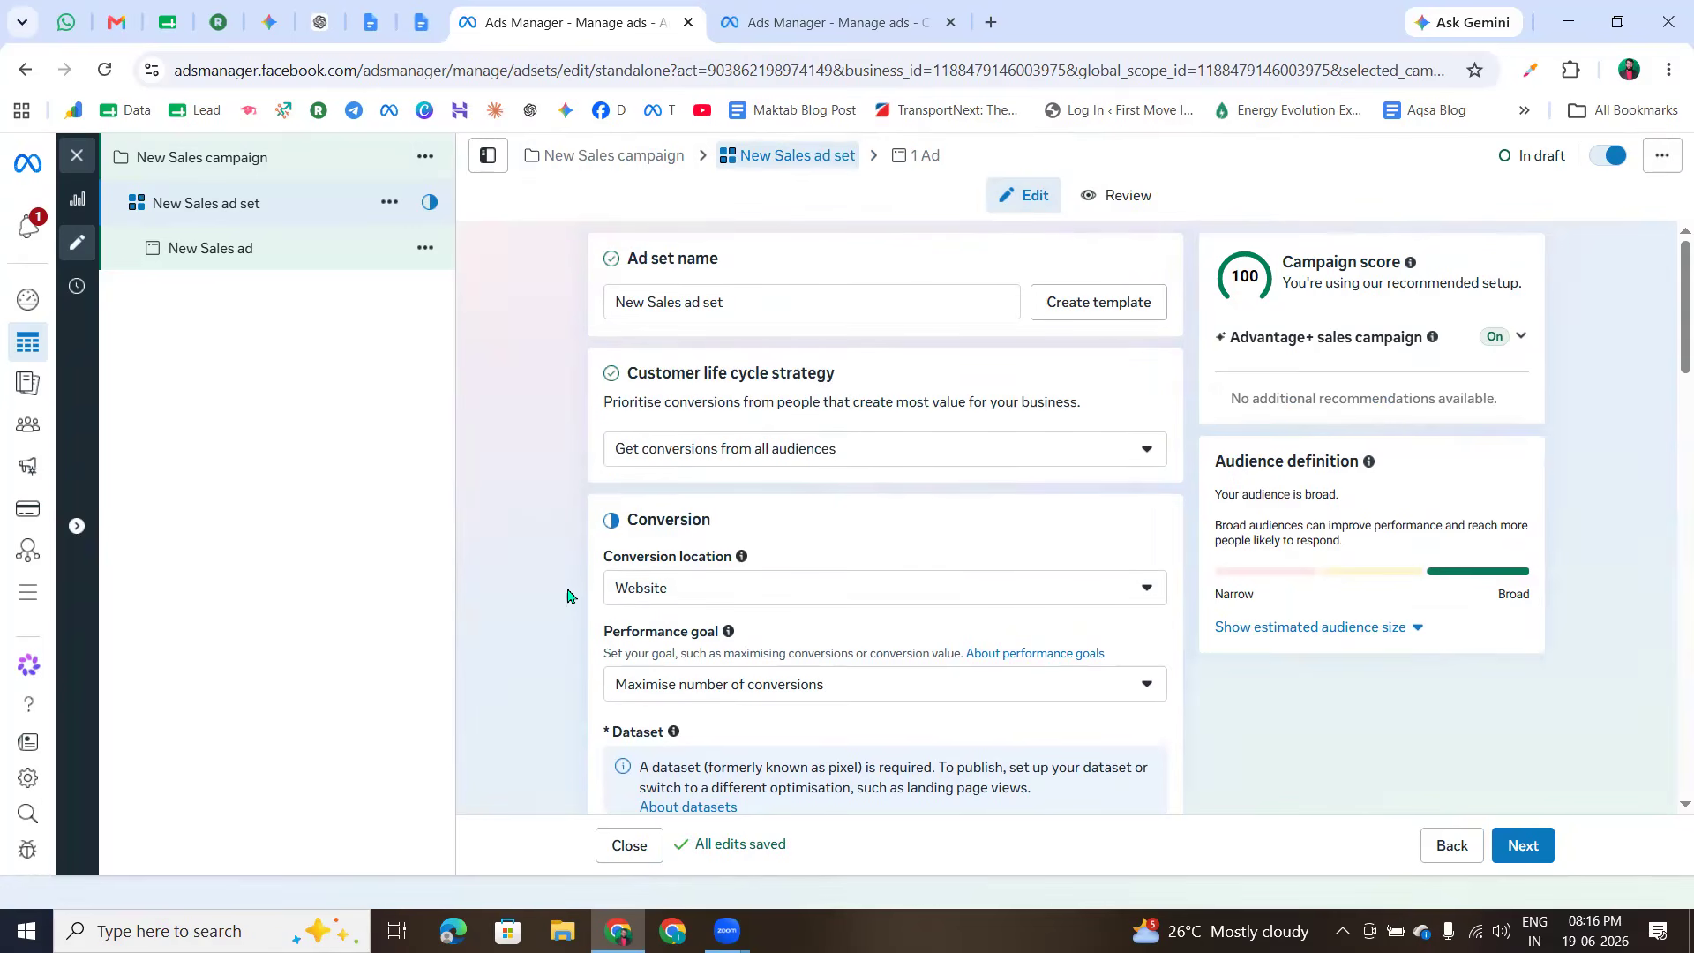
- Review the multiple and single conversion location options for the ad set and choose Website
click(685, 600)
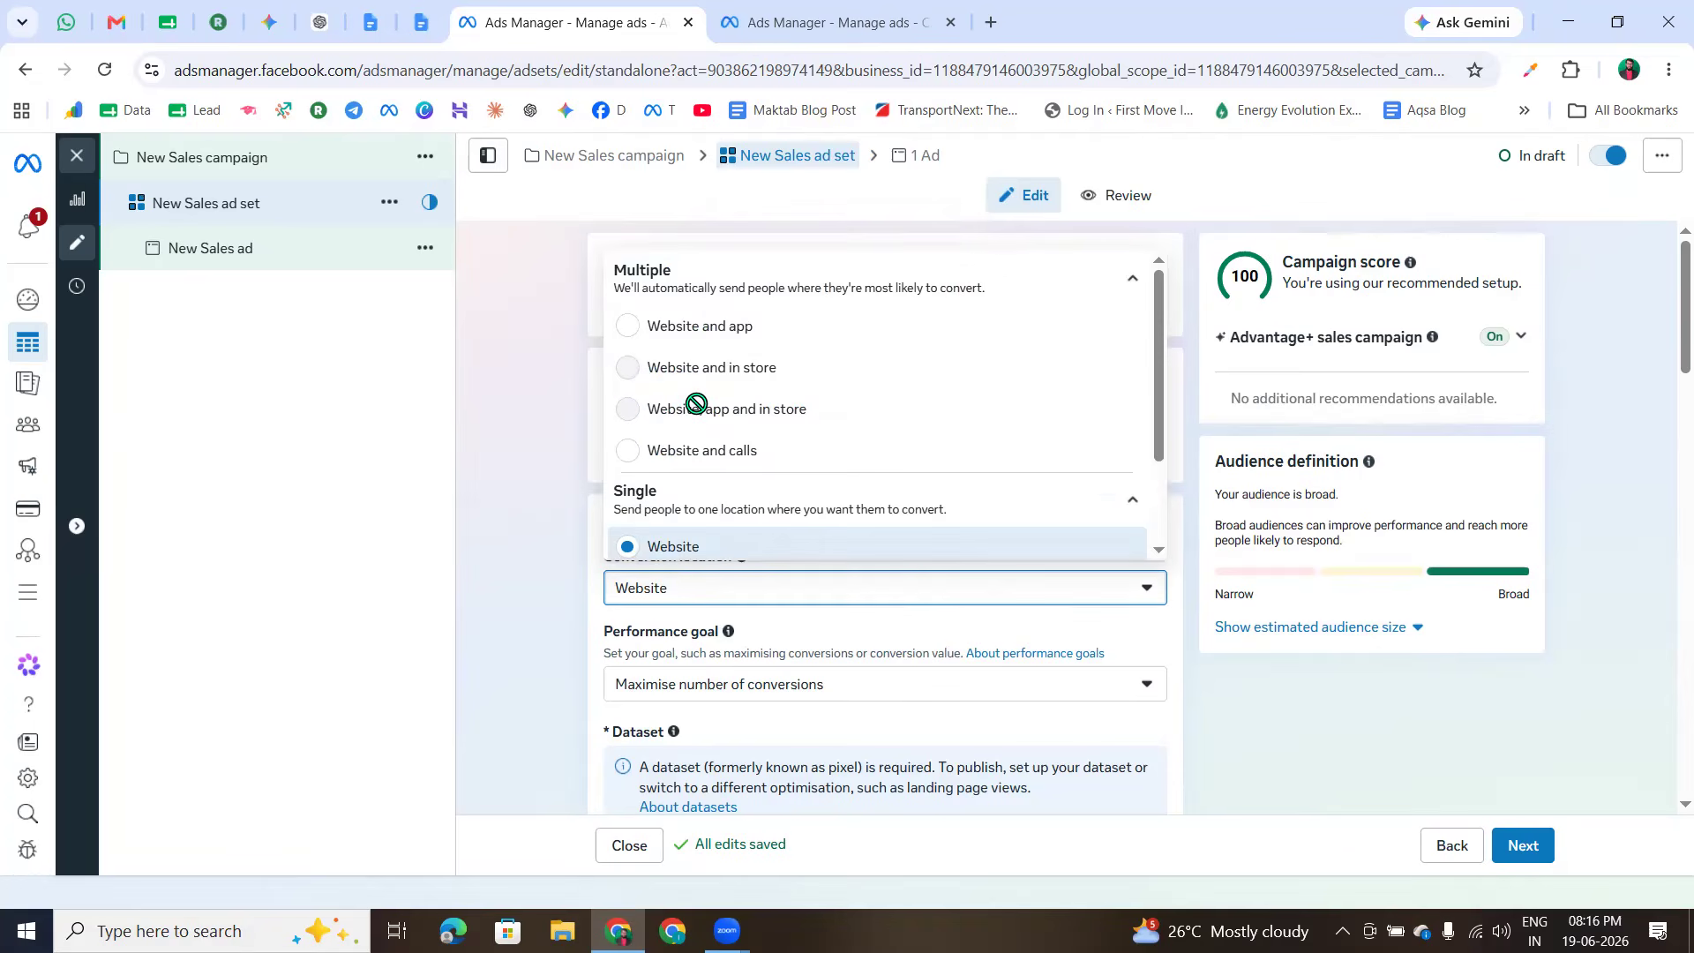
scroll(684, 539, down, 1)
scroll(679, 529, up, 1)
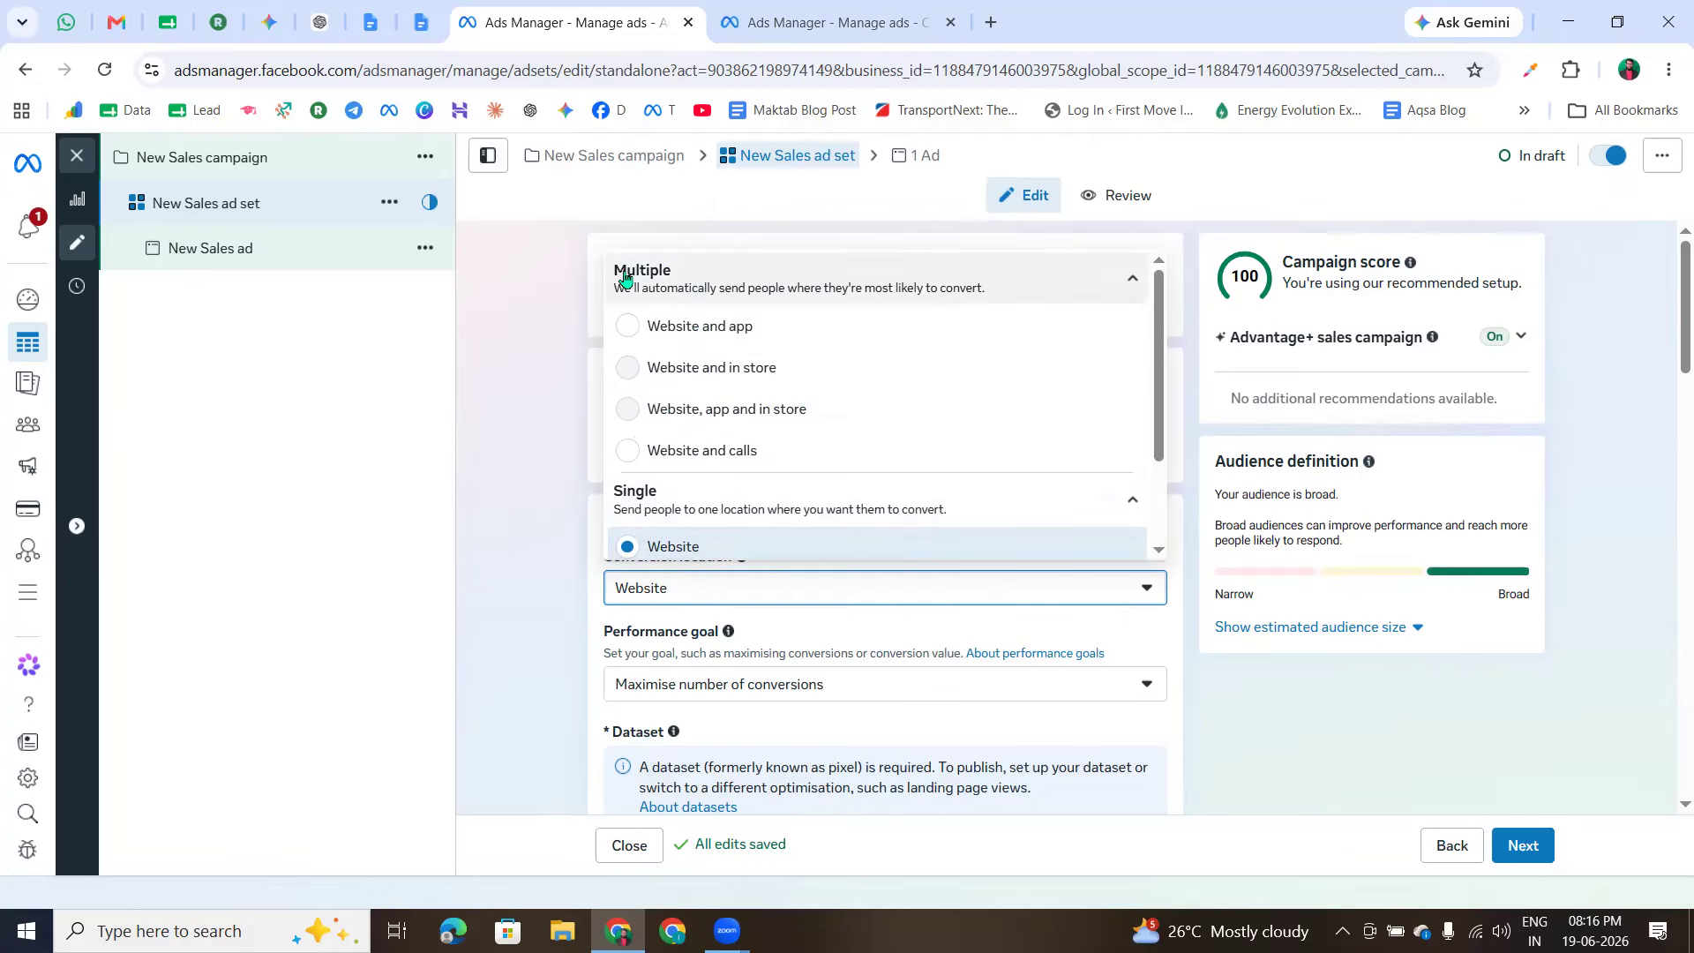
double_click(676, 275)
drag(685, 337, 737, 337)
click(495, 365)
click(707, 591)
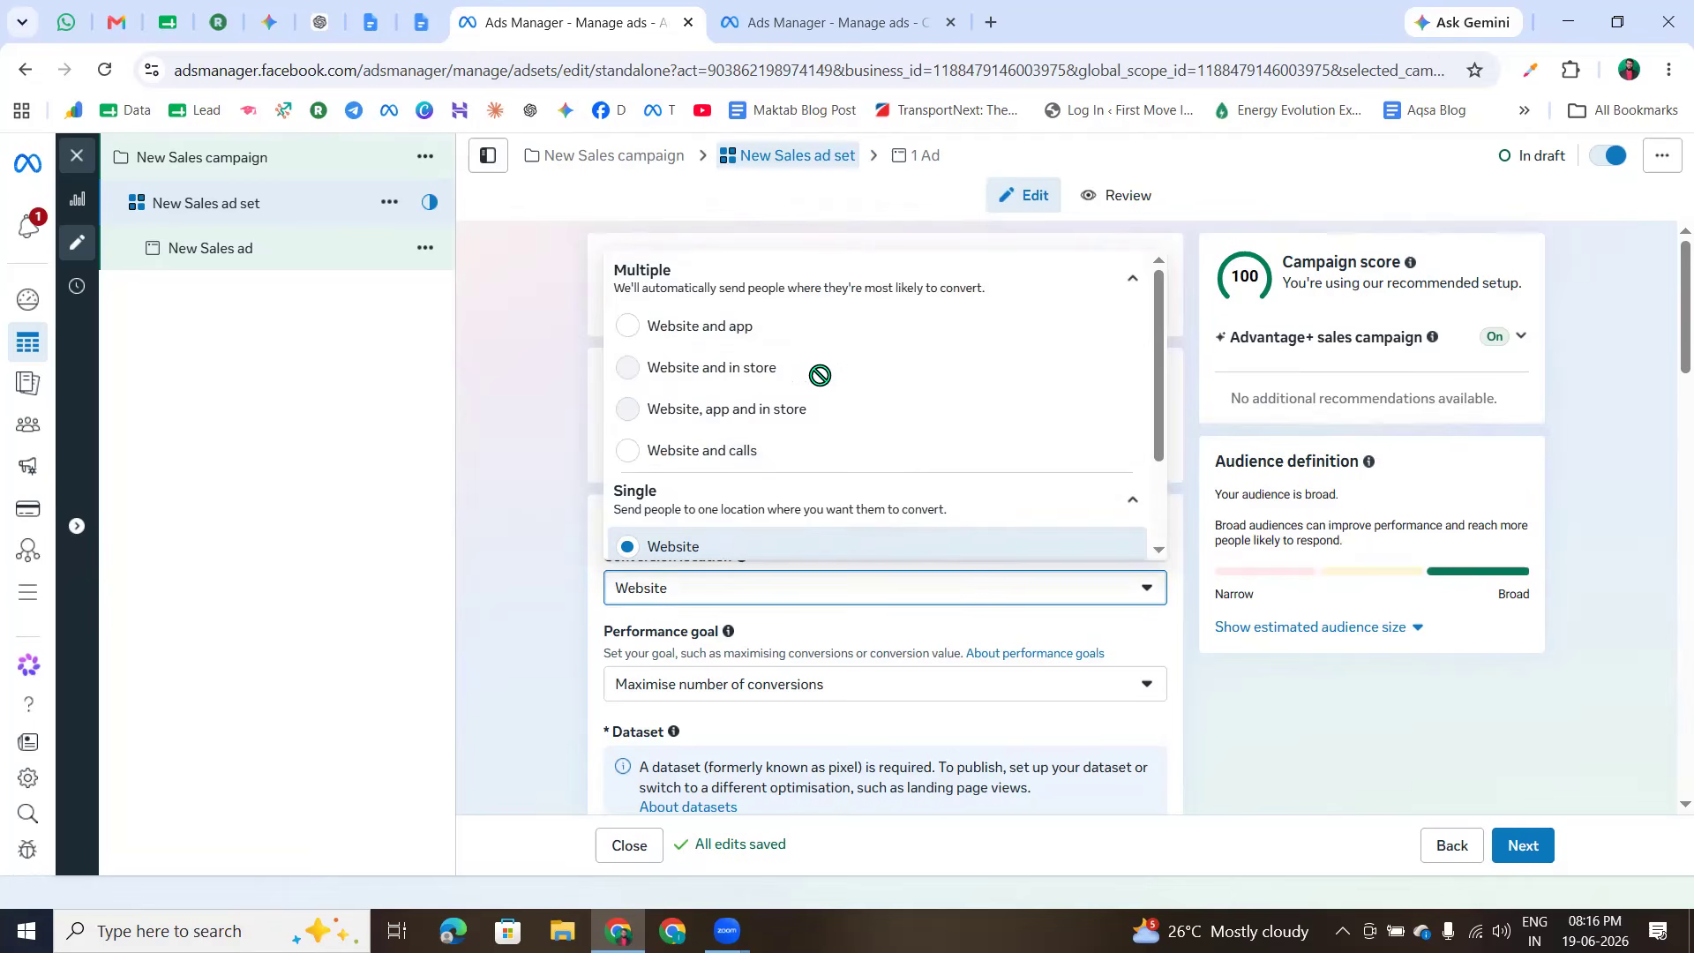
mouse_move(793, 391)
scroll(691, 459, down, 2)
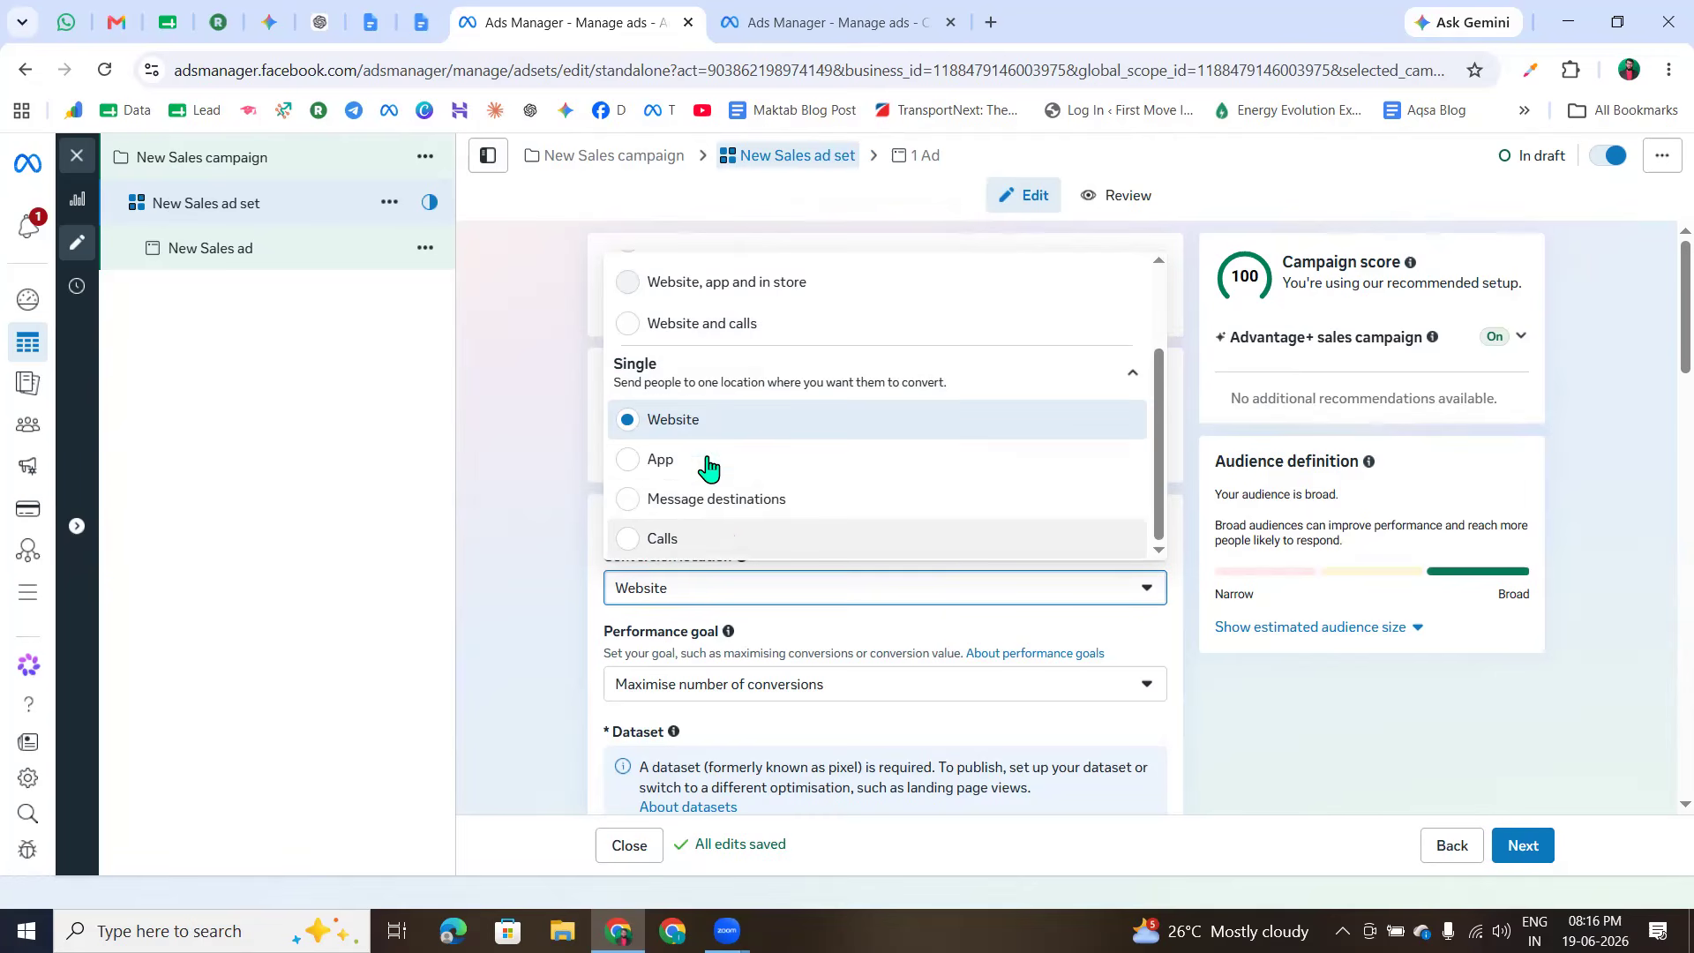
click(706, 430)
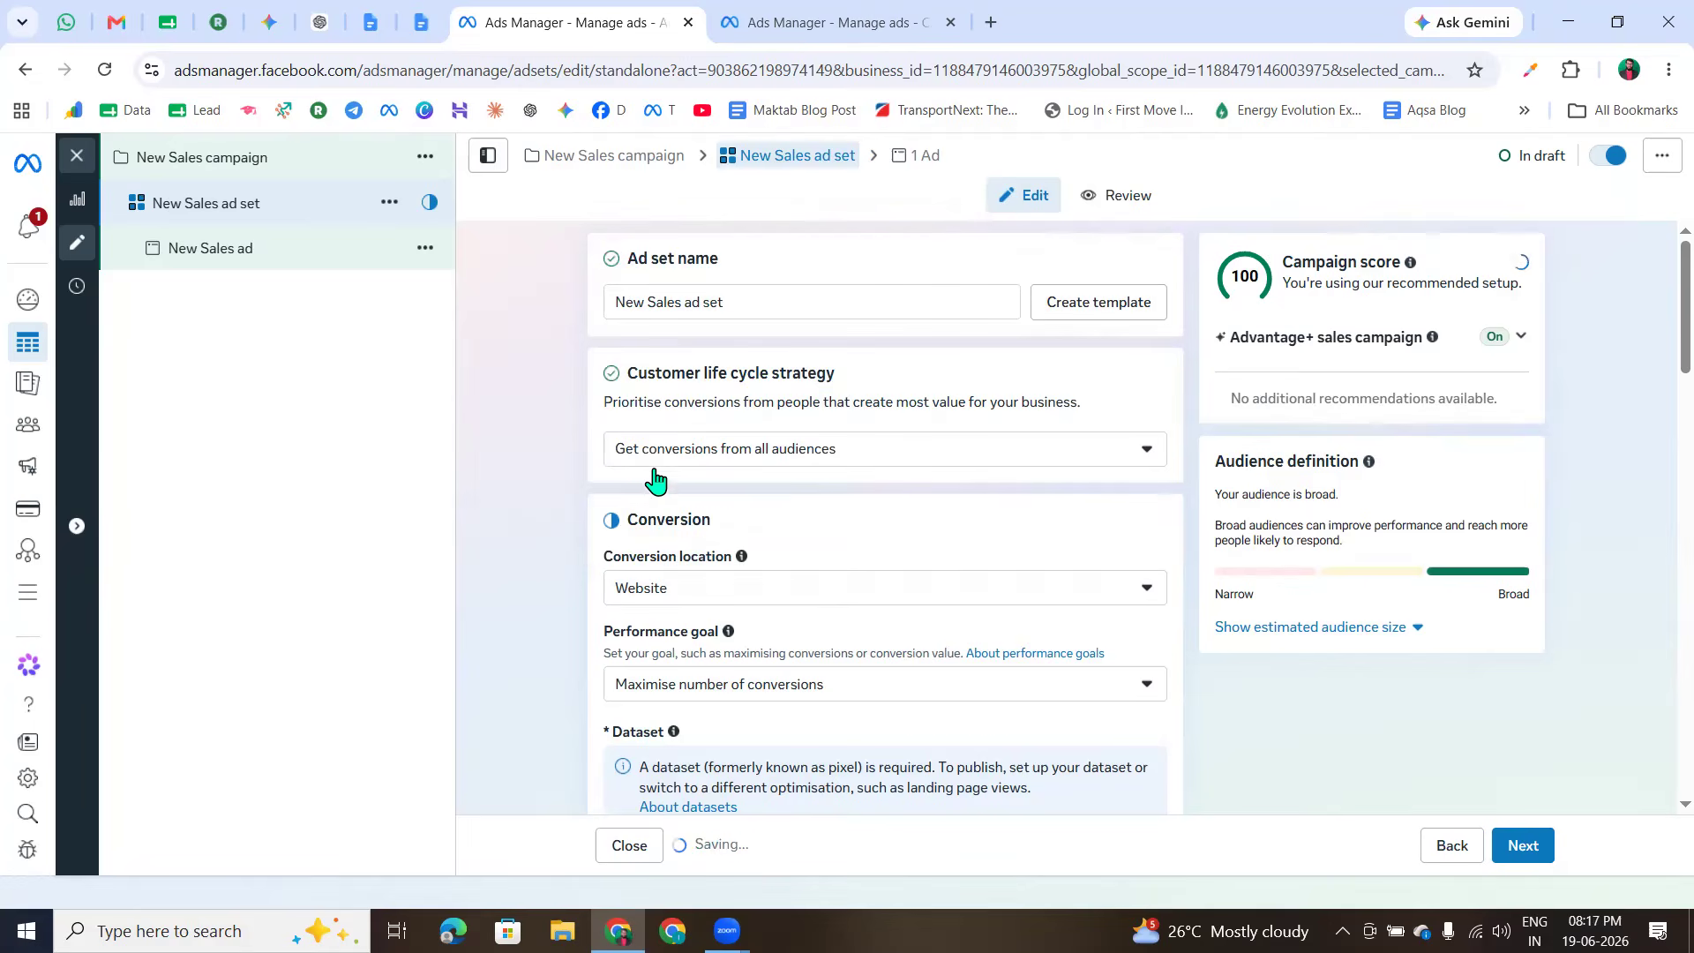
- Review the conversion goals and other goals available as the ad set's performance goal
scroll(685, 615, down, 3)
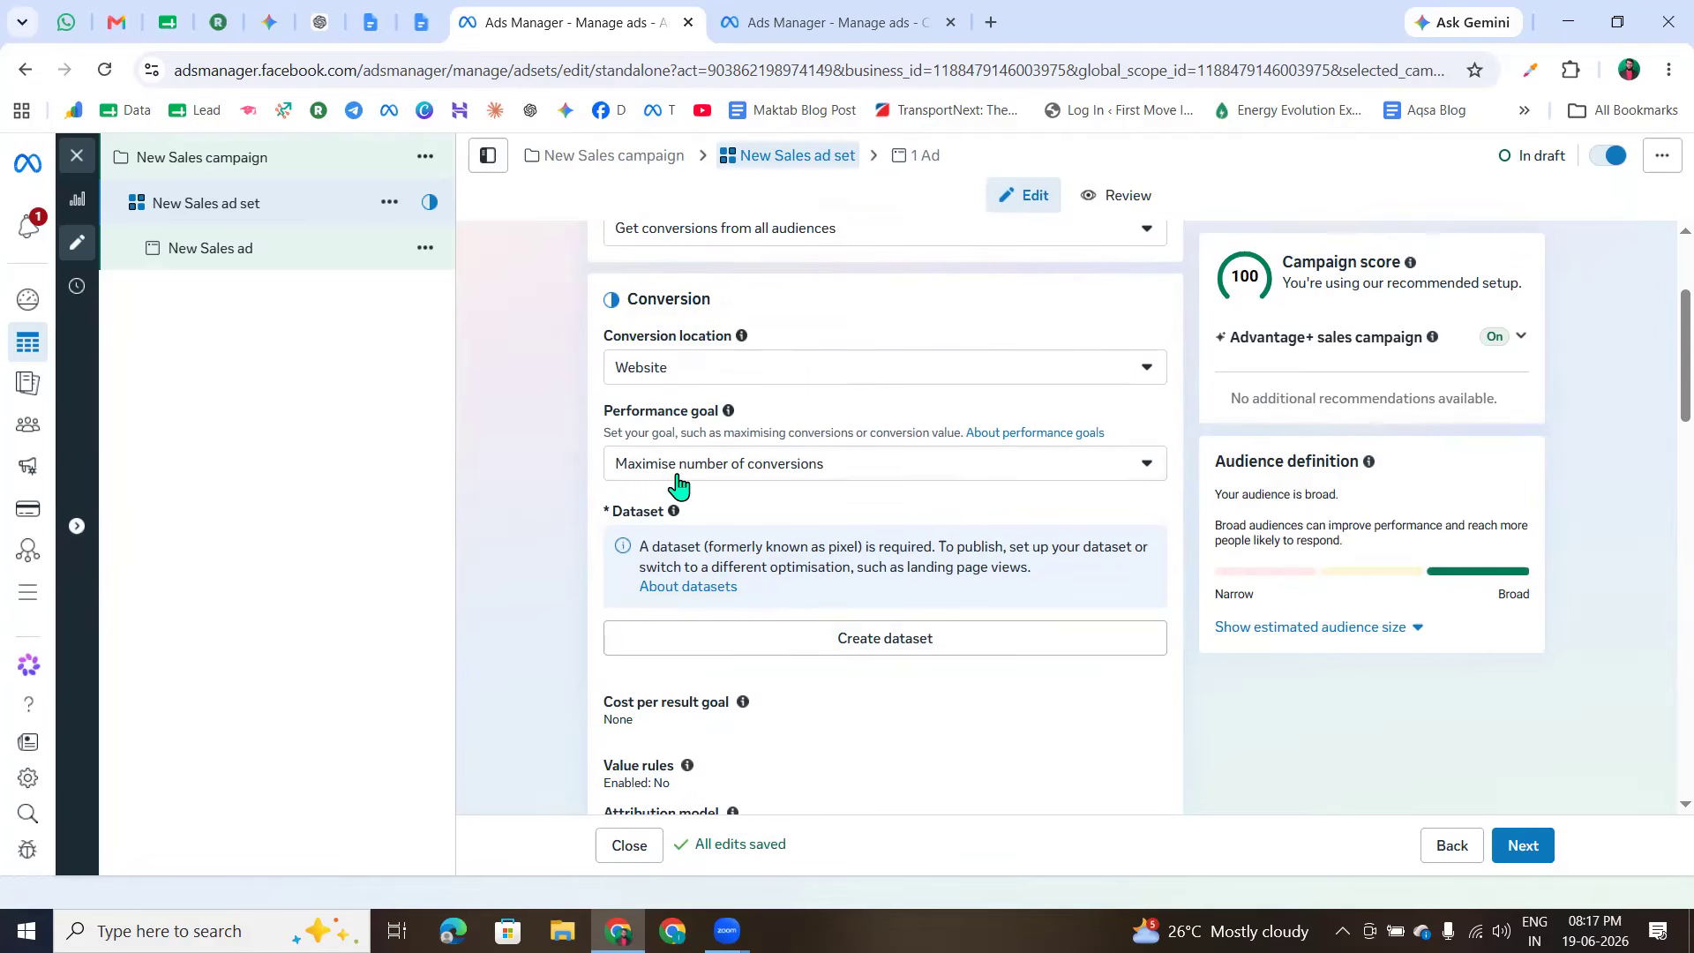
click(678, 476)
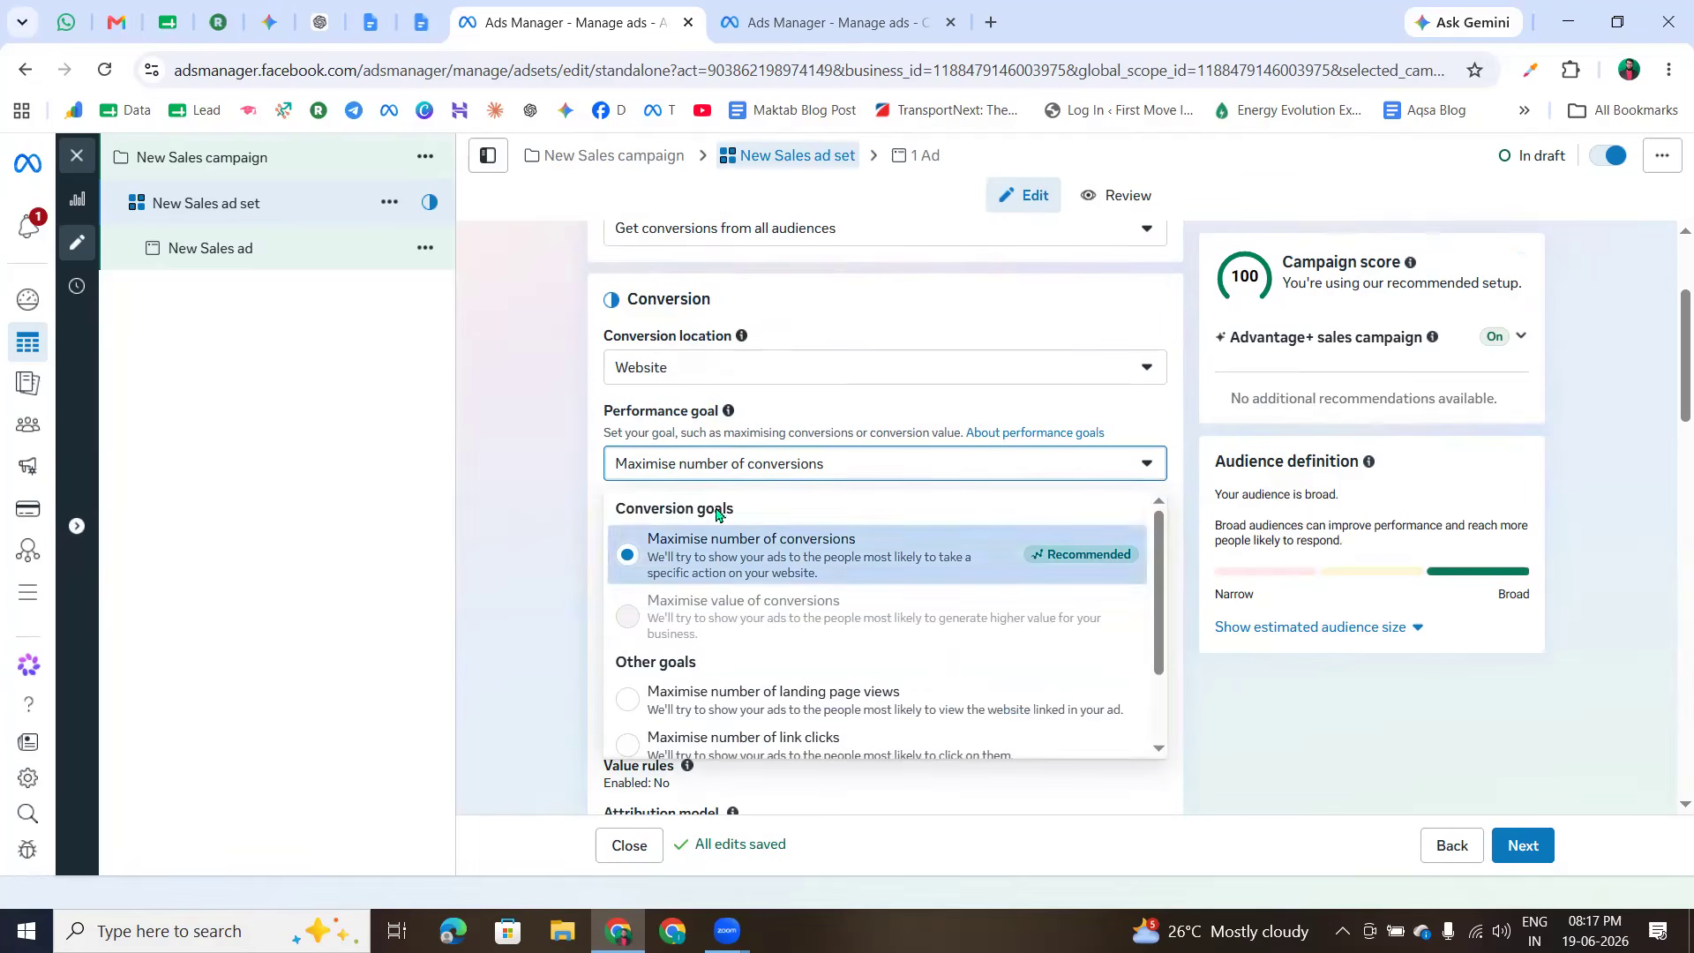
click(612, 412)
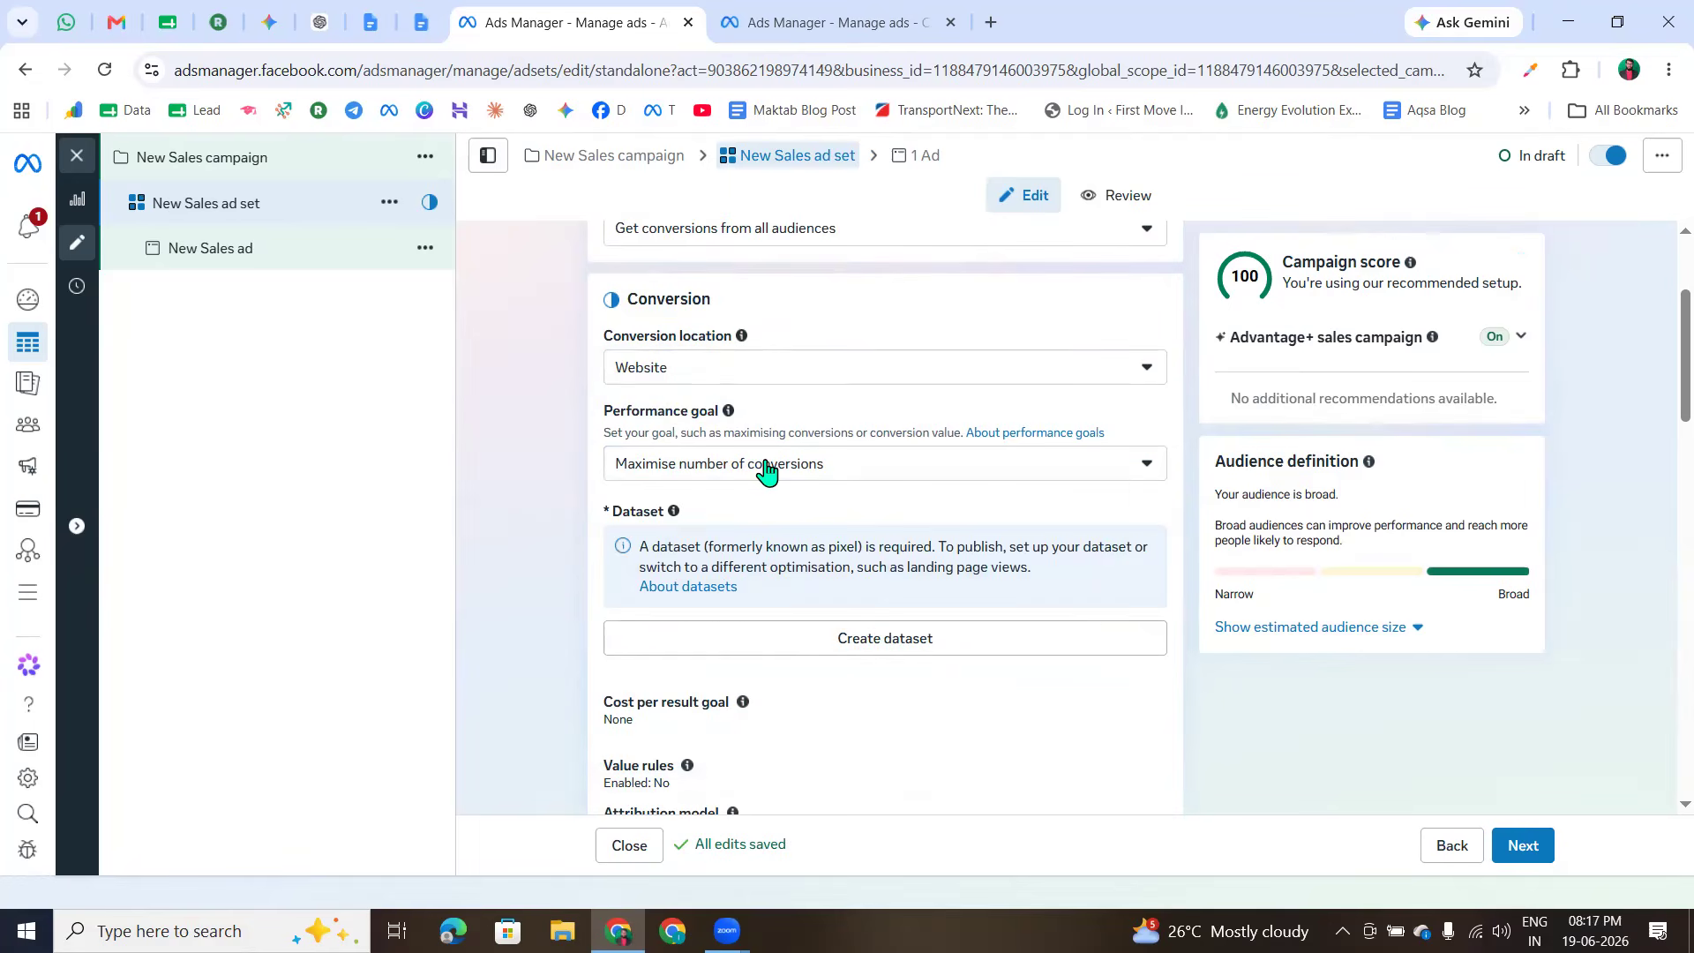
click(766, 466)
scroll(690, 574, down, 2)
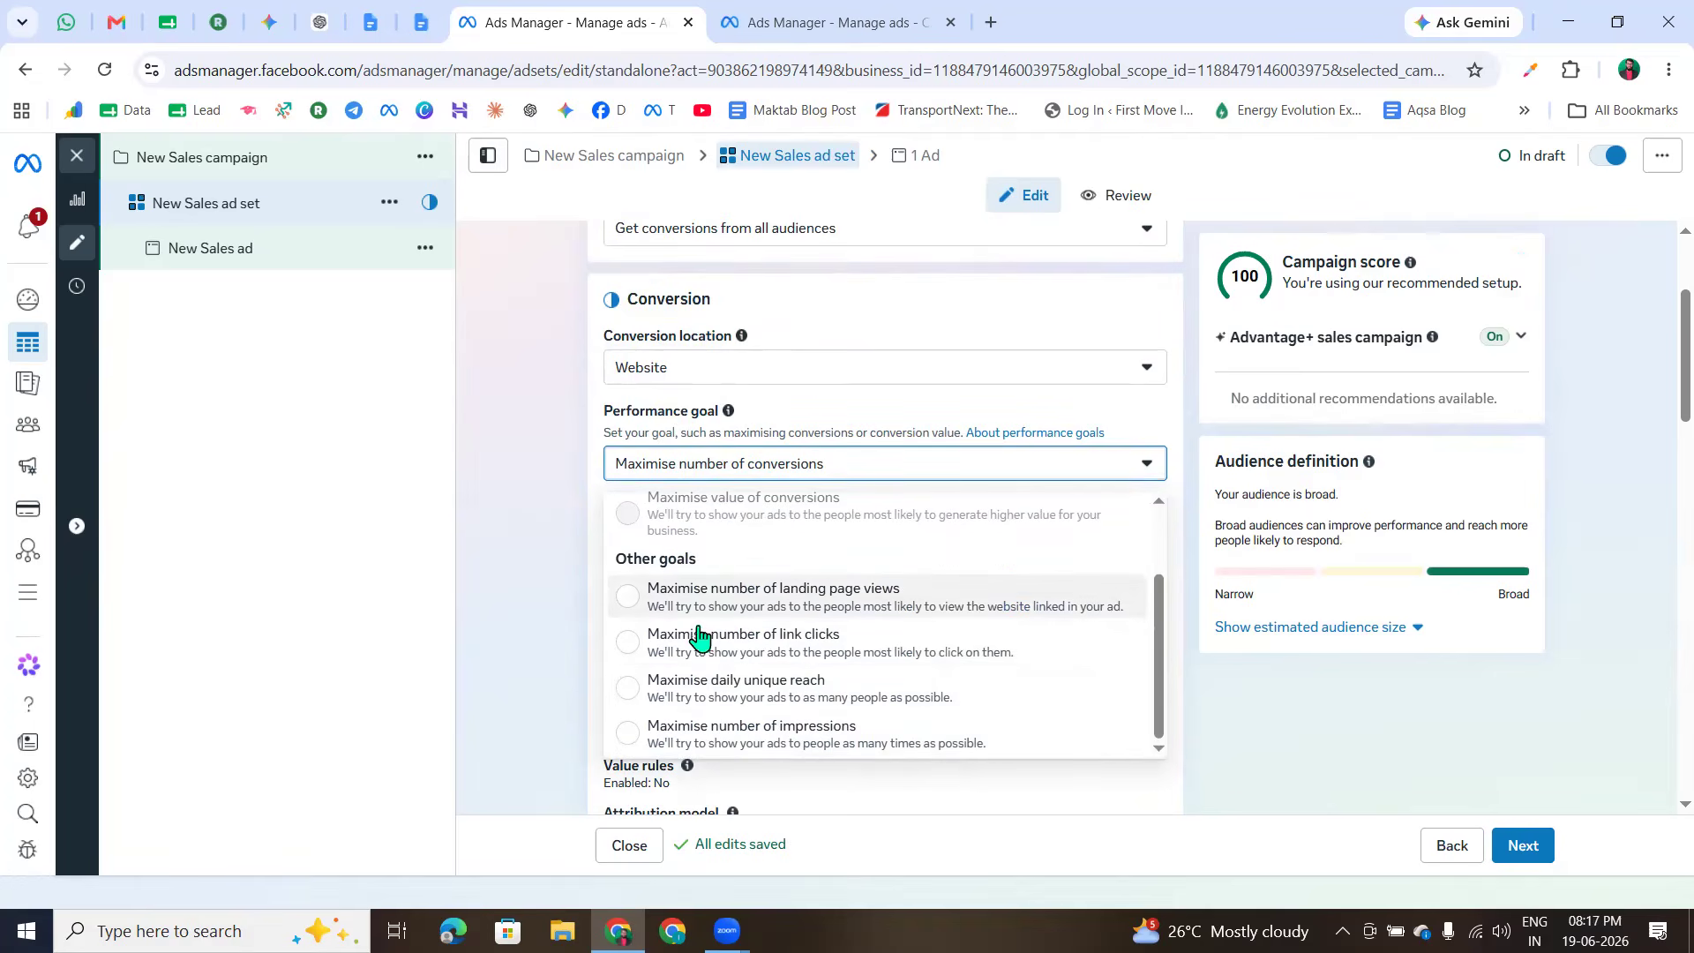
click(521, 632)
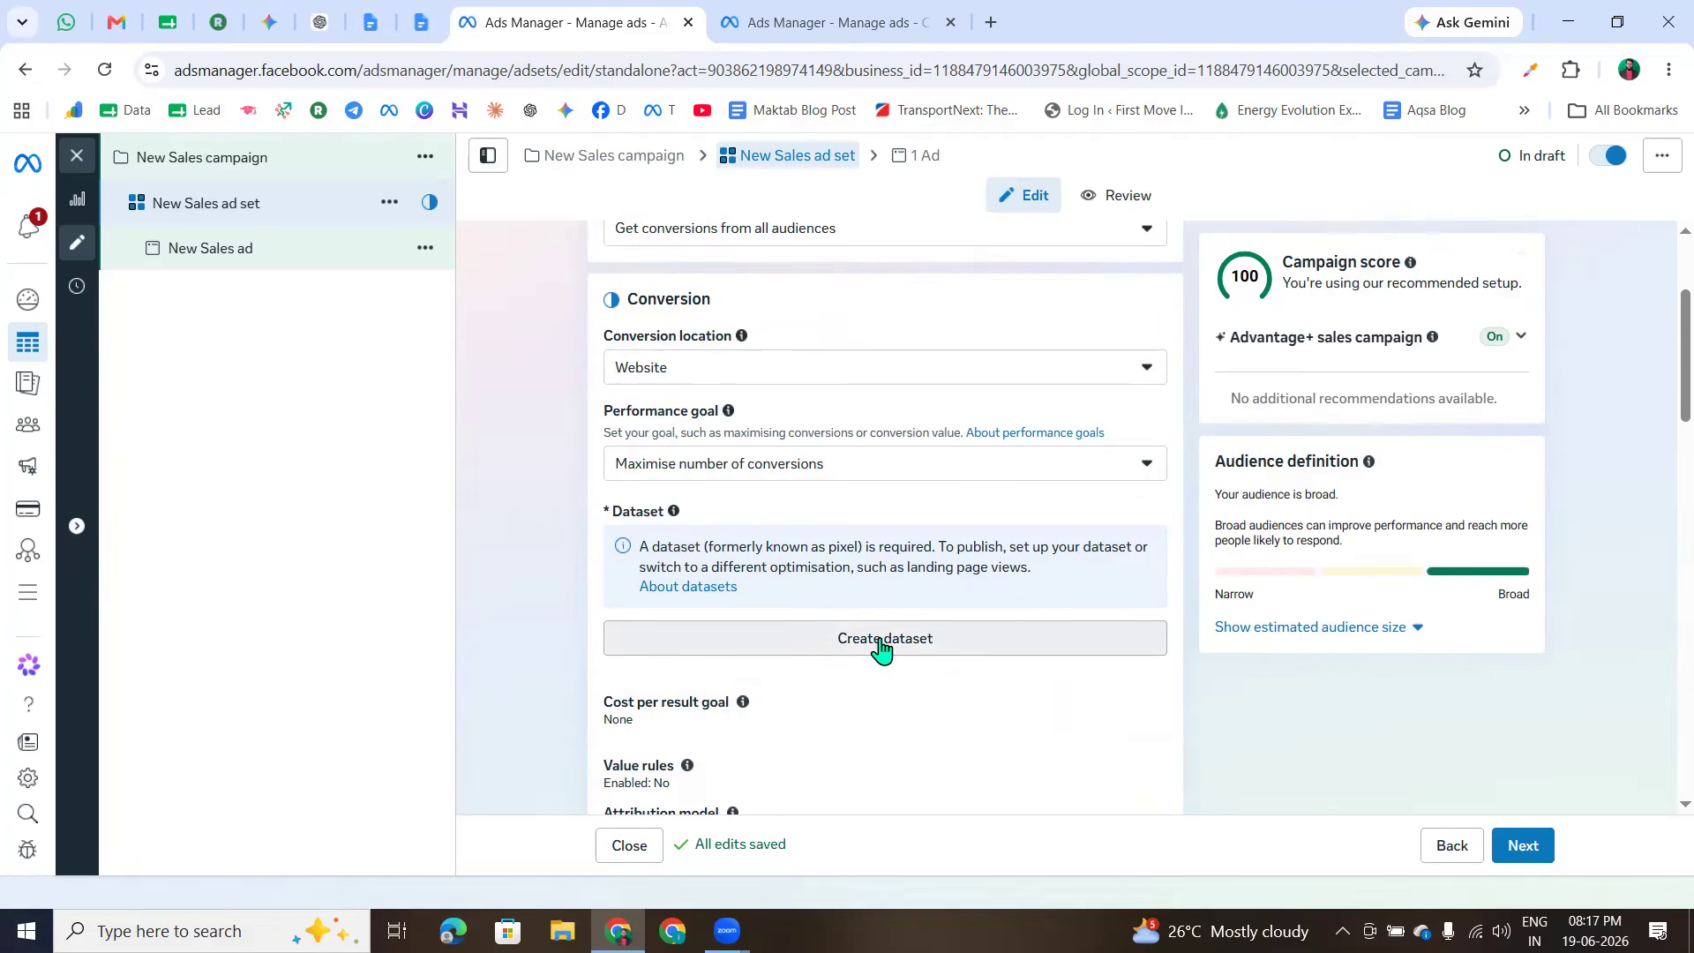
- Read the dataset requirement notice in the ad set's Conversion section
scroll(795, 653, down, 1)
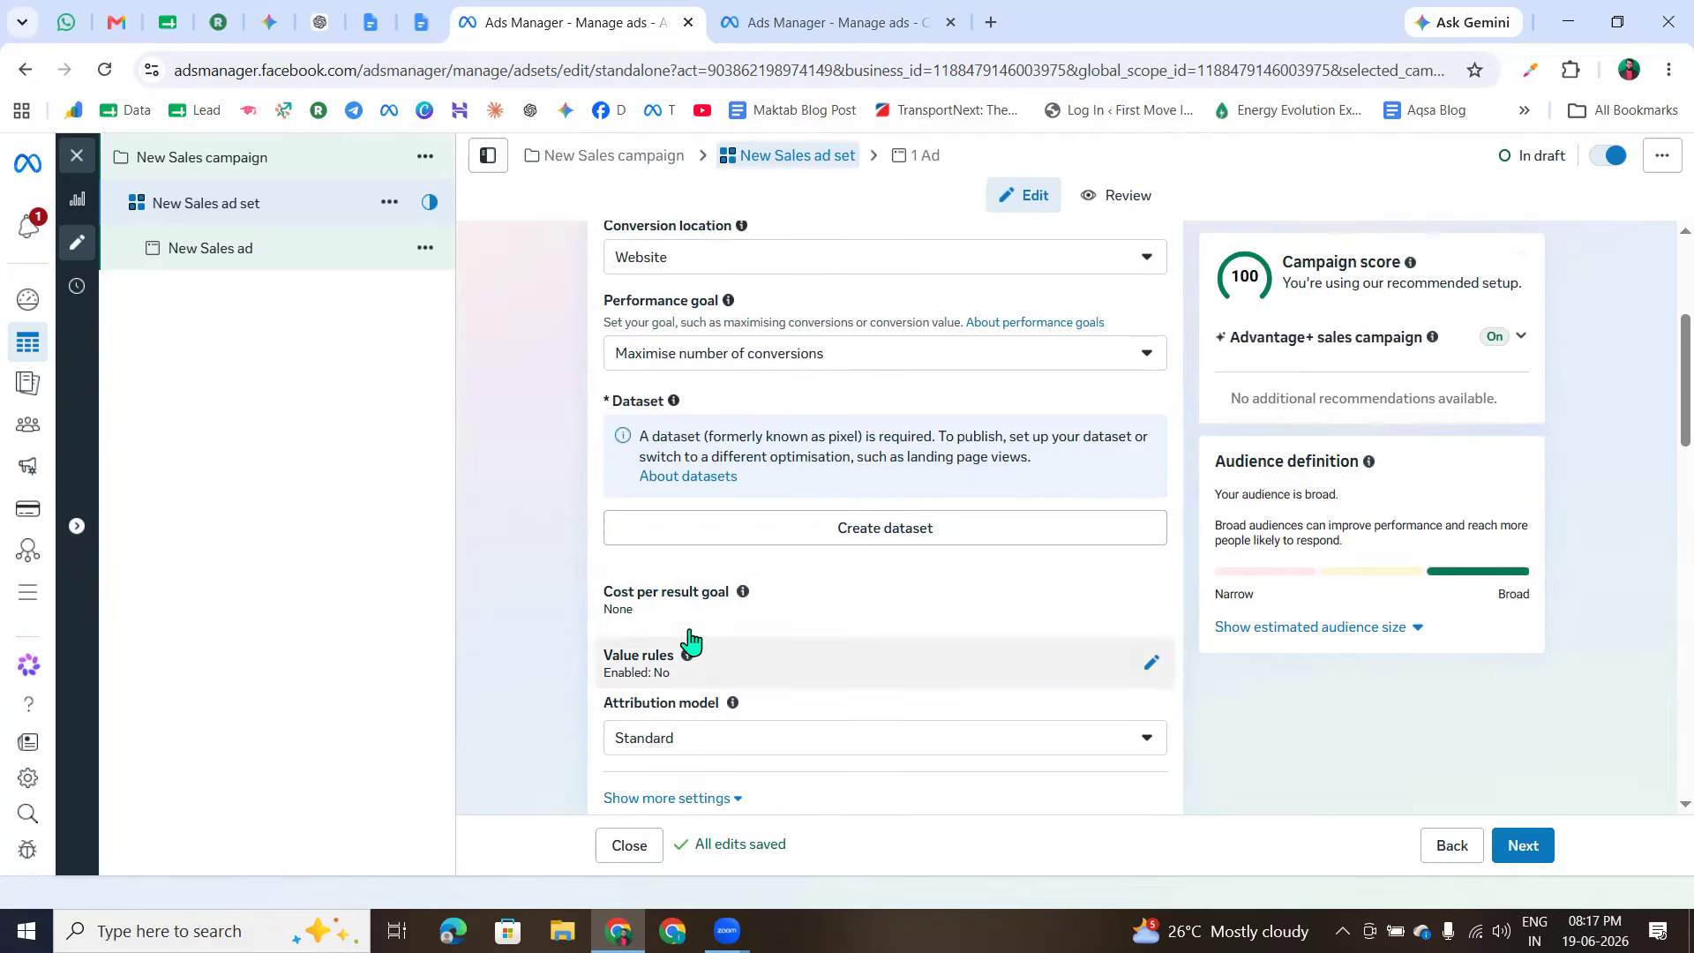
triple_click(643, 456)
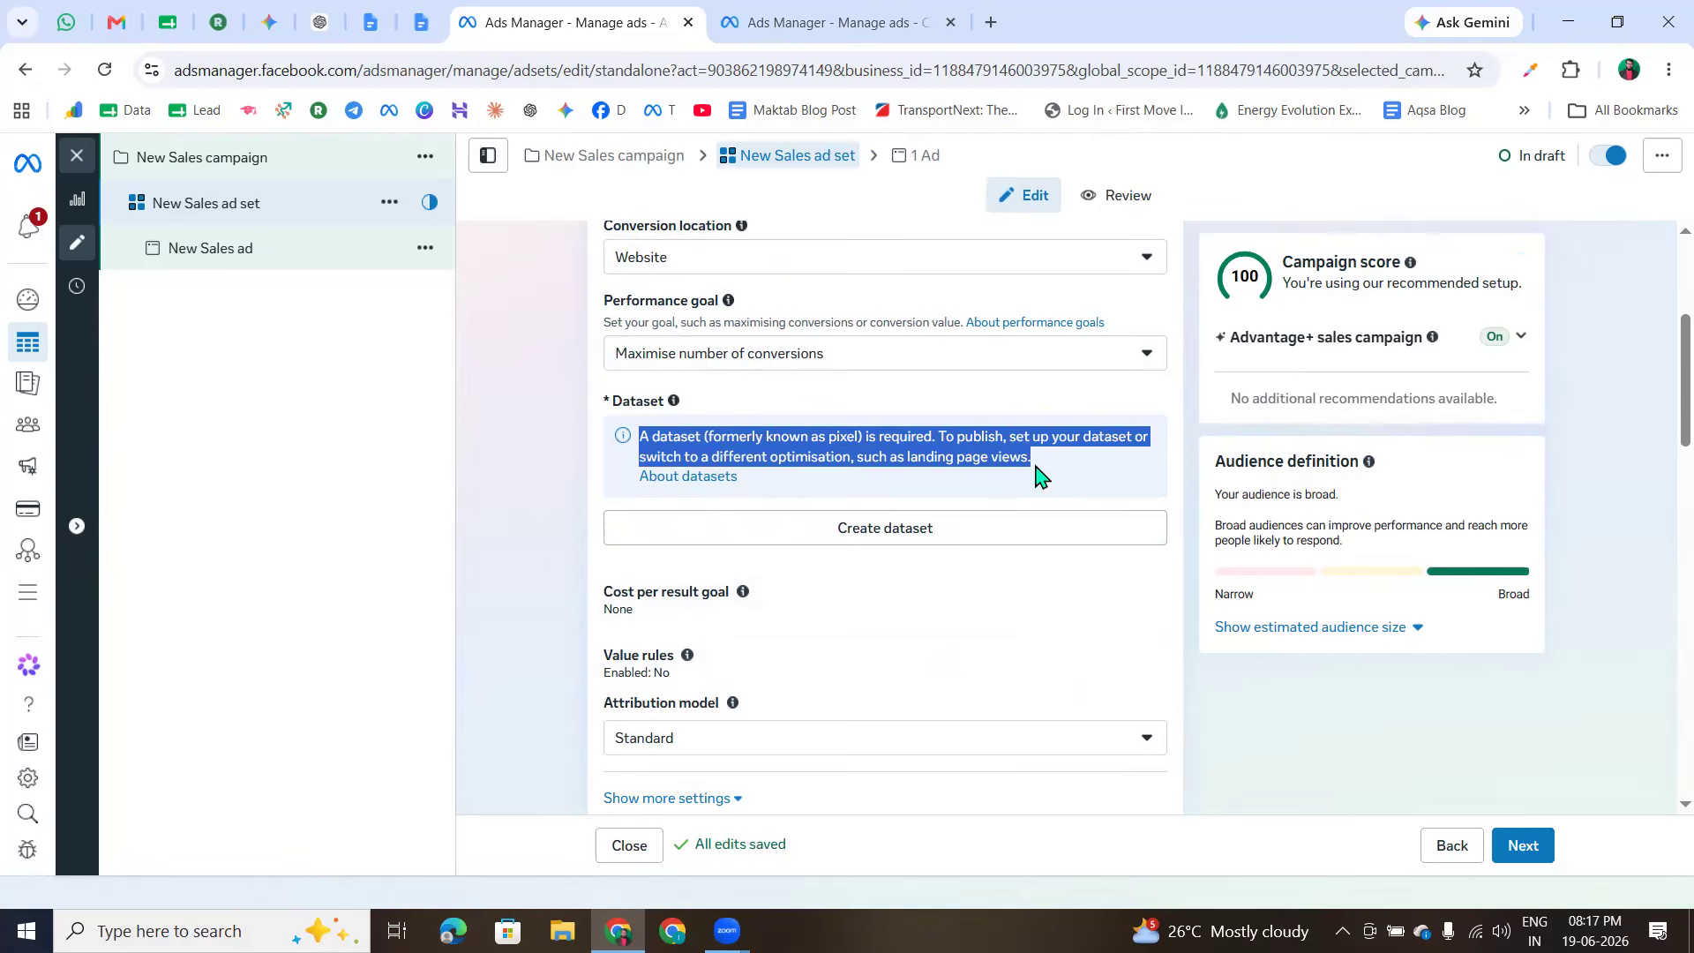
click(535, 552)
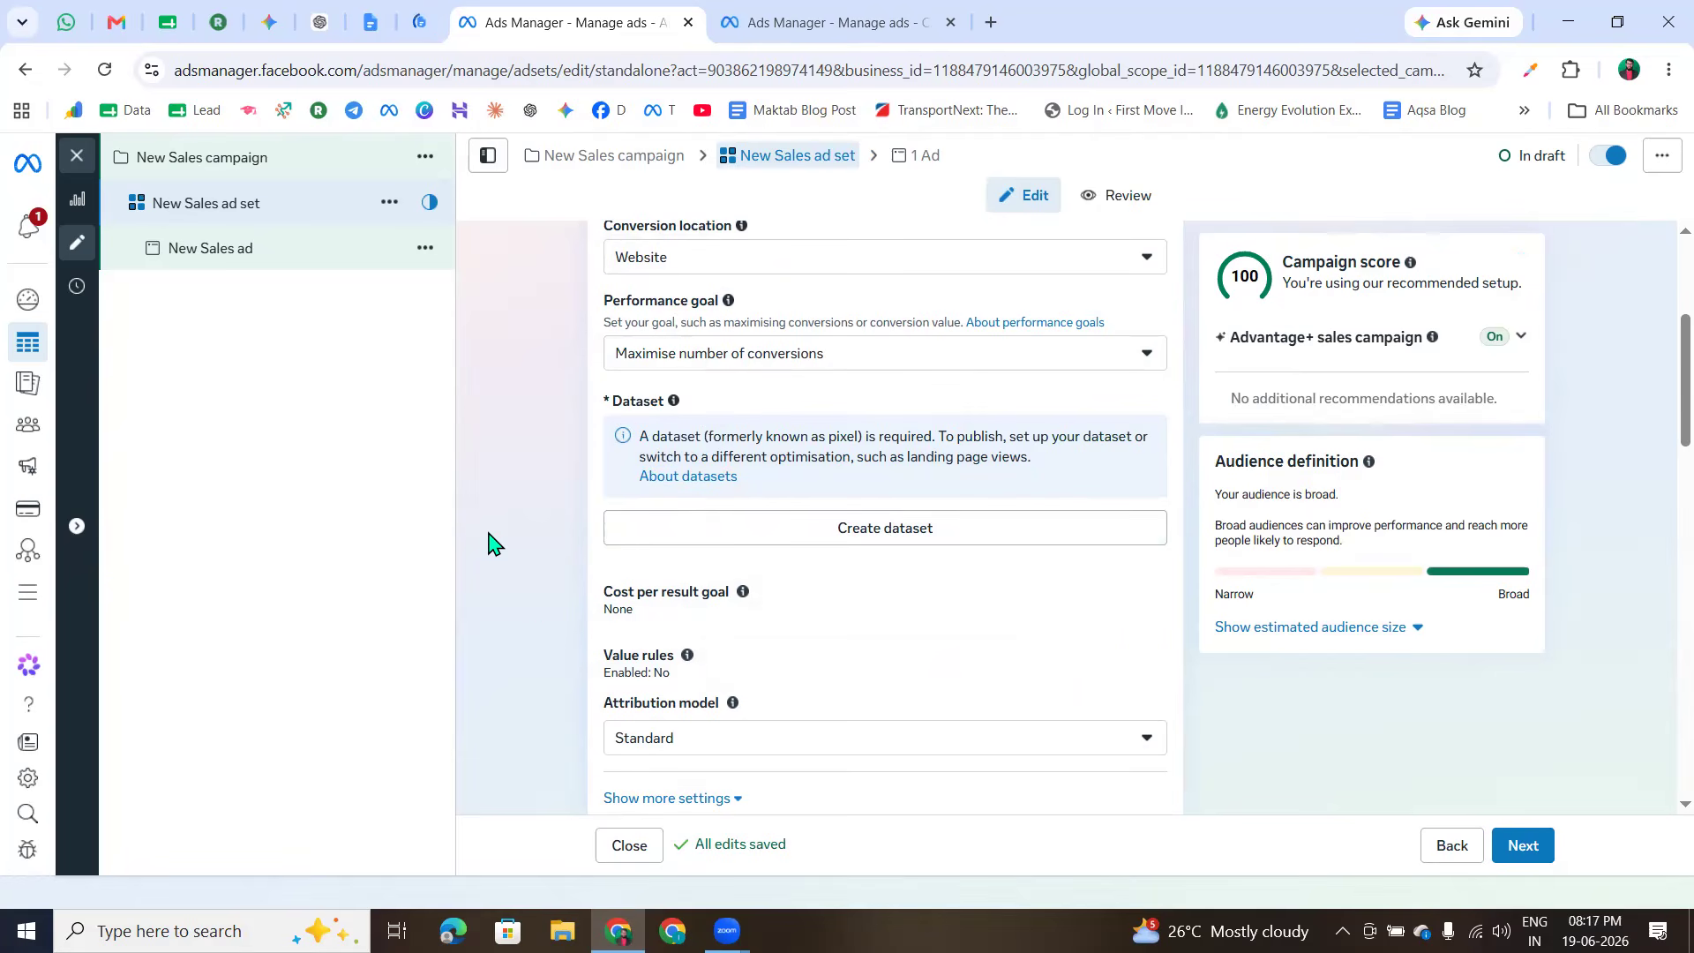
drag(614, 403, 660, 406)
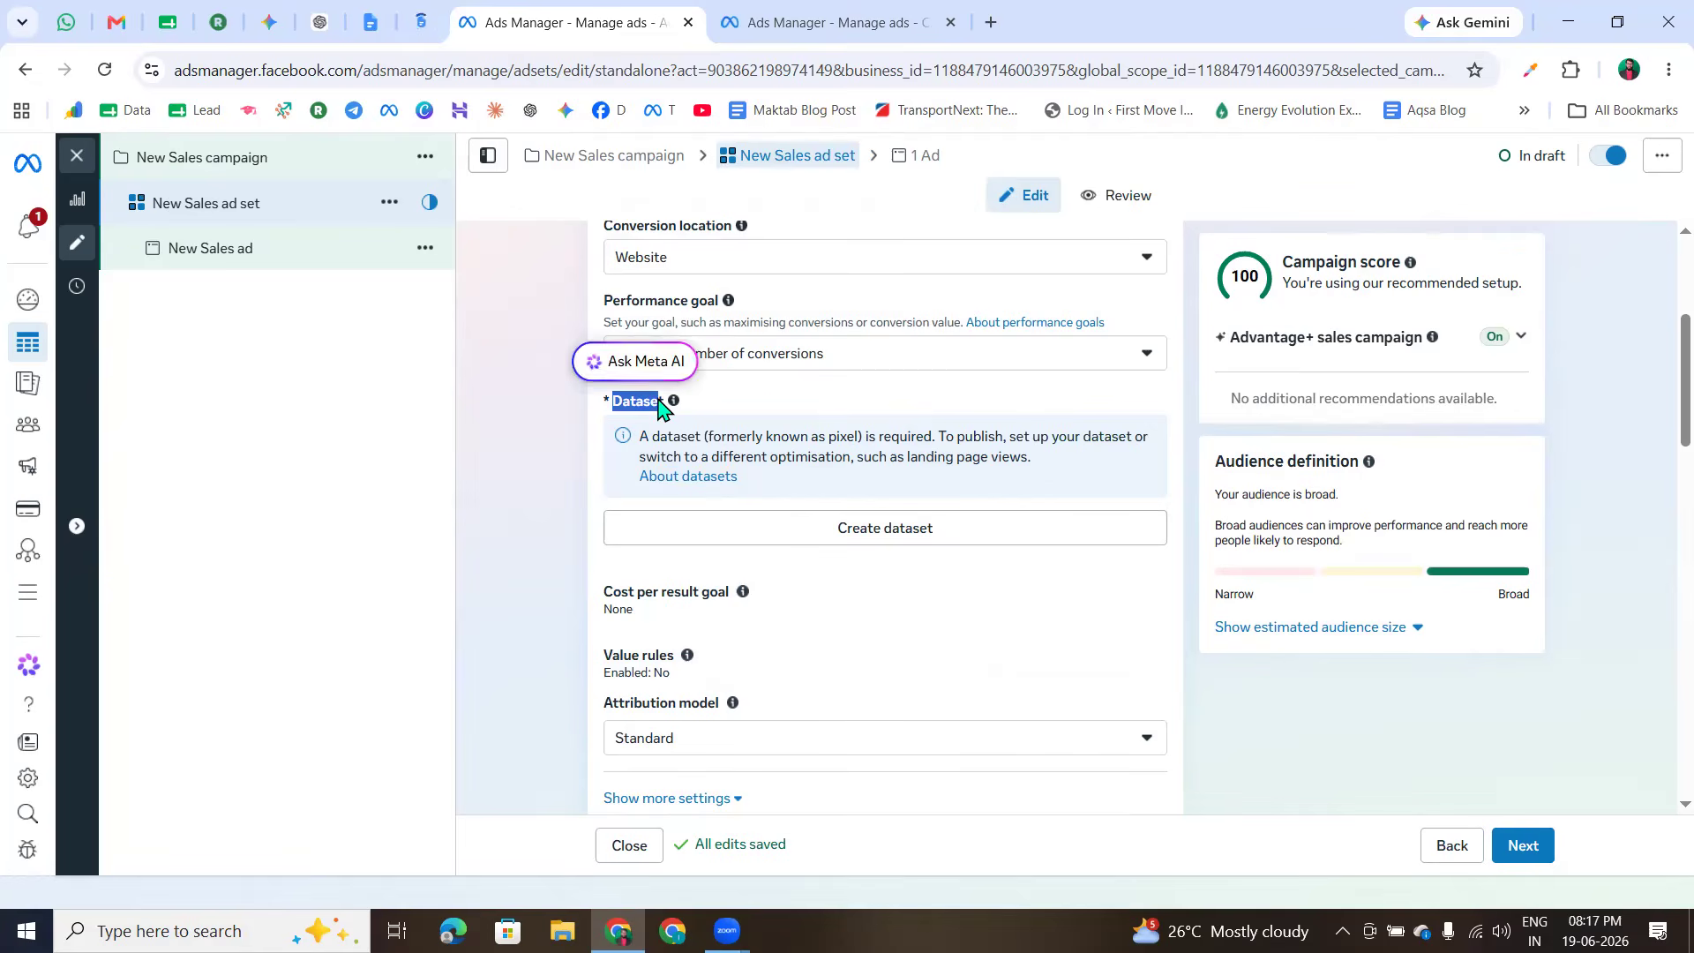
click(803, 408)
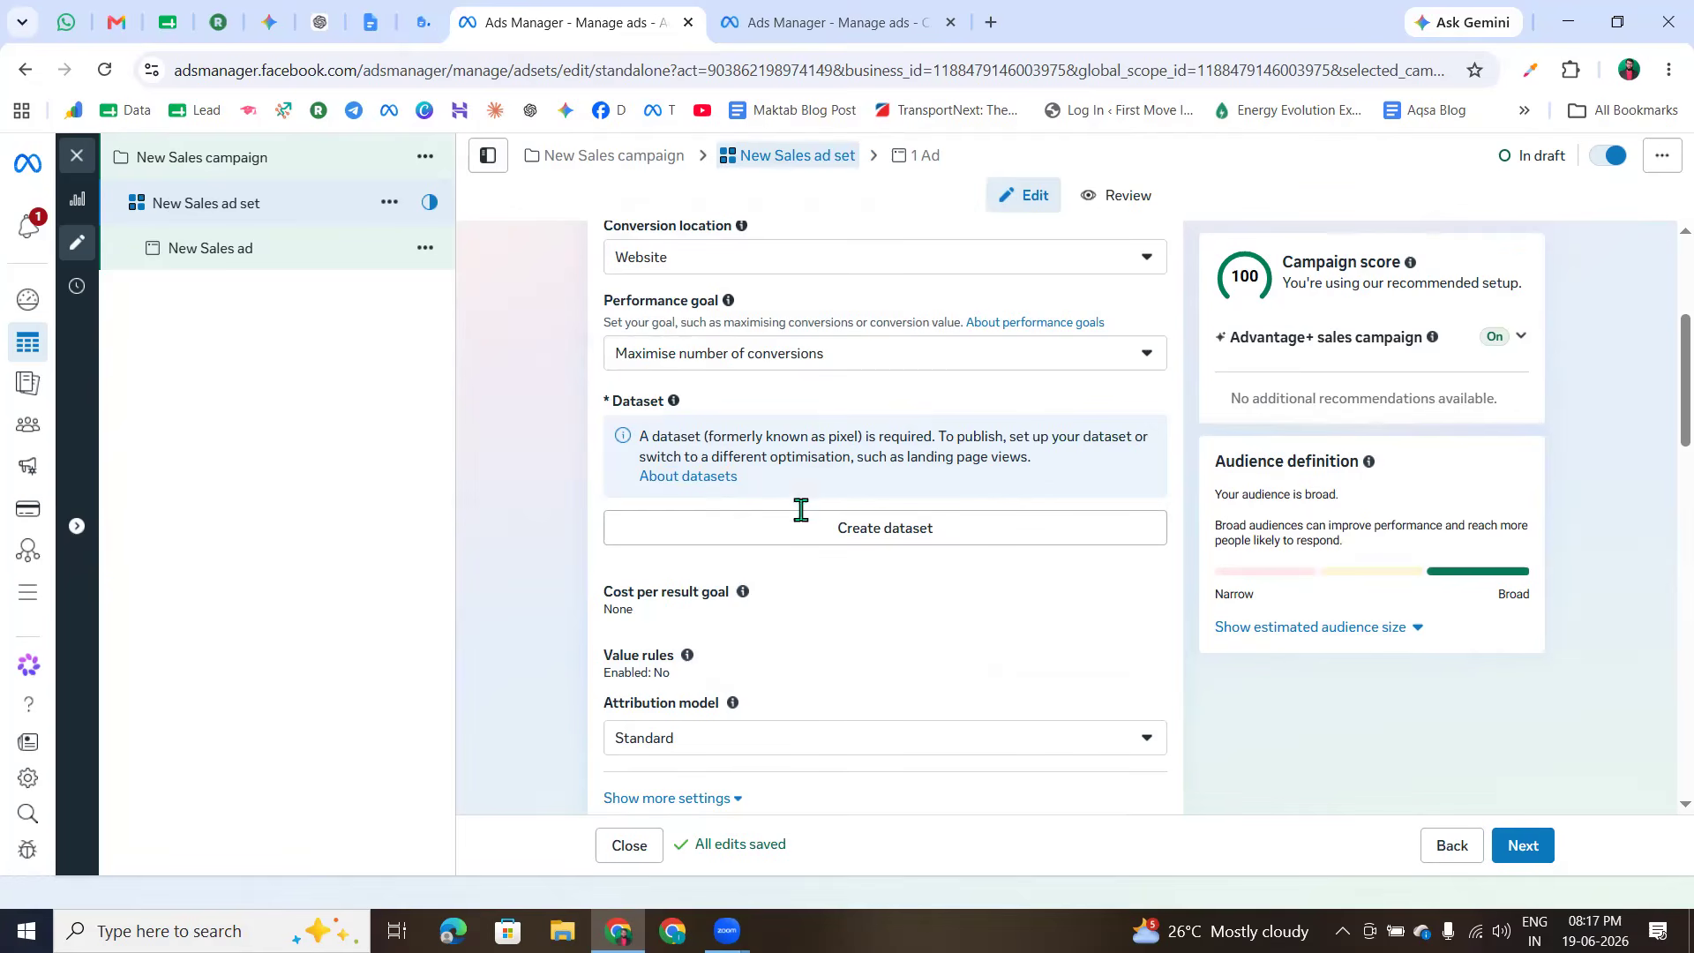
- Begin creating a new dataset for the ad set and name it New Demo
click(891, 529)
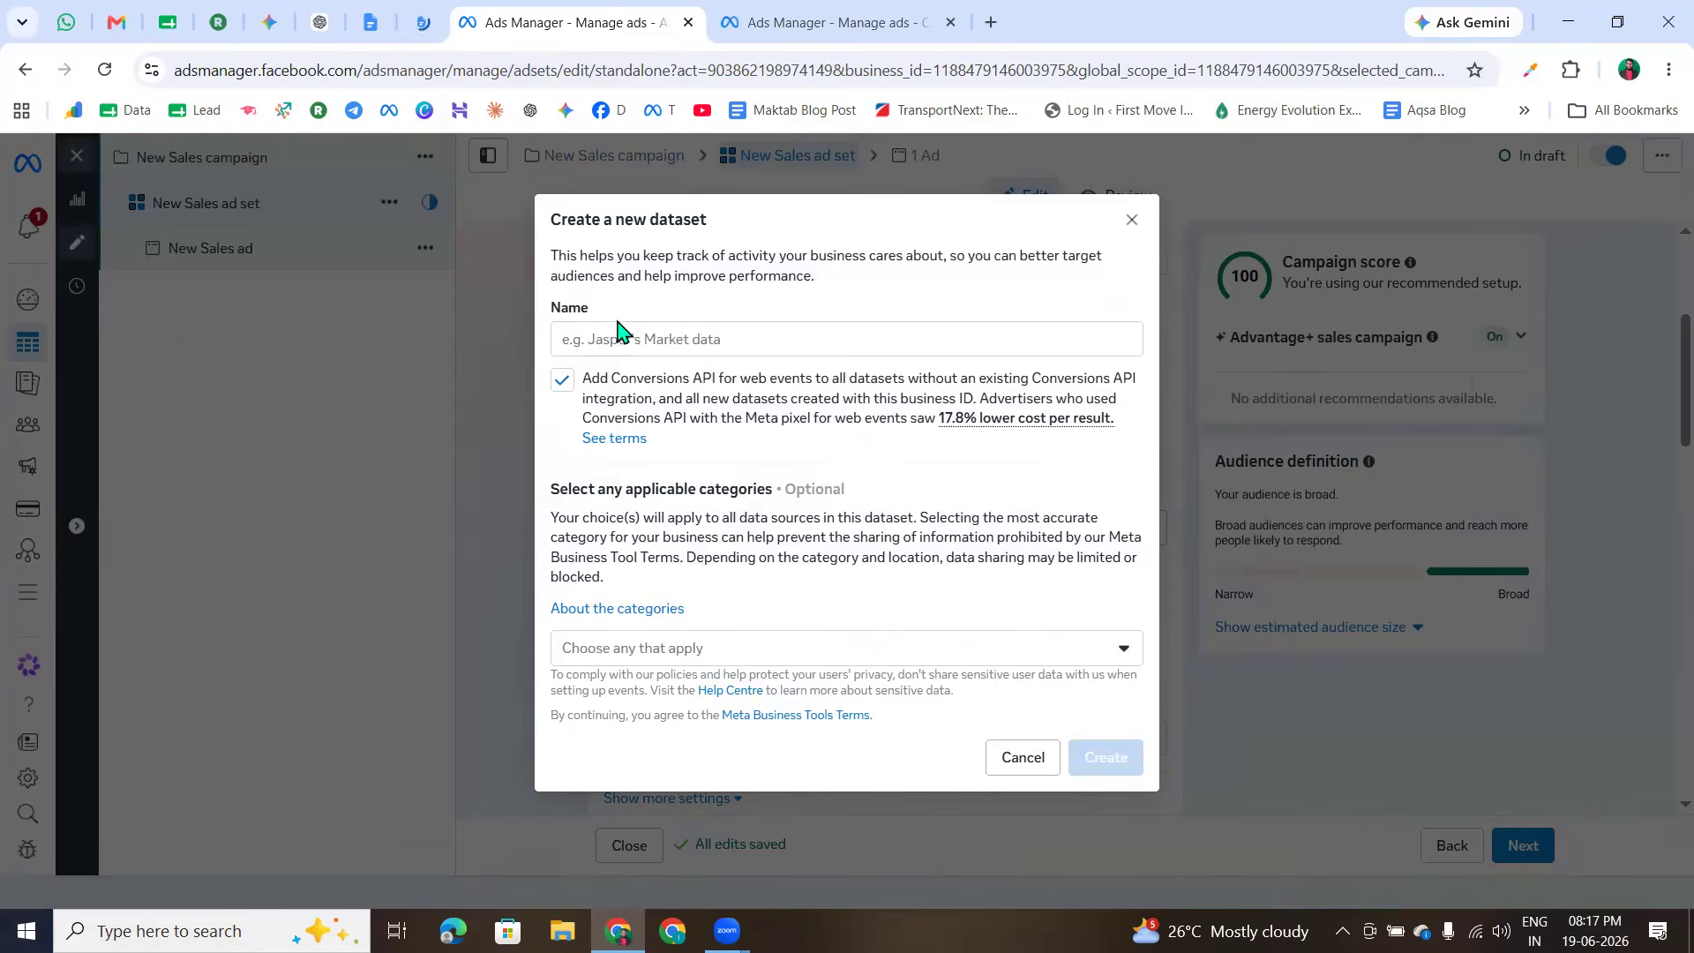
click(653, 341)
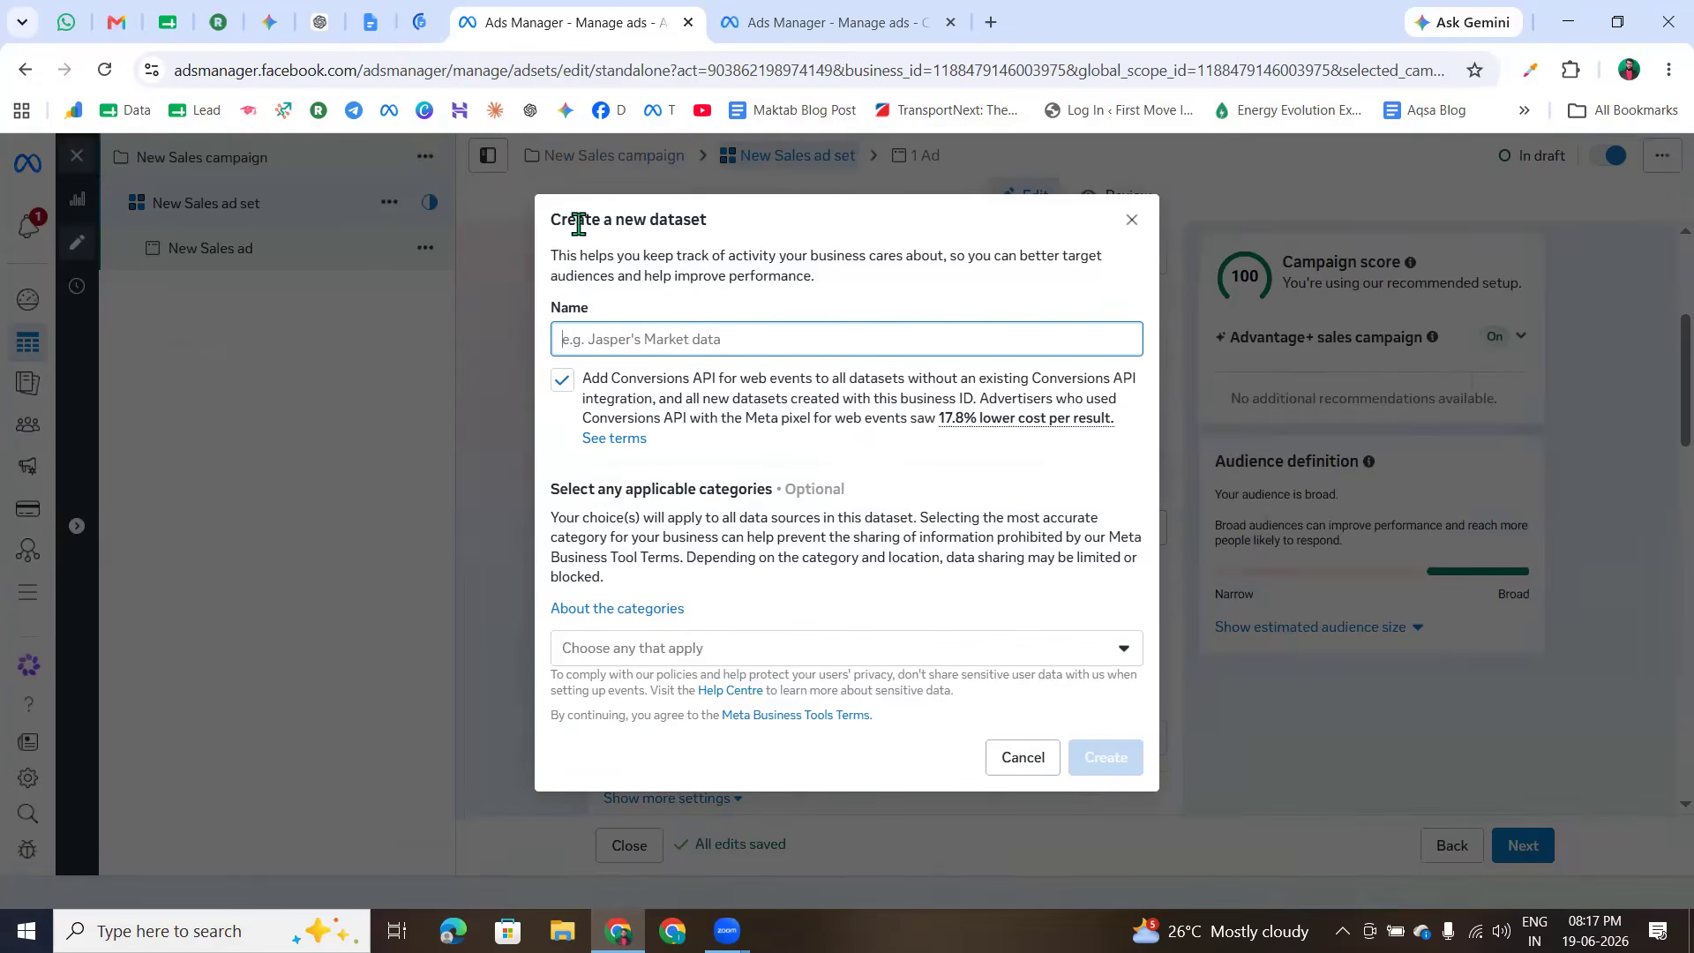
drag(578, 221, 776, 233)
click(776, 233)
click(719, 343)
text(New Demo)
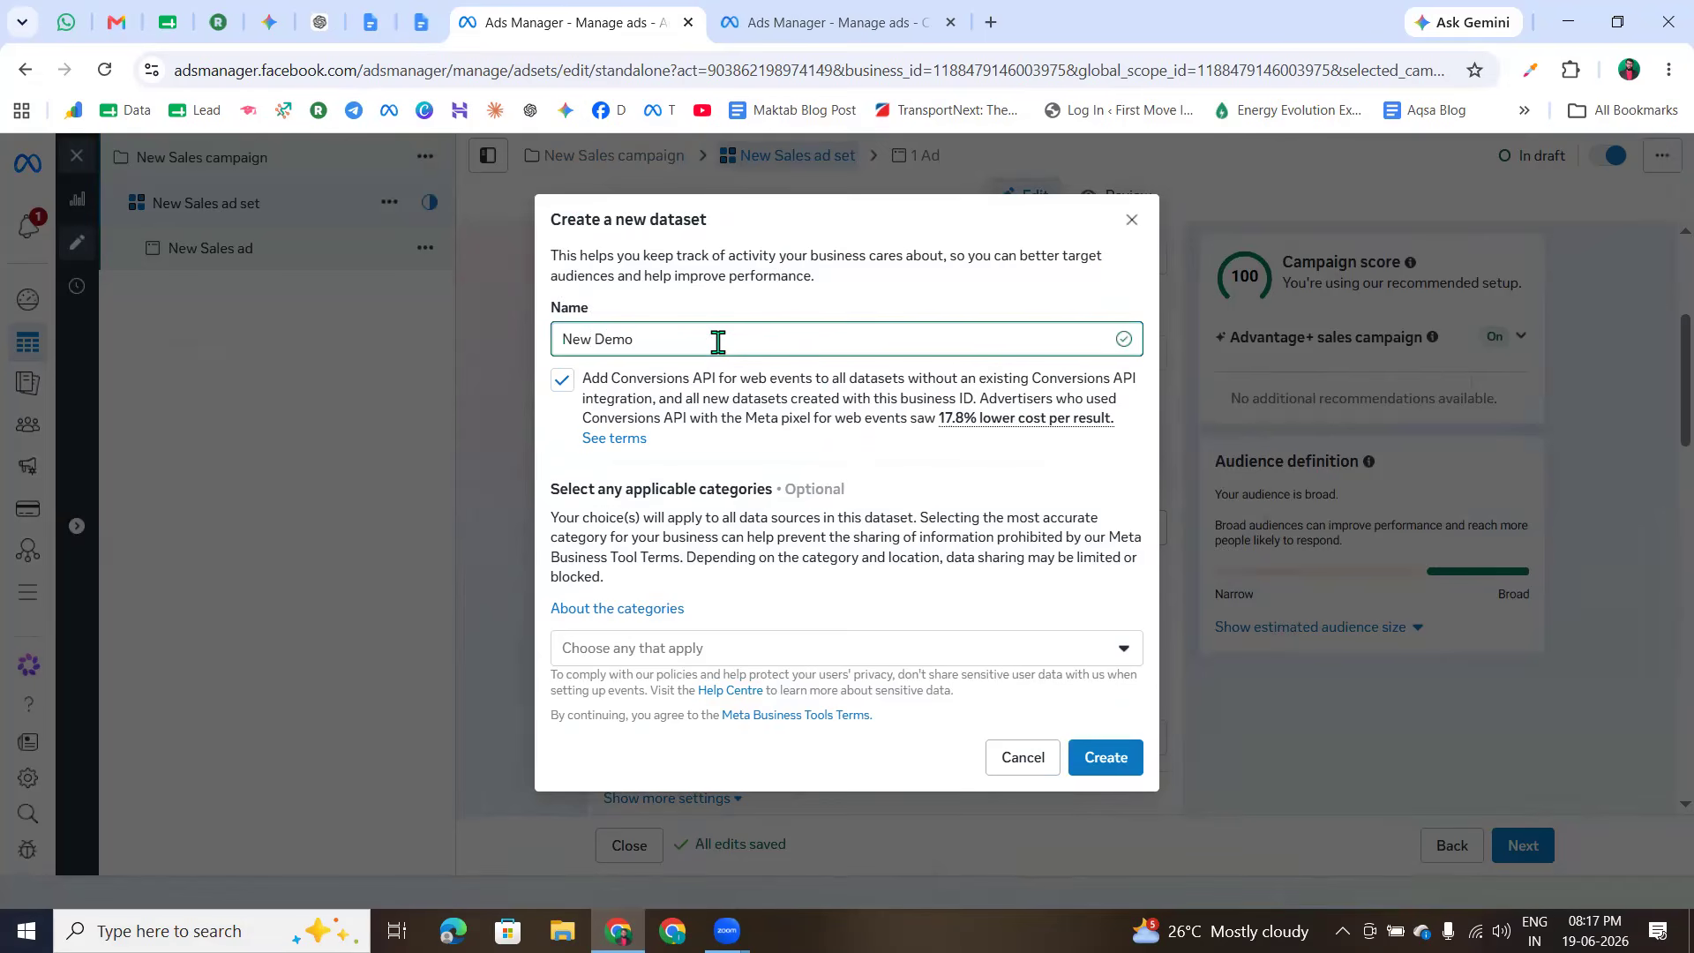
triple_click(624, 339)
click(650, 339)
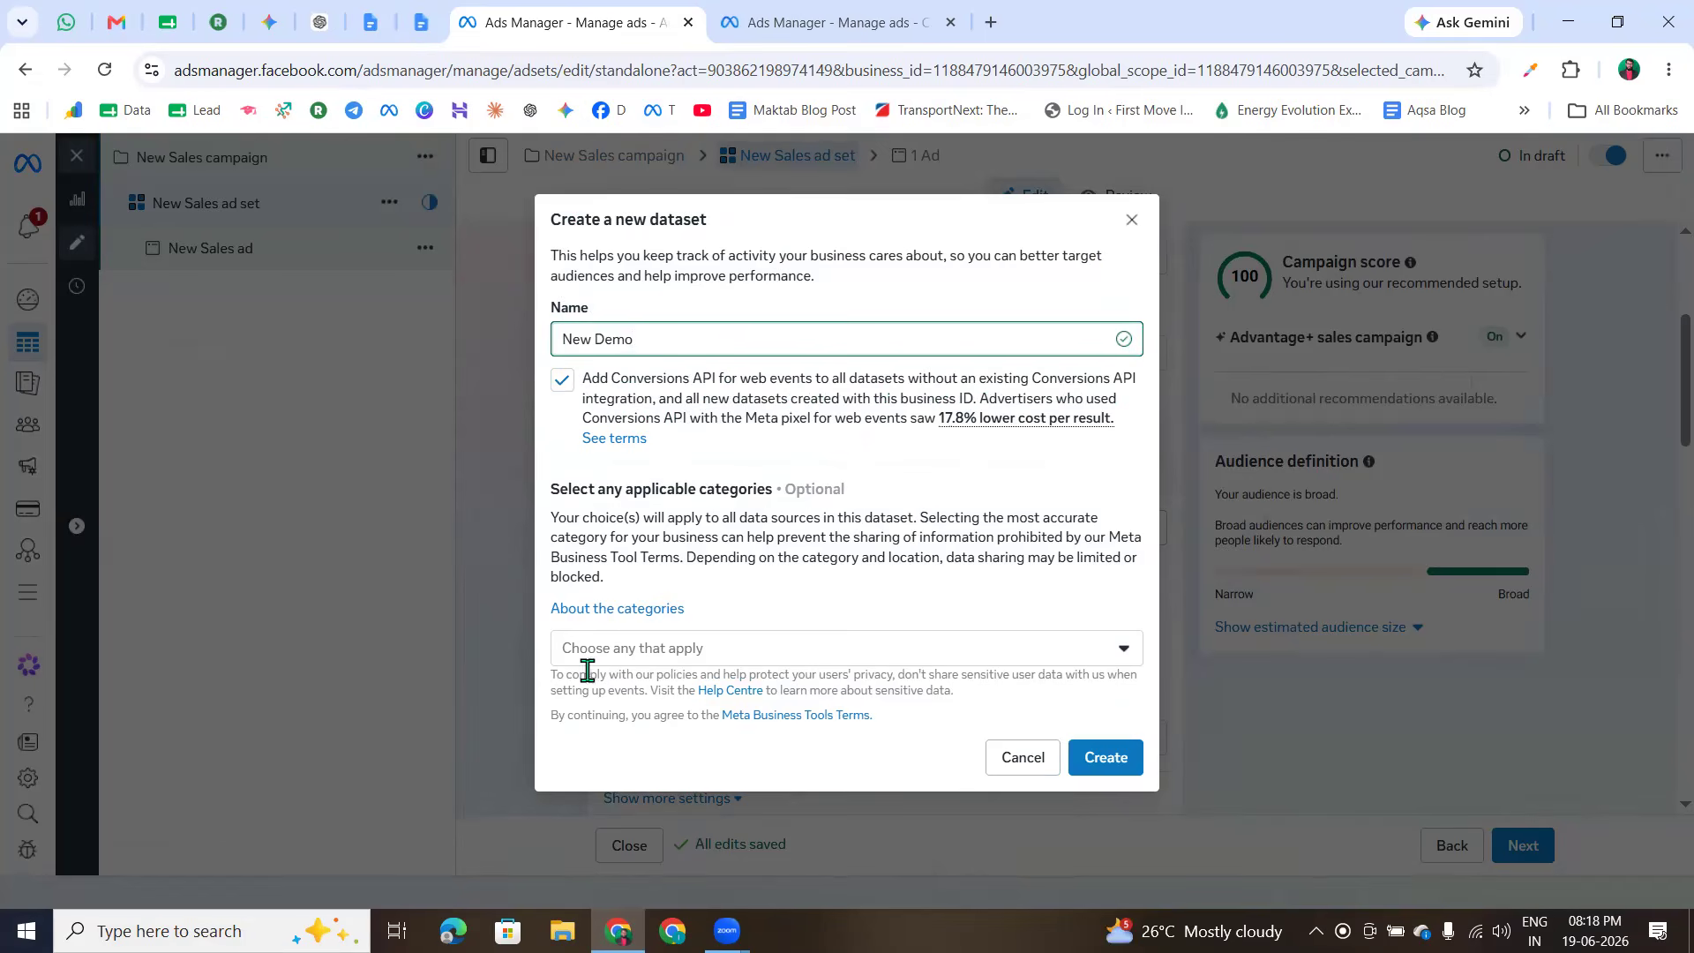
- Review the data-source categories offered for the new dataset and close the dataset dialog
click(628, 653)
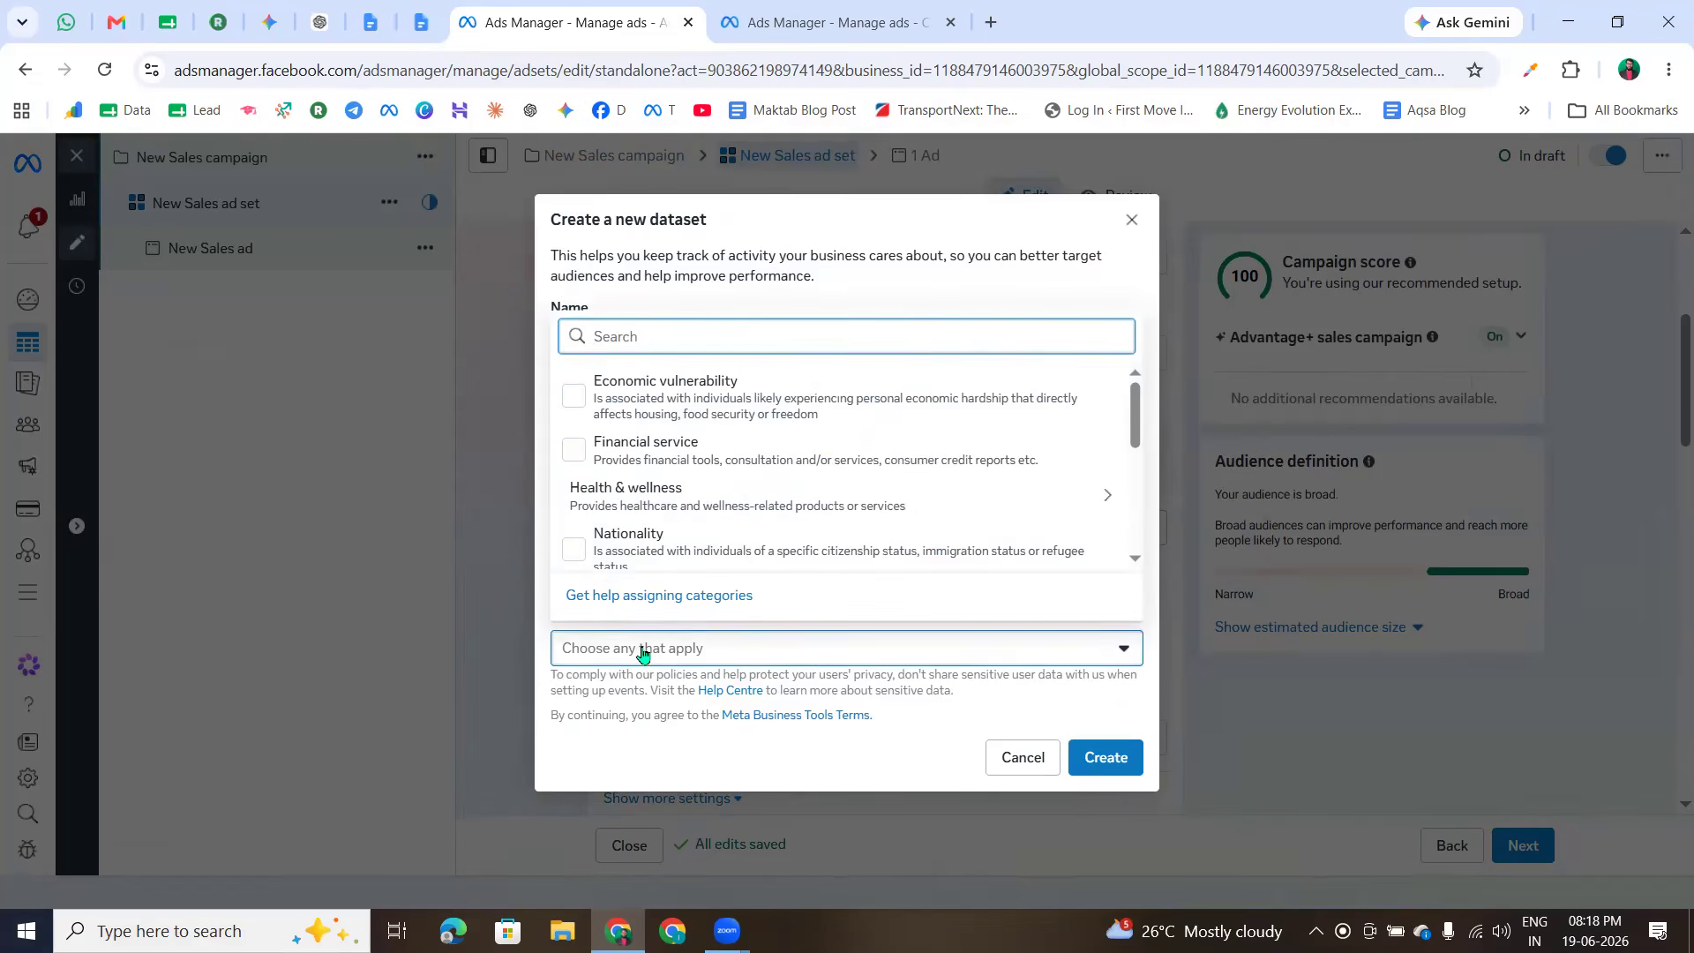
click(641, 653)
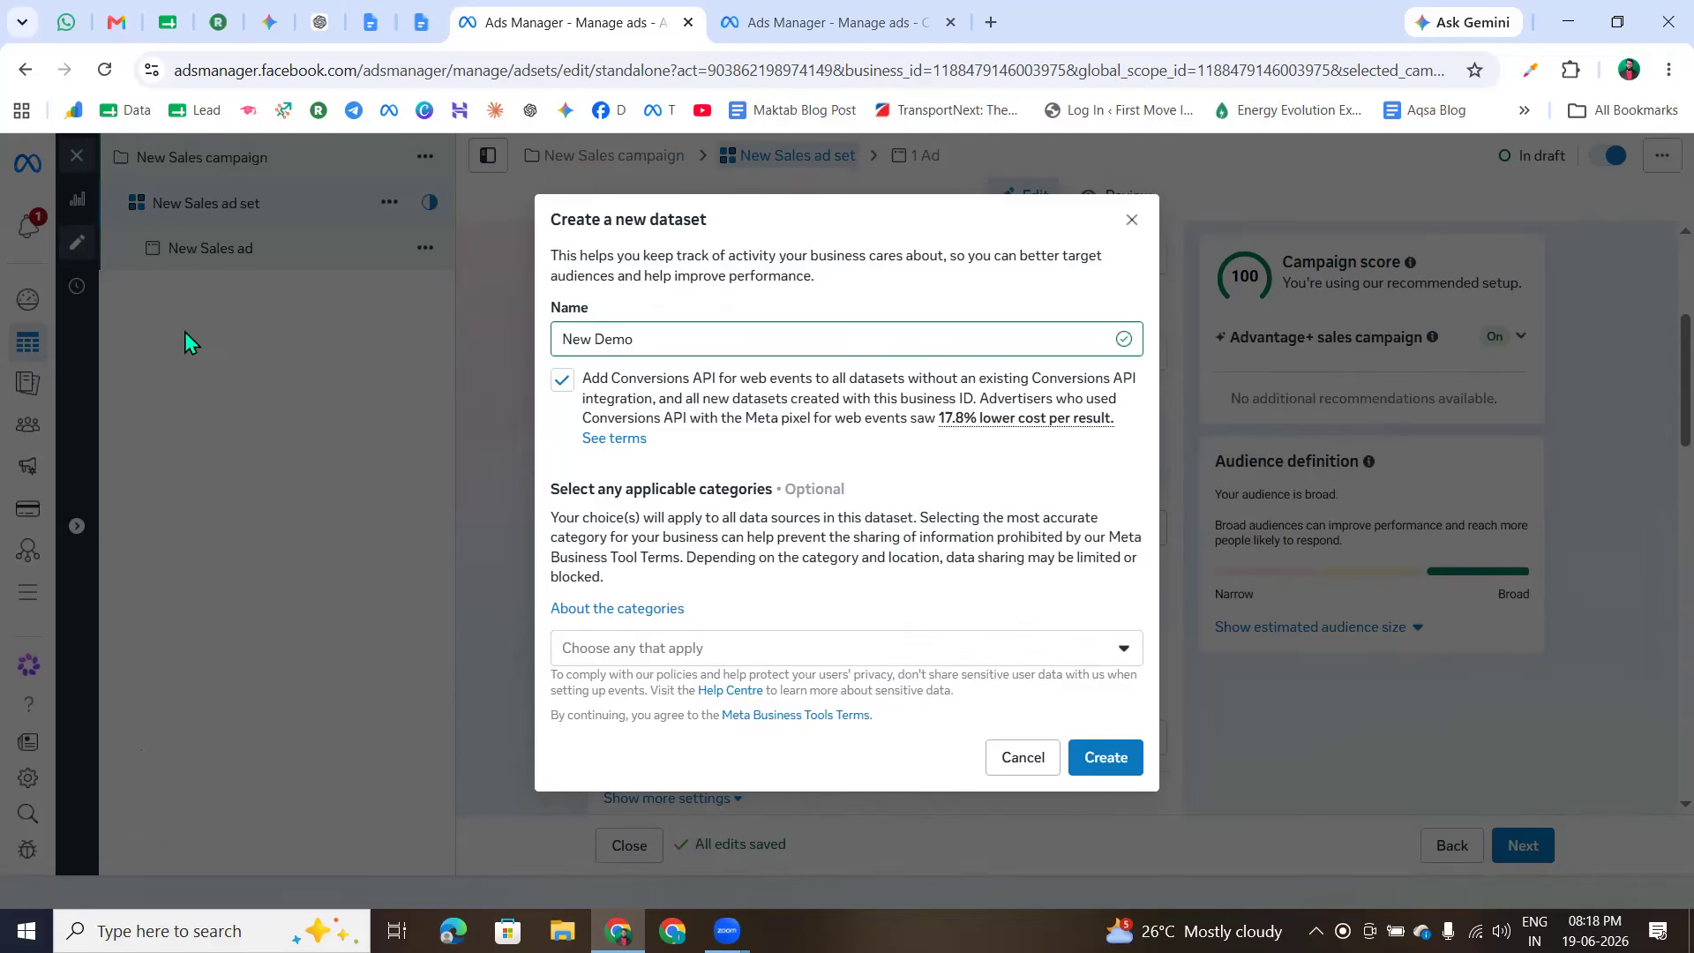
mouse_move(1091, 591)
mouse_down()
mouse_move(935, 757)
mouse_move(565, 622)
mouse_up()
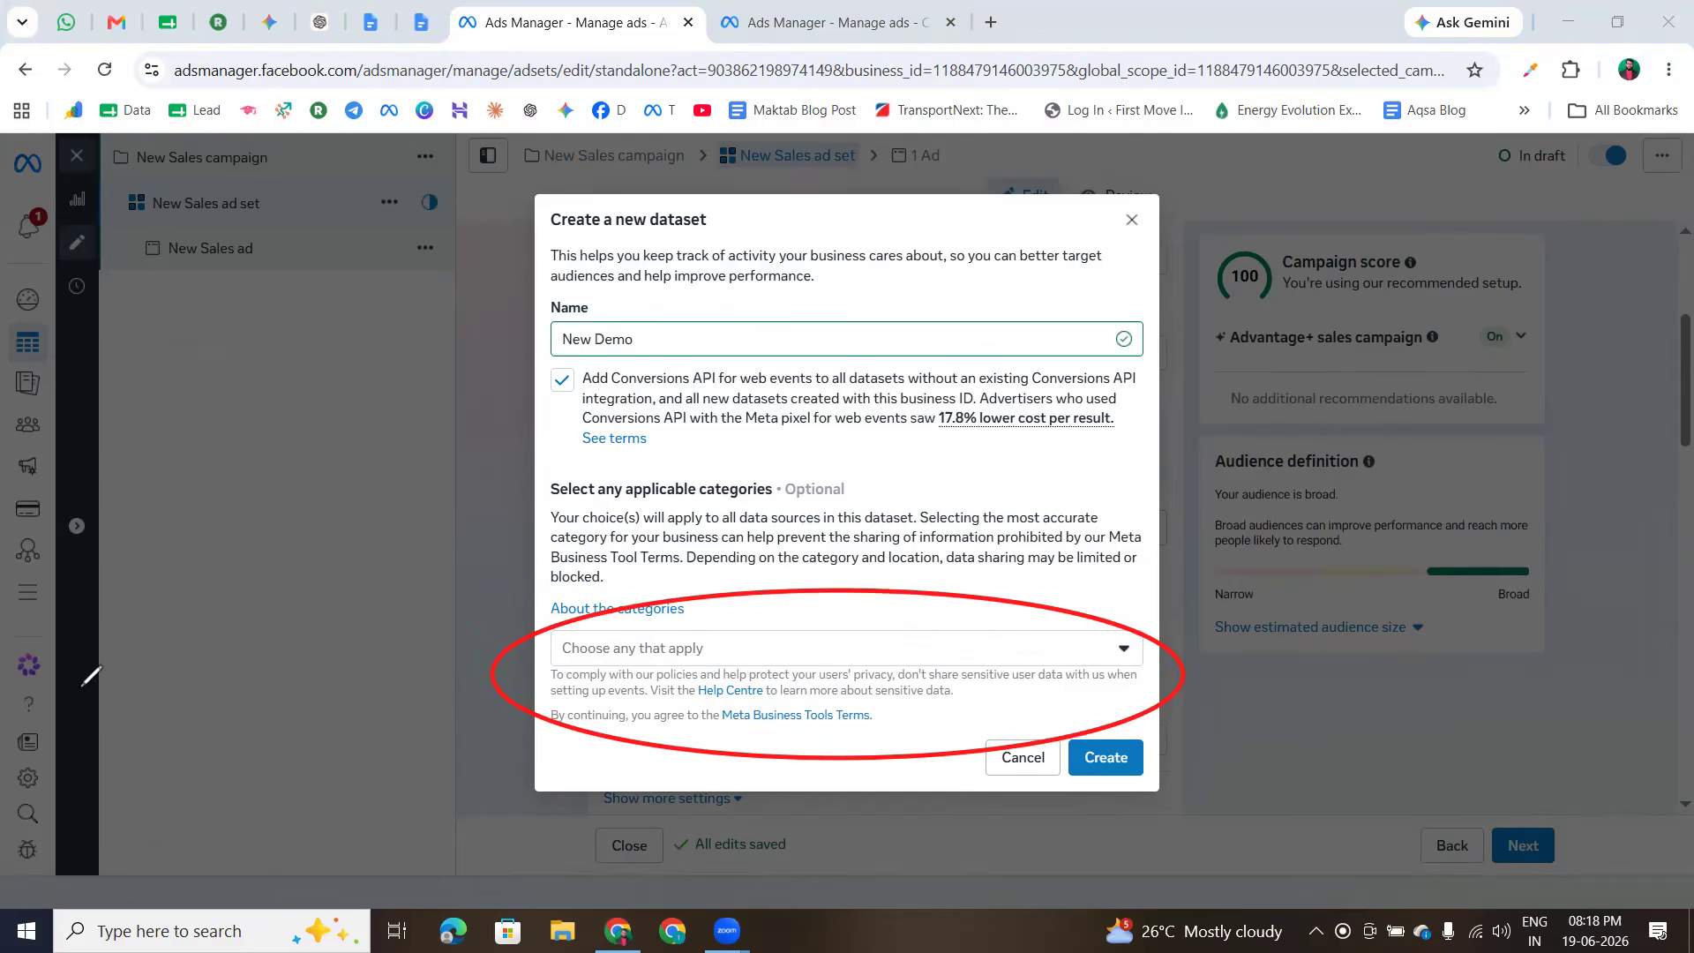
click(677, 650)
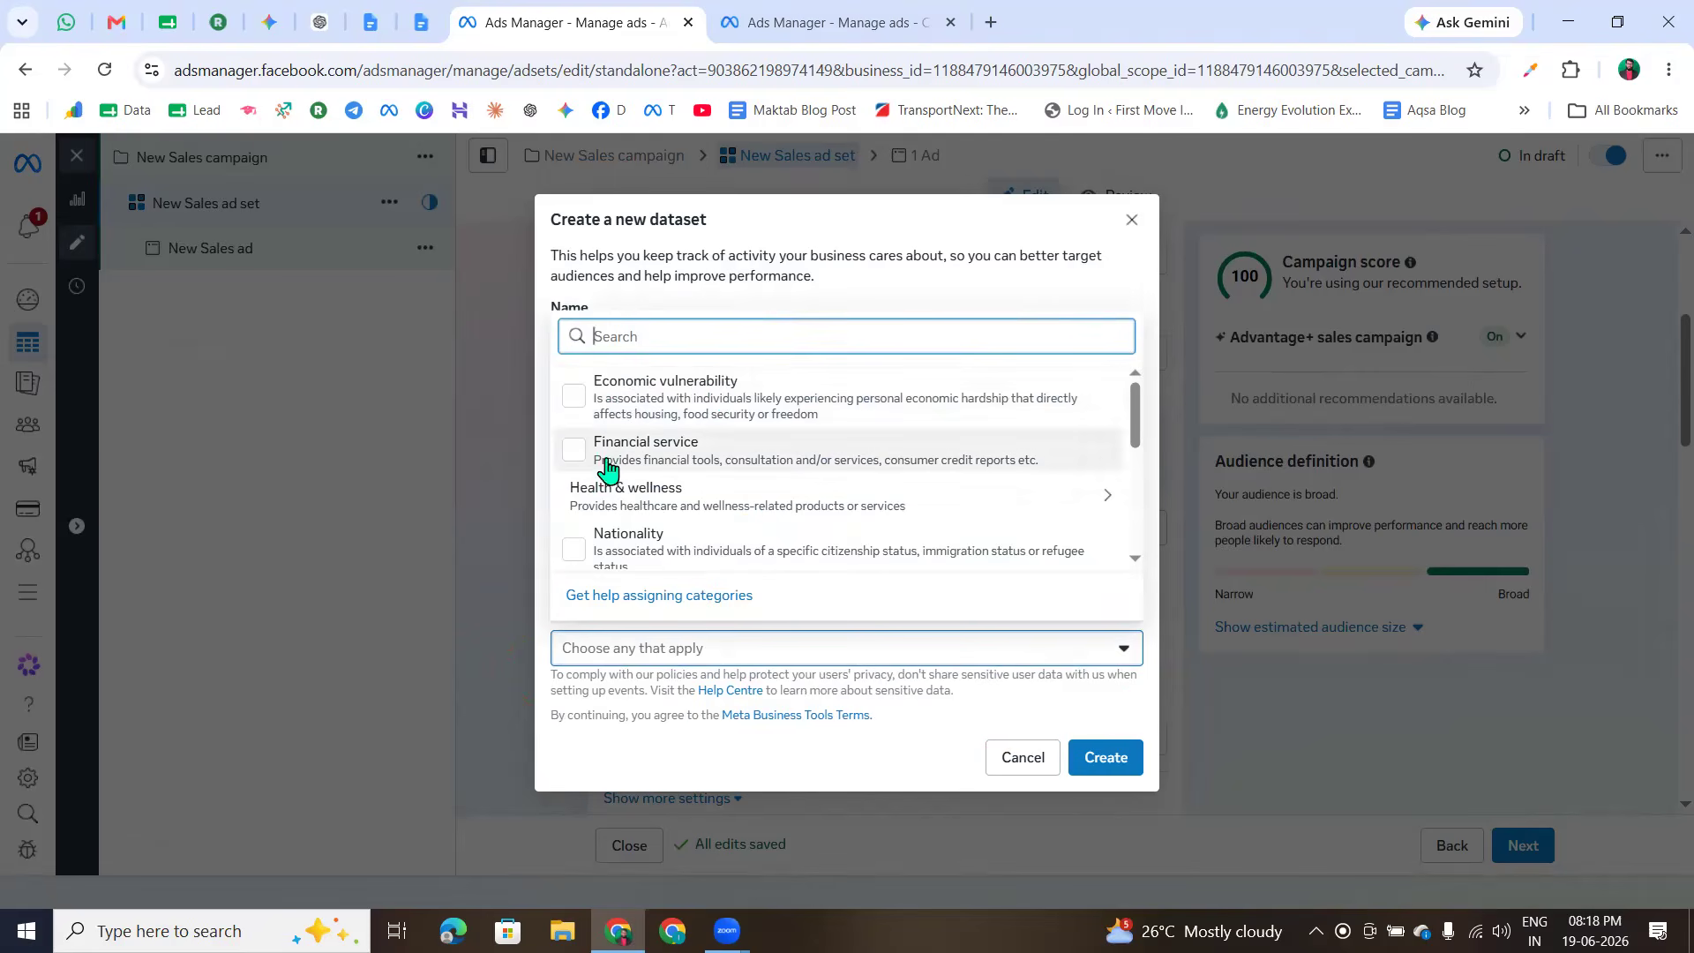
scroll(647, 559, down, 3)
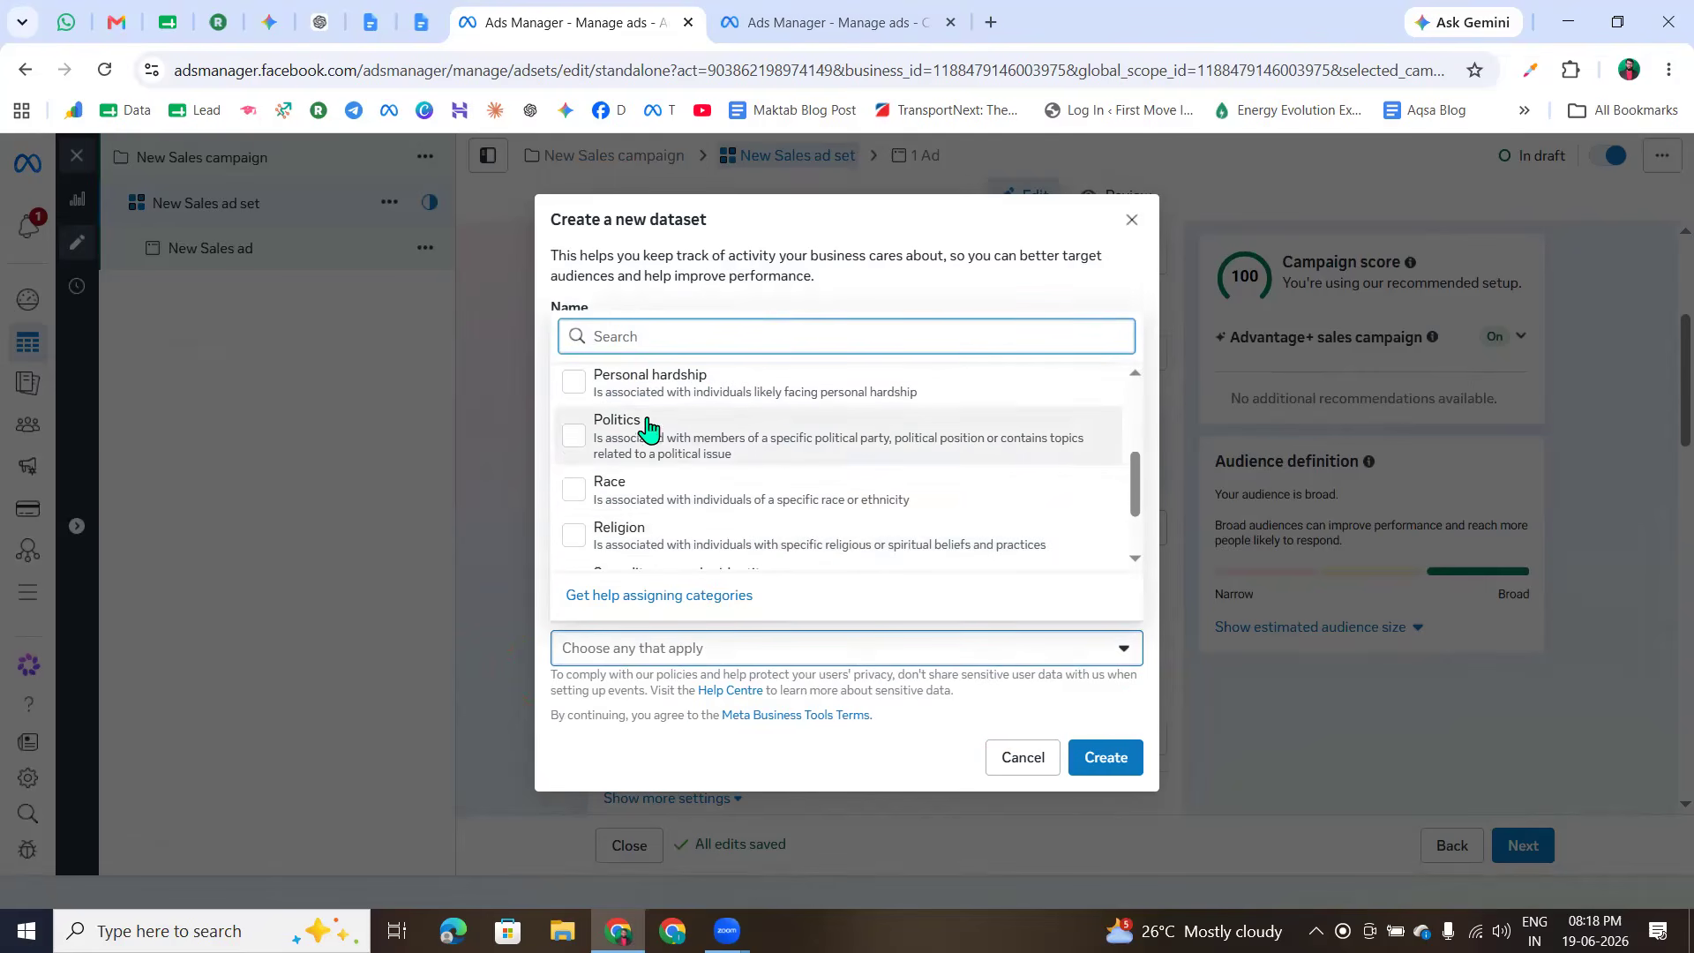
scroll(684, 521, down, 2)
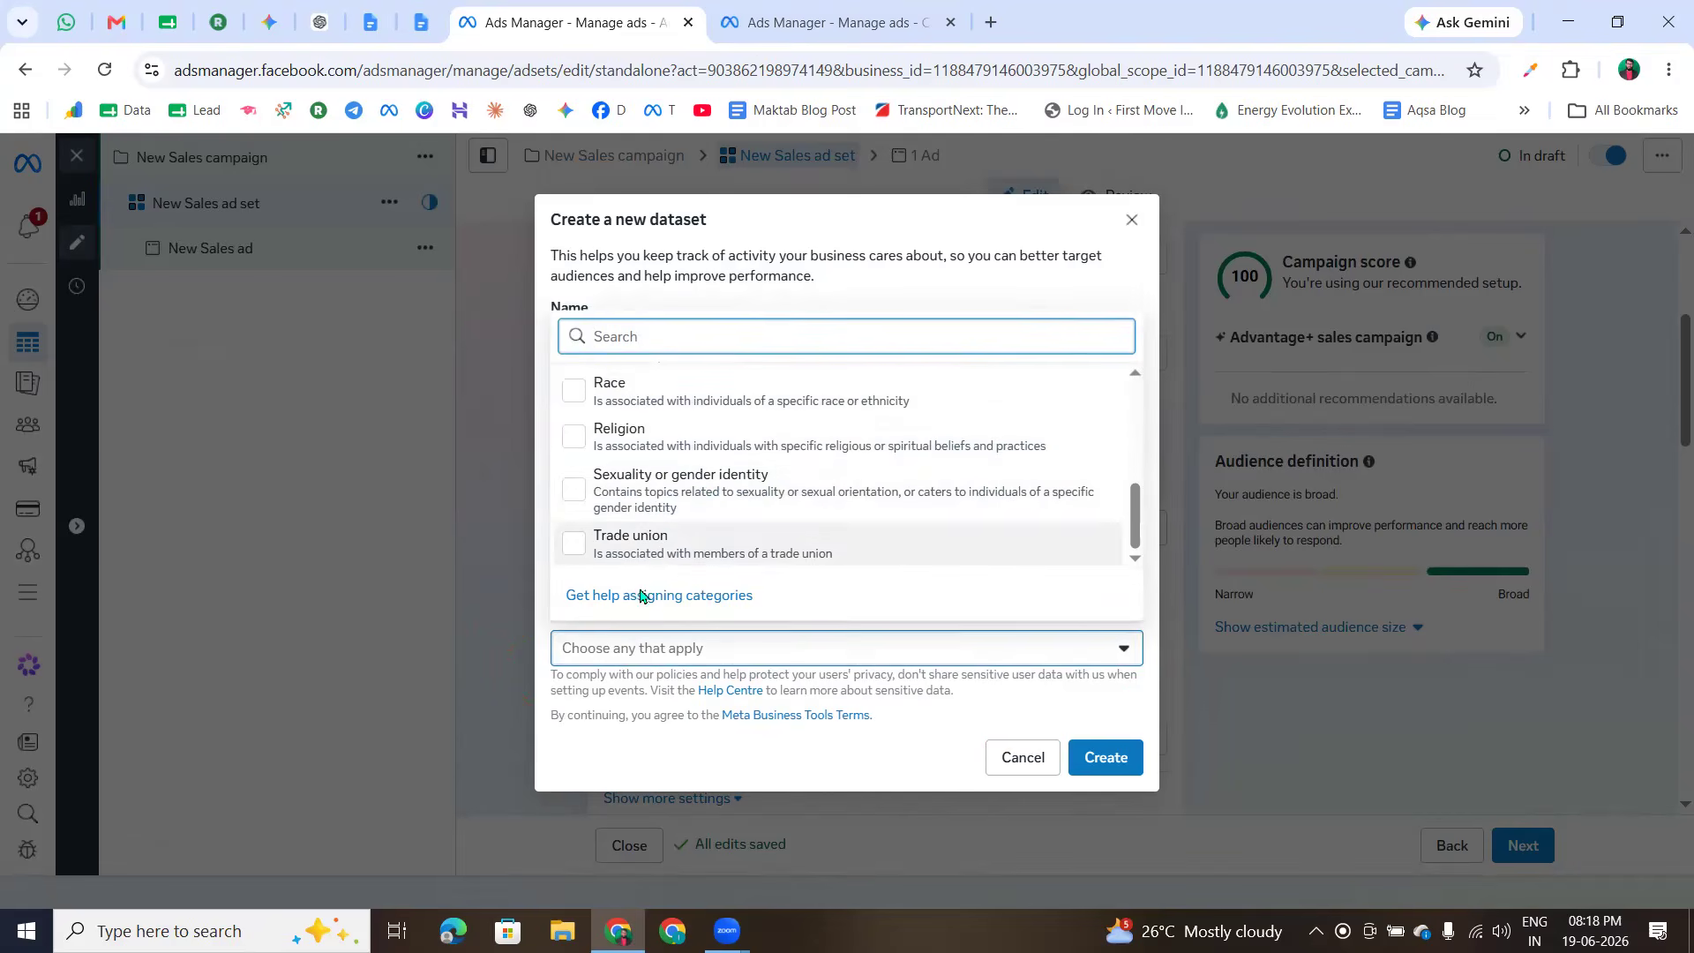
key(Escape)
key(Escape)
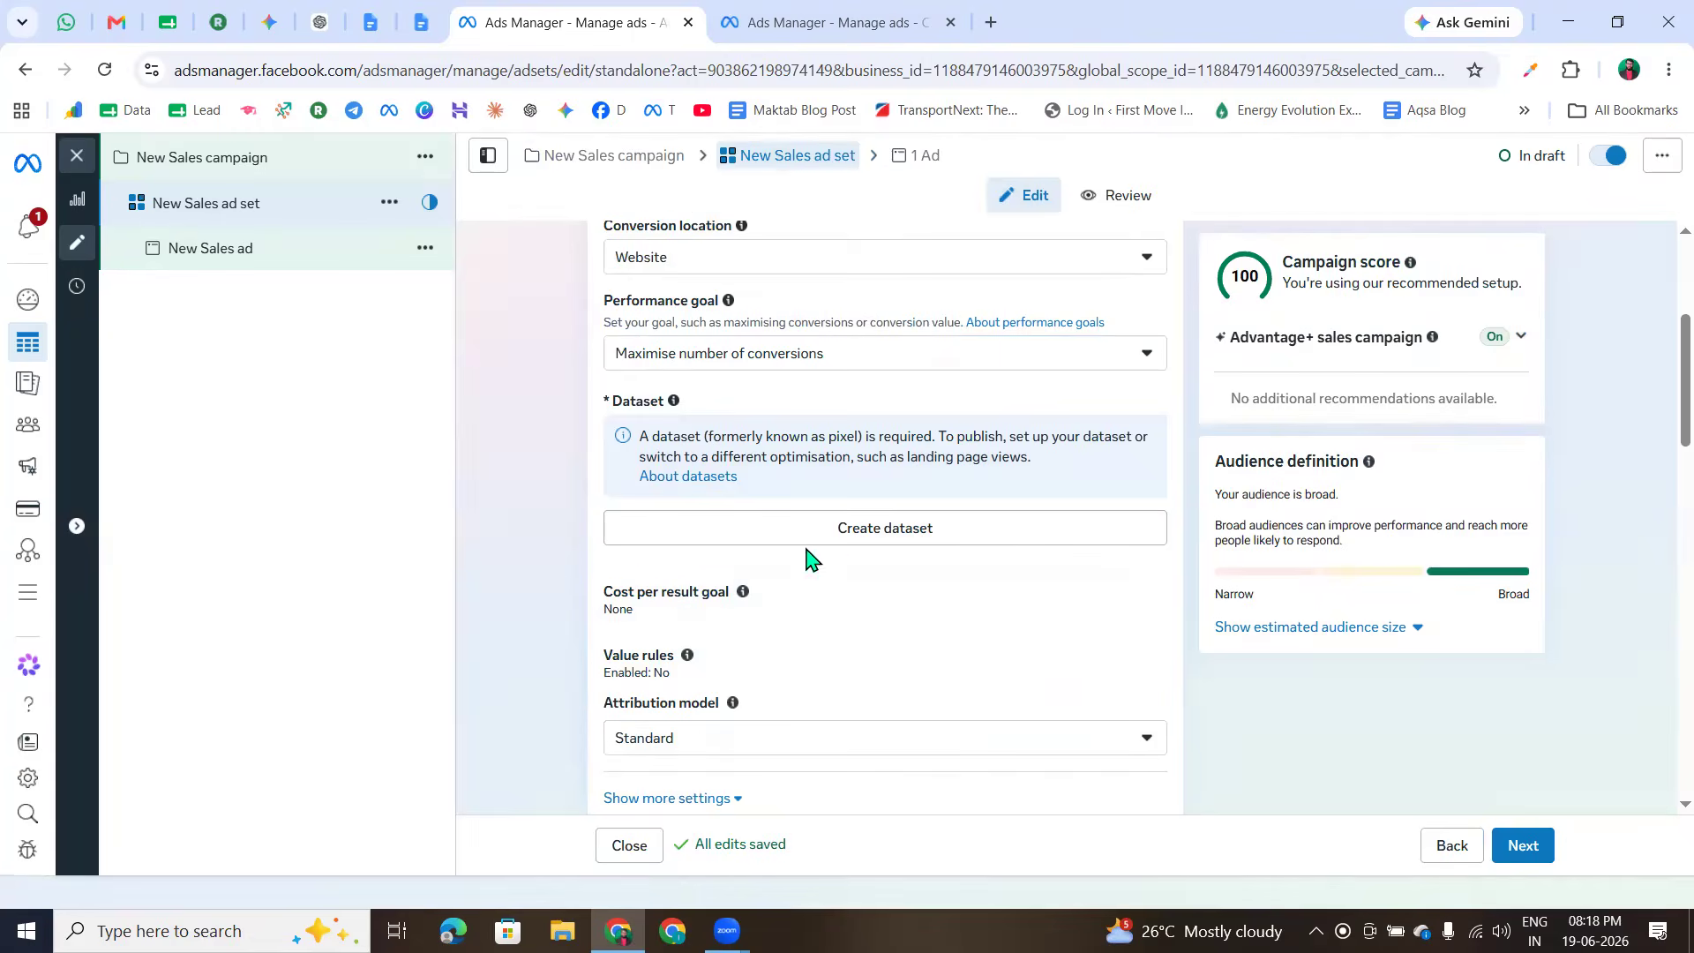
- Create a new dataset named New Demo for the ad set, leaving the optional categories empty
click(832, 533)
click(618, 338)
text(Nwew)
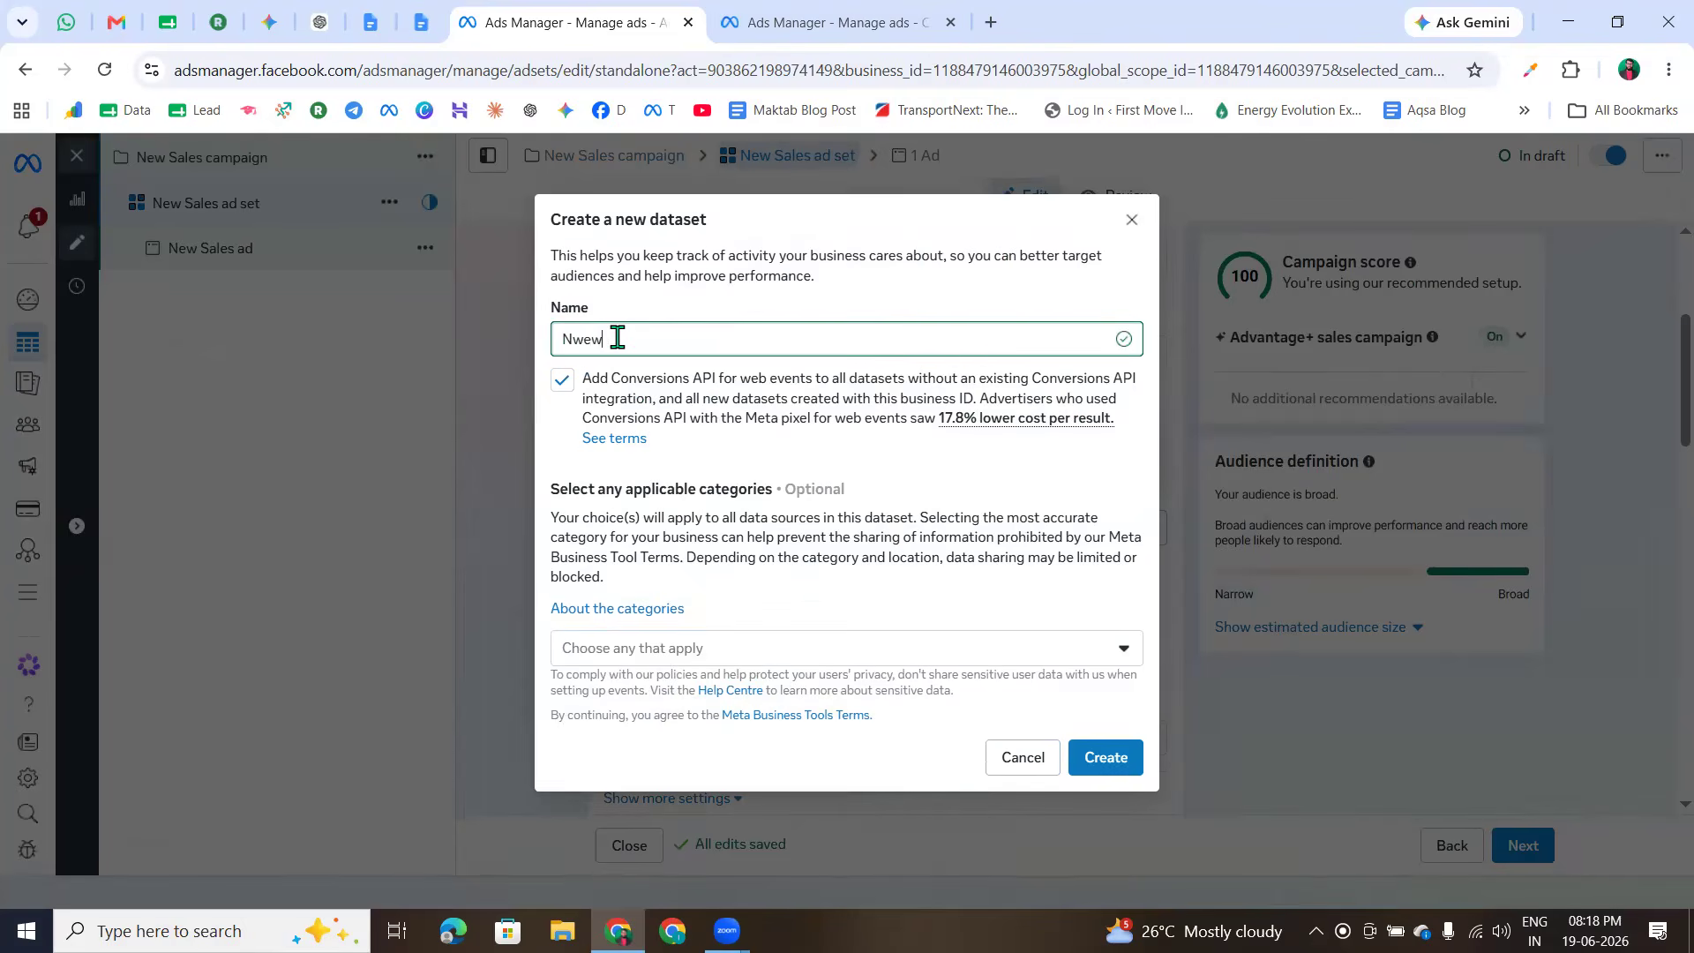
key(BackSpace)
key(BackSpace)
key(BackSpace)
key(BackSpace)
text(NN)
drag(785, 627, 559, 605)
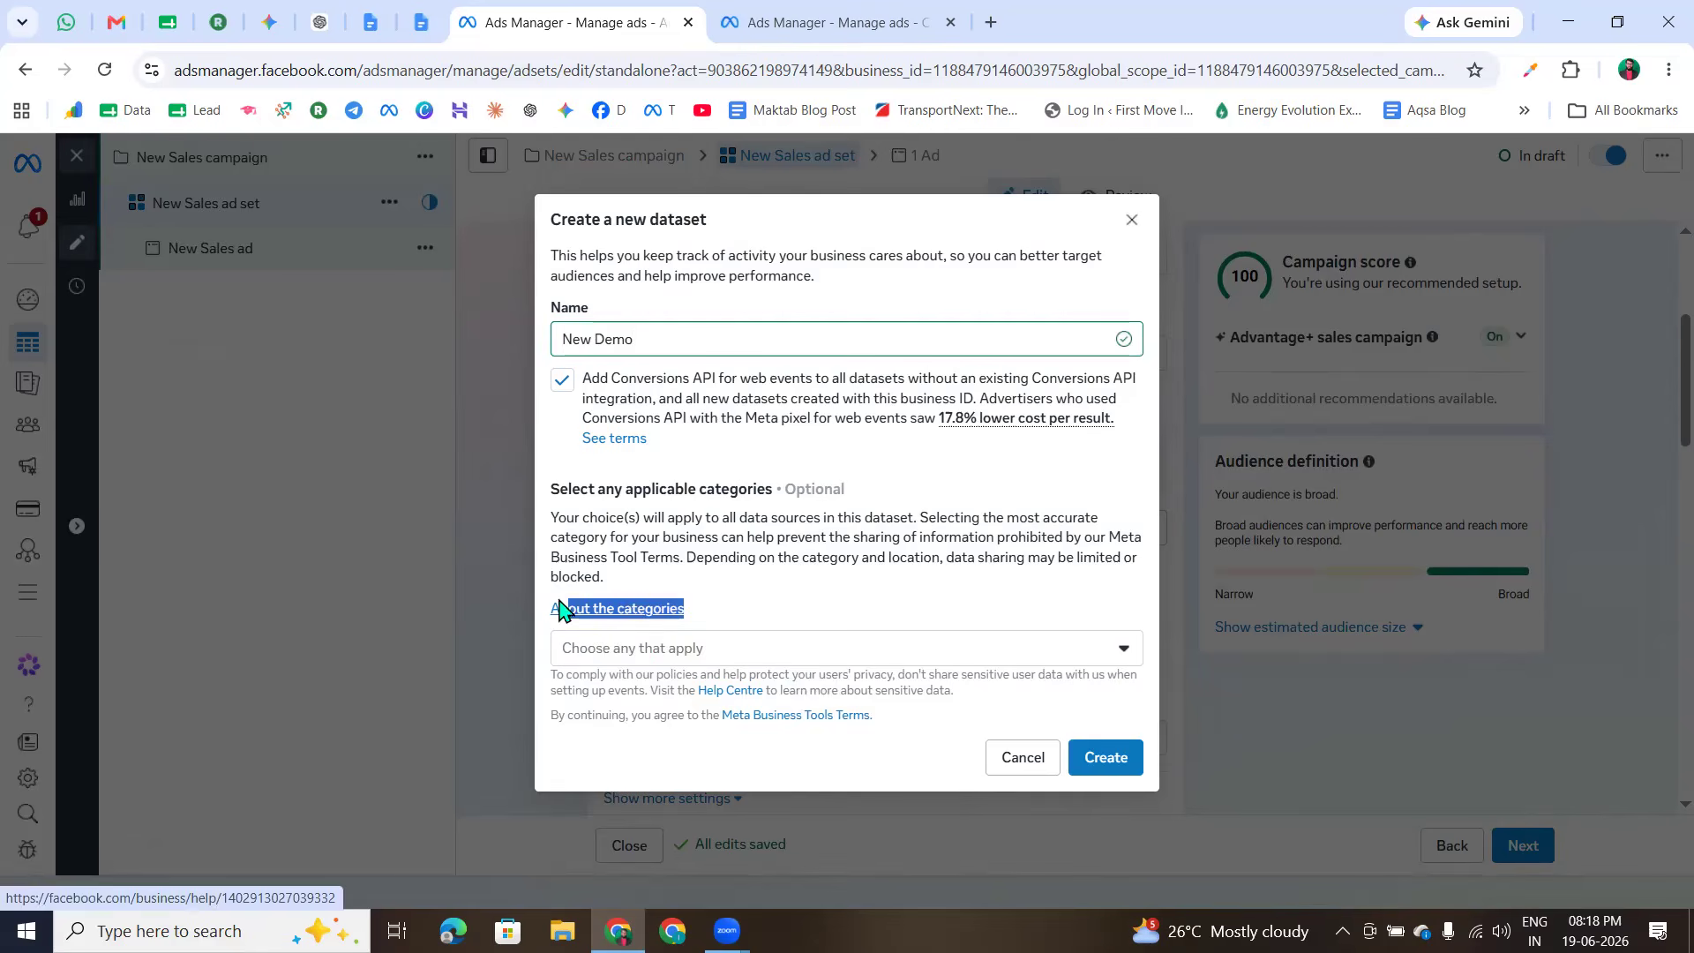
click(853, 589)
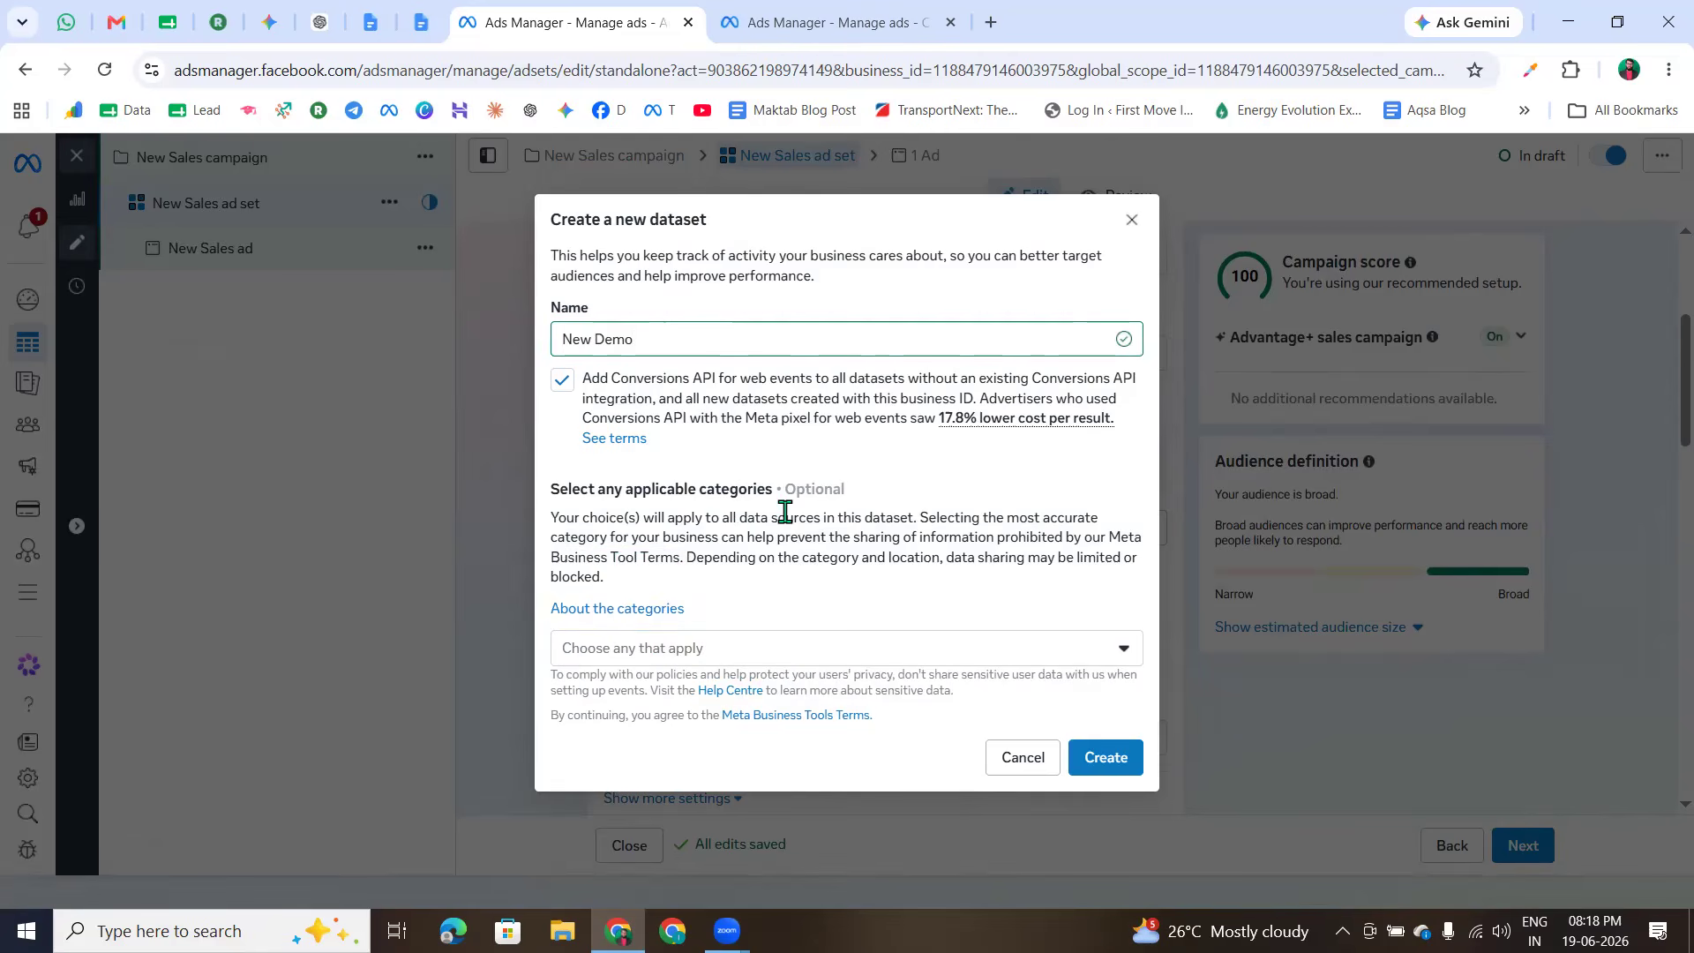
drag(783, 490, 894, 503)
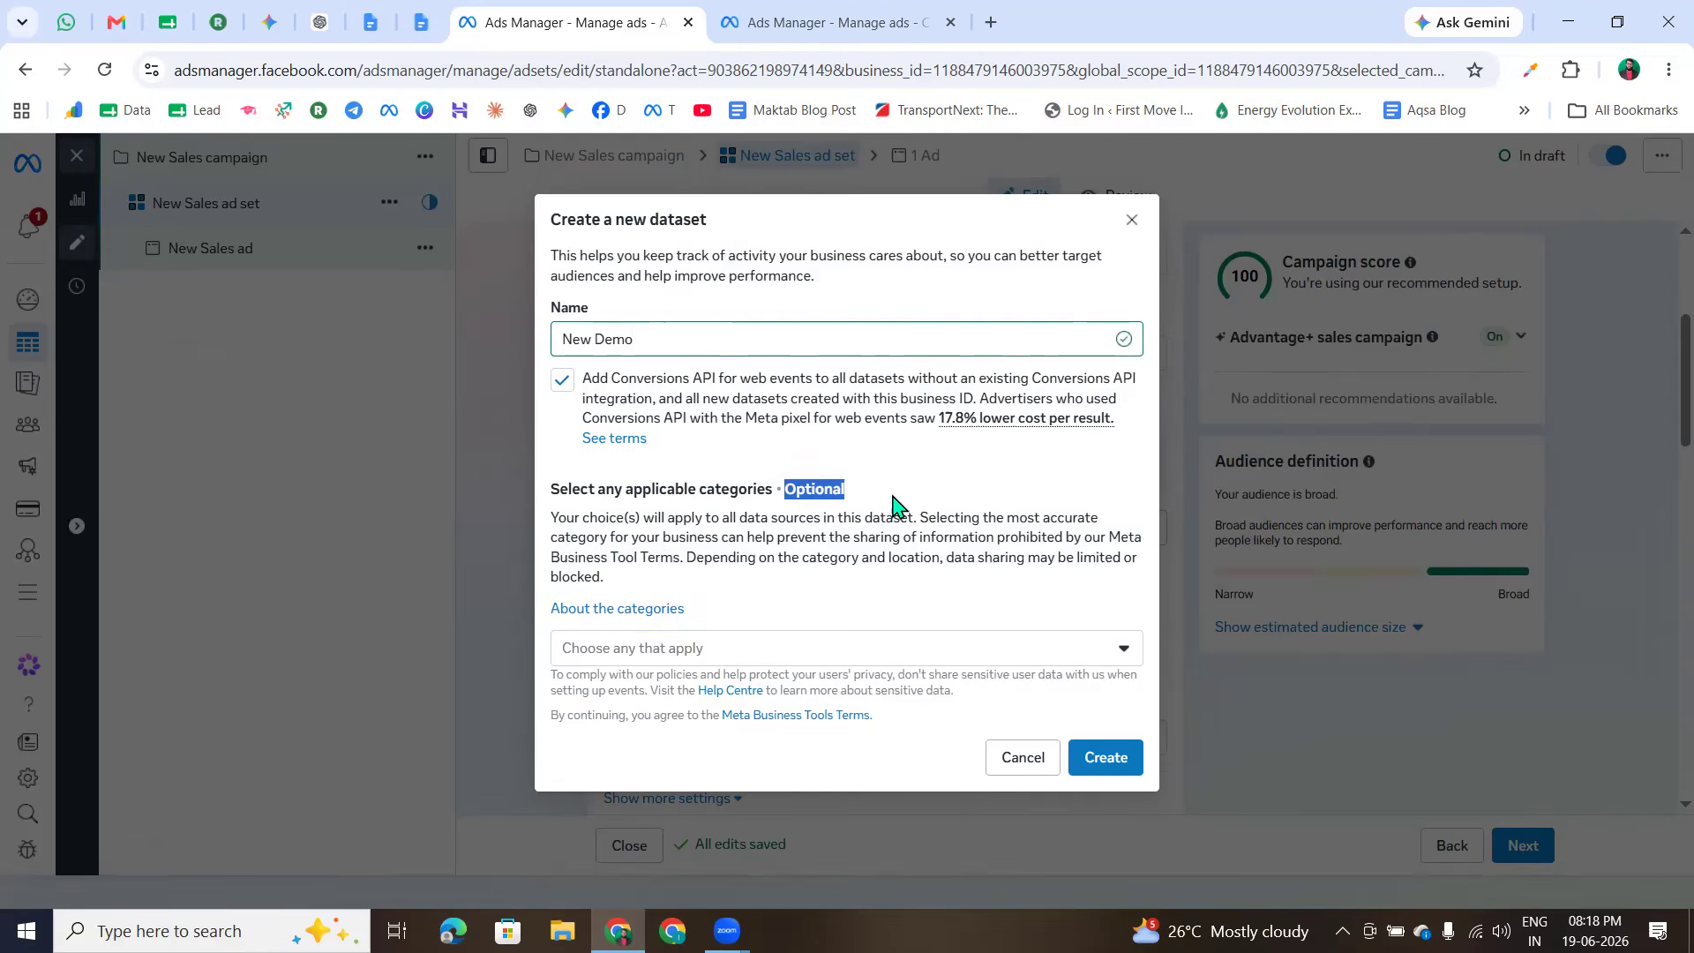
click(1097, 764)
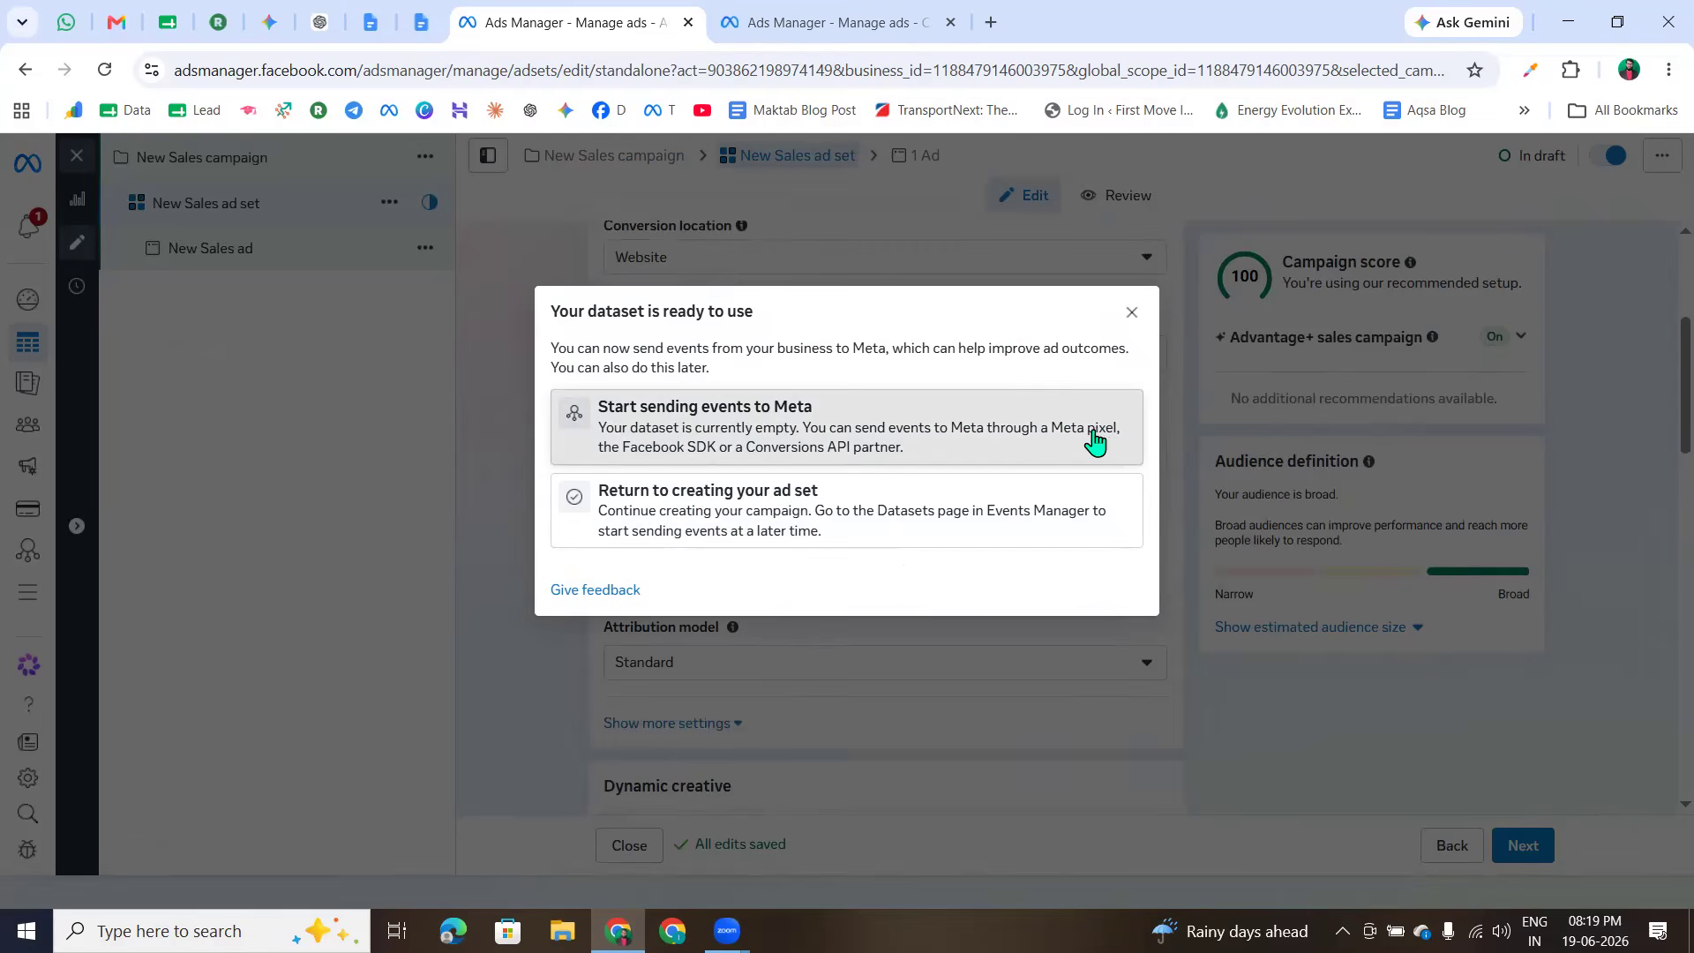
- Start sending events to Meta for the new dataset and choose Meta pixel as the web data connection
click(706, 431)
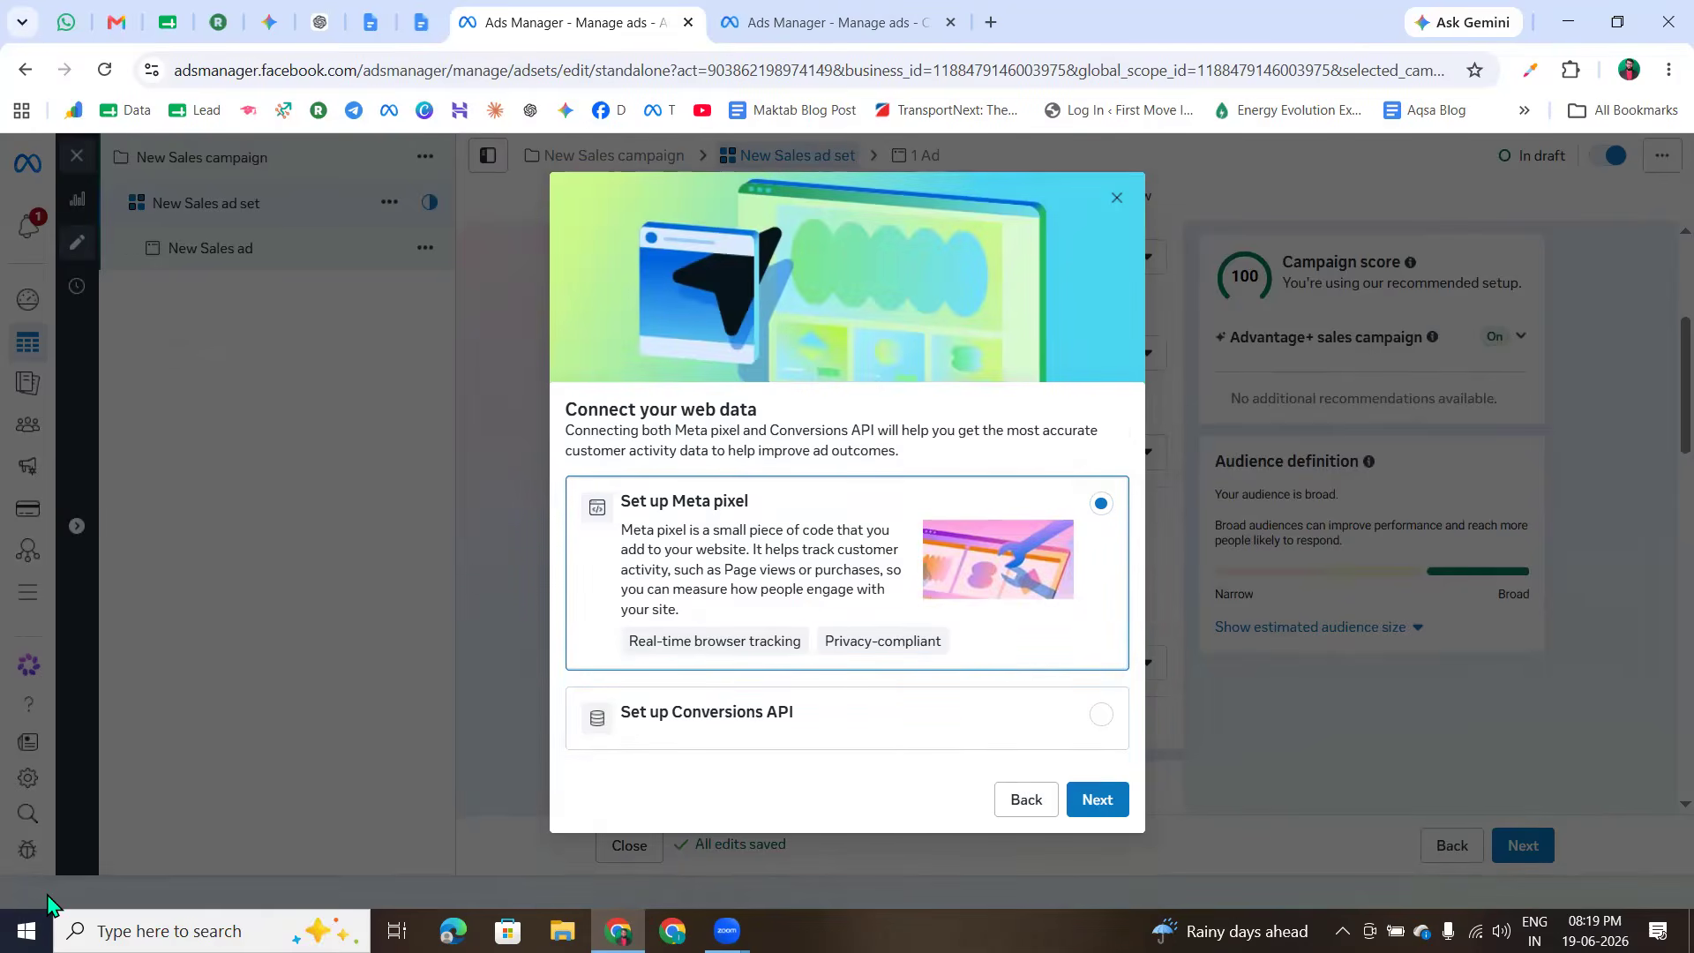
mouse_move(651, 477)
mouse_down()
mouse_move(736, 477)
mouse_move(711, 526)
mouse_move(1042, 503)
mouse_up()
mouse_move(615, 699)
mouse_down()
mouse_move(893, 706)
mouse_move(708, 739)
mouse_up()
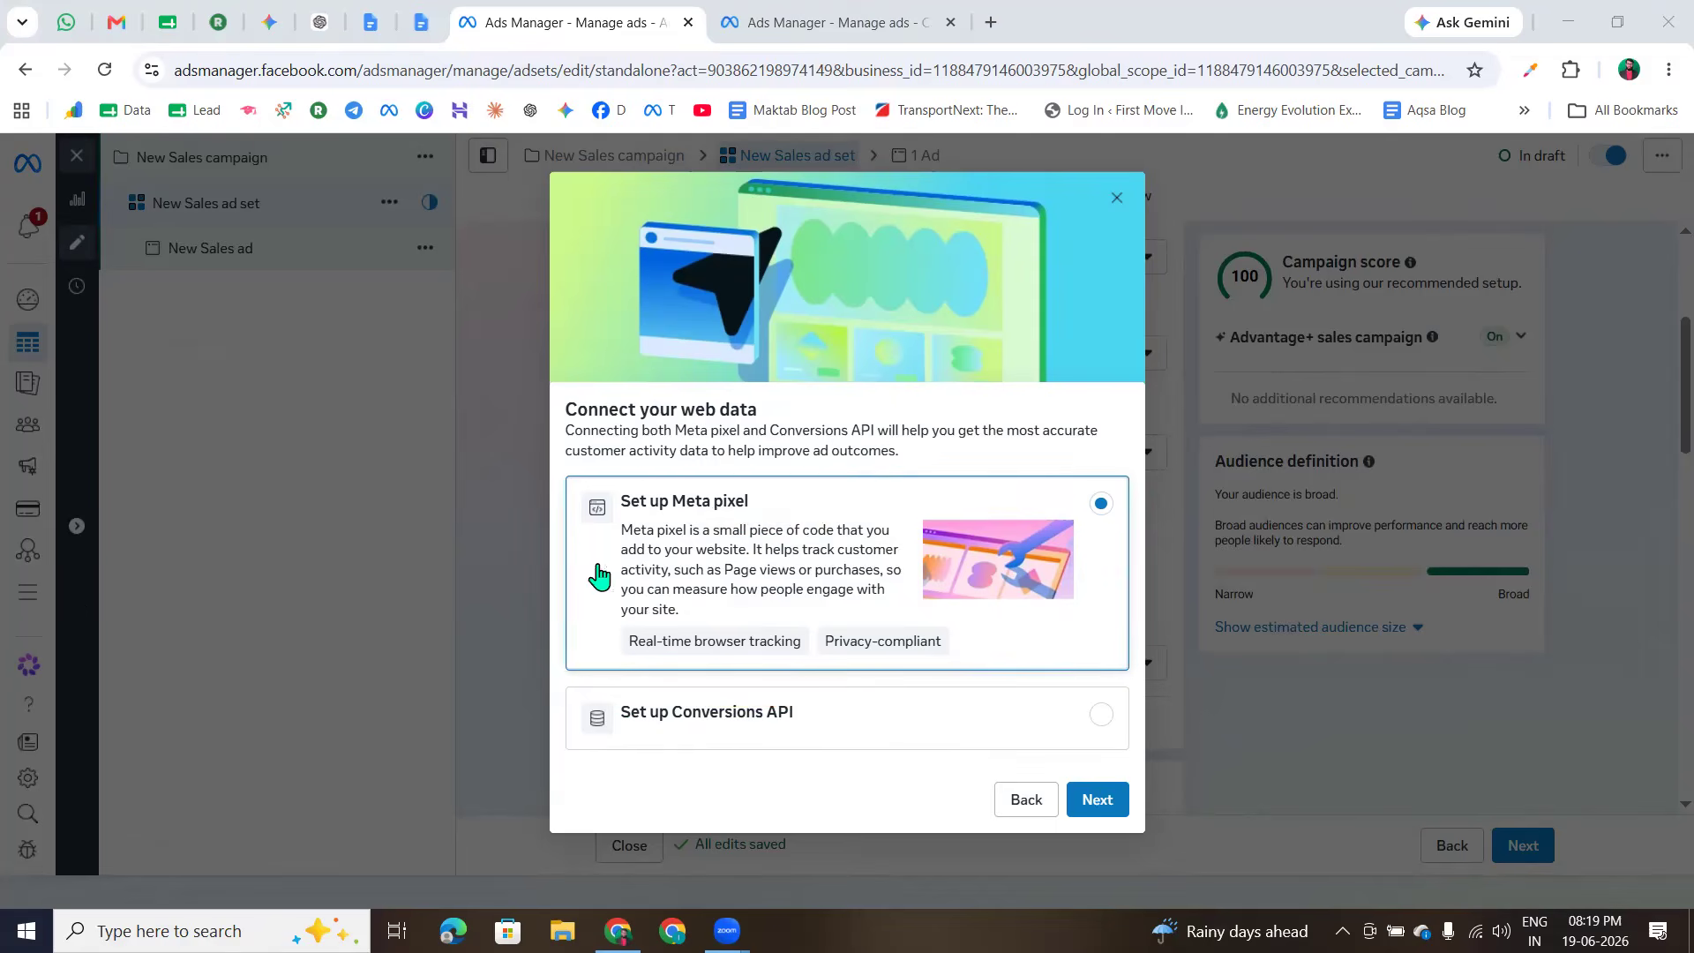
click(805, 513)
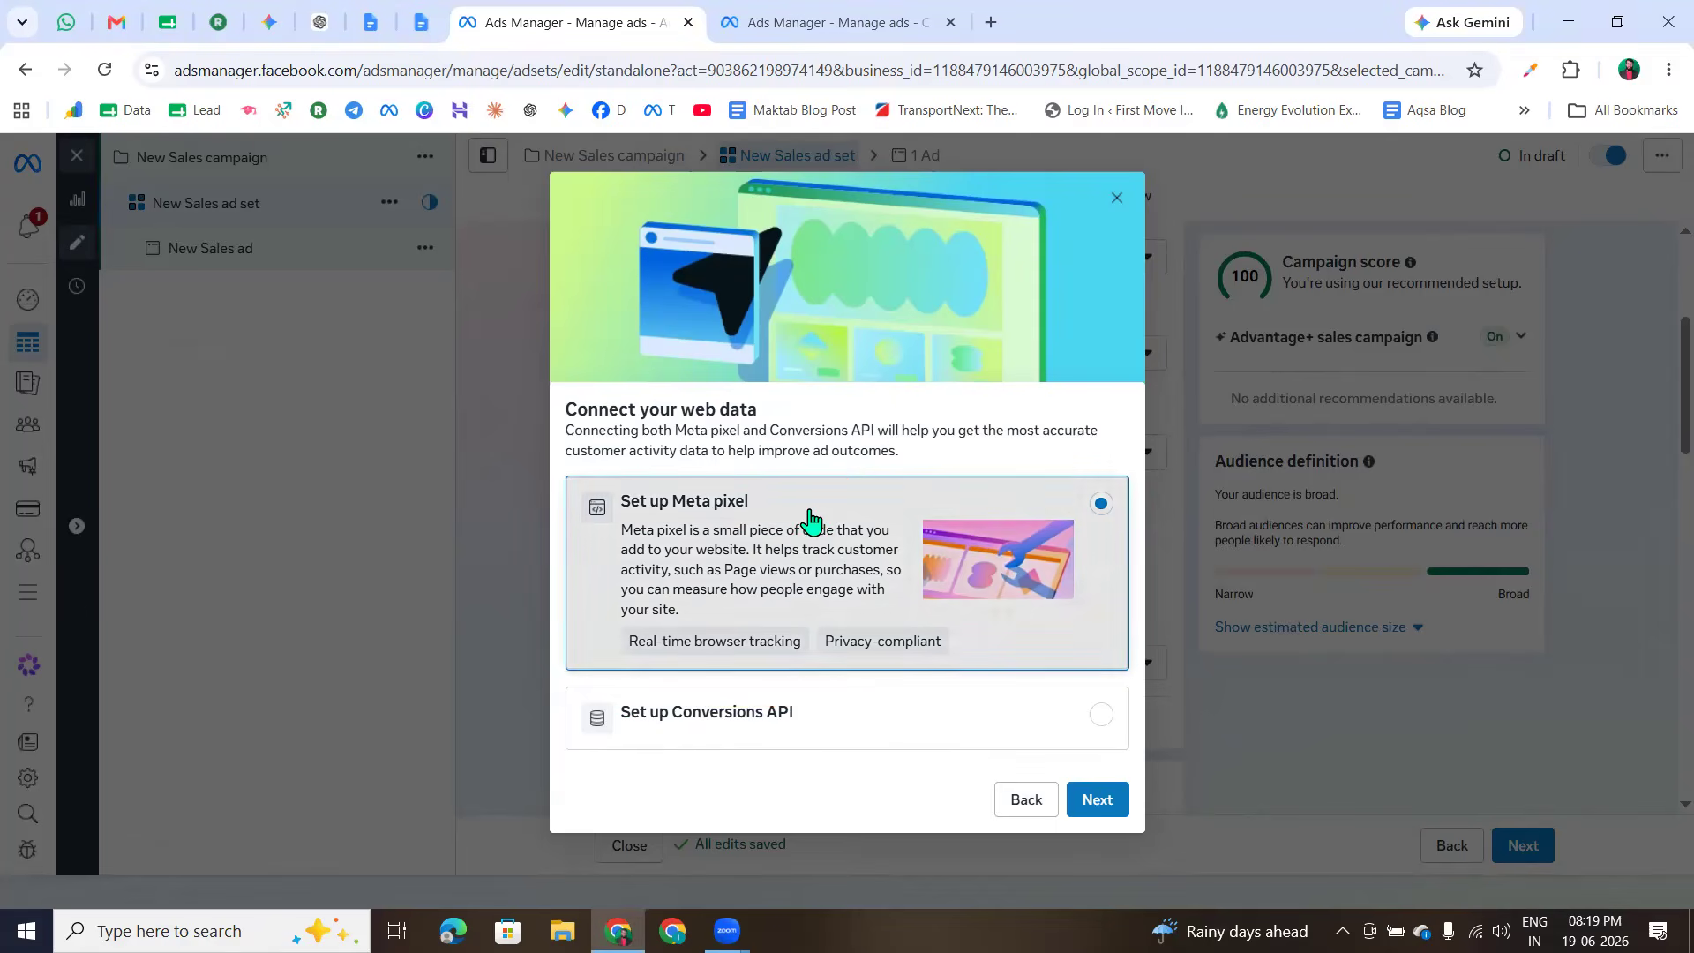
click(1105, 805)
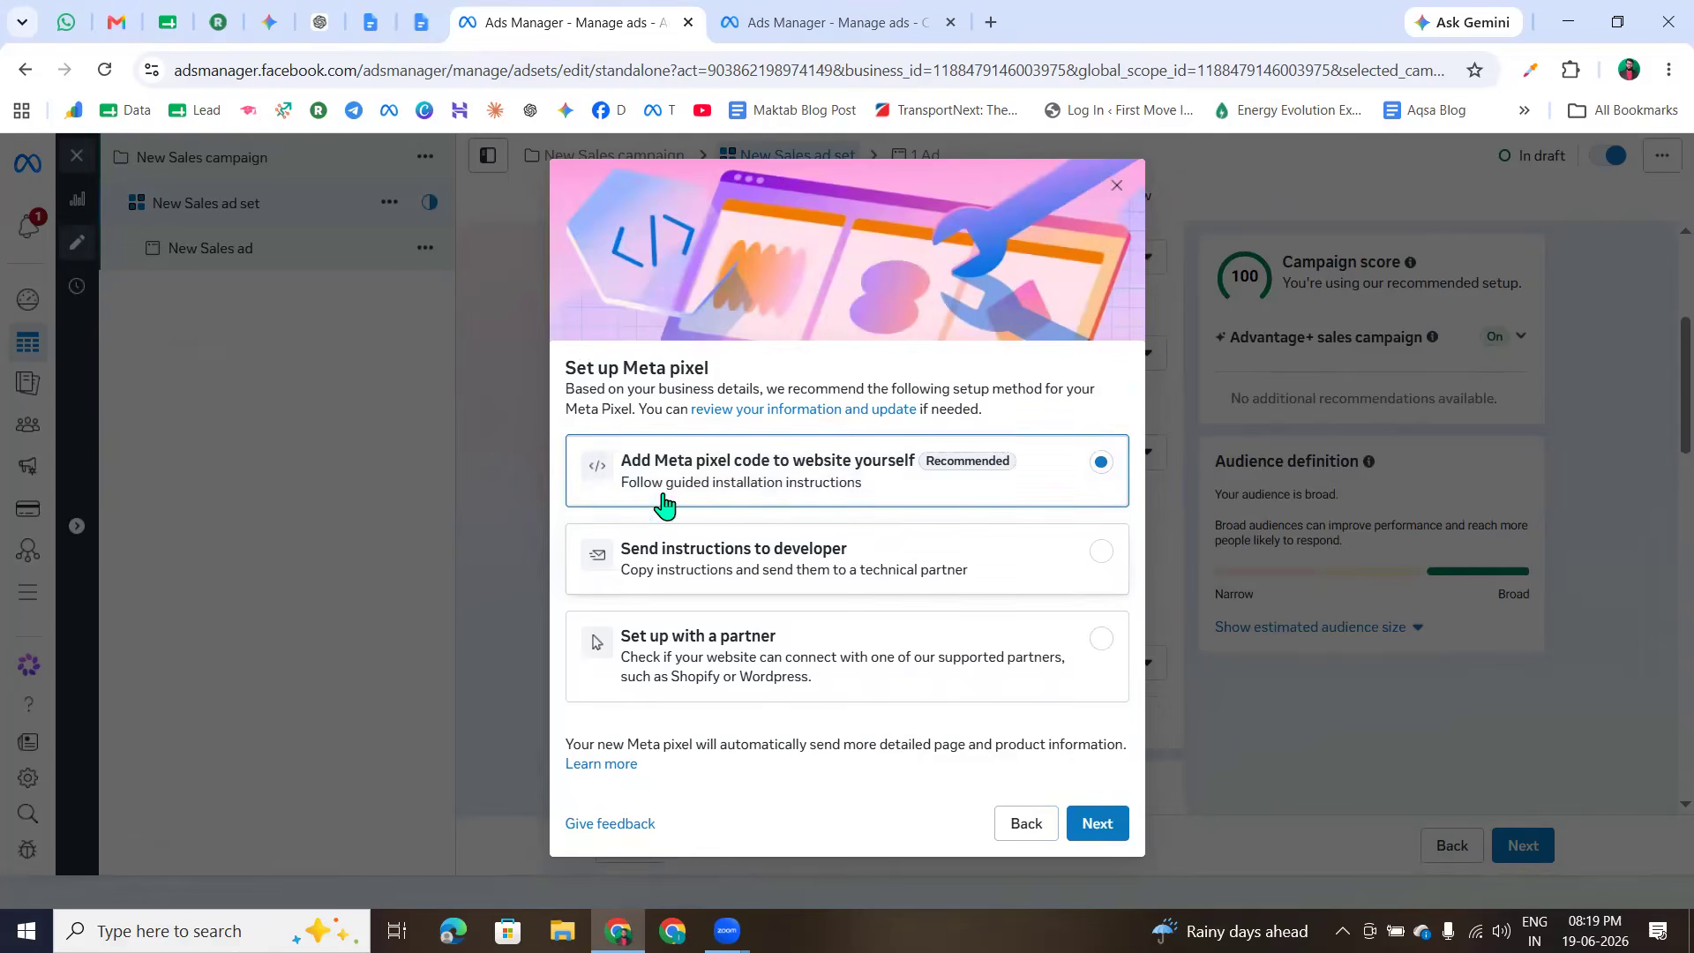
- Proceed with adding the Meta pixel code to the website yourself as the setup method
drag(567, 375, 703, 378)
click(817, 383)
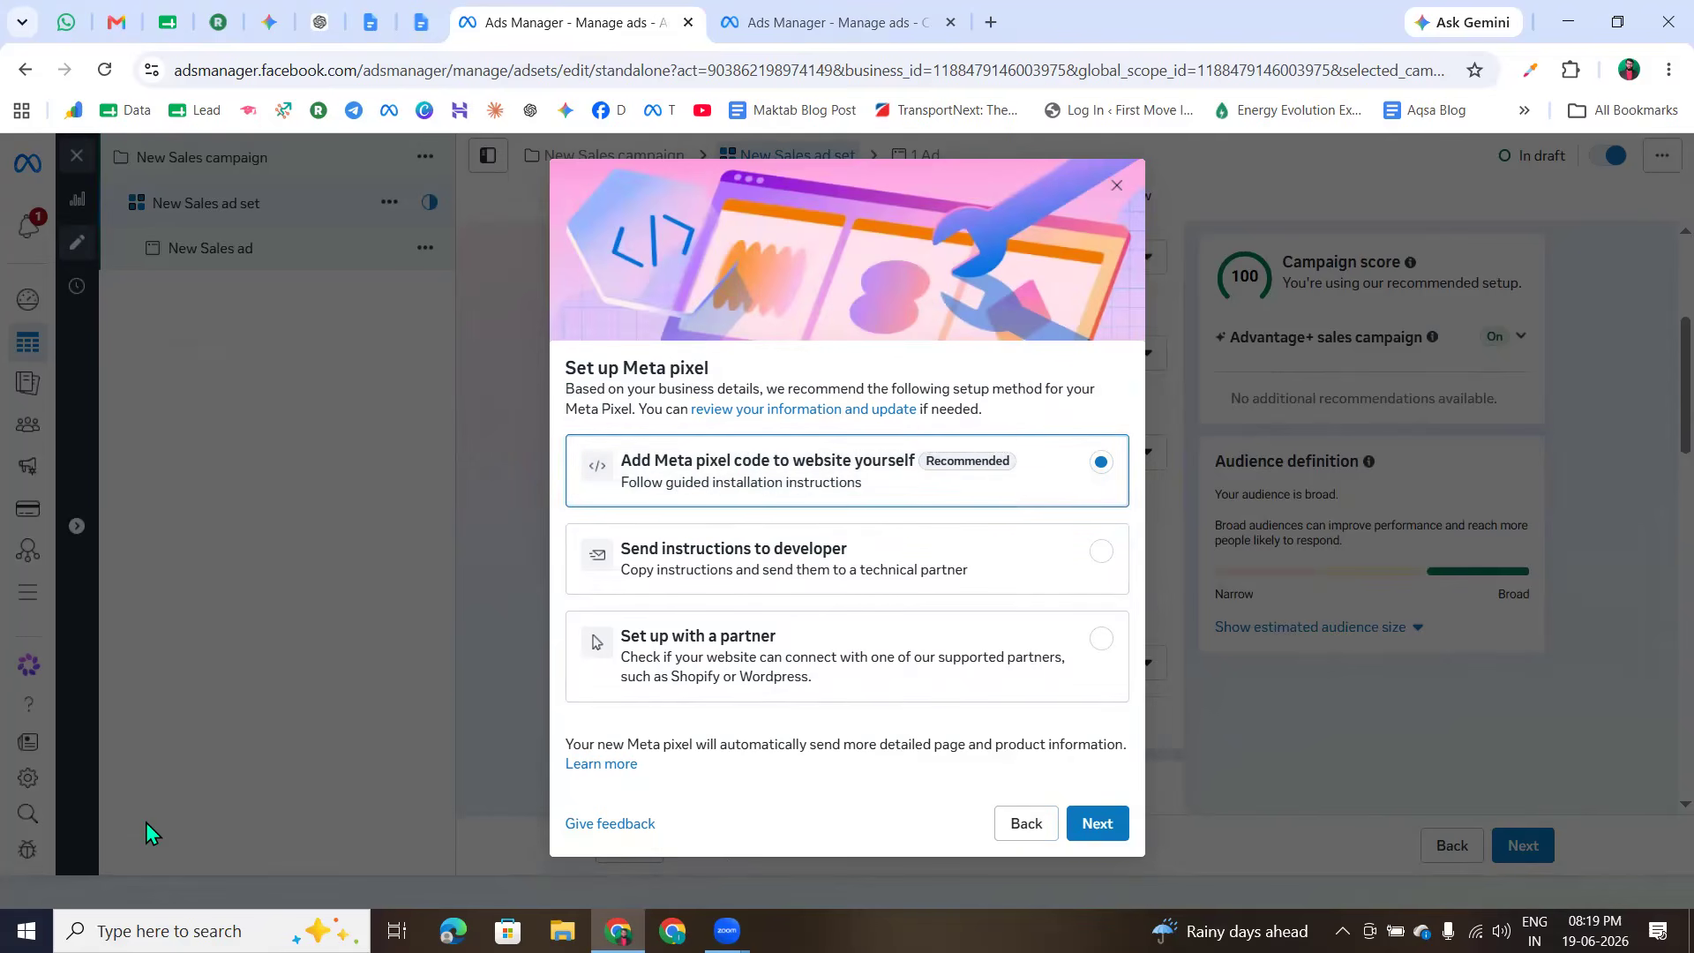
mouse_move(598, 443)
mouse_down()
mouse_move(1035, 490)
mouse_move(617, 496)
mouse_move(598, 445)
mouse_up()
drag(925, 487, 1096, 481)
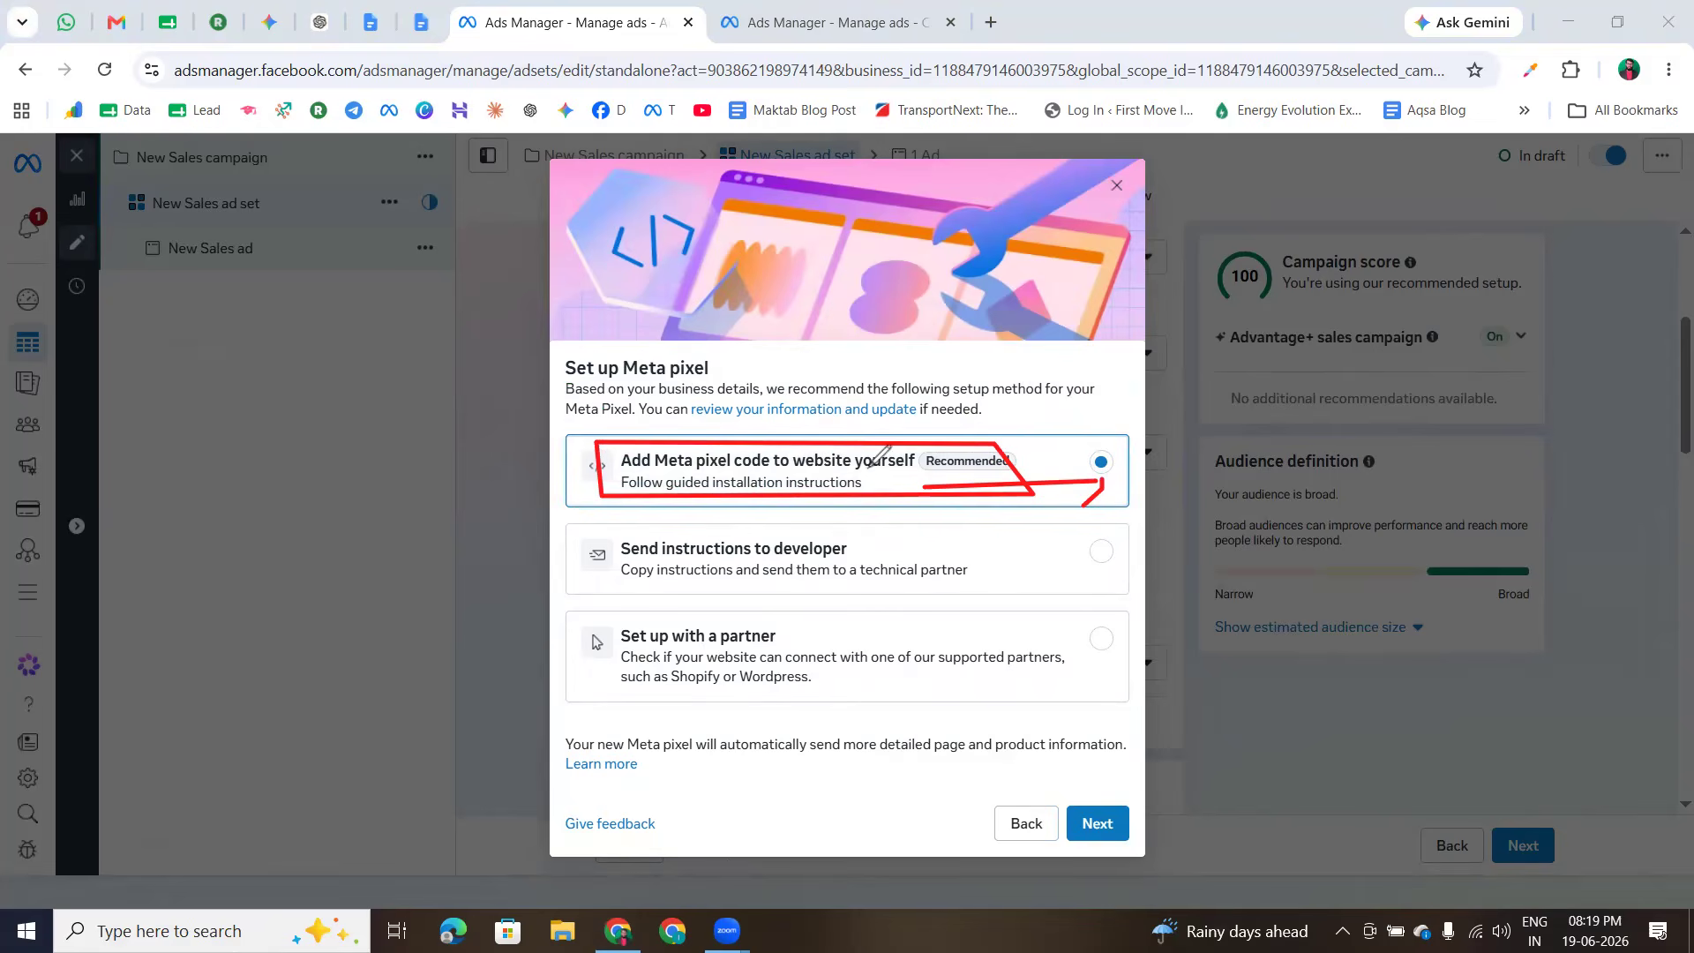
mouse_move(869, 467)
mouse_down()
mouse_move(1007, 309)
mouse_move(1048, 320)
mouse_up()
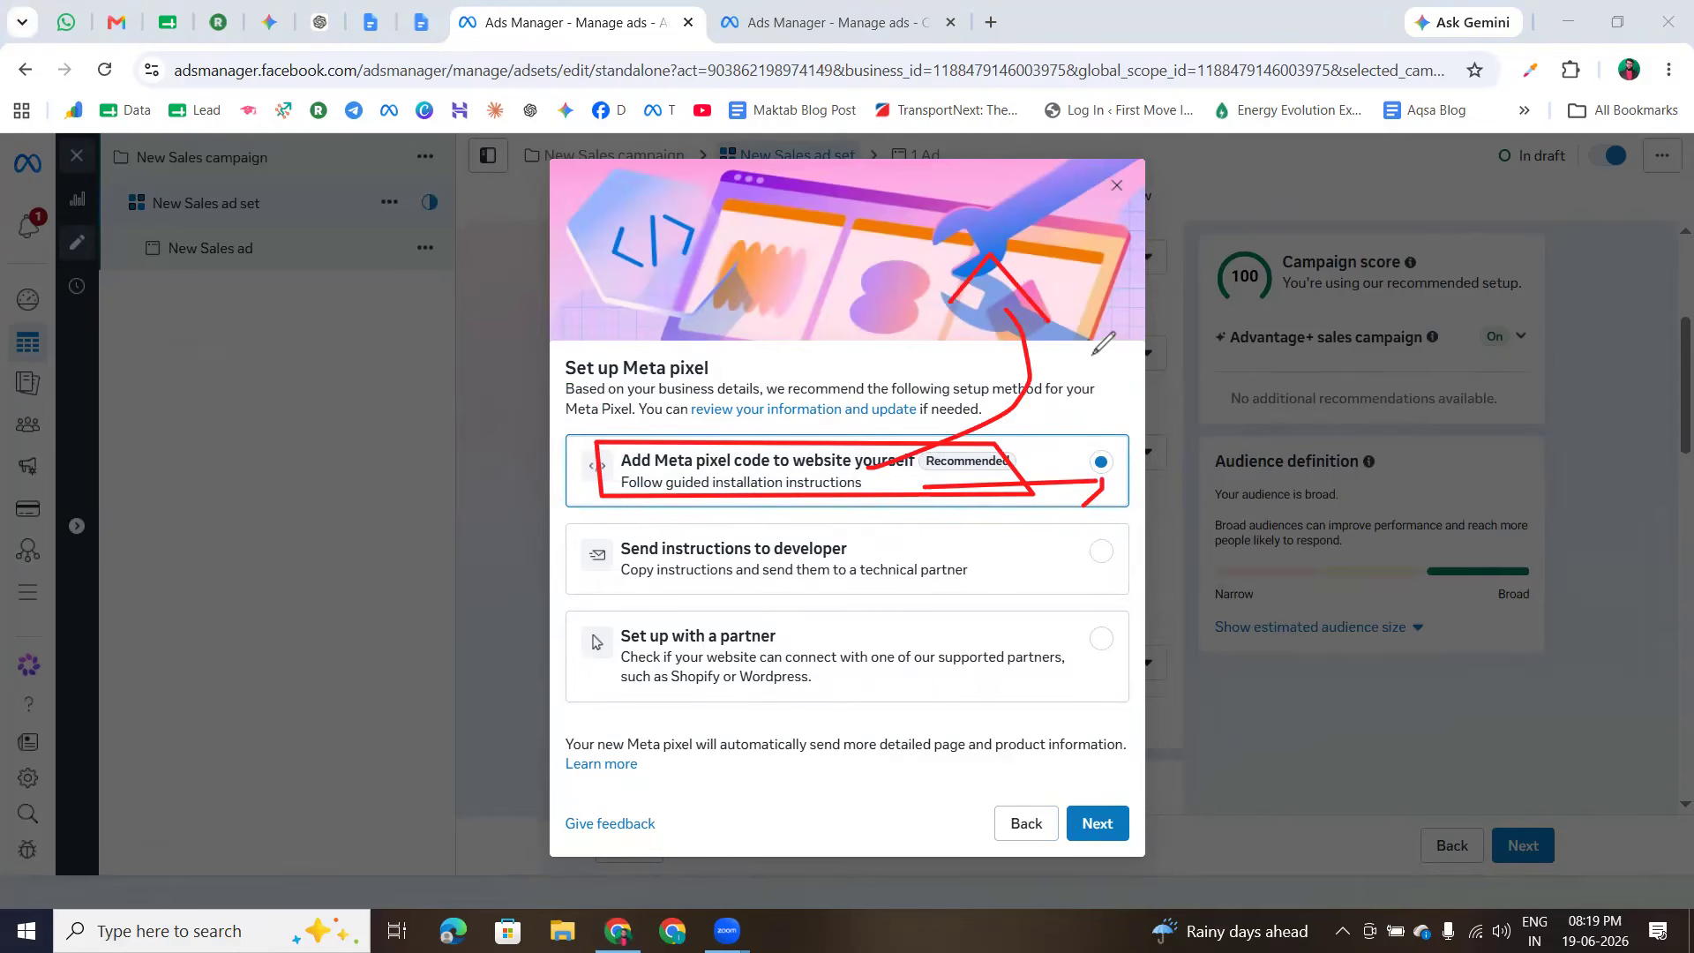
click(11, 701)
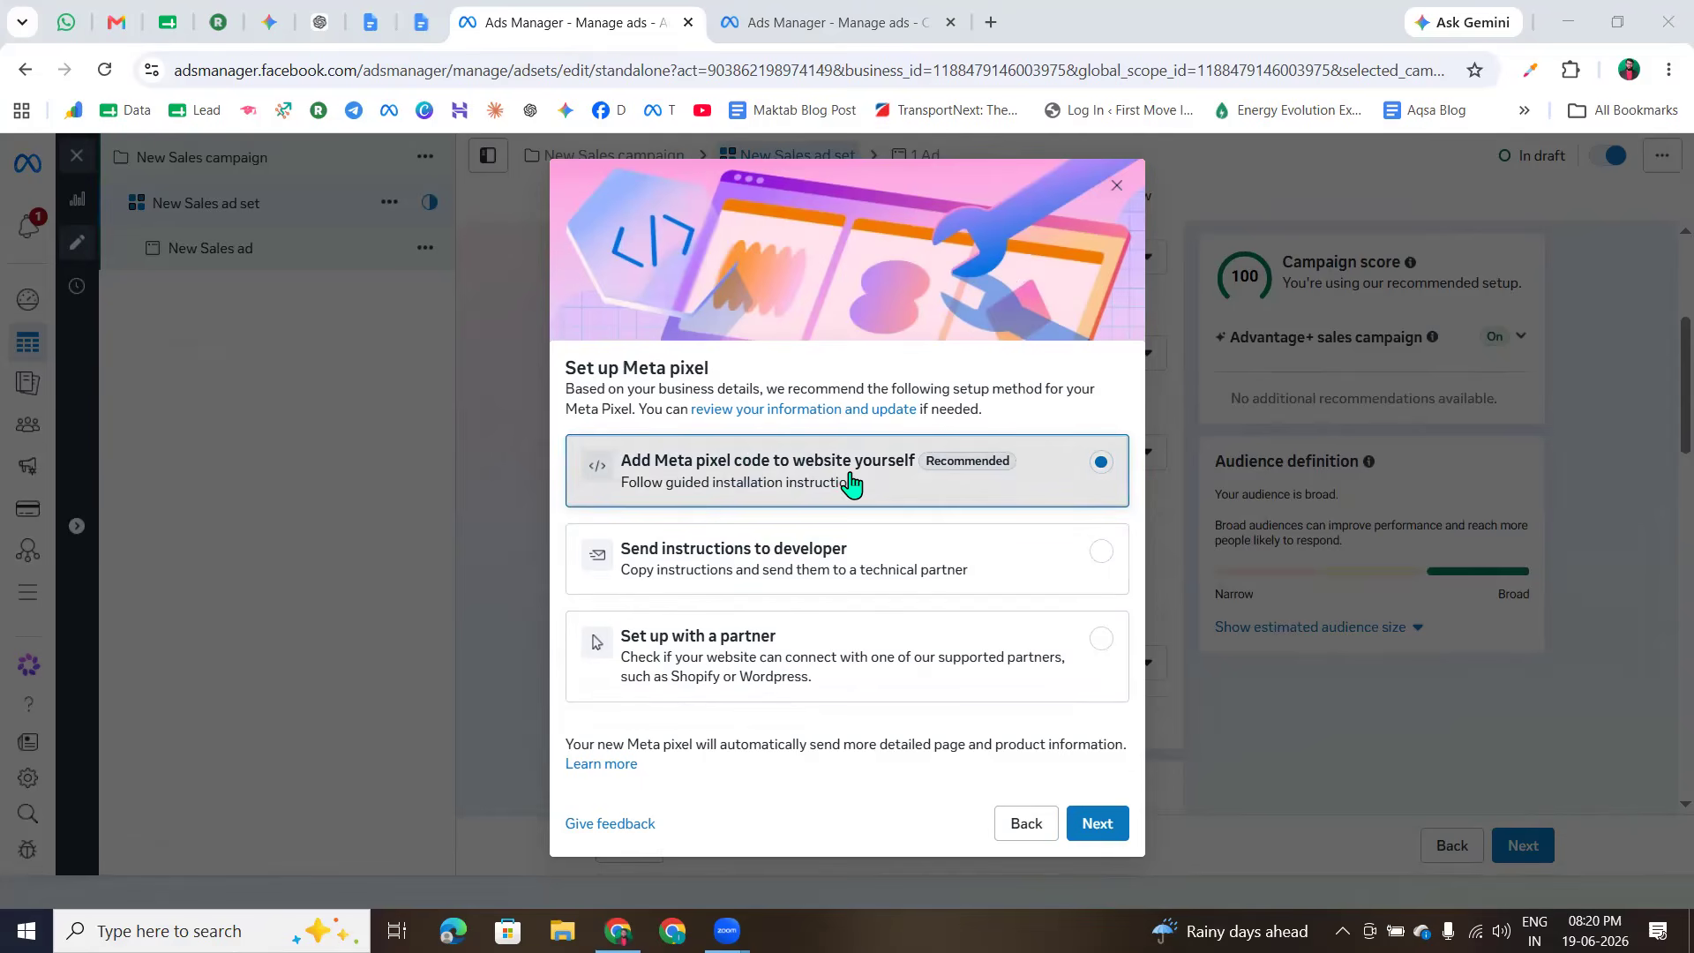
click(1090, 826)
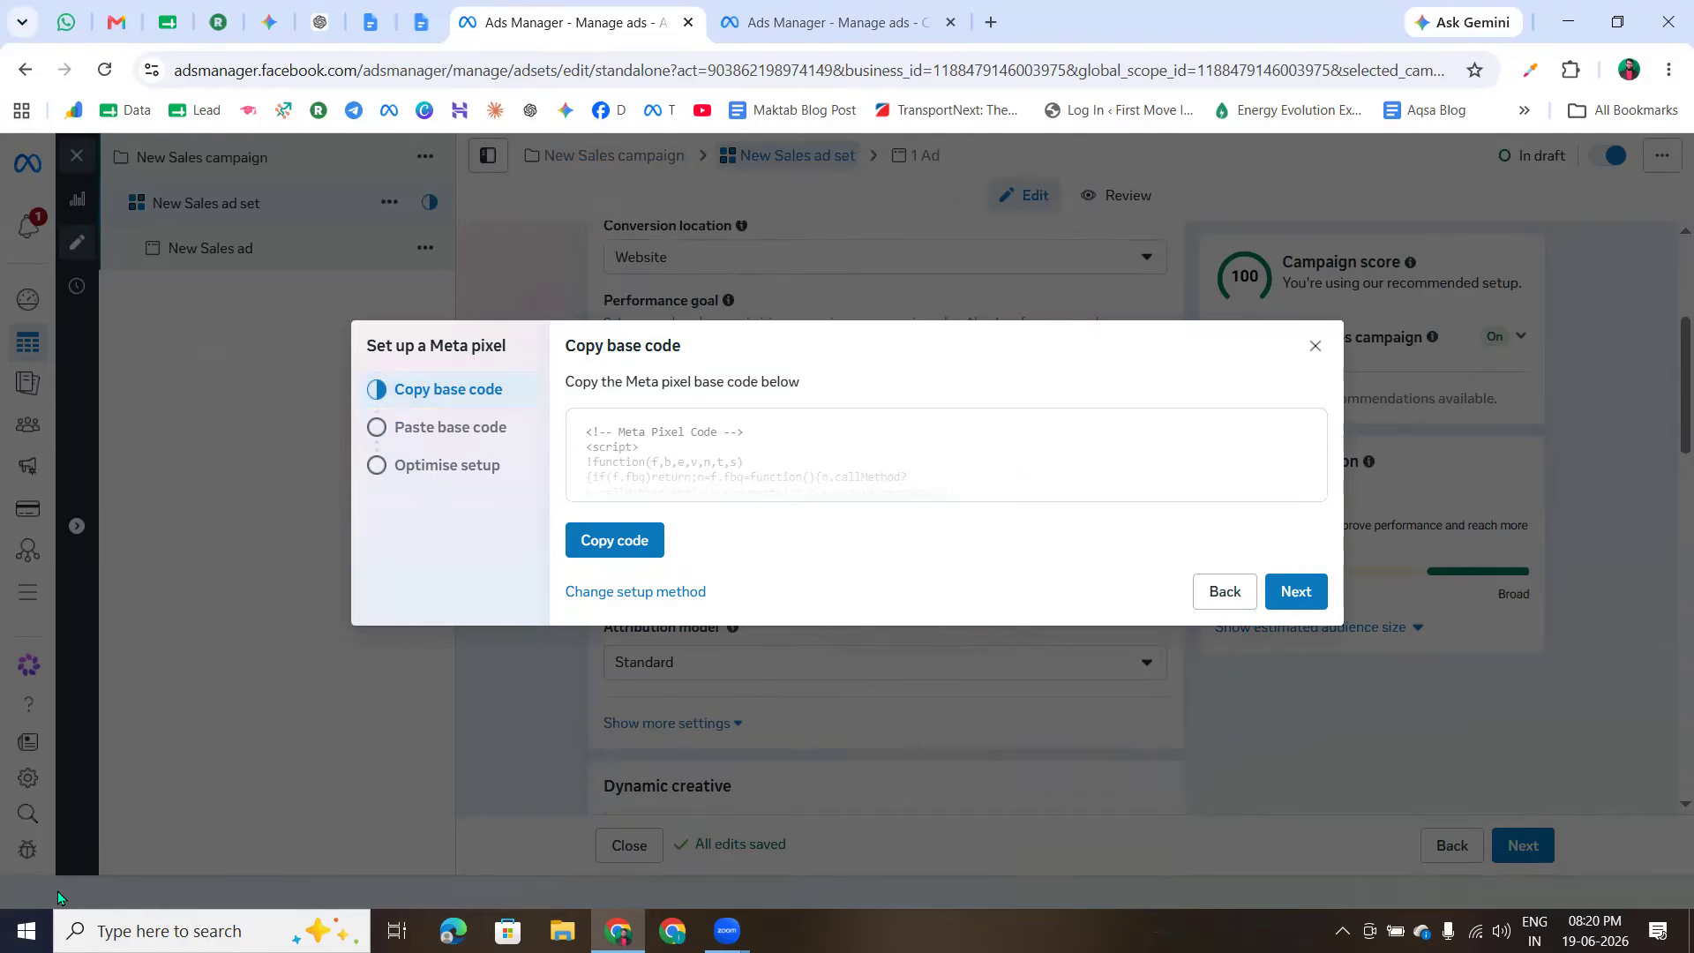
mouse_move(594, 410)
mouse_down()
mouse_move(588, 513)
mouse_move(549, 438)
mouse_move(876, 393)
mouse_move(574, 344)
mouse_move(540, 408)
mouse_move(565, 387)
mouse_up()
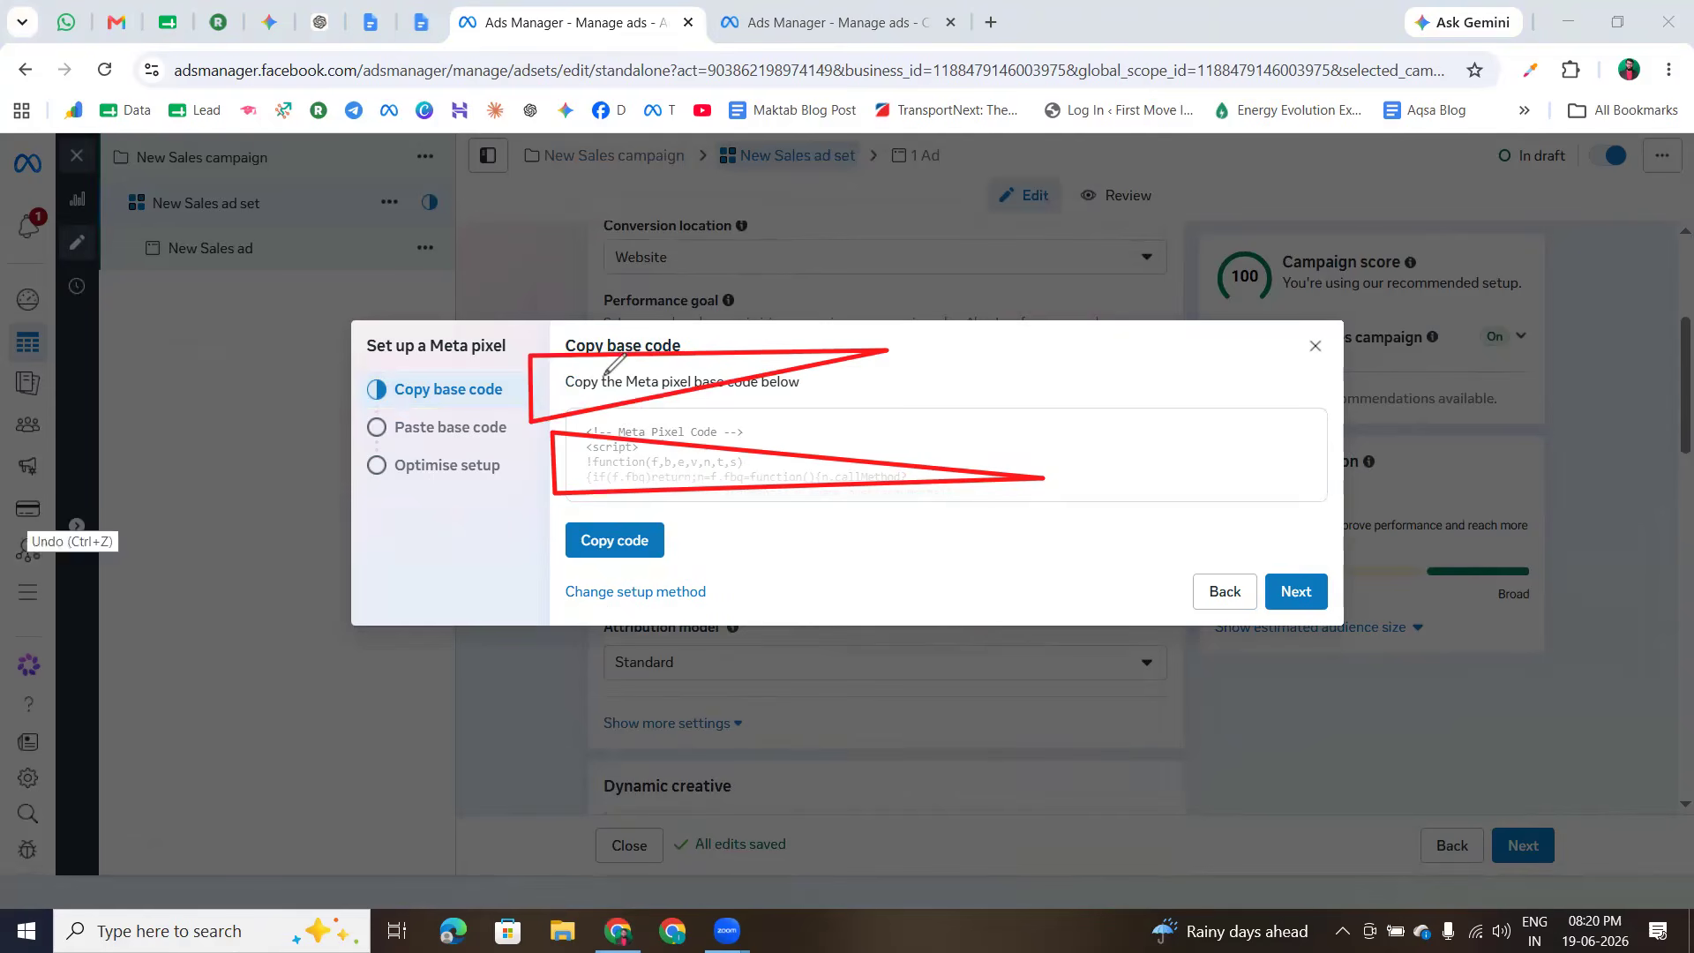
mouse_move(537, 361)
mouse_down()
mouse_move(849, 375)
mouse_move(803, 404)
mouse_up()
mouse_move(616, 401)
mouse_down()
mouse_move(490, 393)
mouse_move(534, 360)
mouse_move(507, 381)
mouse_up()
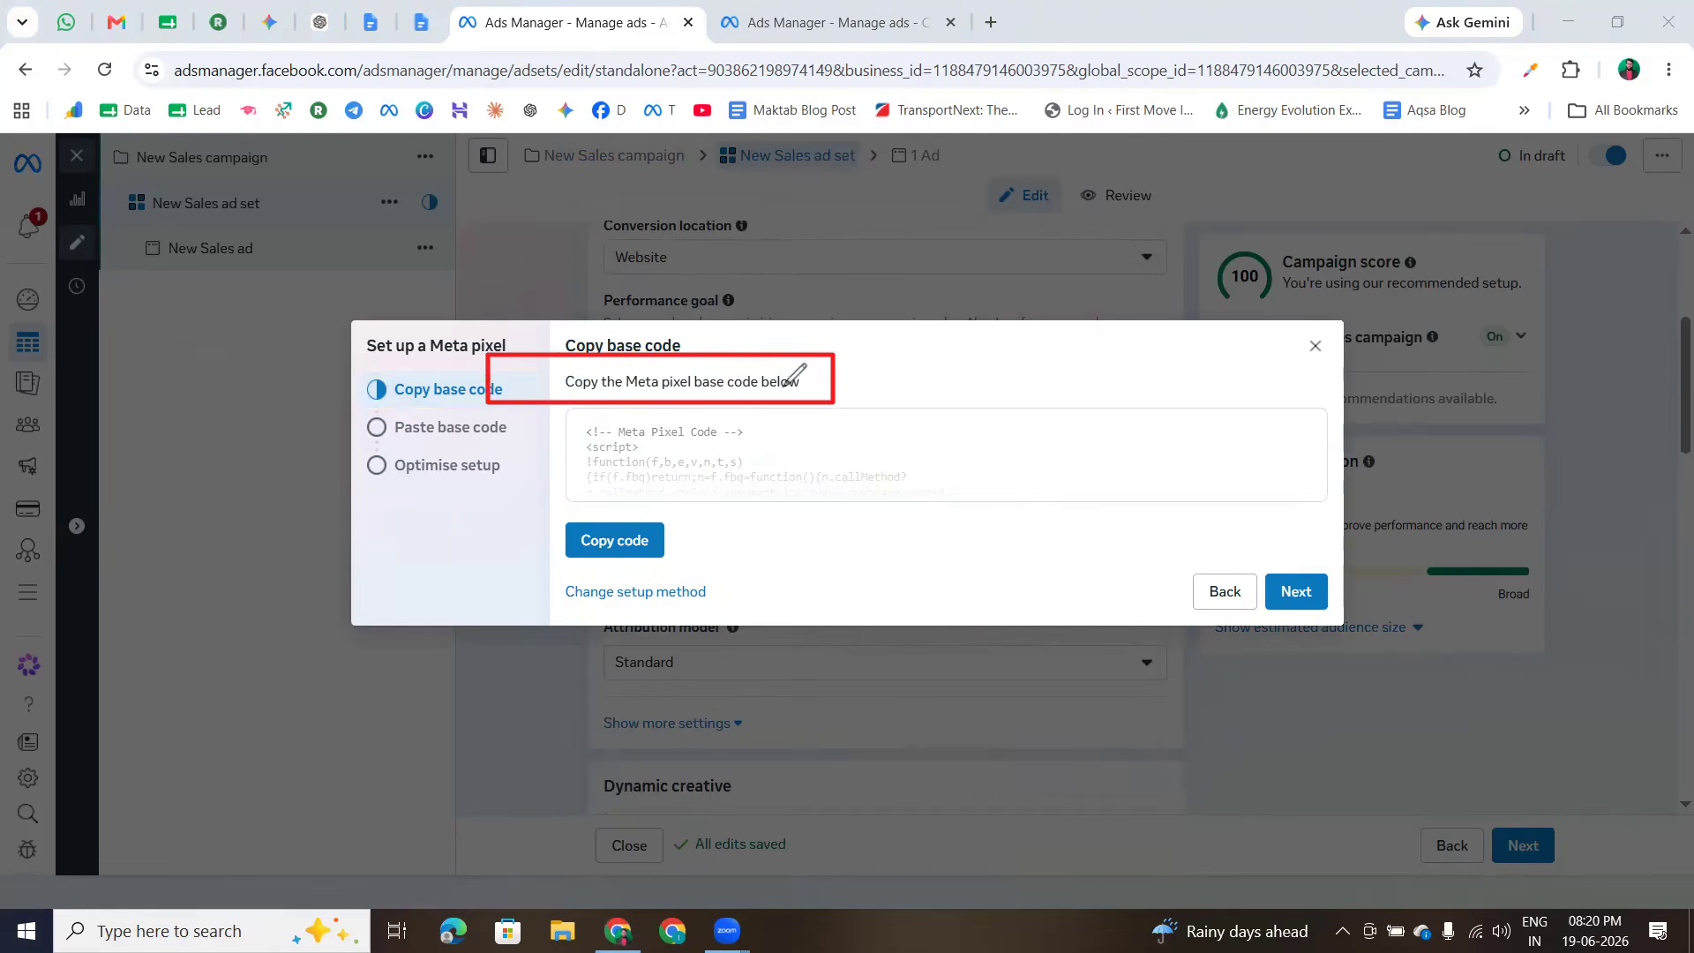
mouse_move(810, 387)
mouse_down()
mouse_move(940, 382)
mouse_move(869, 403)
mouse_move(859, 452)
mouse_move(873, 436)
mouse_up()
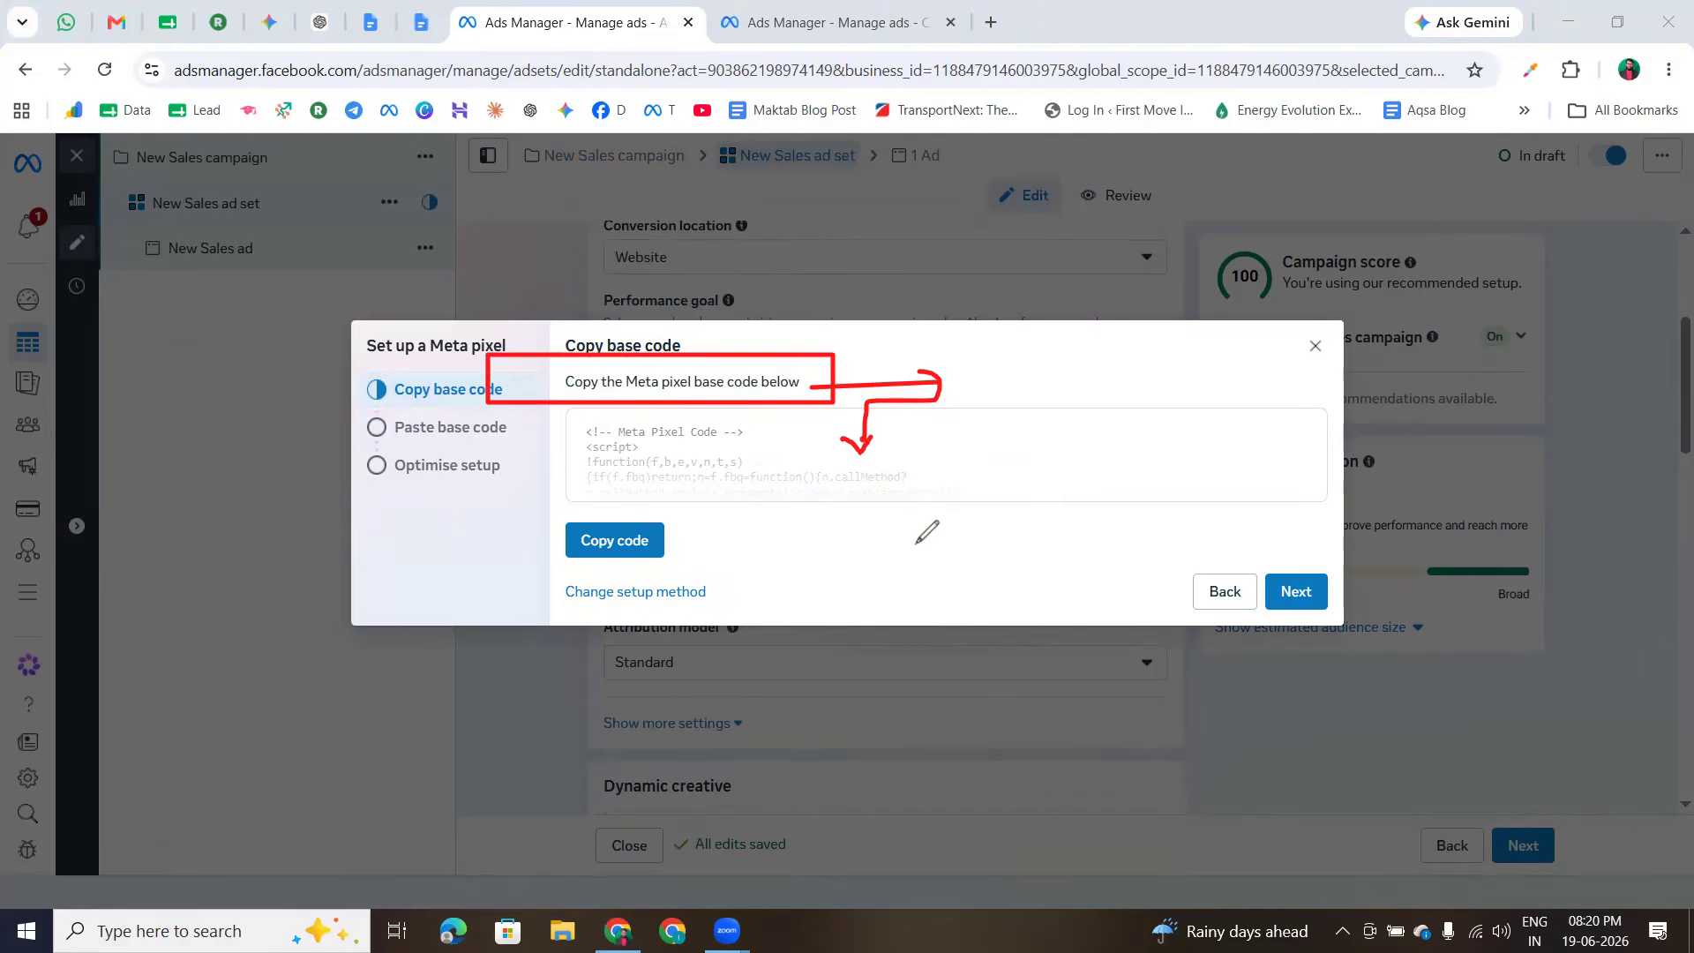
click(210, 664)
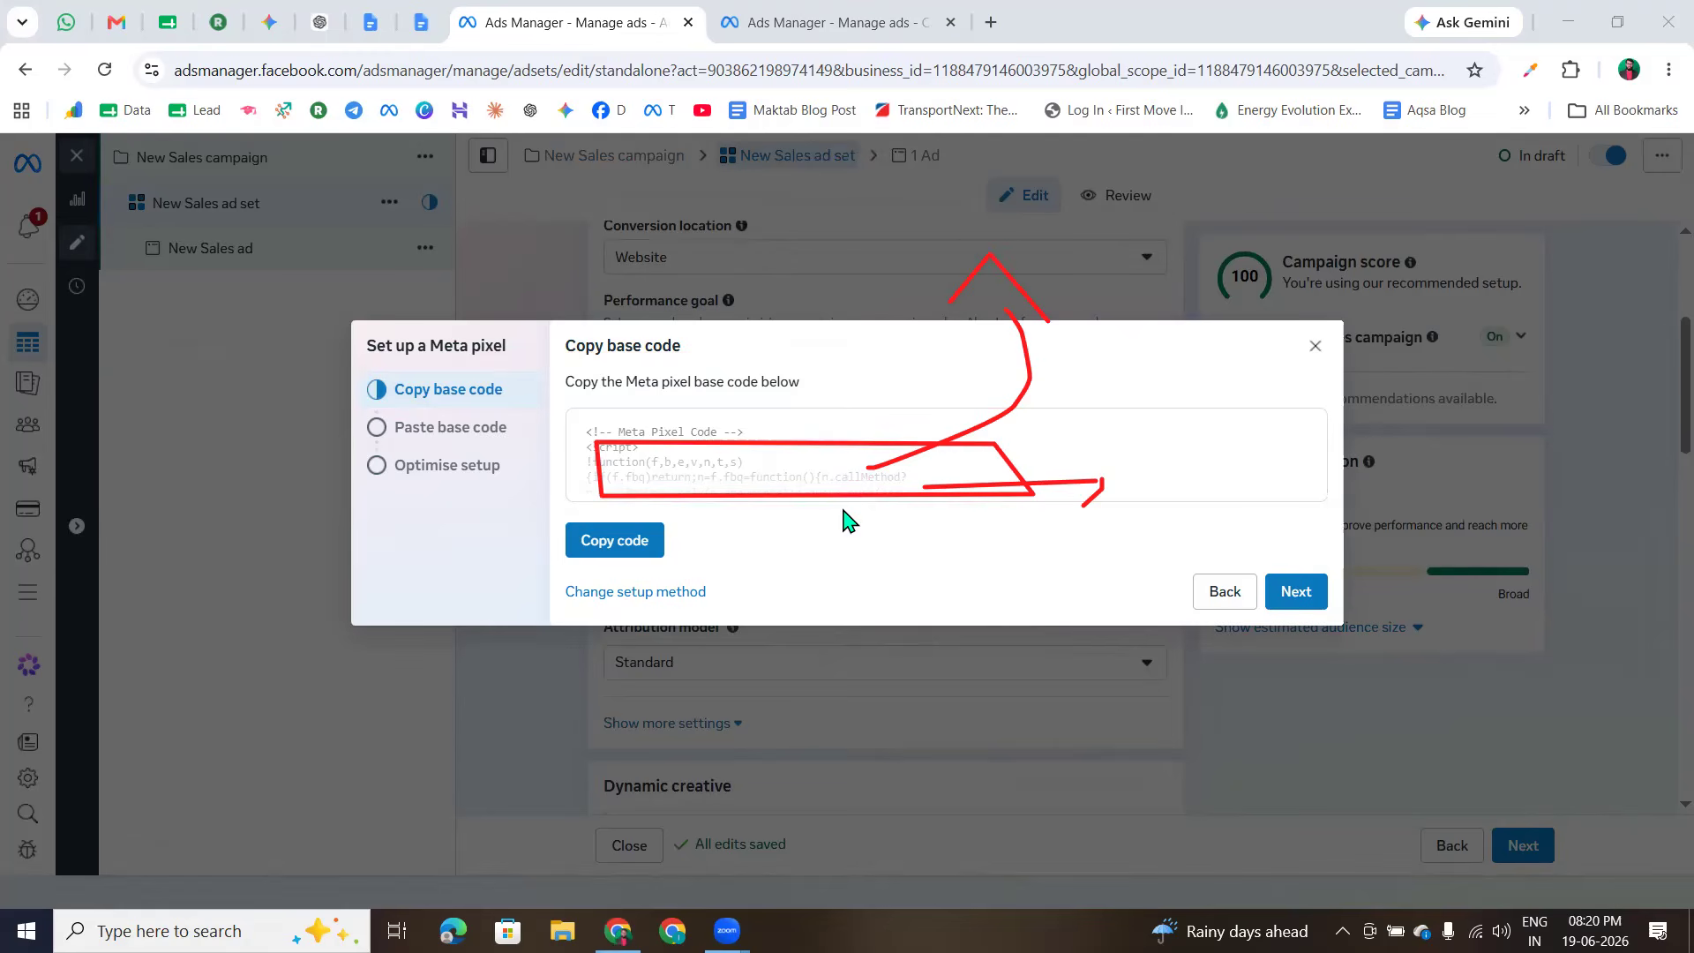
key(Escape)
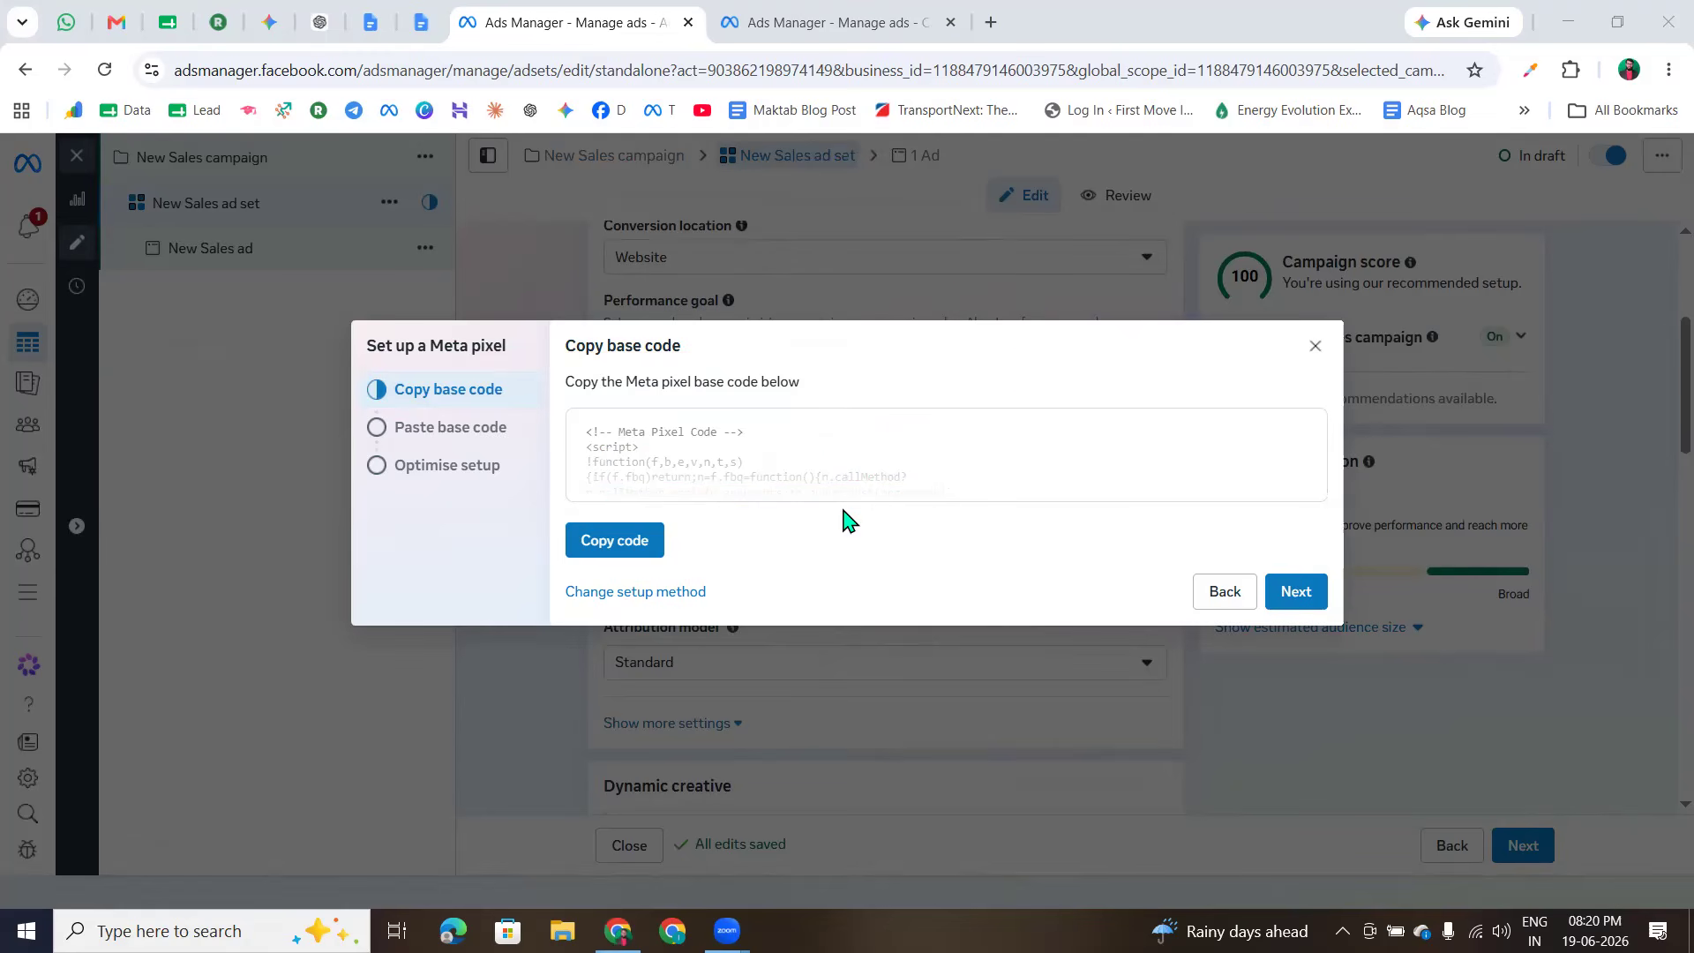
- Copy the Meta pixel base code and switch to the RDA - Students spreadsheet in Google Sheets
click(600, 553)
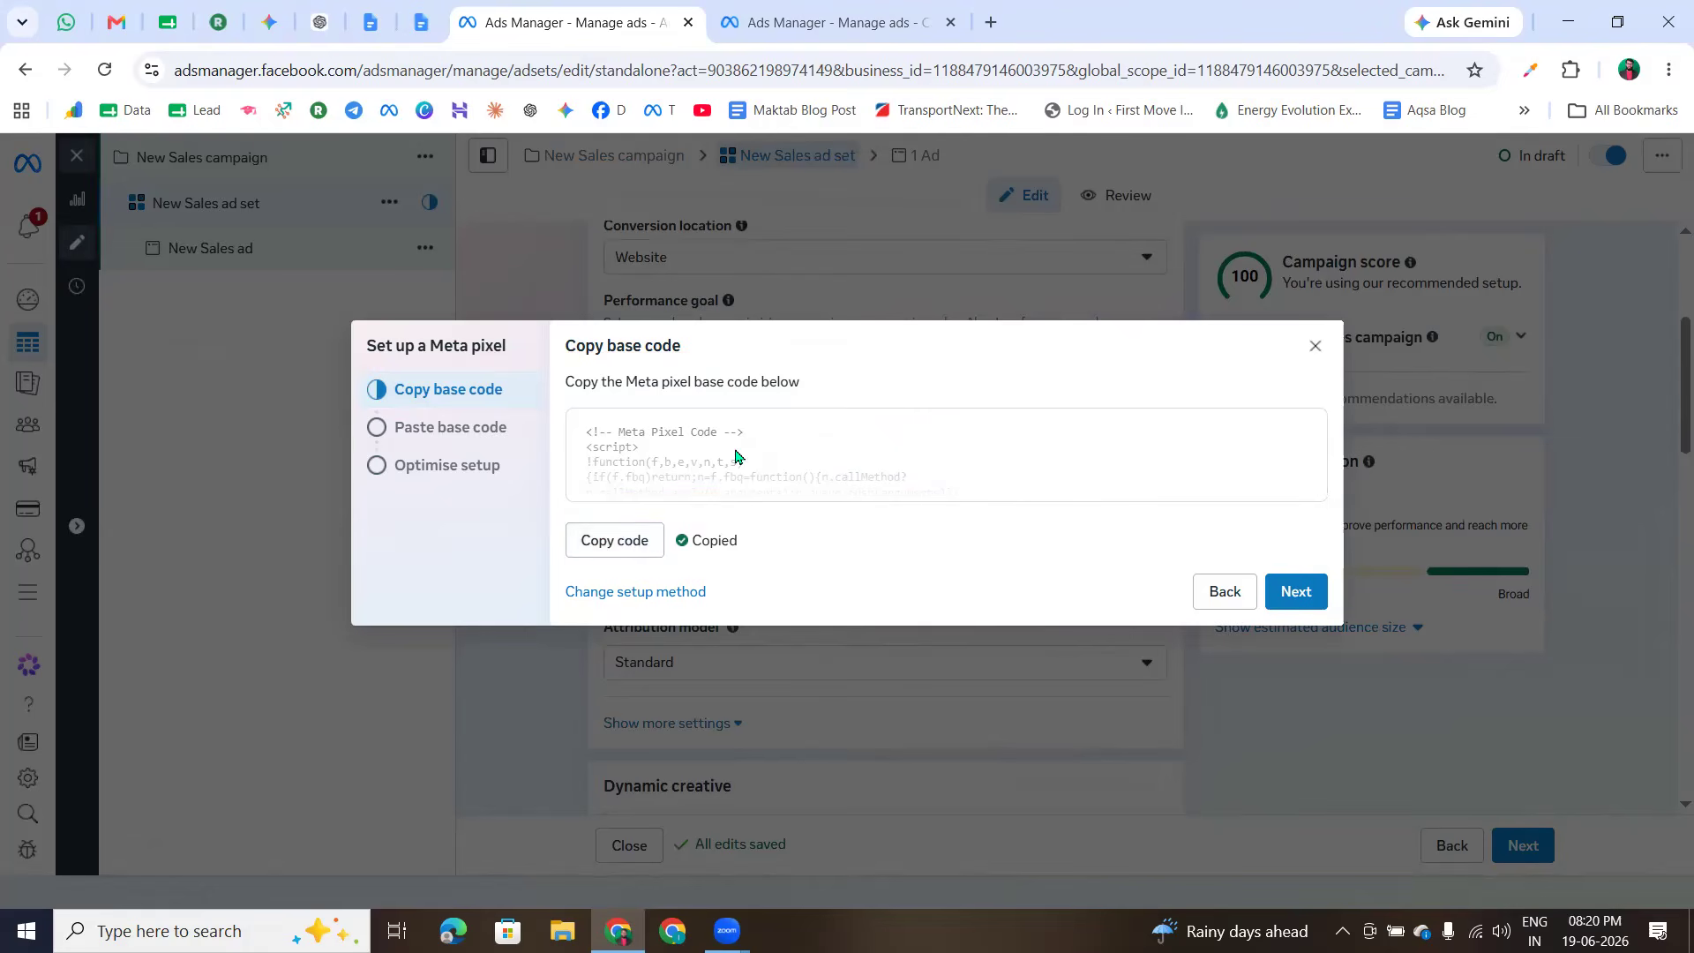
click(667, 491)
click(654, 457)
click(605, 541)
click(990, 23)
click(167, 23)
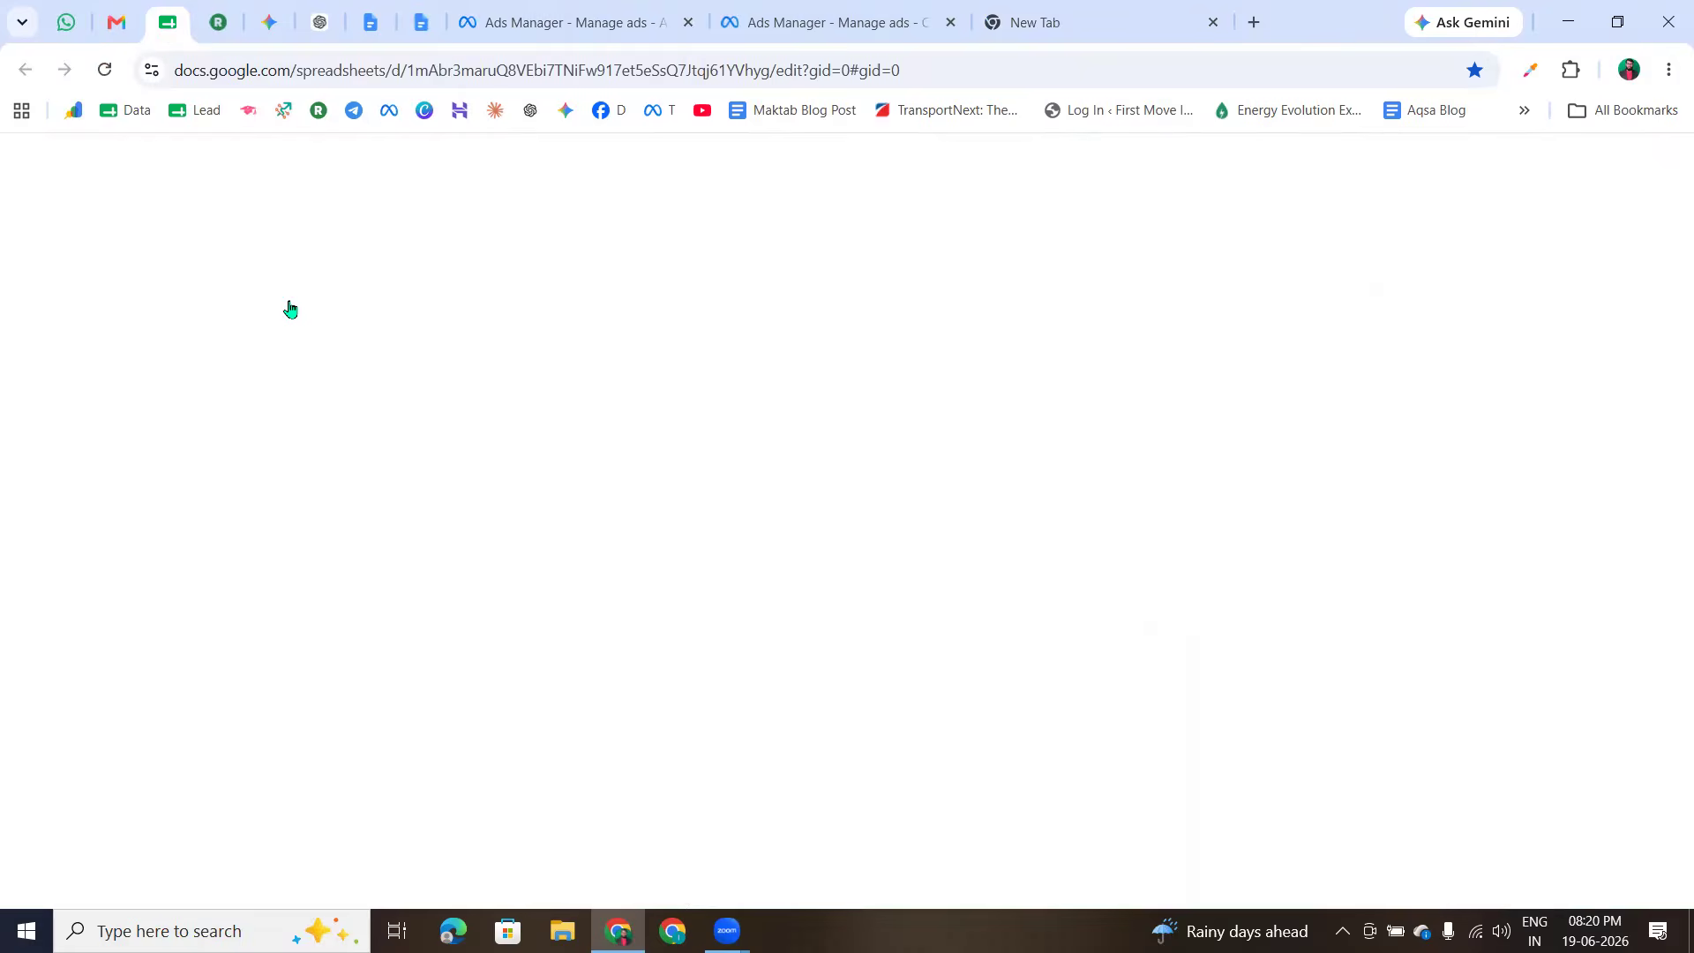
- Try pasting the Meta pixel base code into the Enrolled Students sheet from cell J10 and inspect its first line
click(1239, 510)
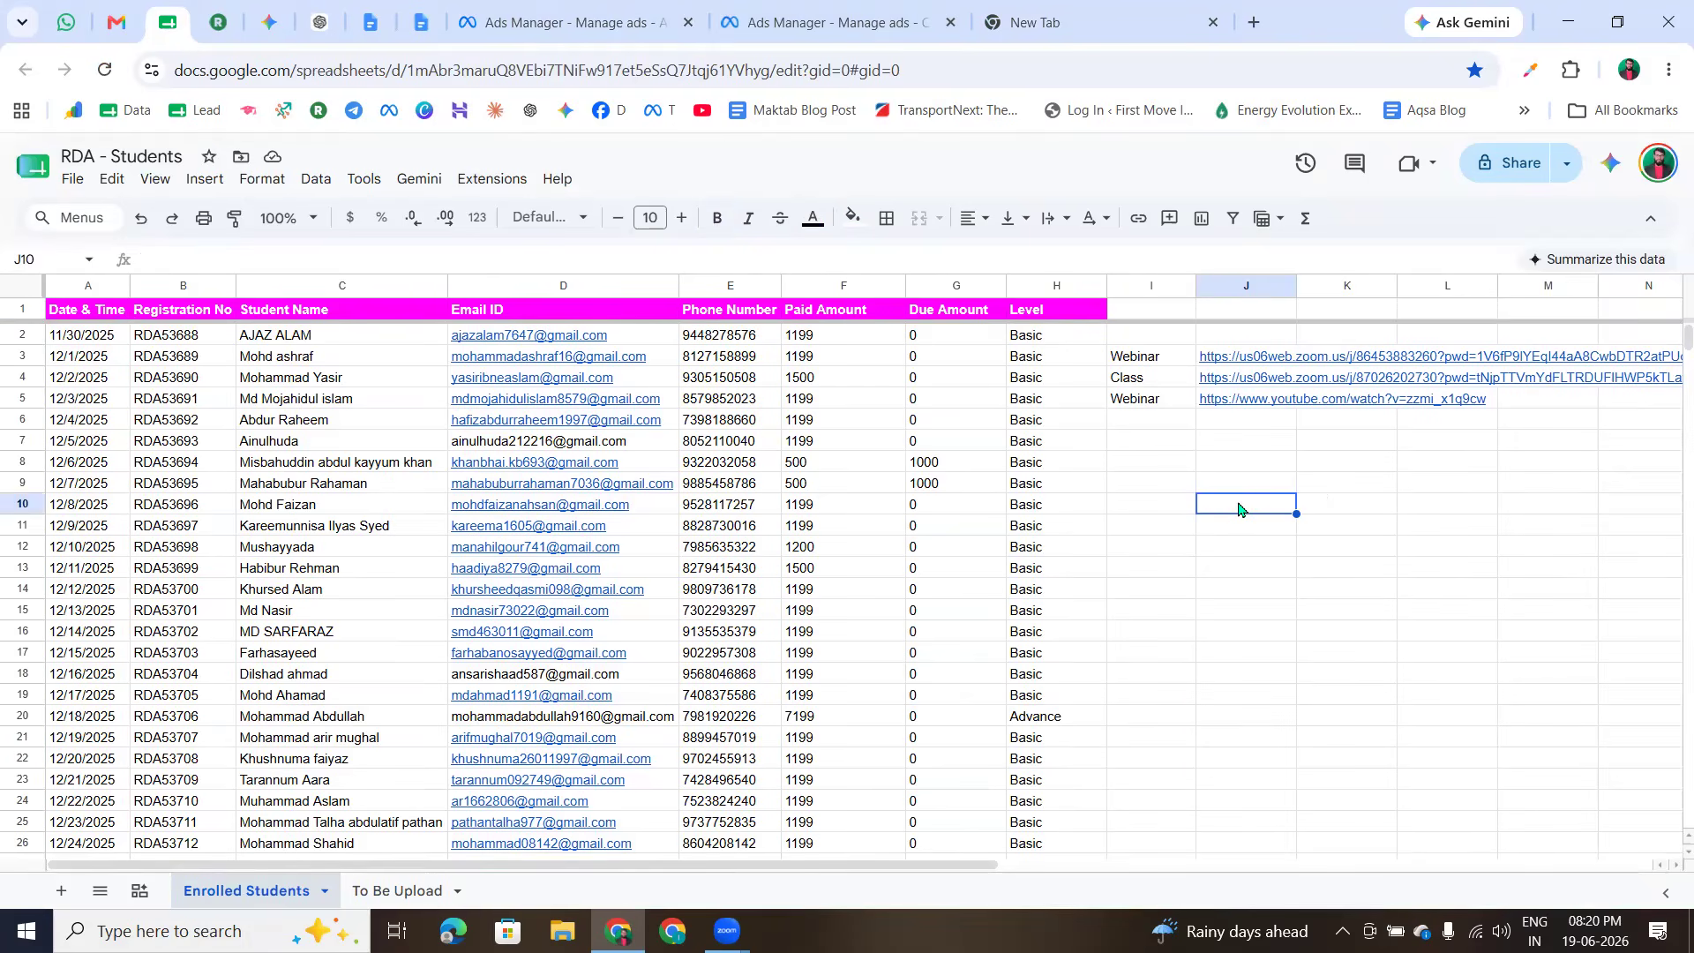
key(ctrl+v)
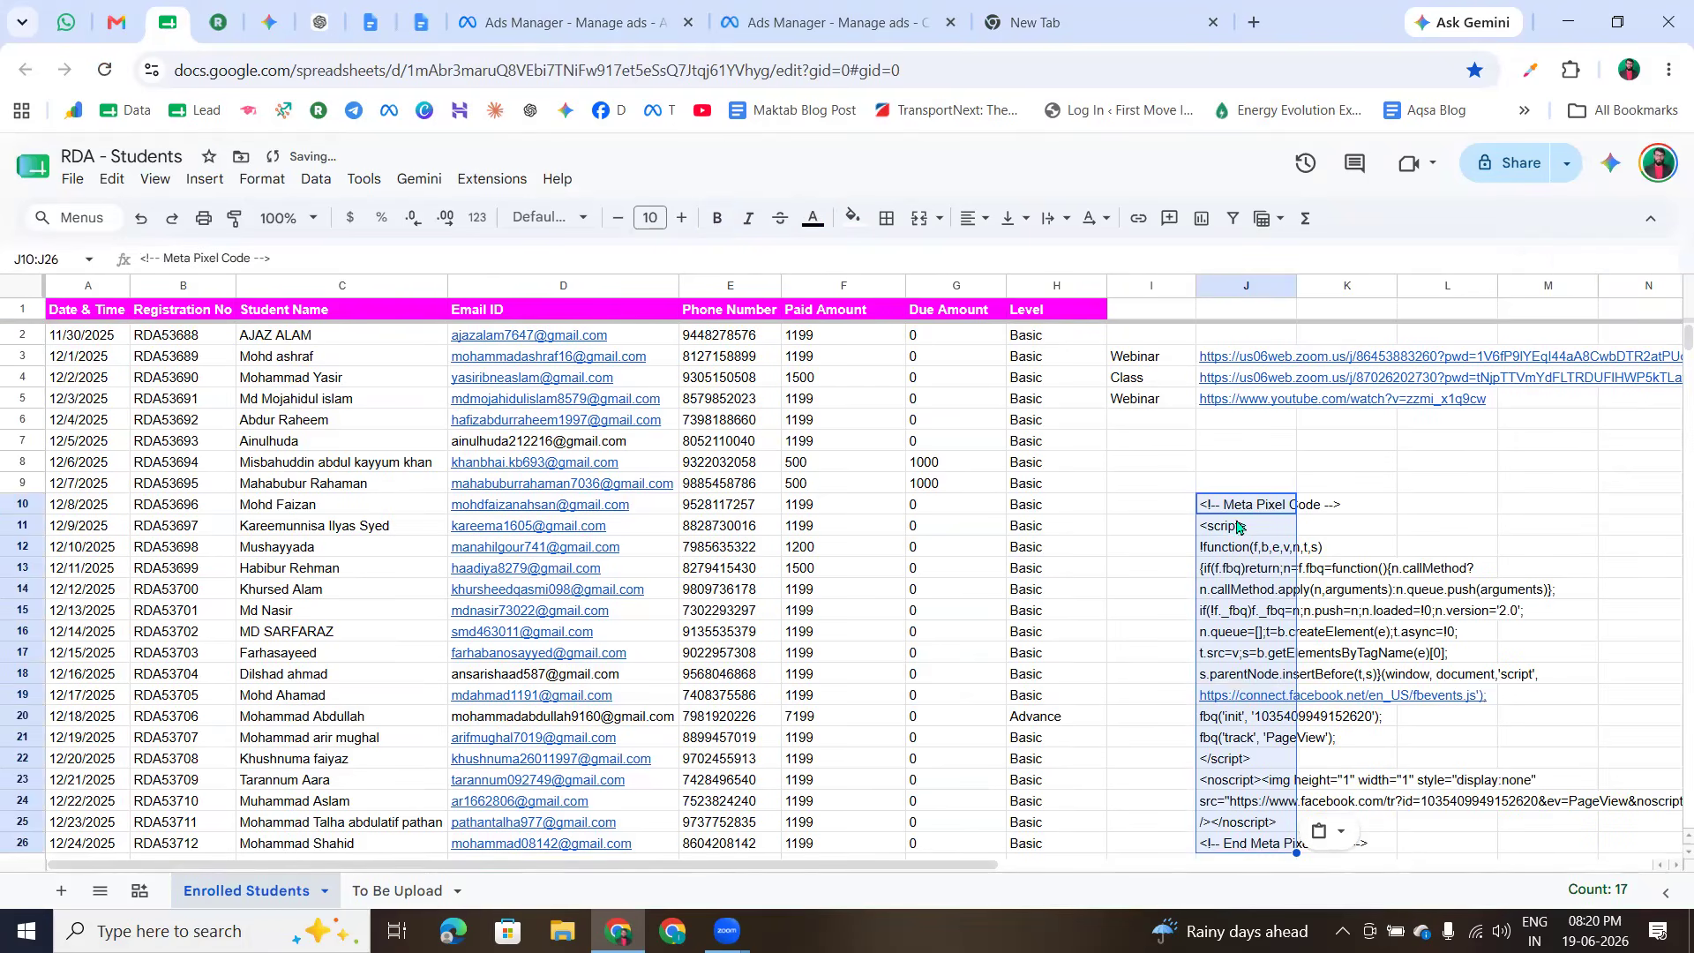
click(1422, 510)
click(1252, 502)
triple_click(1252, 501)
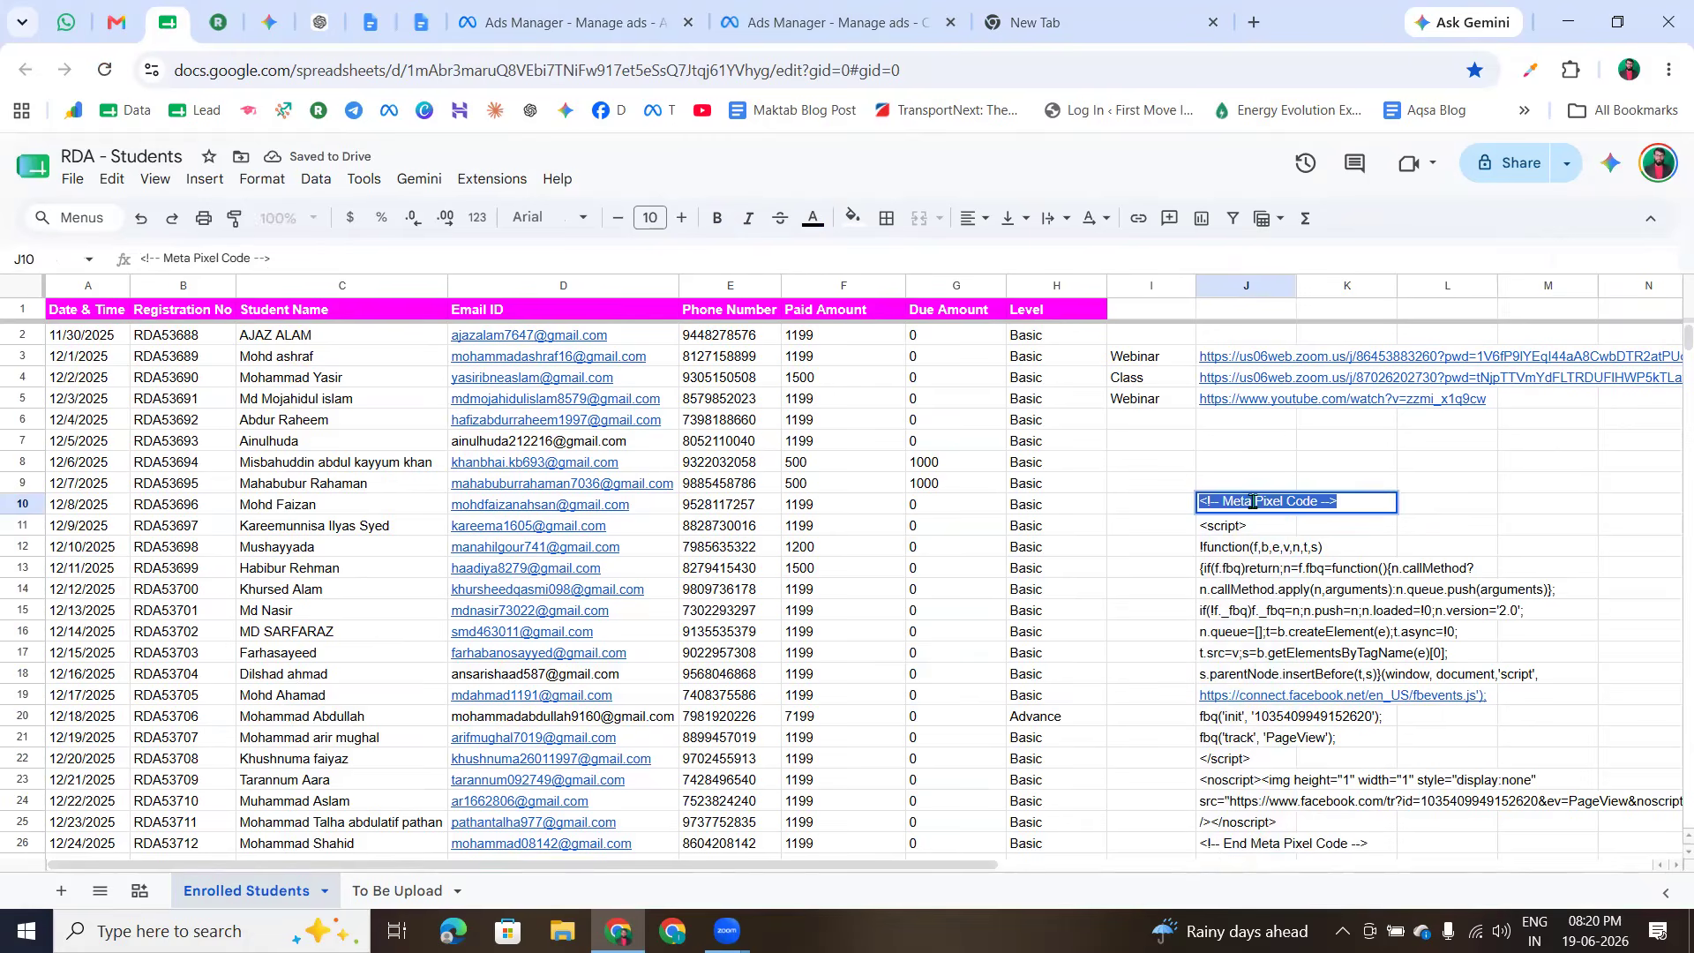
- Try selecting all the pasted pixel code, then undo the edits including the paste
click(1247, 533)
key(ctrl+a)
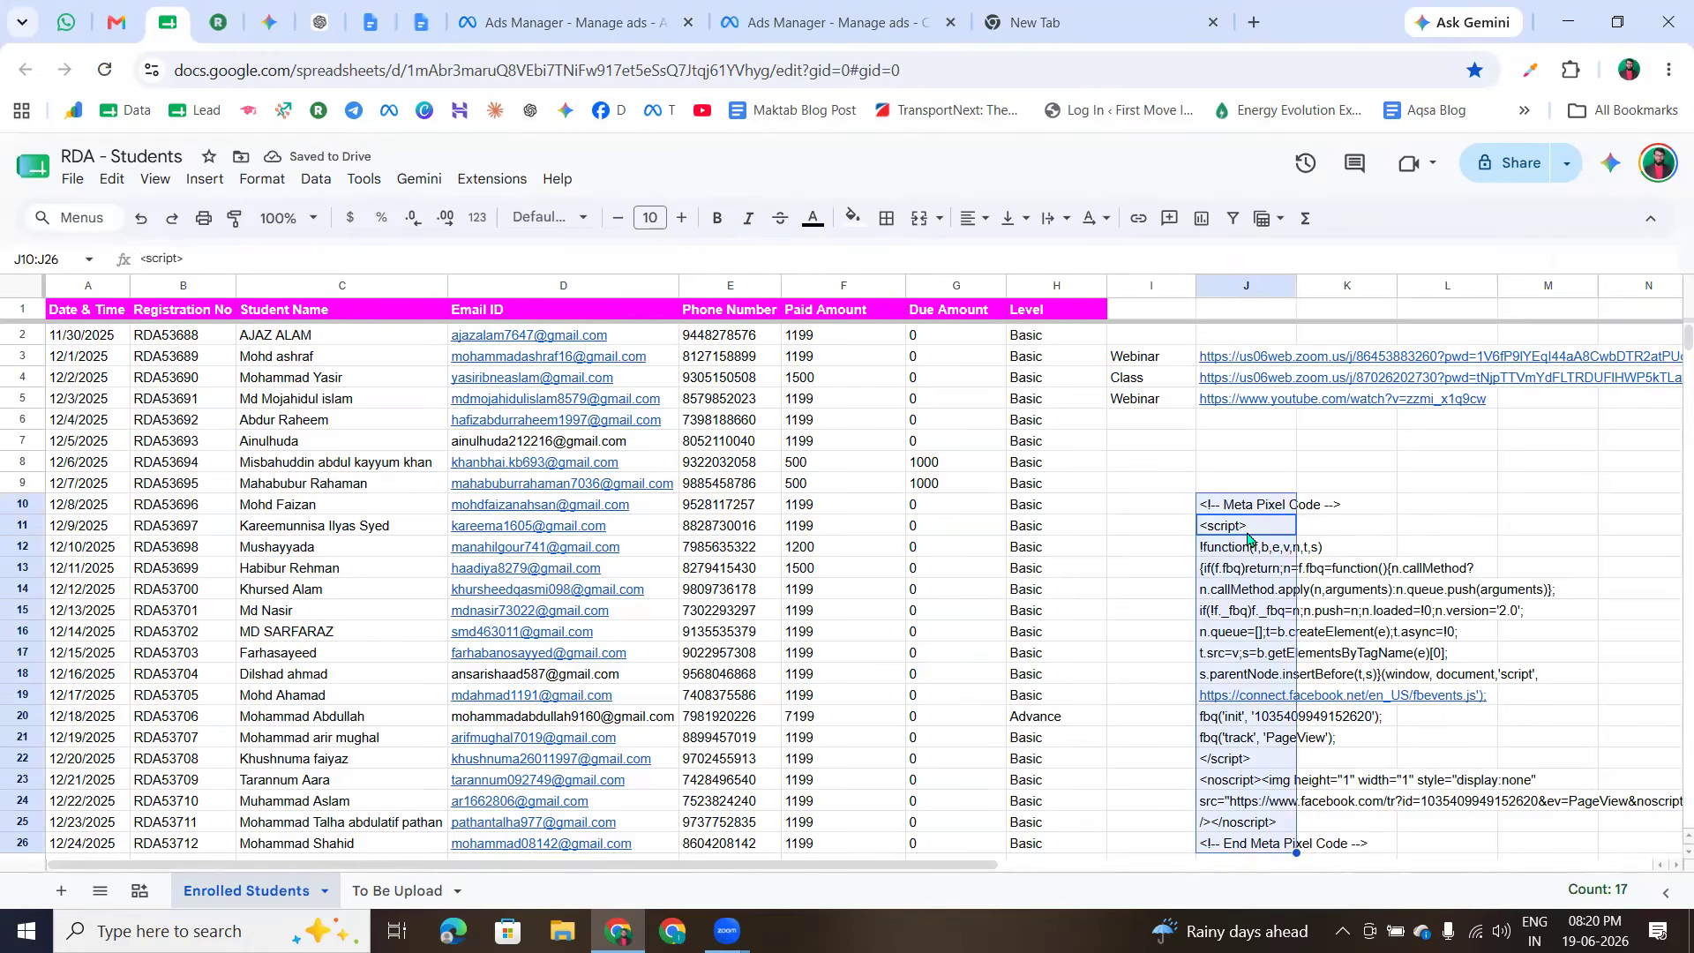
key(ctrl+a)
text(a)
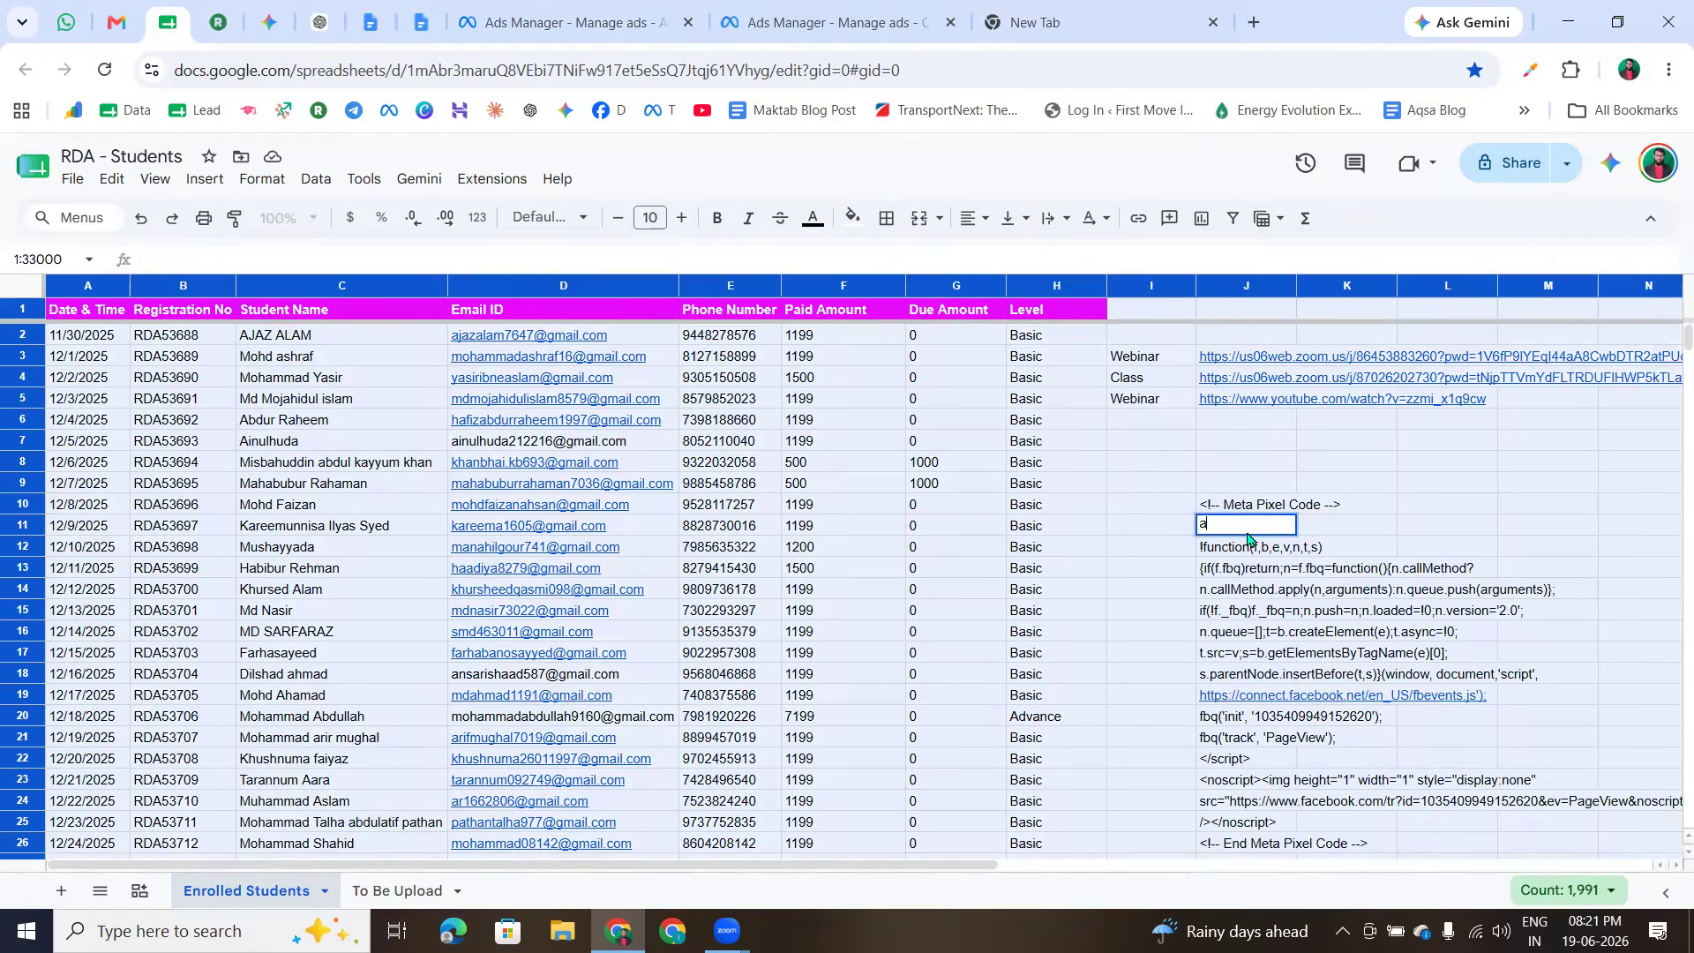
click(1421, 534)
key(ctrl+z)
key(ctrl+z)
- Paste the whole Meta pixel base code into the single cell I14 of the Enrolled Students sheet
click(1187, 591)
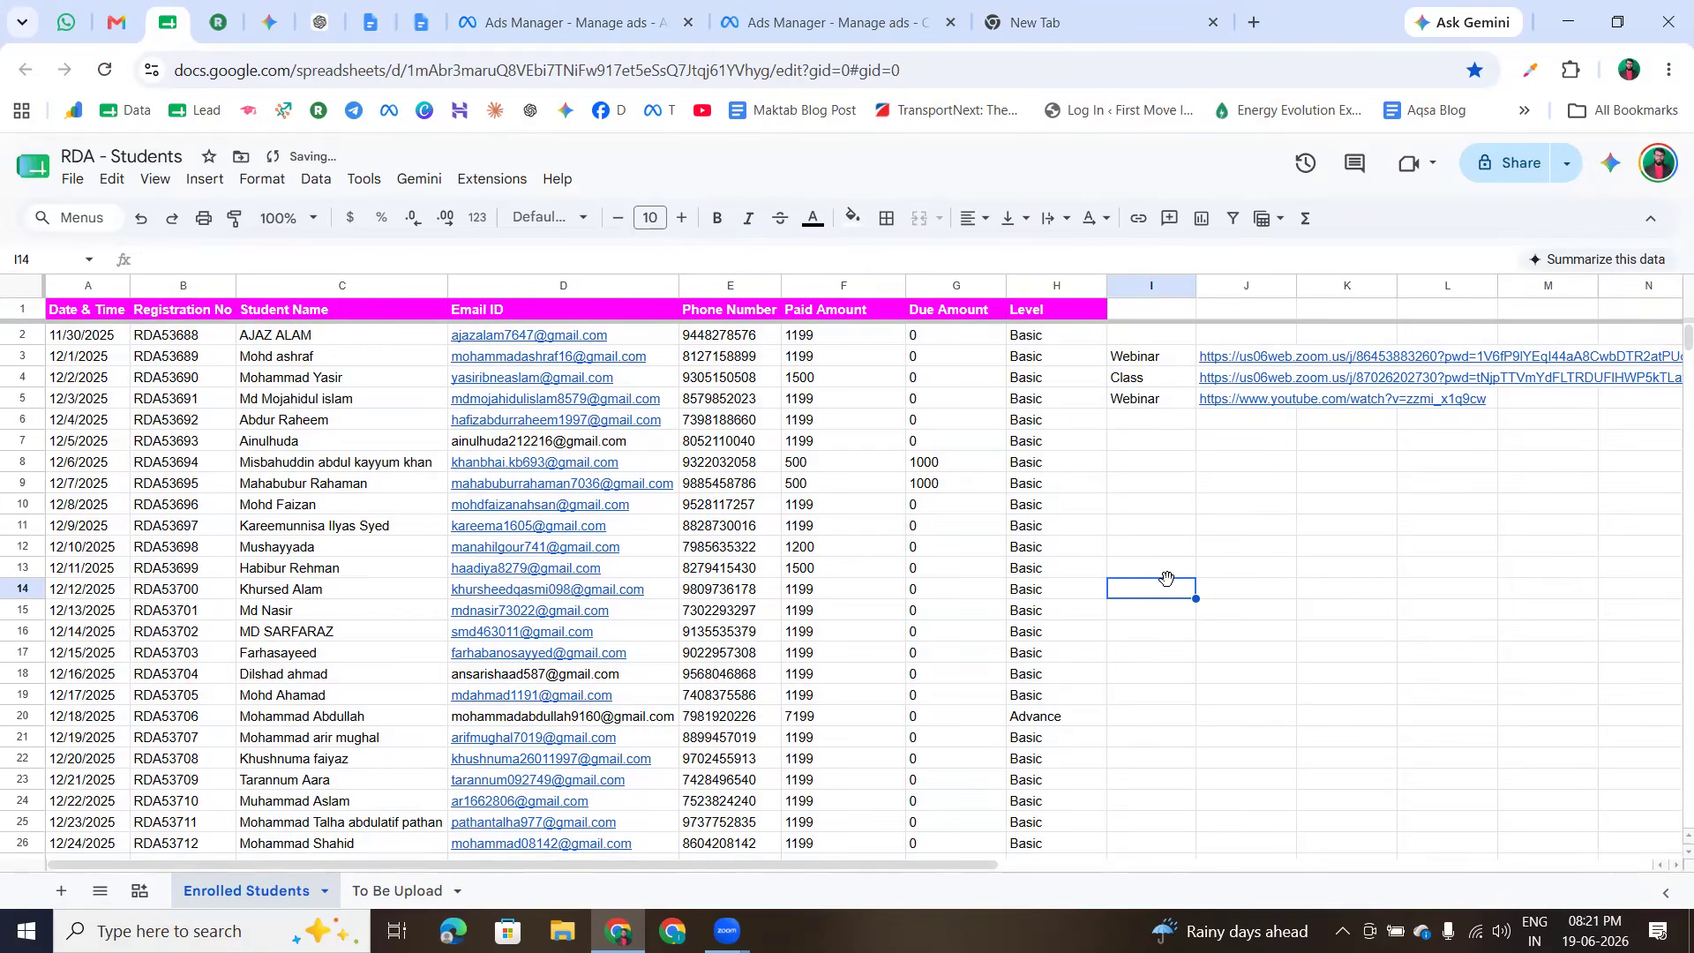
double_click(1148, 587)
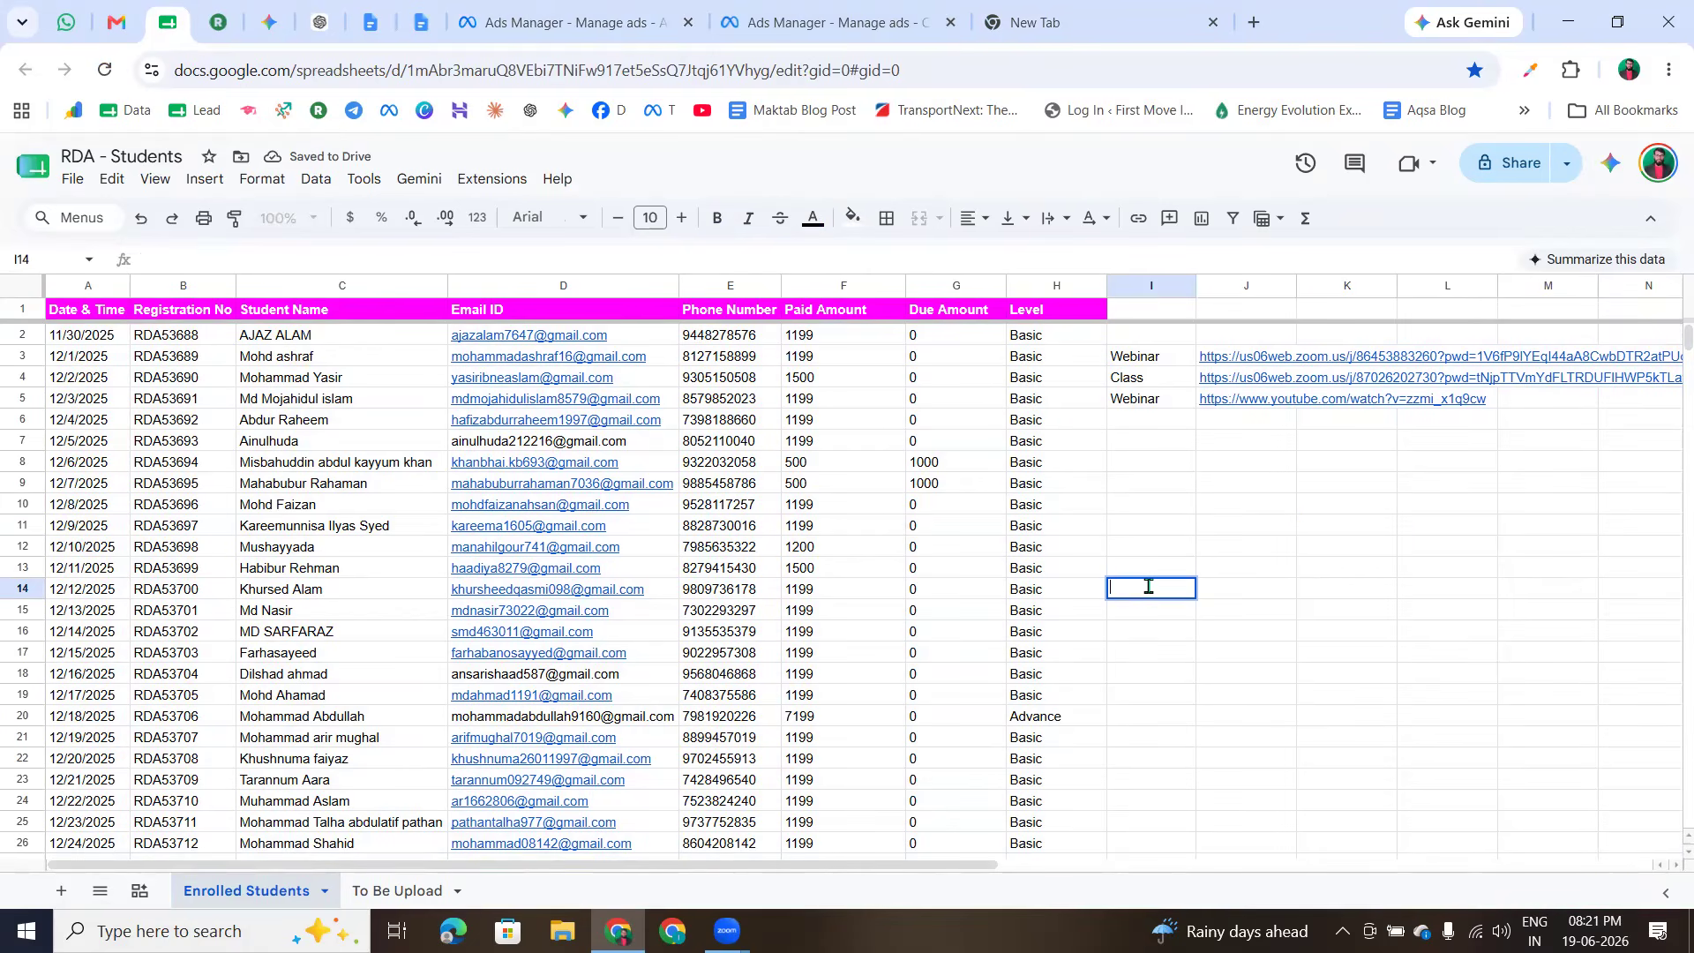
key(ctrl+v)
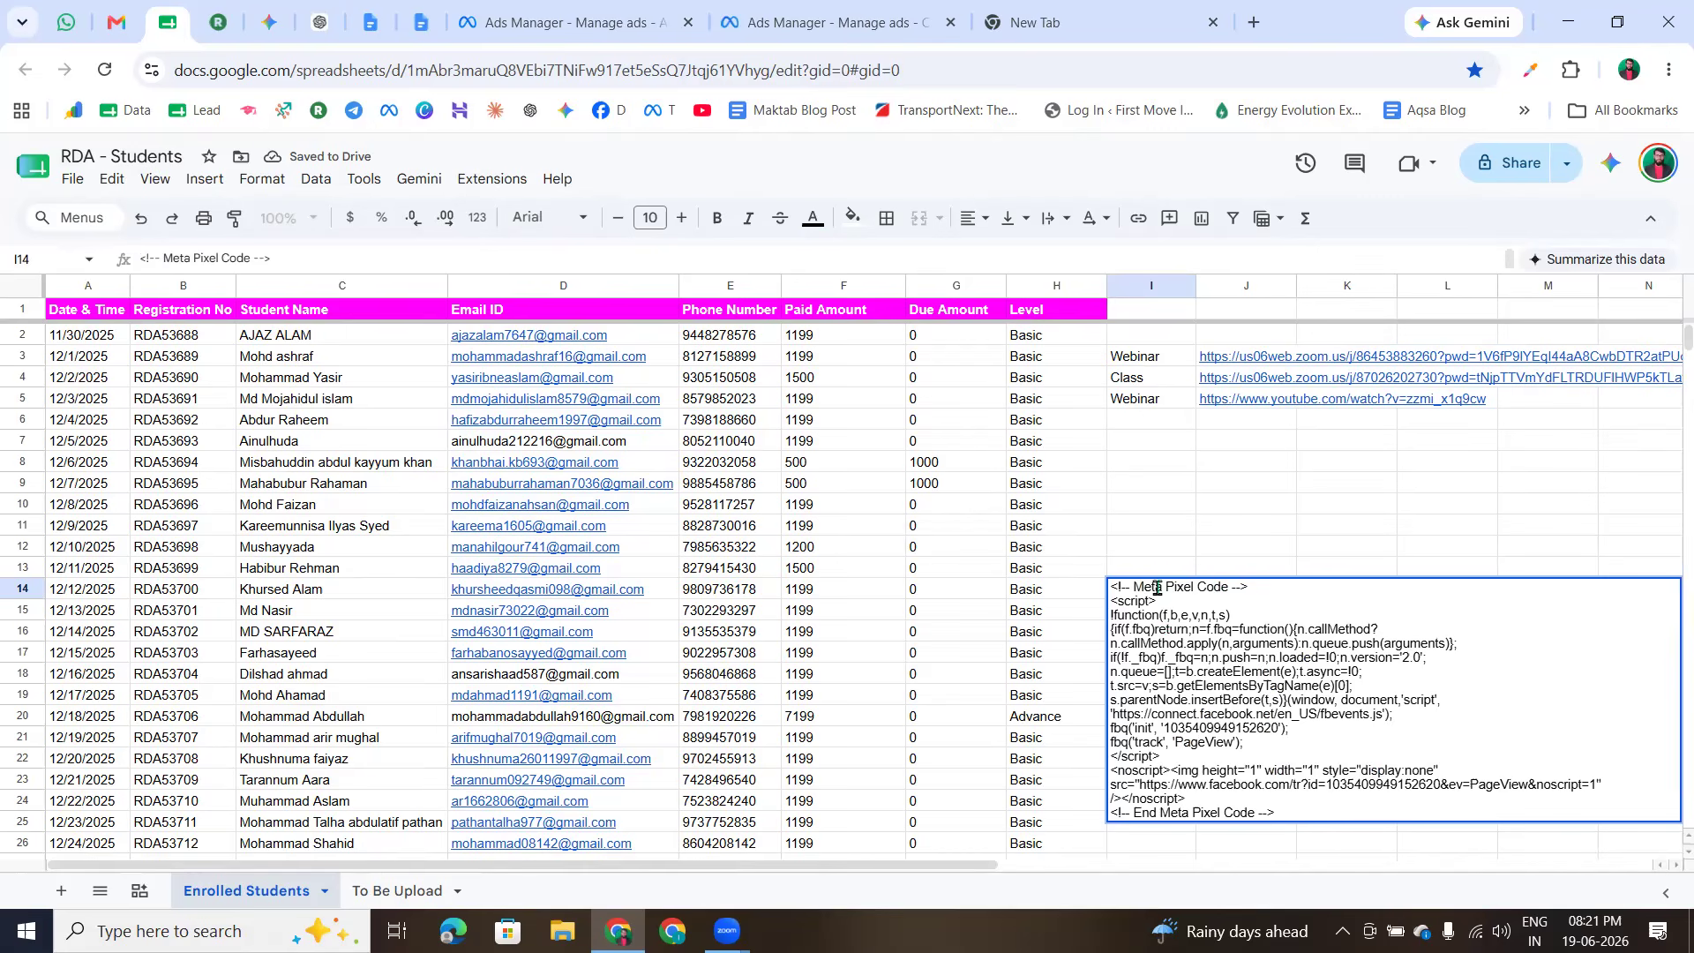
click(1151, 567)
click(1140, 646)
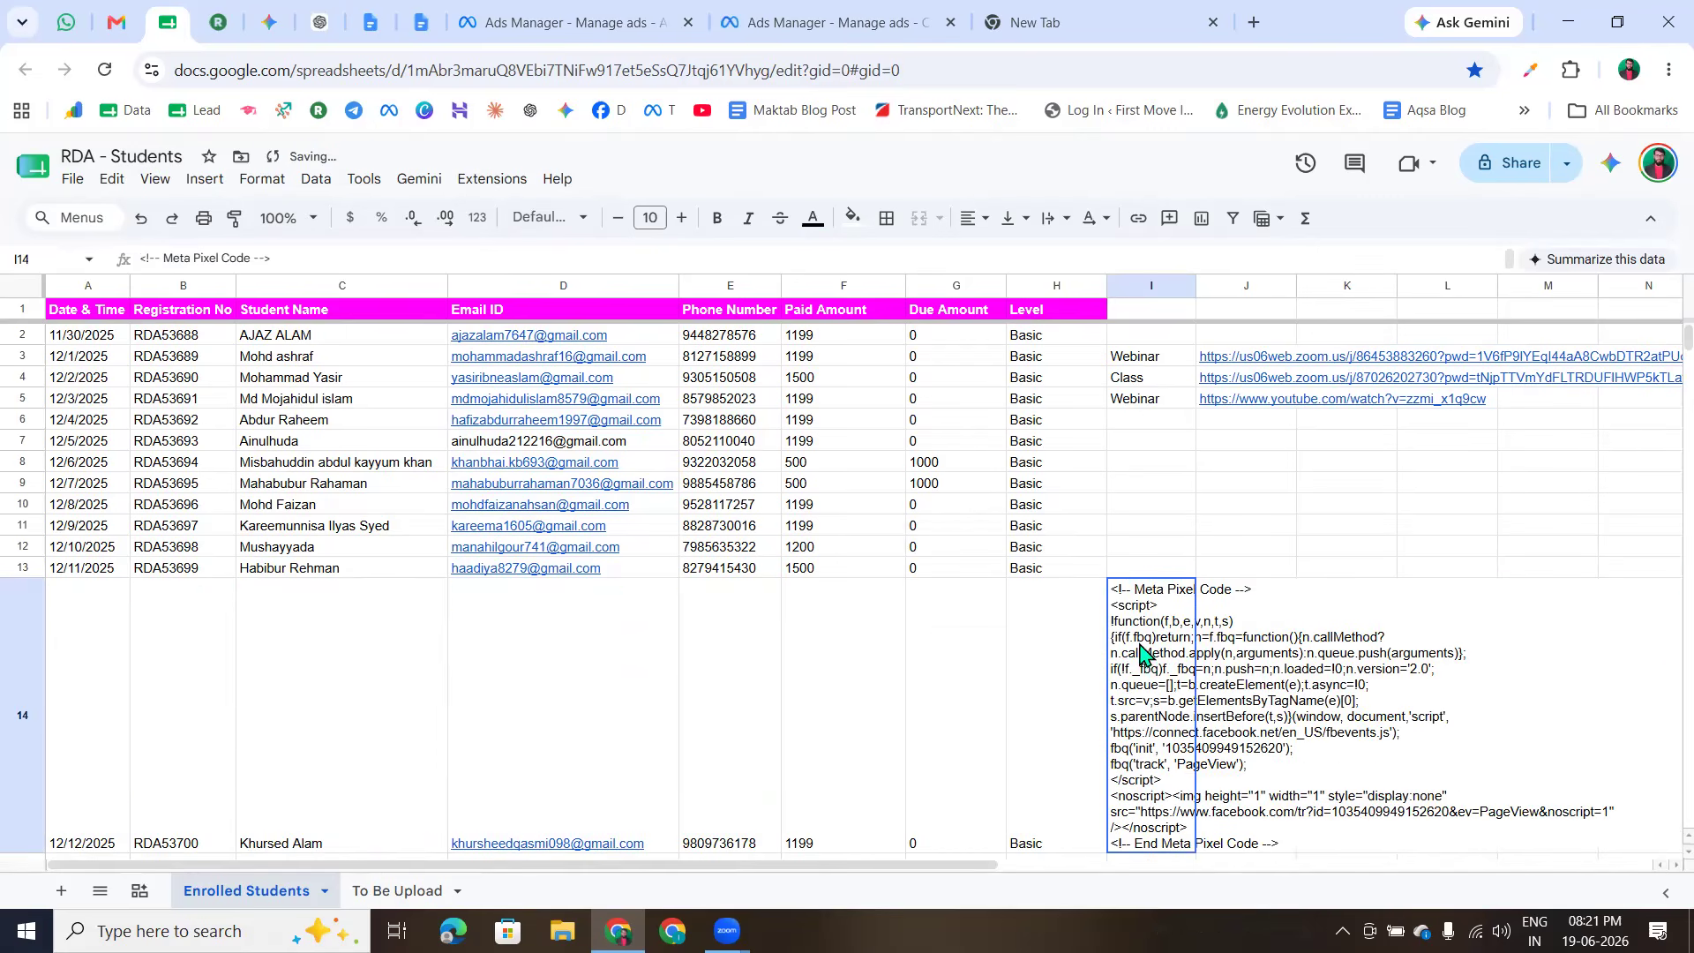
scroll(1139, 693, down, 4)
scroll(1127, 596, up, 4)
- Return to the New Sales ad set in Ads Manager and advance the Meta pixel setup to the Paste base code stage
click(837, 24)
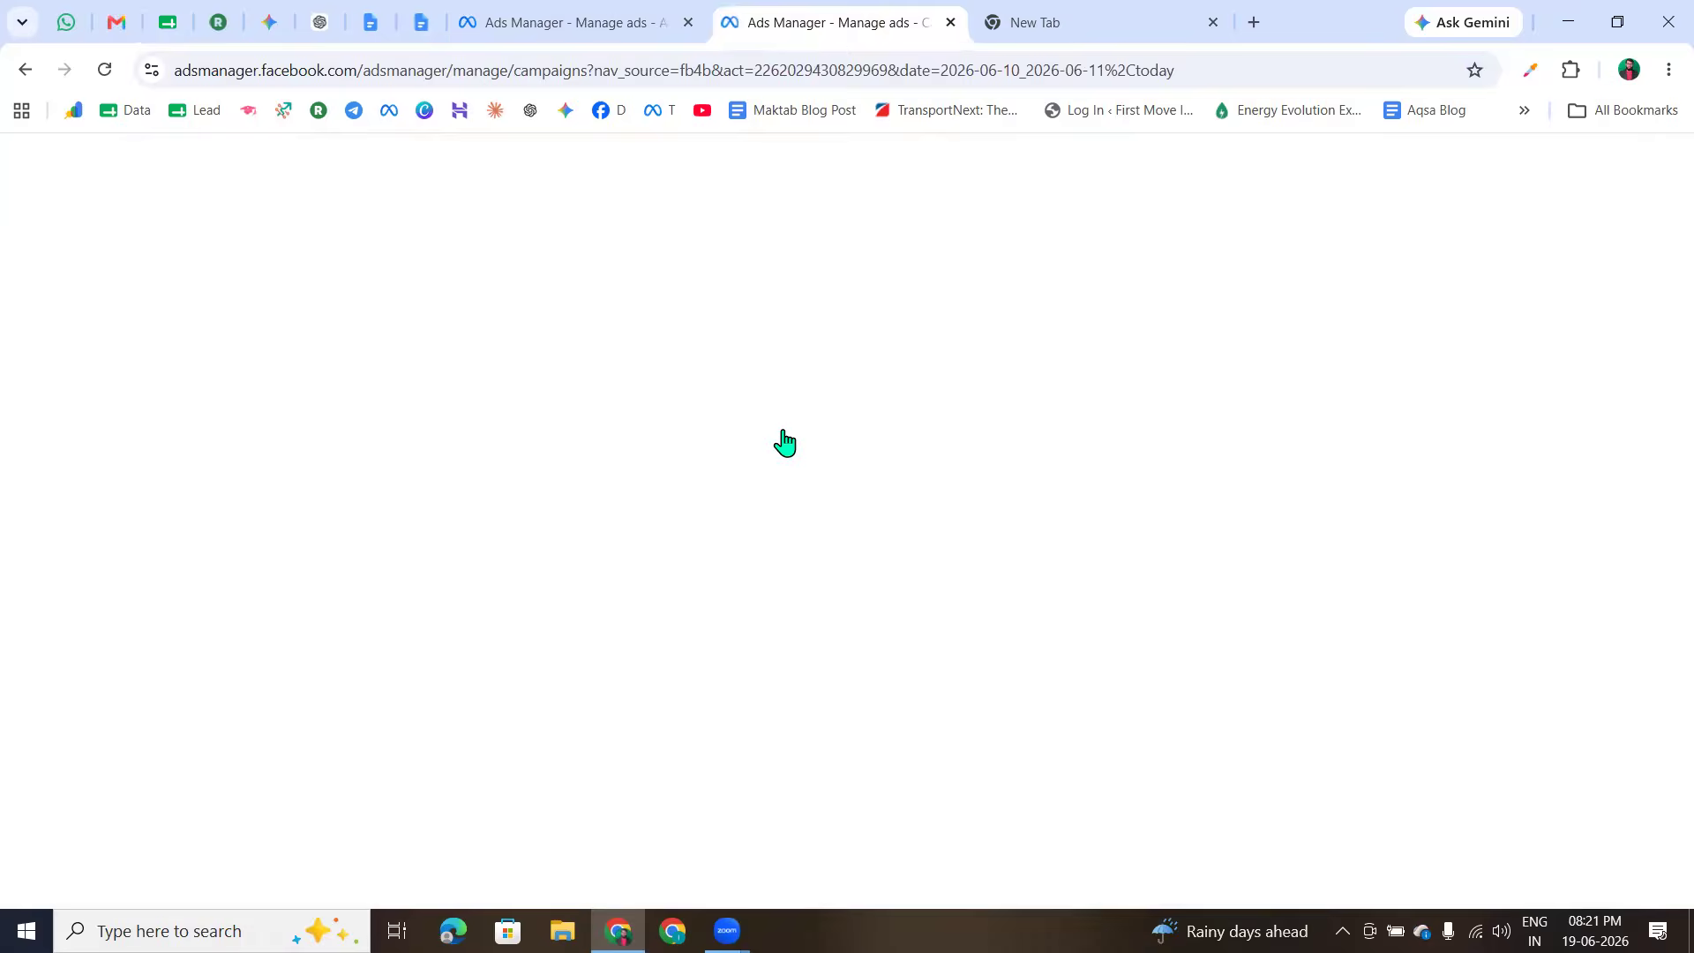
click(627, 29)
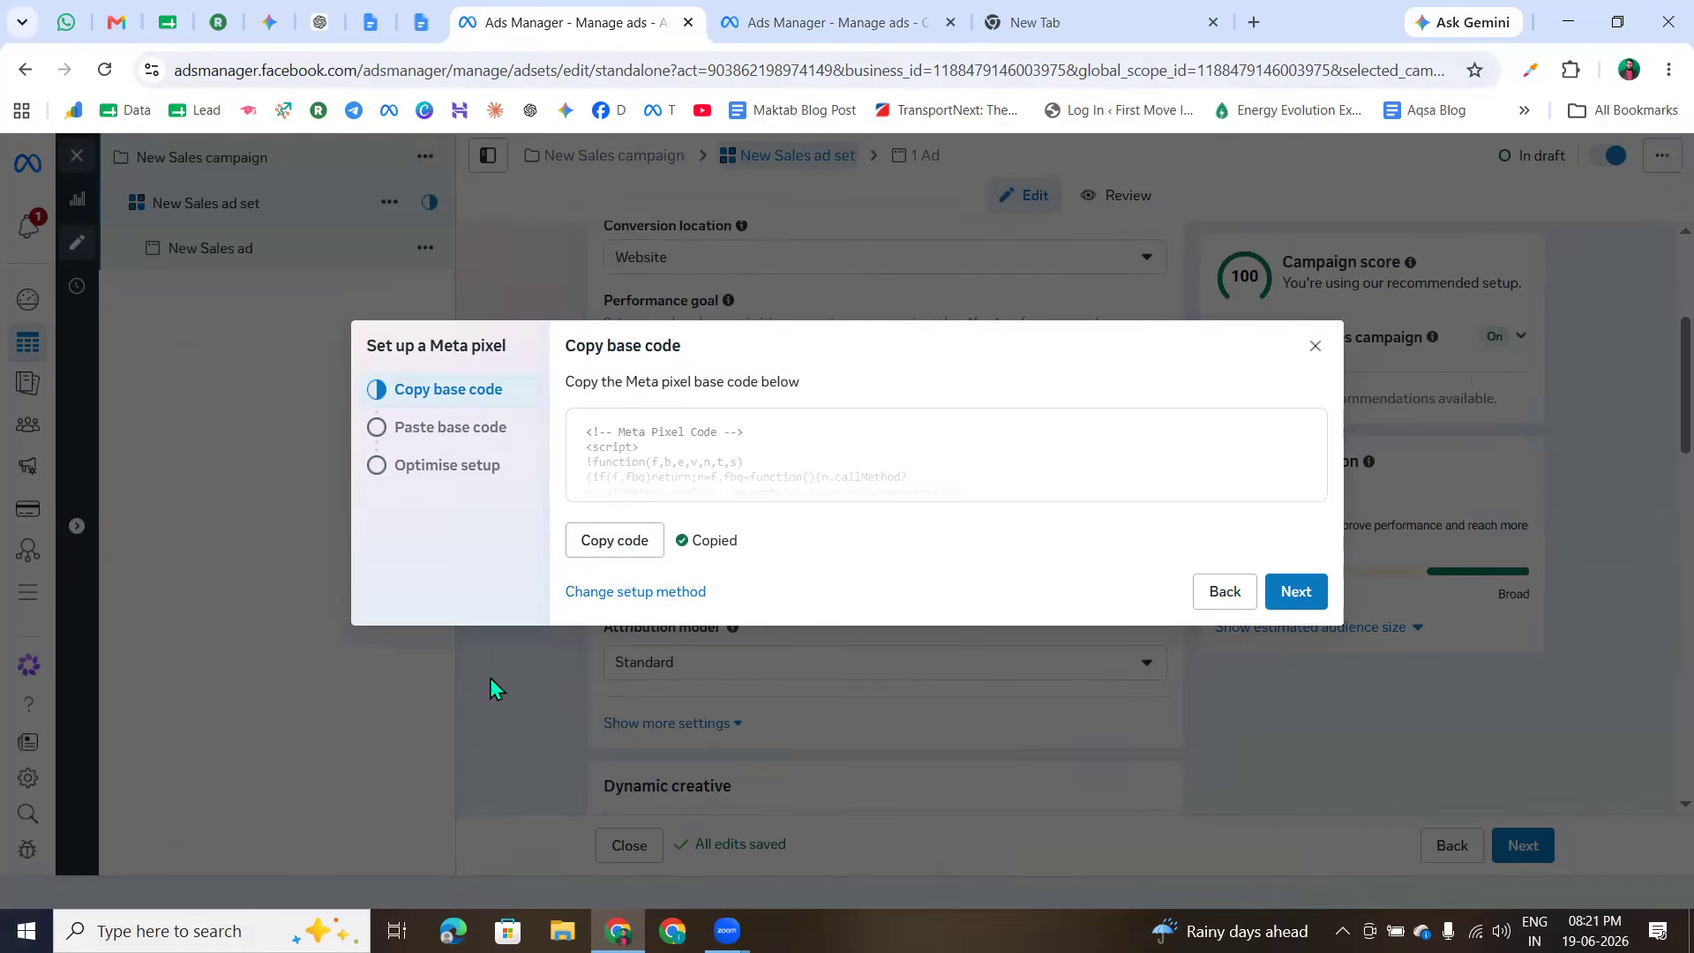
drag(1359, 569, 1367, 576)
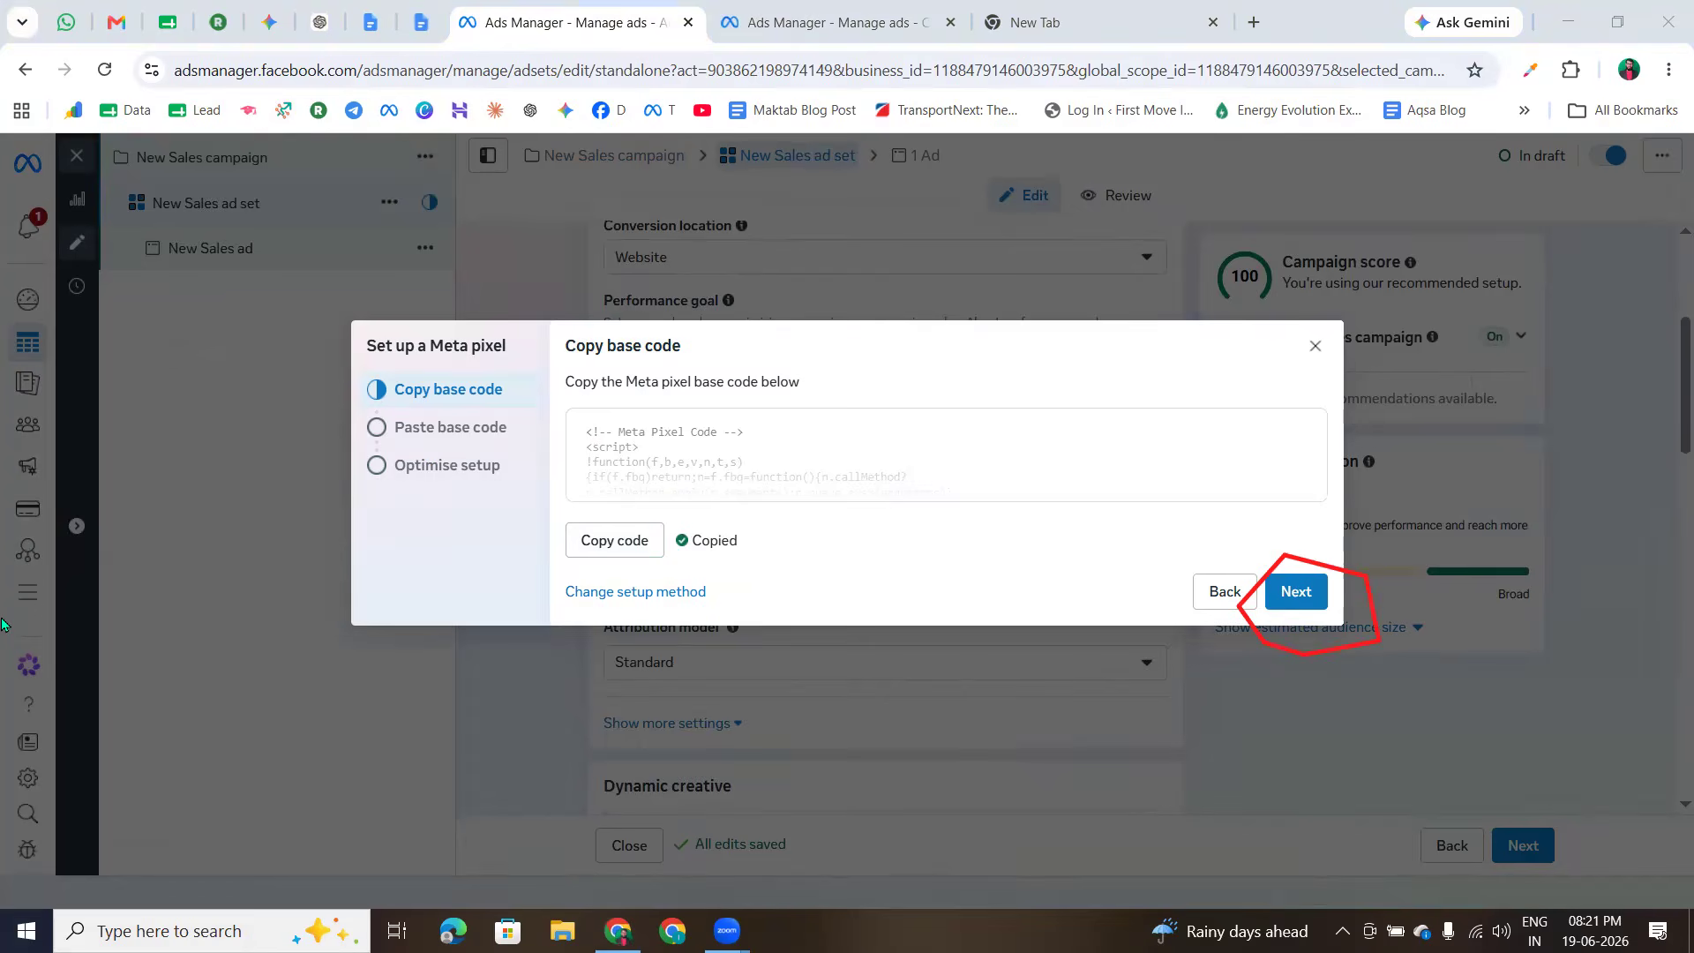
click(1306, 598)
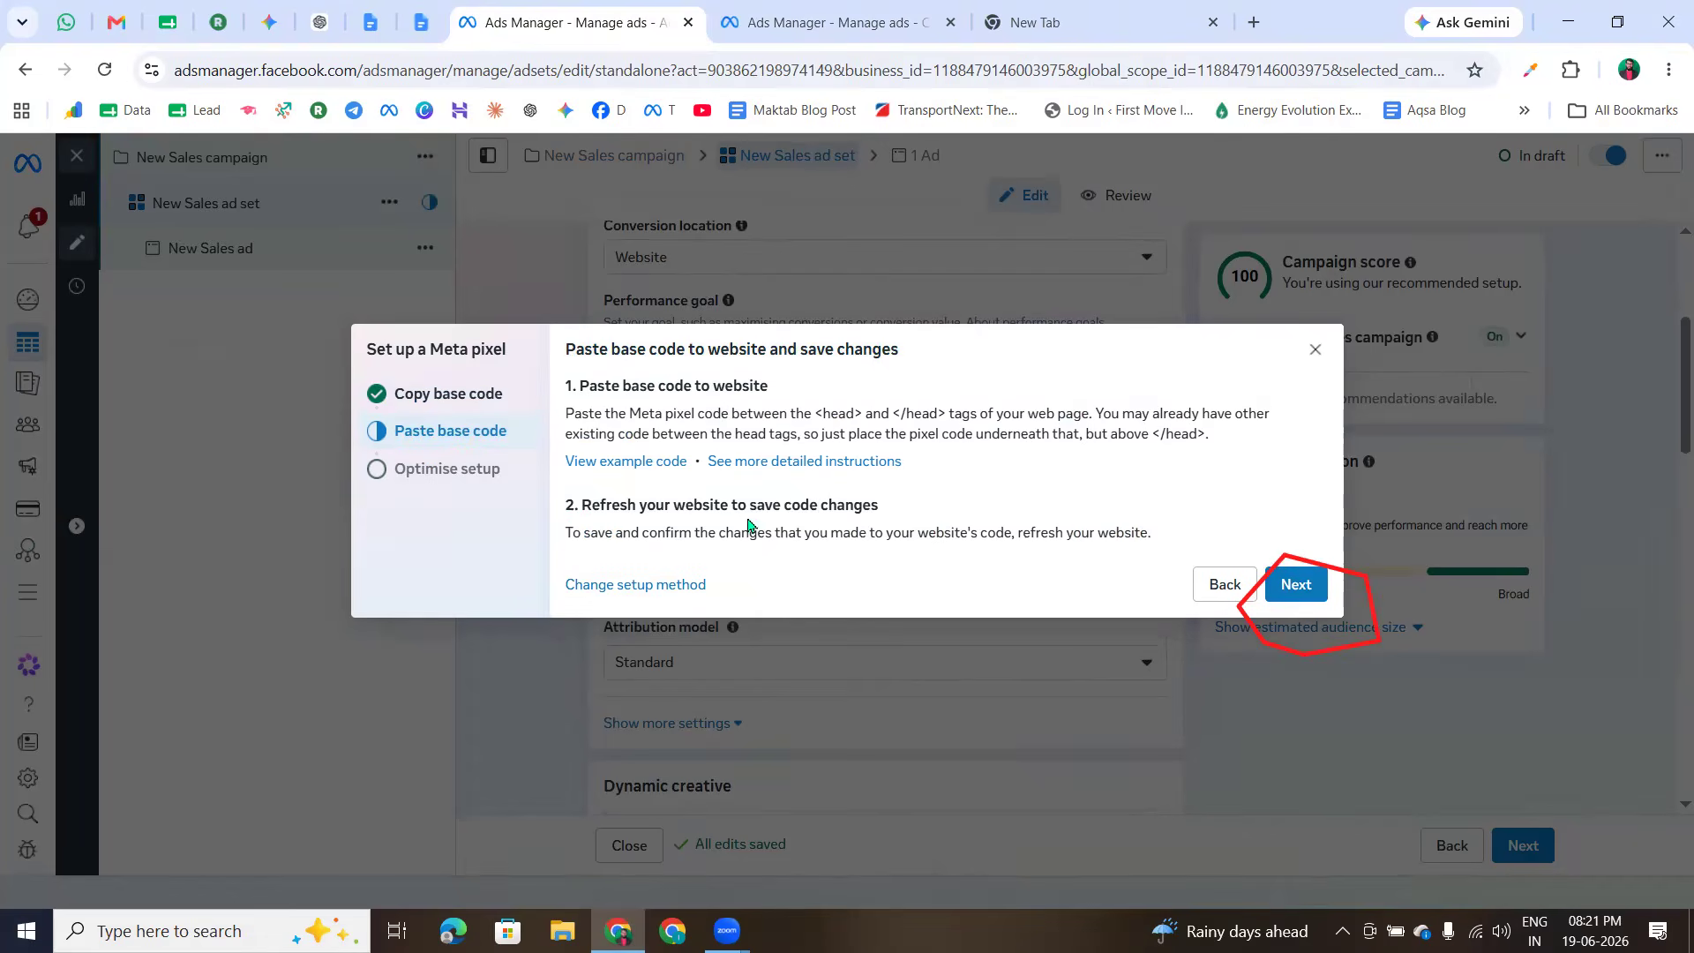
- Read the instructions for pasting the base code to the website, focusing on the placement between the <head> and </head> tags
double_click(575, 350)
drag(648, 351, 653, 351)
click(749, 351)
drag(564, 390, 792, 399)
click(791, 399)
drag(570, 418, 1279, 454)
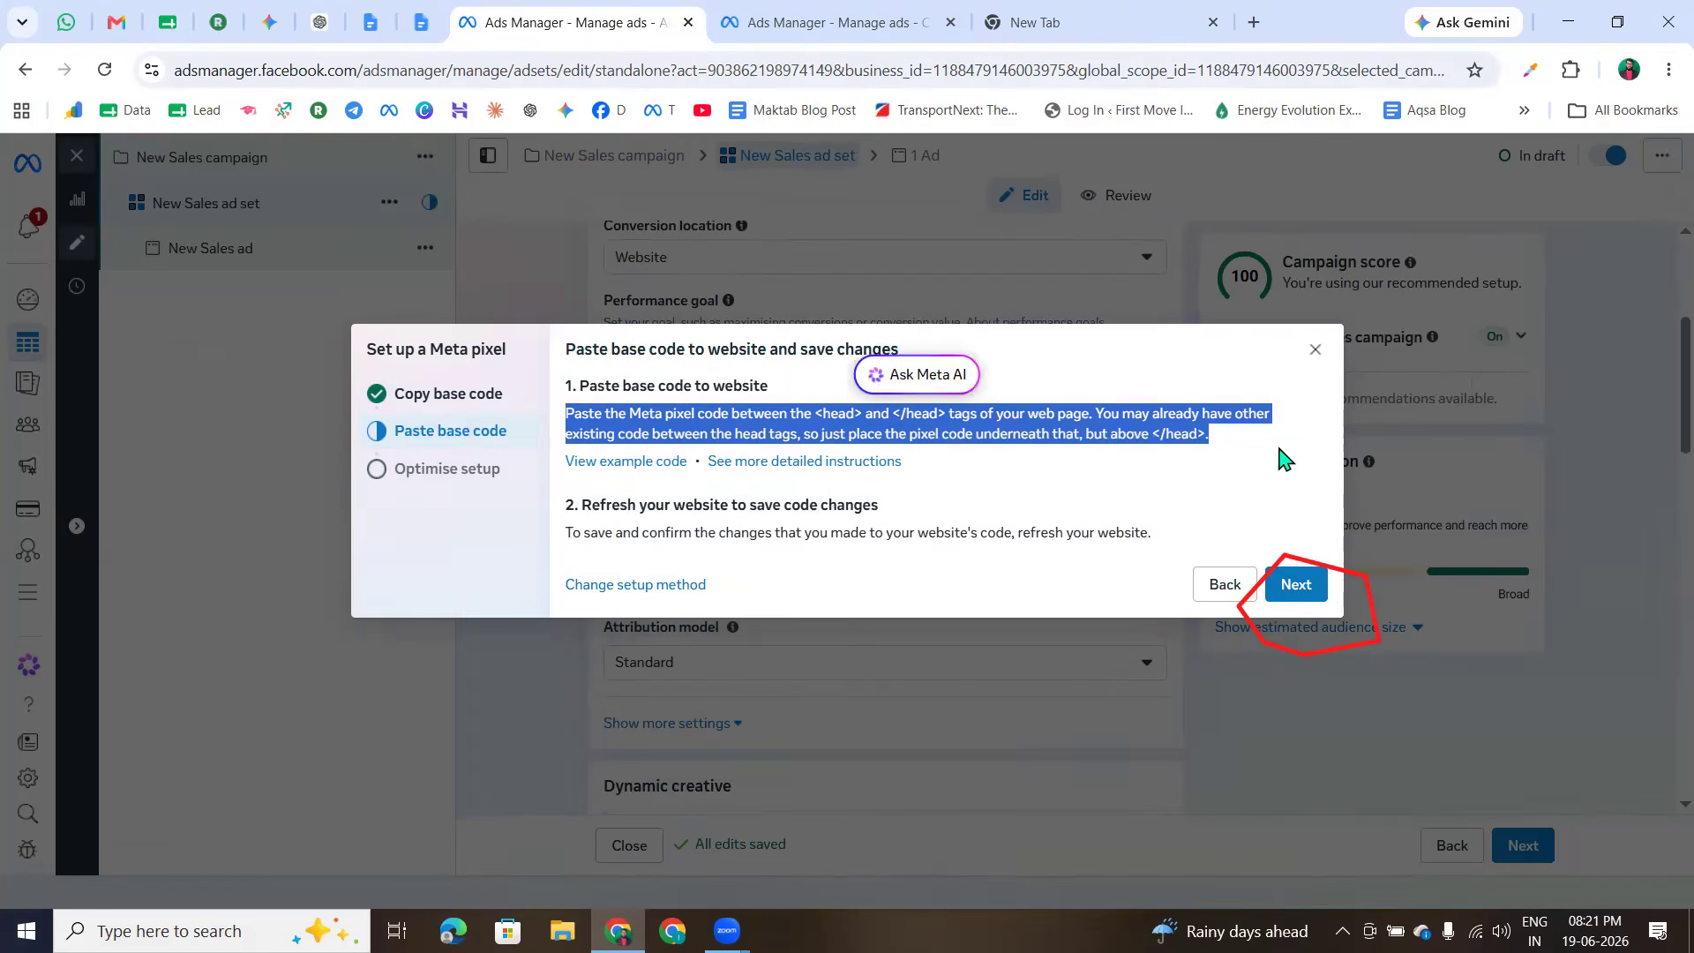
click(915, 436)
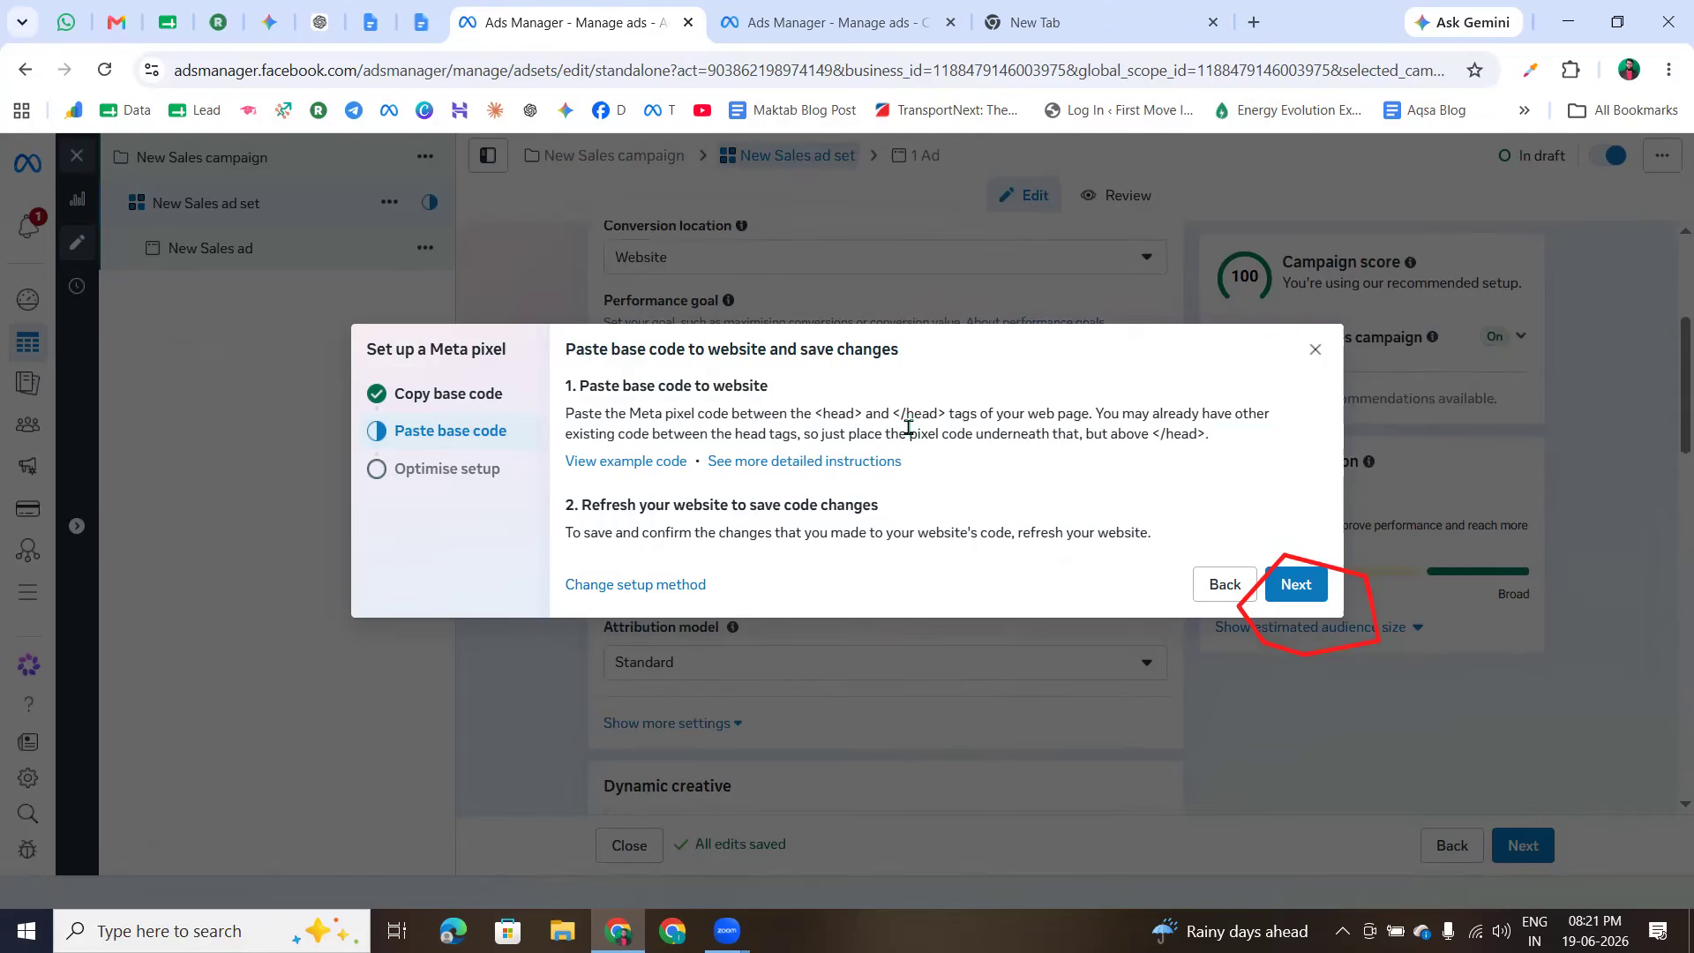
drag(813, 415, 946, 421)
click(971, 410)
drag(813, 415, 946, 419)
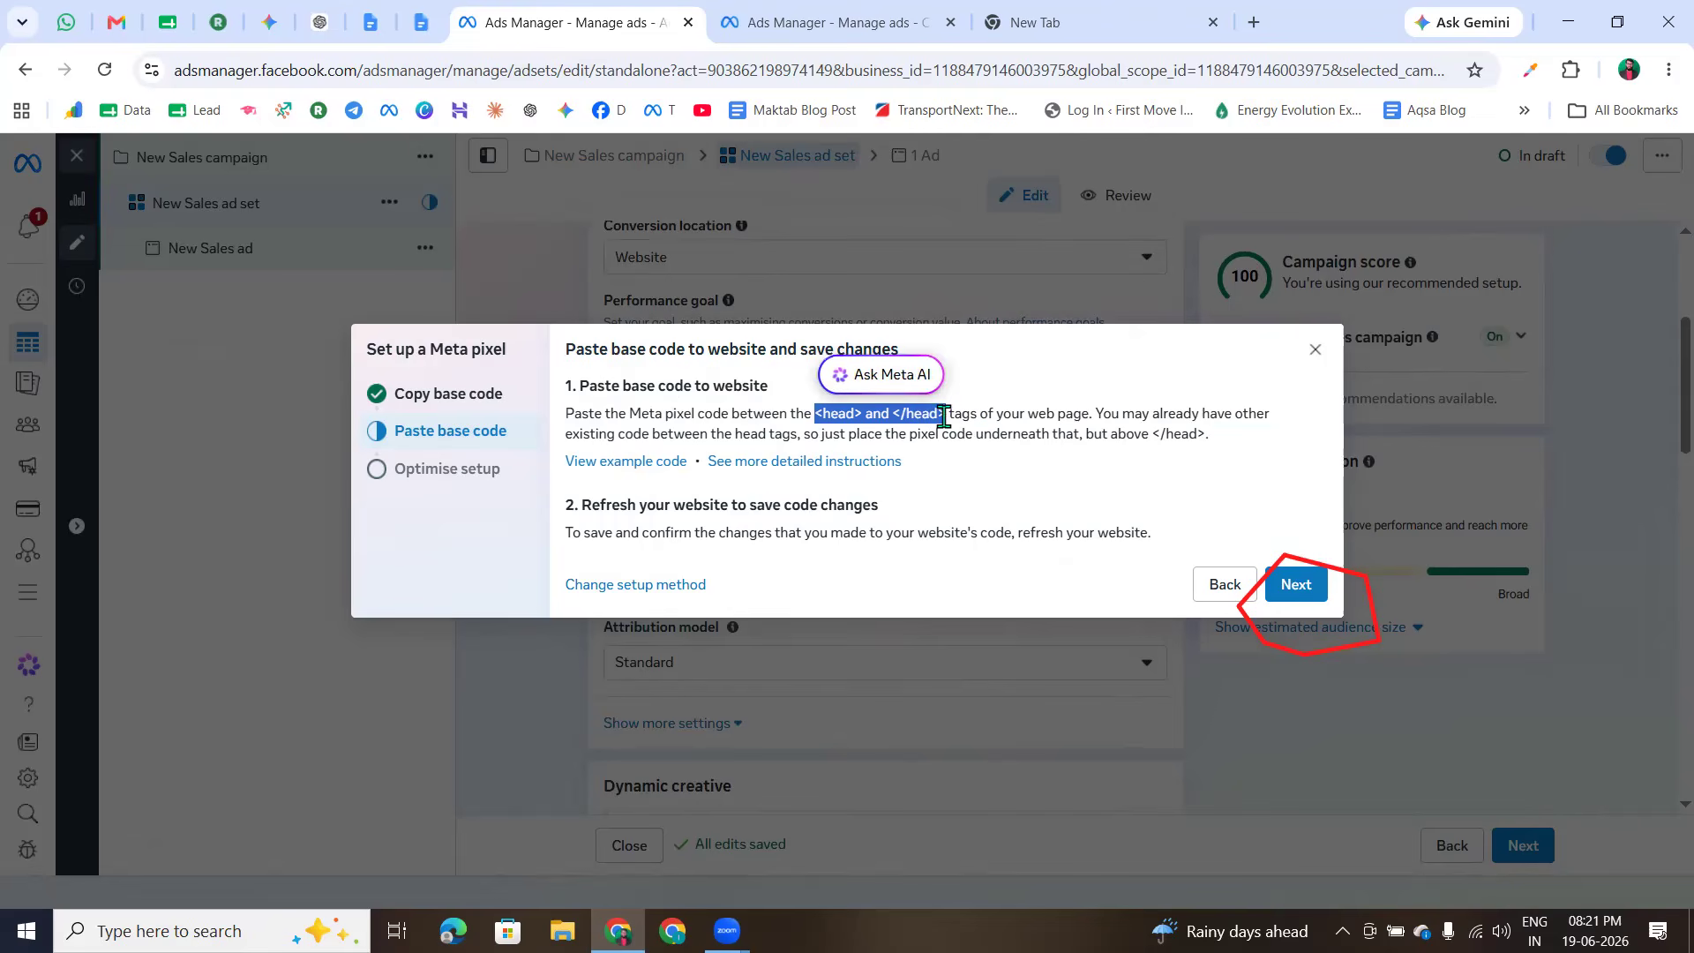
click(950, 416)
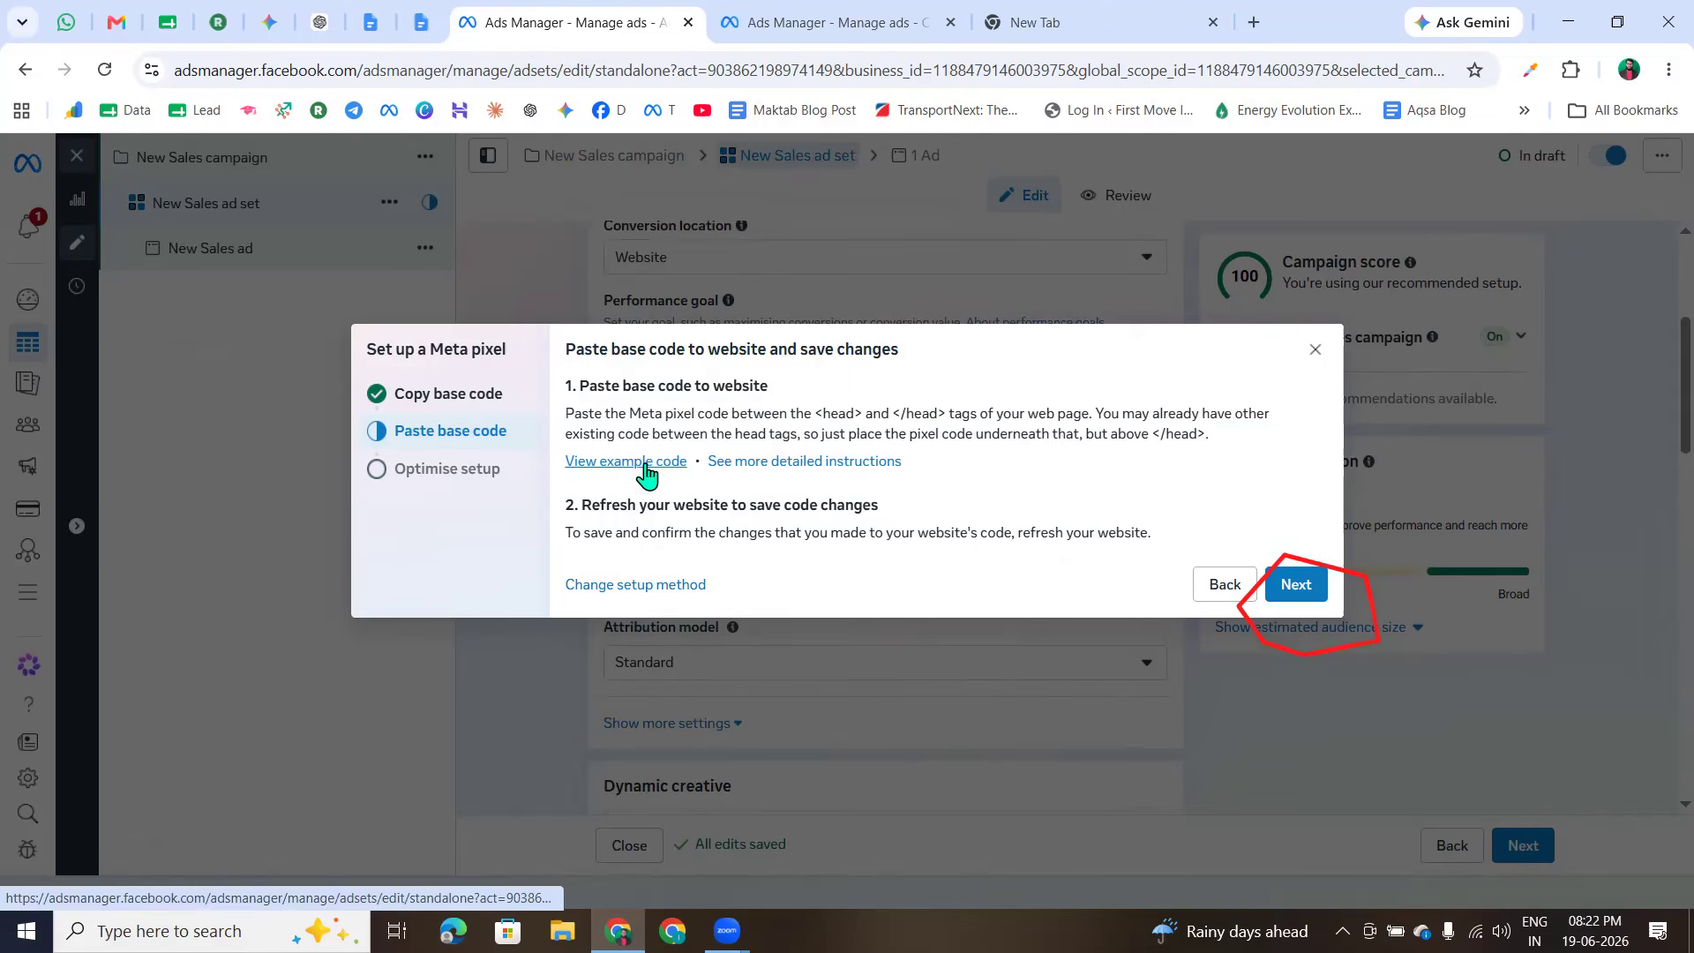
- Open the rahidigitalacademy.com home page in a separate browser tab from the existing academy site tab
click(218, 25)
right_click(91, 191)
click(212, 220)
click(552, 31)
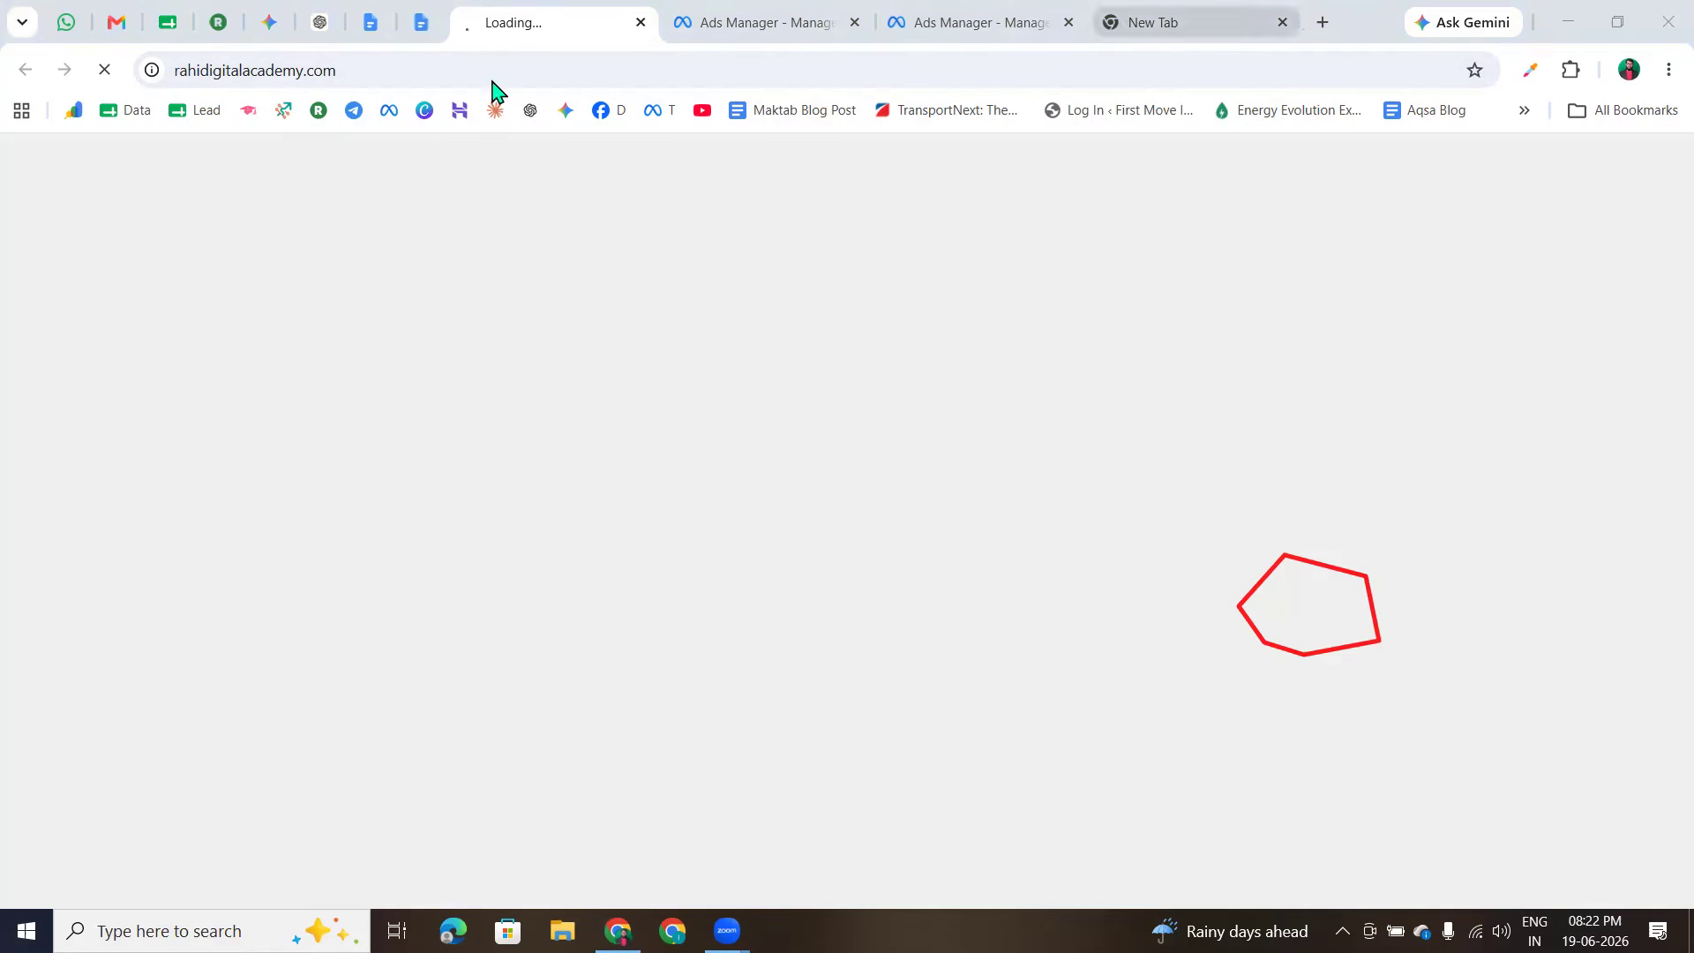
- Go back to the Meta pixel setup in Ads Manager and review where the pixel code belongs in the page's head section
click(798, 24)
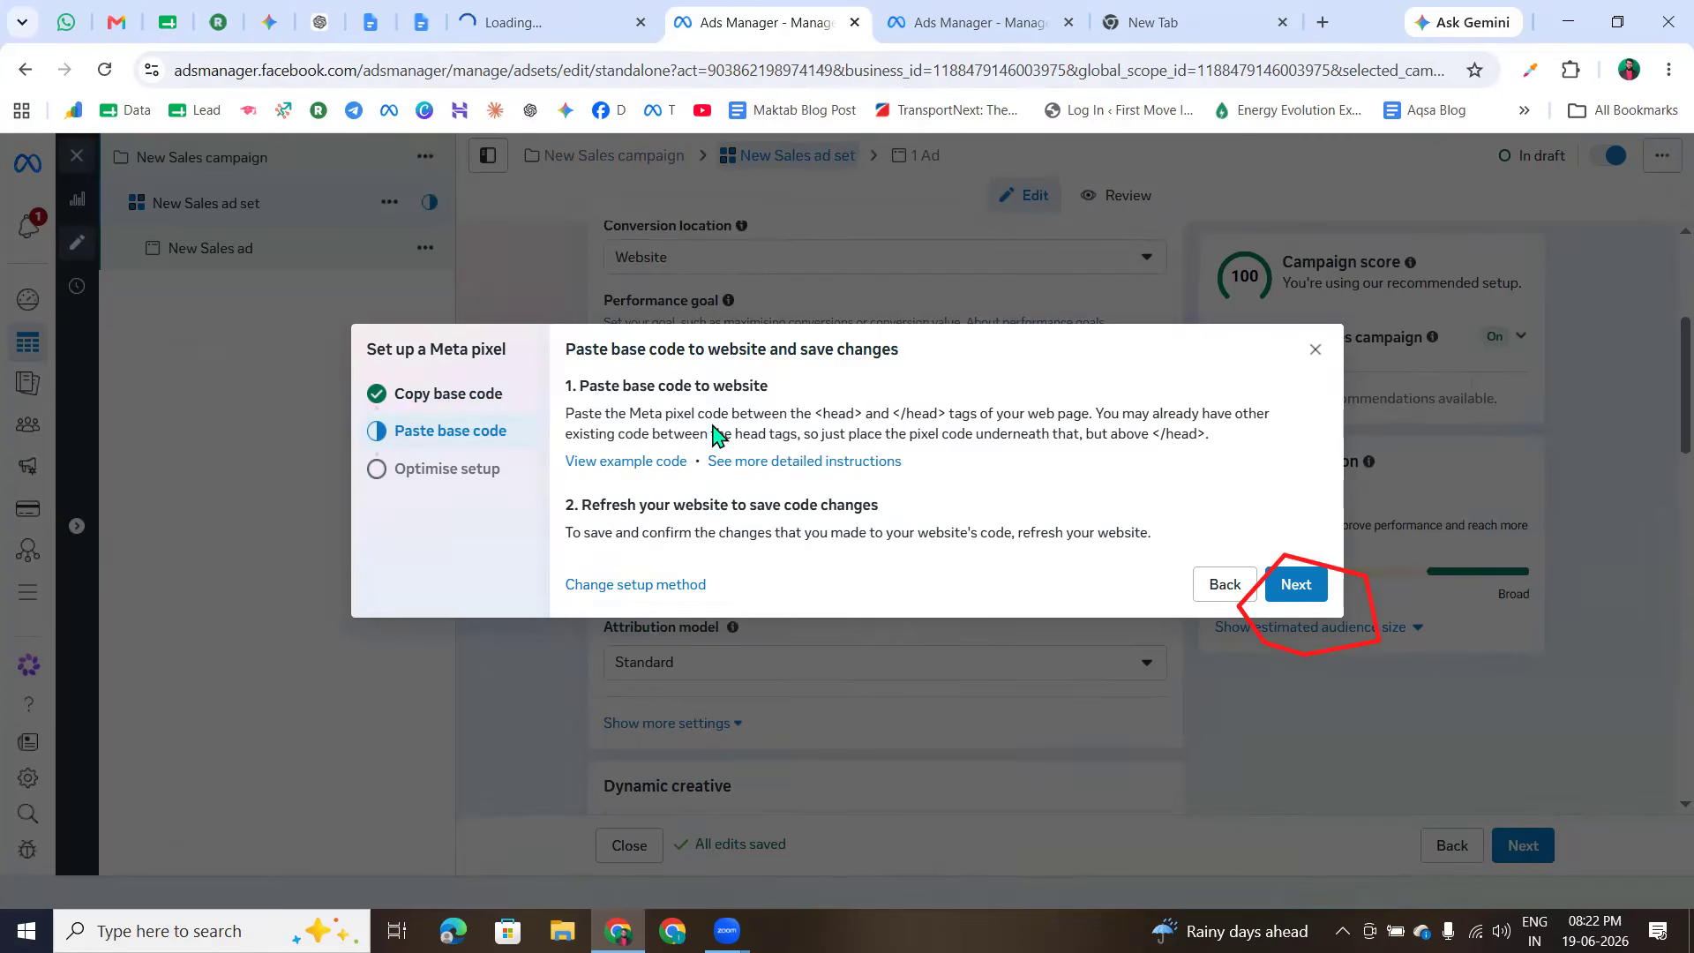
drag(814, 414, 946, 415)
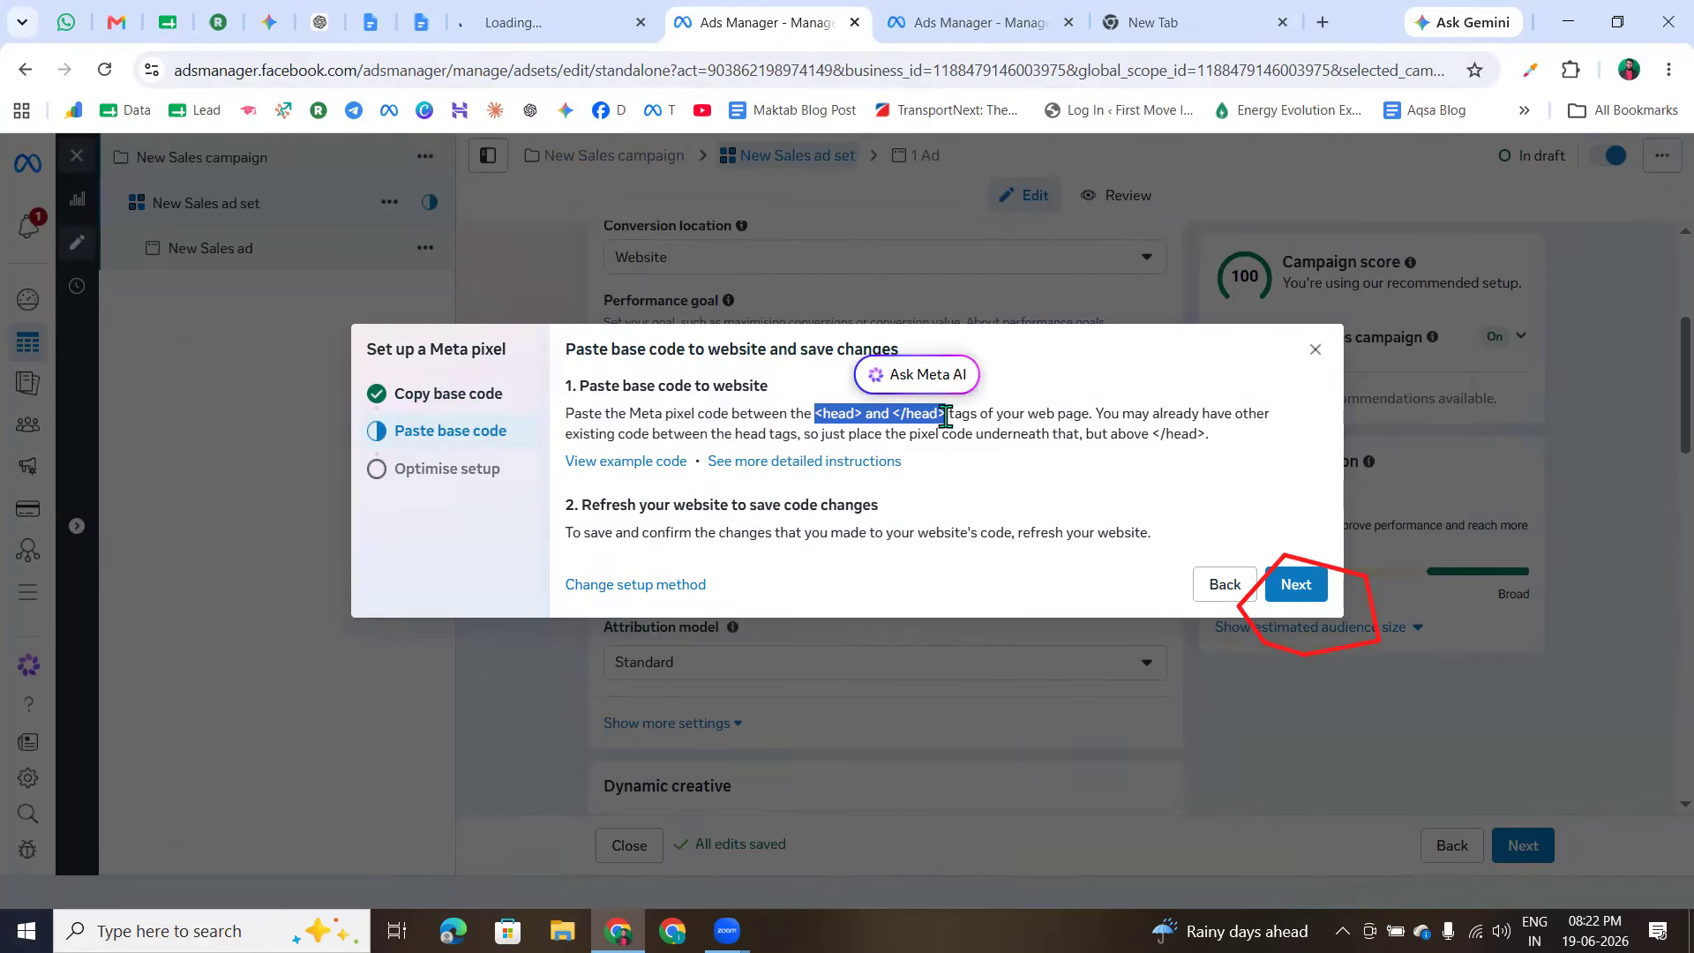
click(1021, 434)
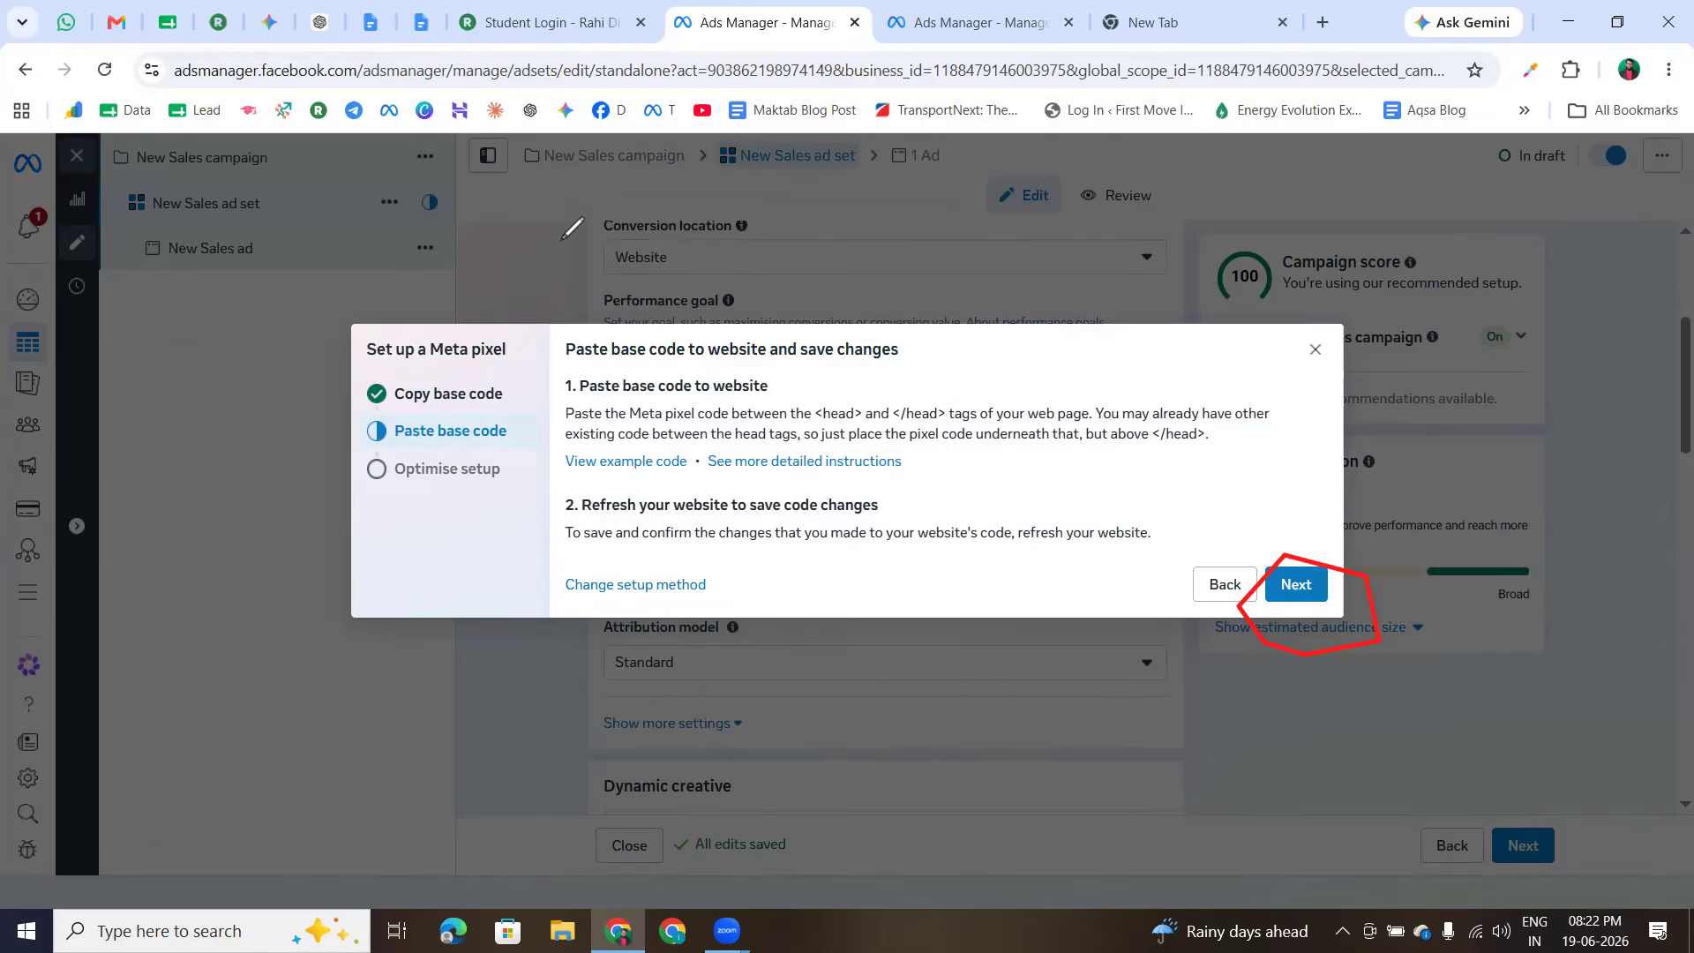
drag(473, 193, 610, 132)
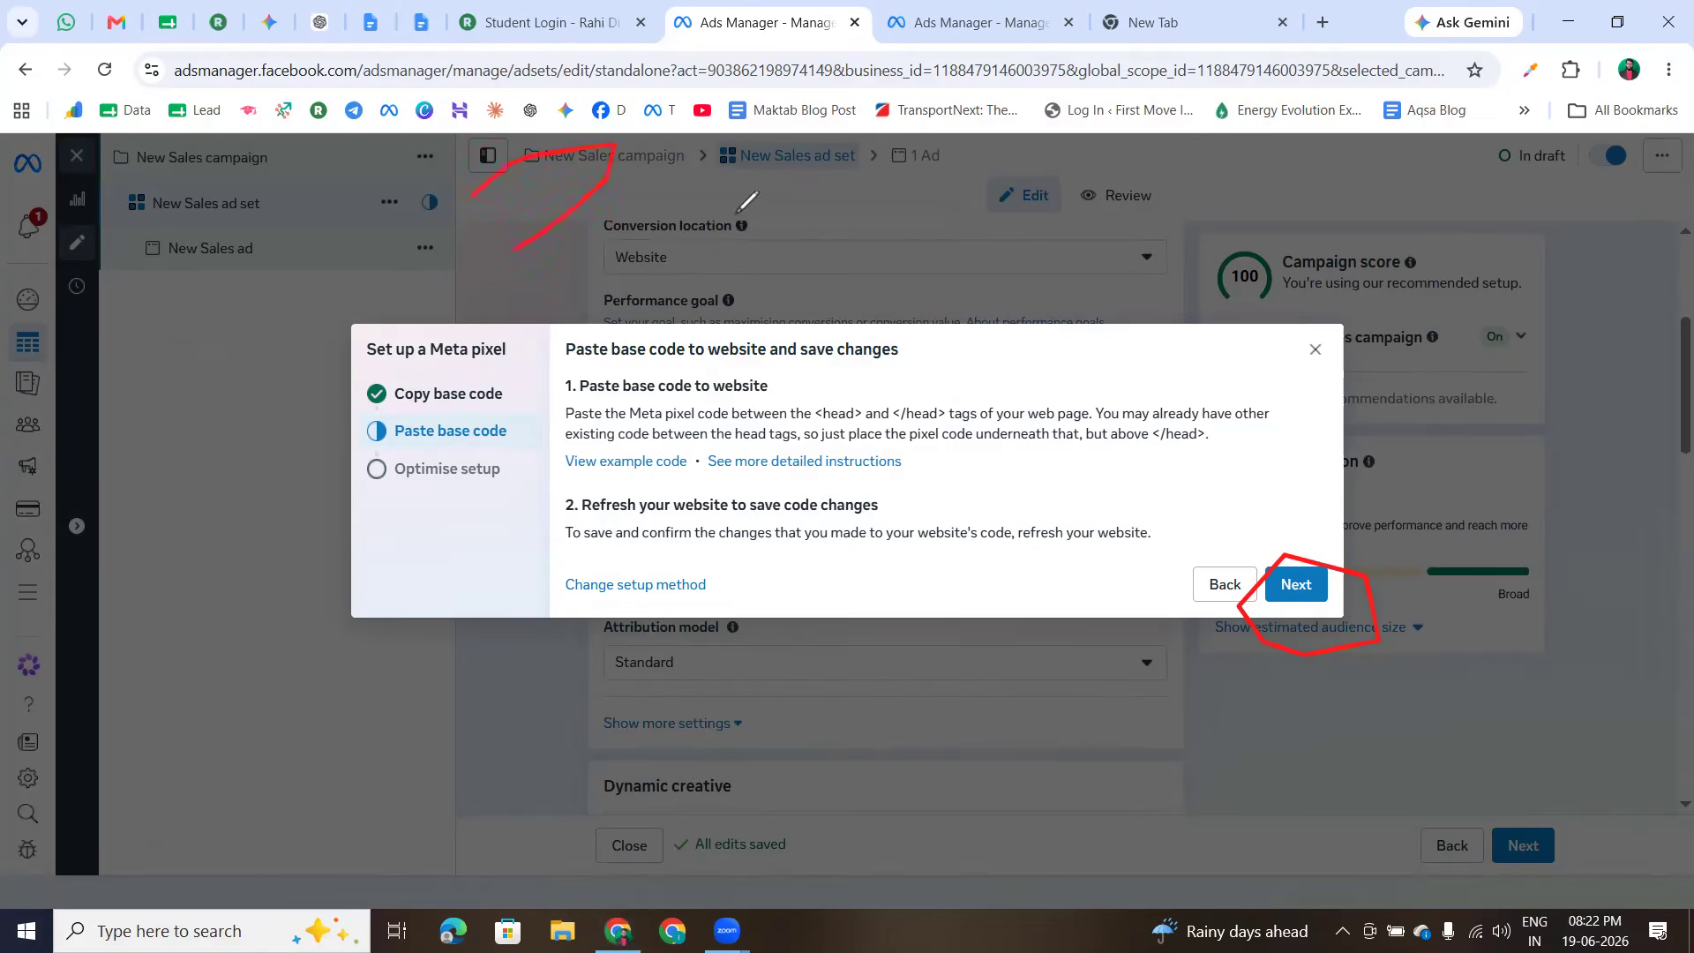
drag(730, 194, 747, 205)
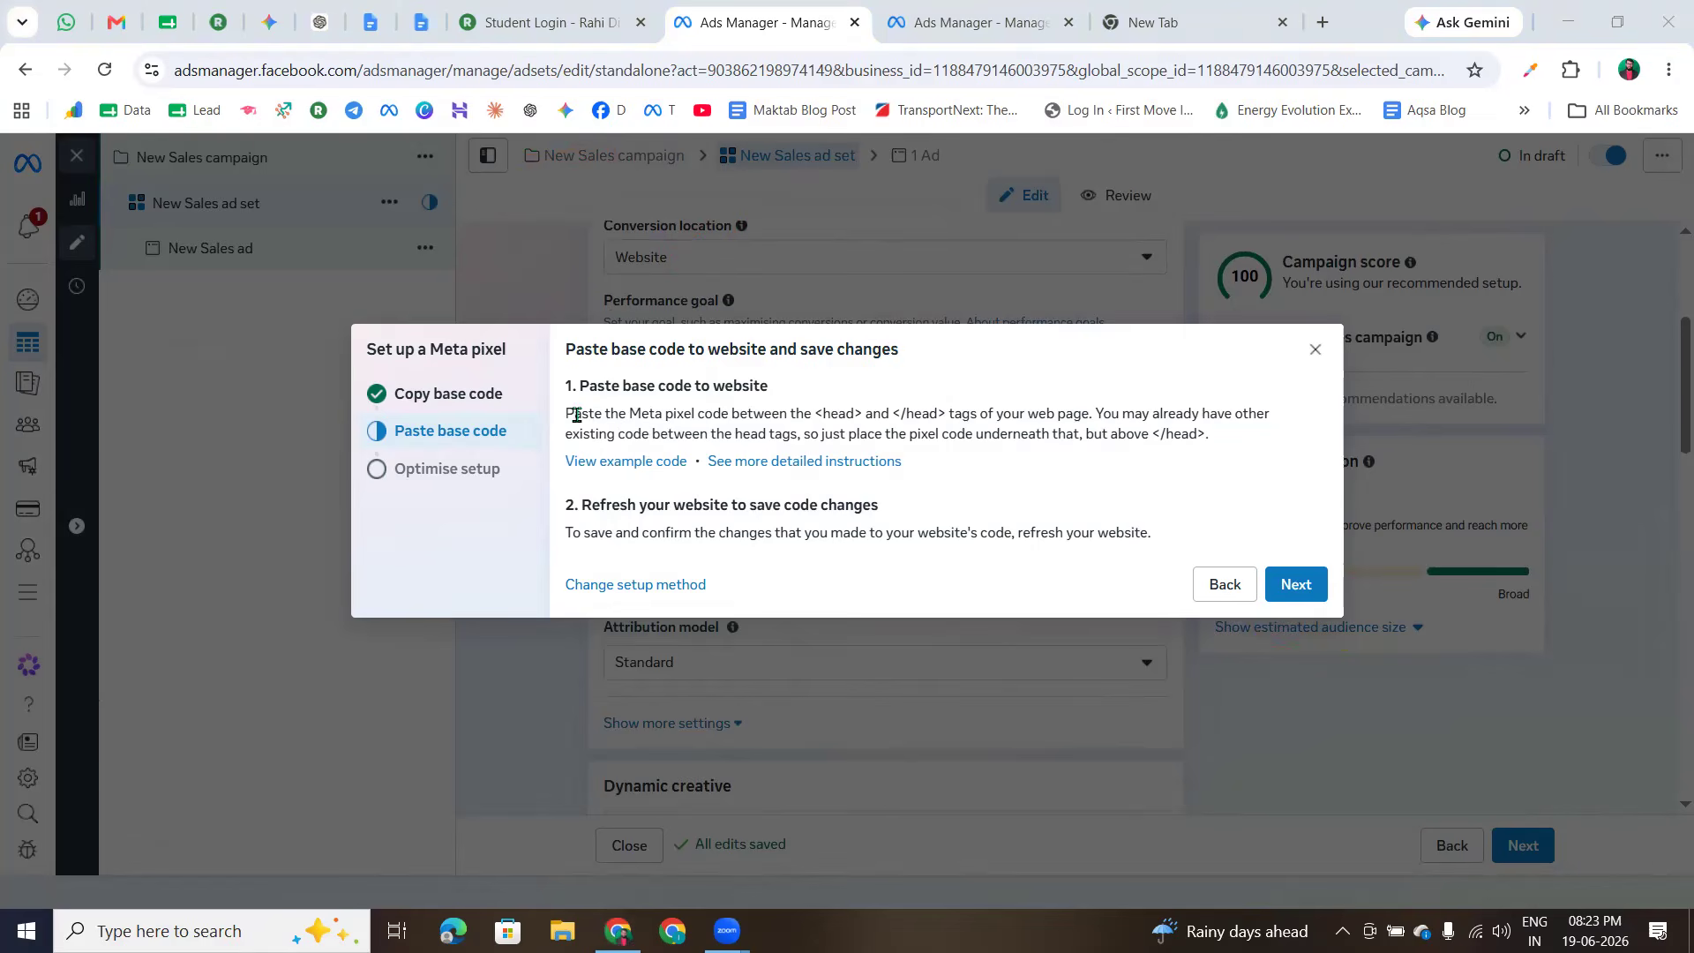
drag(565, 413, 1223, 450)
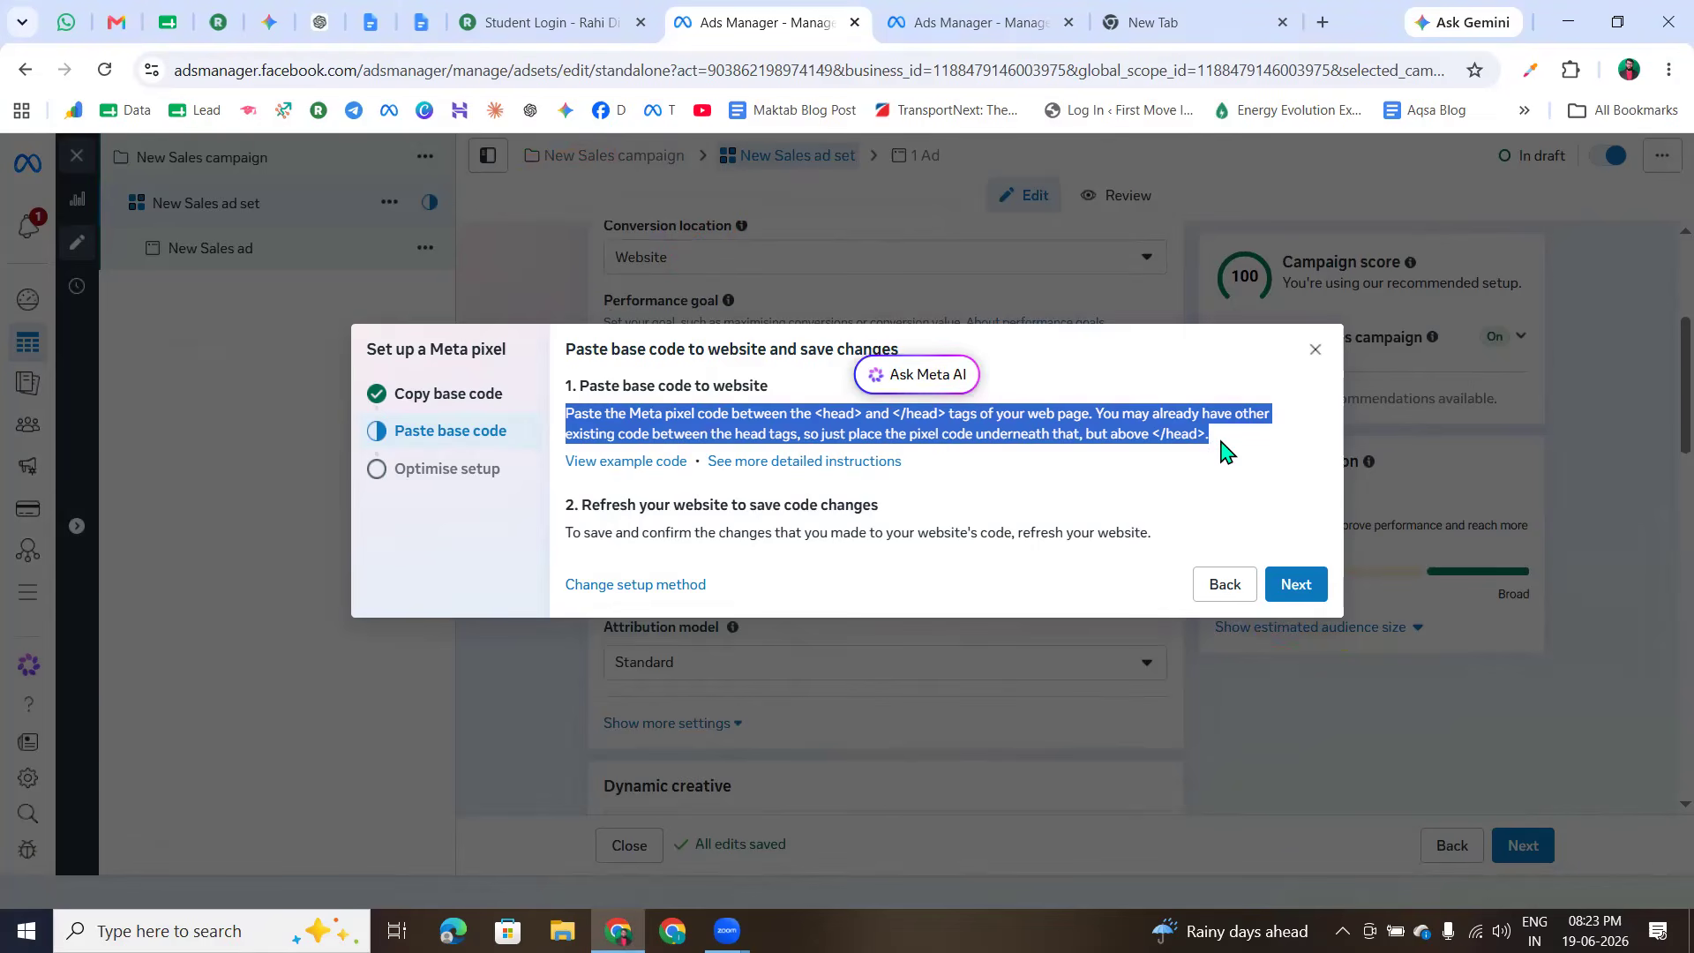
click(1224, 452)
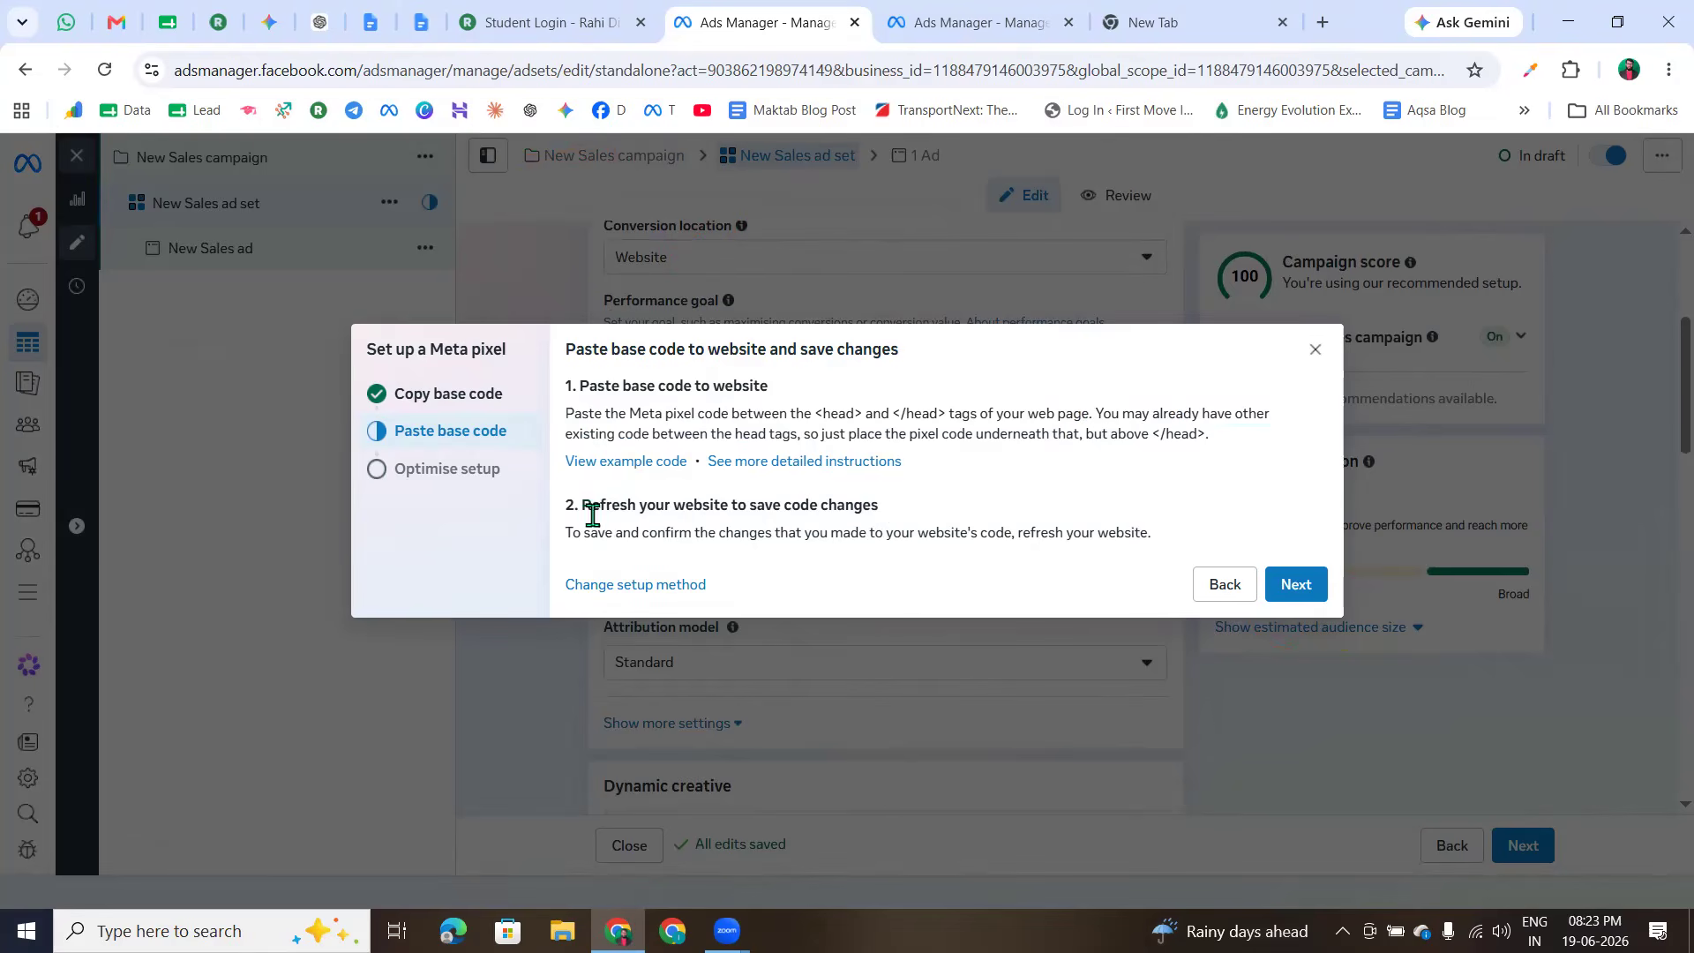
drag(575, 385, 946, 417)
click(872, 412)
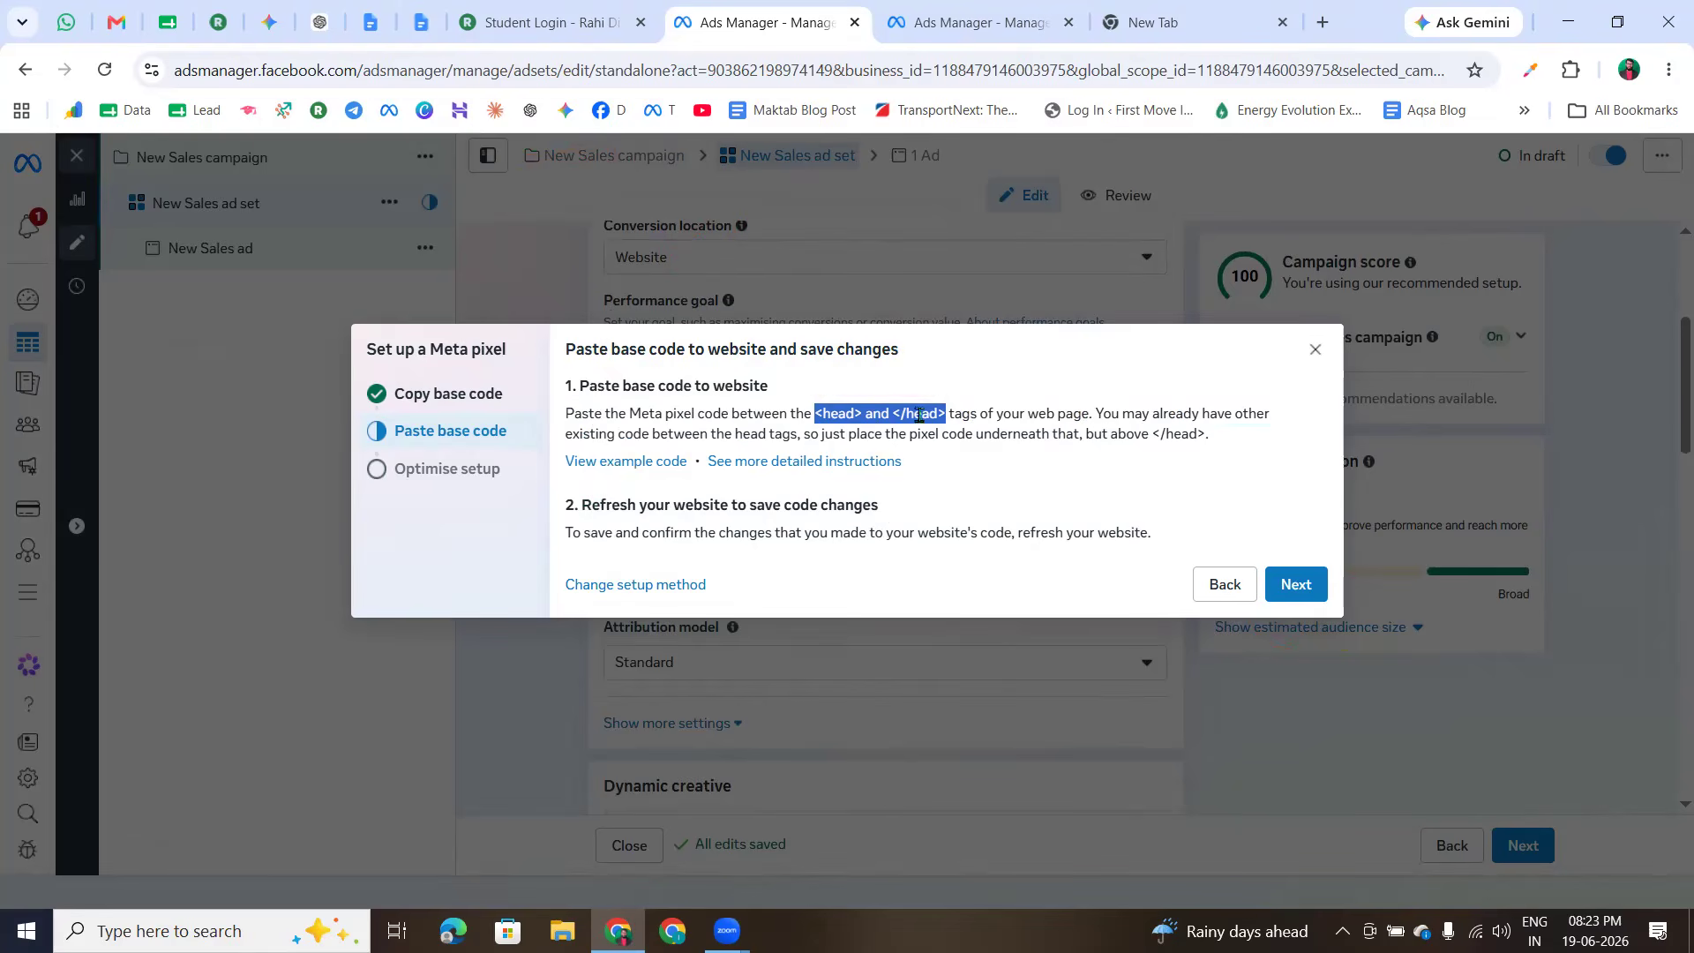
click(879, 416)
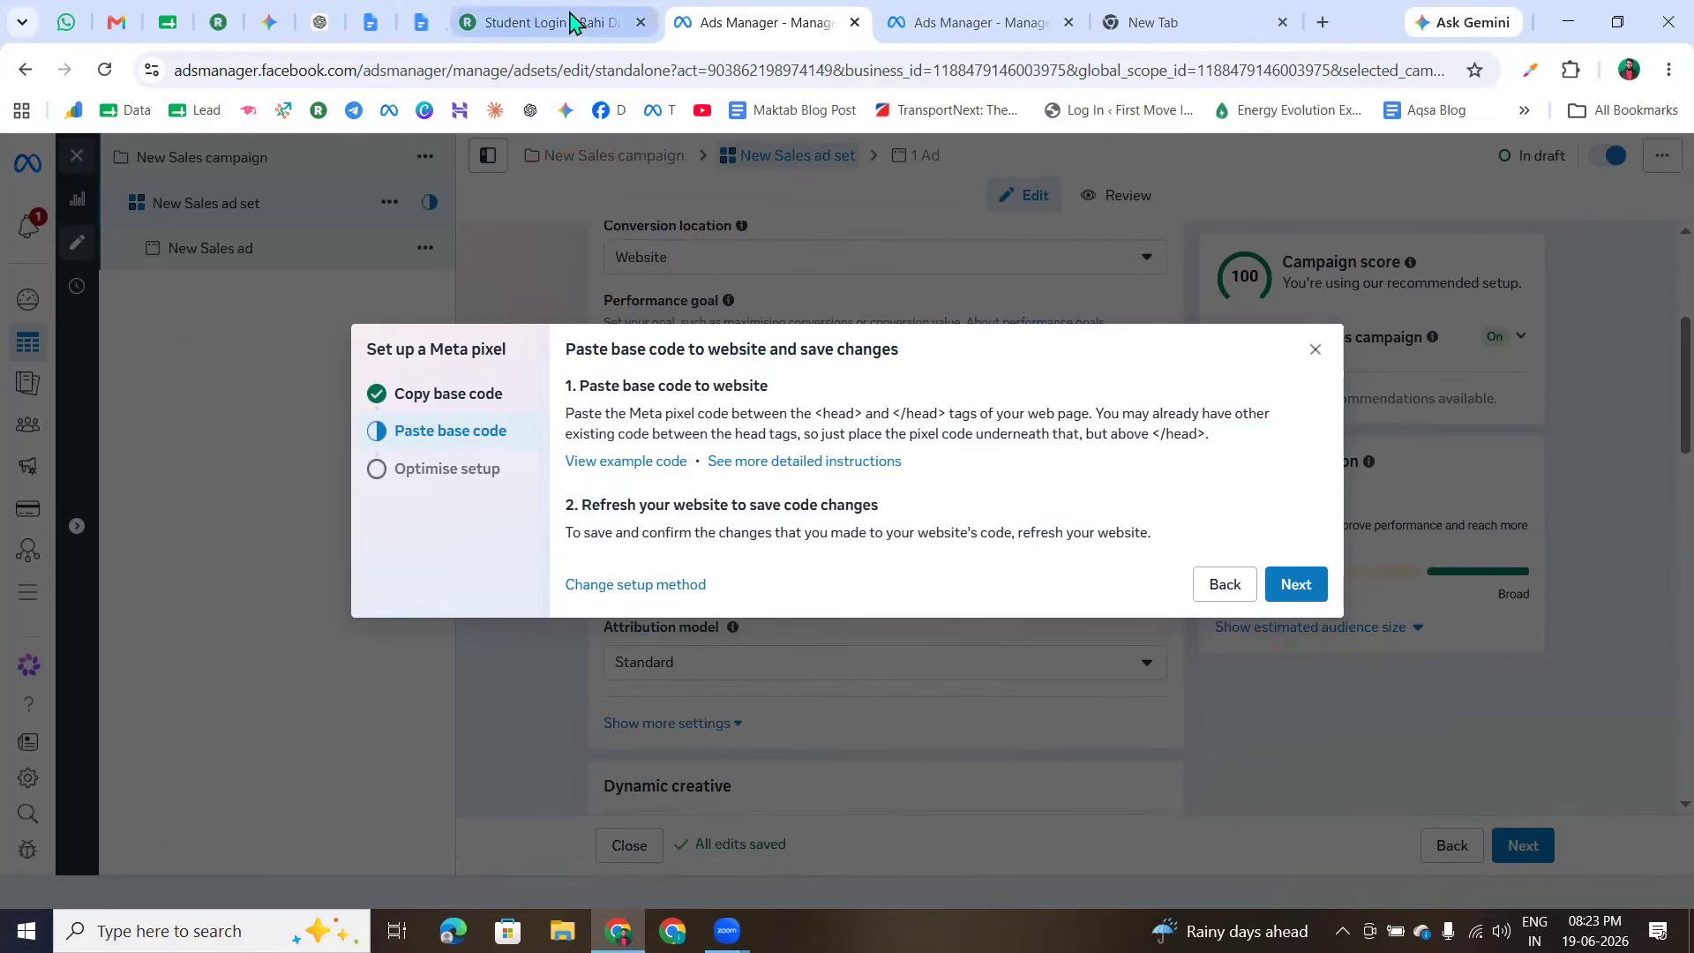
- Switch to the Rahi Digital Academy student login page and log in with the prefilled credentials
click(609, 25)
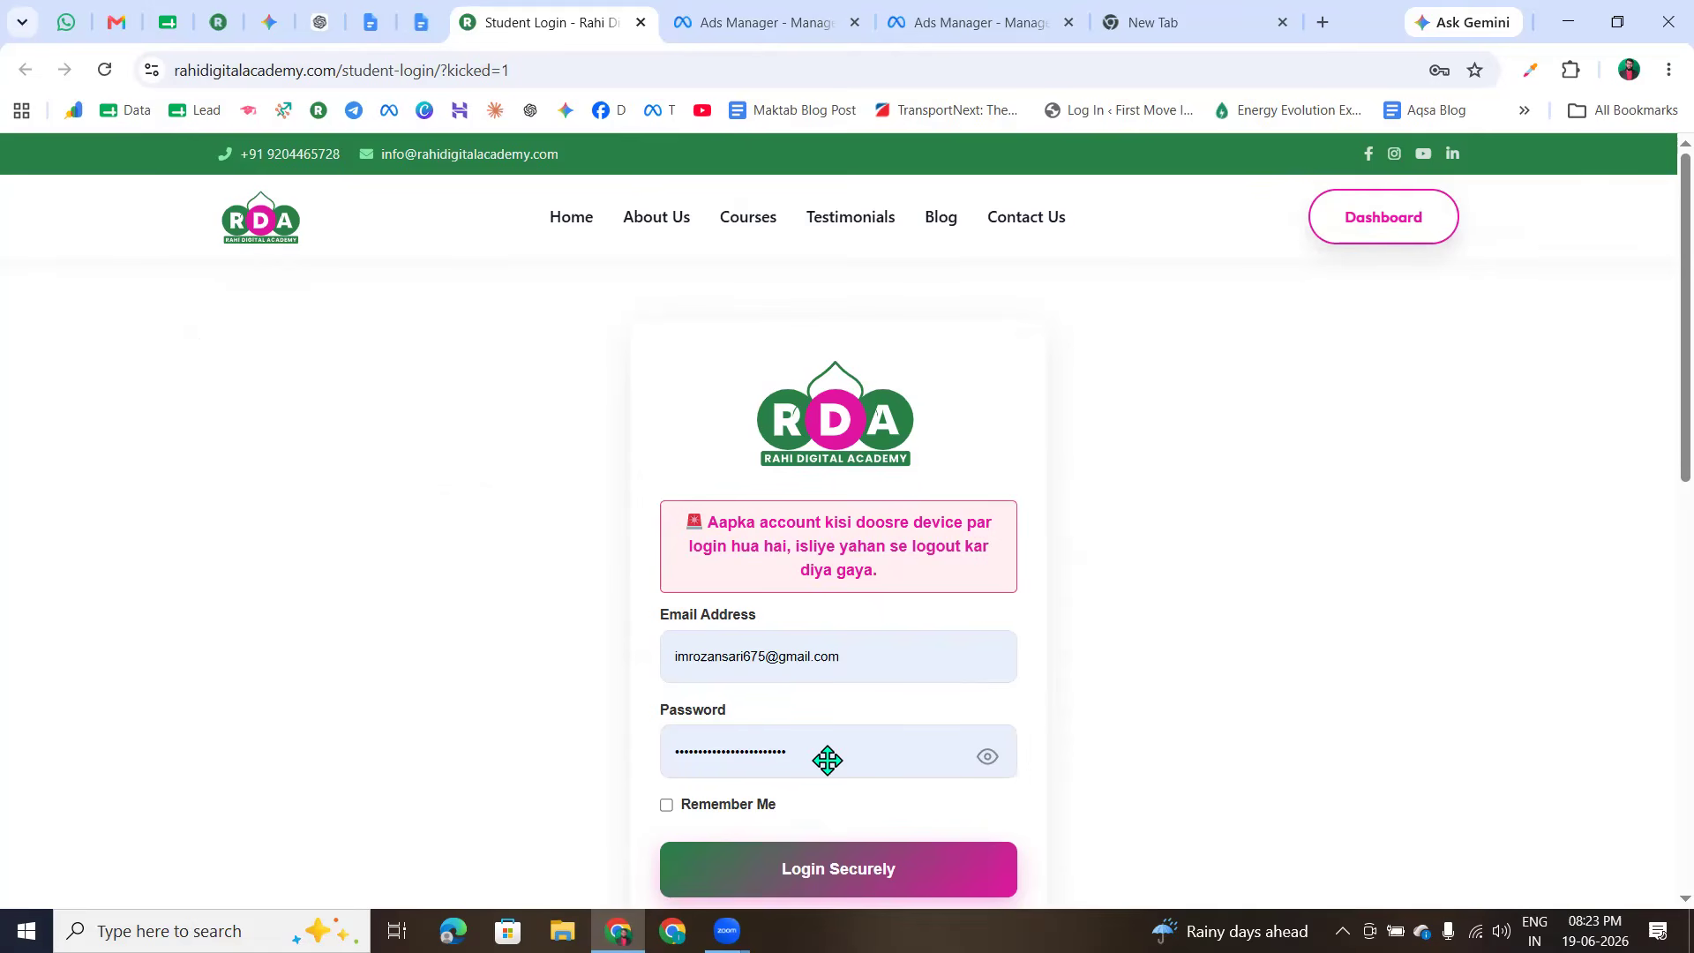
scroll(741, 582, down, 1)
key(Return)
- Examine the academy home page from its header through the Why Choose Us section to the course cards
scroll(509, 574, down, 6)
scroll(714, 518, up, 6)
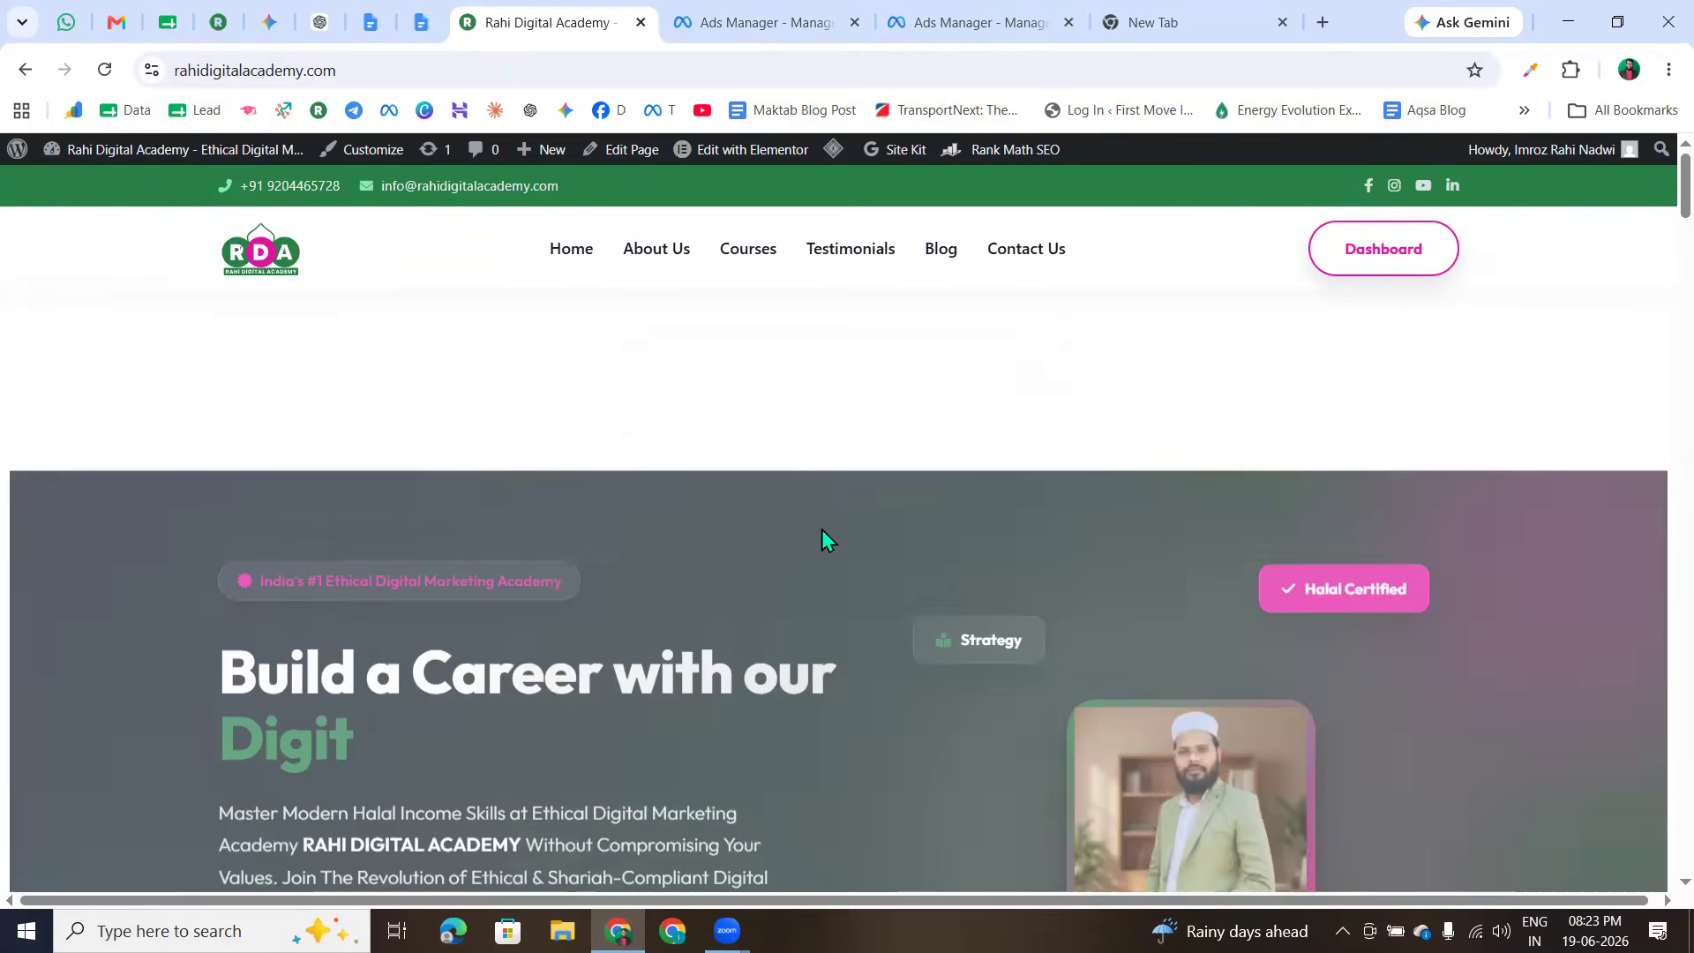
scroll(823, 530, down, 12)
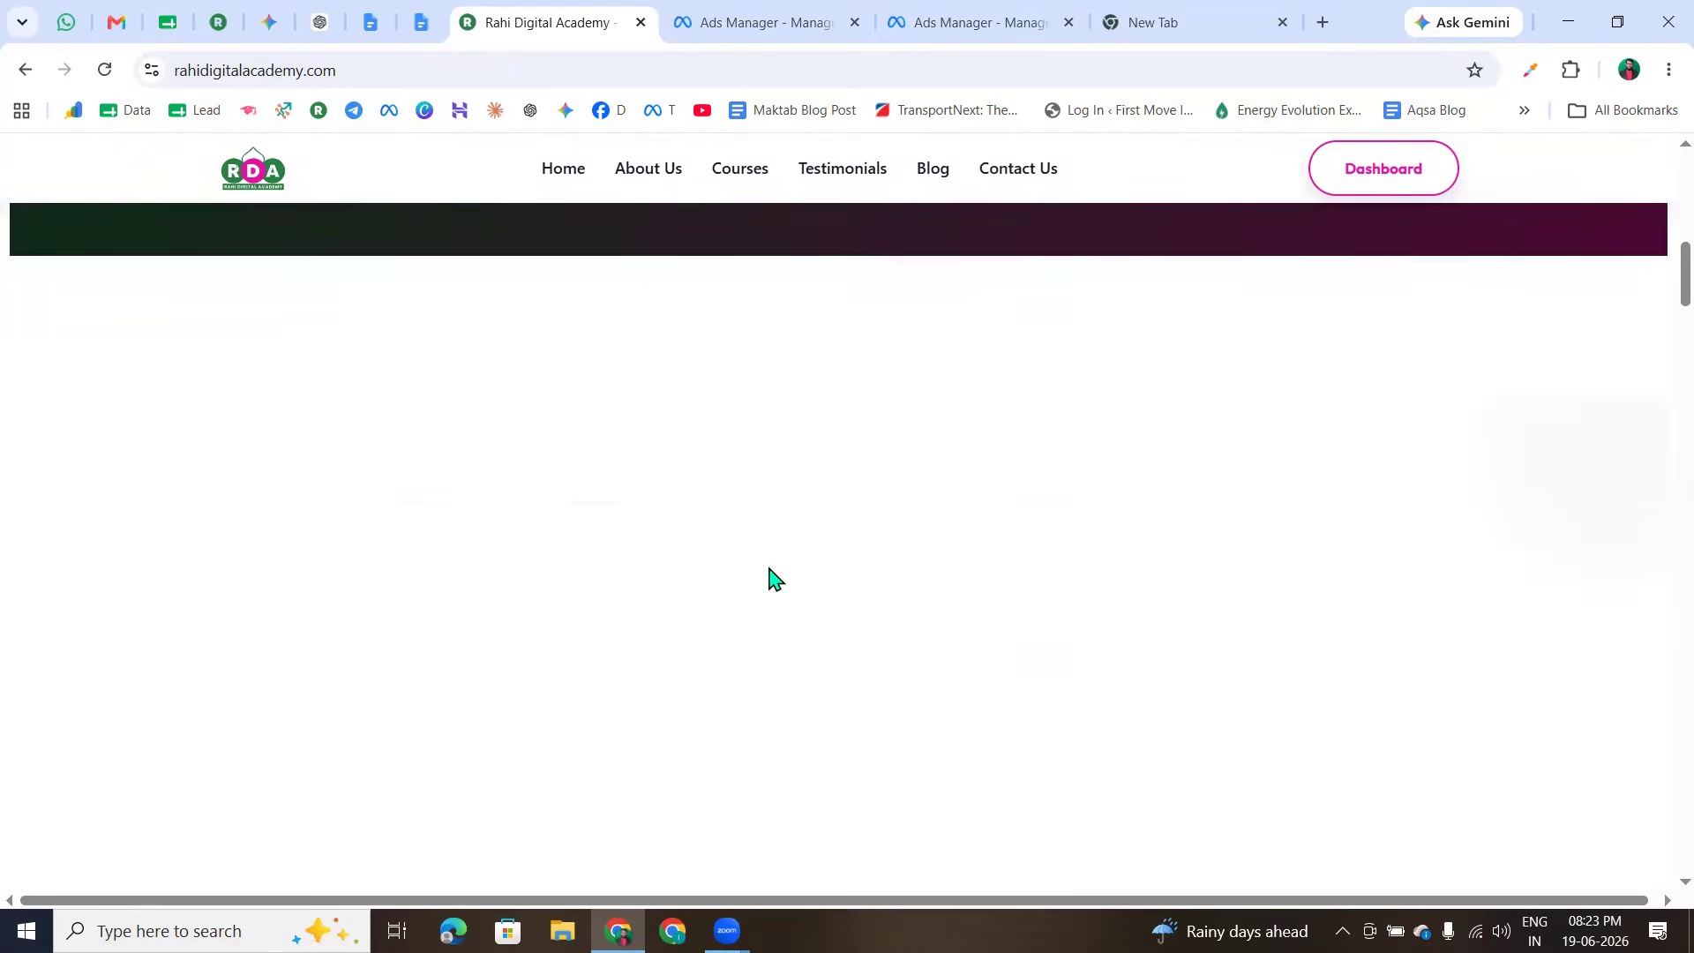
scroll(775, 579, down, 3)
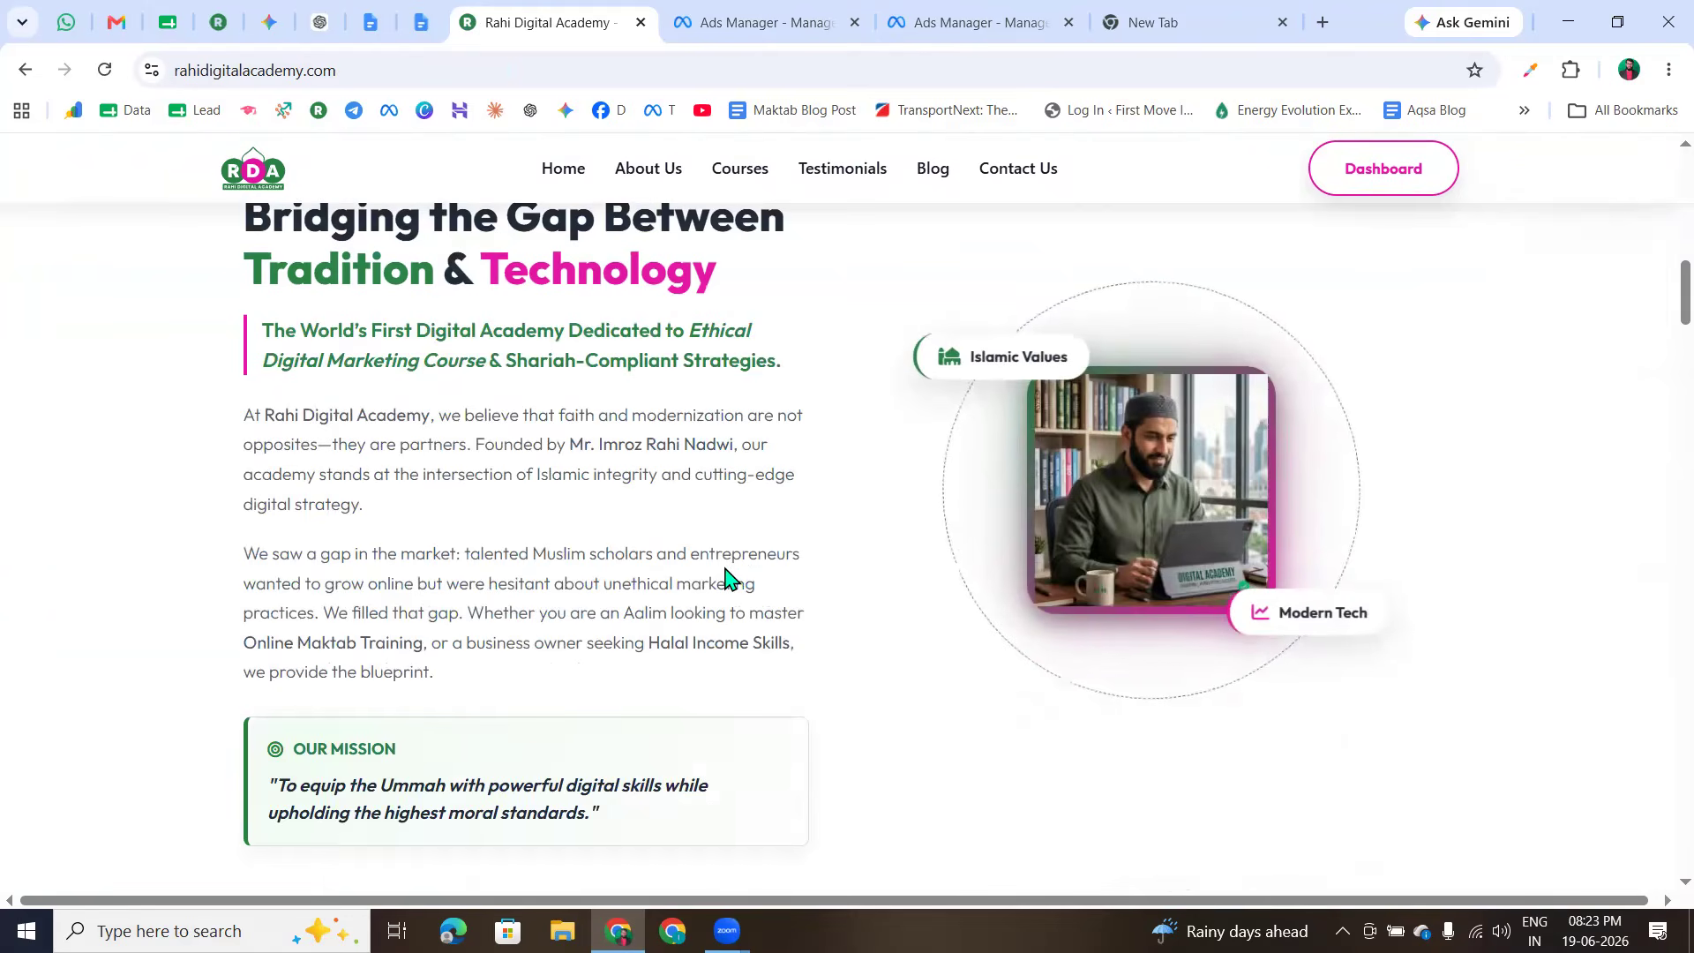
scroll(719, 576, down, 3)
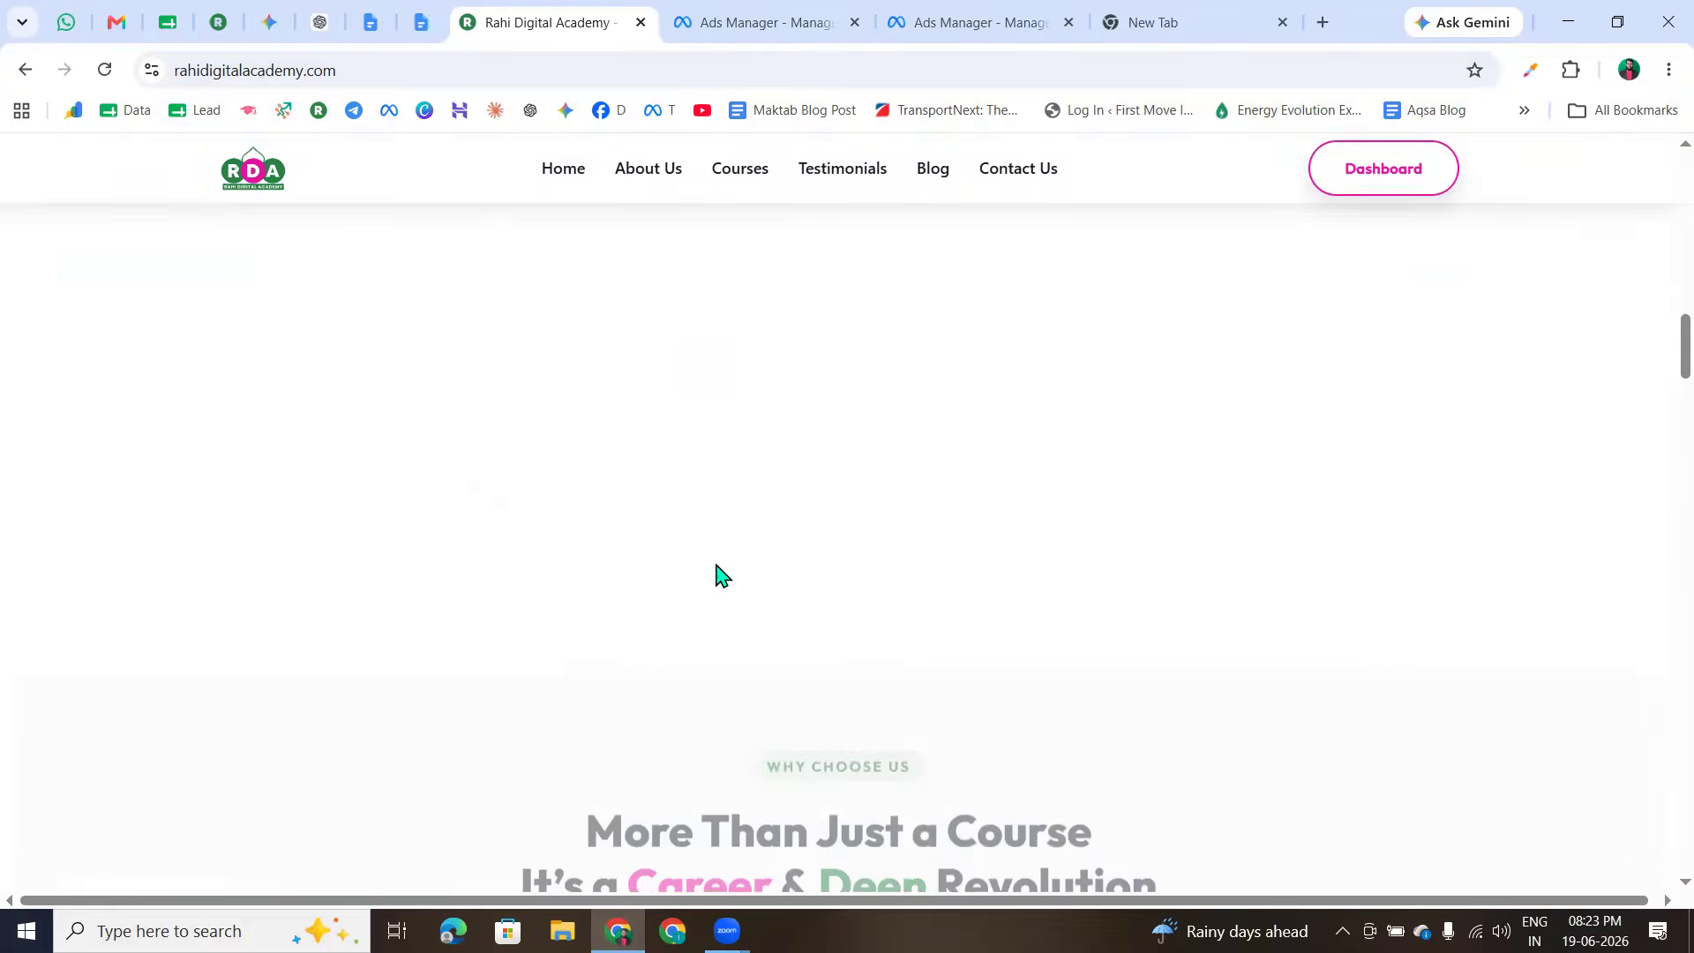
scroll(723, 577, down, 7)
scroll(723, 576, up, 5)
drag(586, 556, 1174, 620)
click(1019, 615)
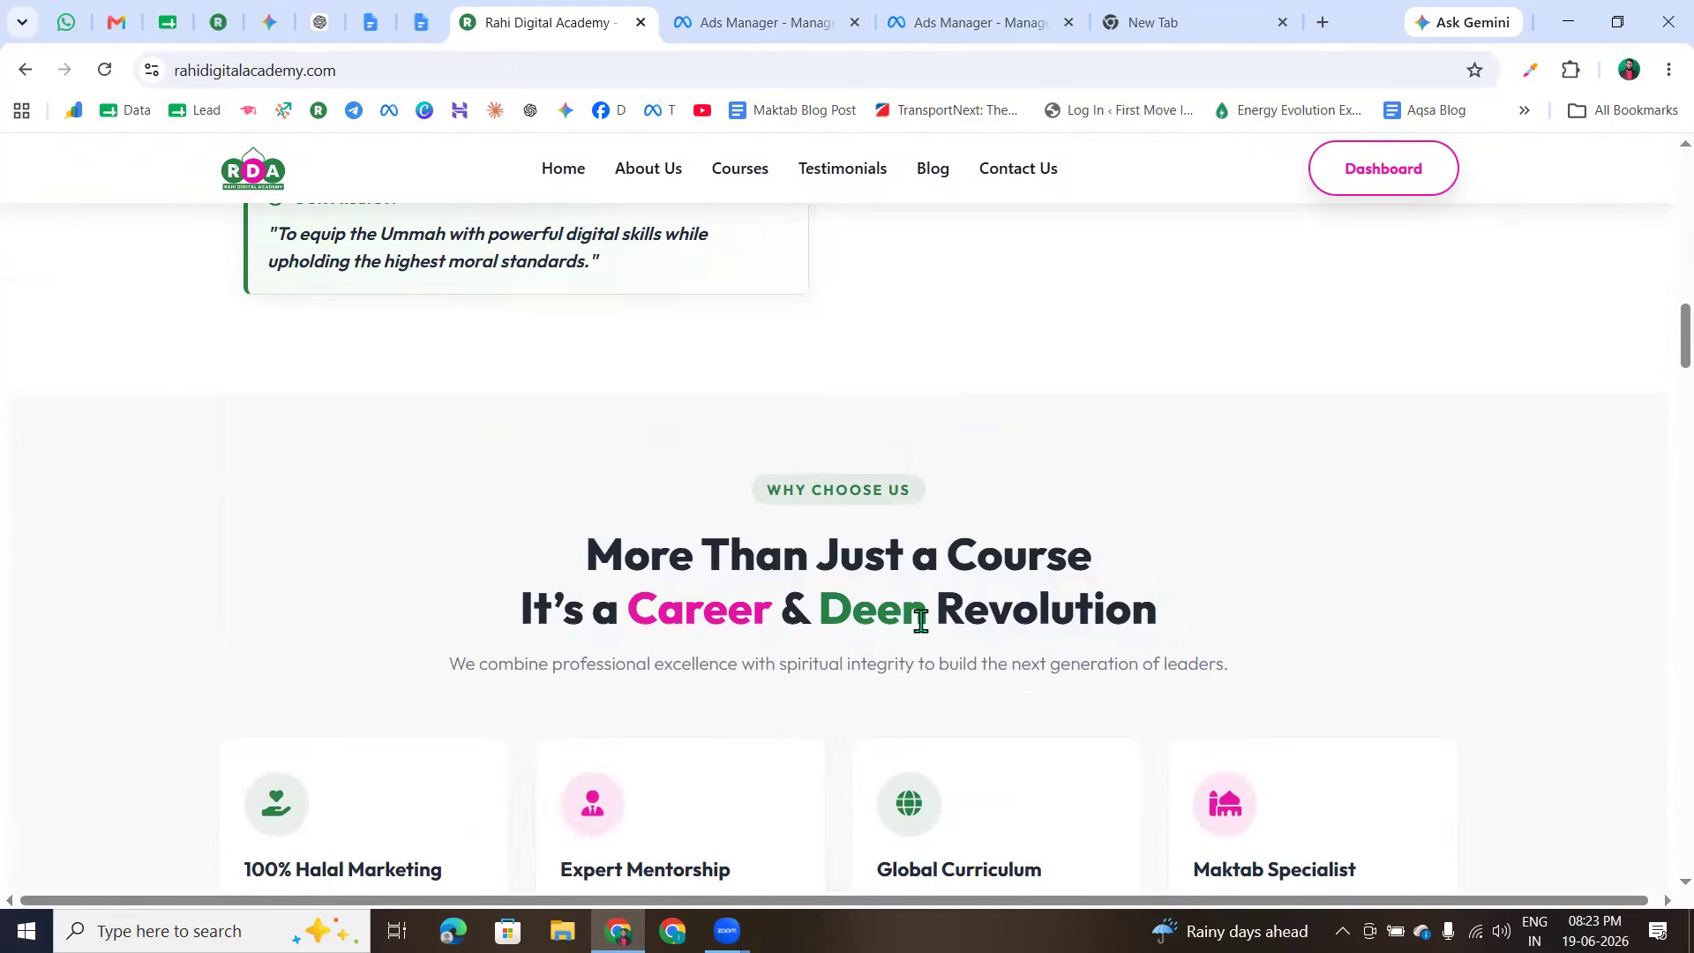
scroll(771, 616, down, 4)
scroll(773, 625, down, 7)
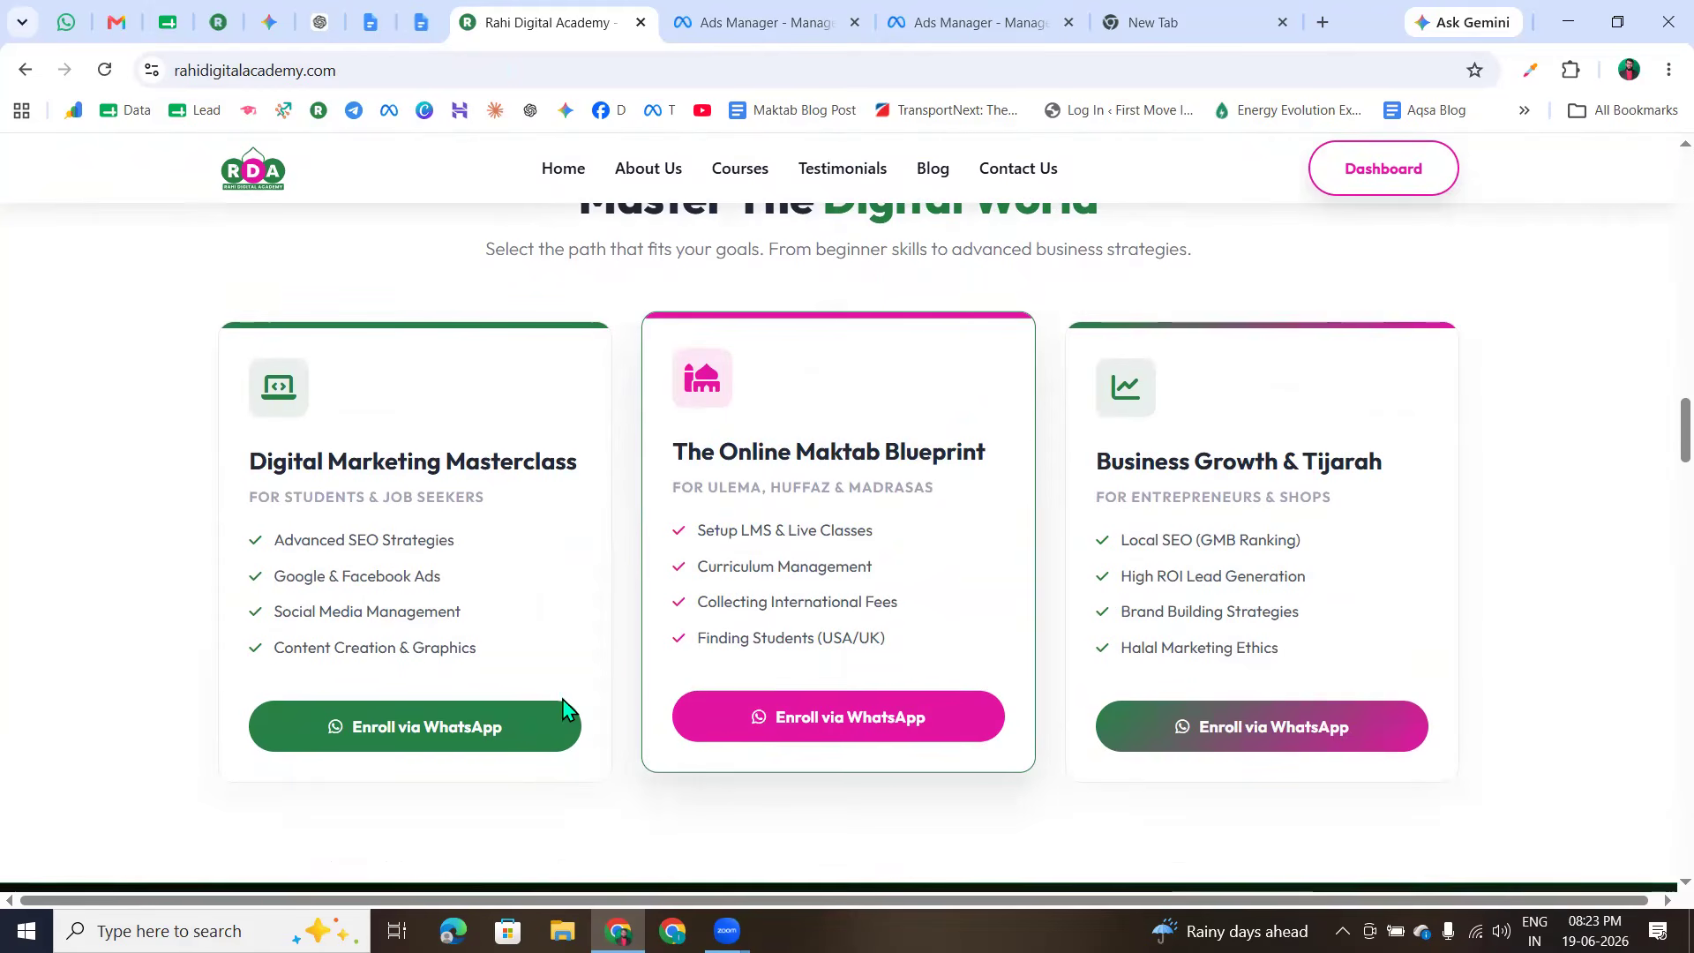
- Examine the Meet Your Mentor section of the home page, including the biography text, and return to the course cards
scroll(811, 442, down, 3)
scroll(811, 441, down, 3)
drag(811, 441, 1060, 636)
click(1004, 608)
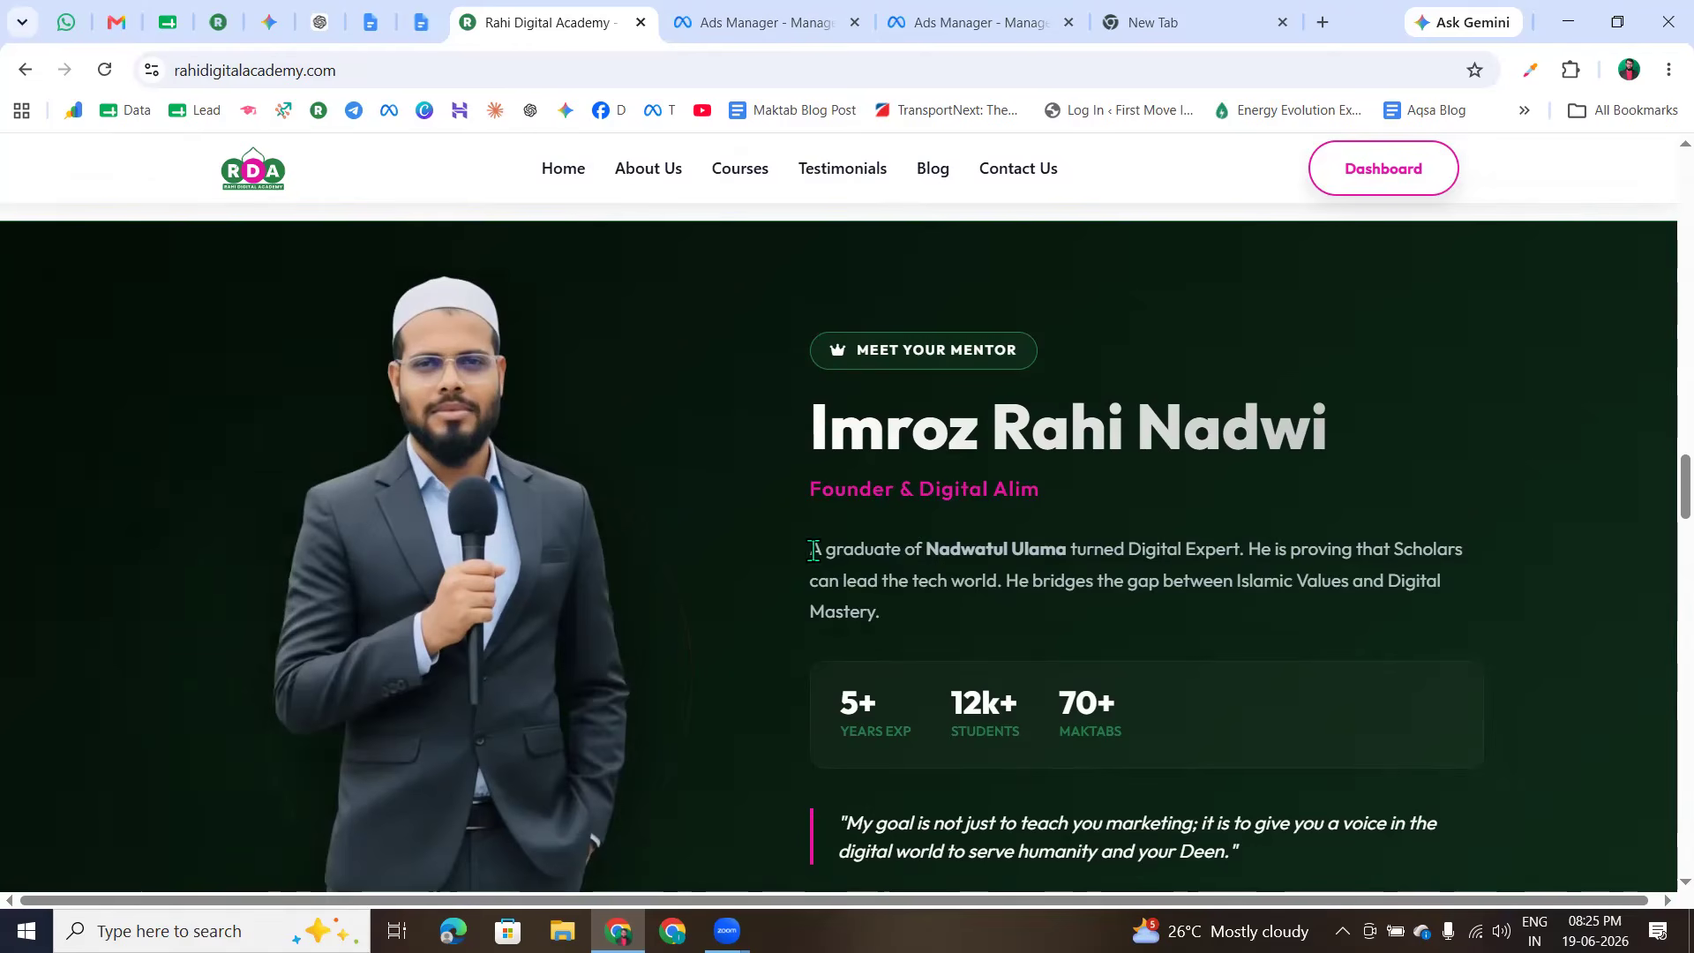
drag(813, 551, 878, 611)
click(890, 611)
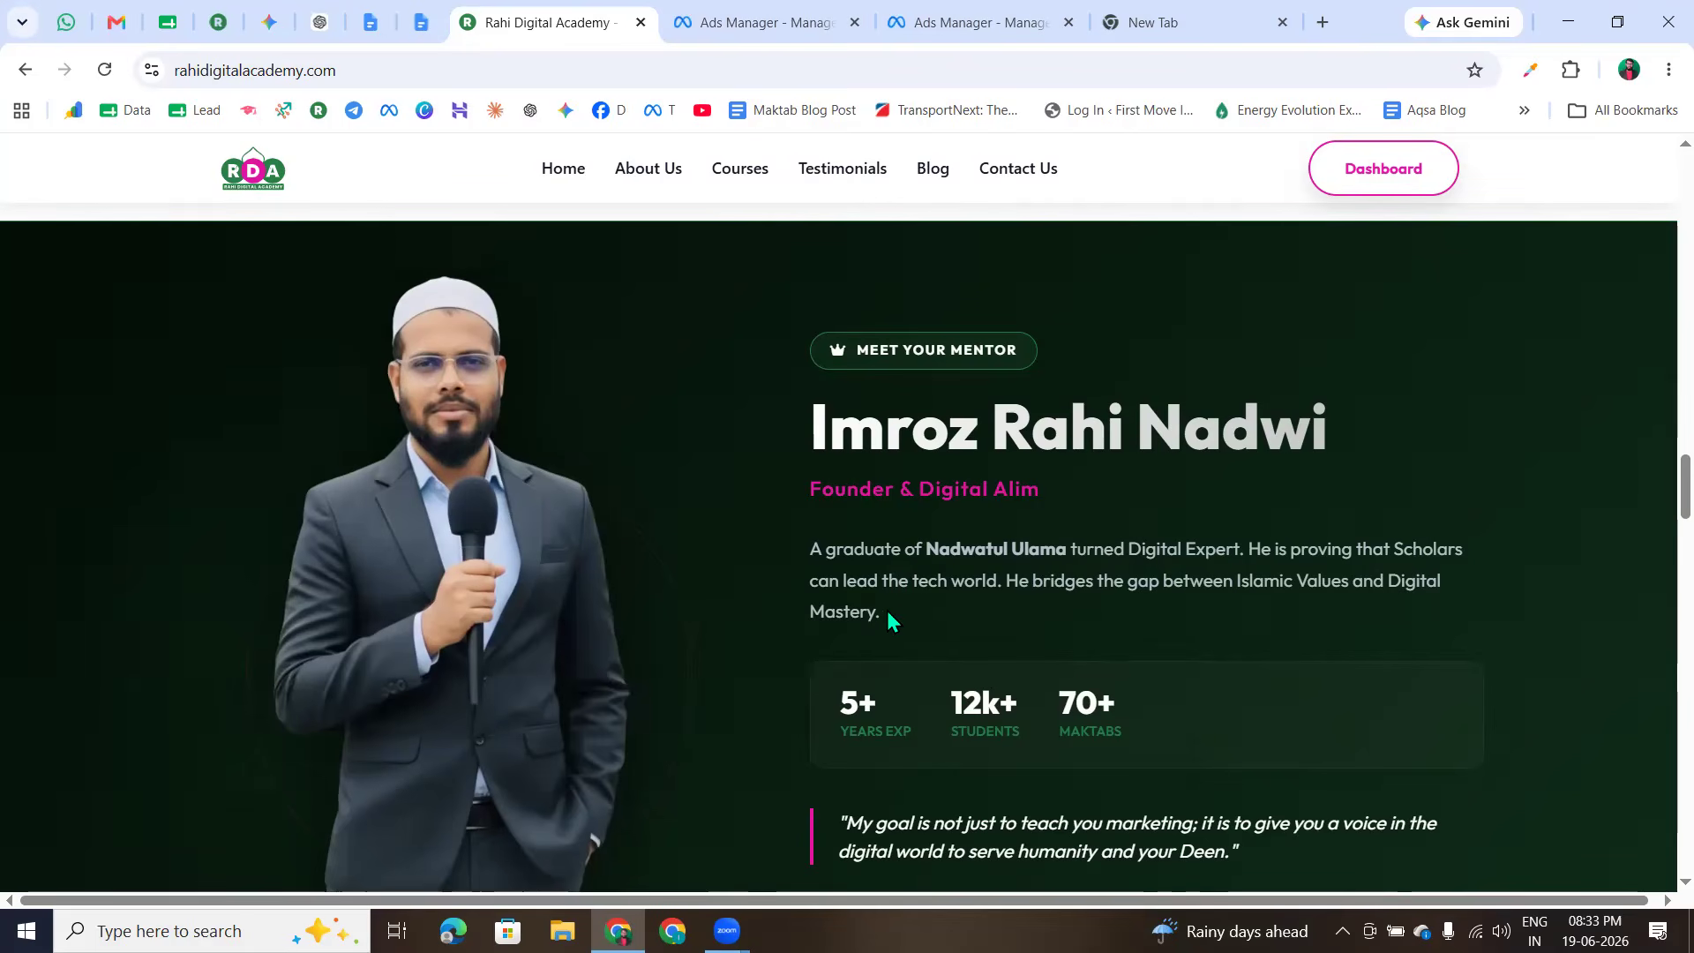
drag(882, 616, 831, 554)
click(831, 554)
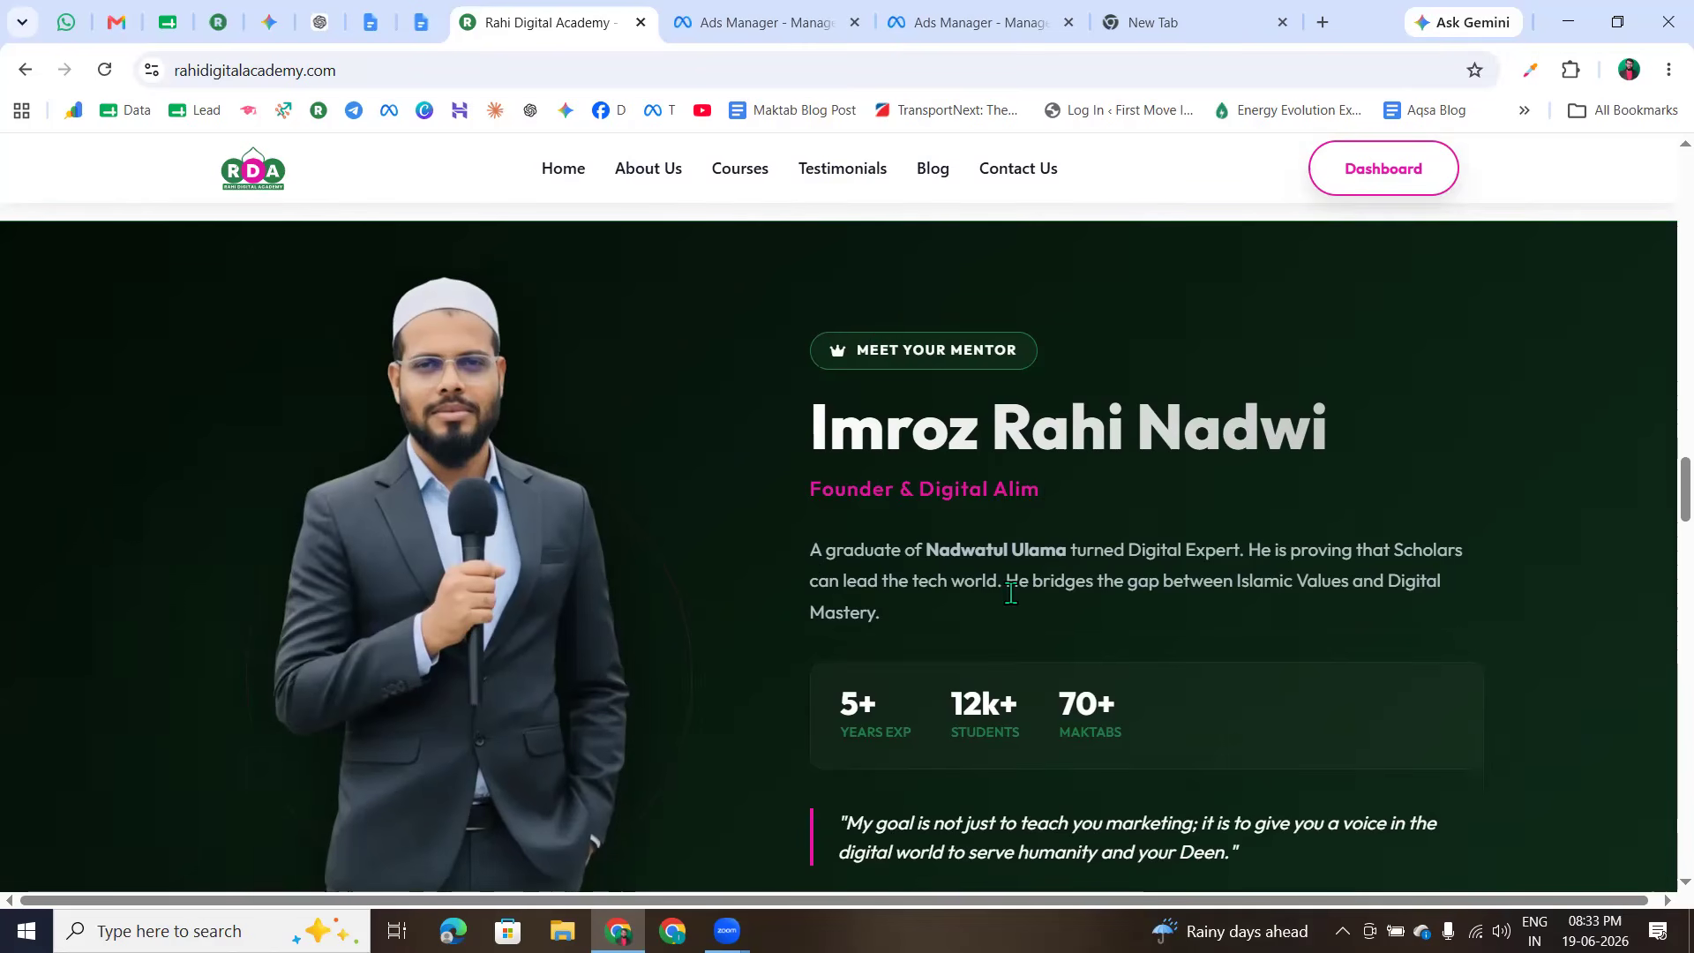
scroll(1009, 595, down, 2)
scroll(1012, 600, down, 1)
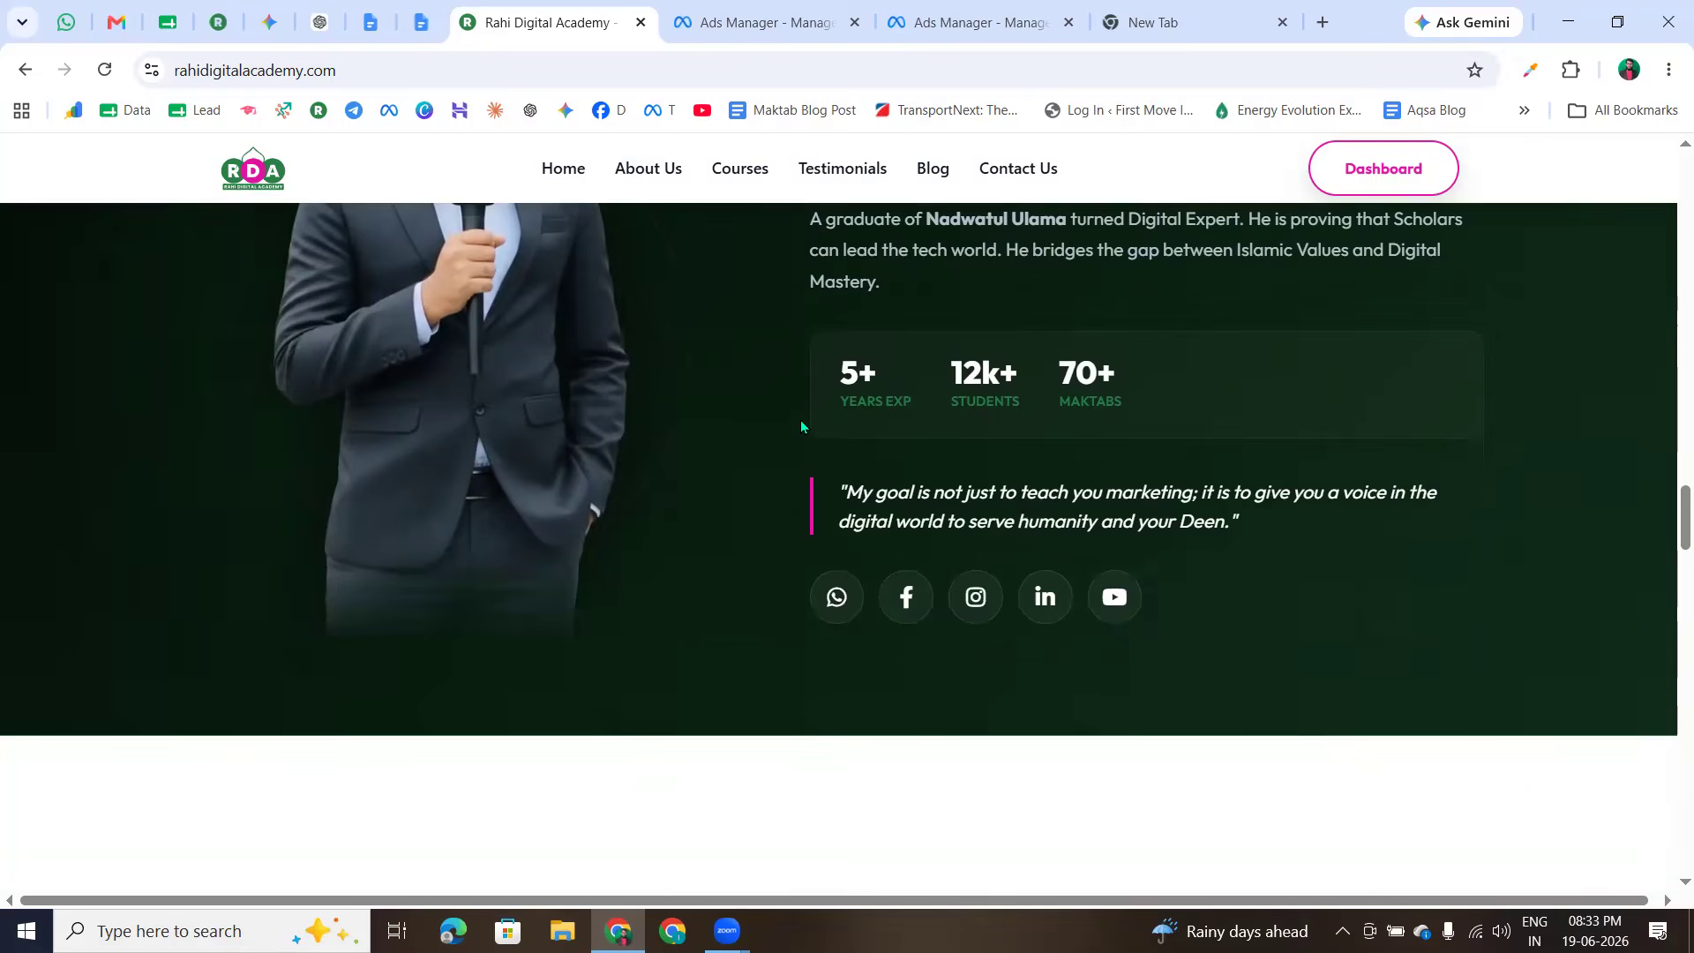
scroll(616, 591, up, 10)
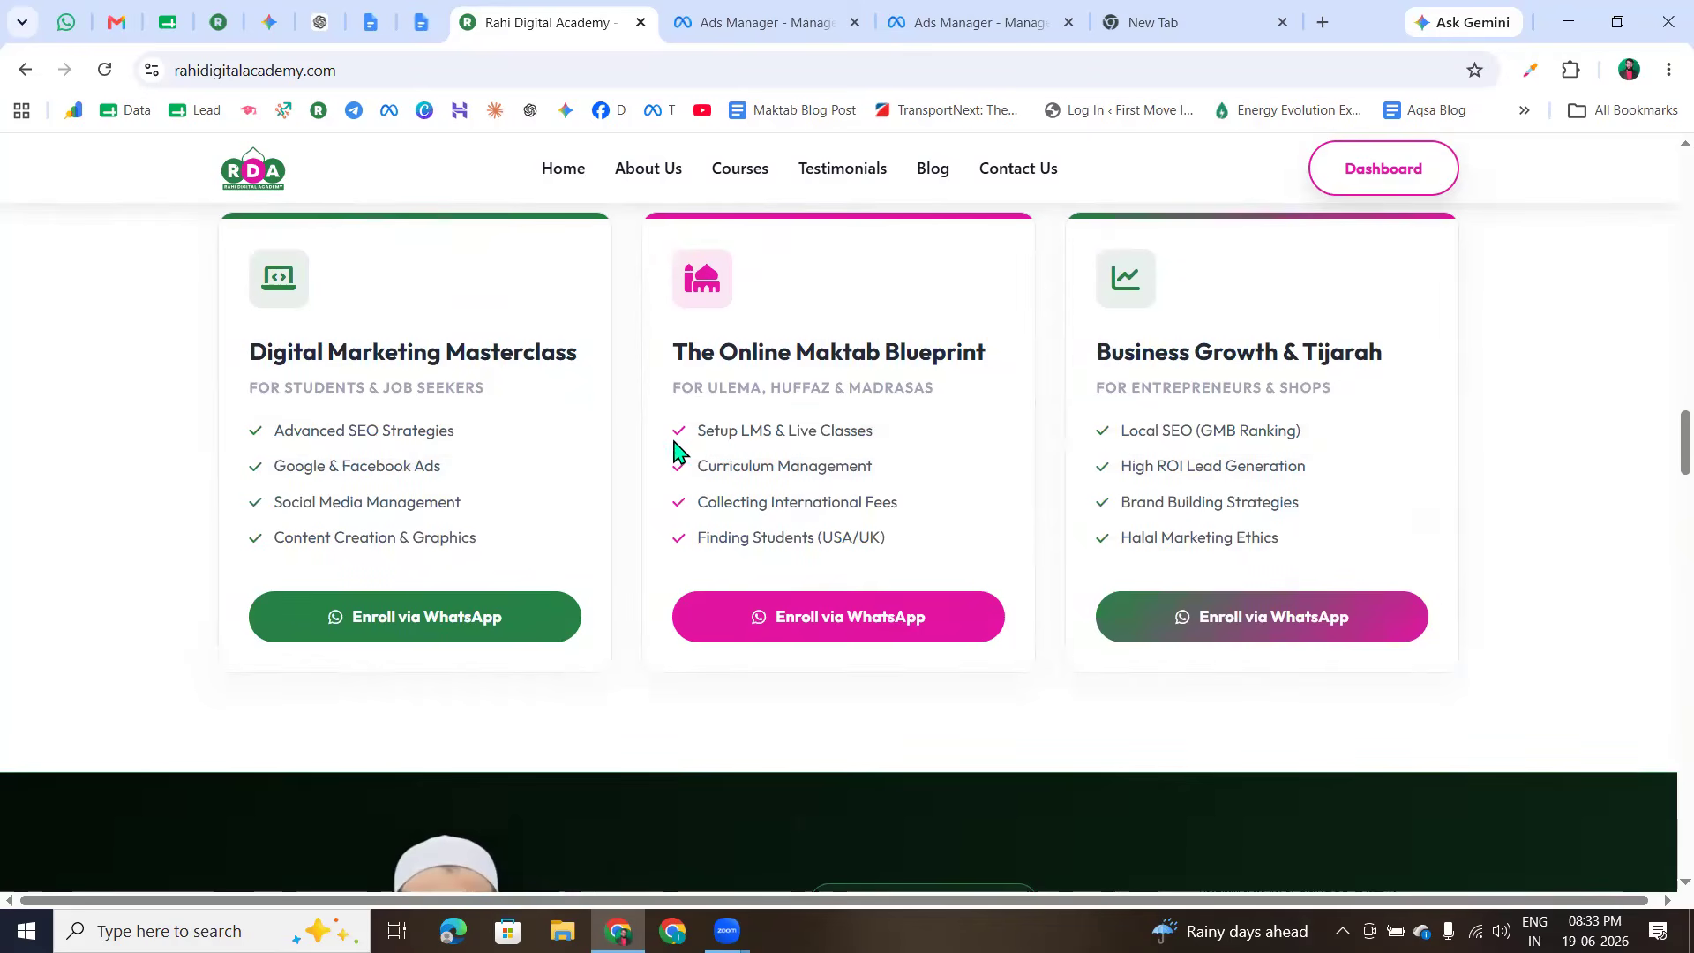
- Return to the Meta pixel setup in Ads Manager and highlight the <head> and </head> tags in the pasting instructions
key(ctrl+Tab)
drag(823, 413, 839, 414)
drag(957, 413, 949, 420)
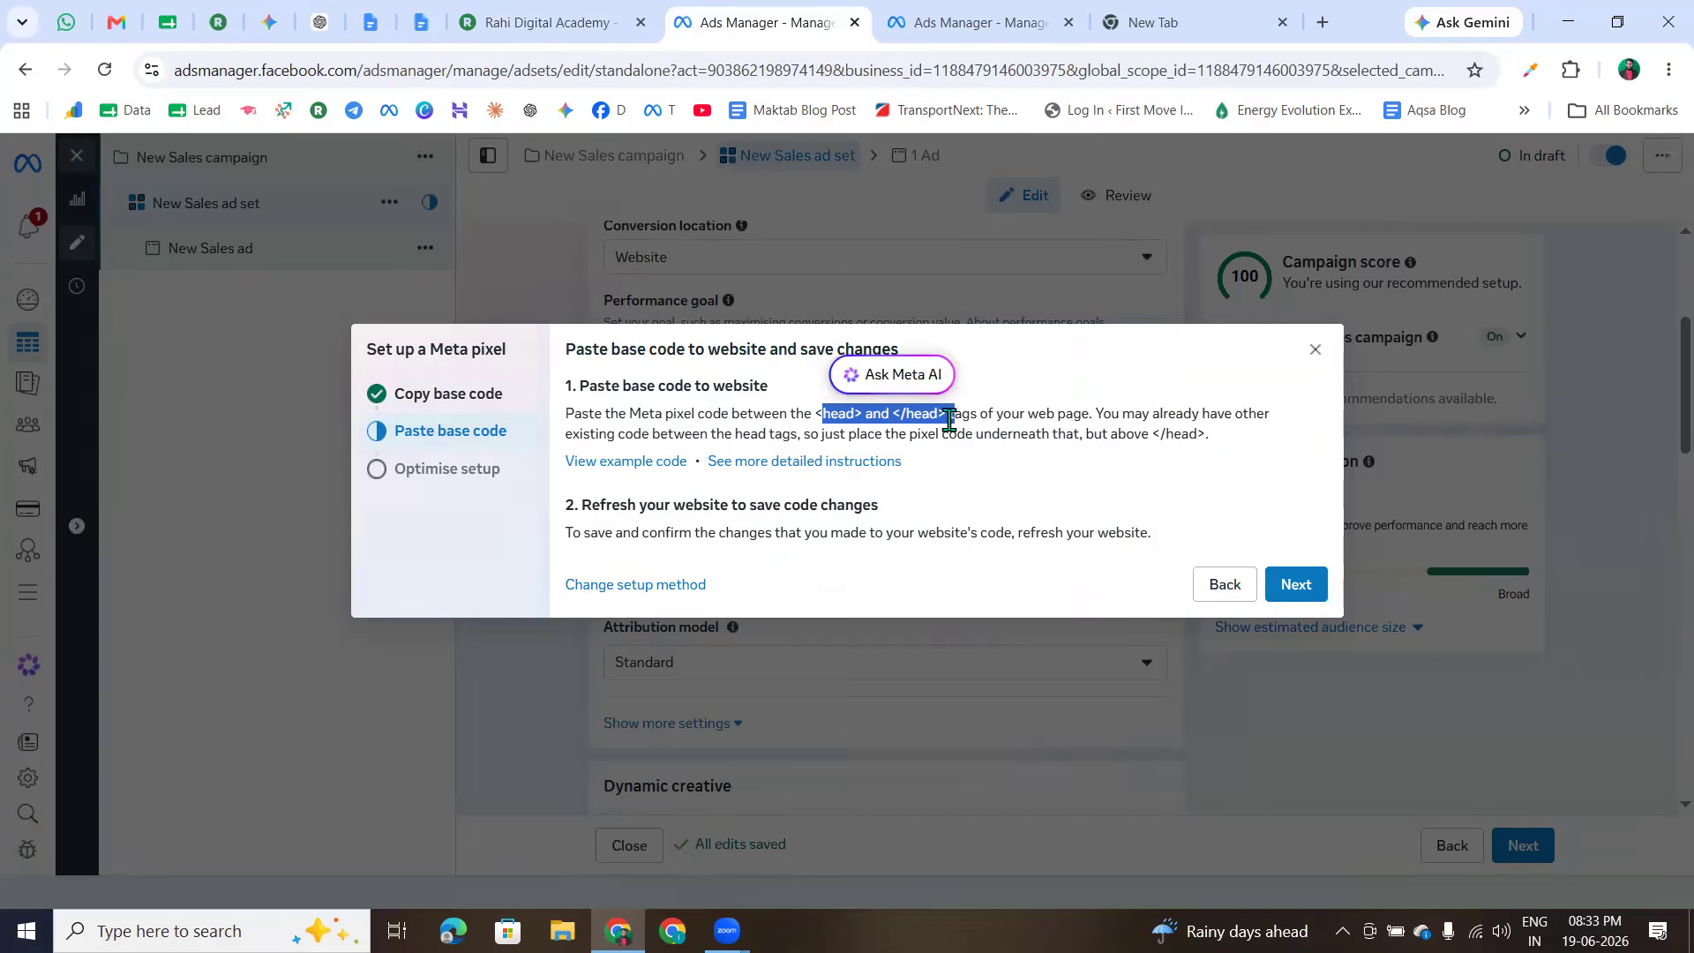
- Examine the base code pasting instruction, highlighting the part about placing the pixel code between the <head> and </head> tags
click(996, 420)
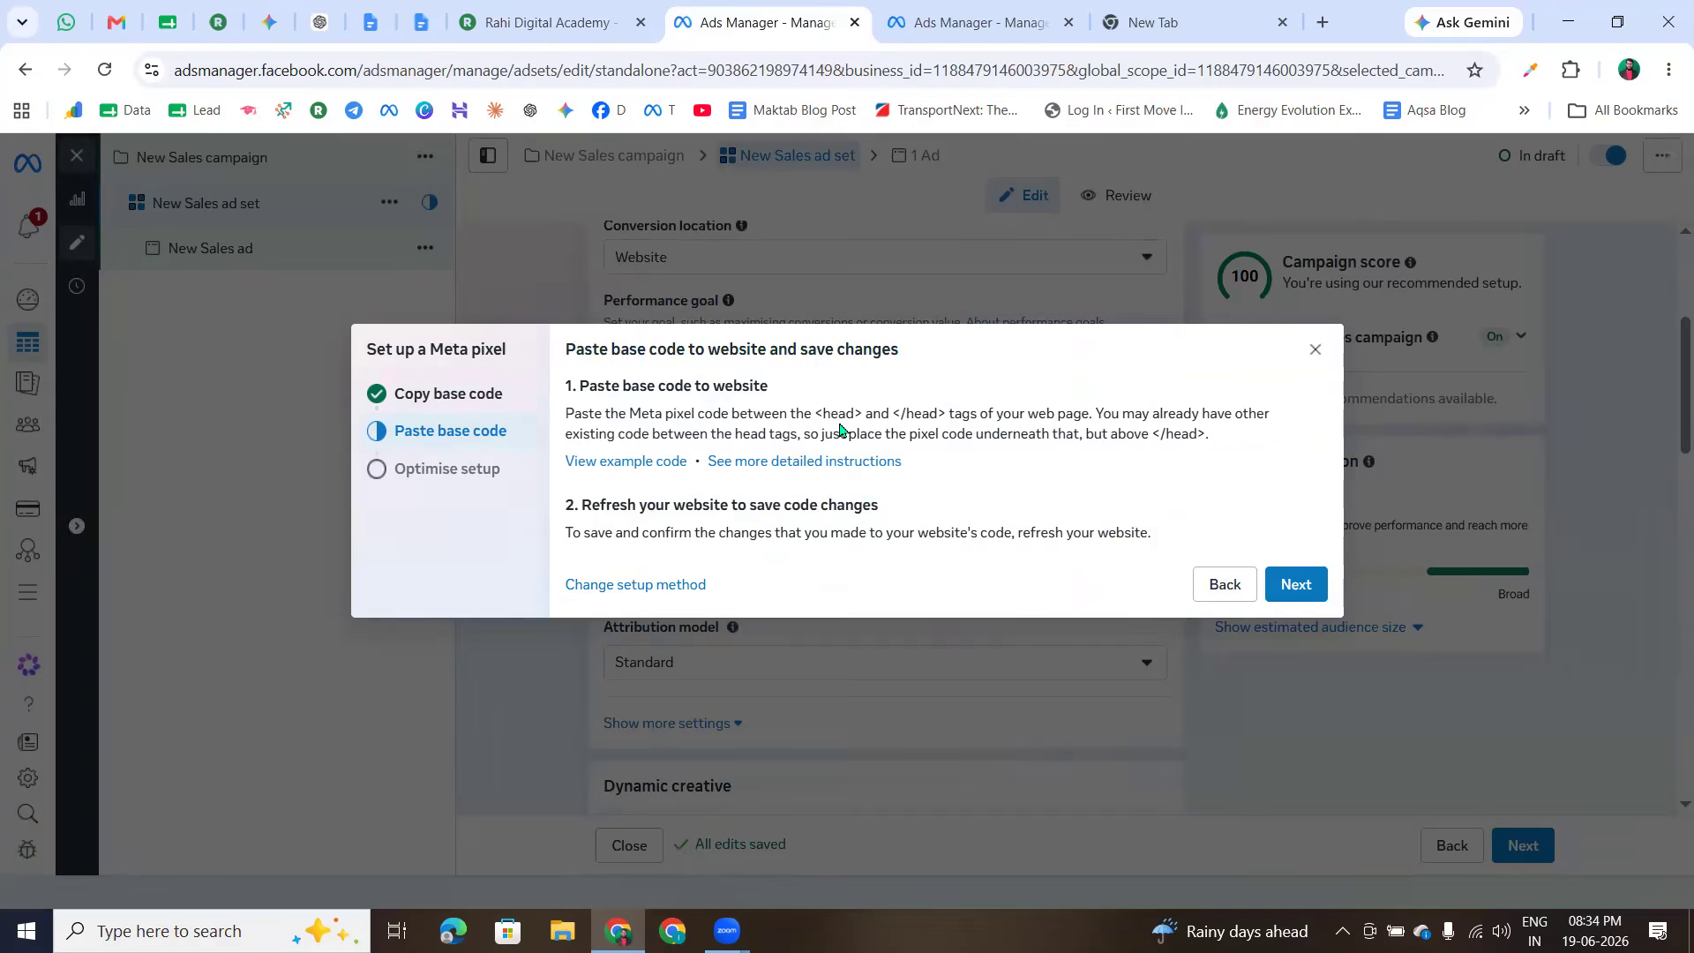
drag(816, 419, 937, 416)
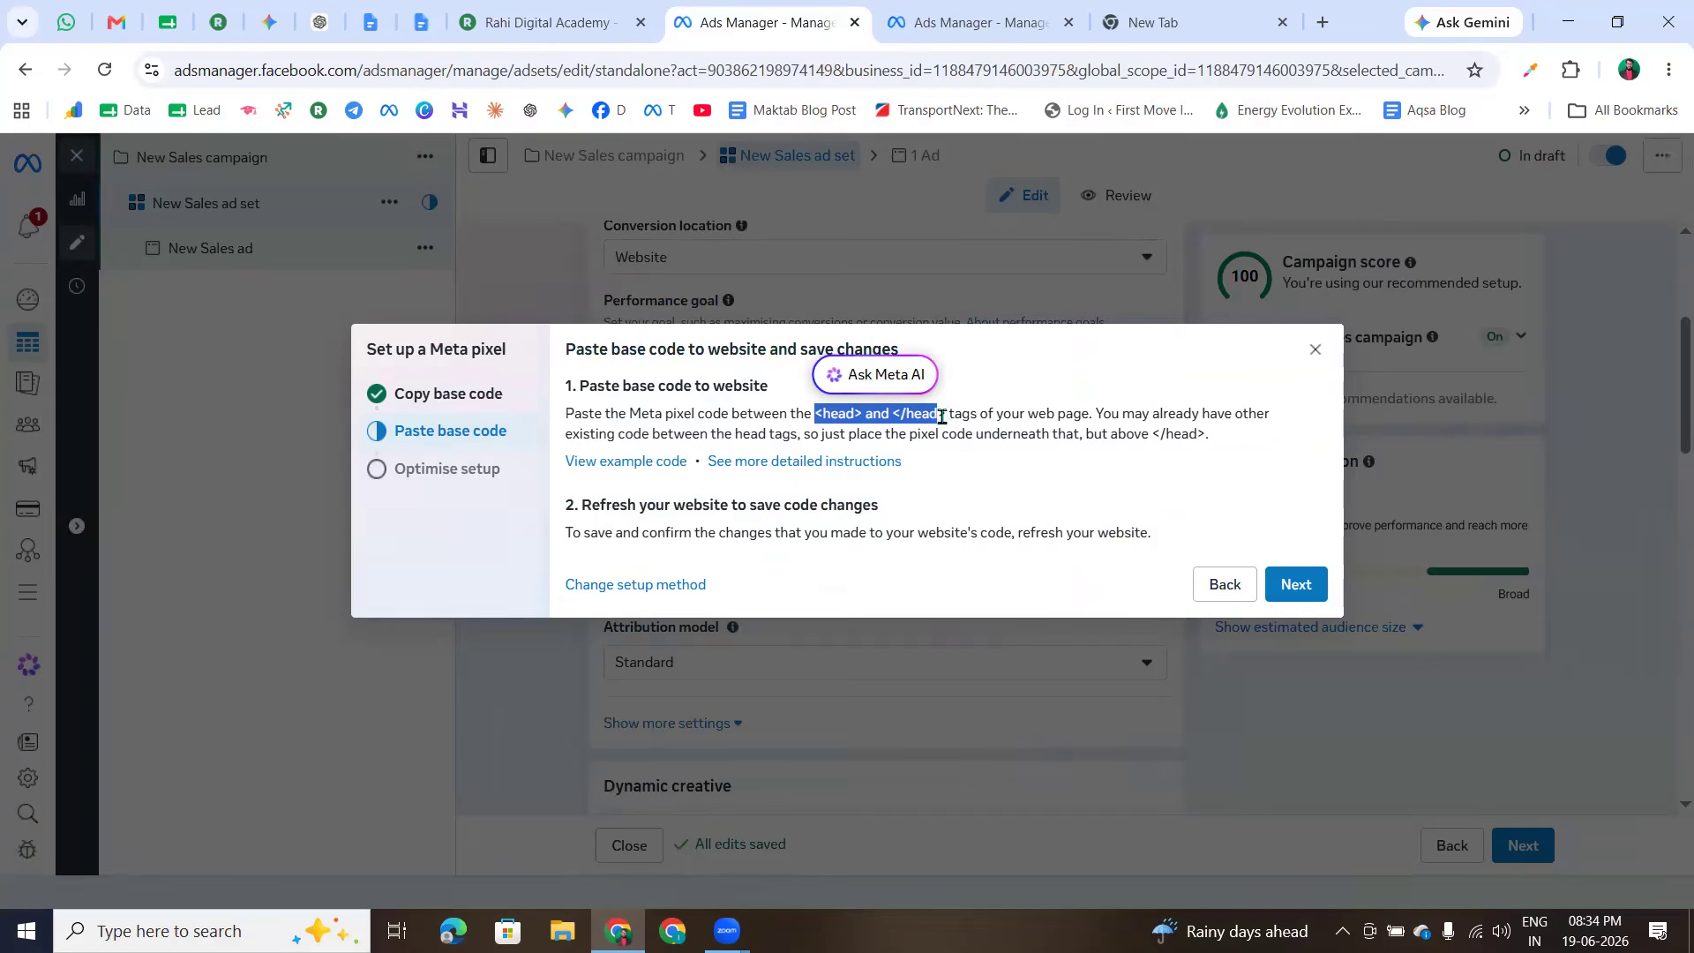
click(957, 430)
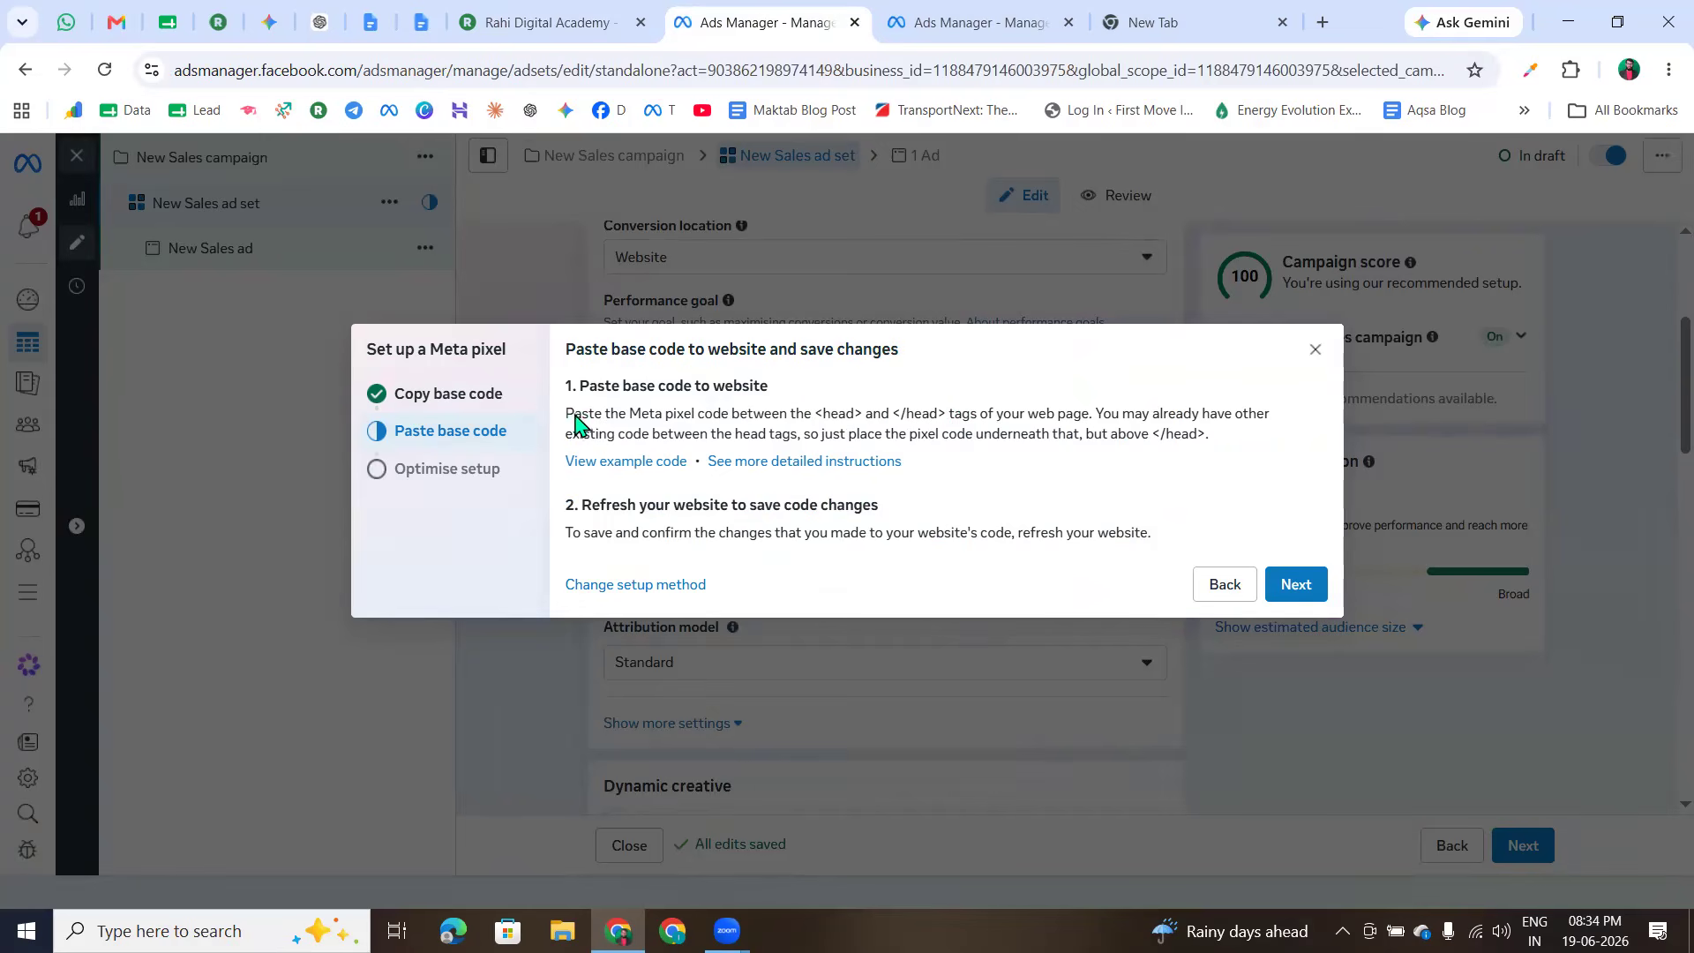
drag(569, 415, 1159, 423)
click(1165, 426)
drag(834, 425, 971, 415)
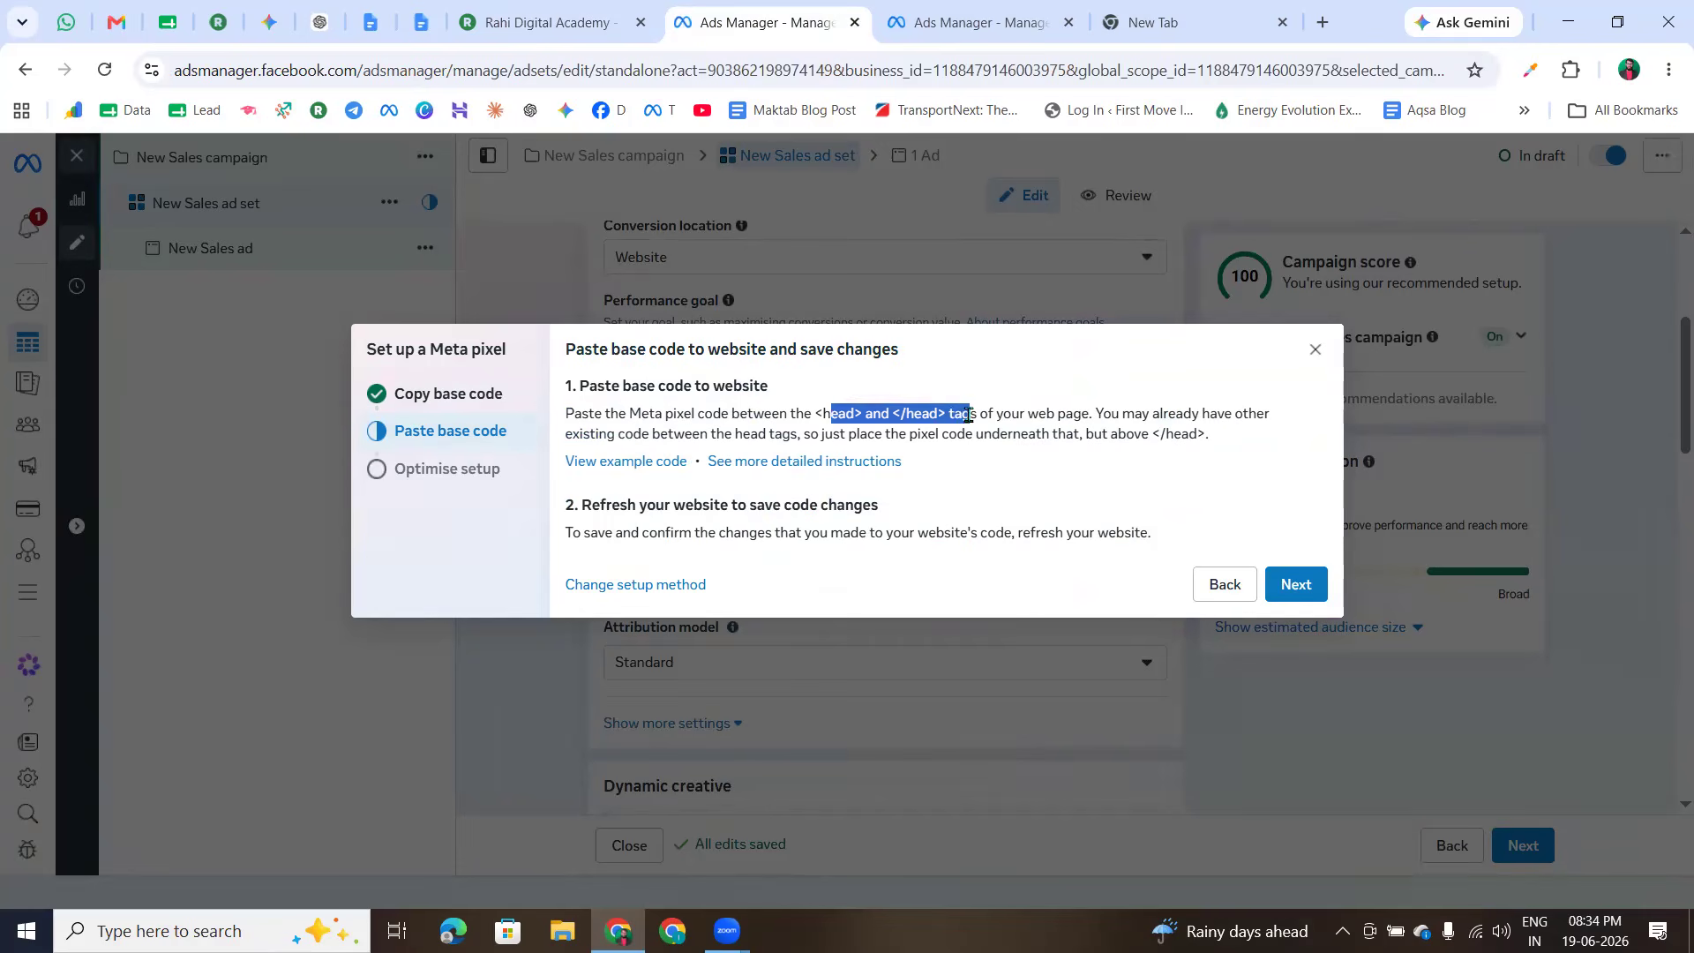
click(955, 417)
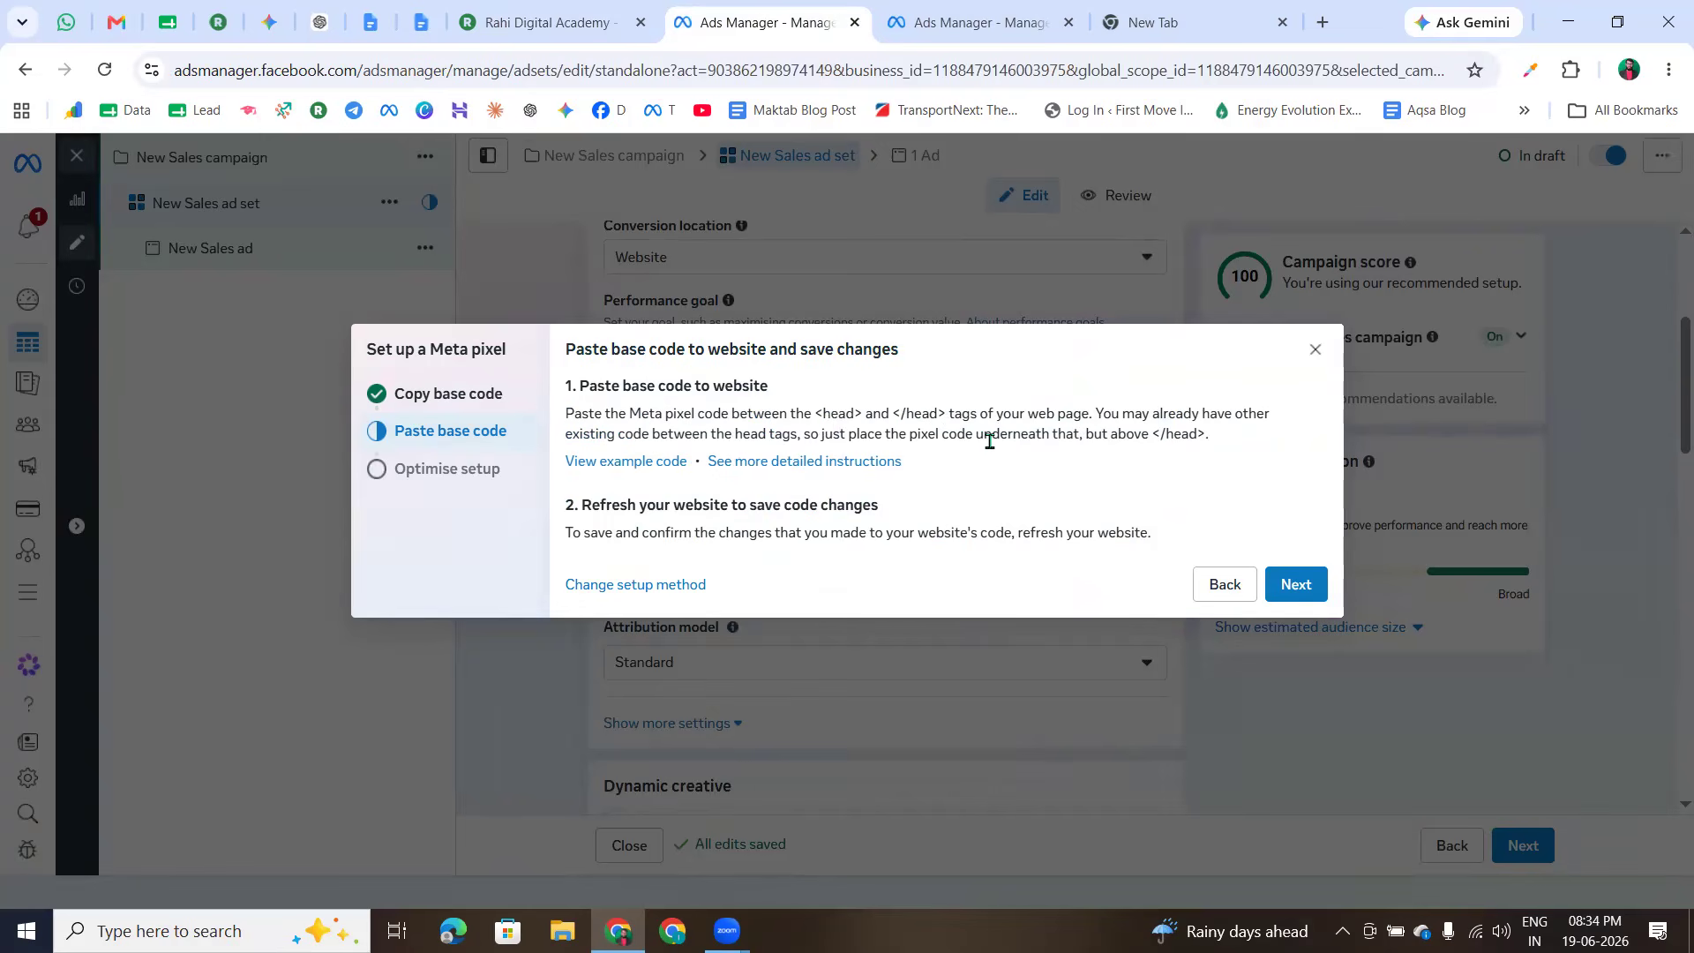
mouse_move(812, 415)
mouse_down()
mouse_move(946, 415)
mouse_move(821, 417)
mouse_up()
click(943, 426)
click(816, 414)
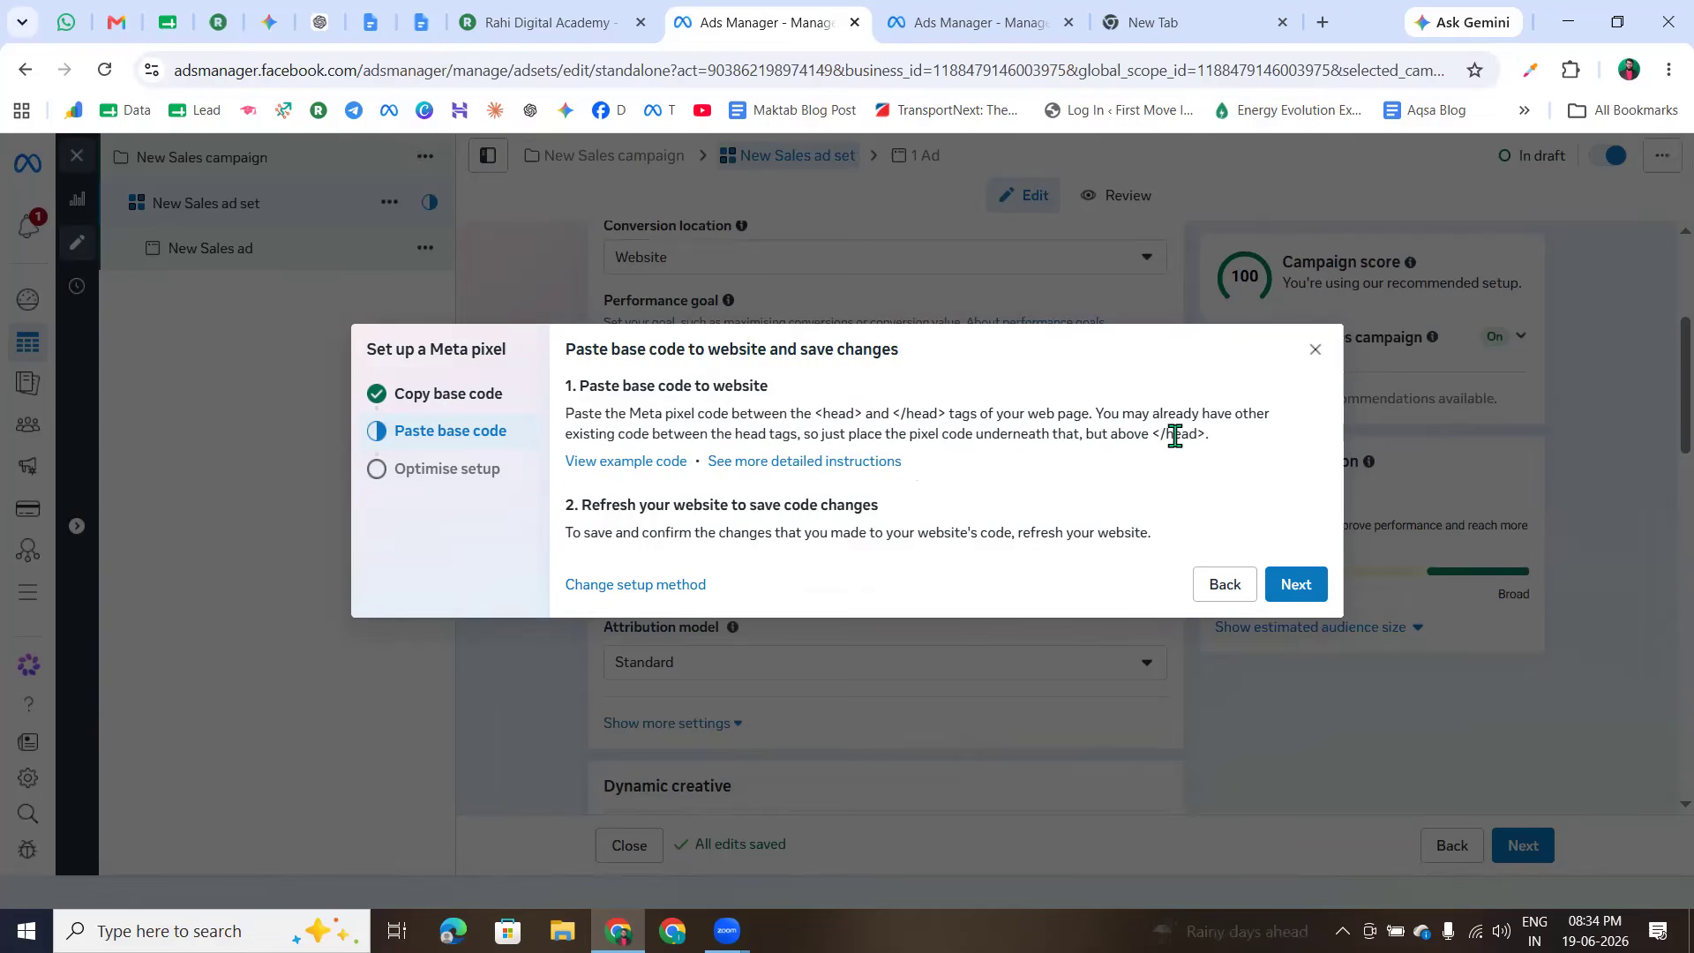
- Read the note on placing the code above </head> and the heading about refreshing the website to save code changes
drag(1150, 435, 1203, 439)
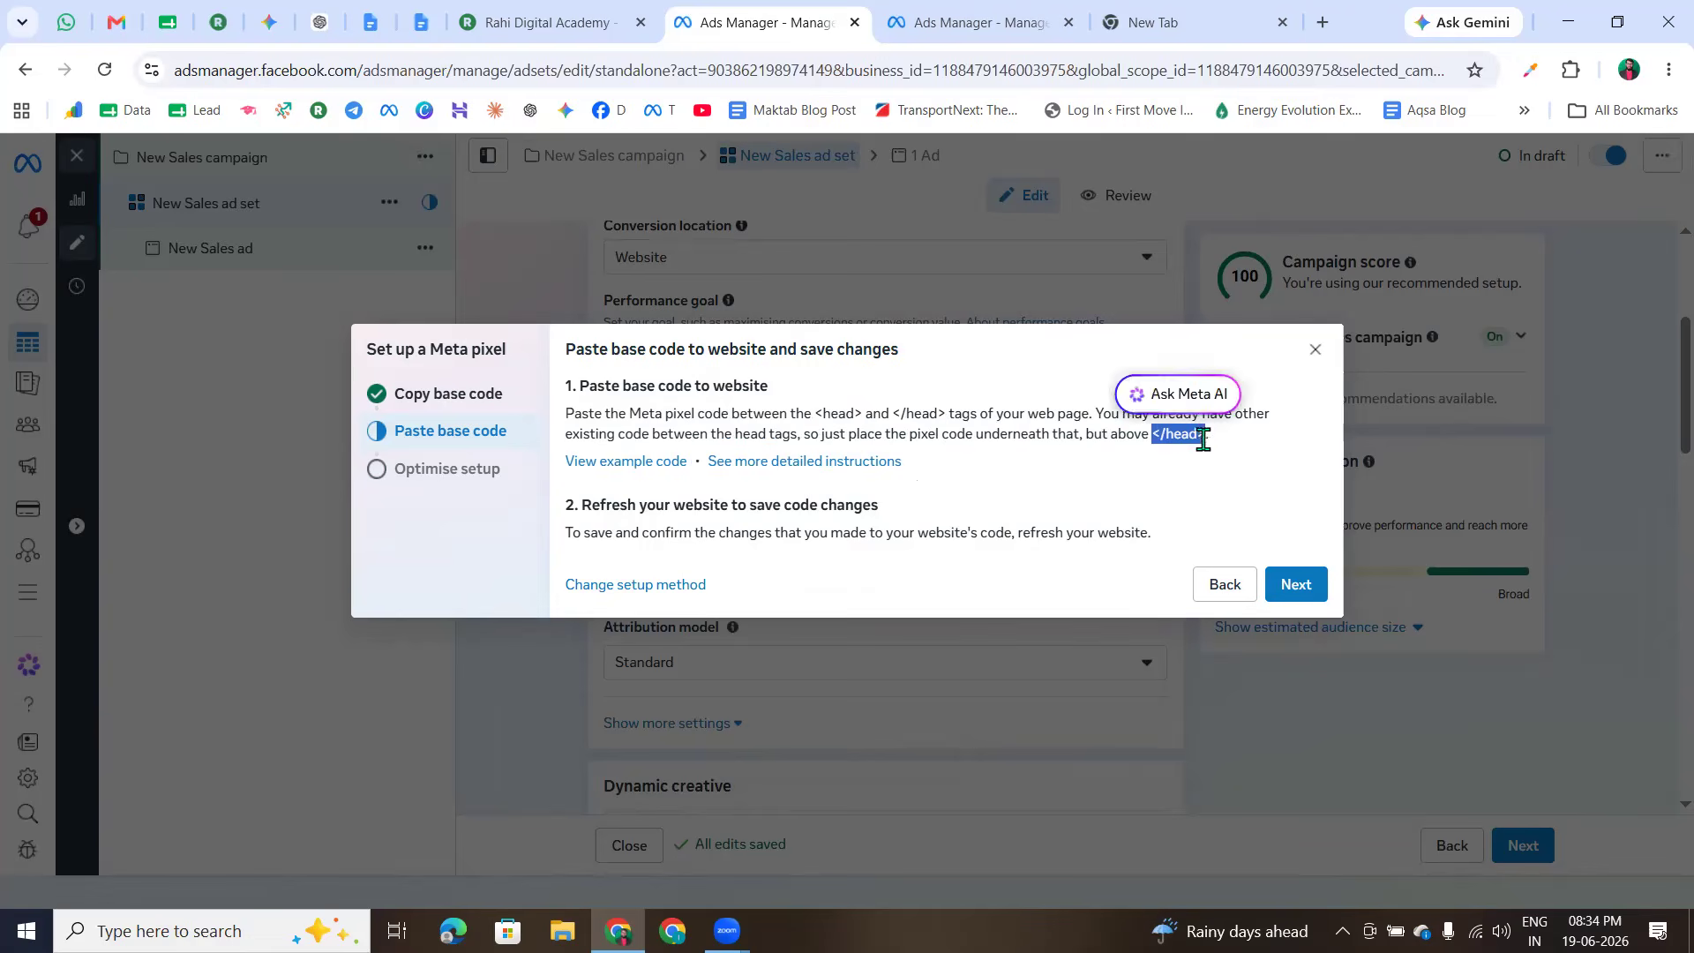
click(972, 442)
drag(576, 510, 961, 505)
click(961, 507)
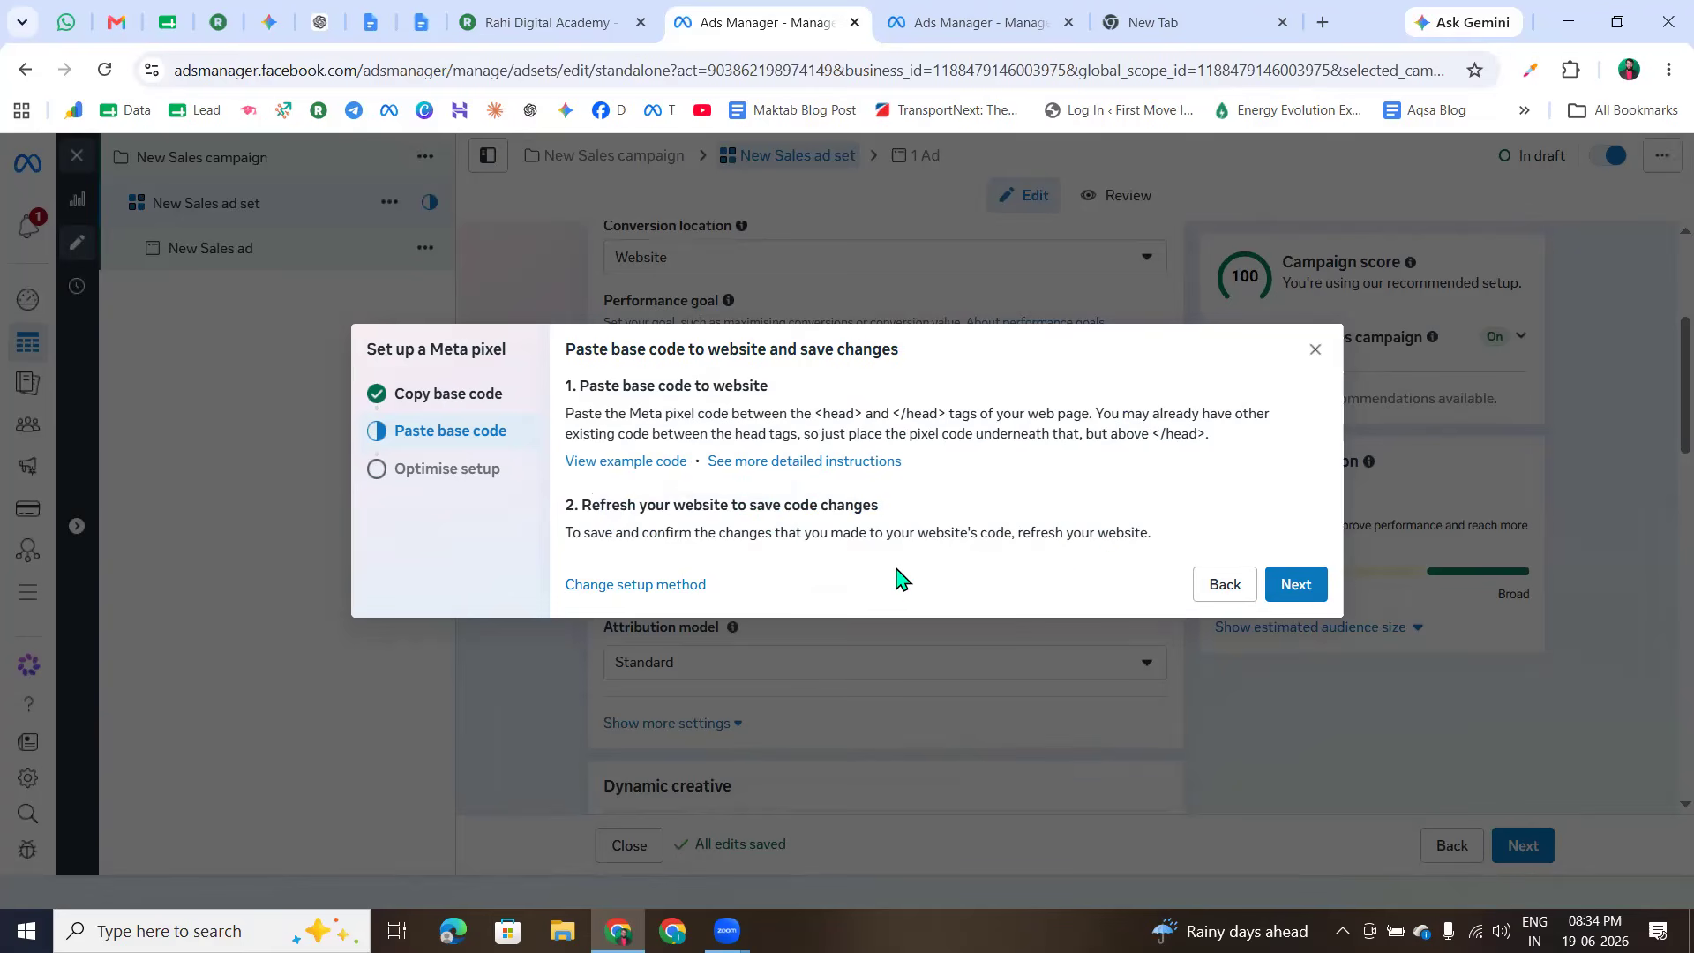
- Switch to the Rahi Digital Academy WordPress admin and look over its RDA Dashboard settings page
click(518, 33)
click(218, 24)
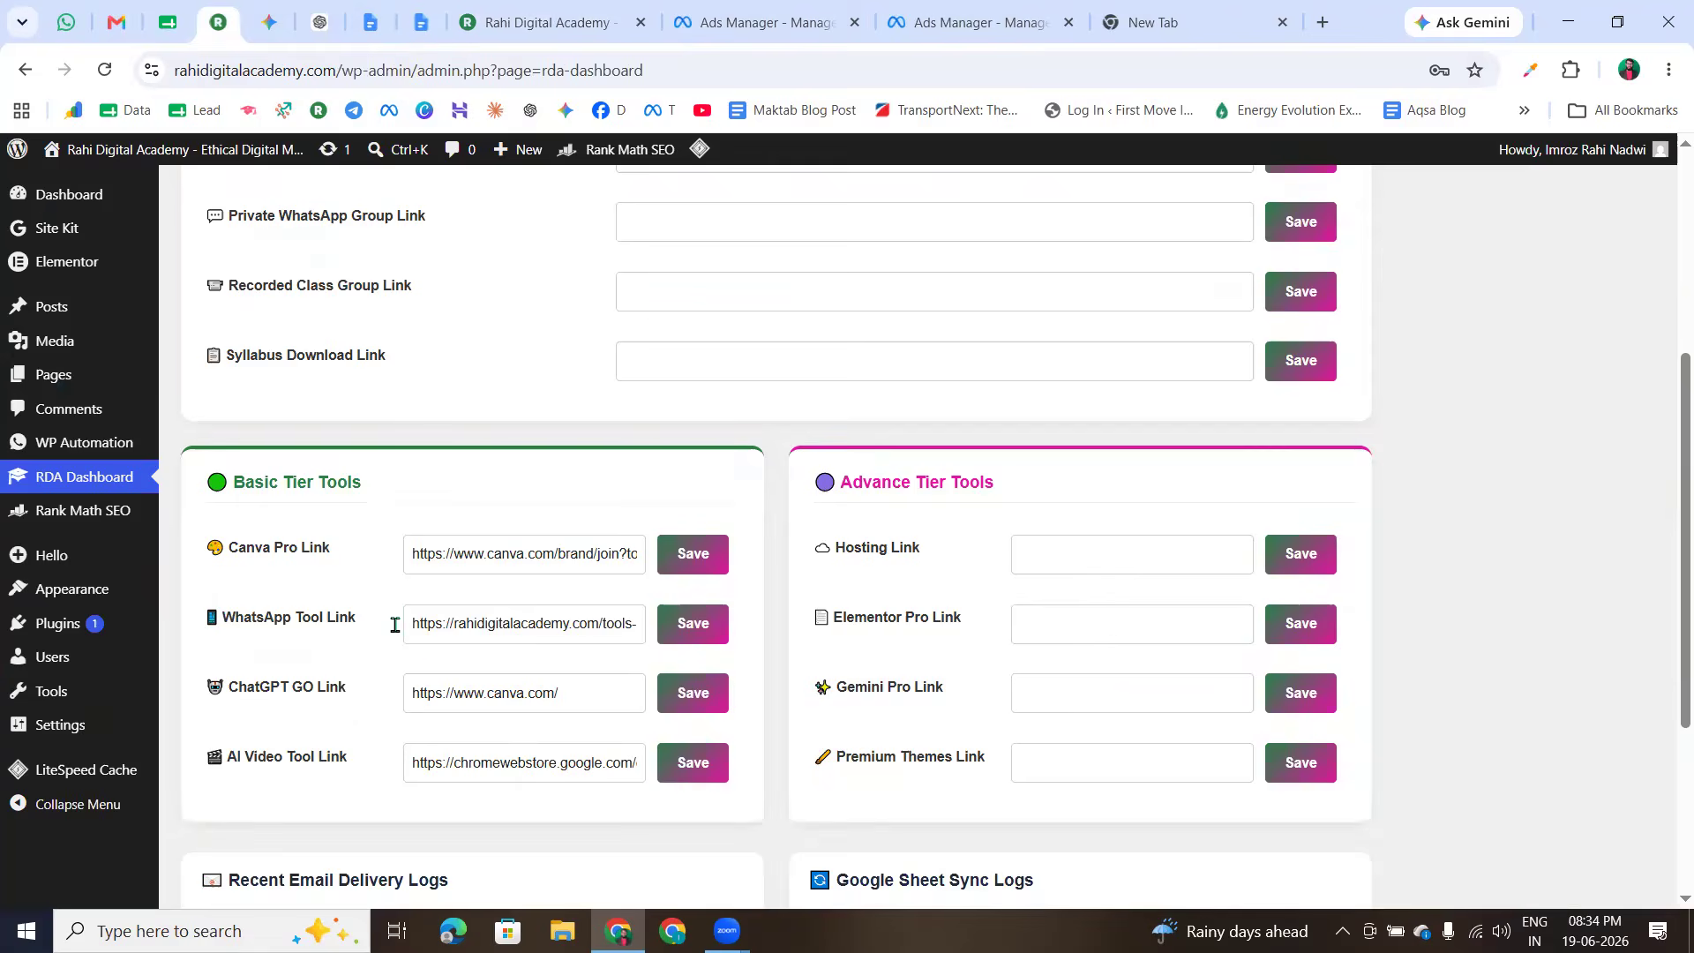
scroll(124, 625, up, 4)
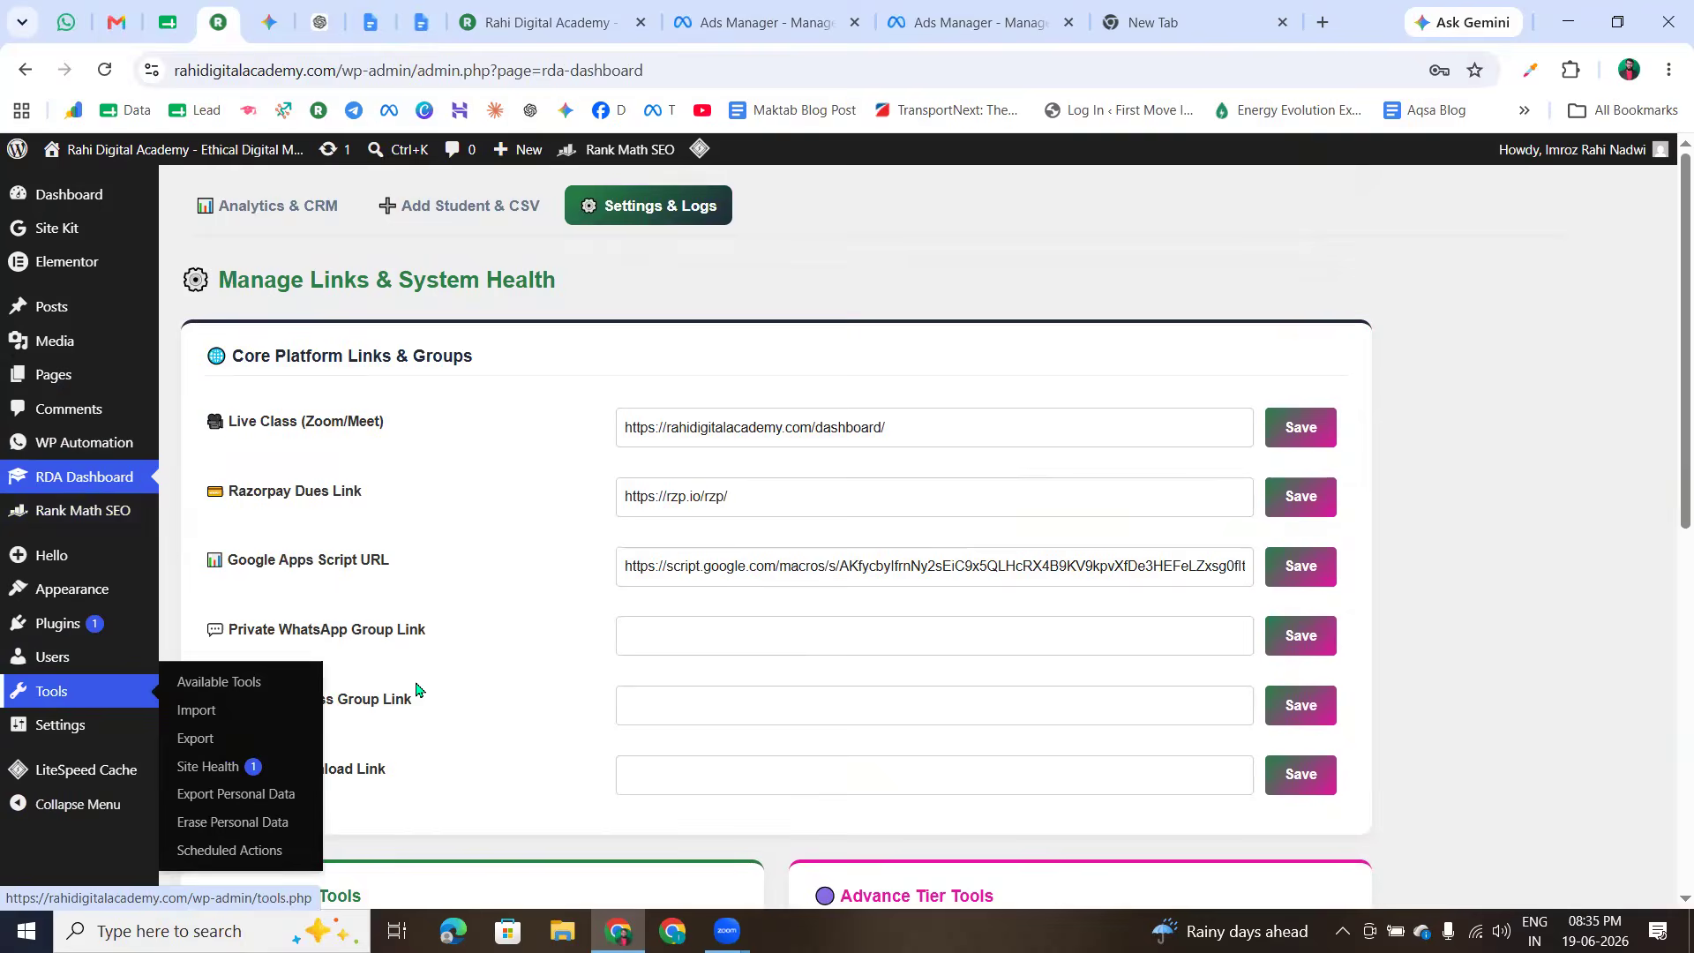
scroll(62, 632, down, 5)
scroll(63, 632, up, 5)
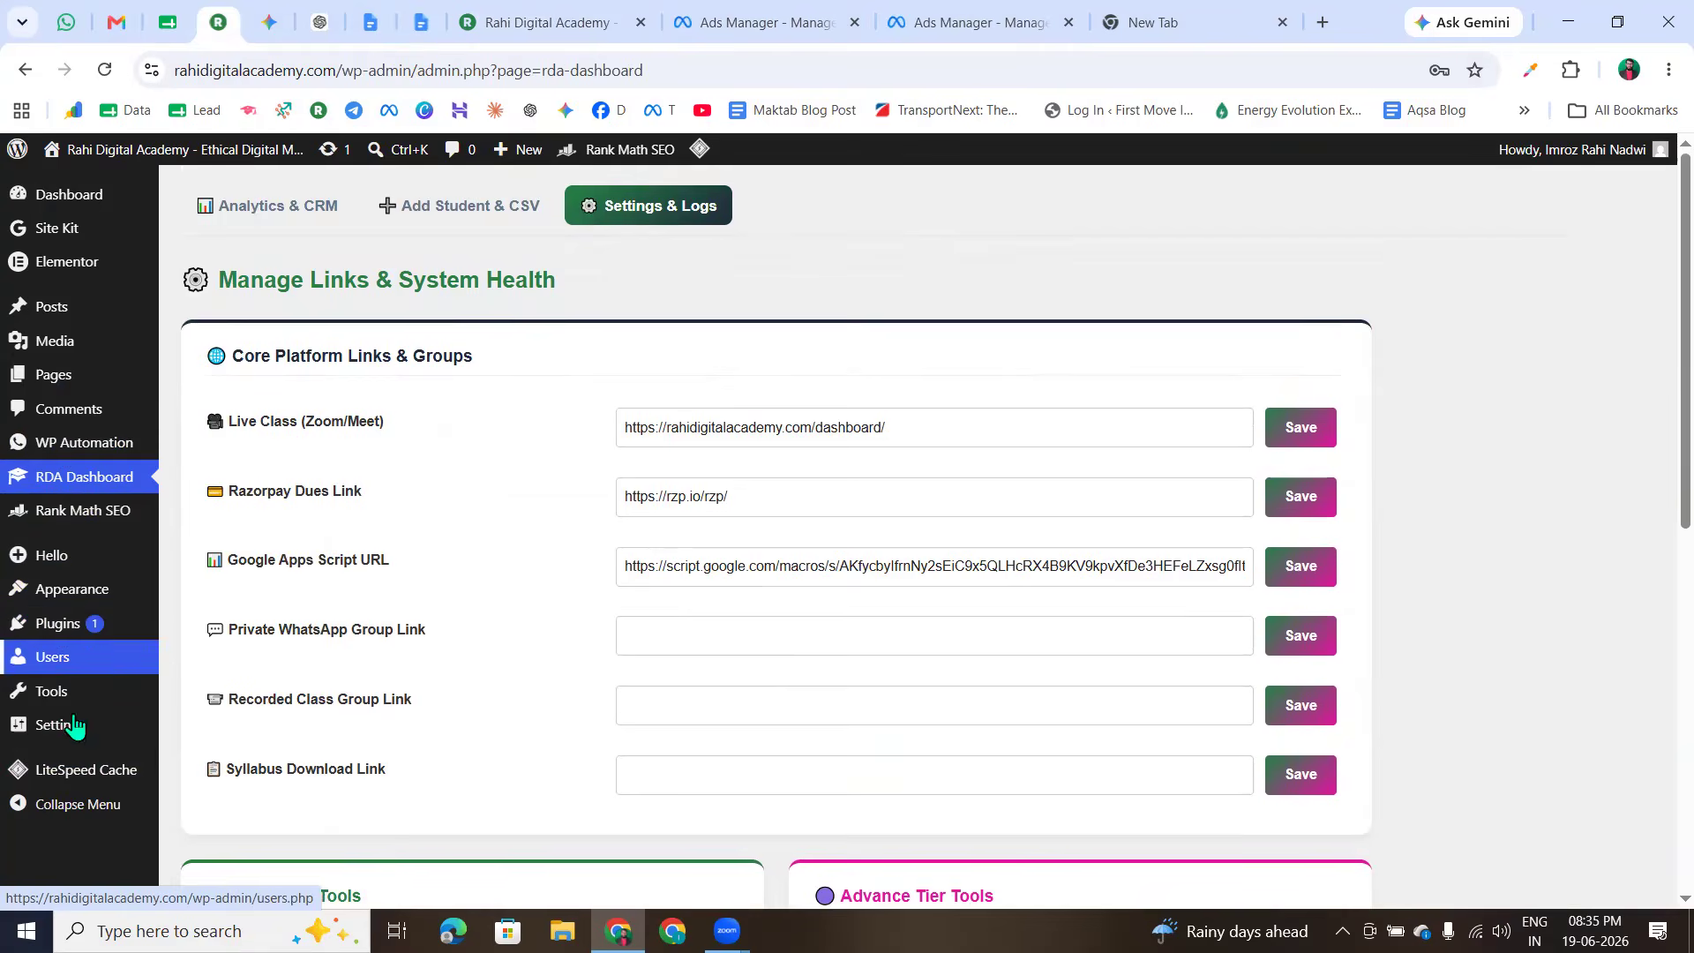
- Examine the Manage Links & System Health page and the available WordPress admin sections
mouse_move(62, 706)
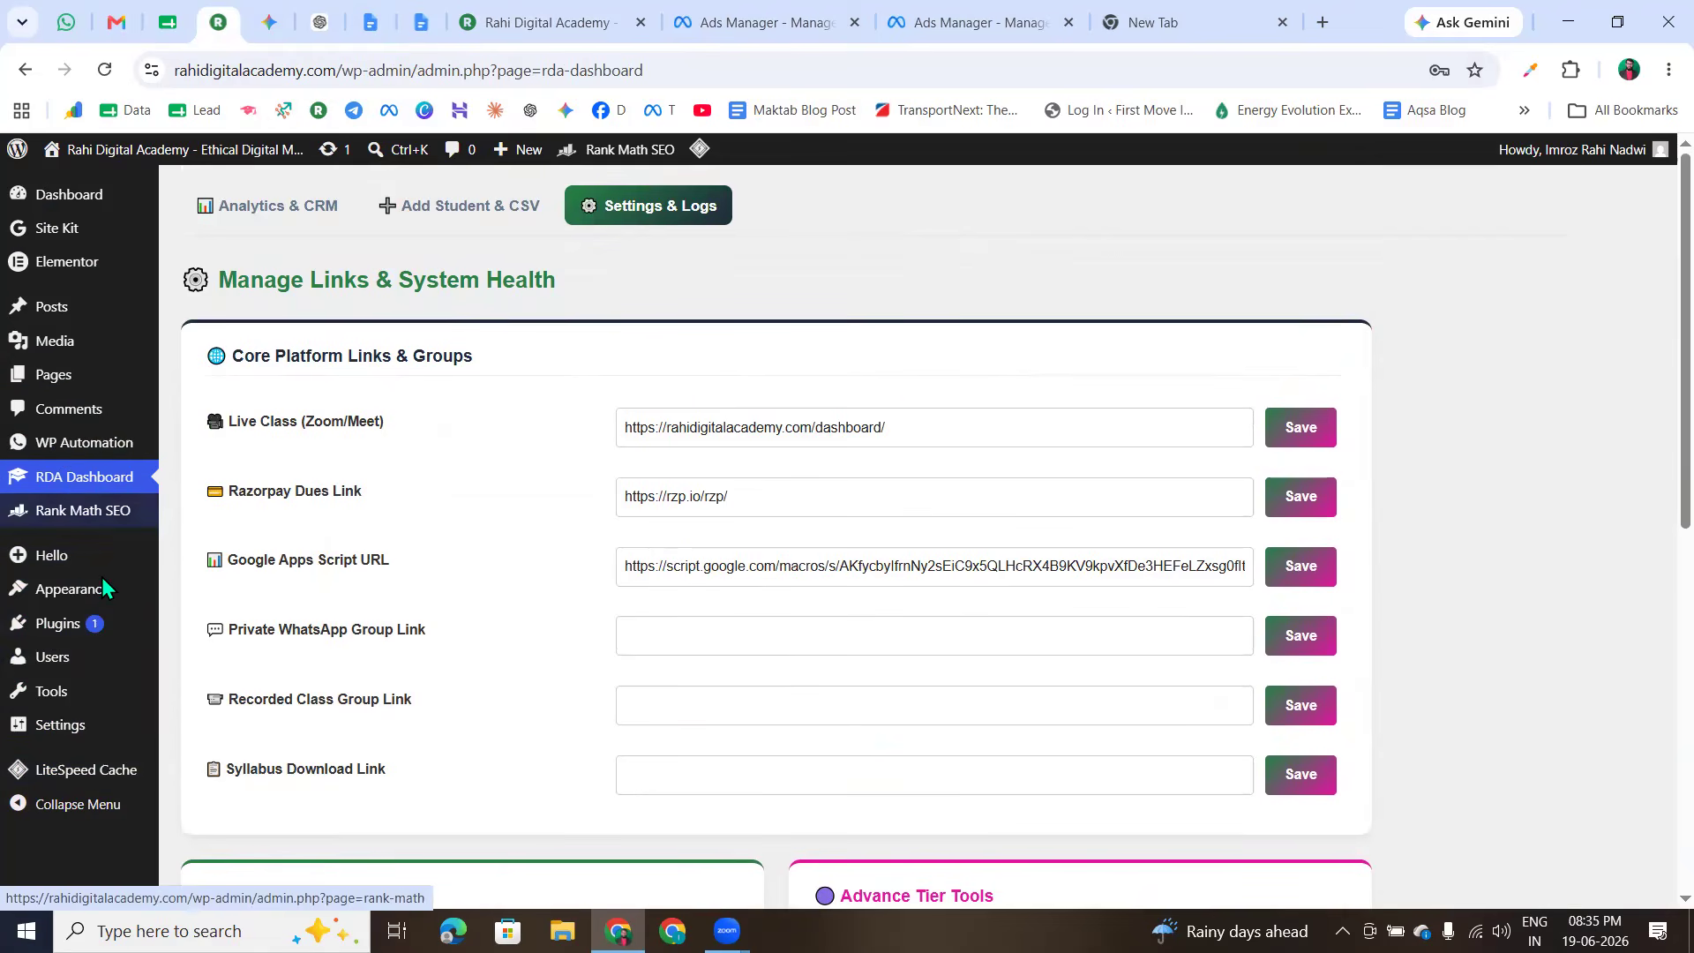
scroll(225, 174, down, 2)
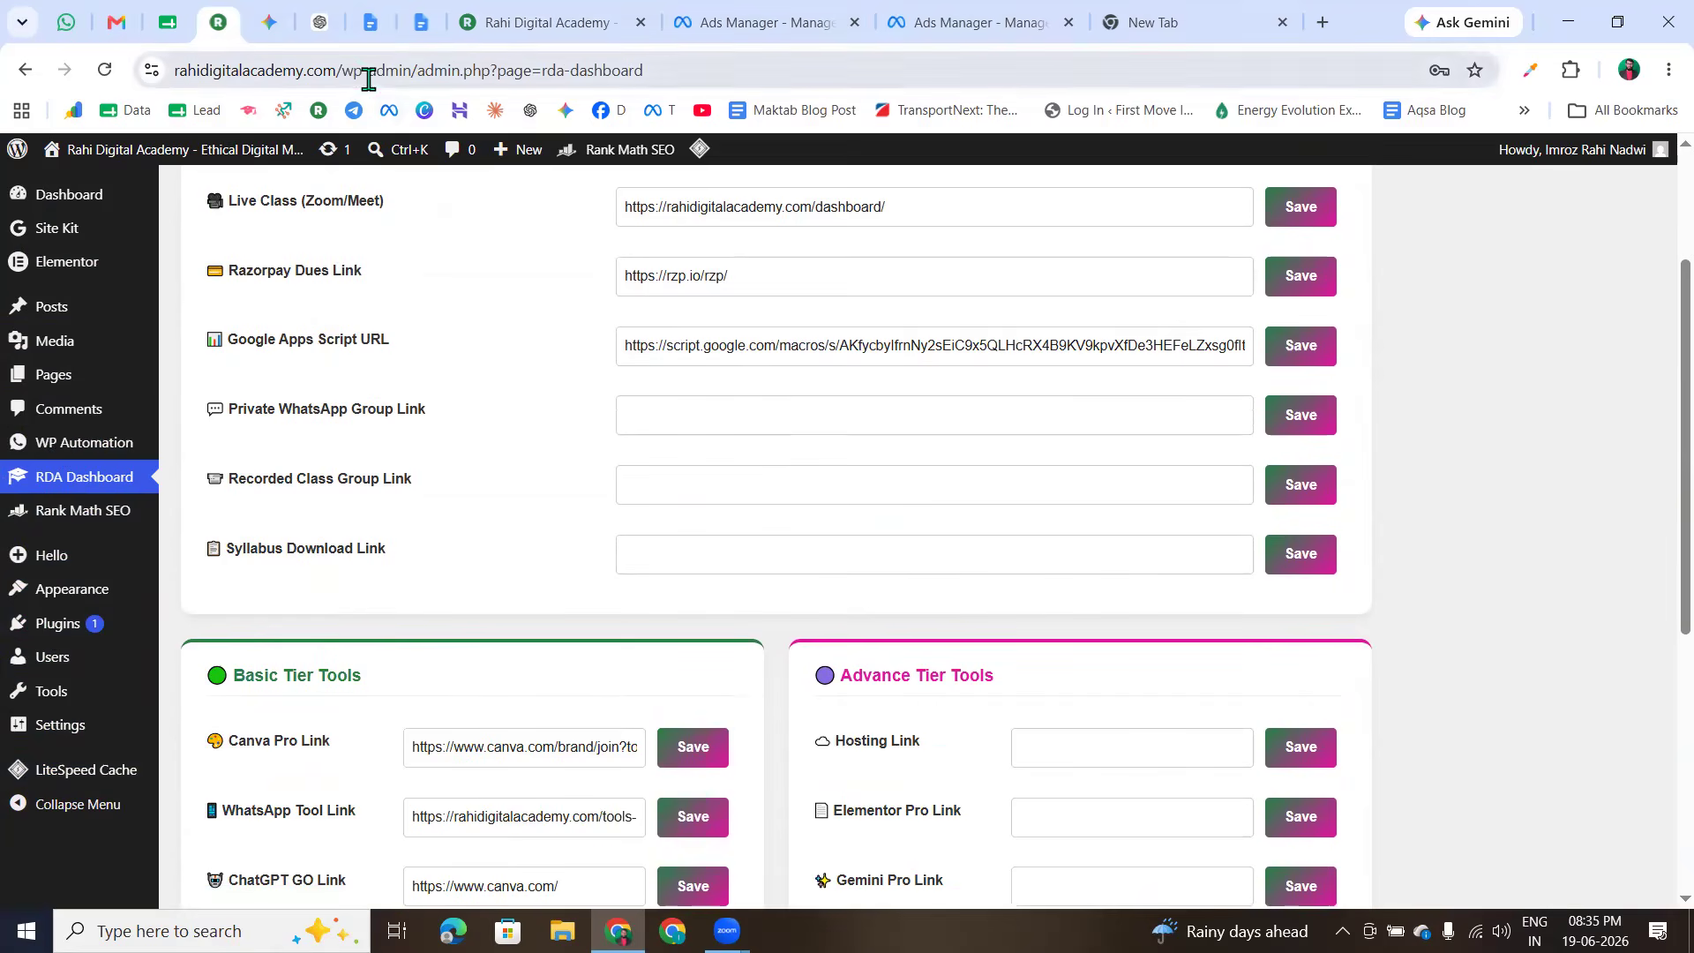
scroll(353, 484, up, 2)
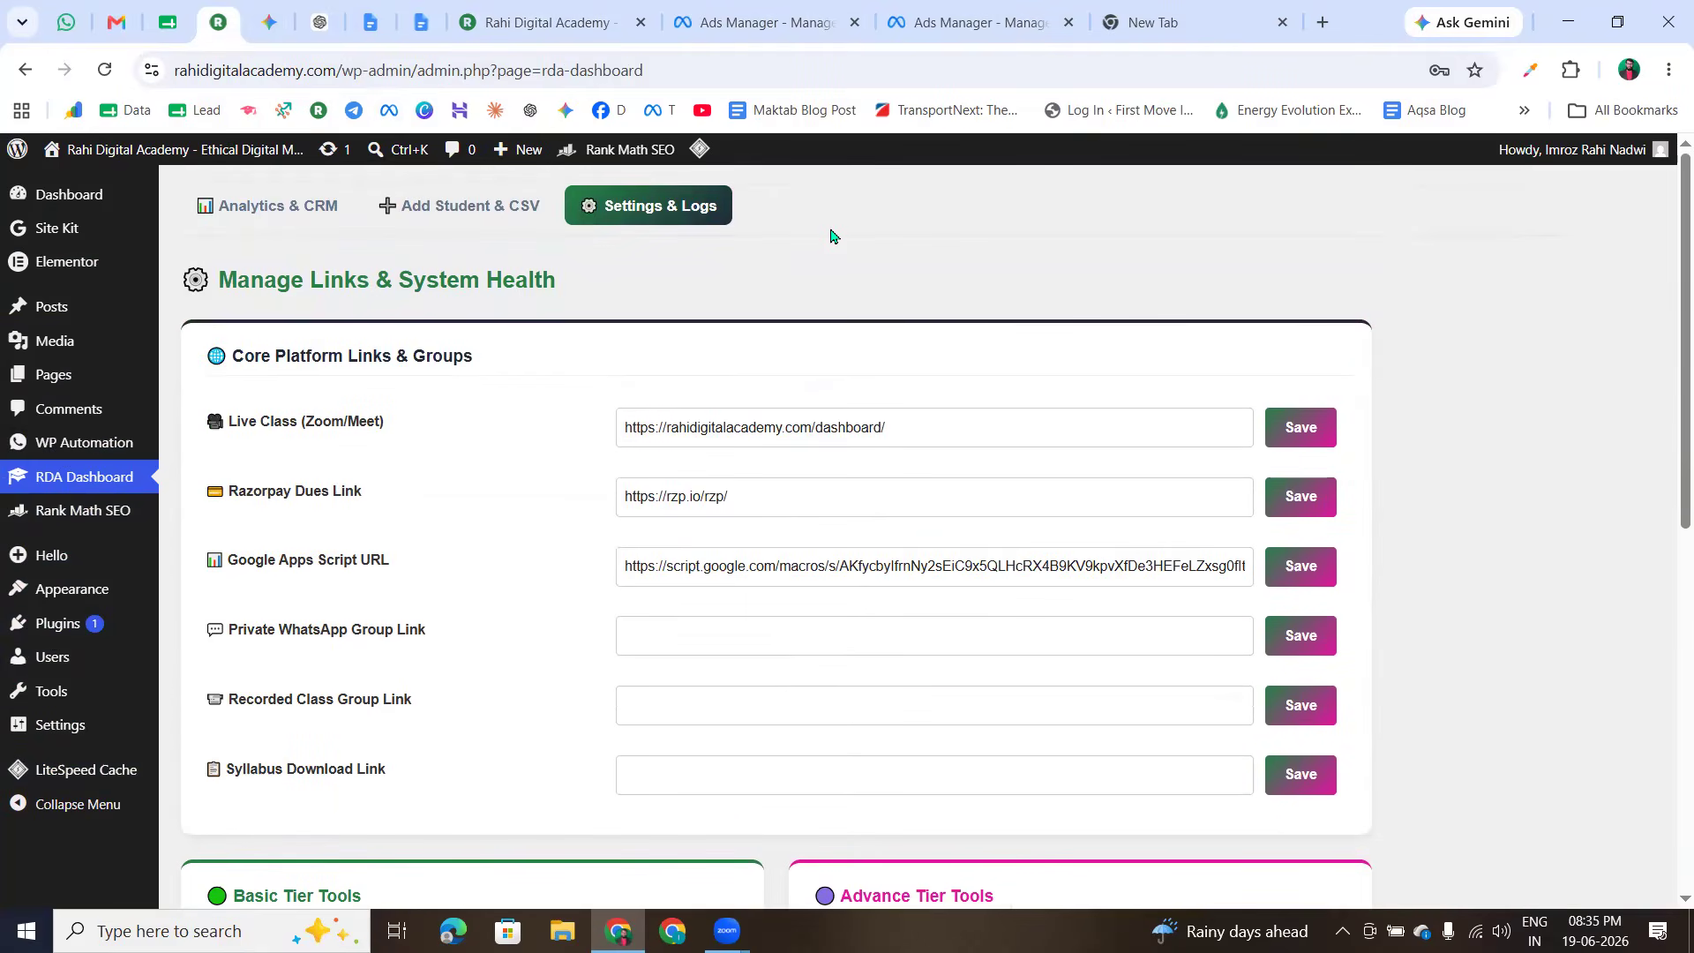
drag(222, 282, 707, 295)
click(711, 293)
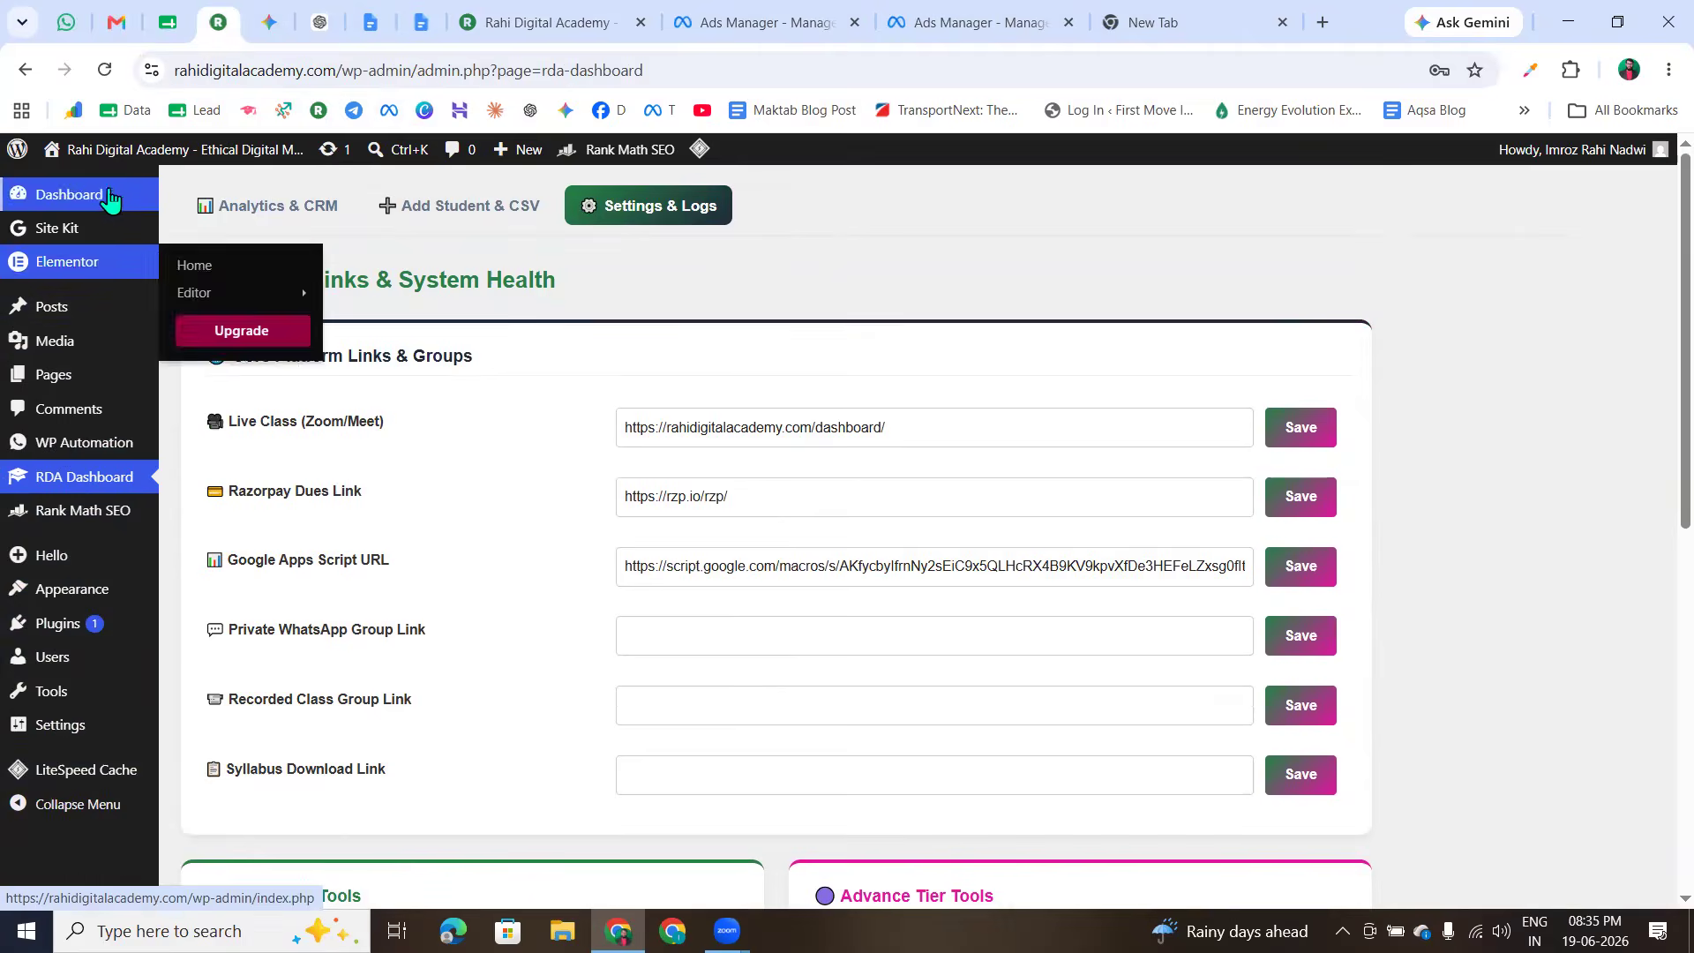
scroll(71, 746, down, 4)
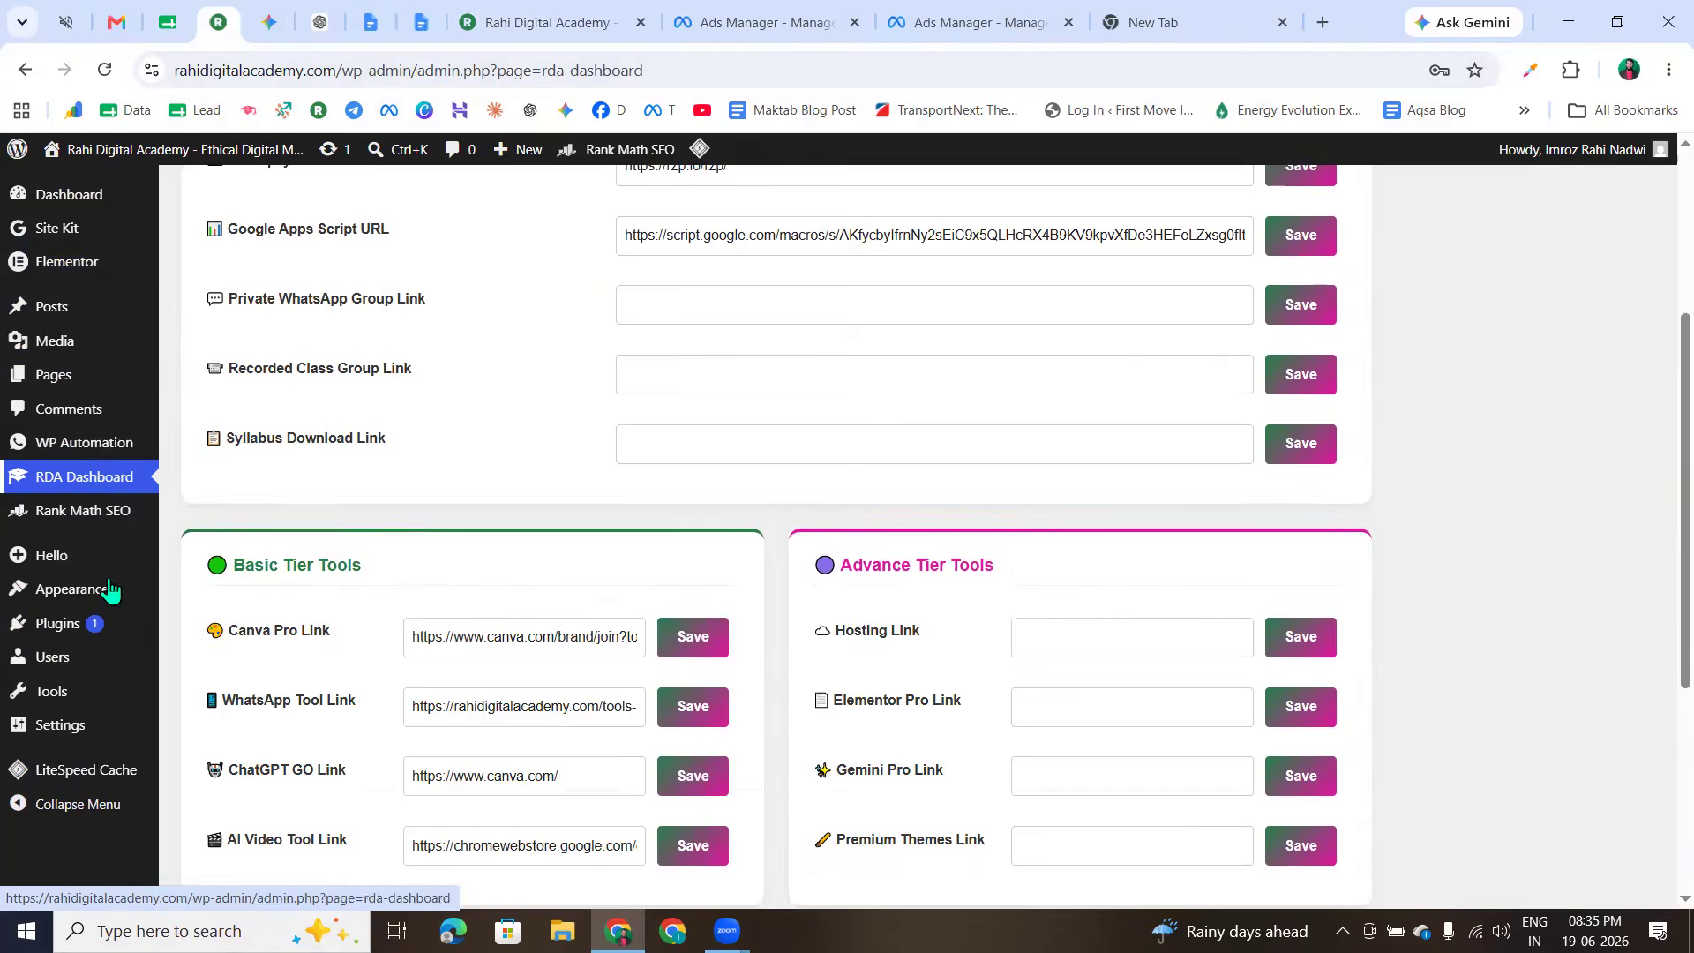
scroll(76, 719, up, 4)
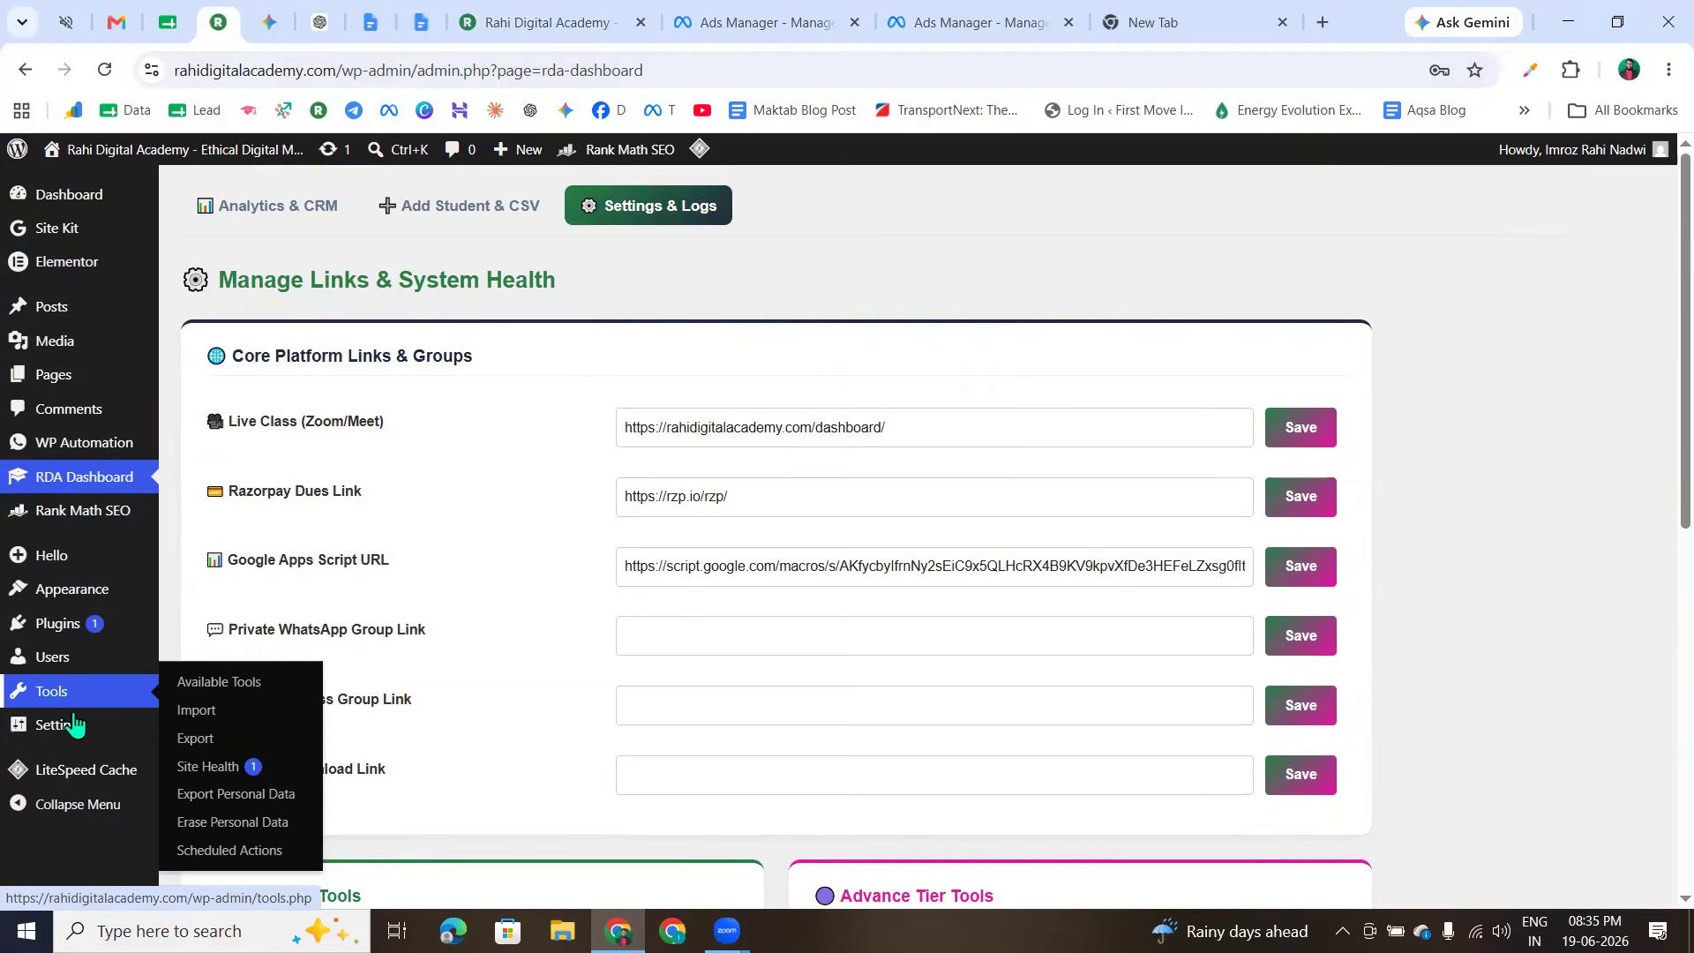
- Open the WordPress Theme File Editor, logging in again with the prefilled credentials
mouse_move(75, 668)
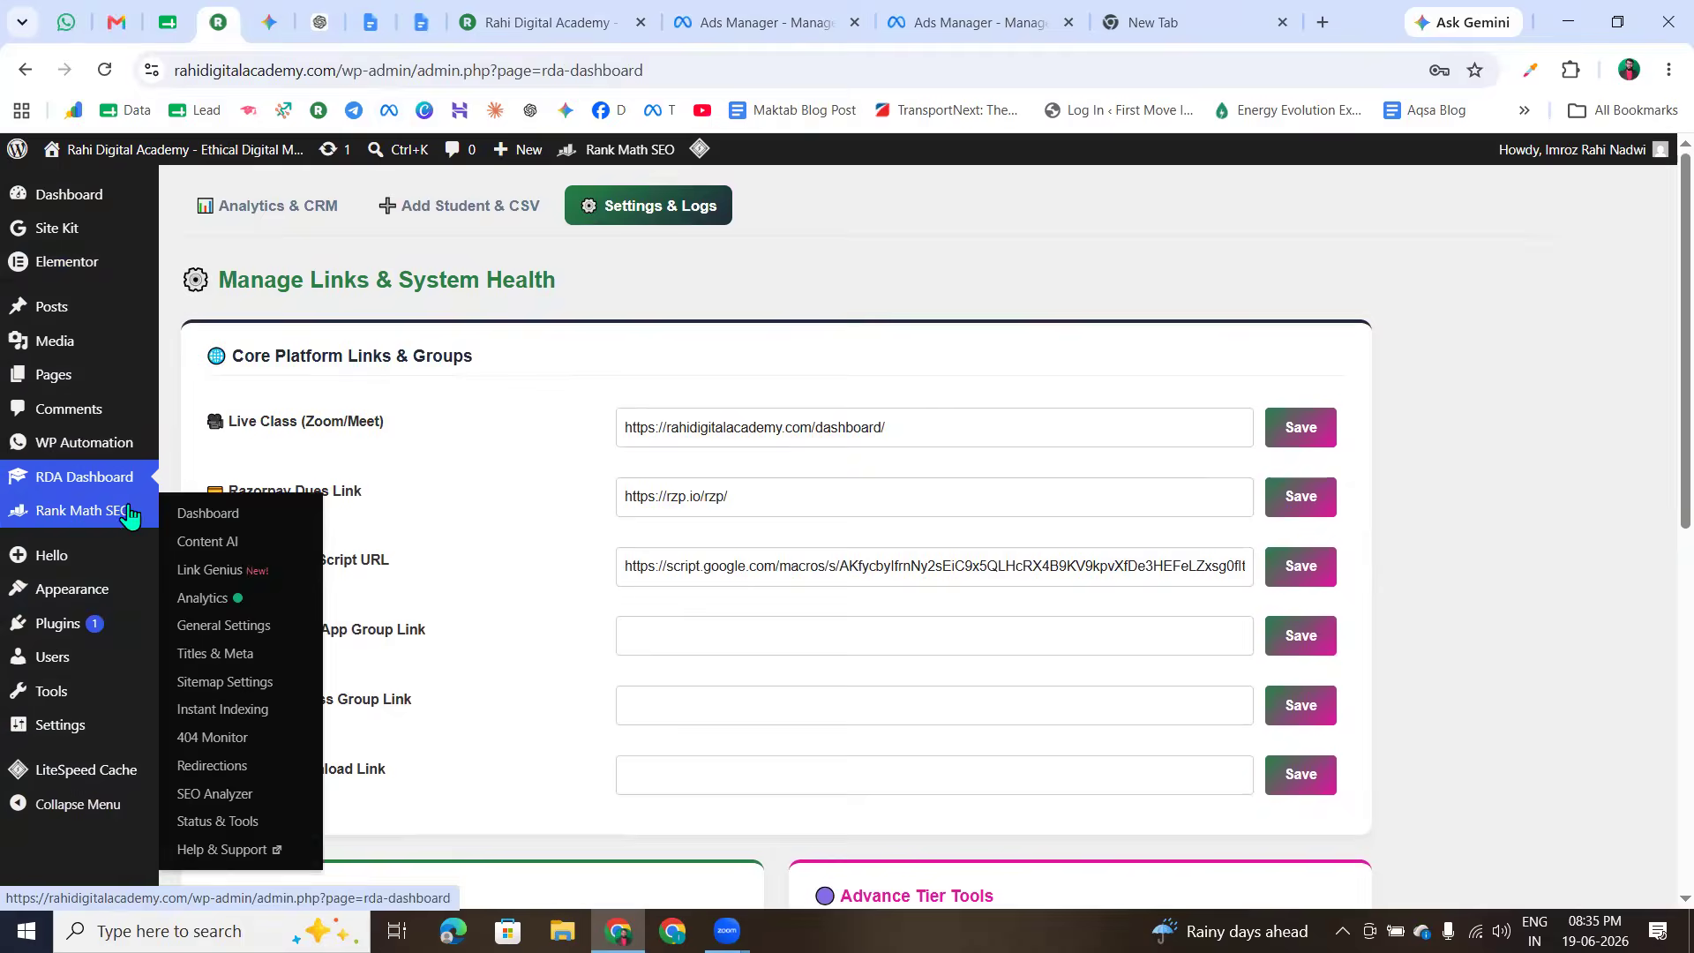
mouse_move(90, 606)
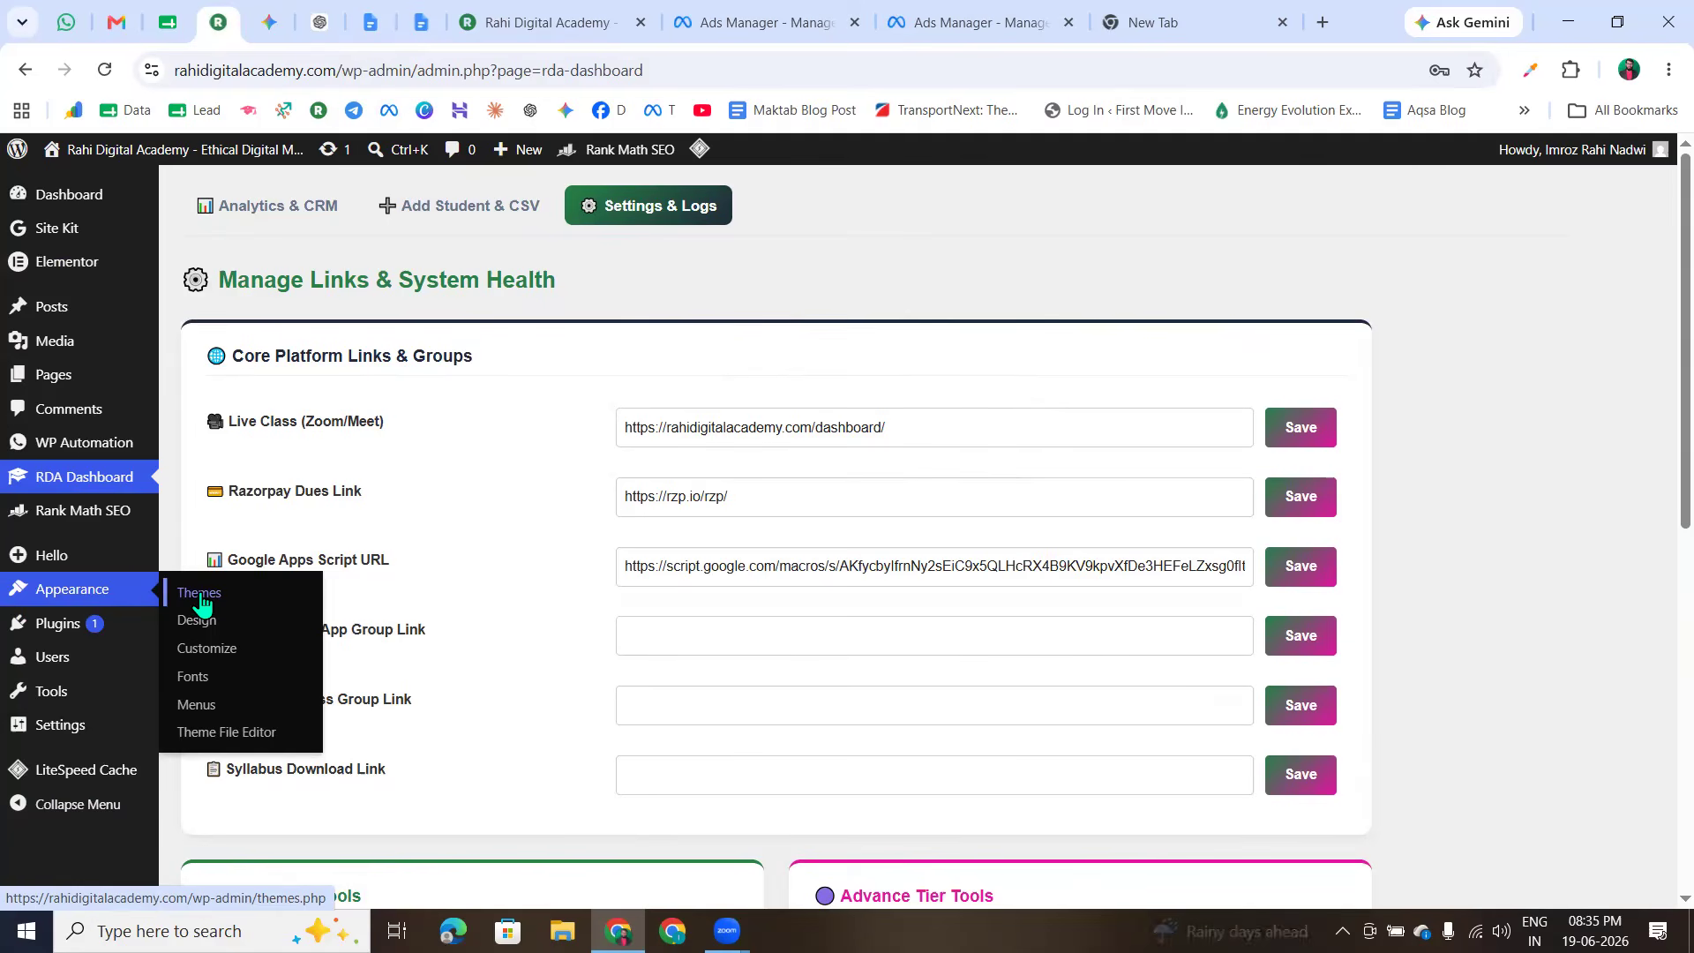
click(236, 747)
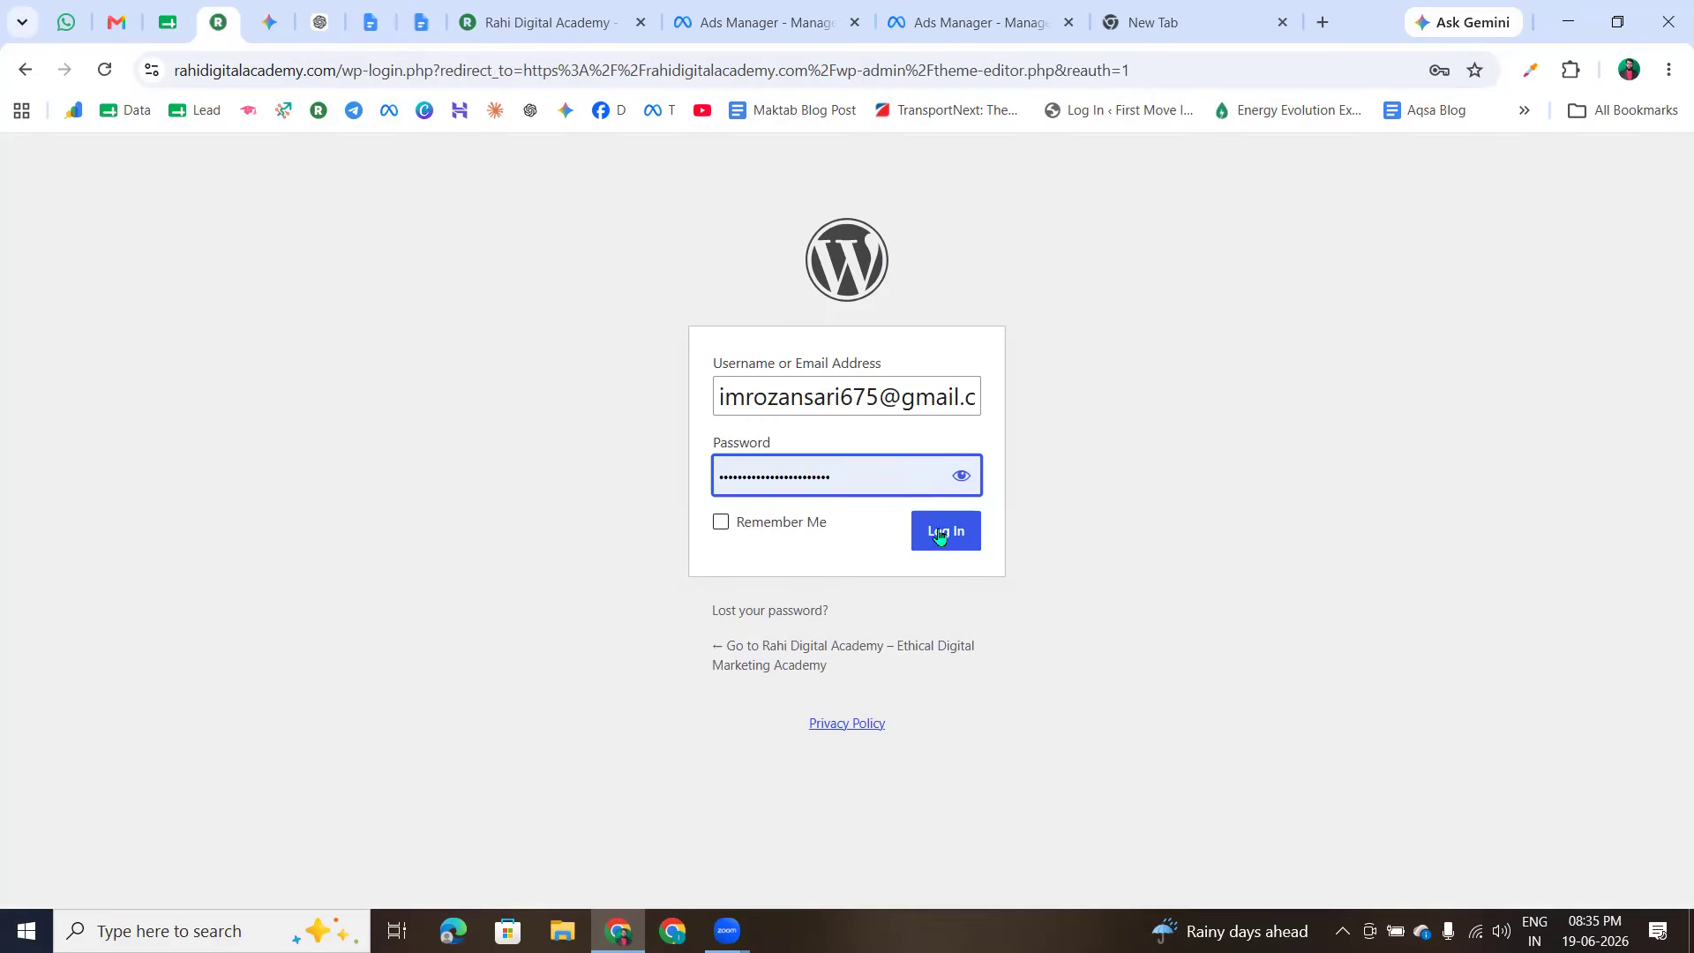
click(958, 534)
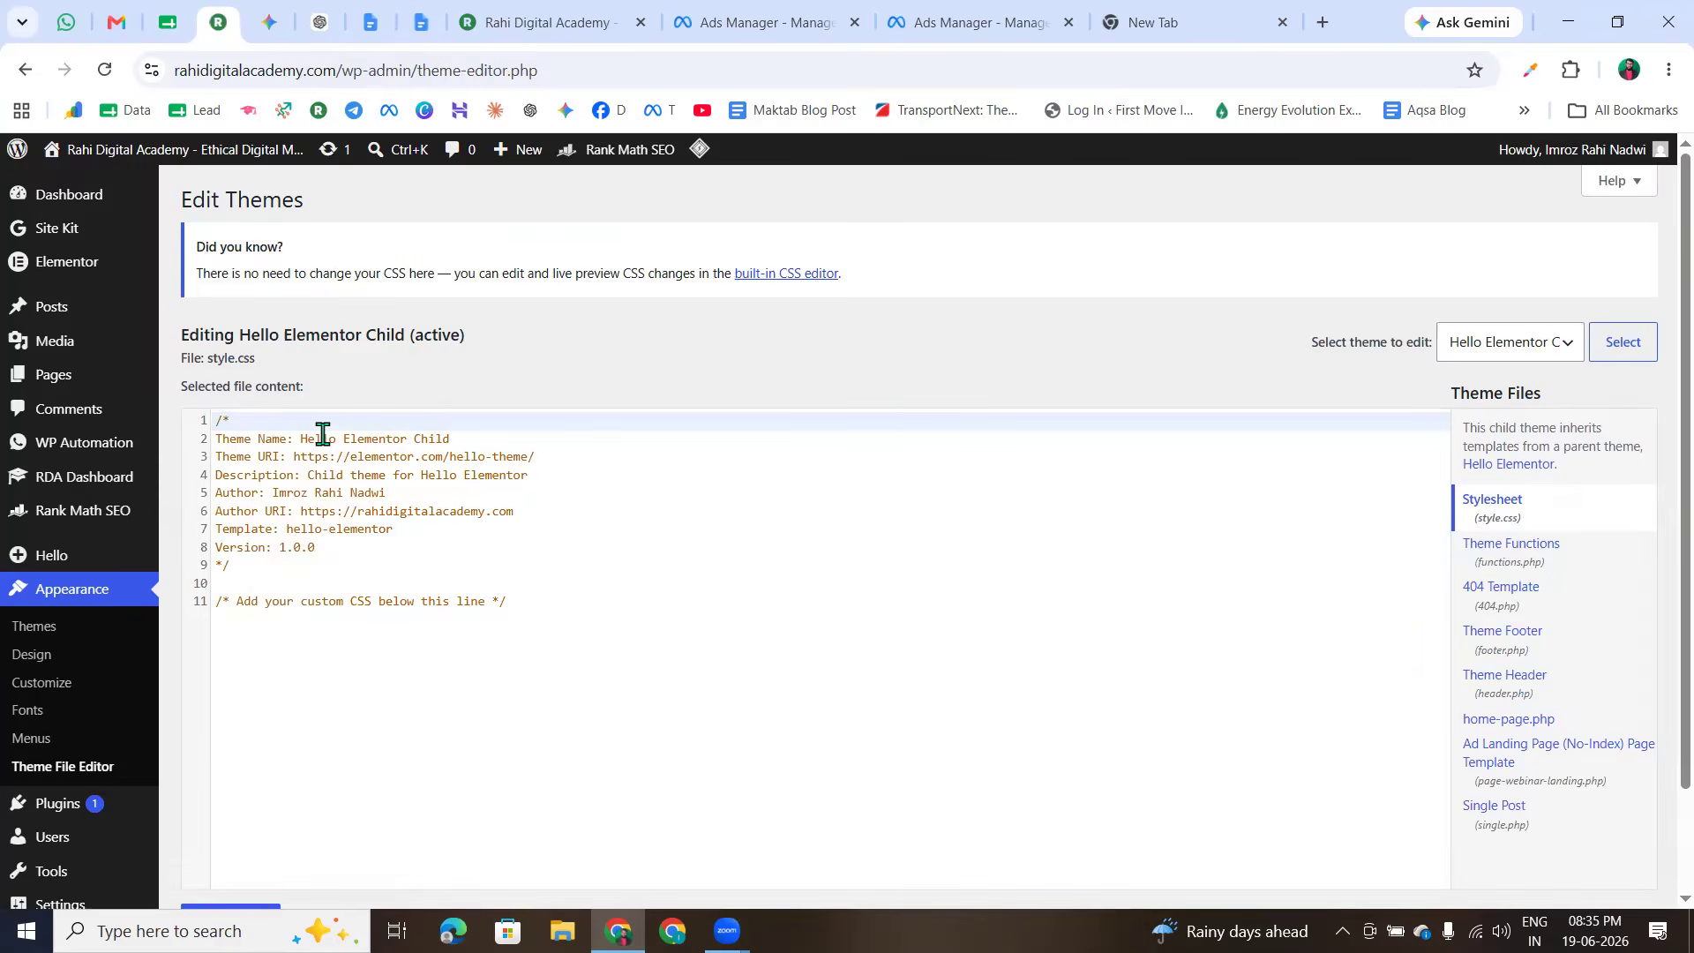
- Examine the Hello Elementor Child theme's file list and mark the Theme Header entry with a red arrow and outline
scroll(836, 647, down, 2)
scroll(783, 627, up, 2)
mouse_move(622, 633)
mouse_down()
mouse_move(1464, 634)
mouse_move(1412, 686)
mouse_up()
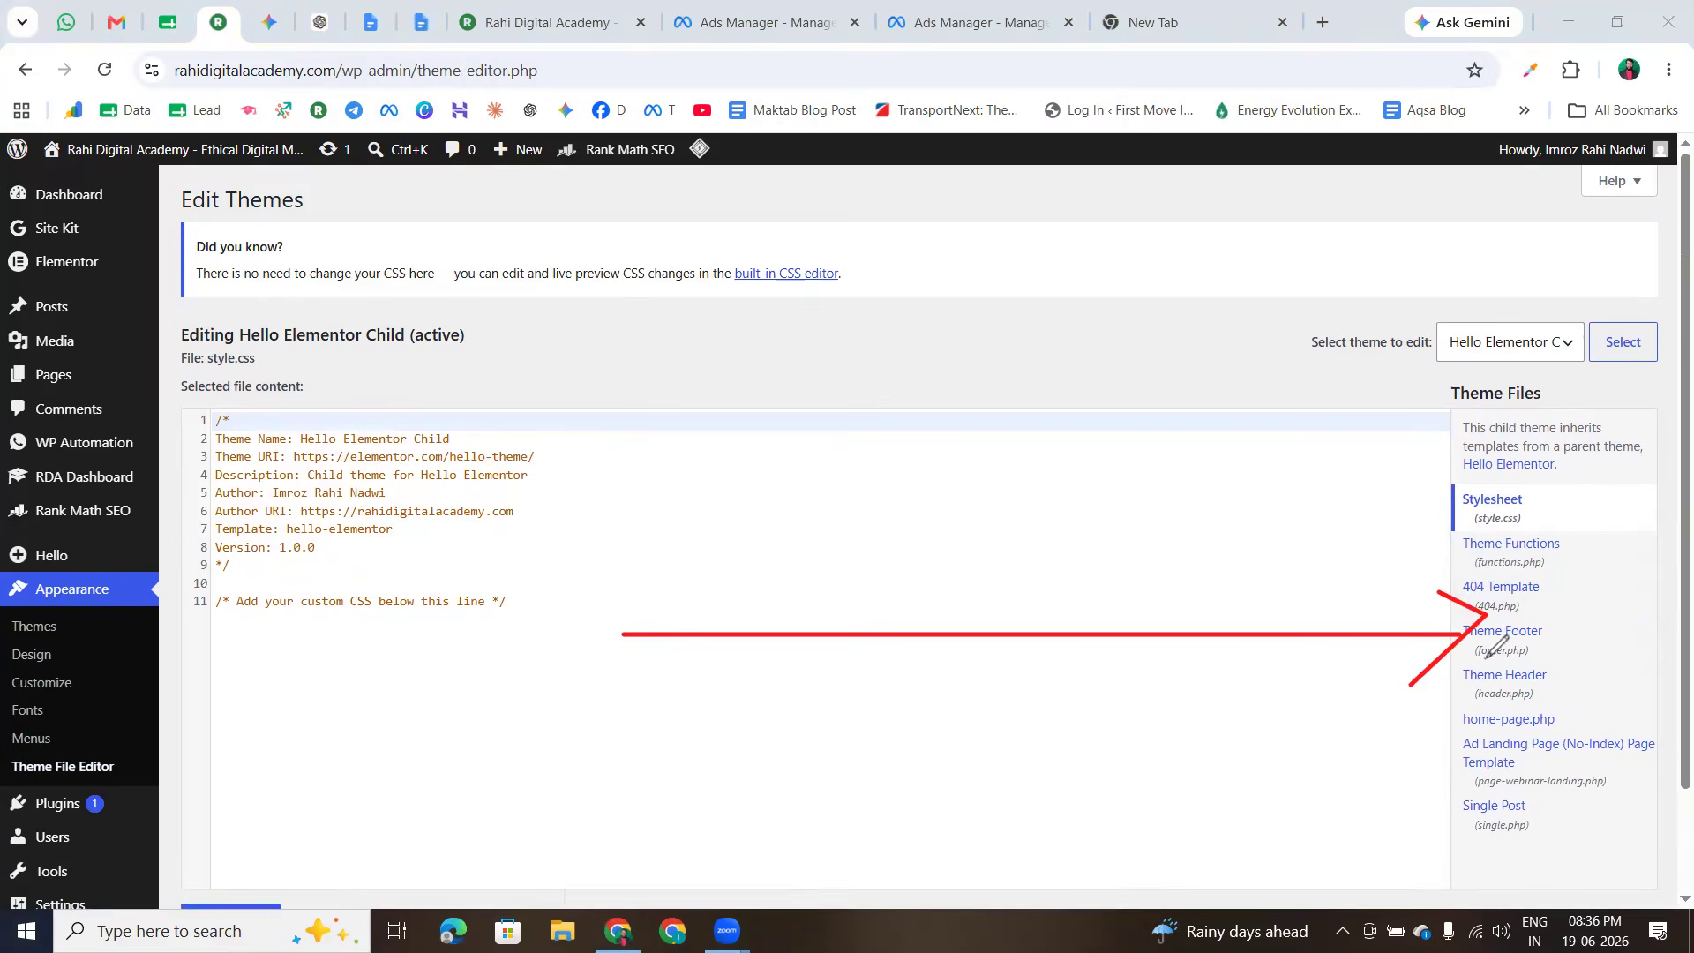
click(1464, 702)
mouse_move(1465, 703)
mouse_down()
mouse_move(1573, 663)
mouse_move(1456, 667)
mouse_move(1441, 702)
mouse_up()
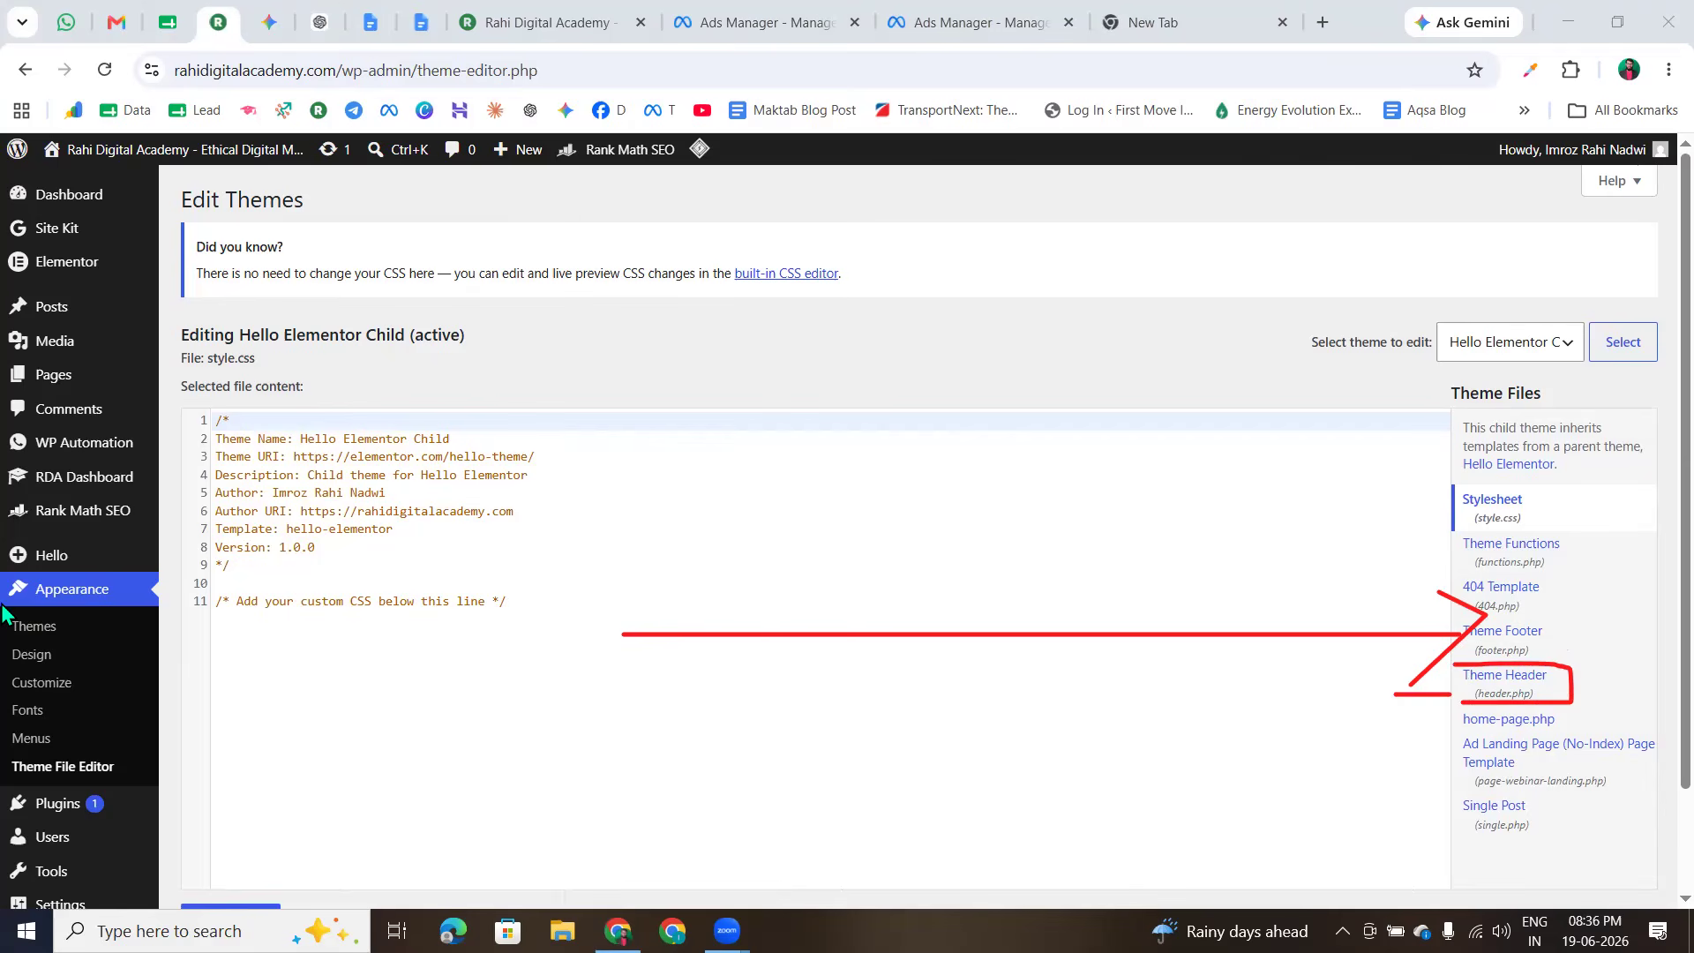
- Open the Theme Header file (header.php) of the Hello Elementor Child theme for editing
click(1490, 688)
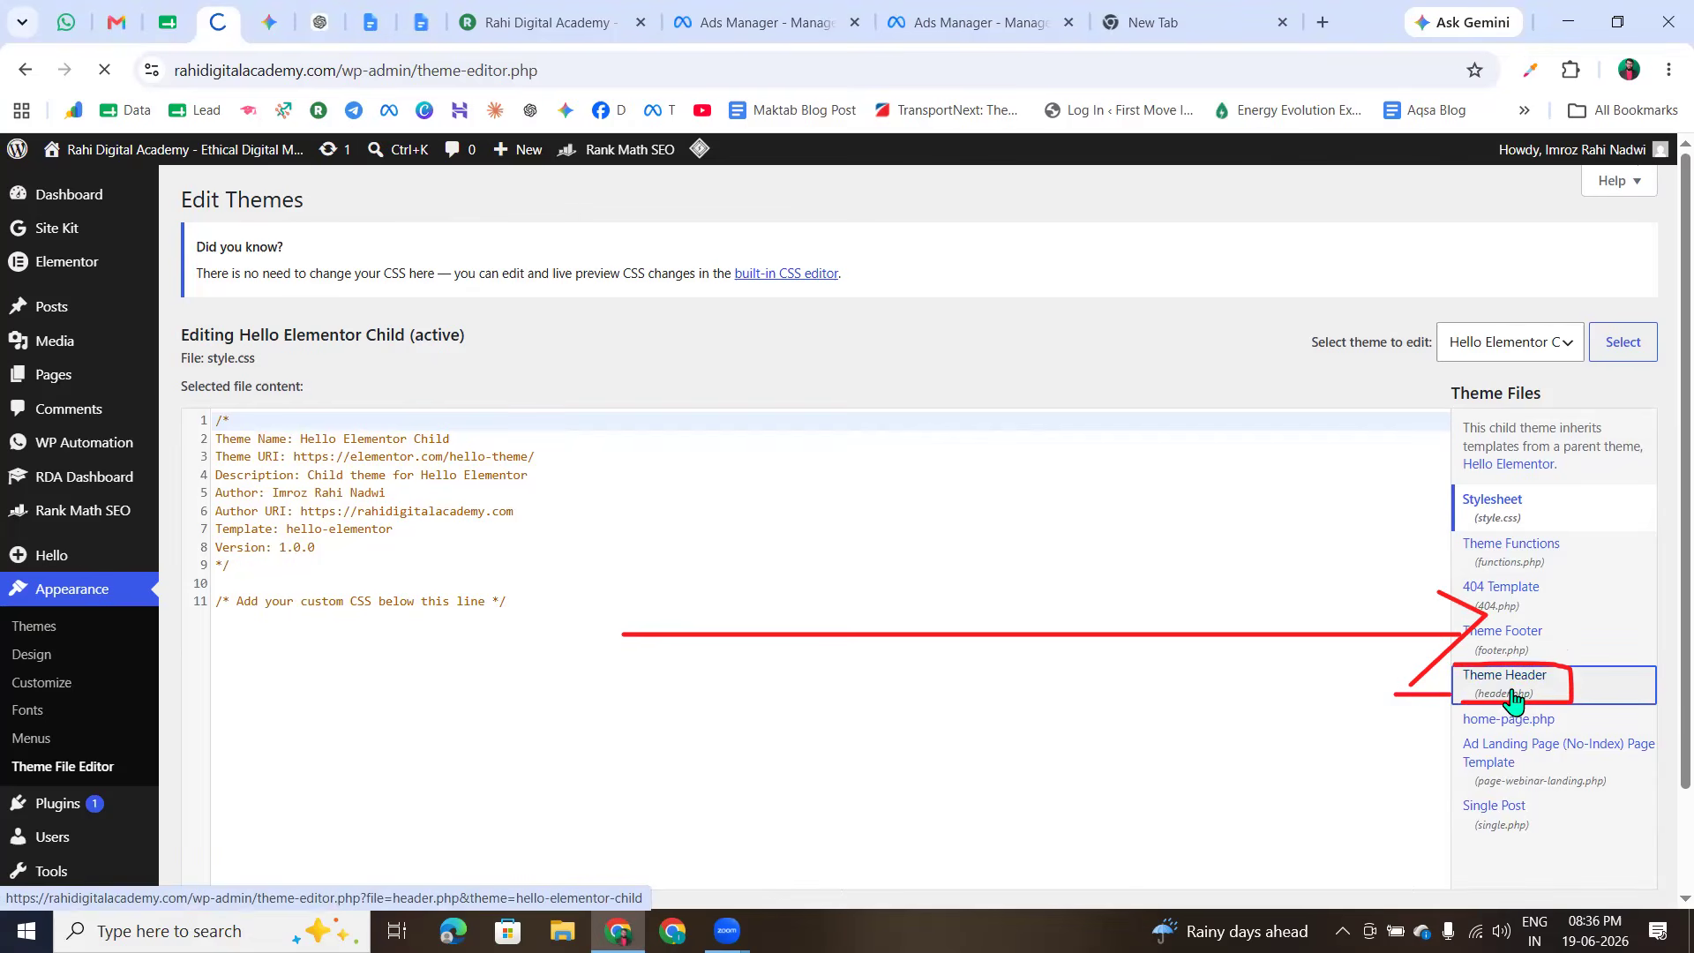
scroll(1501, 702, down, 2)
scroll(1503, 716, up, 2)
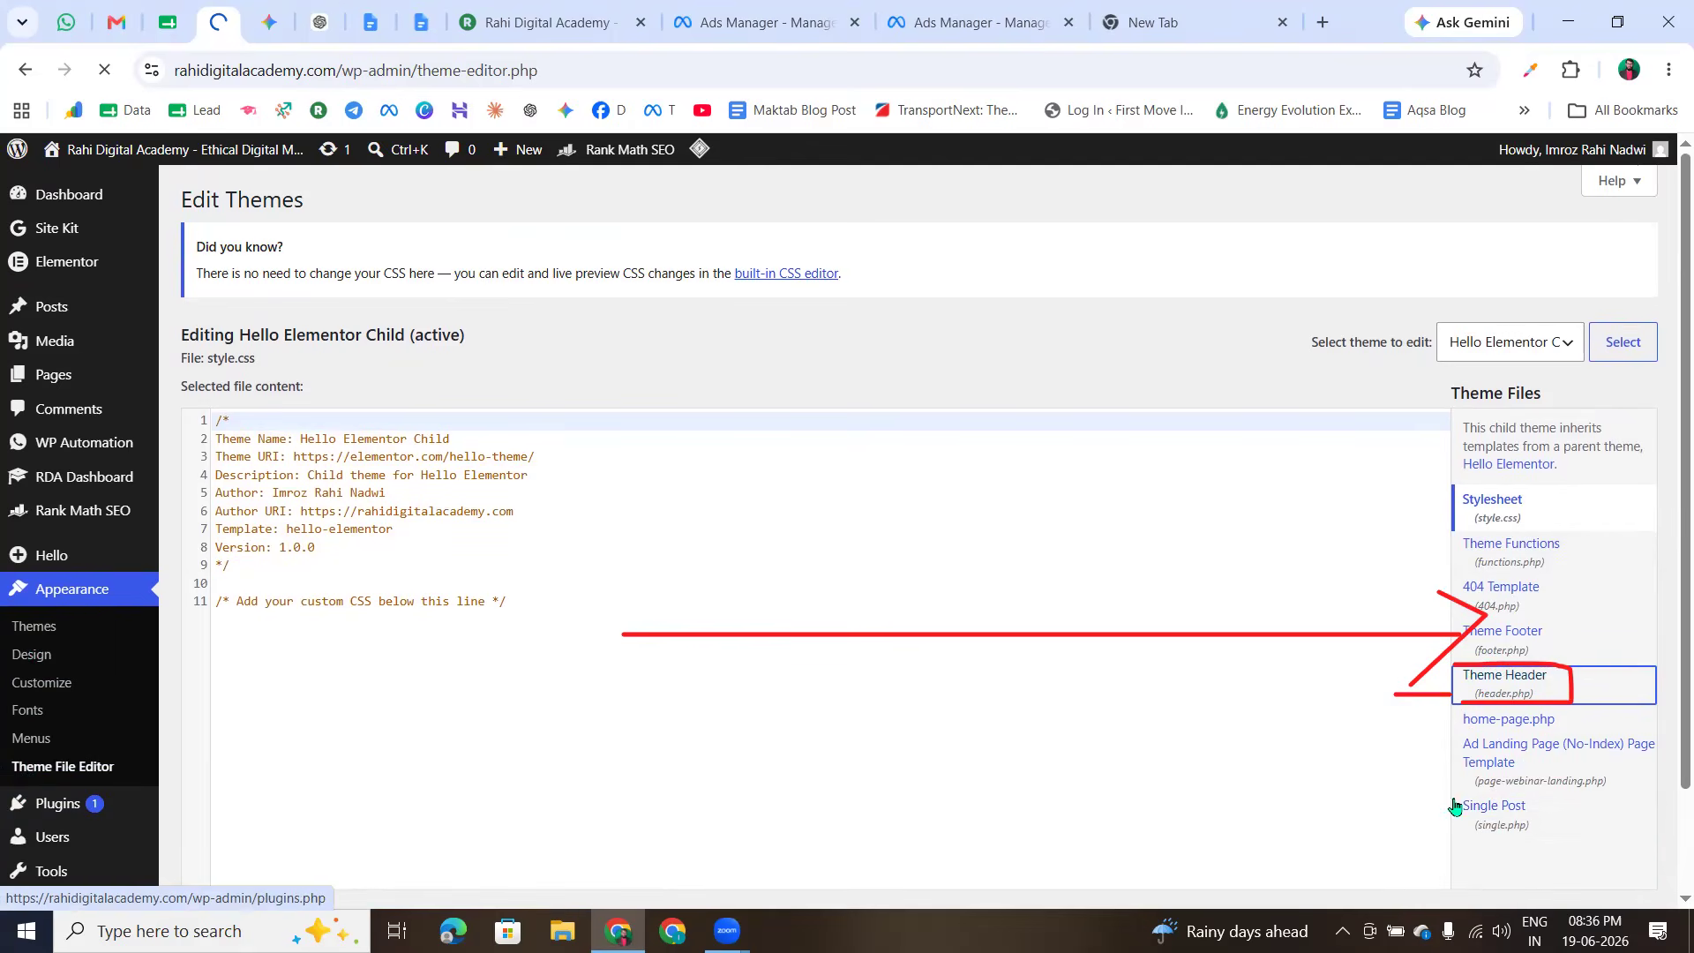
click(1511, 680)
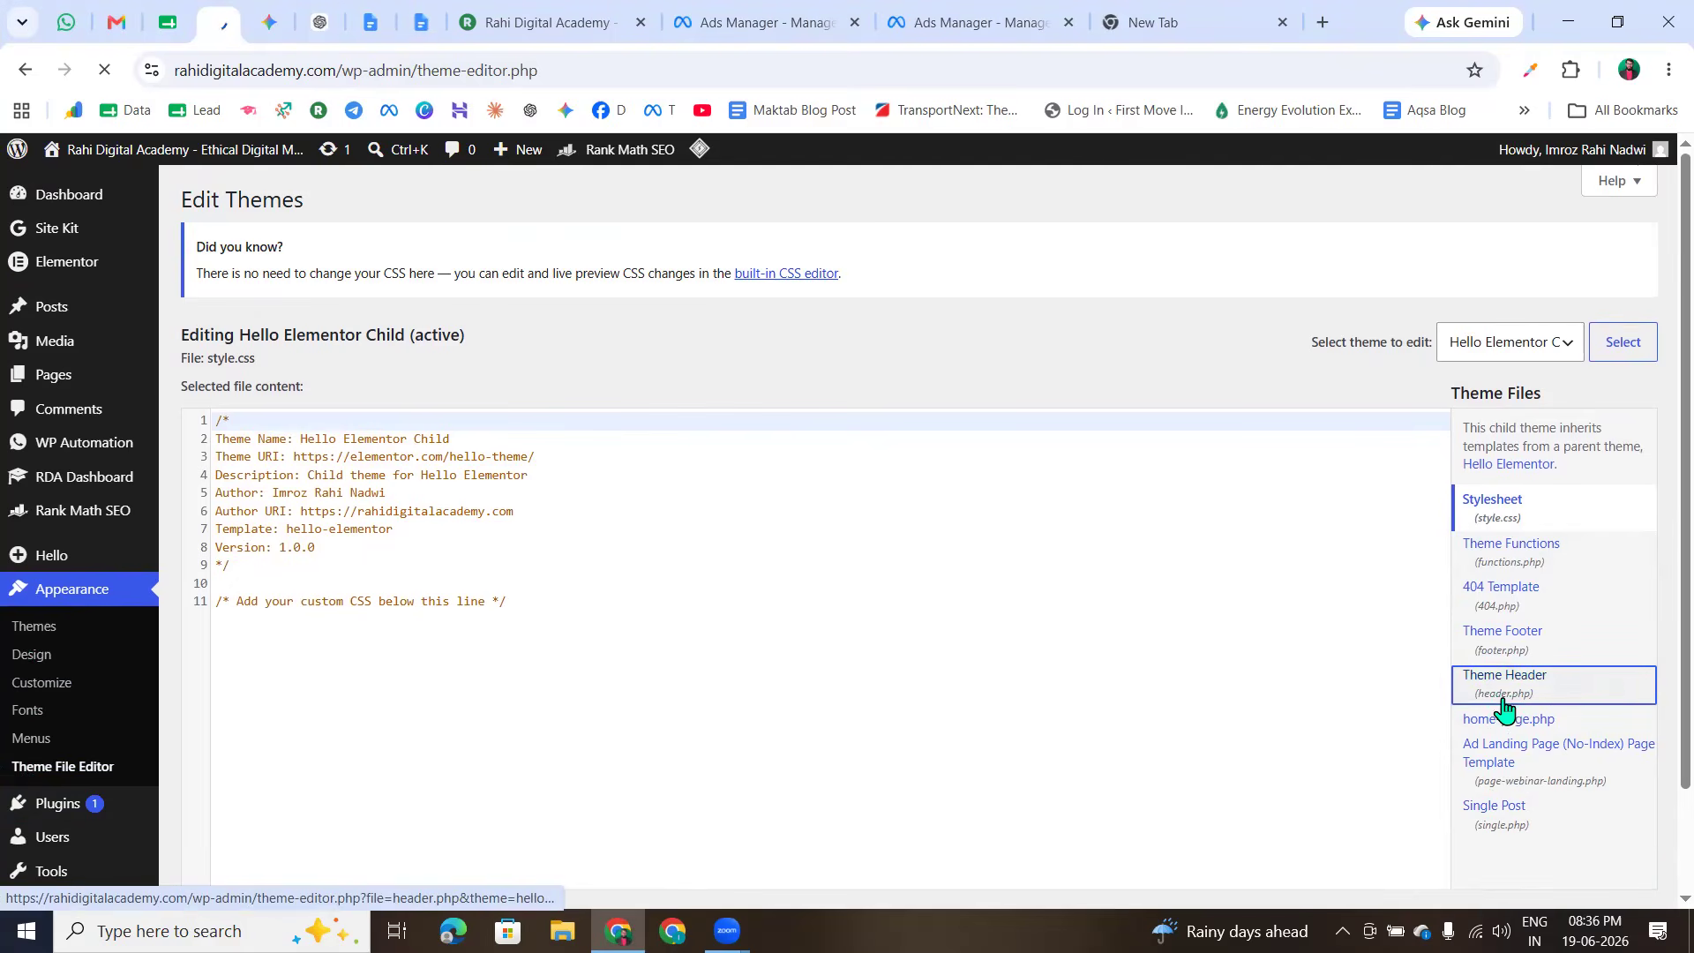
scroll(1509, 706, down, 2)
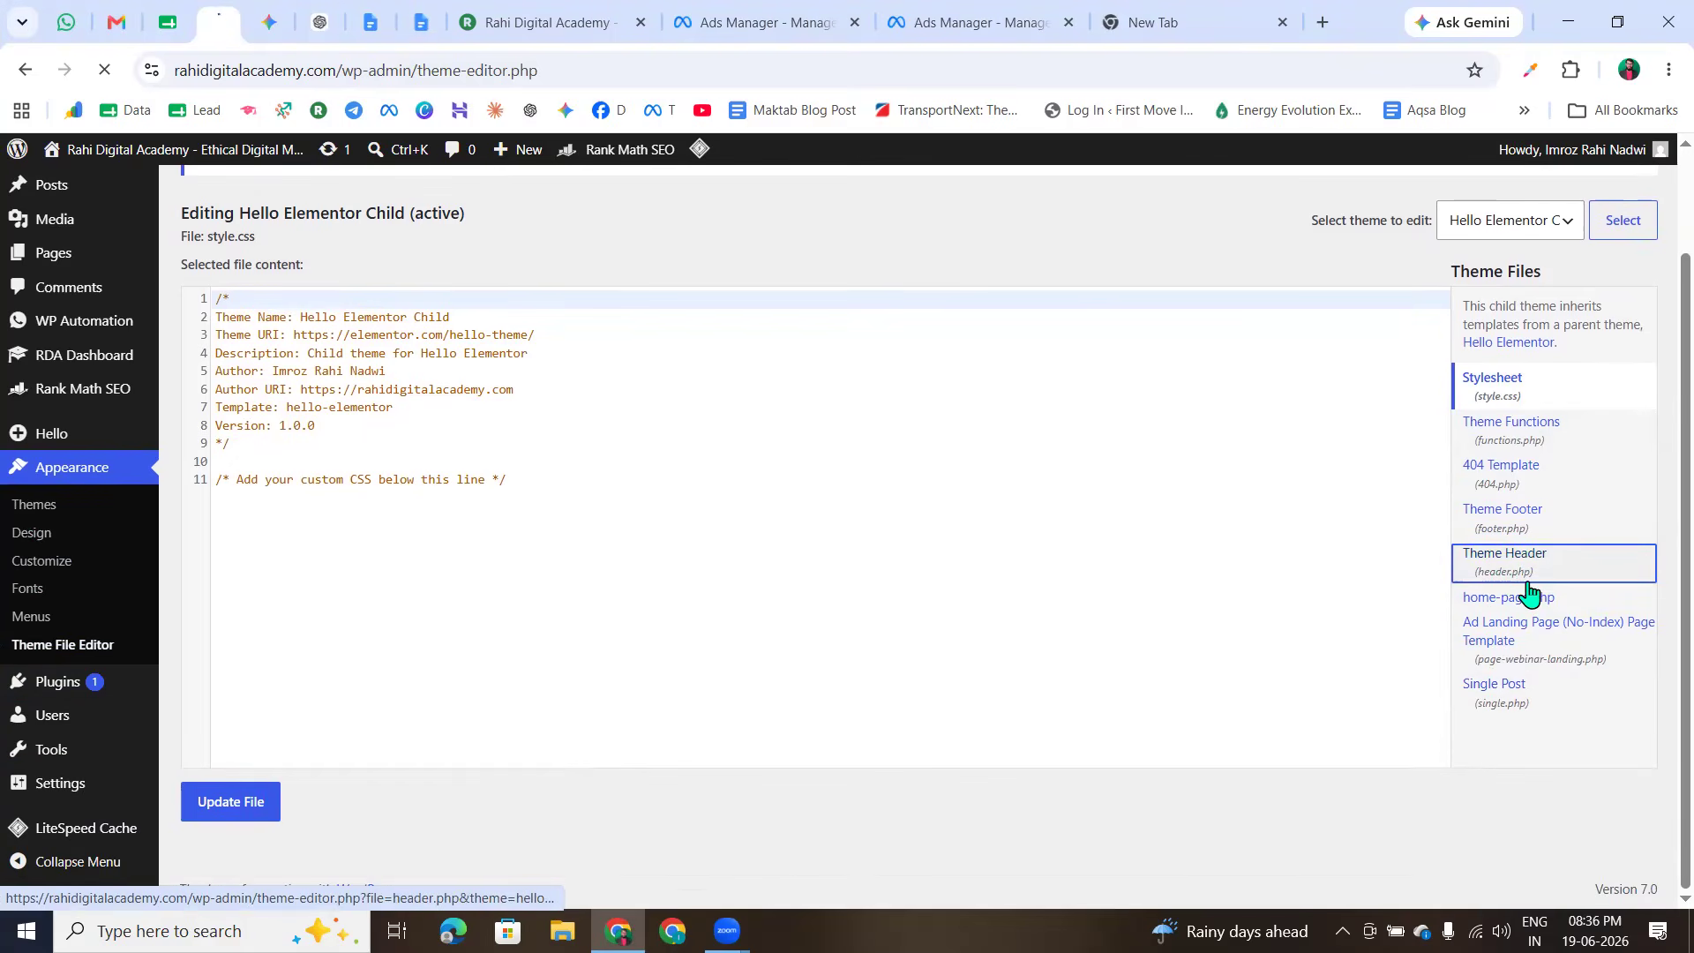
scroll(1511, 565, up, 2)
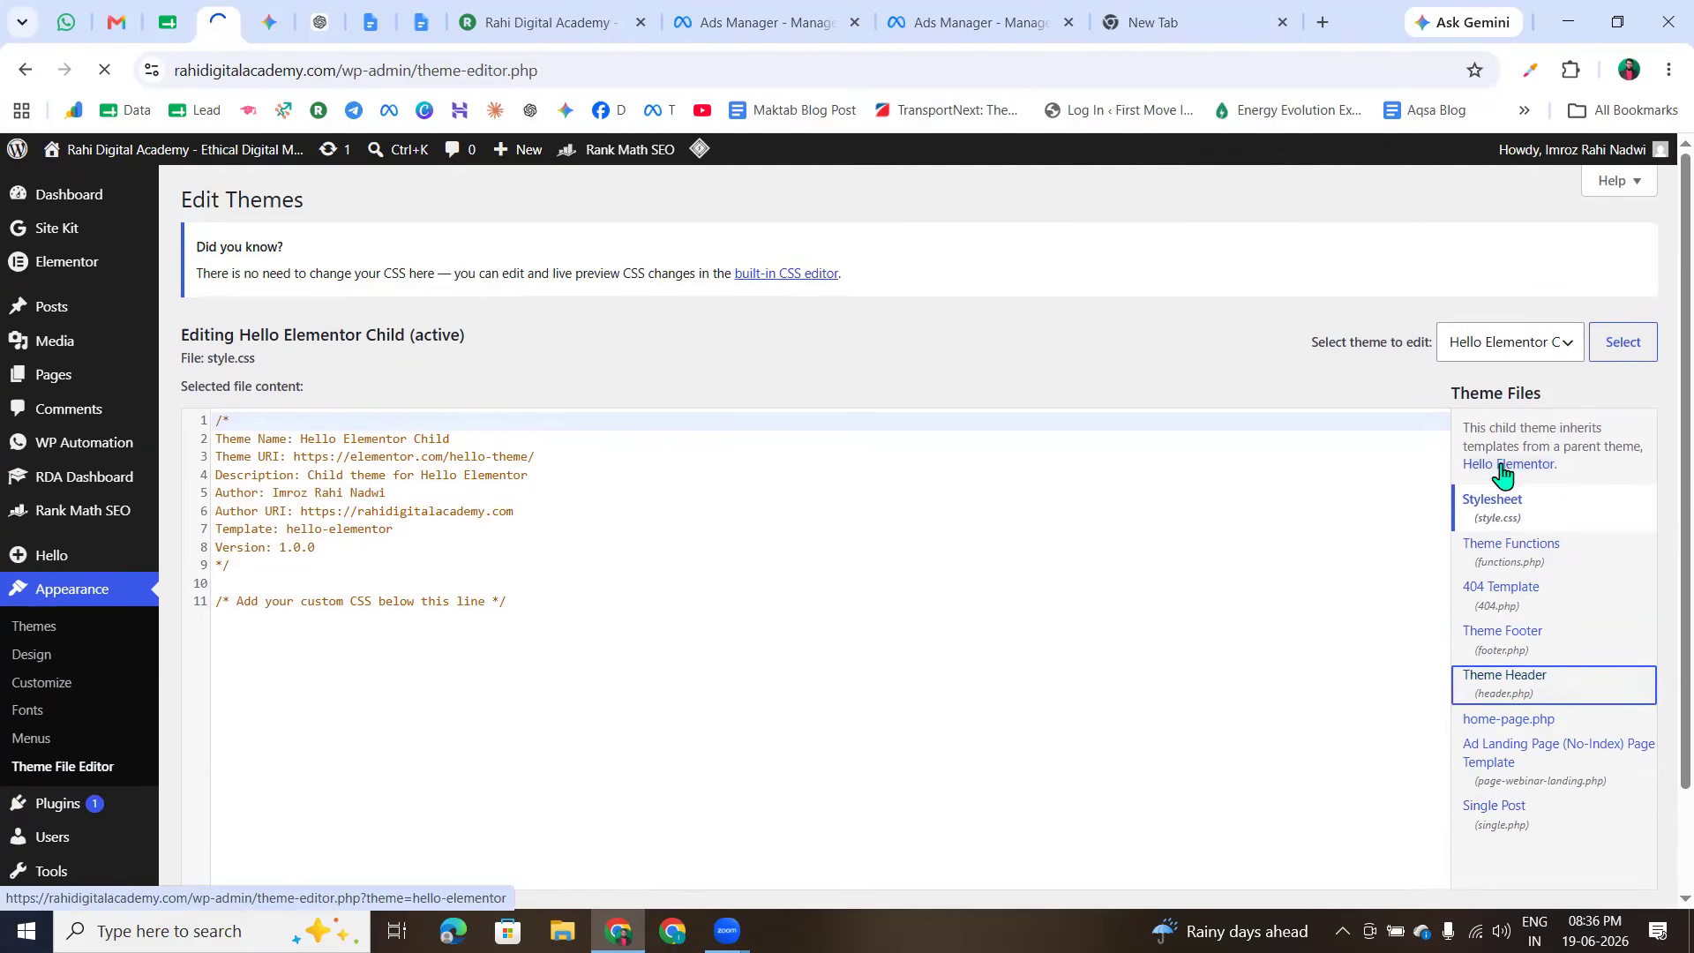
drag(1472, 433, 1596, 432)
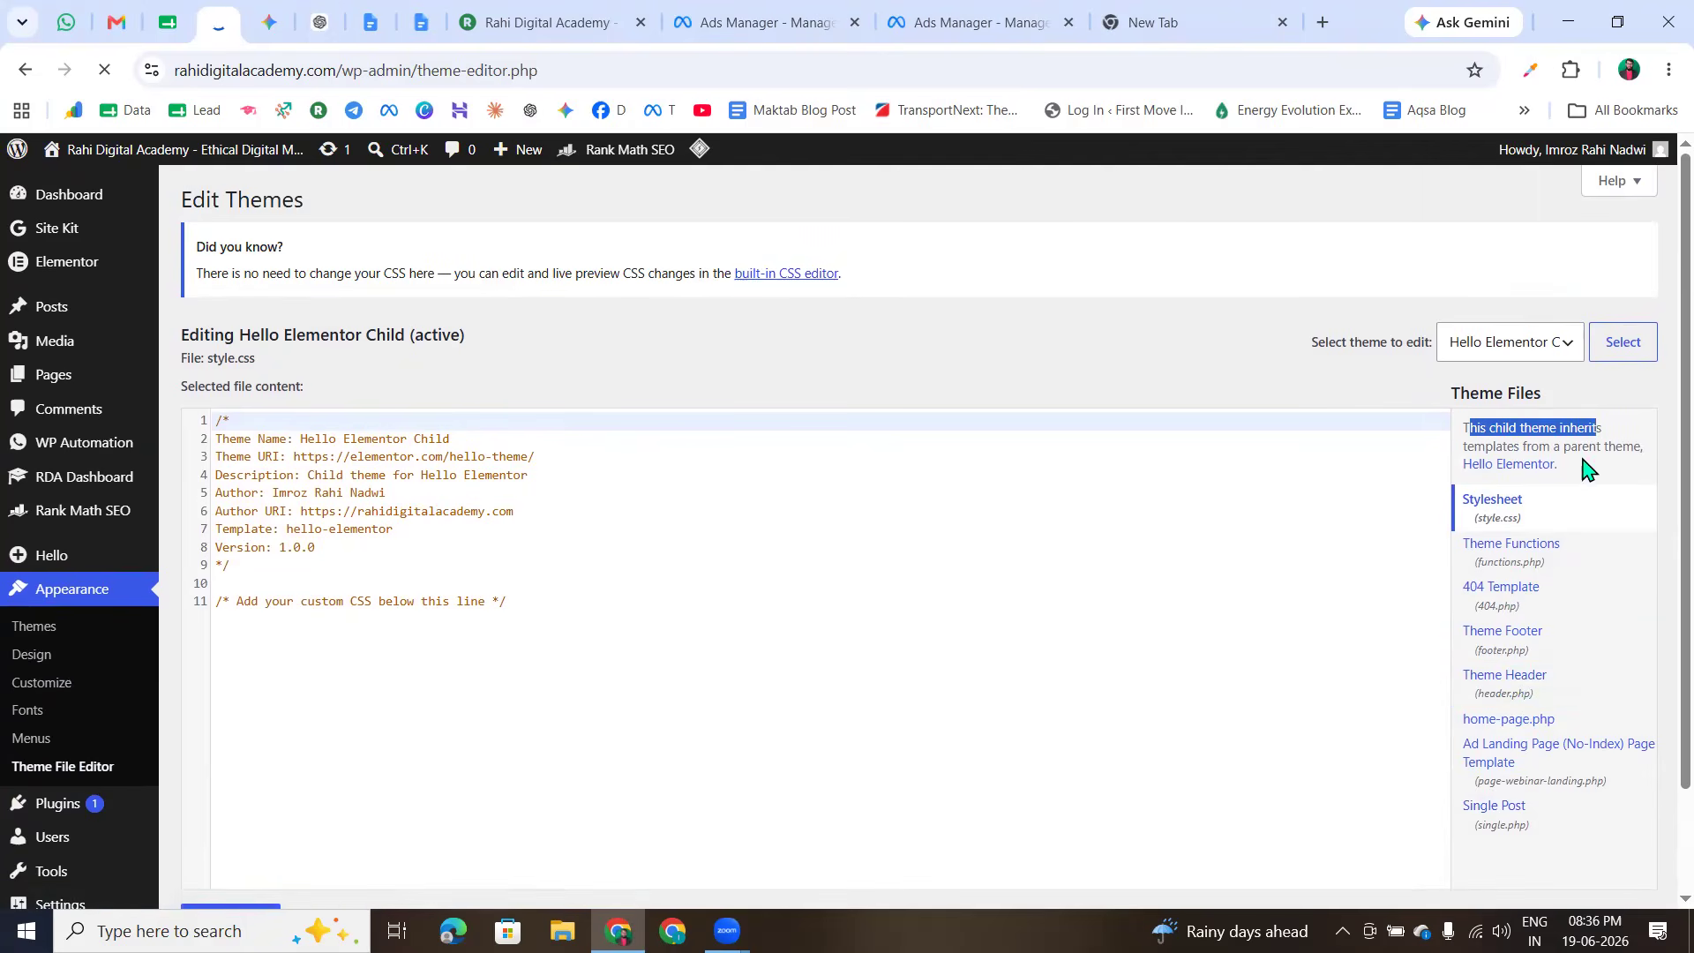
click(1584, 450)
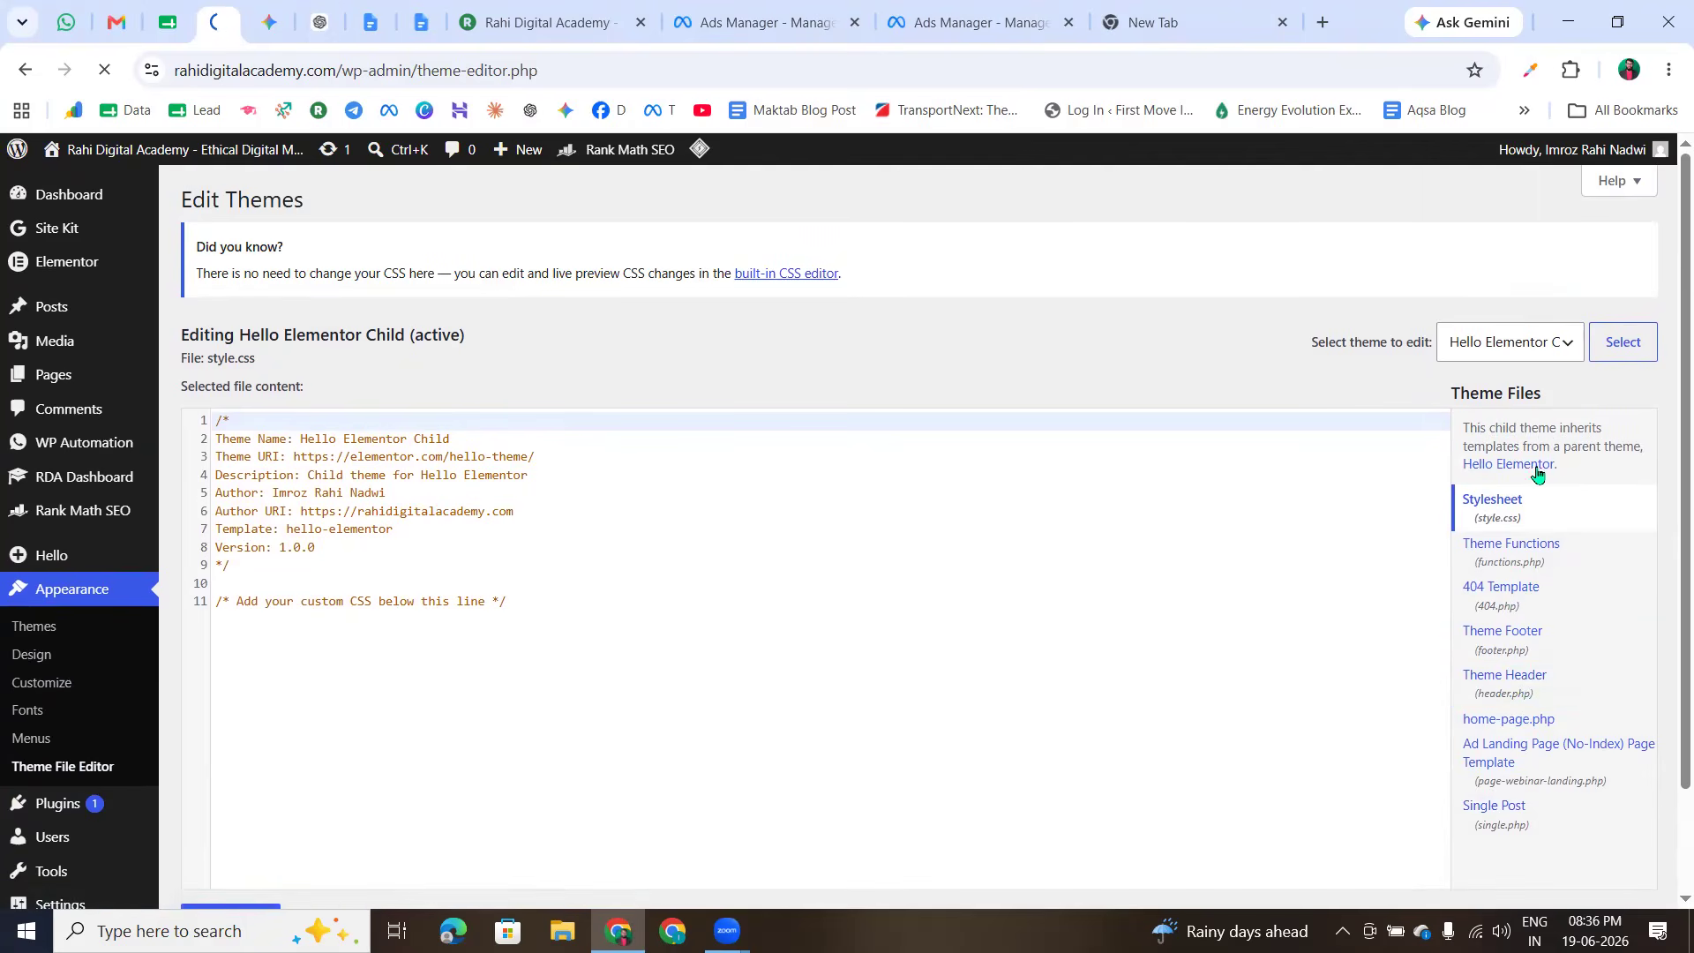
scroll(1526, 553, down, 2)
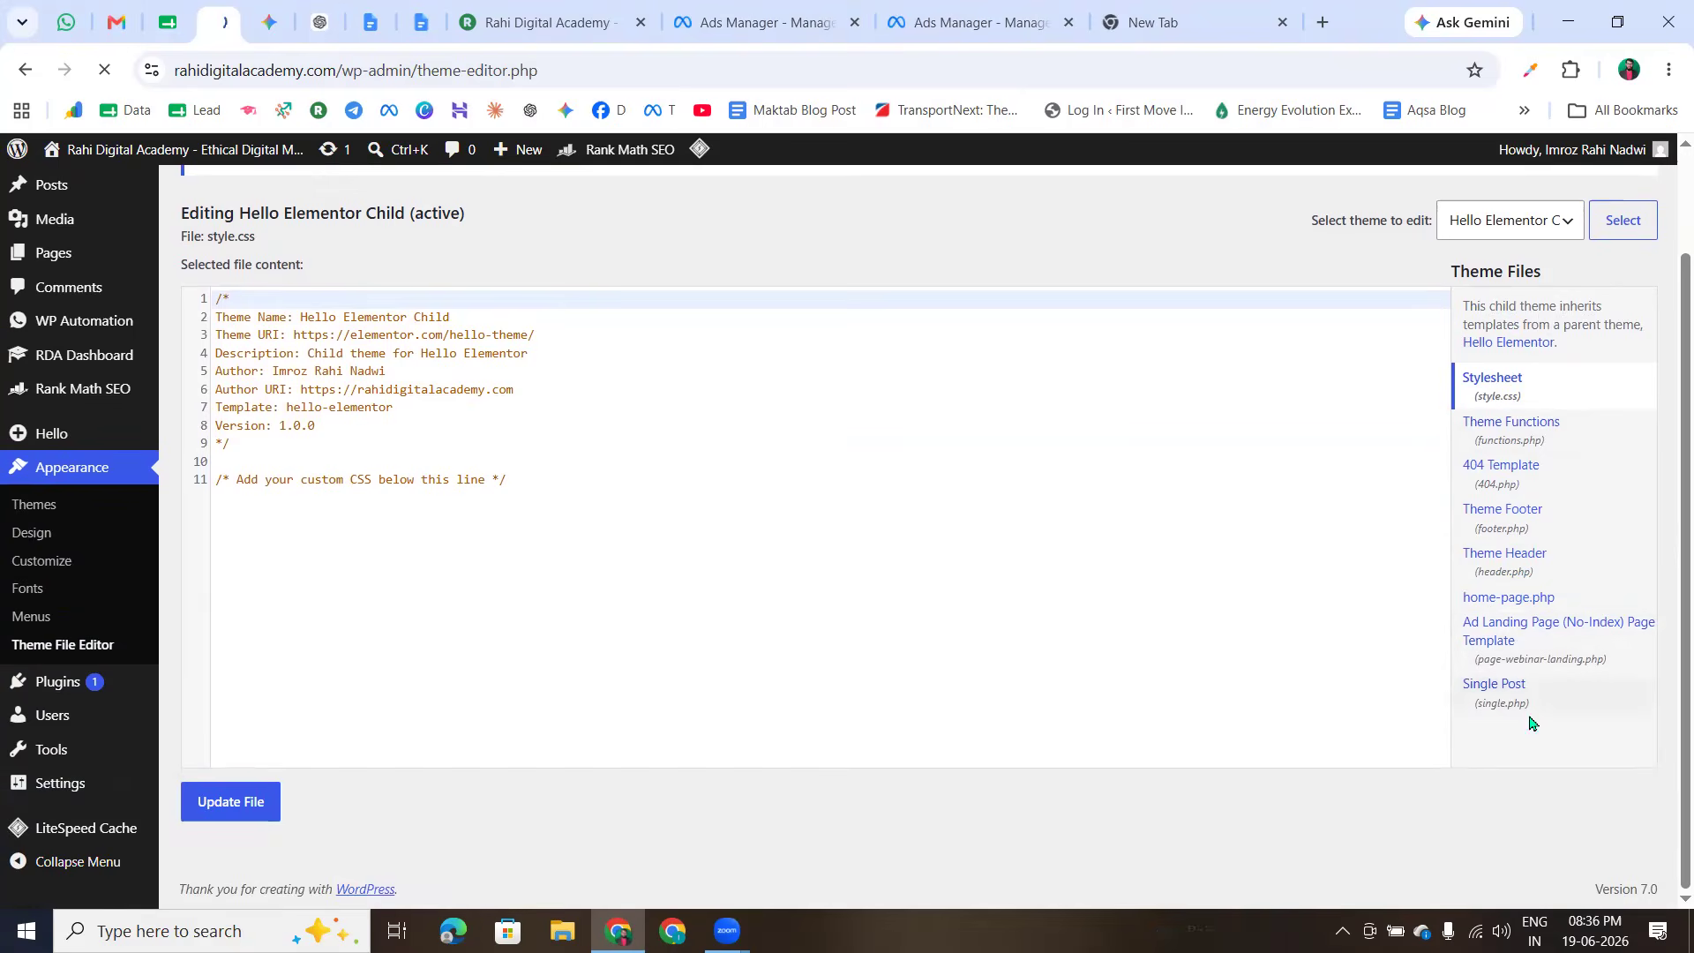
scroll(938, 802, up, 2)
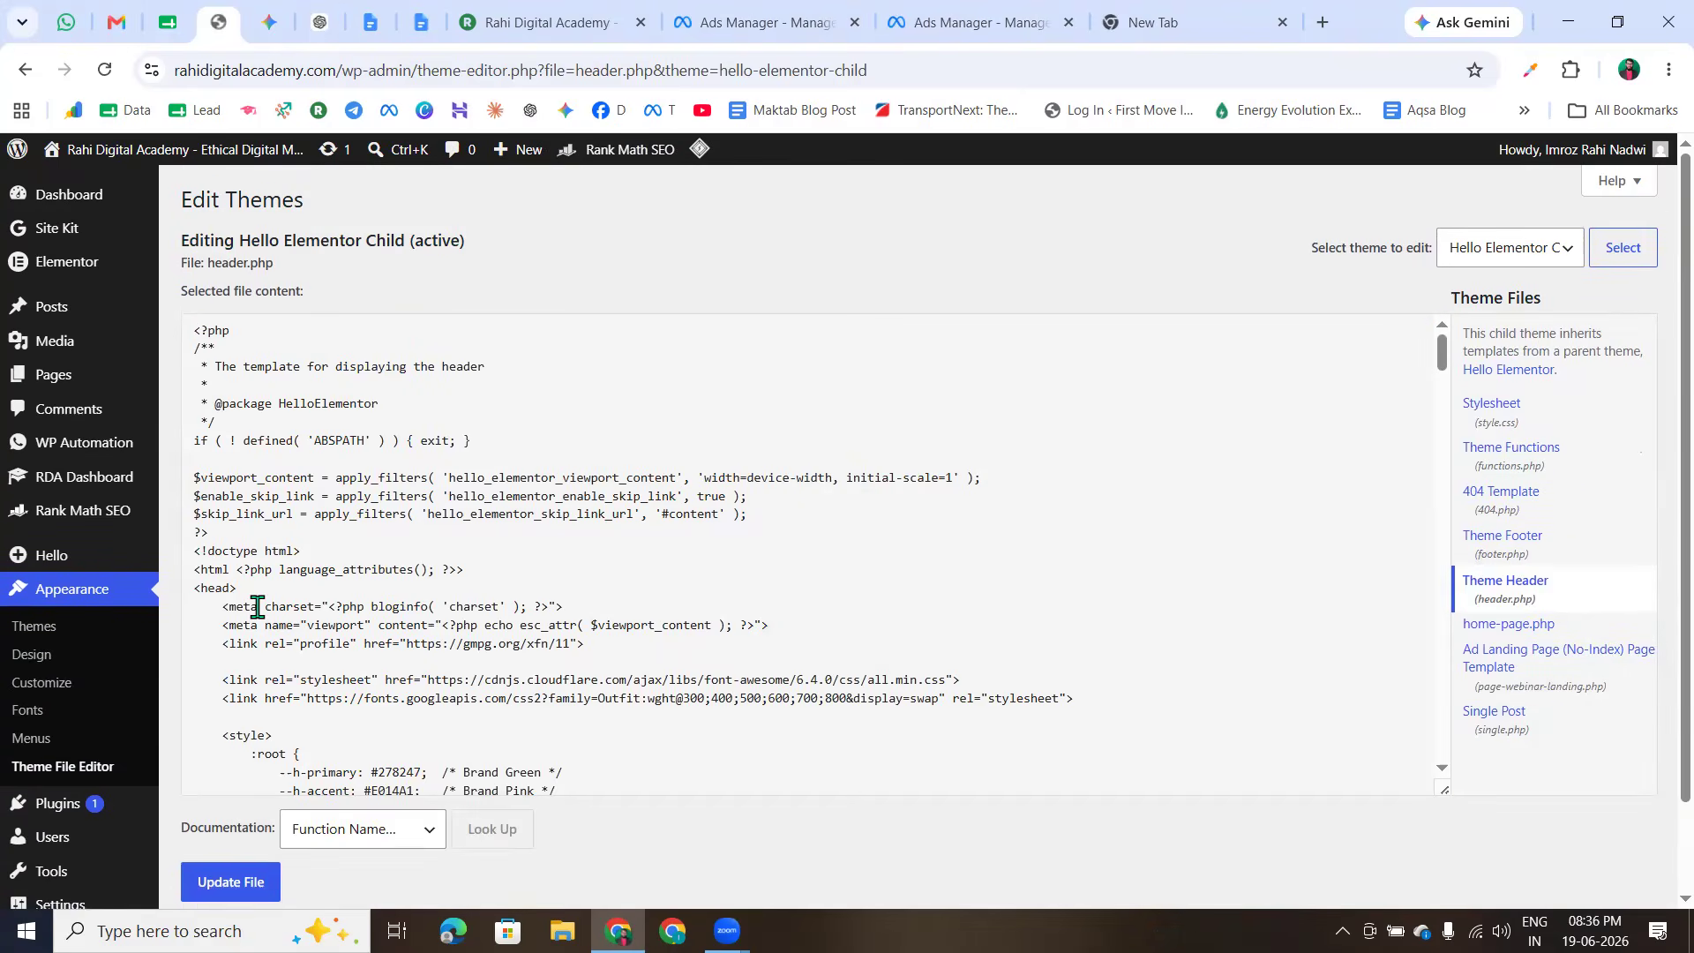
- Examine the header.php code and the theme name, and place the cursor at the end of the <!doctype html> line
scroll(247, 573, down, 1)
scroll(236, 536, up, 1)
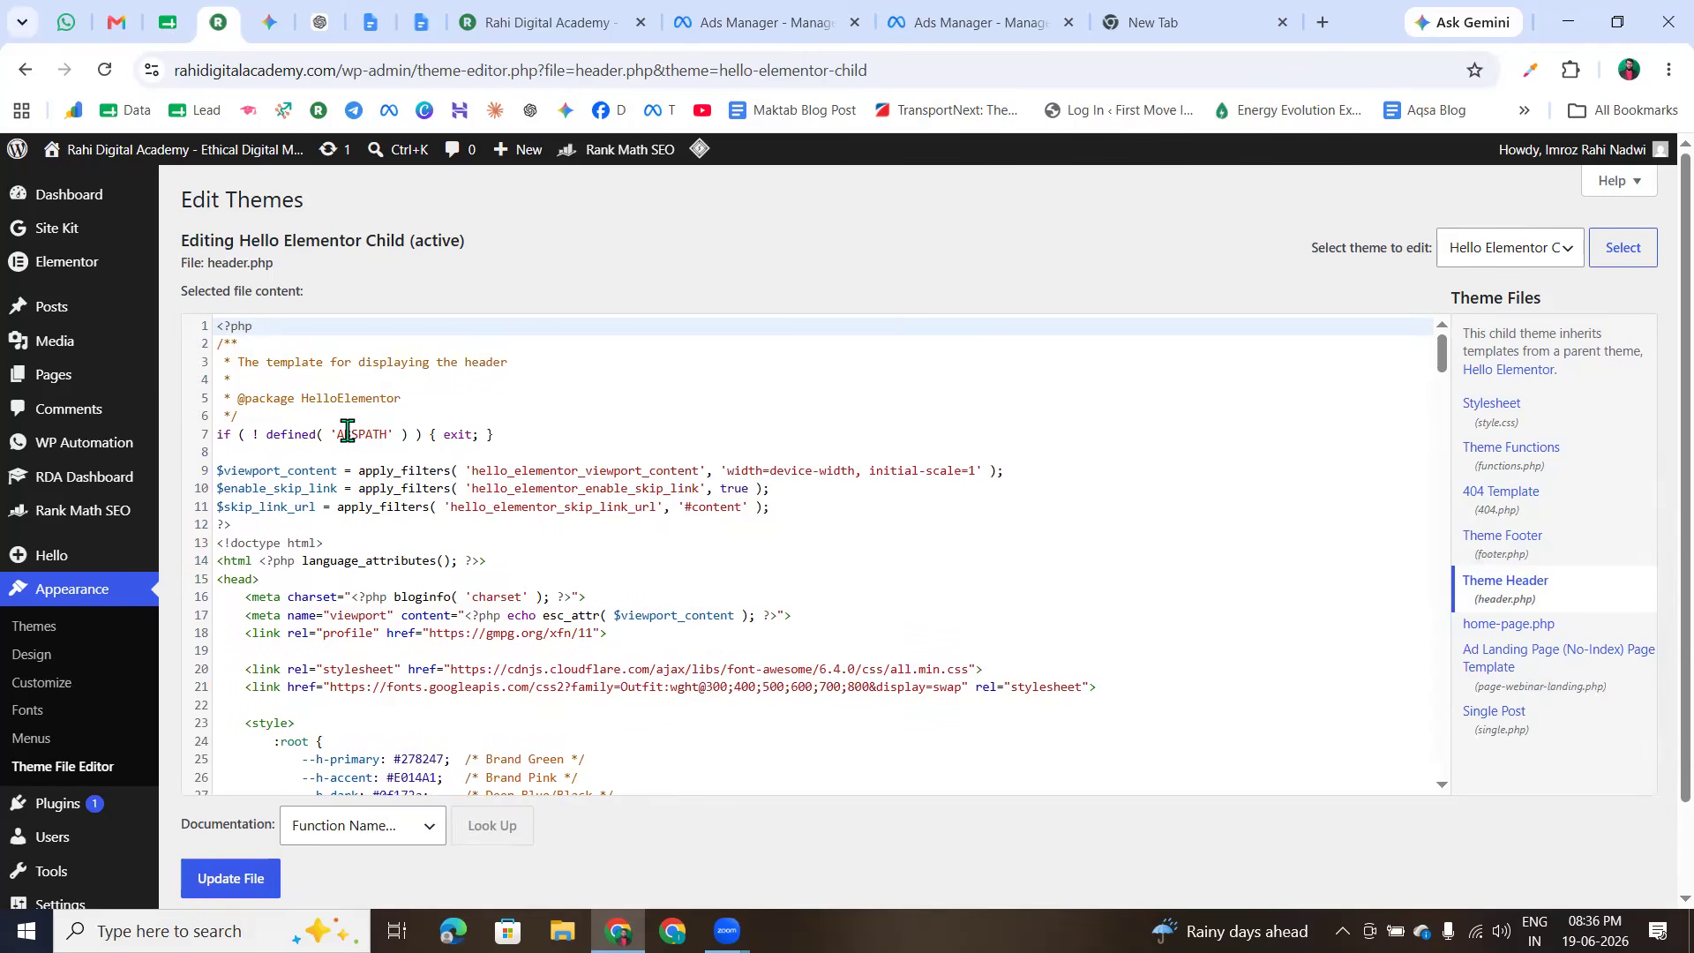
drag(181, 241, 463, 248)
click(466, 254)
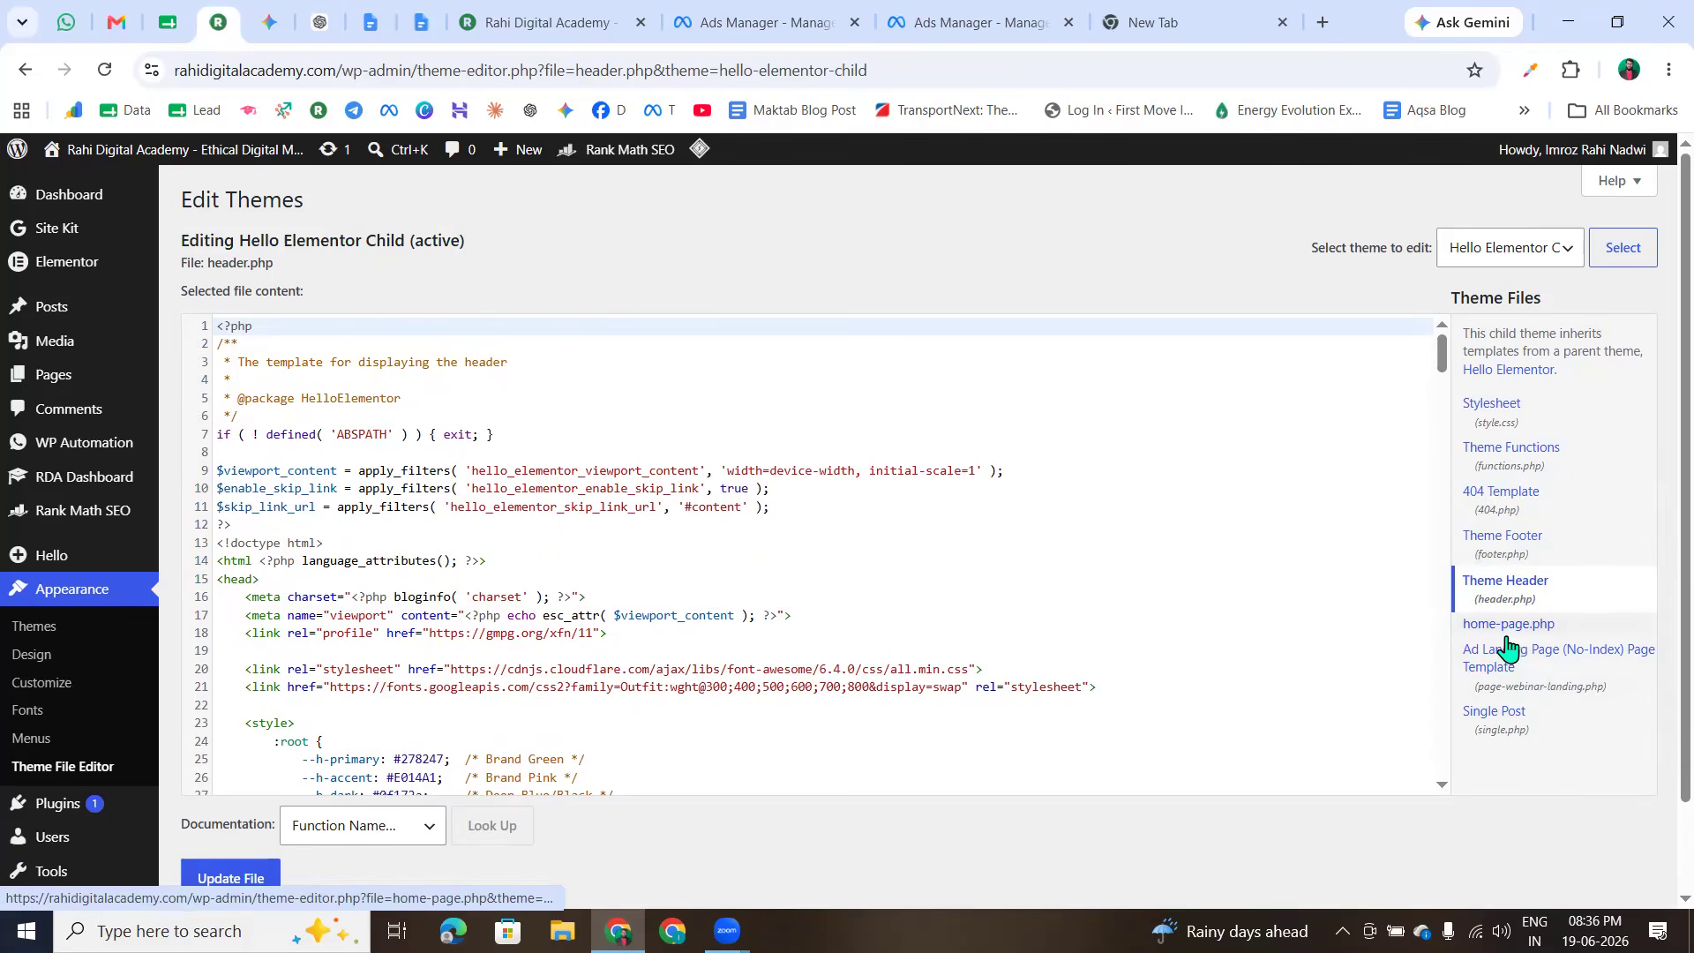
scroll(1537, 647, down, 1)
scroll(1509, 624, down, 1)
scroll(1014, 589, up, 1)
scroll(670, 582, down, 2)
scroll(660, 594, up, 2)
click(493, 543)
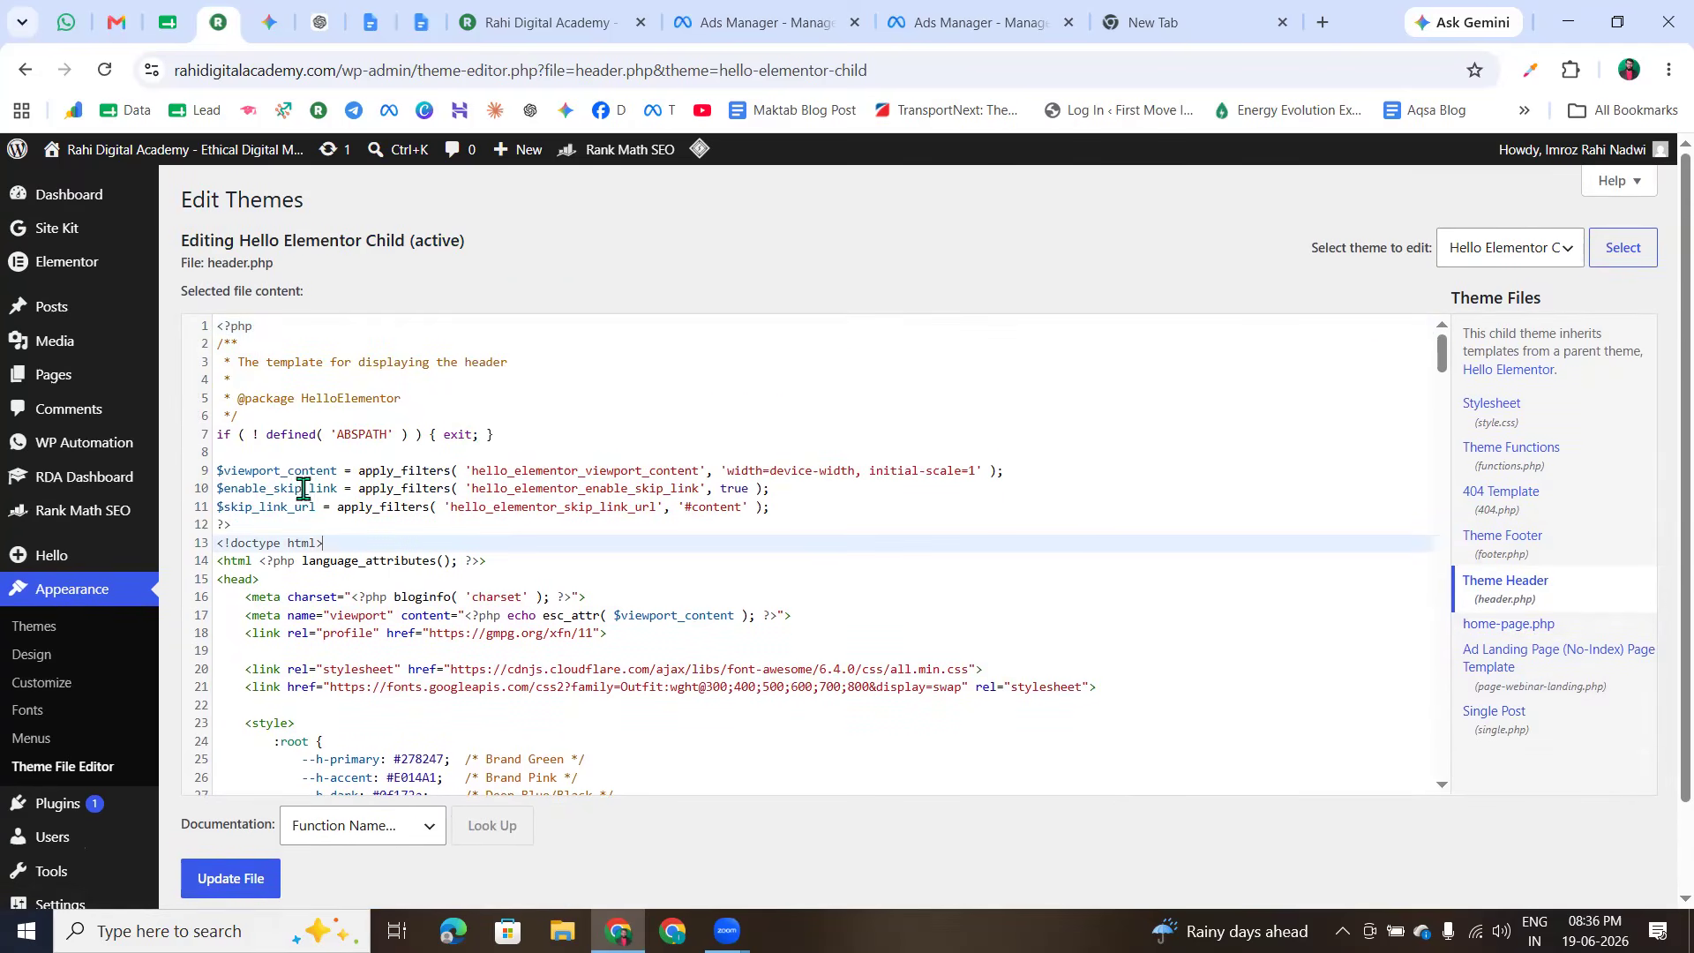
- Locate the opening <head> tag in header.php and highlight it
scroll(312, 604, down, 6)
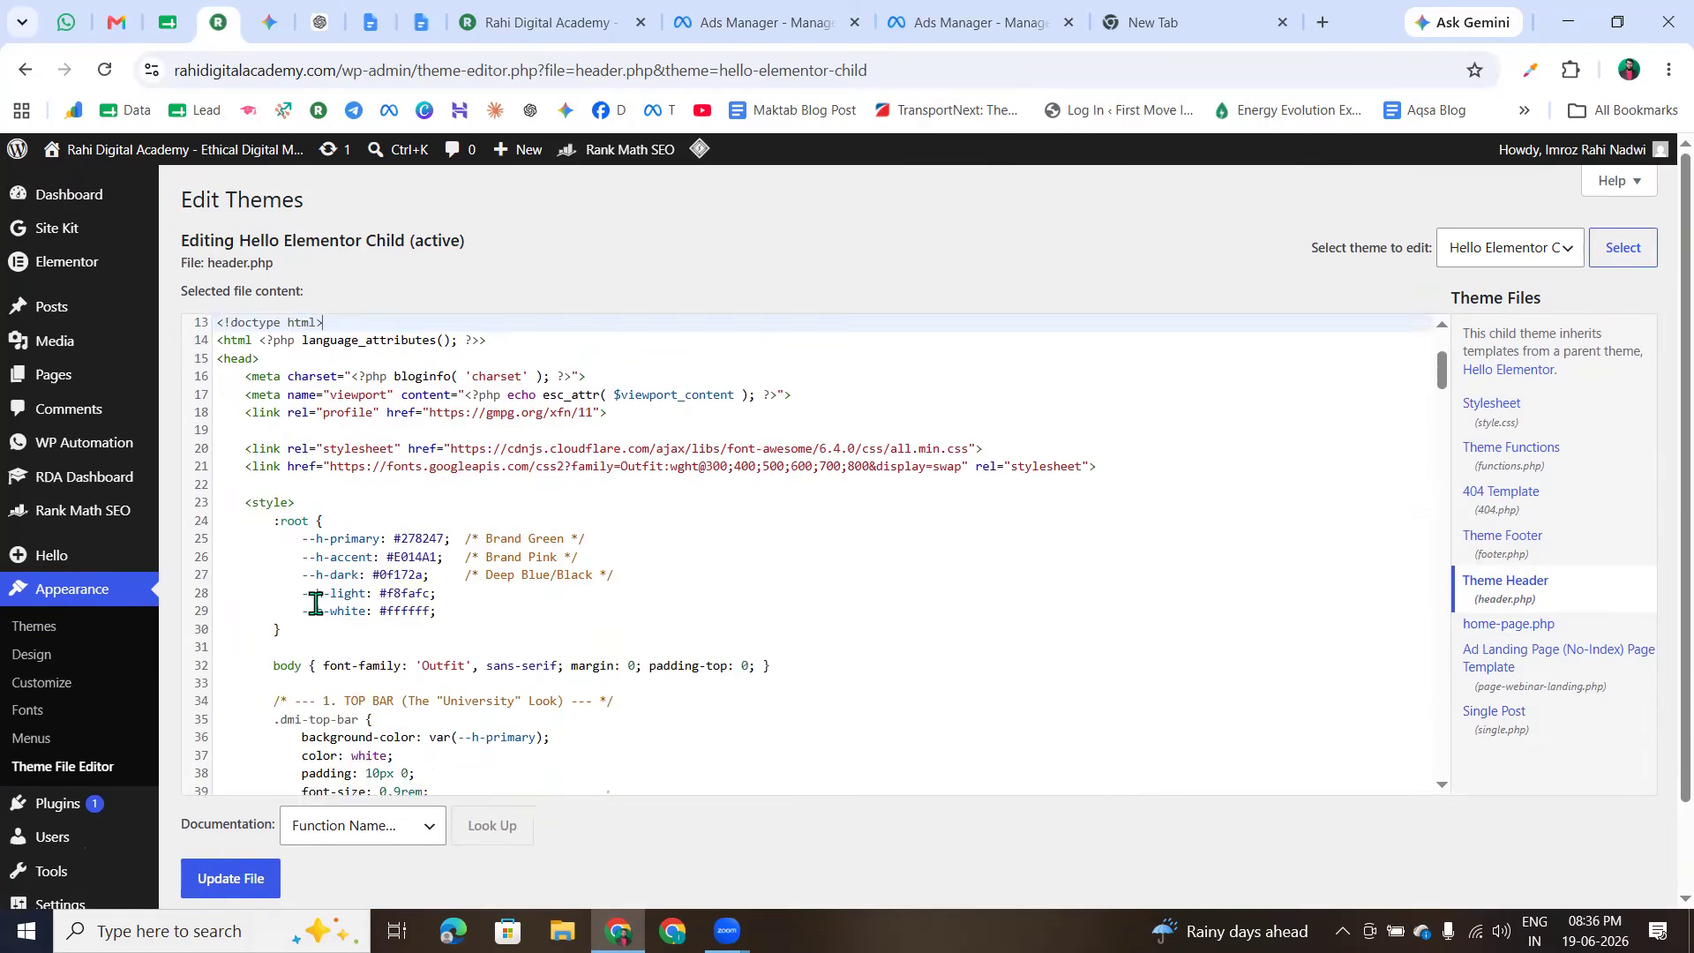
scroll(321, 603, up, 6)
click(356, 509)
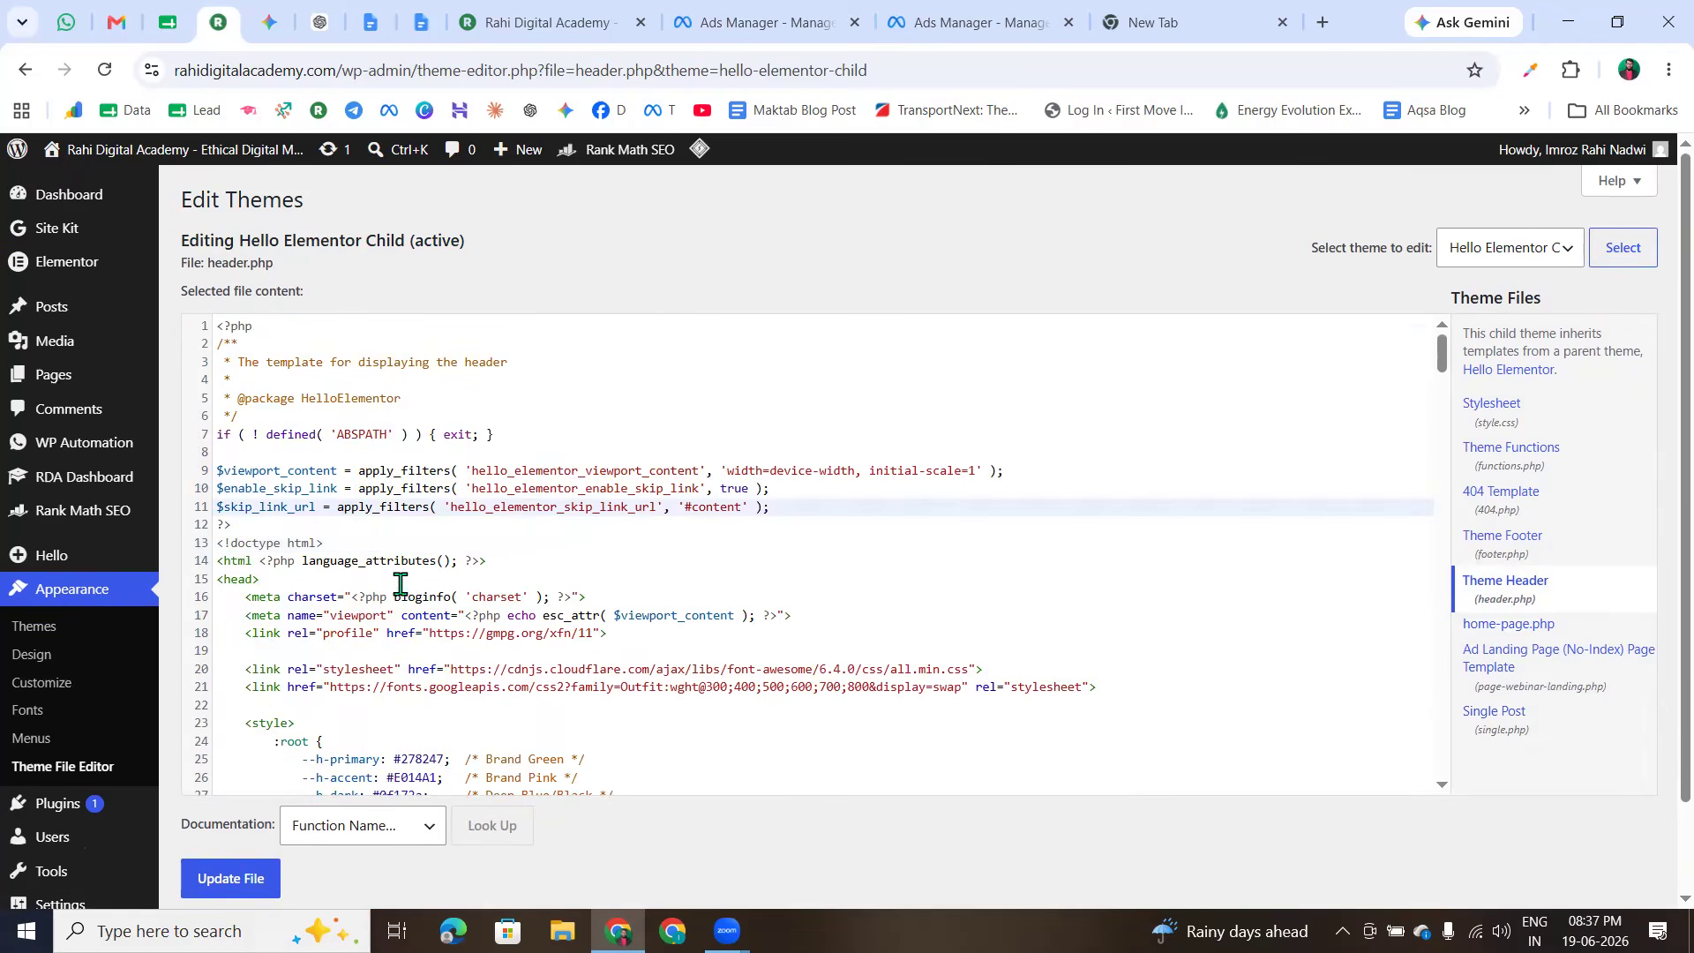
scroll(421, 612, down, 3)
scroll(286, 591, up, 3)
scroll(469, 635, down, 2)
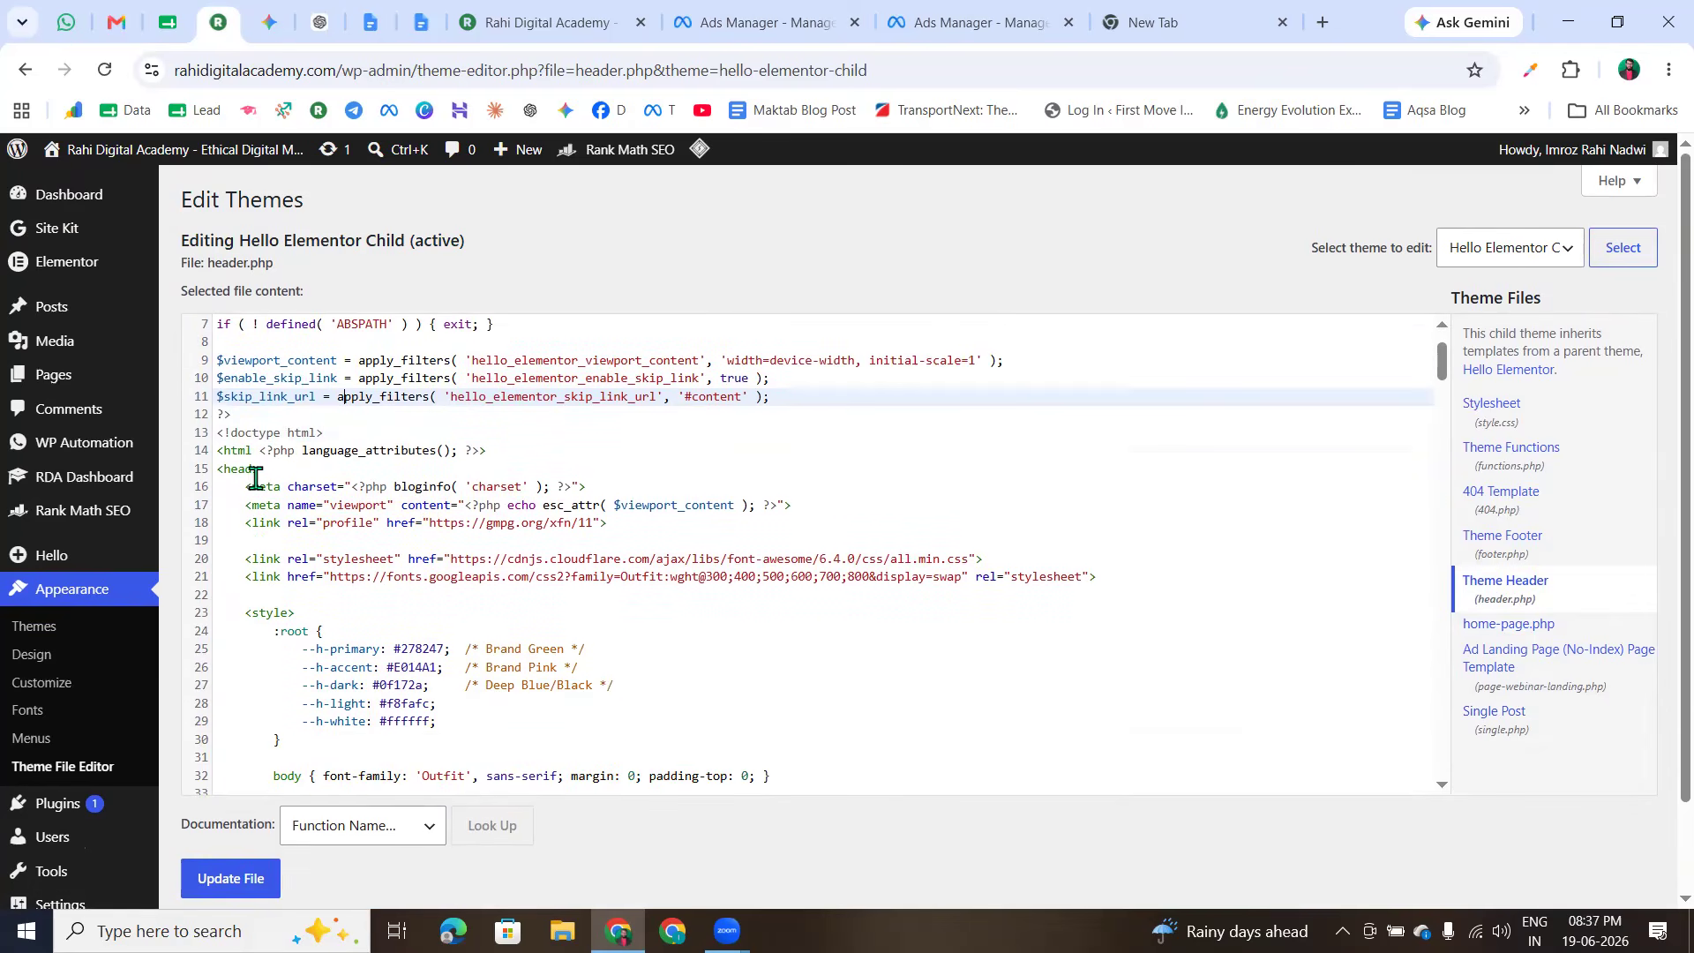
drag(220, 469, 276, 478)
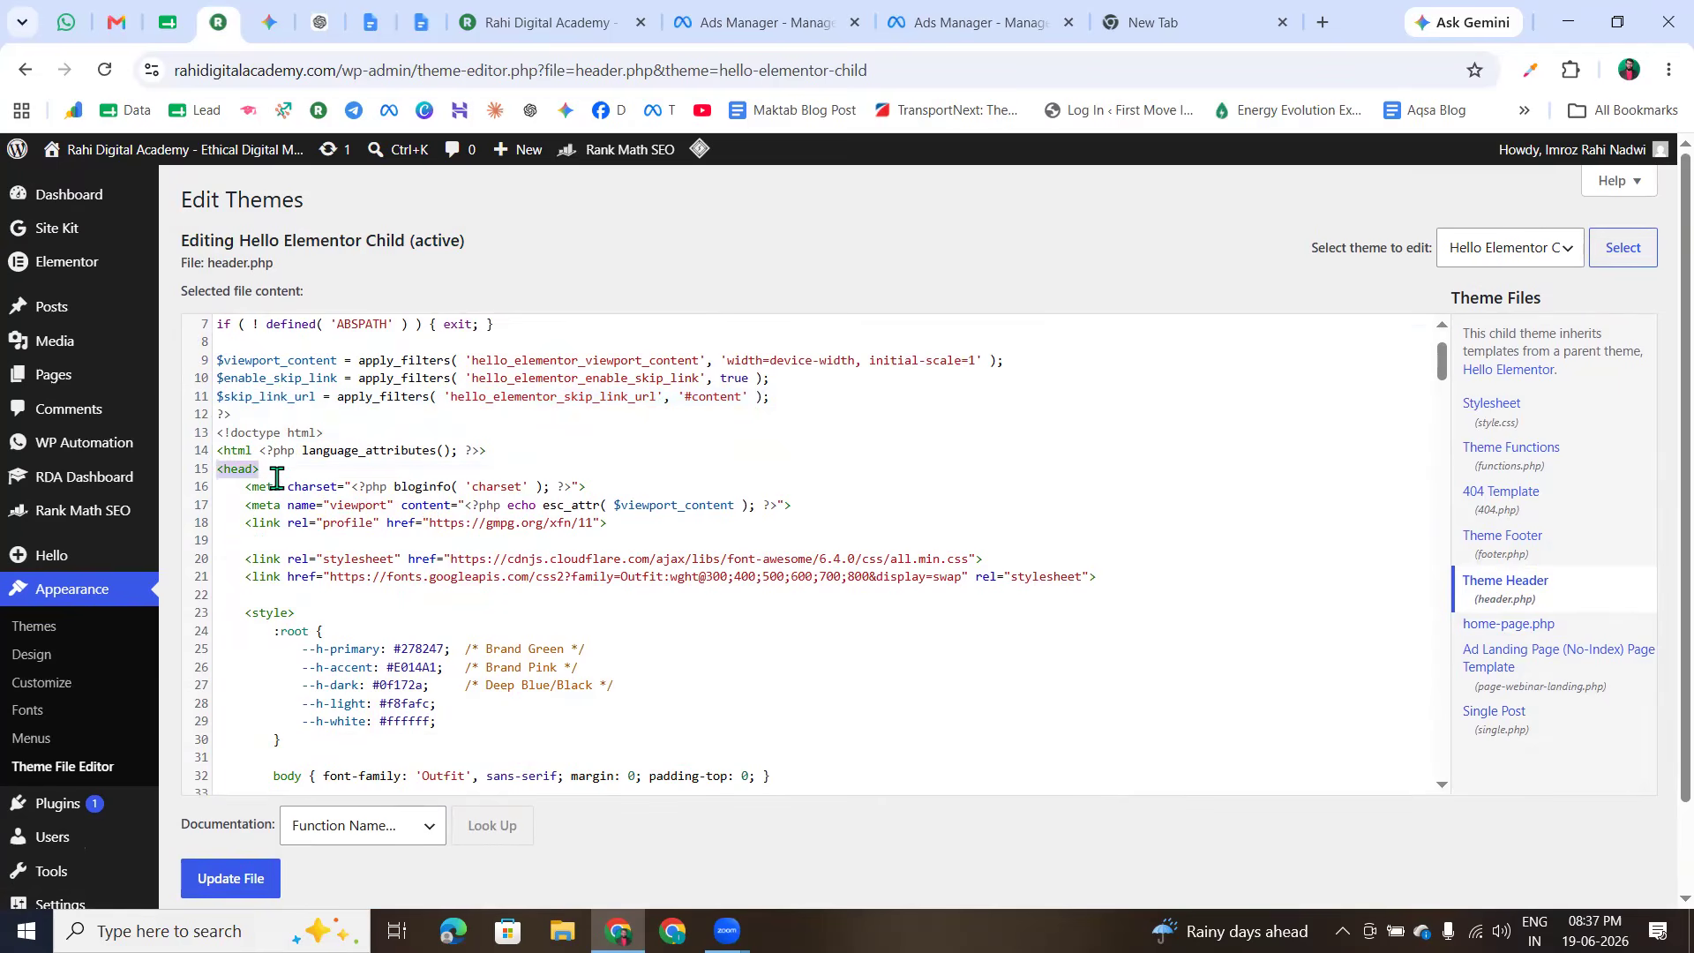
- Find the closing </head> tag in header.php and highlight the code between the opening and closing head tags
scroll(263, 562, down, 8)
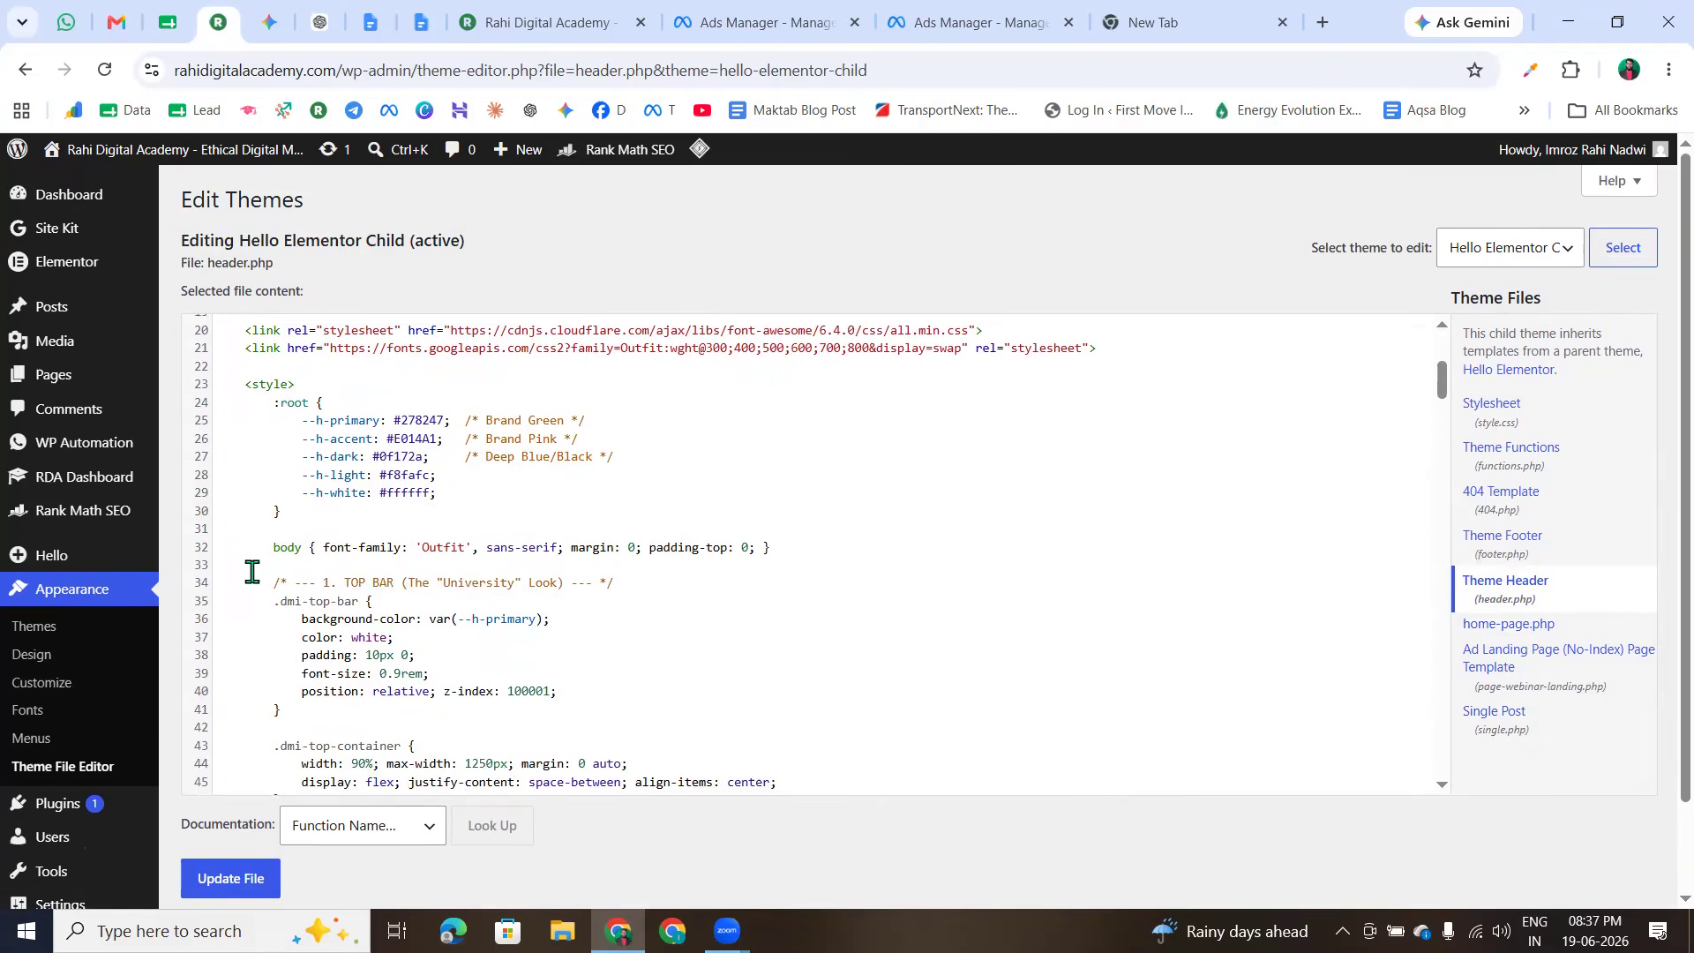
scroll(221, 607, down, 10)
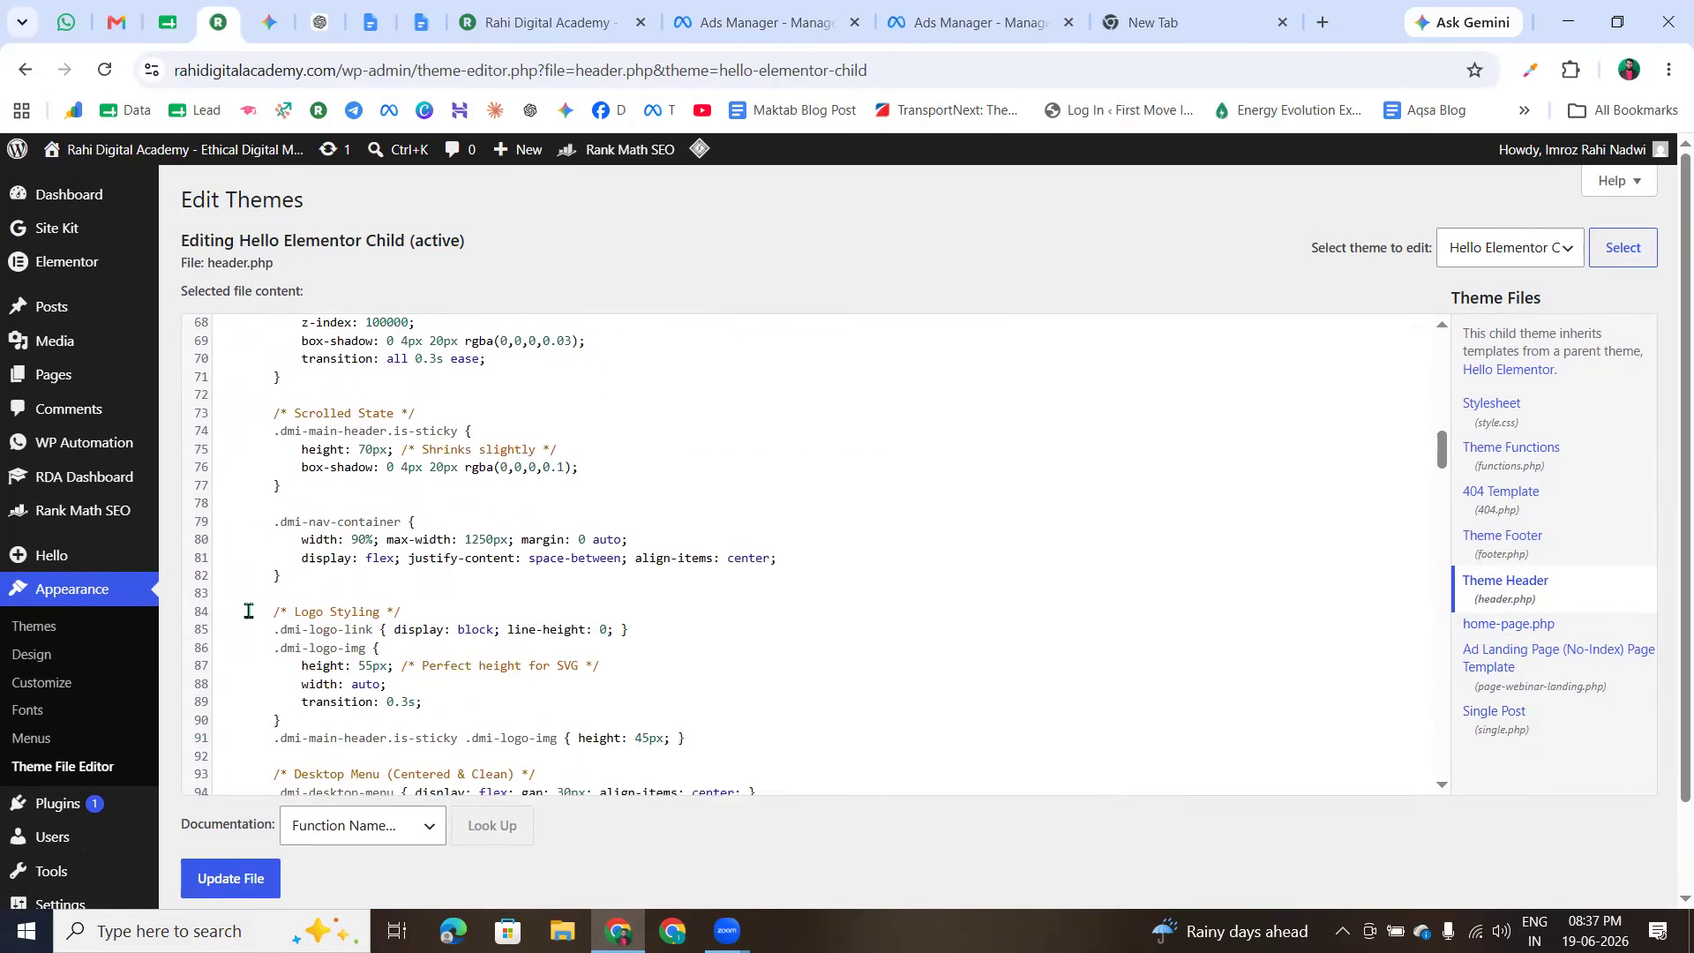
scroll(249, 609, down, 12)
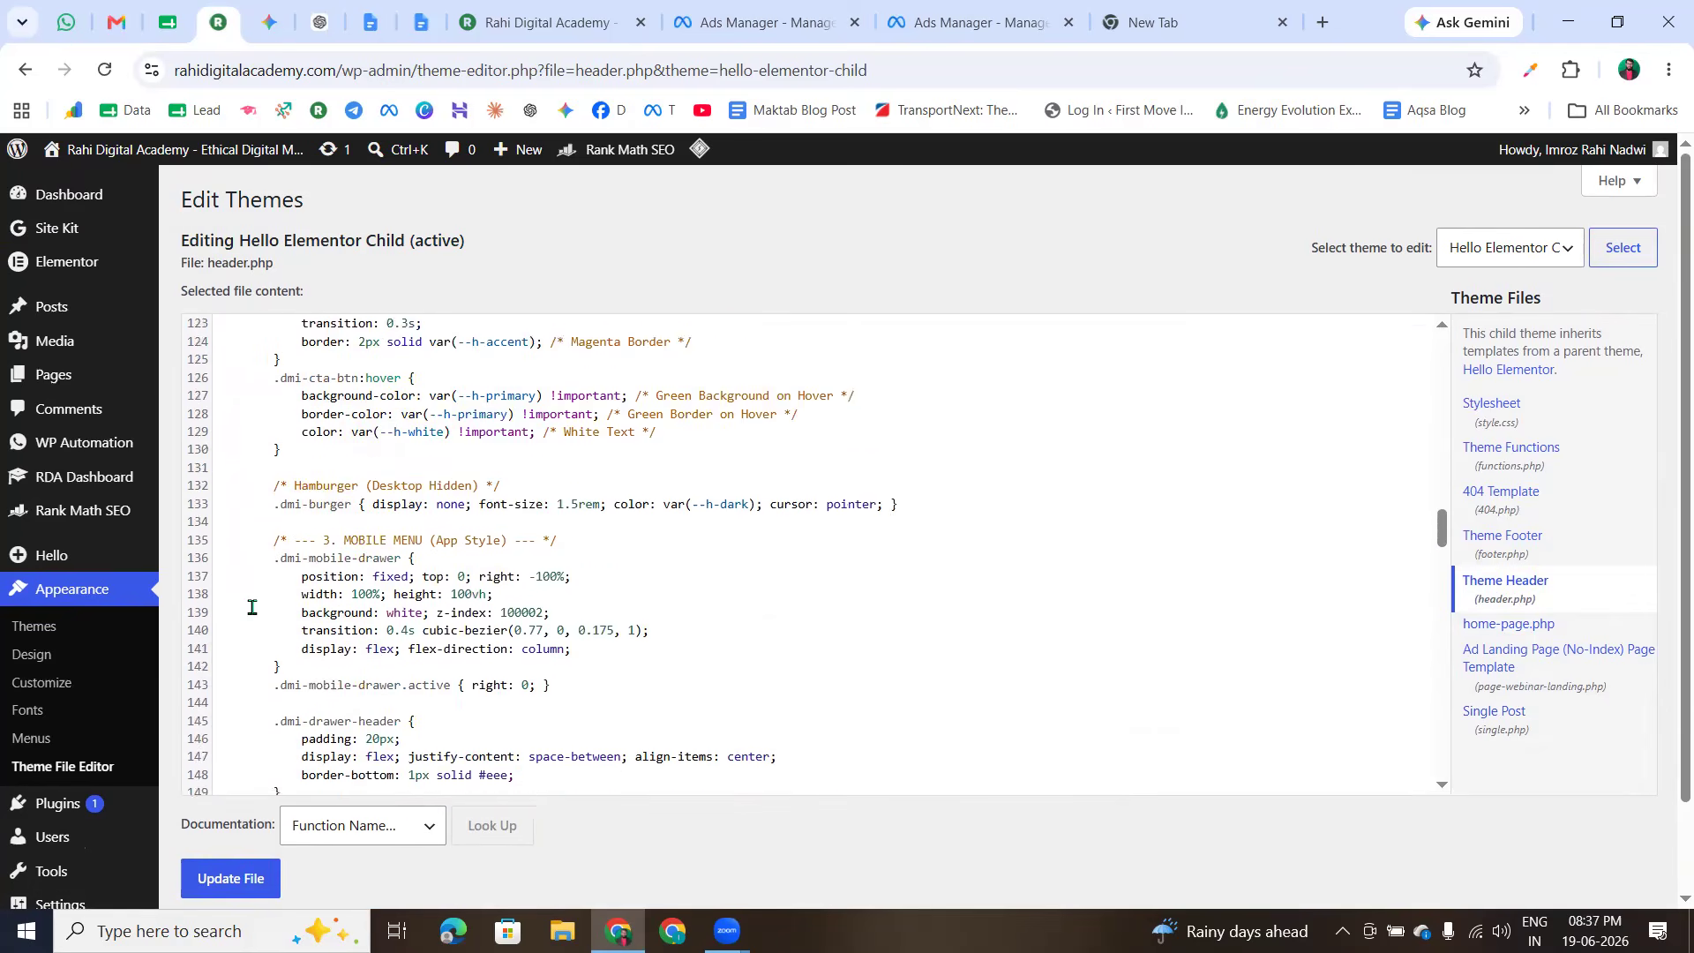
scroll(253, 607, down, 9)
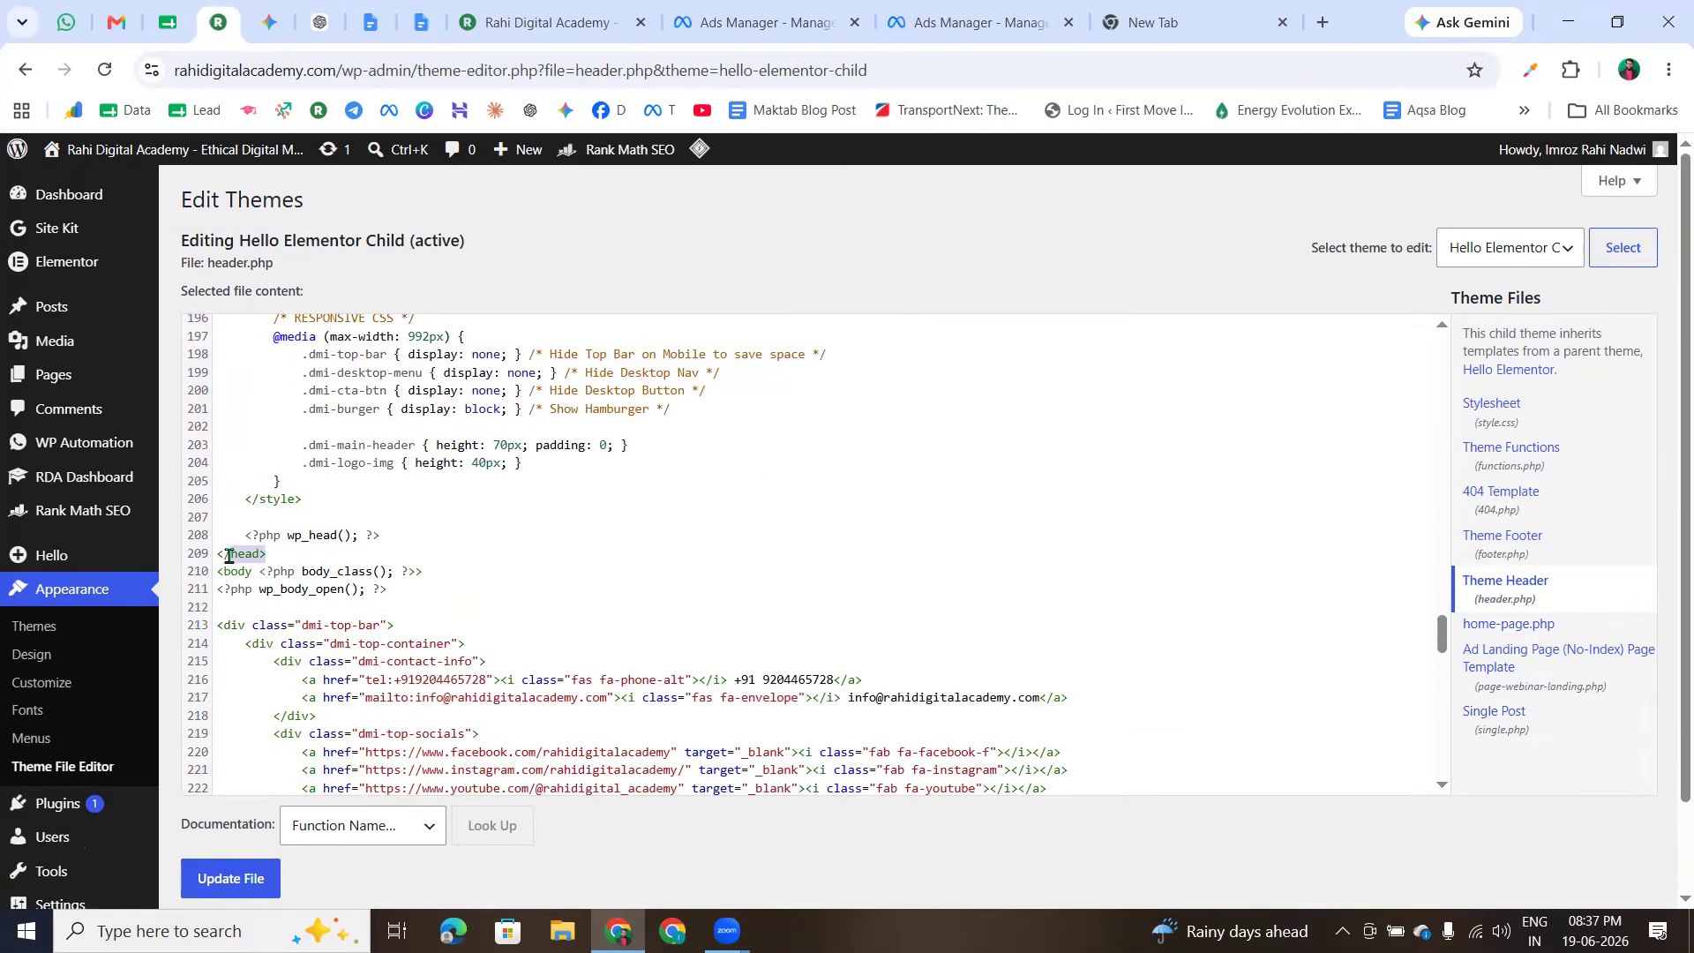
click(289, 556)
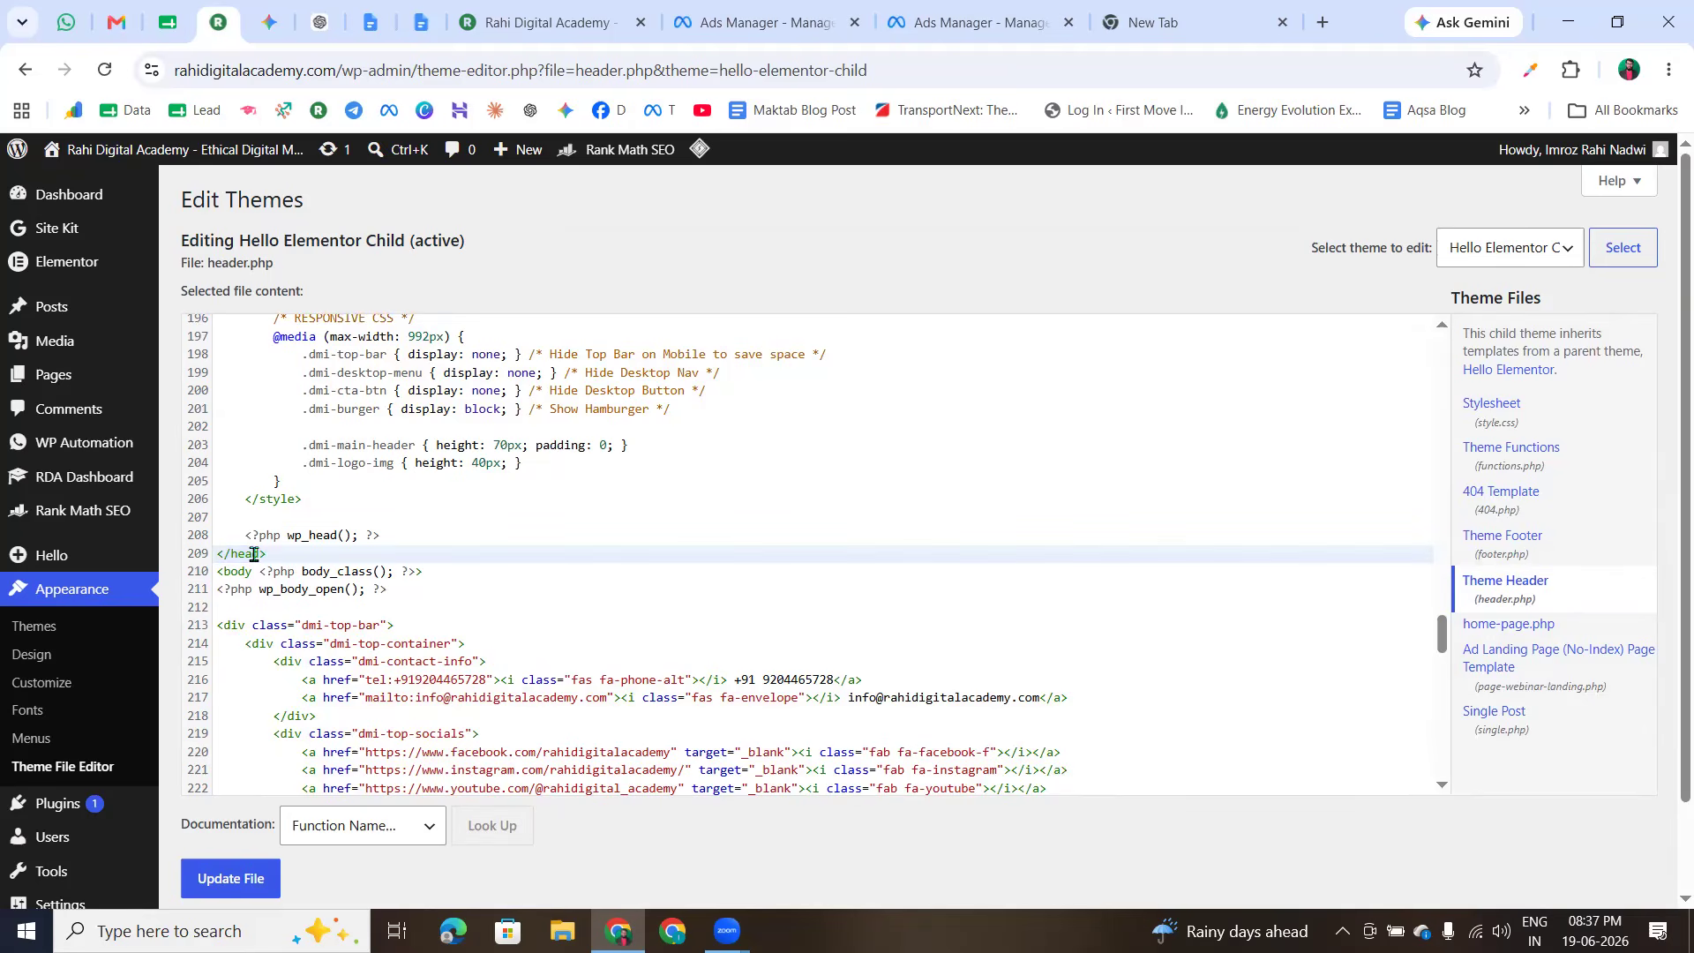
drag(266, 556, 216, 553)
scroll(432, 642, down, 20)
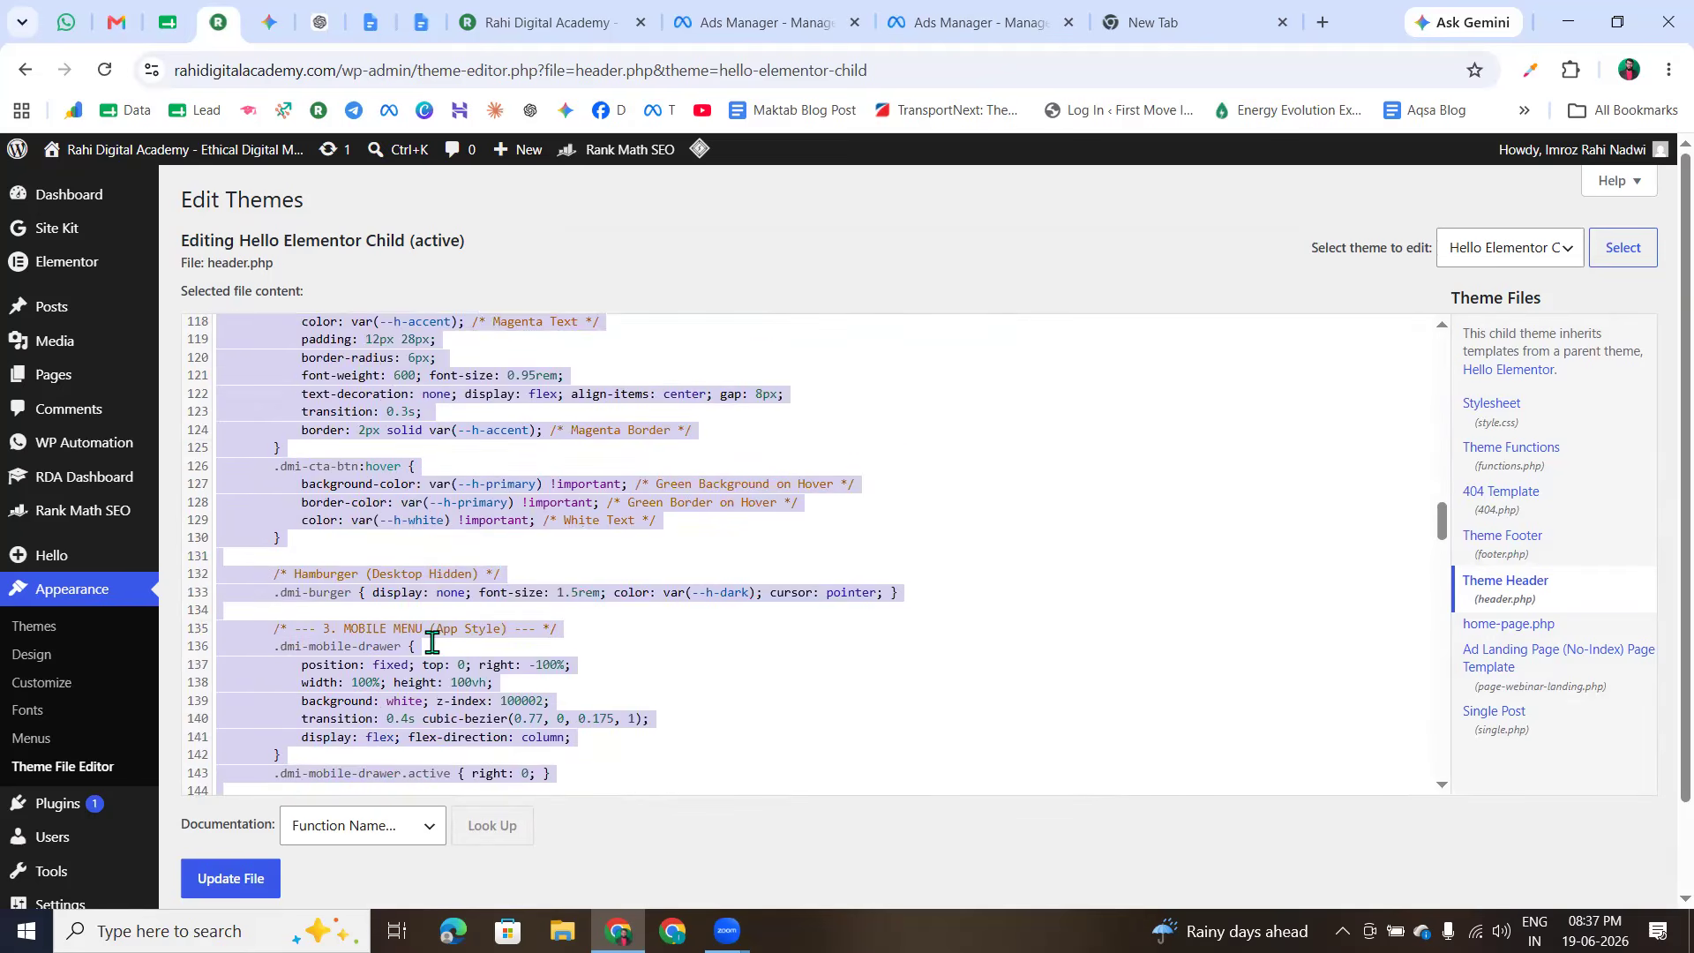
scroll(433, 642, down, 14)
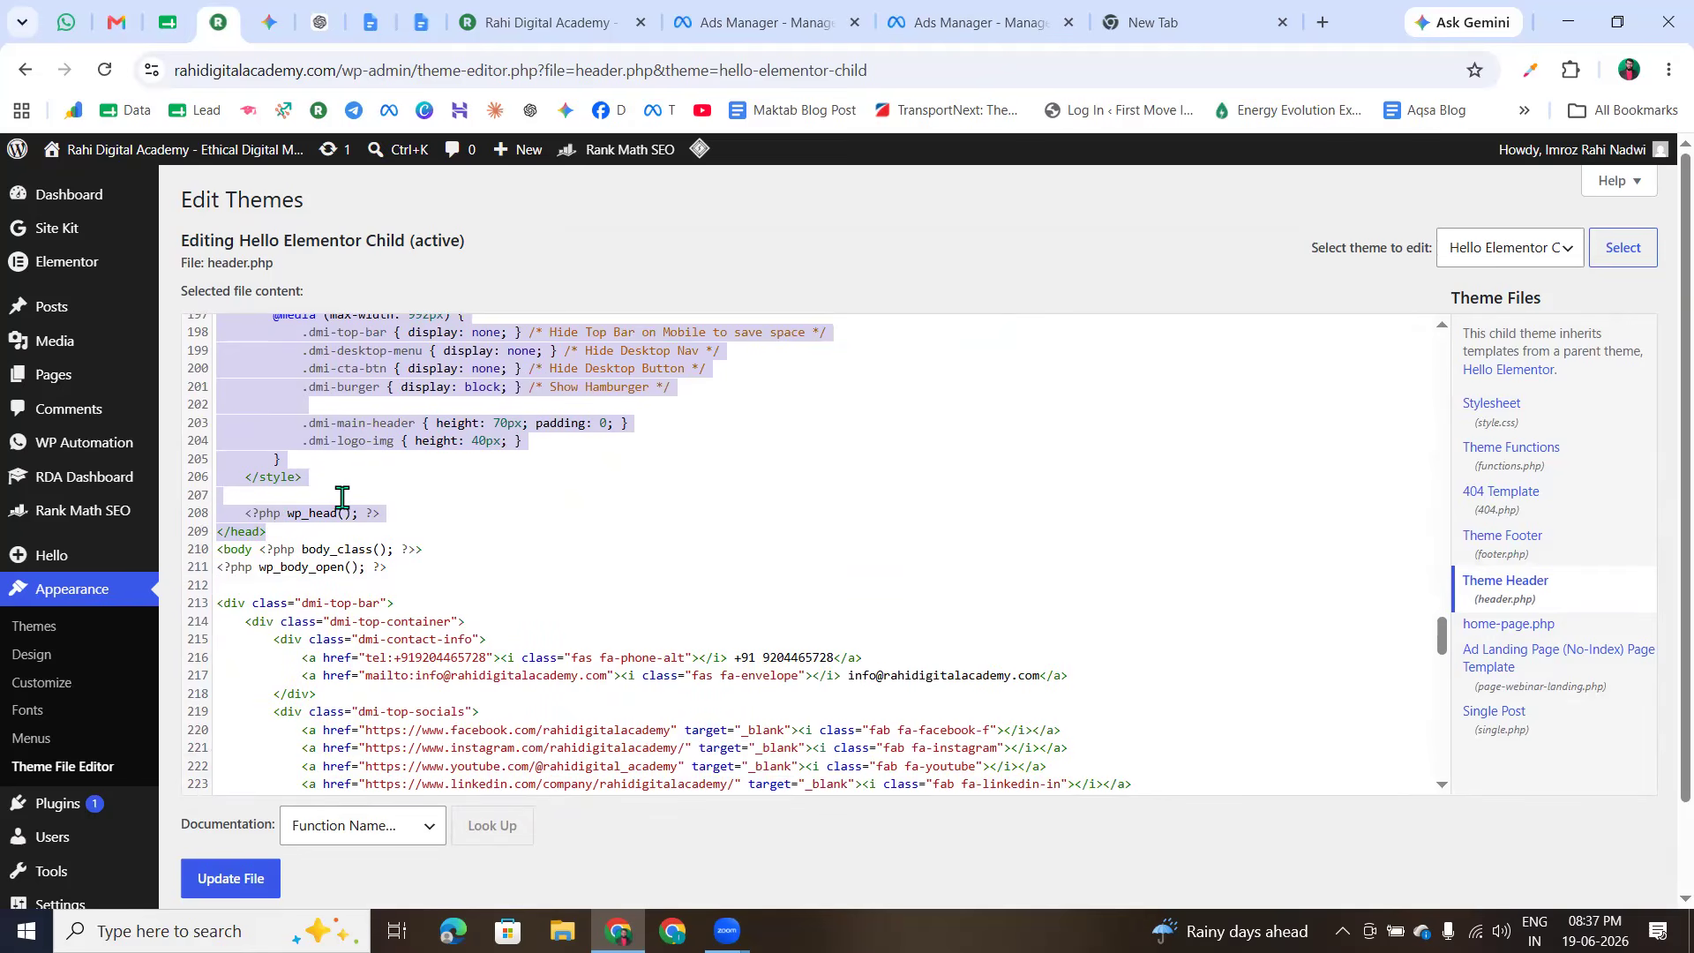
- Add two empty lines between the wp_head() line and </head>, and place the cursor on the lower one
click(298, 494)
click(307, 513)
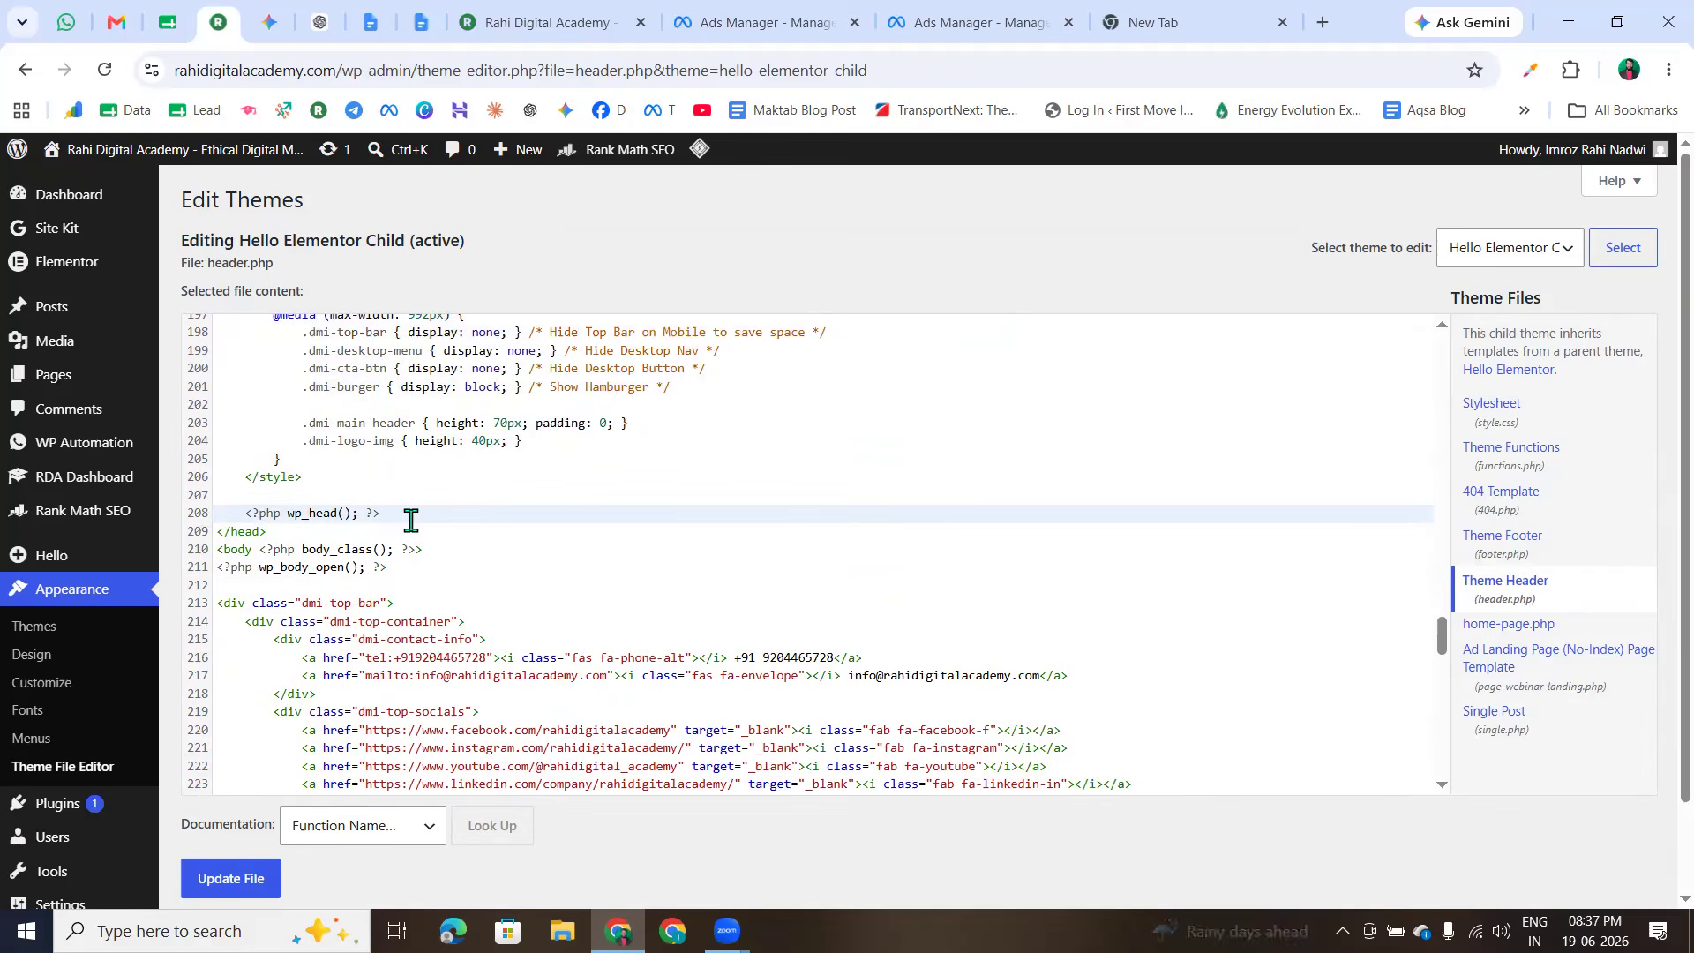
key(Return)
key(Return)
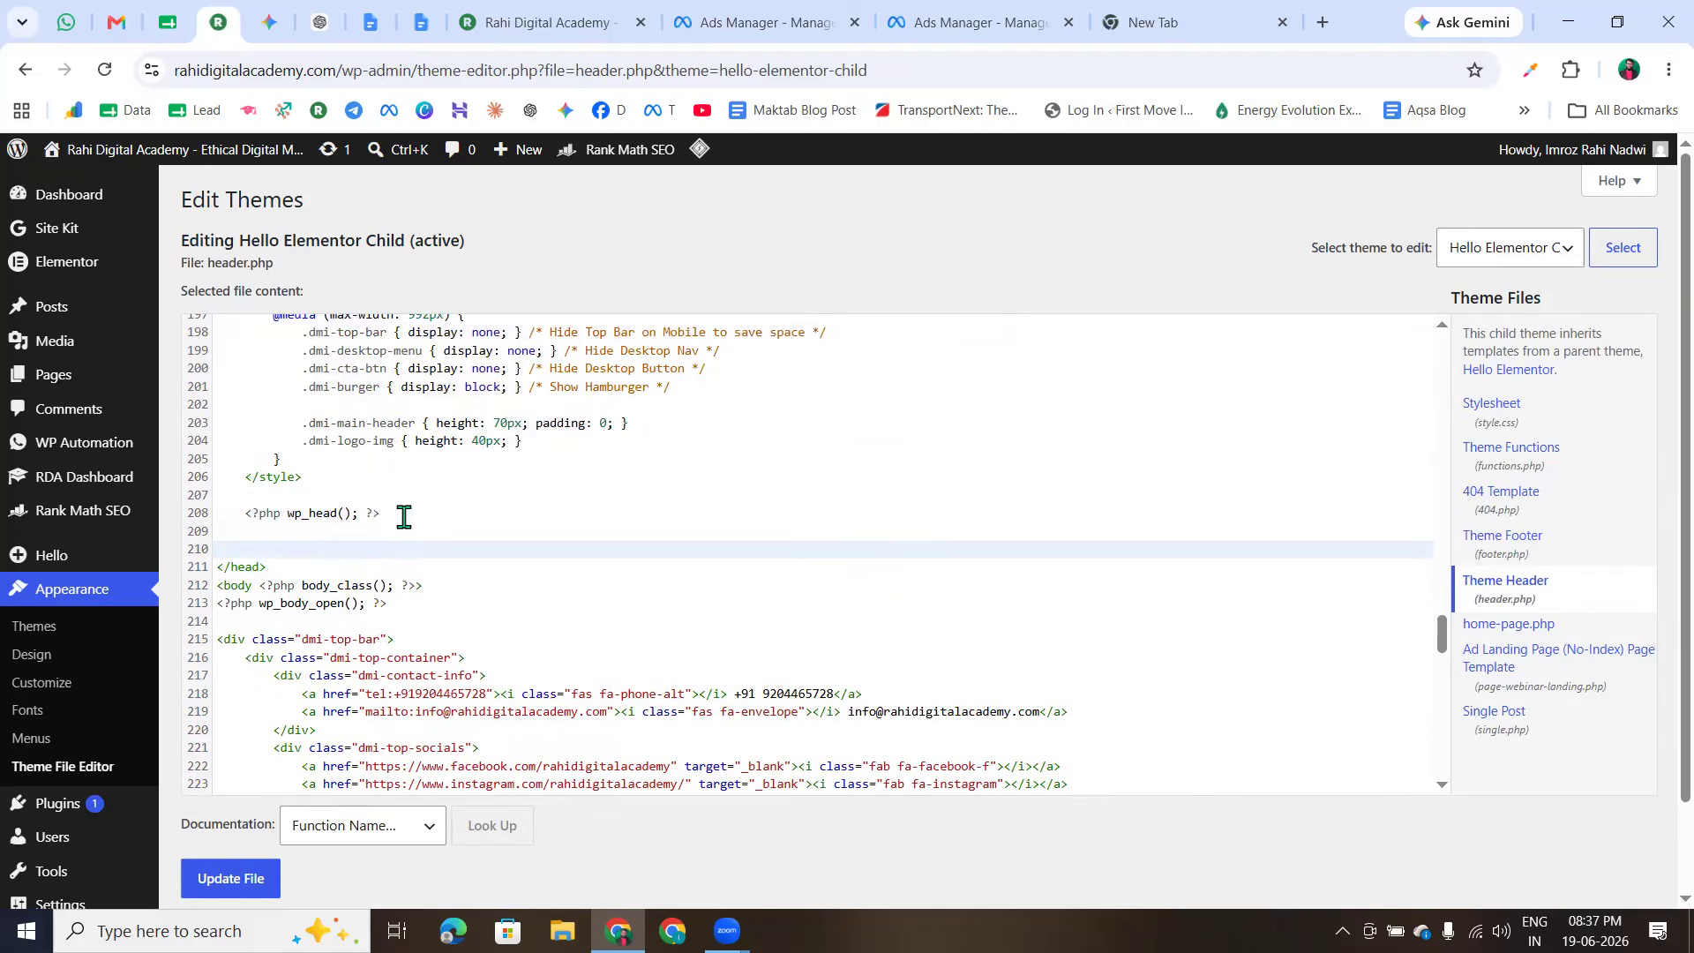
click(270, 567)
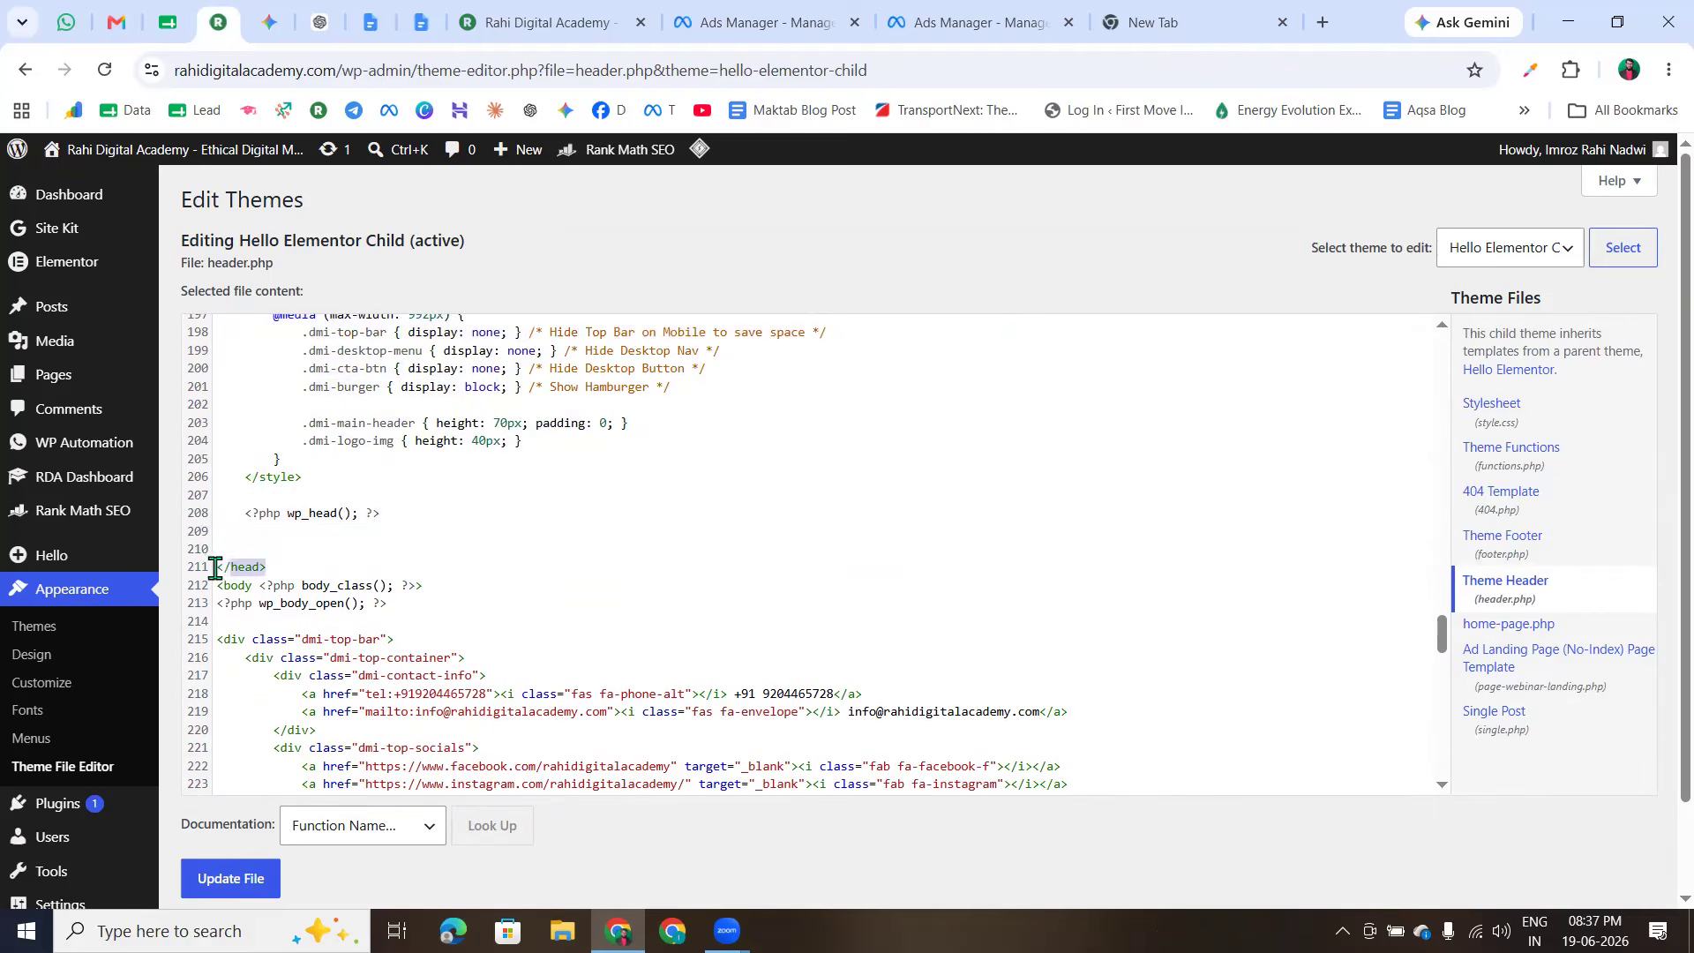
click(257, 550)
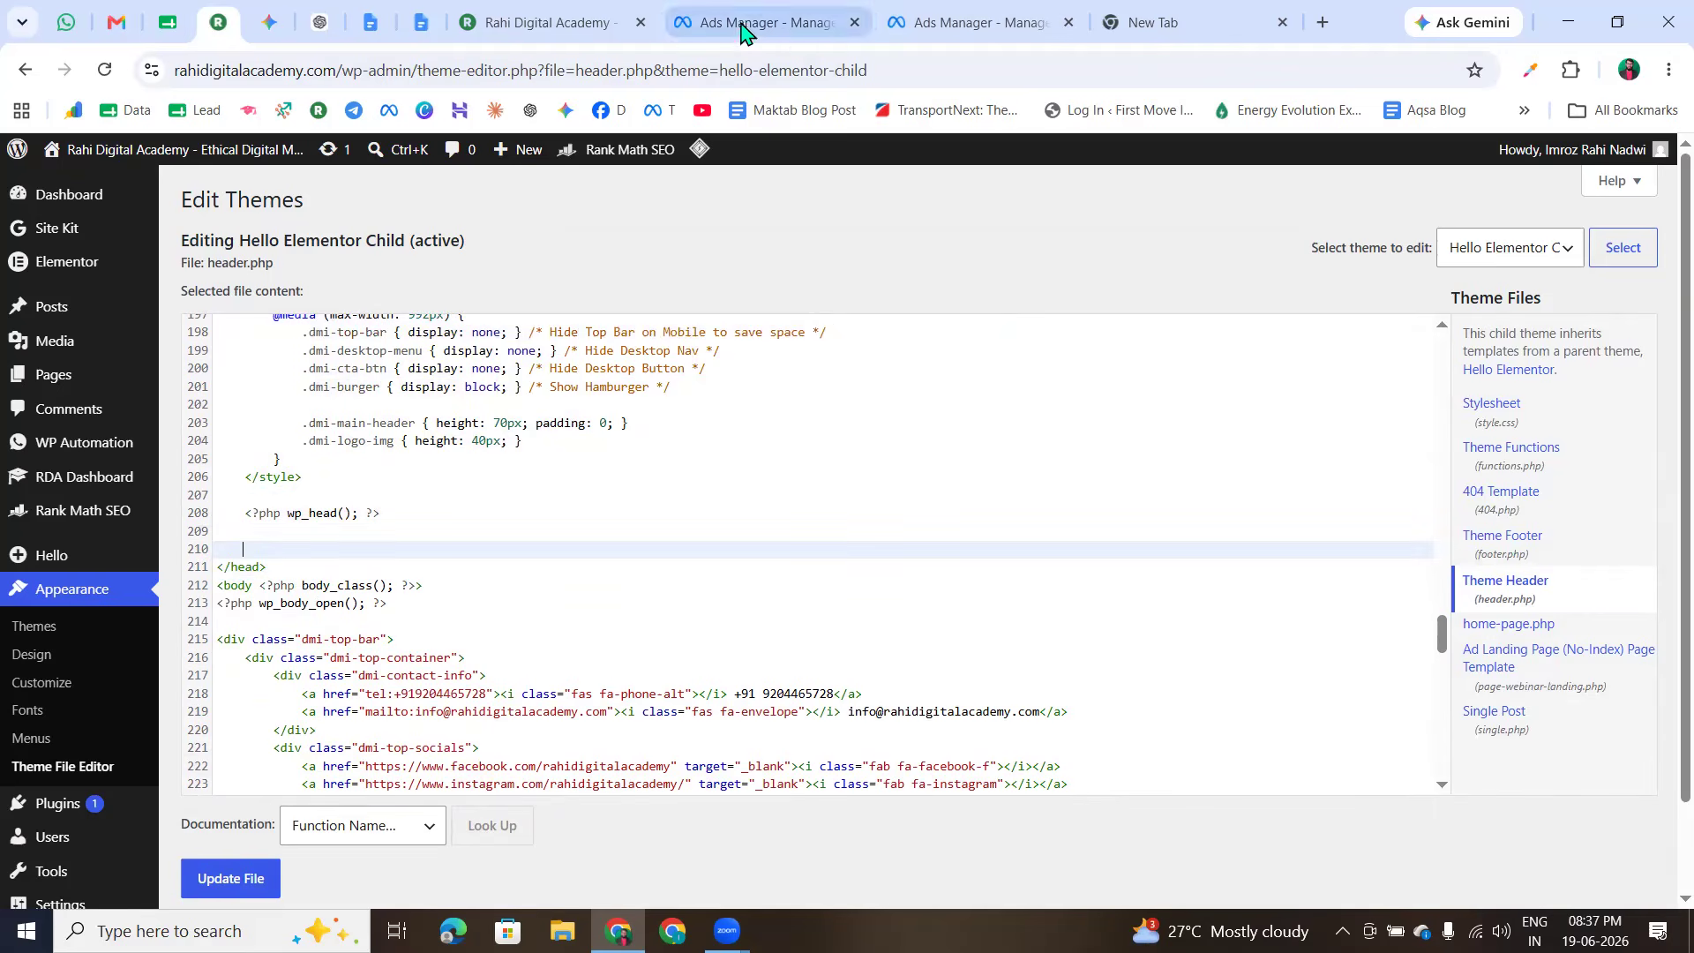
- Copy the full Meta pixel code from cell I14 of the RDA - Students spreadsheet and paste it above </head> in header.php
click(183, 31)
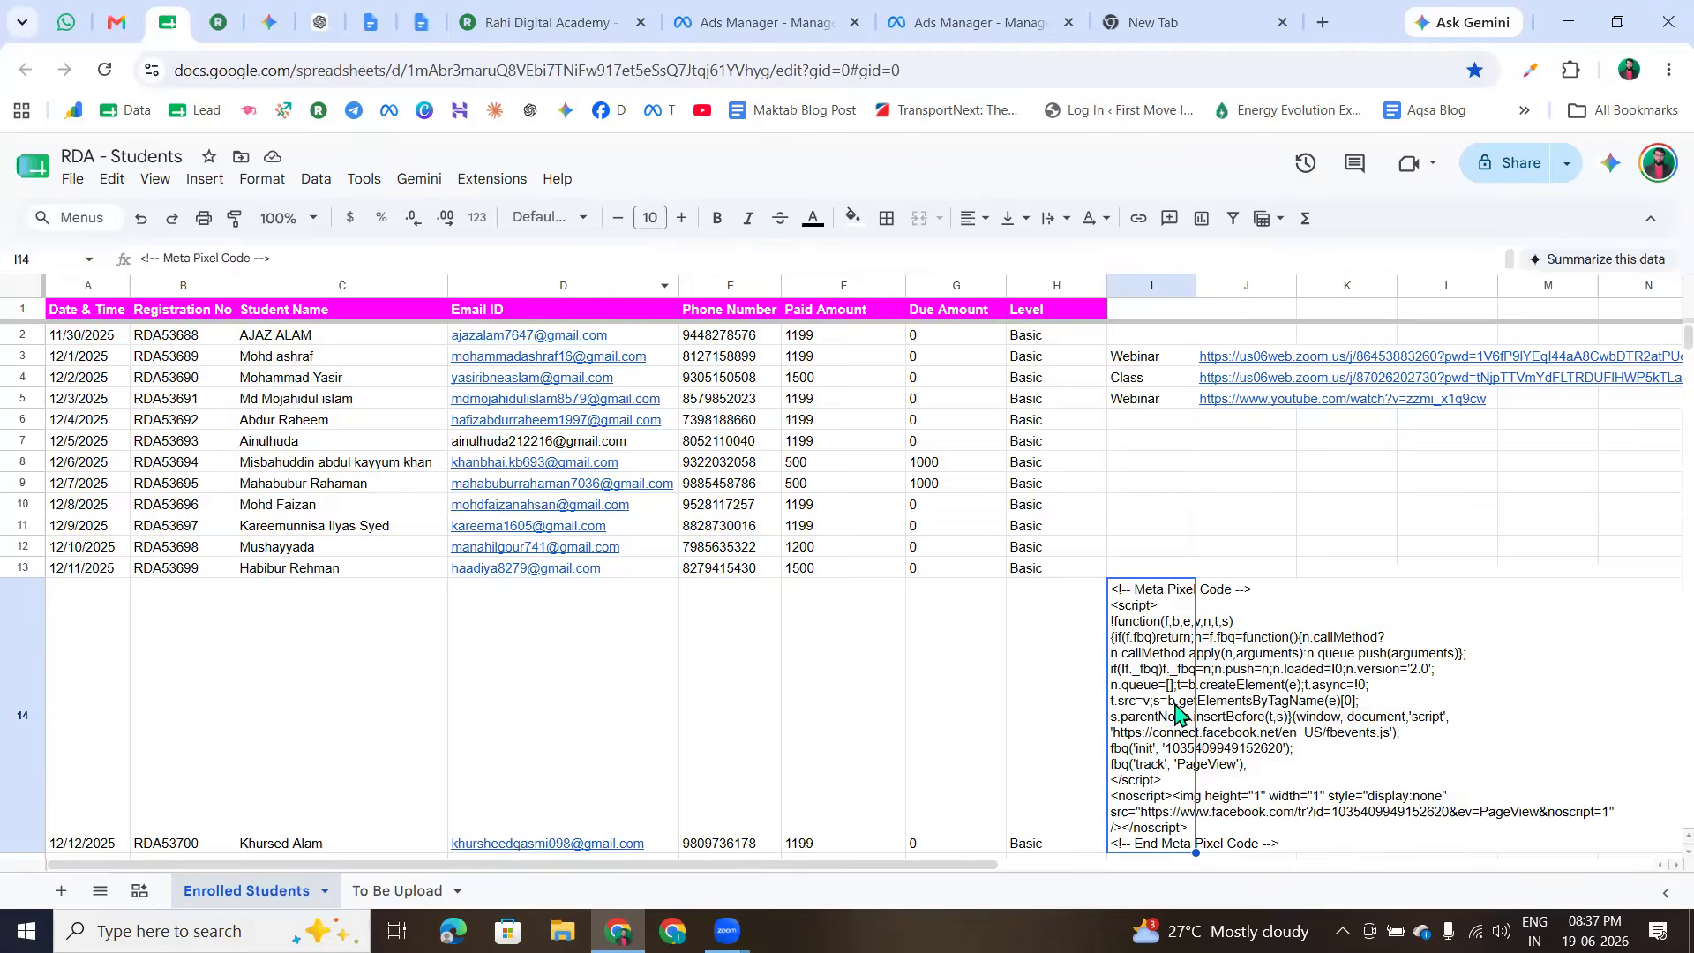
triple_click(1161, 700)
key(ctrl+a)
key(ctrl+c)
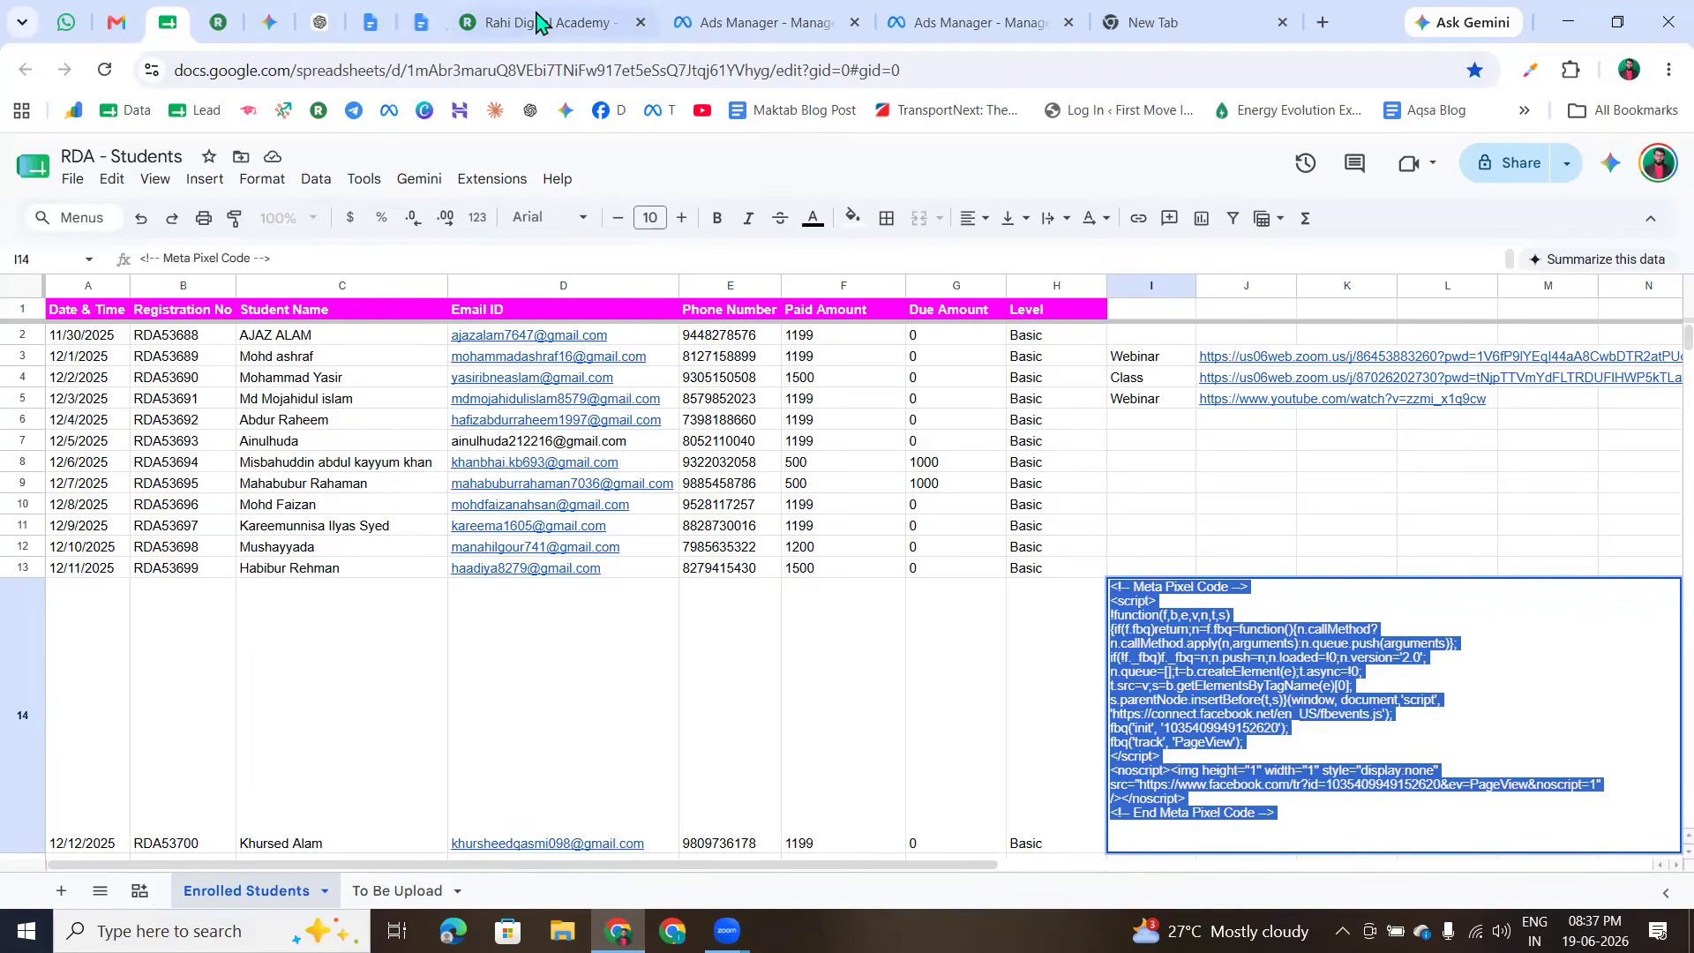
click(217, 26)
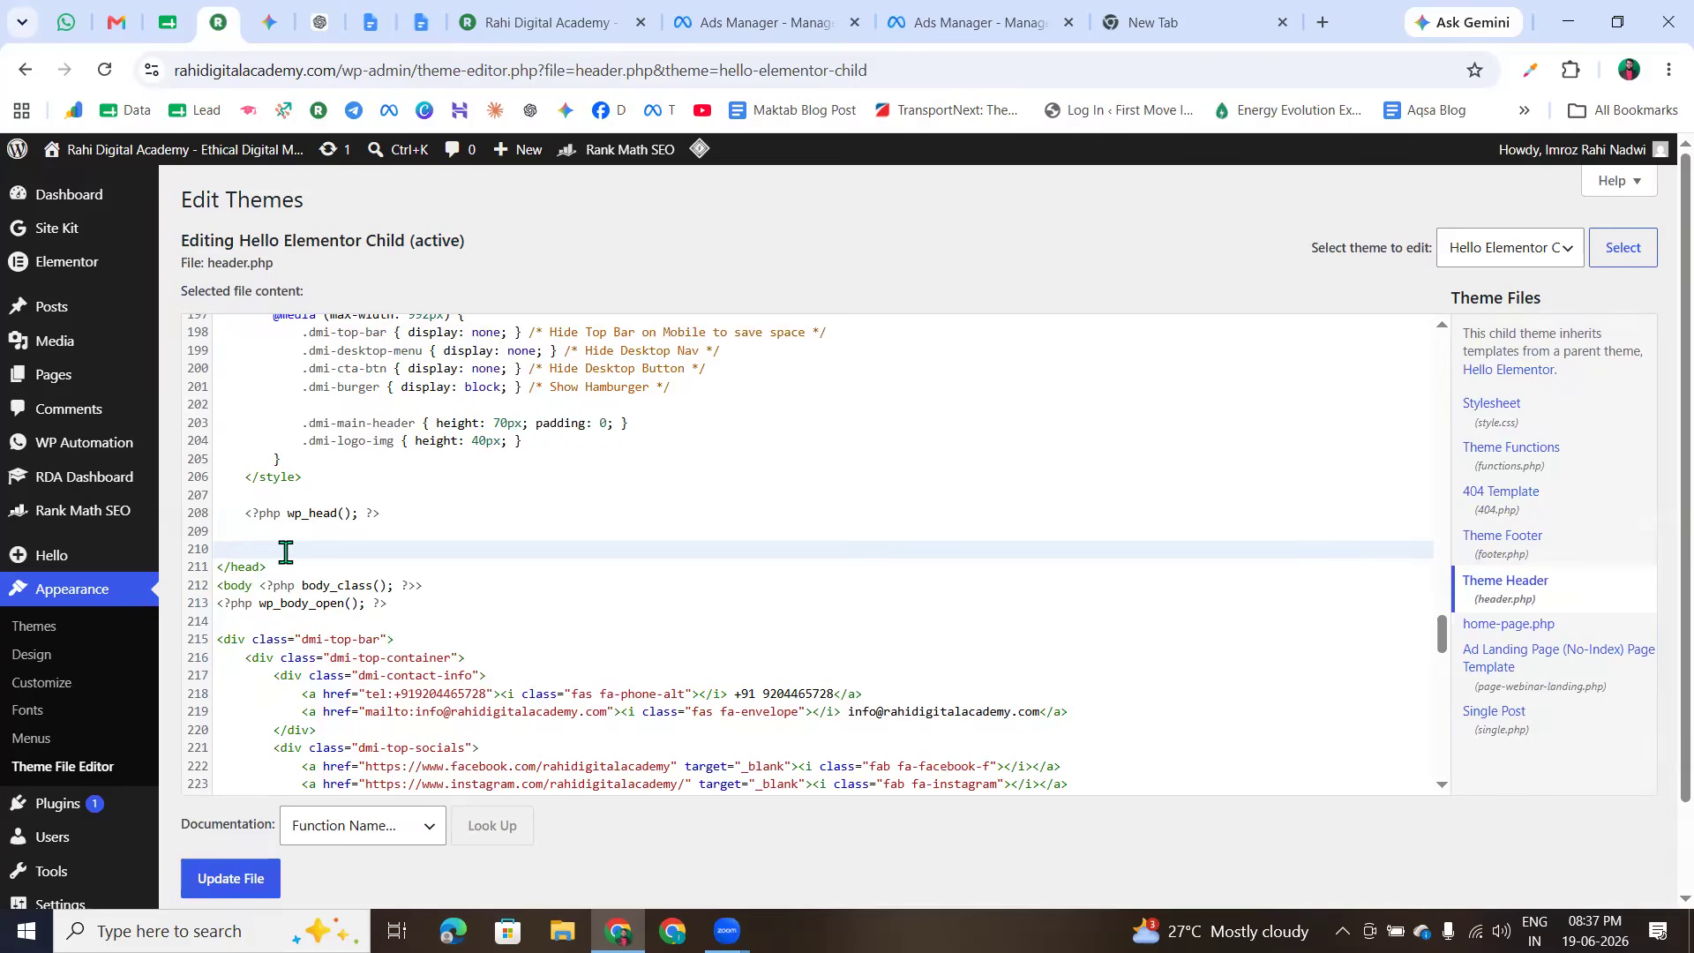
key(ctrl+v)
- Examine the pasted pixel code's position above </head>, highlighting the whole block, and circle the browser's page reload control in red
scroll(285, 552, down, 20)
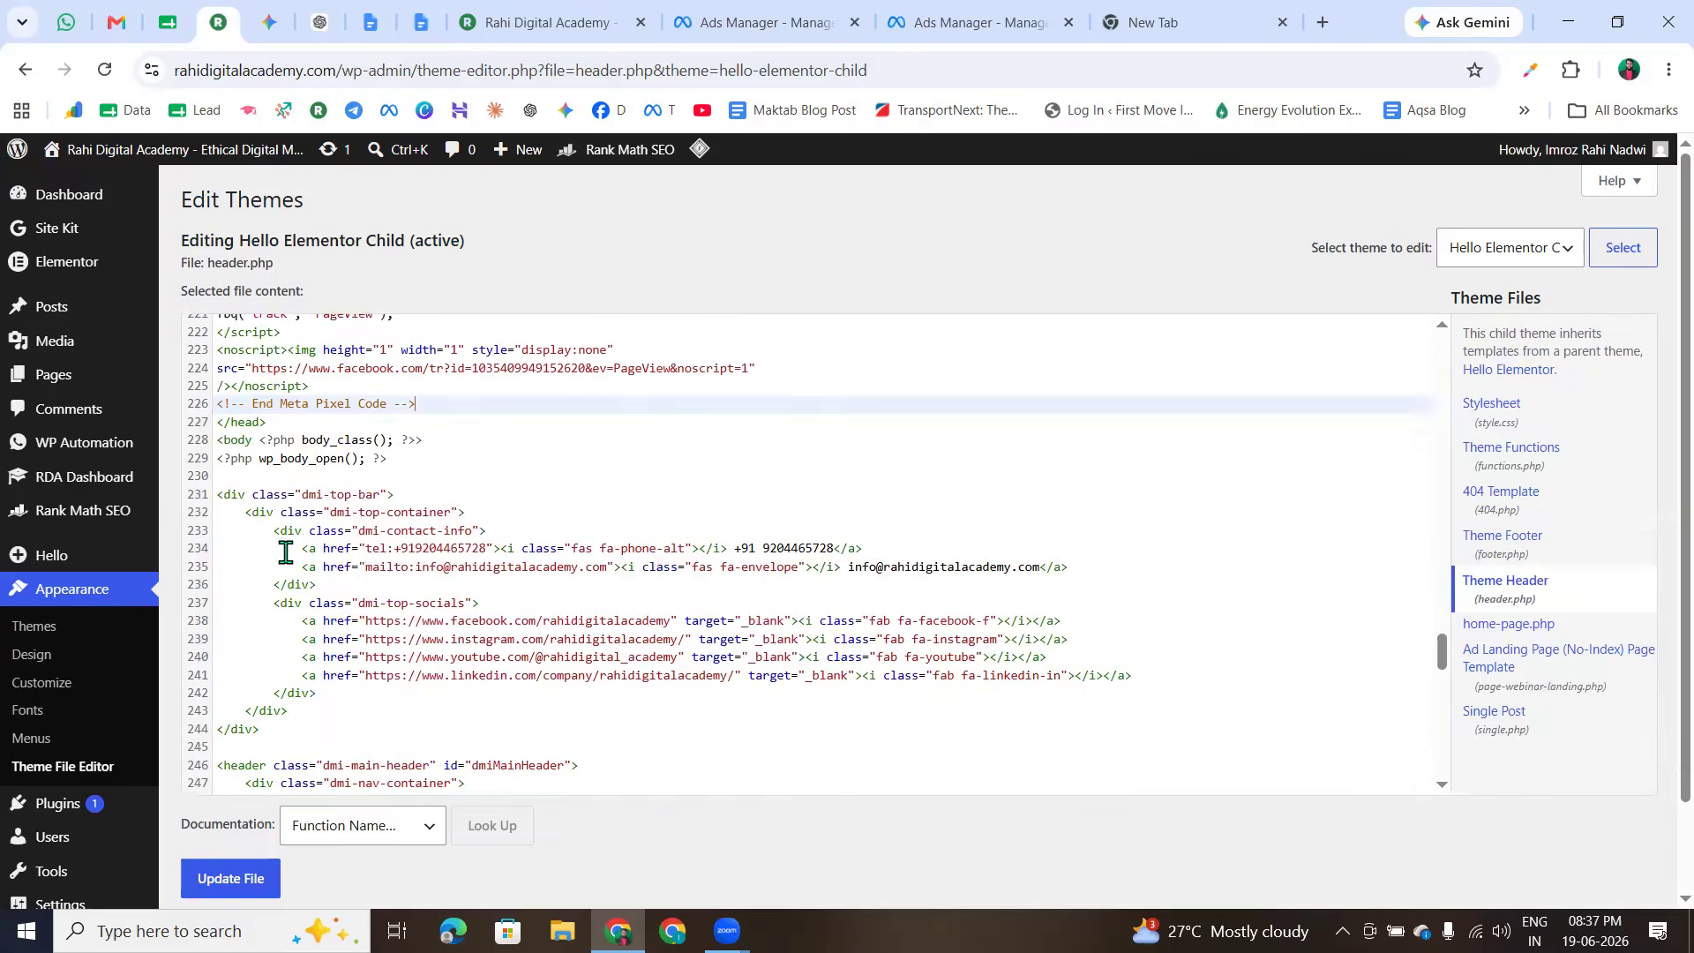
scroll(283, 551, up, 20)
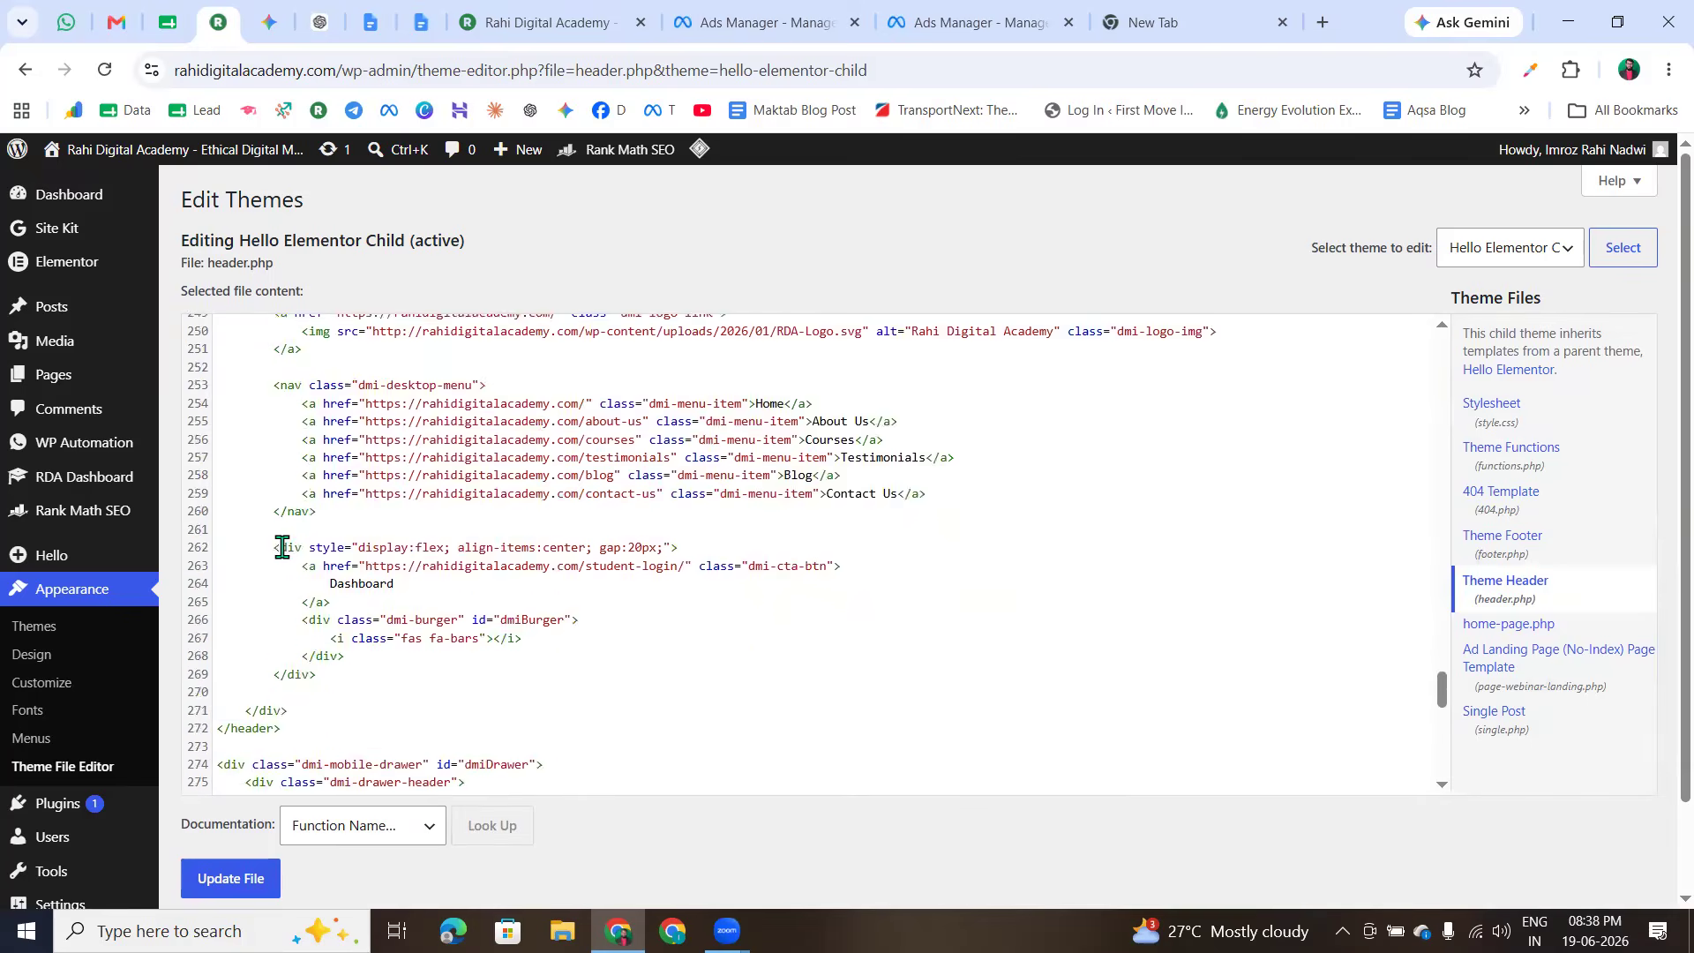
scroll(280, 540, down, 12)
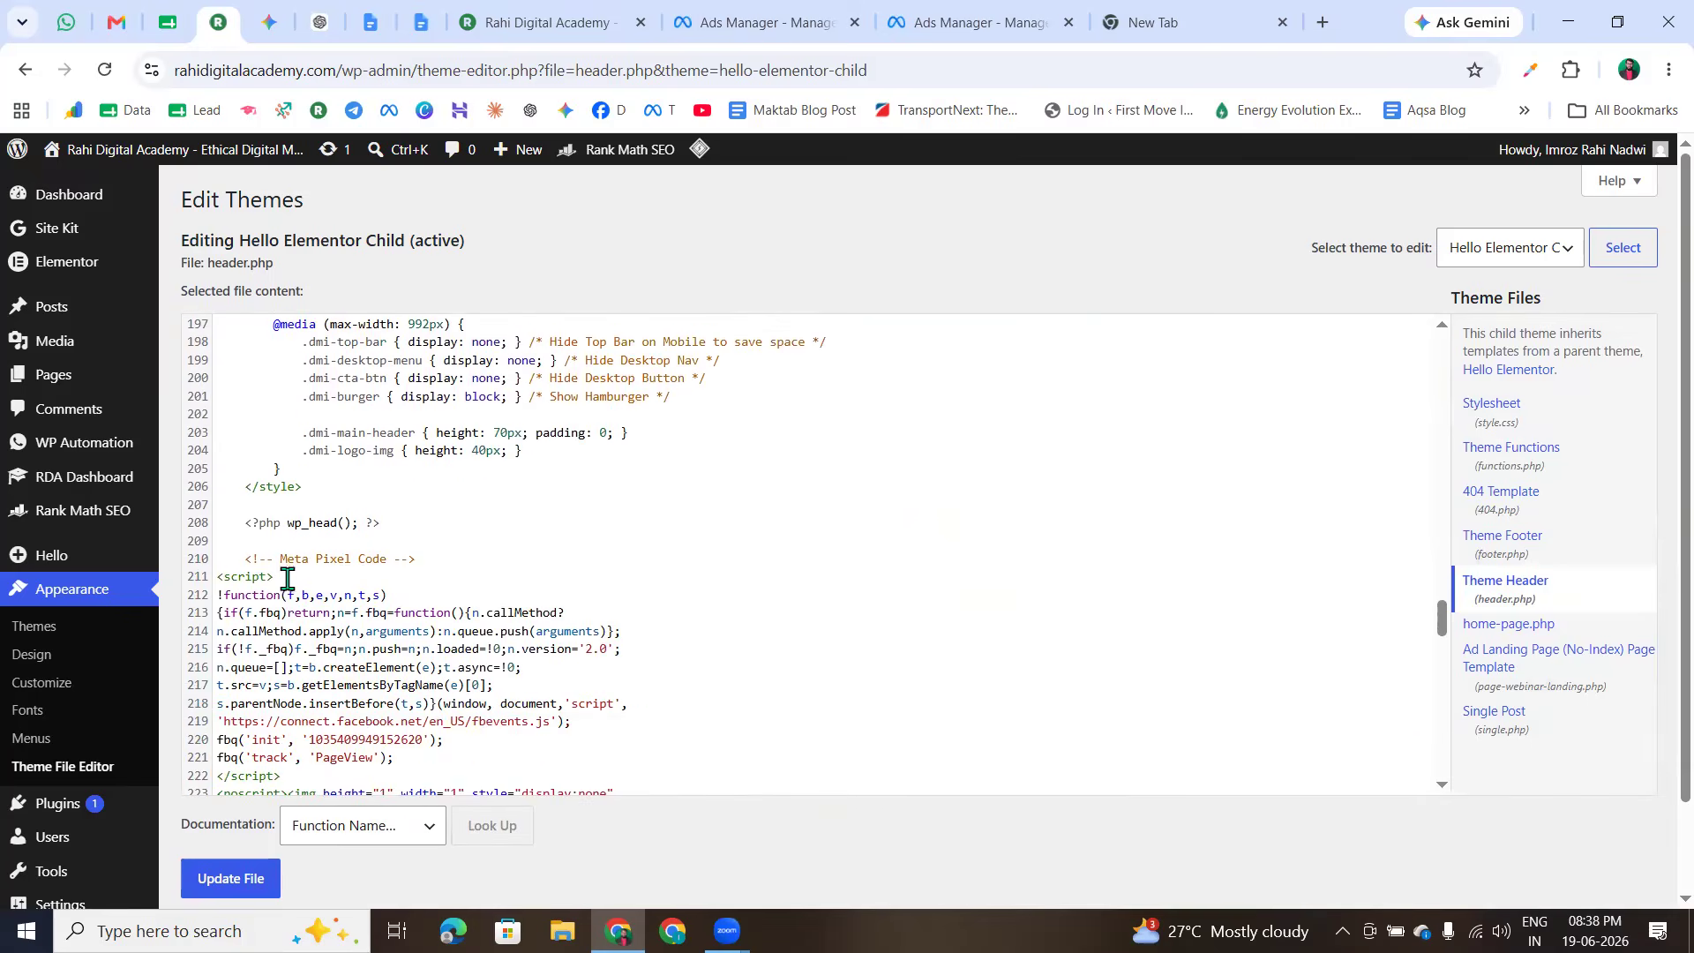
scroll(287, 580, down, 4)
drag(267, 647, 218, 647)
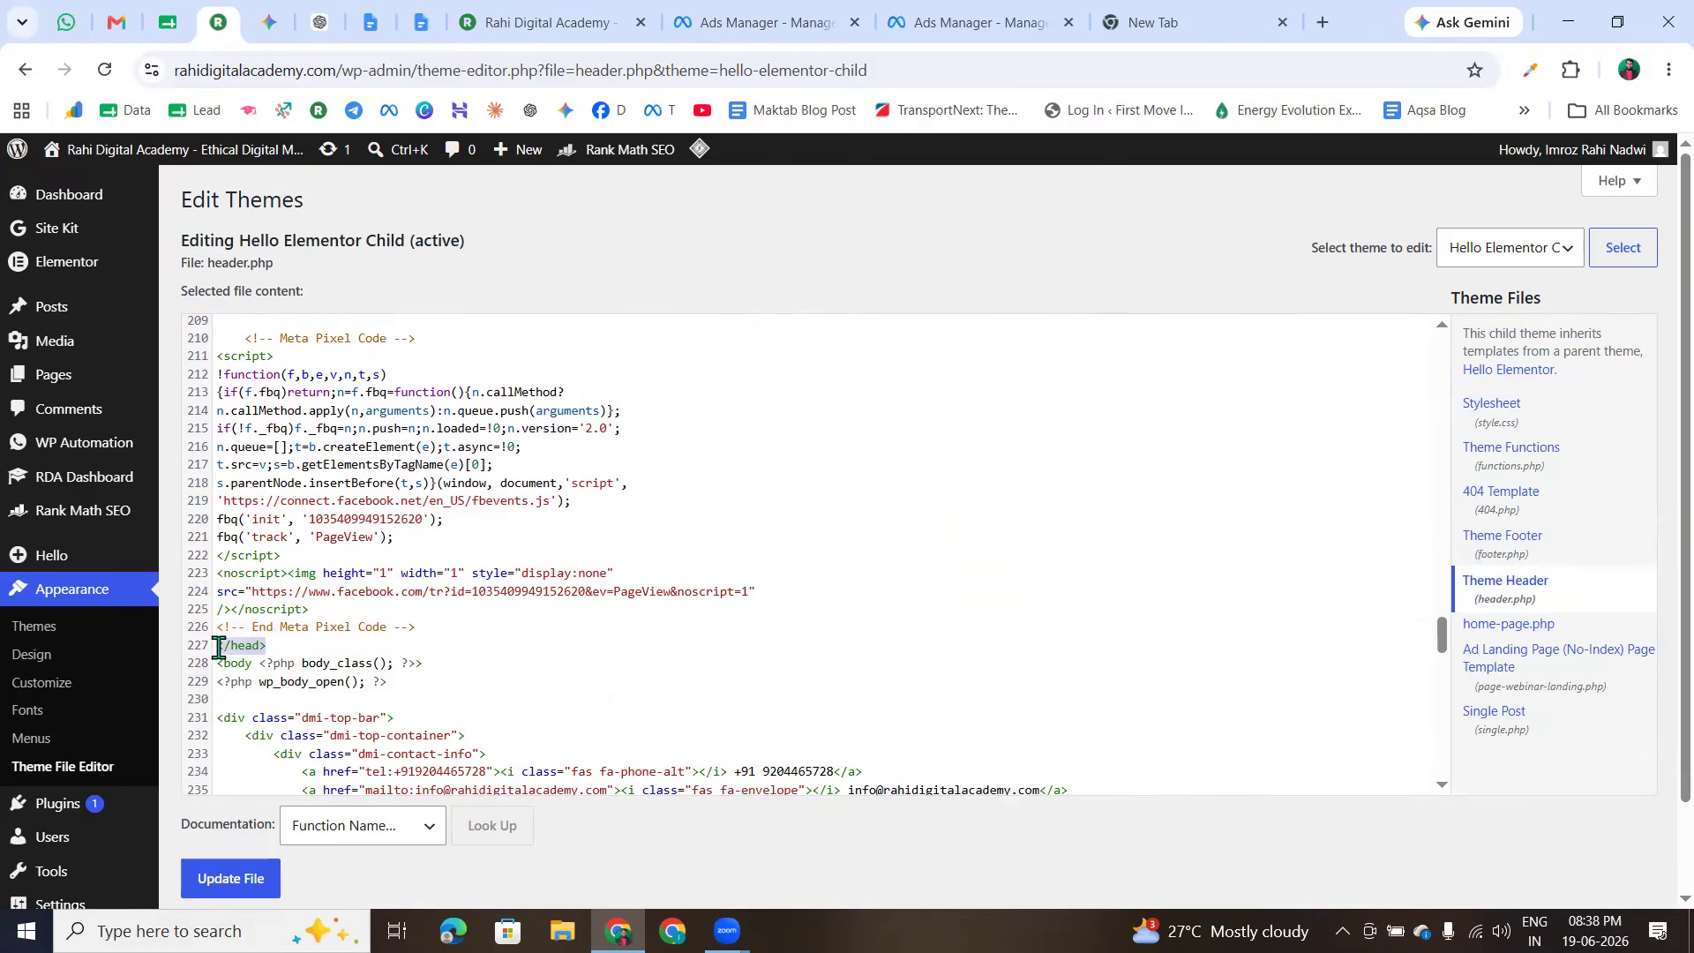
click(298, 639)
drag(434, 628, 231, 356)
scroll(246, 415, up, 2)
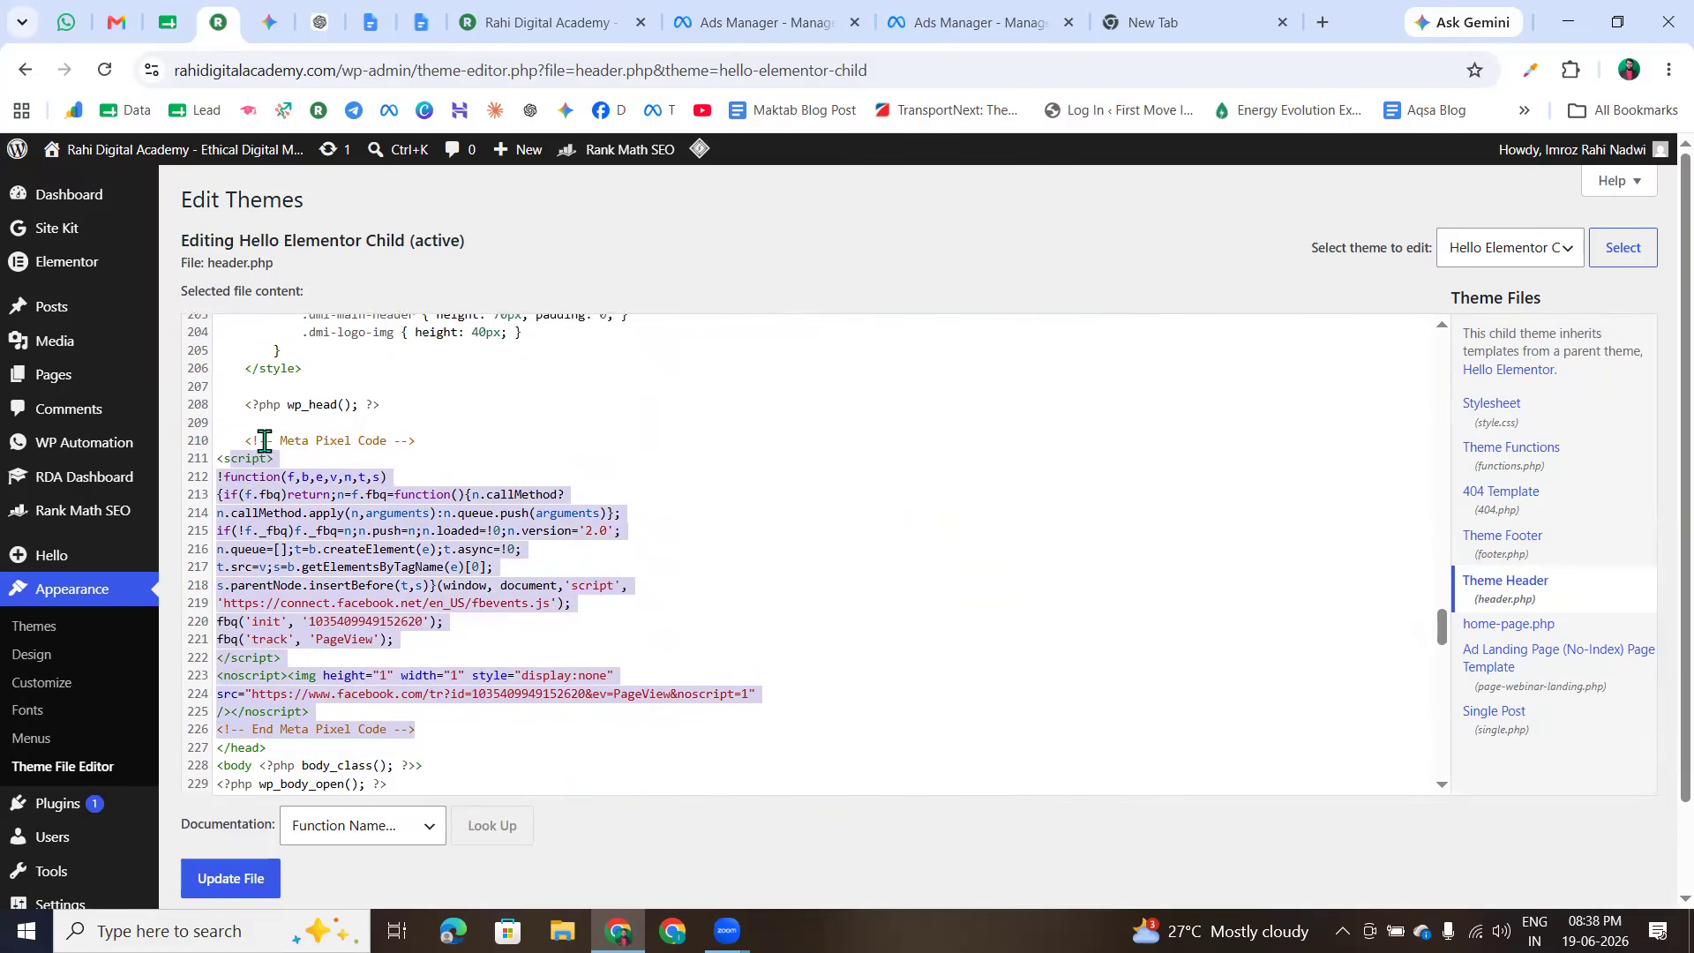
shift+click(245, 449)
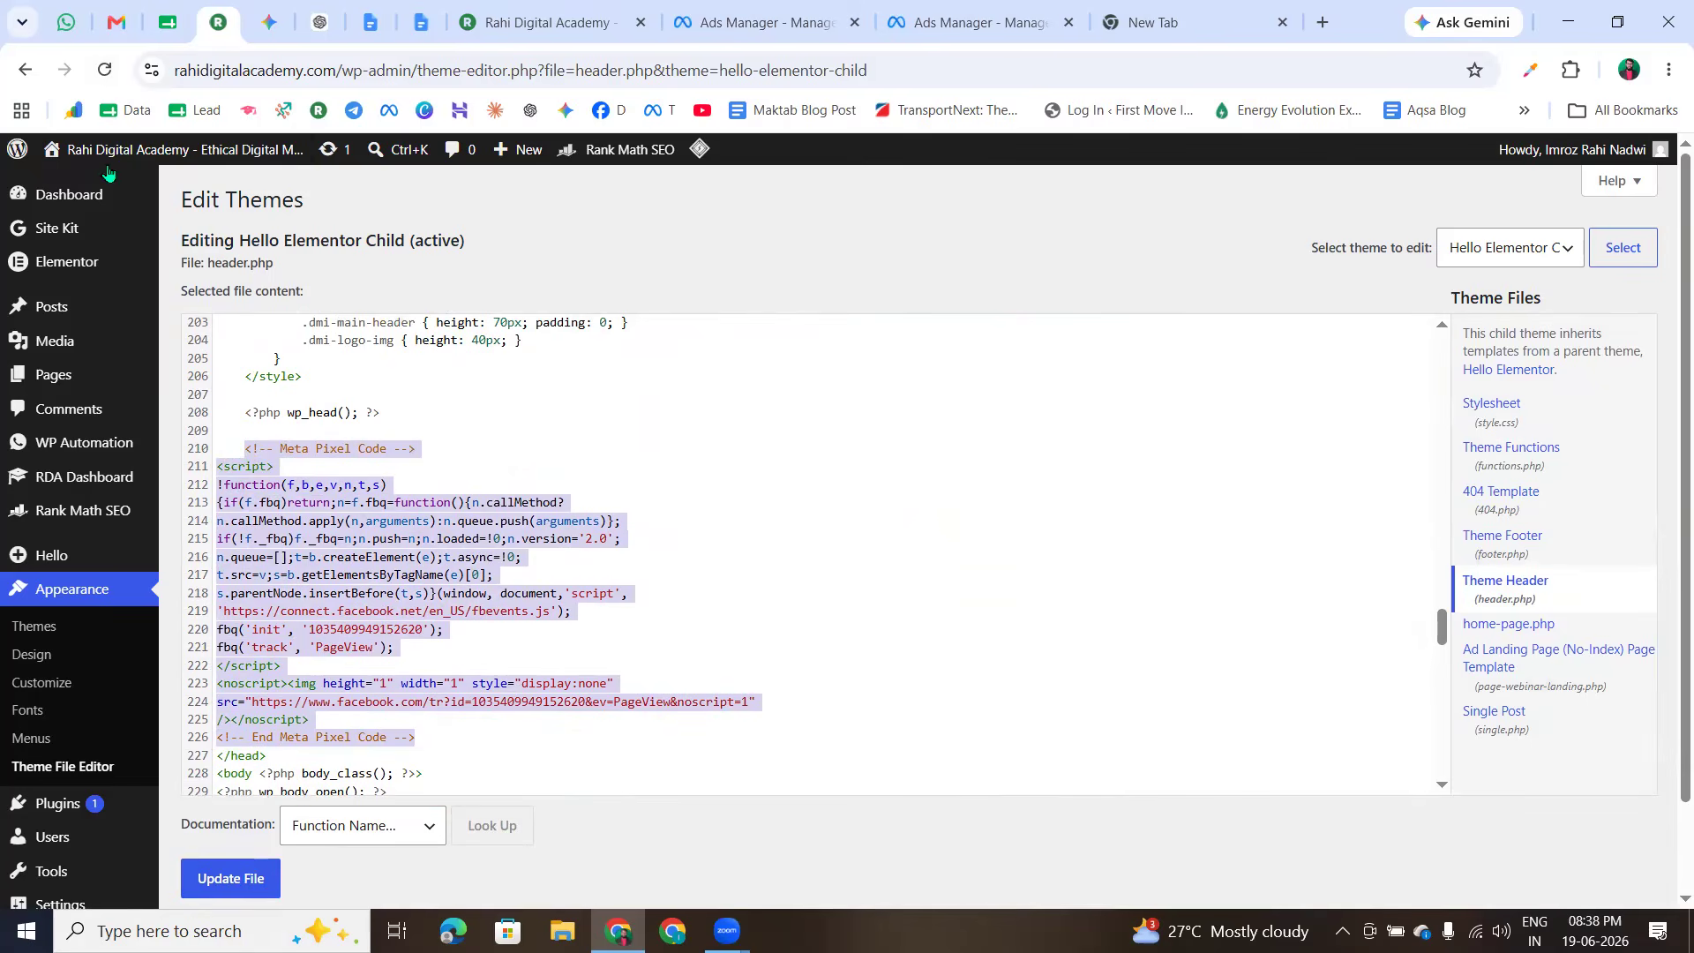
key(ctrl+shift+3)
mouse_move(79, 69)
mouse_down()
mouse_move(97, 46)
mouse_move(81, 73)
mouse_move(152, 132)
mouse_up()
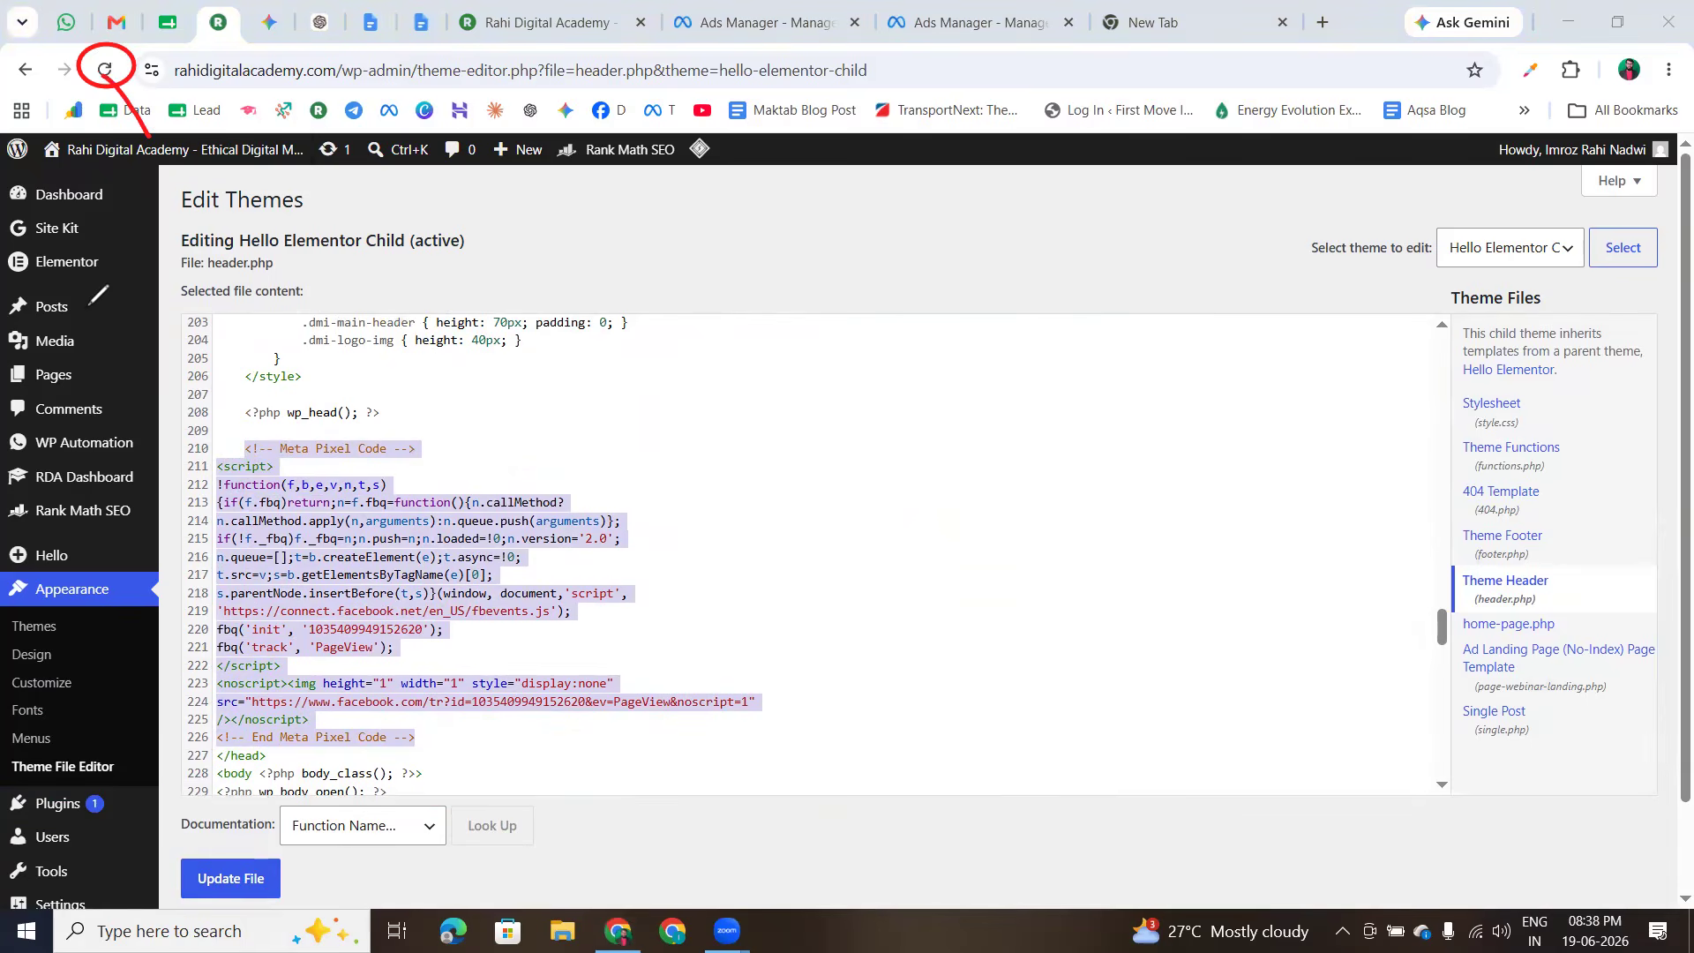
- Delete the pasted Meta pixel code with its added empty lines and leave the editor for the Dashboard without saving
mouse_move(435, 738)
mouse_down()
mouse_move(328, 647)
mouse_move(221, 464)
mouse_move(241, 420)
mouse_up()
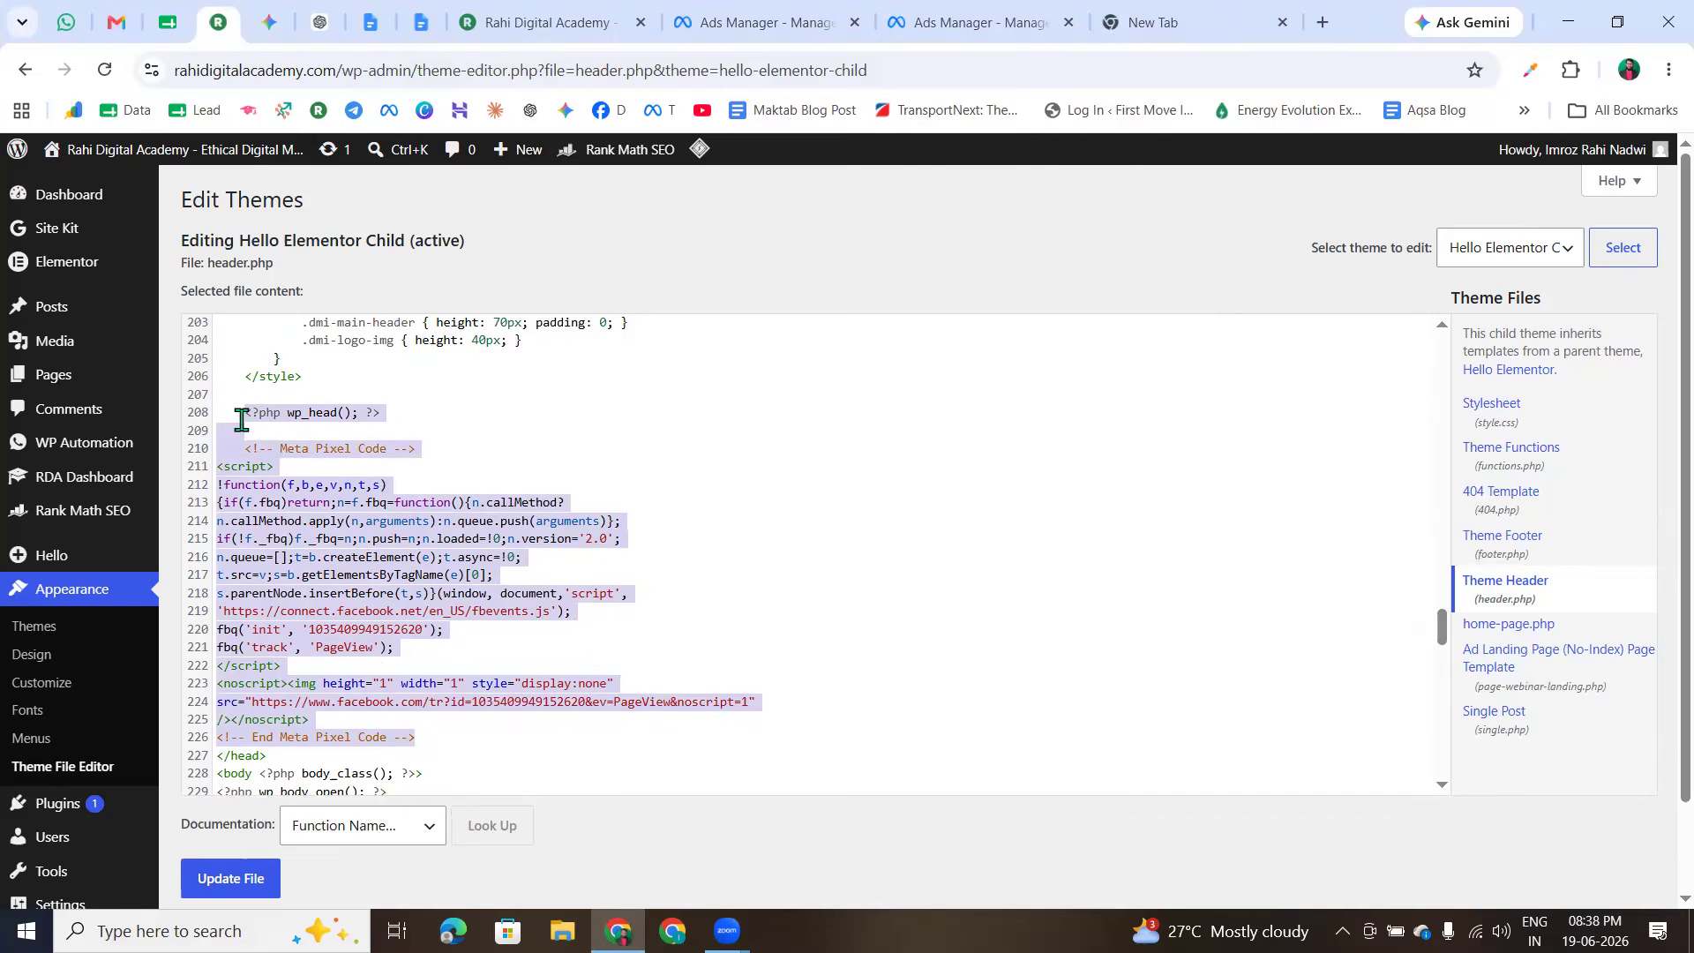
key(BackSpace)
key(BackSpace)
key(BackSpace)
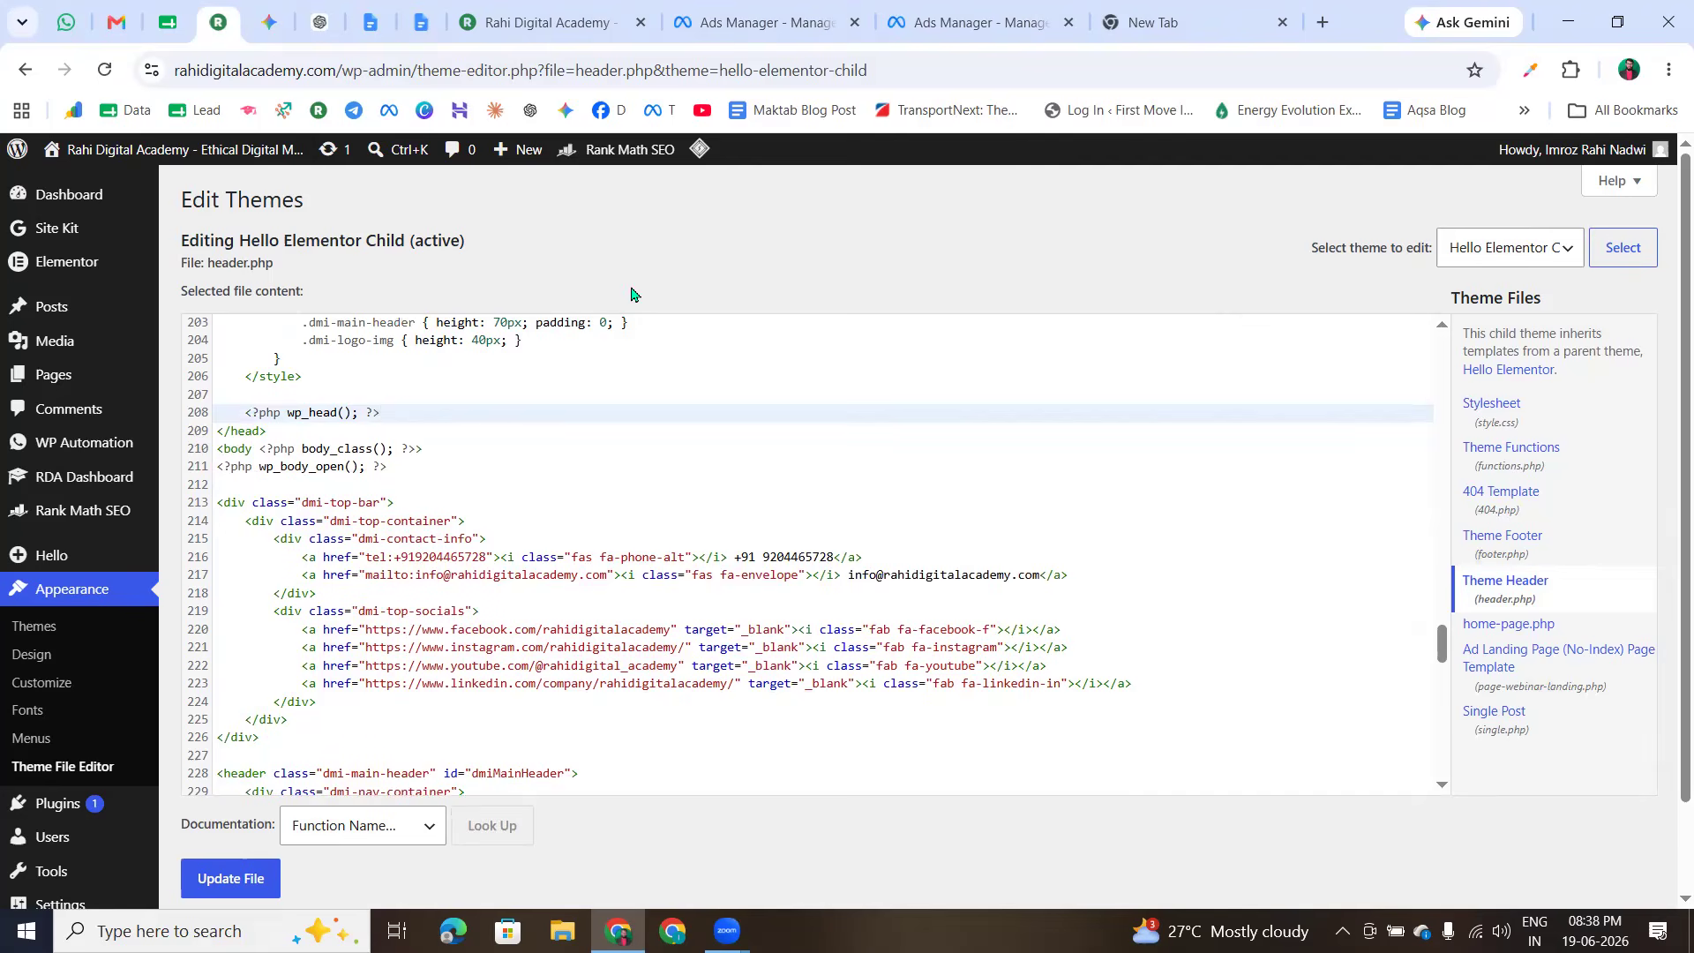
click(67, 196)
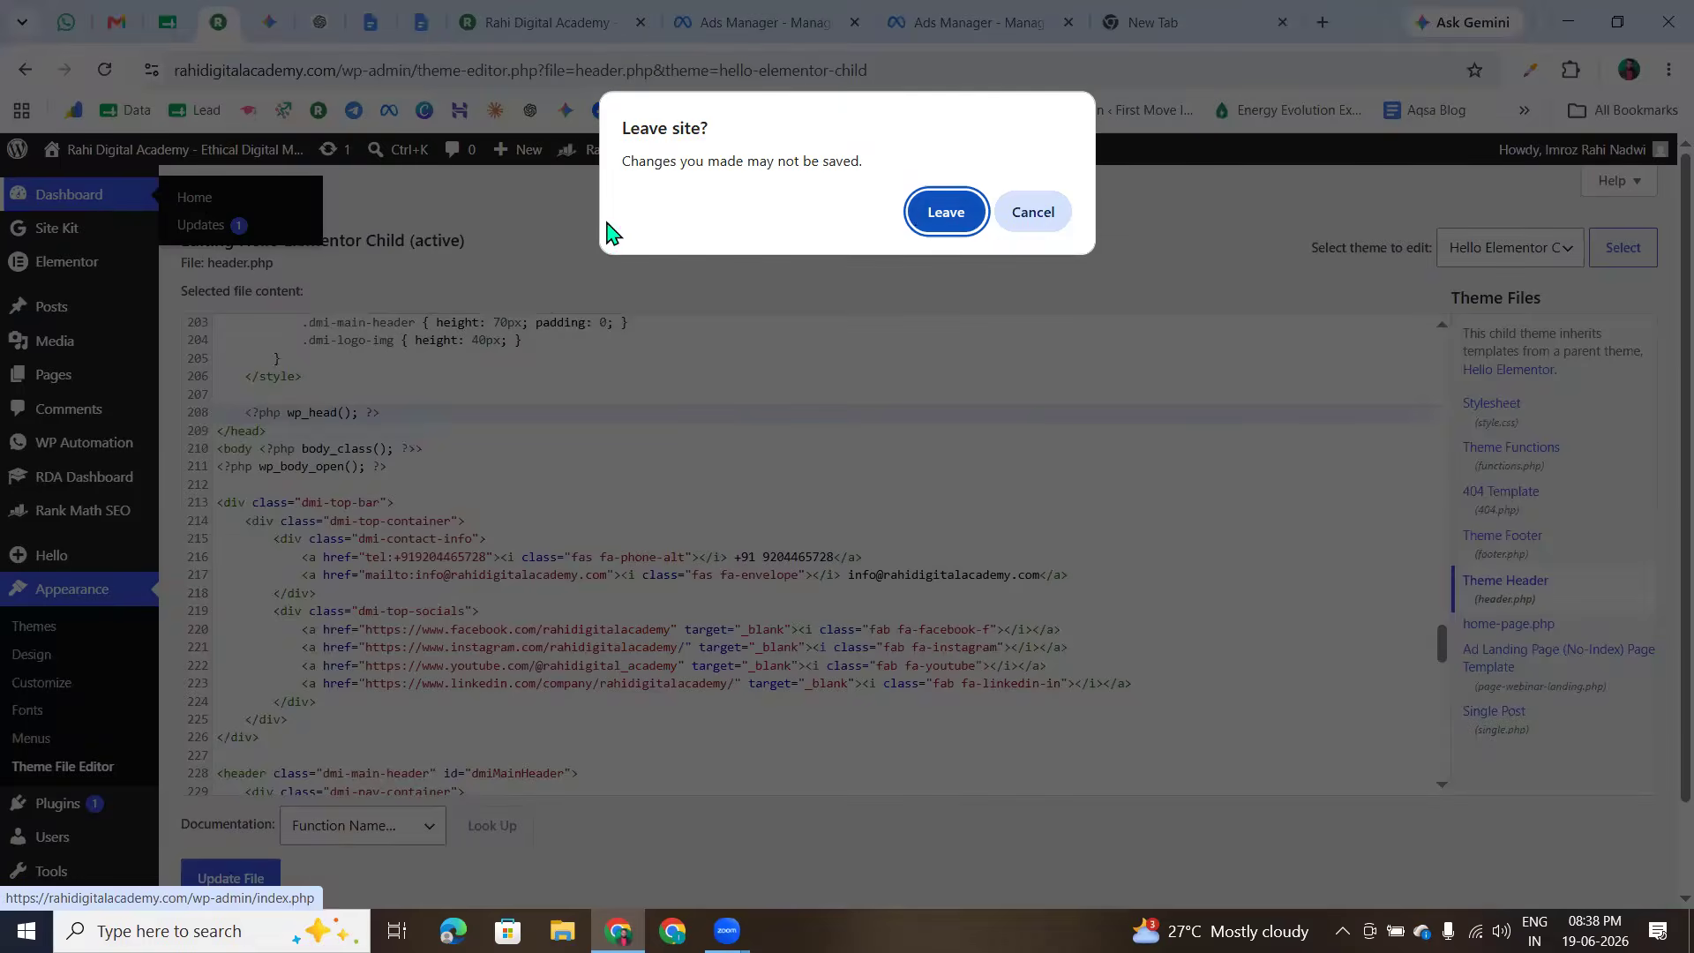
click(936, 217)
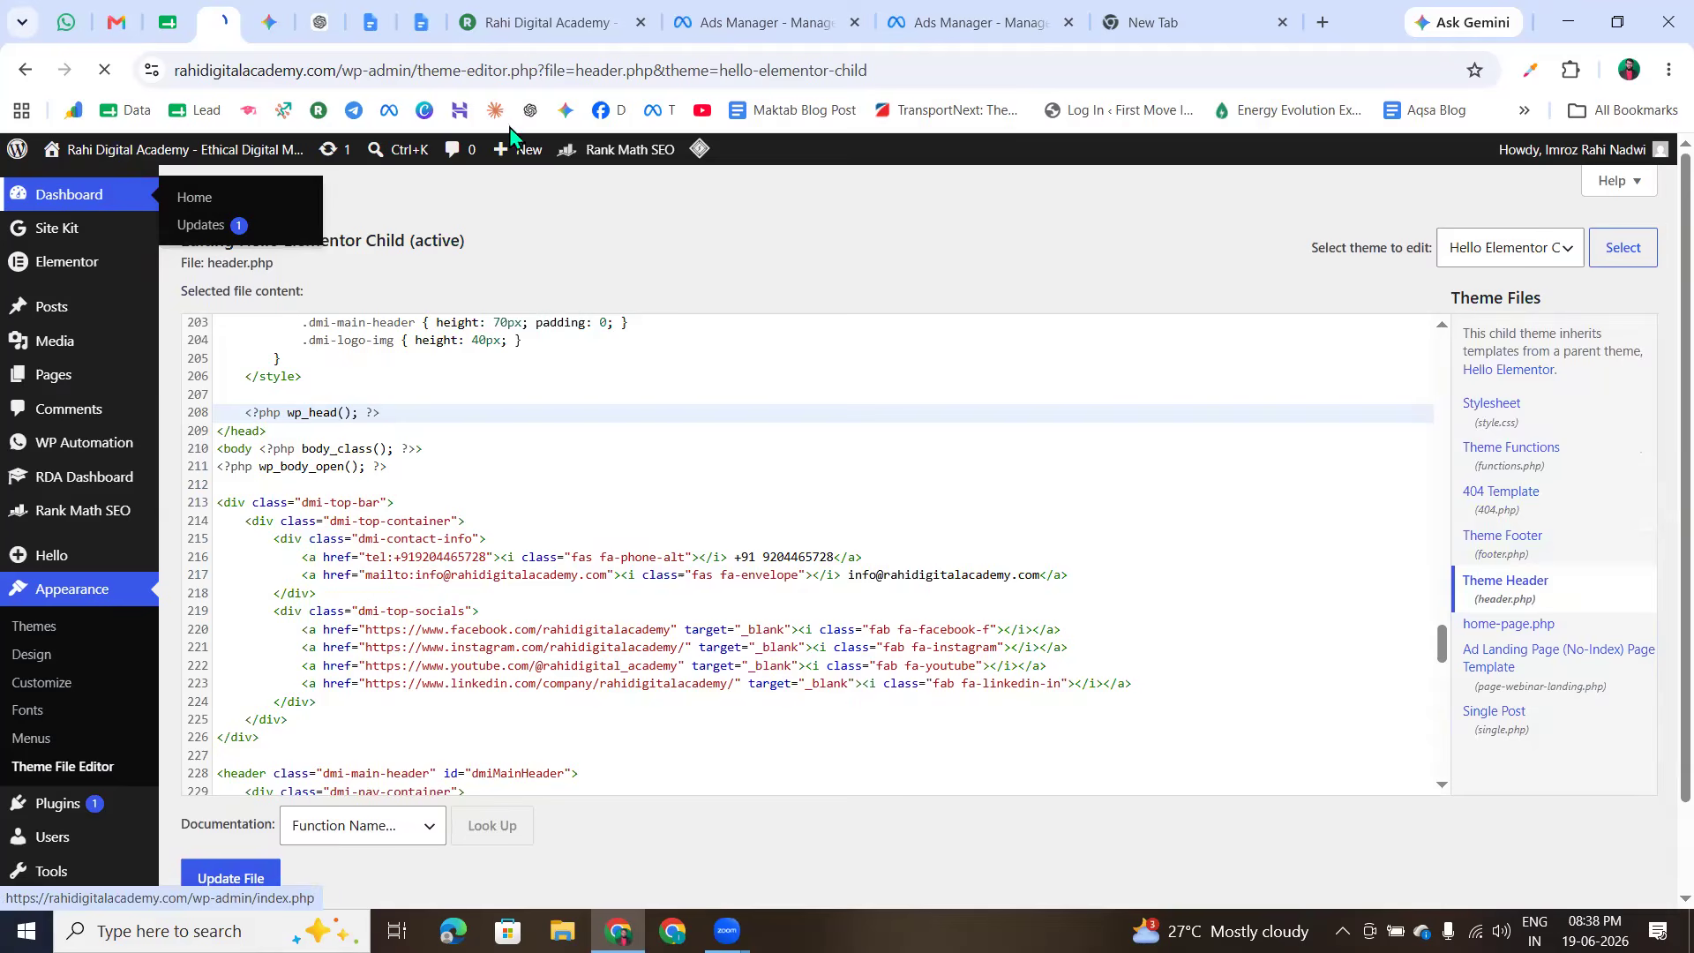
- Switch to Ads Manager and advance the Meta pixel setup from pasting the base code to Optimise setup
click(521, 13)
click(756, 22)
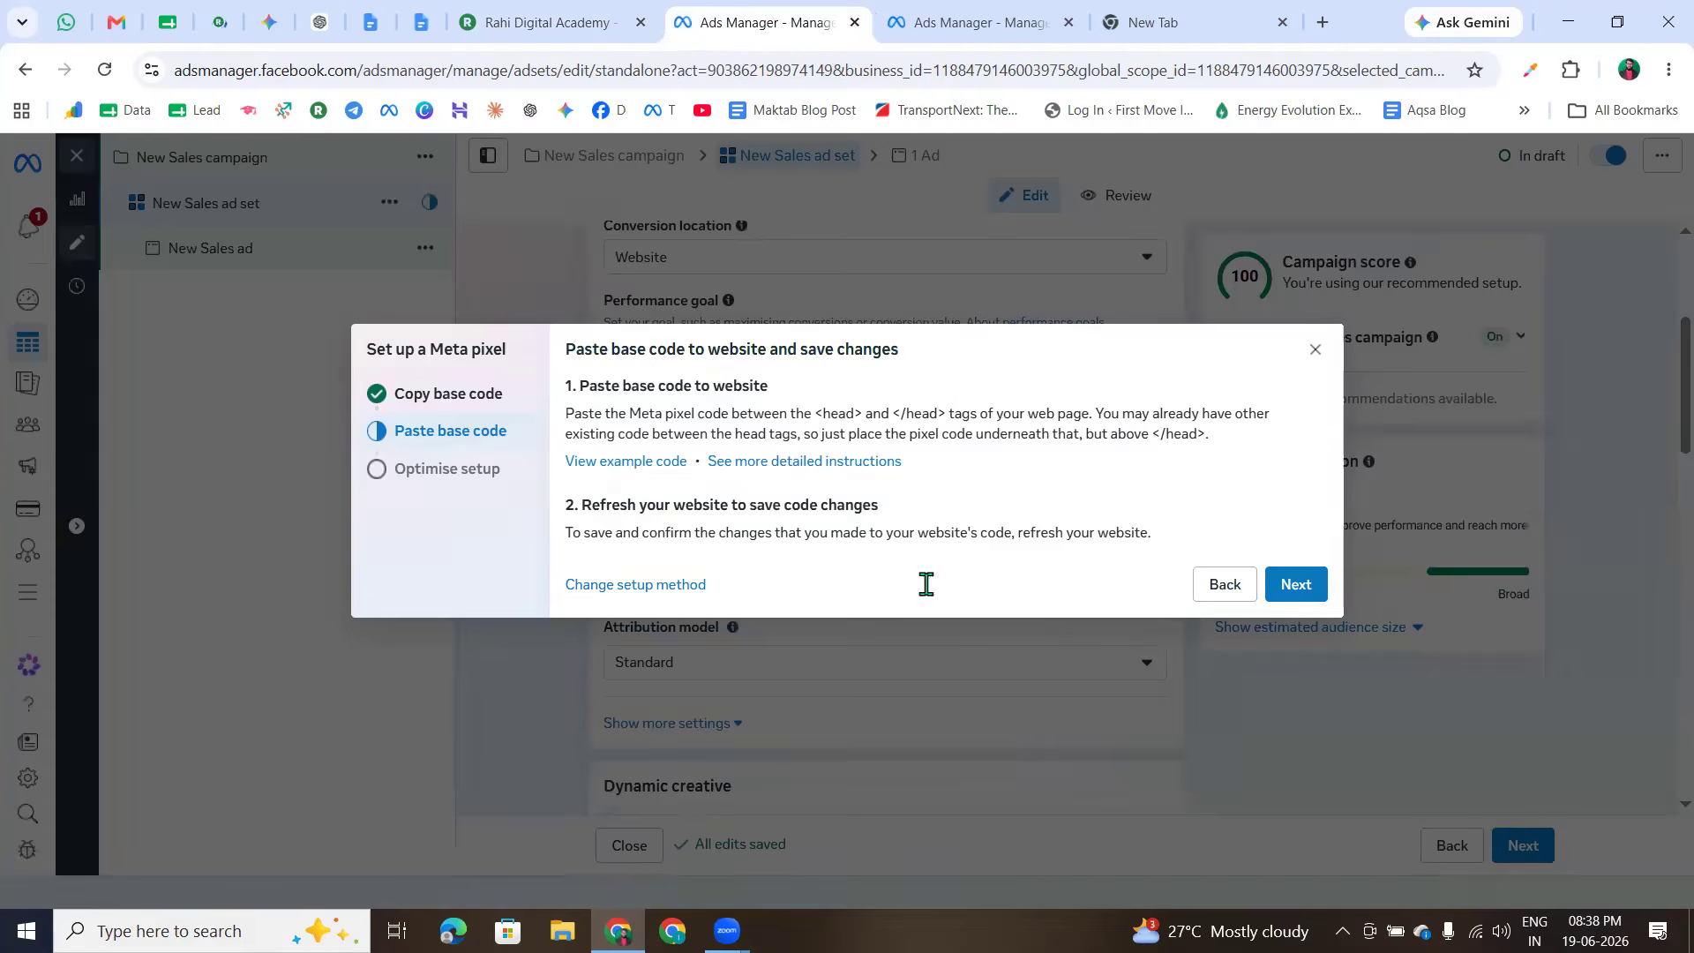
click(1297, 587)
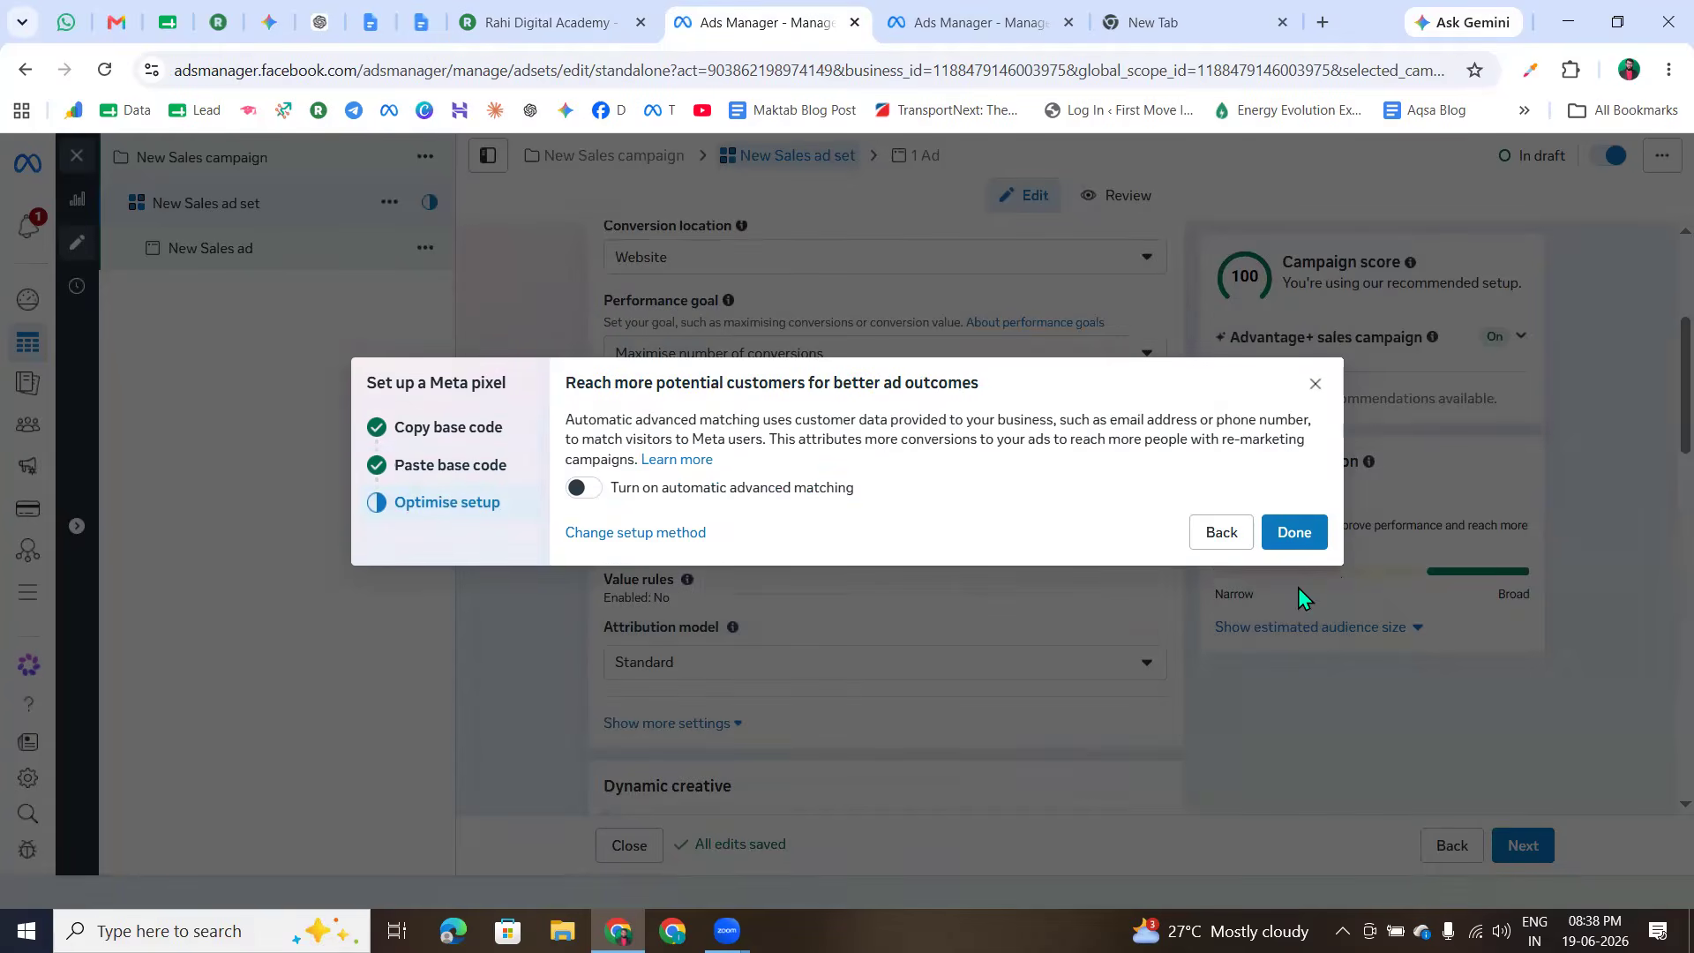
- Review the automatic advanced matching option, finish the Meta pixel setup, and highlight the closing message
drag(404, 510, 499, 518)
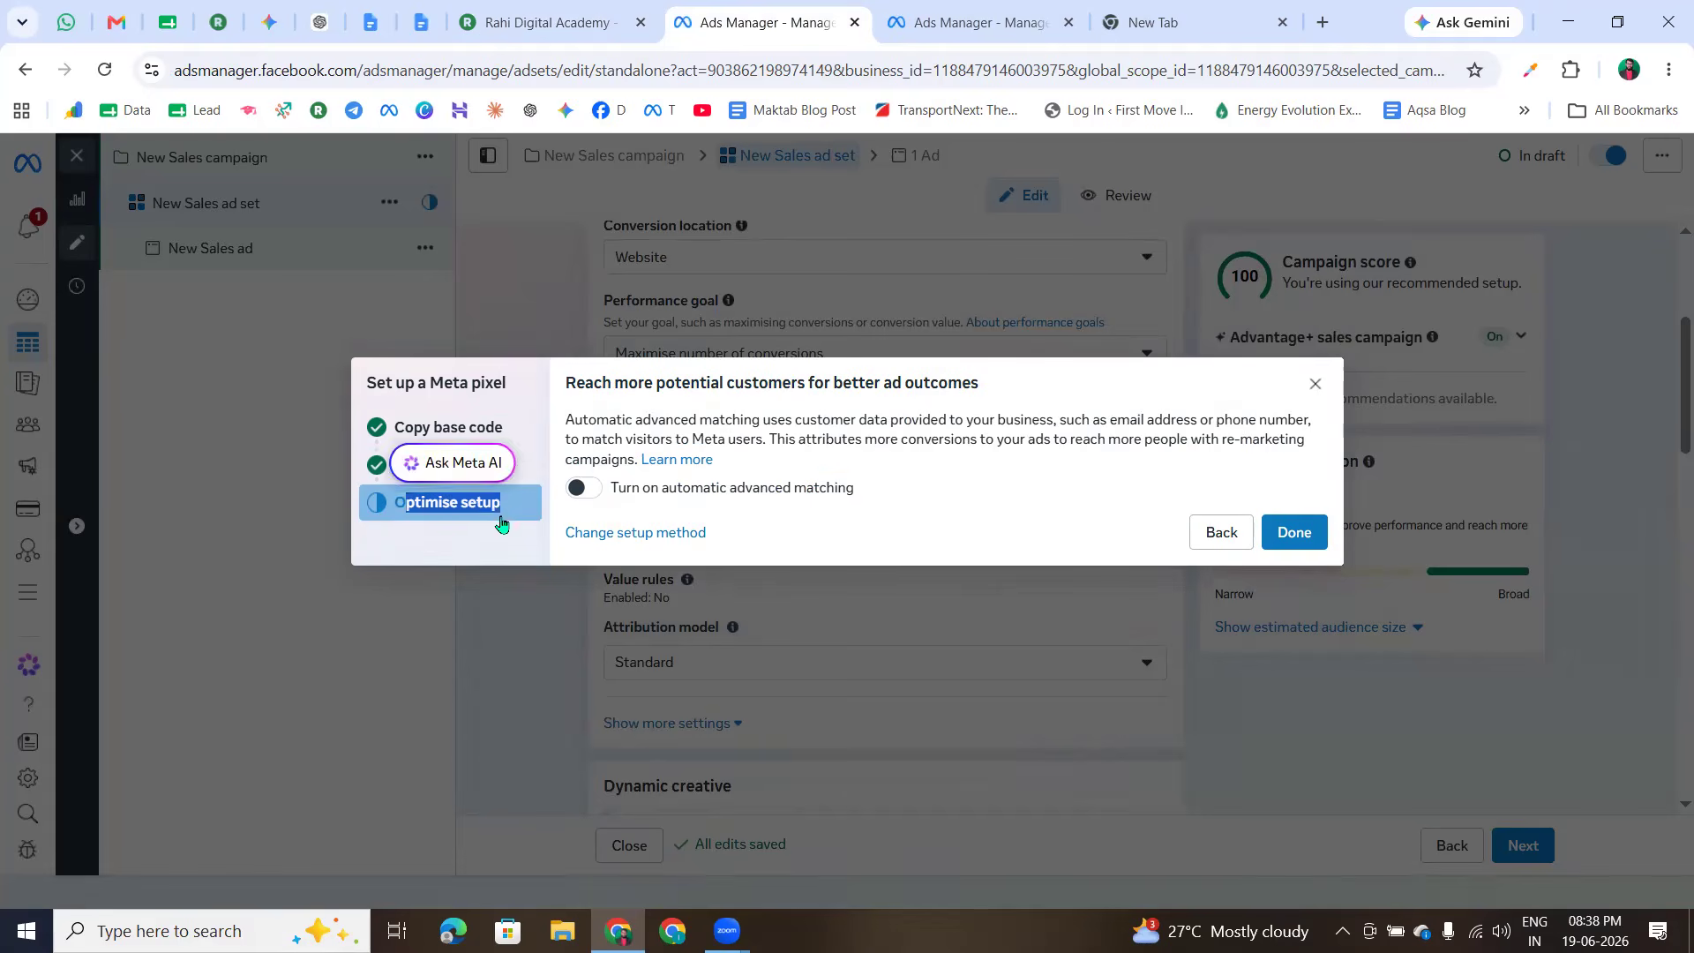
drag(618, 488, 940, 510)
click(892, 530)
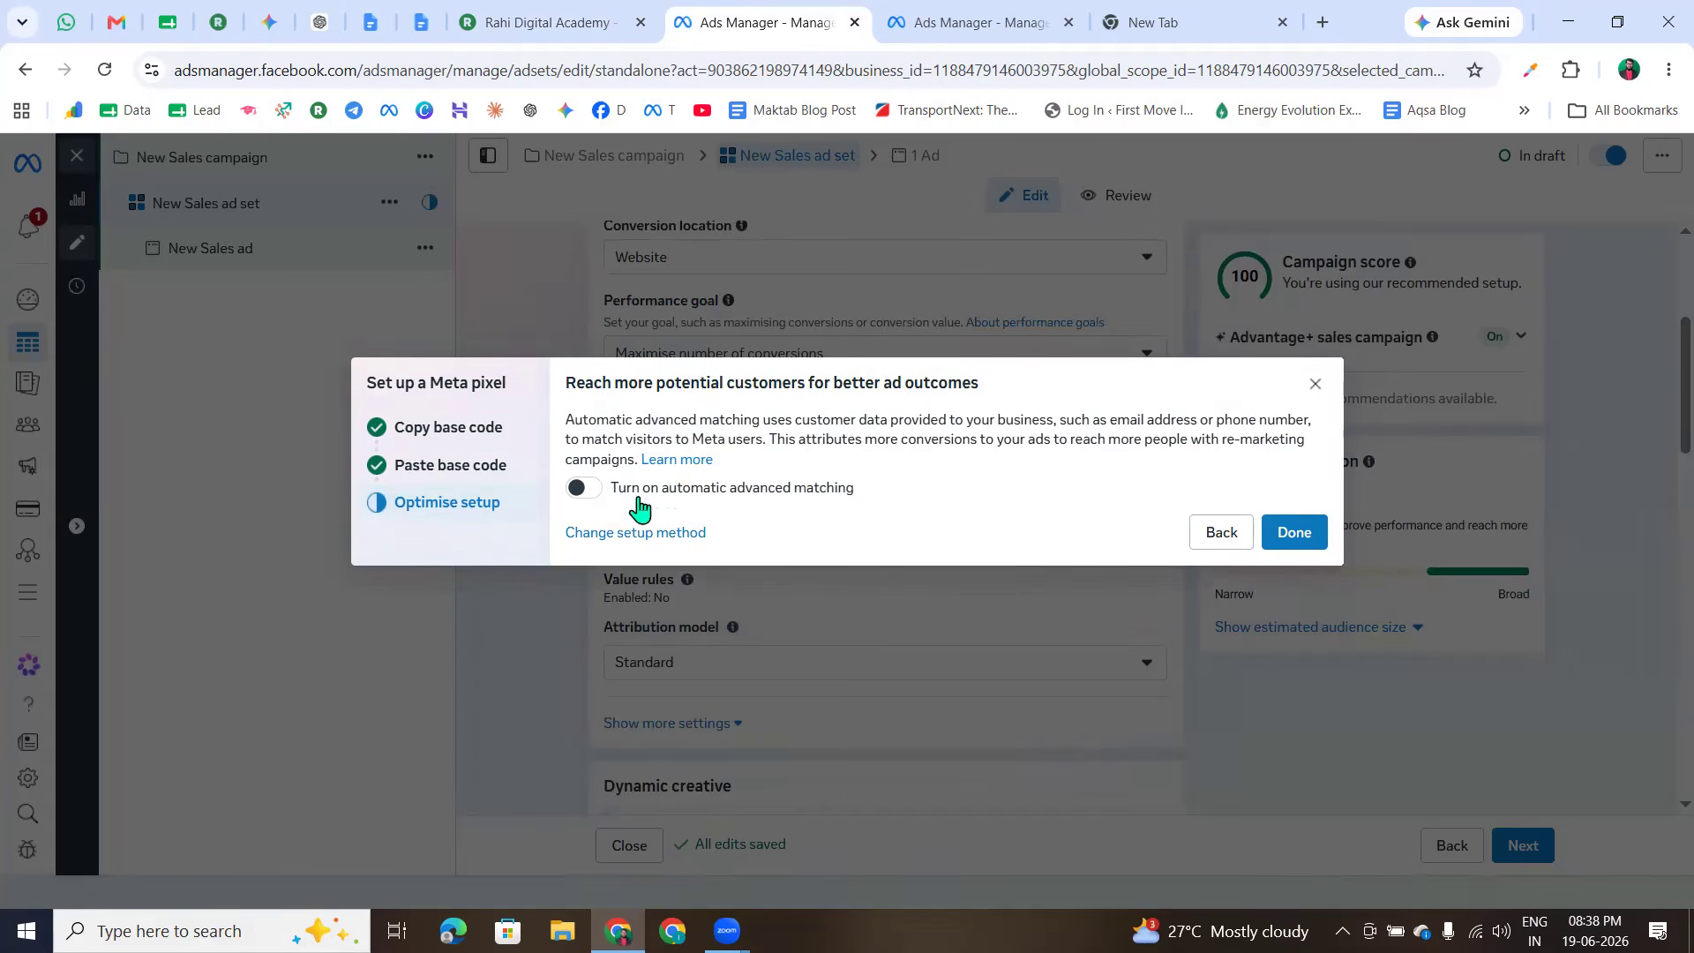
click(1291, 534)
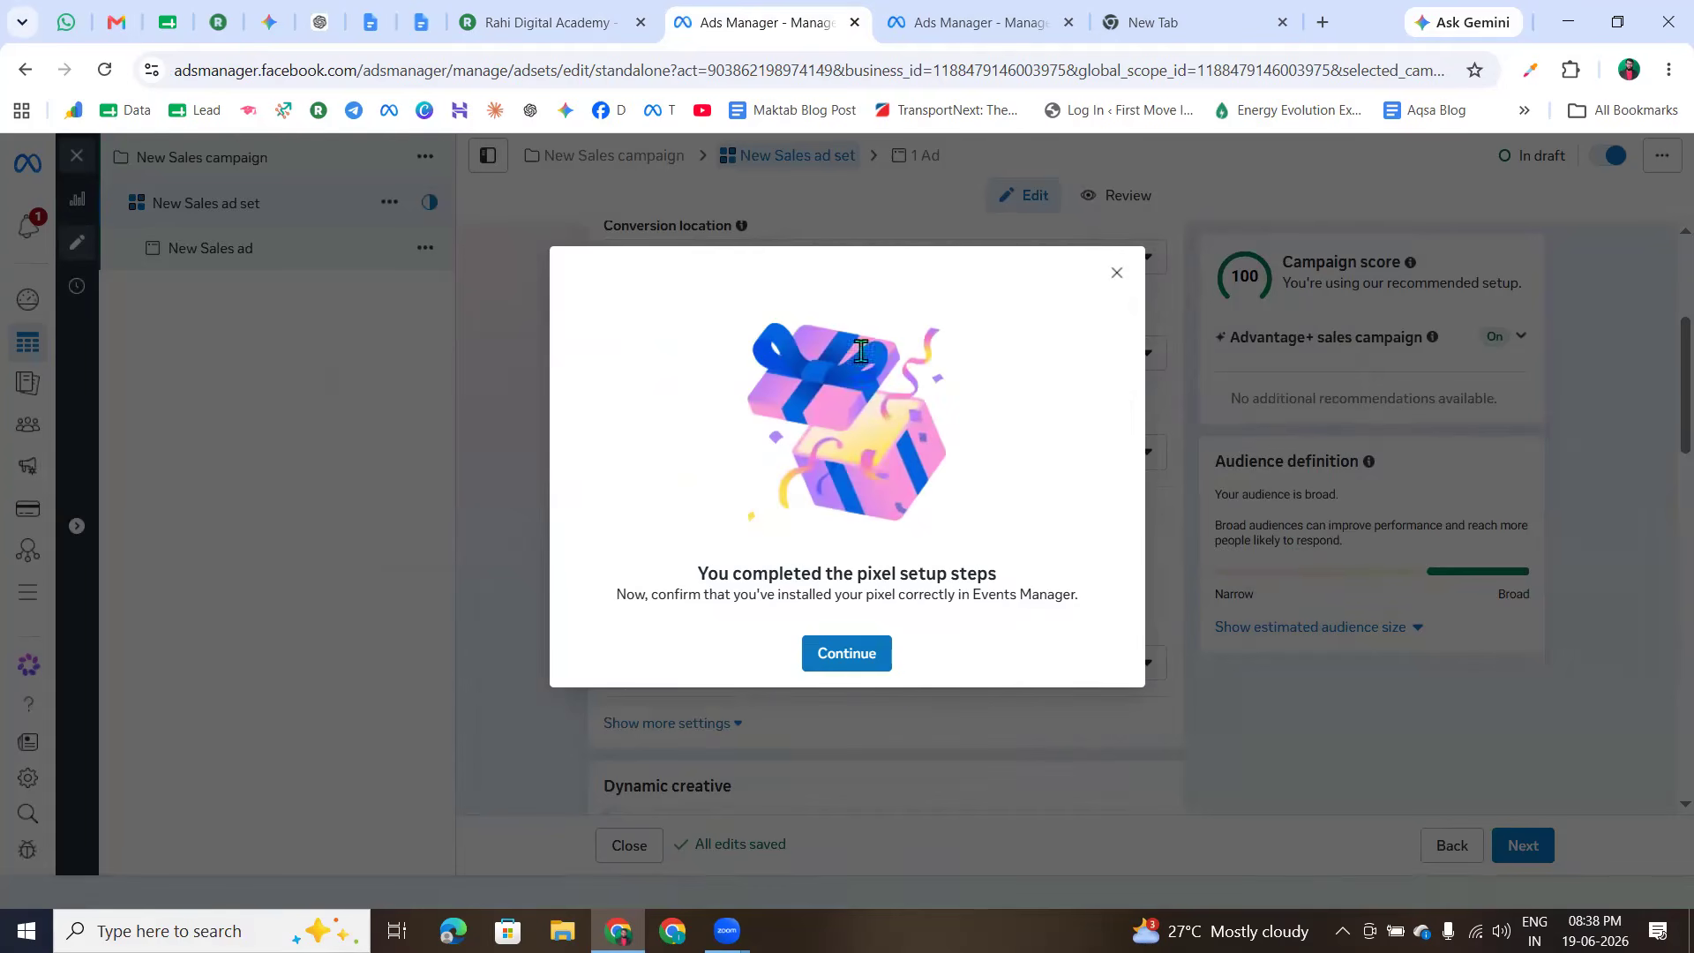
drag(697, 574, 1027, 598)
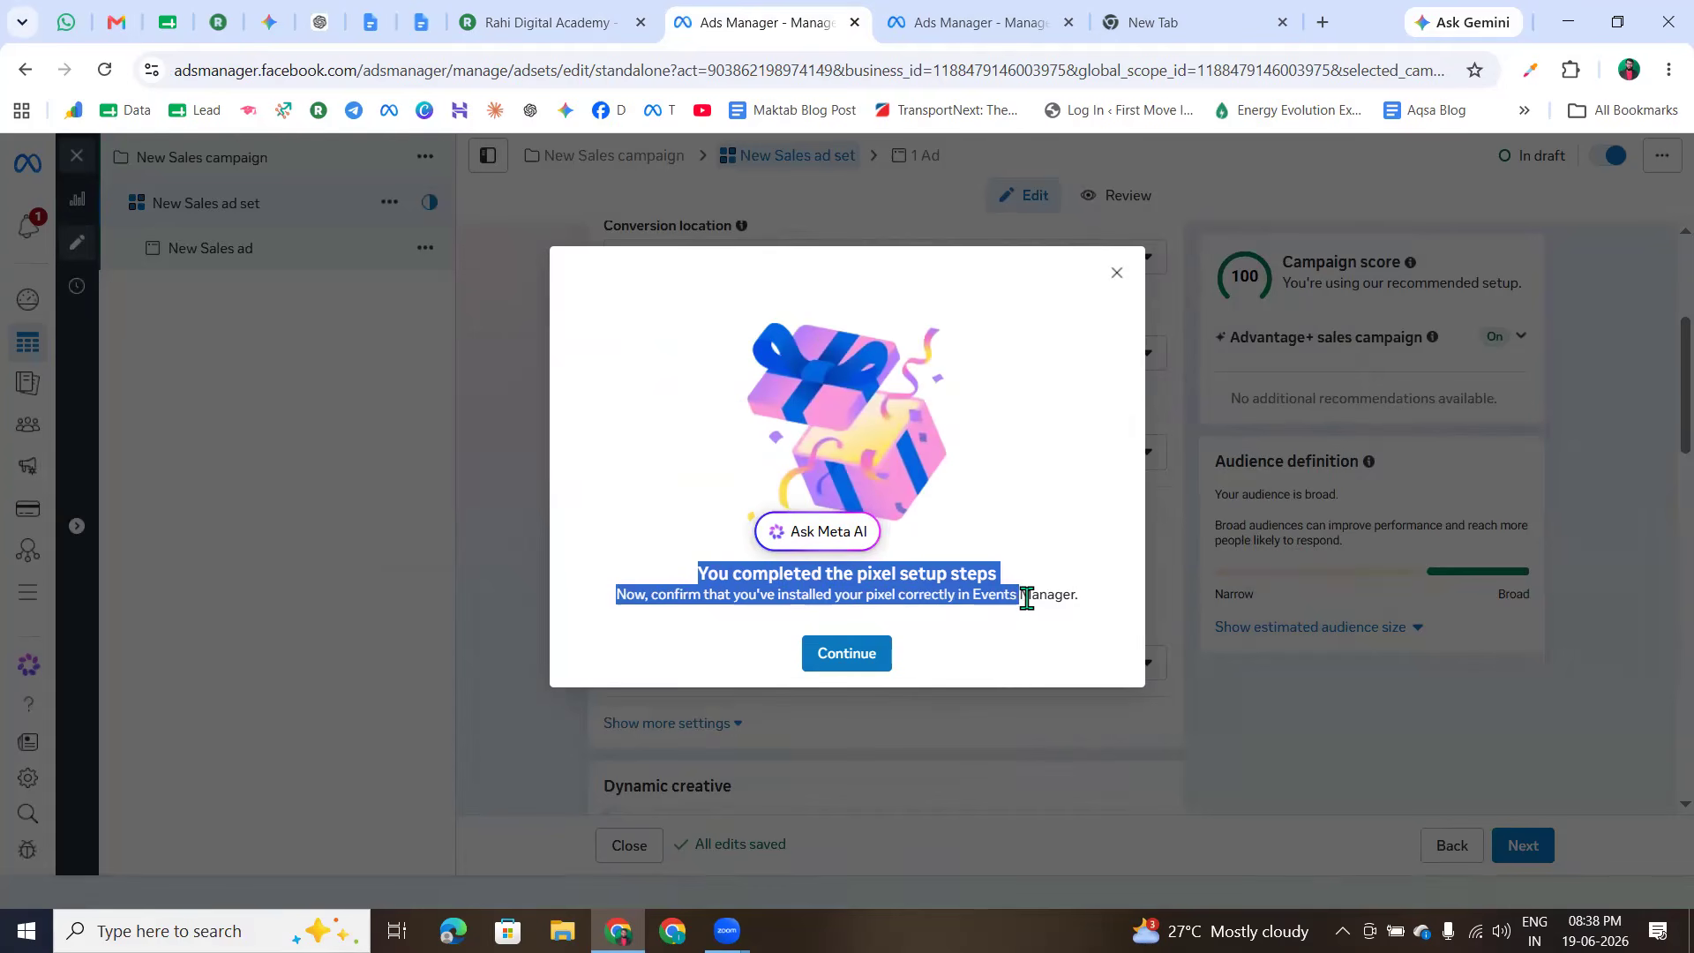
- Continue past the pixel setup completion message and expand the other ways to set up the Conversions API
double_click(1026, 599)
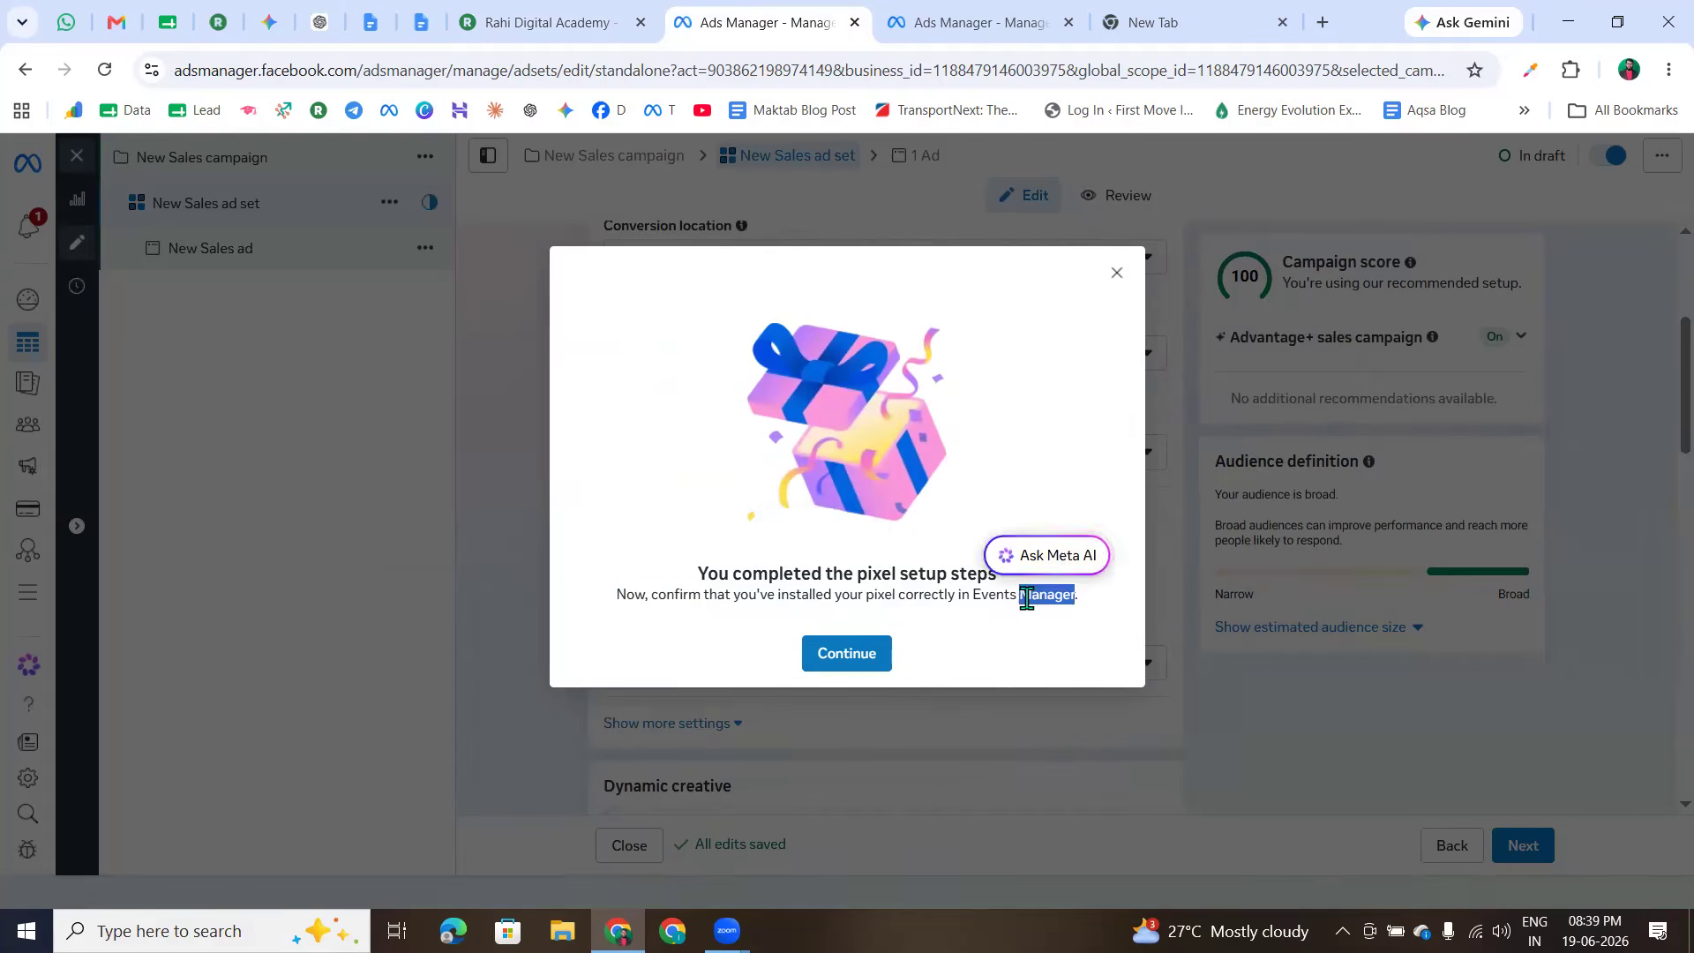
click(892, 579)
click(852, 657)
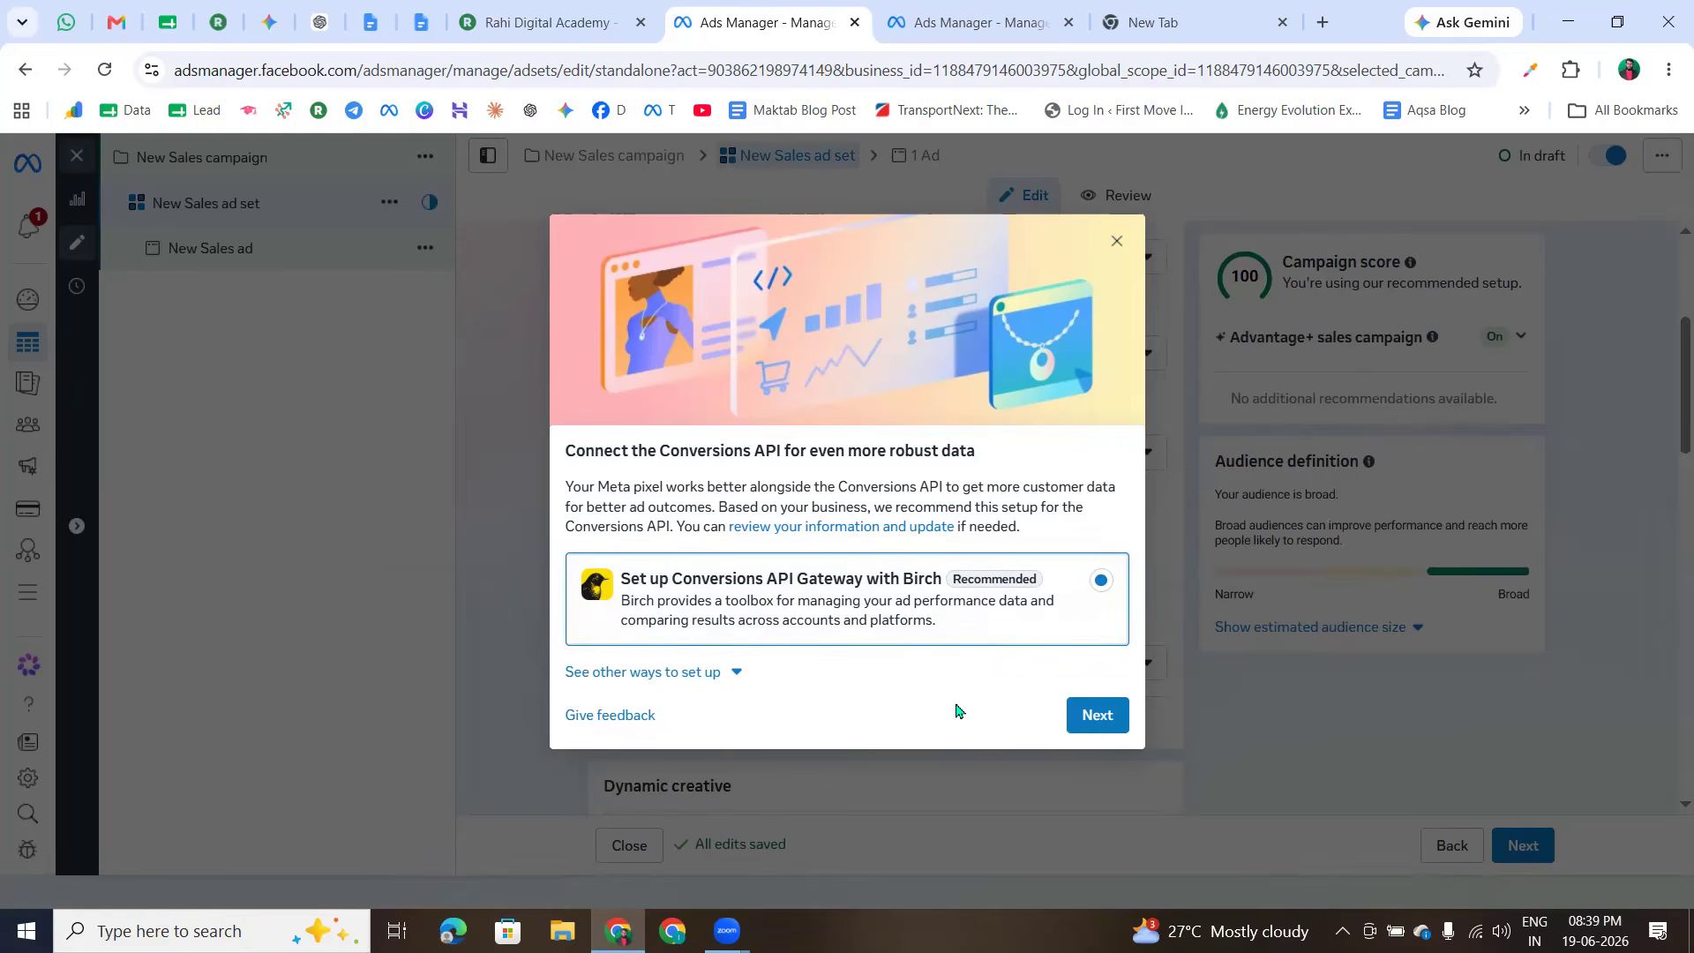
click(722, 673)
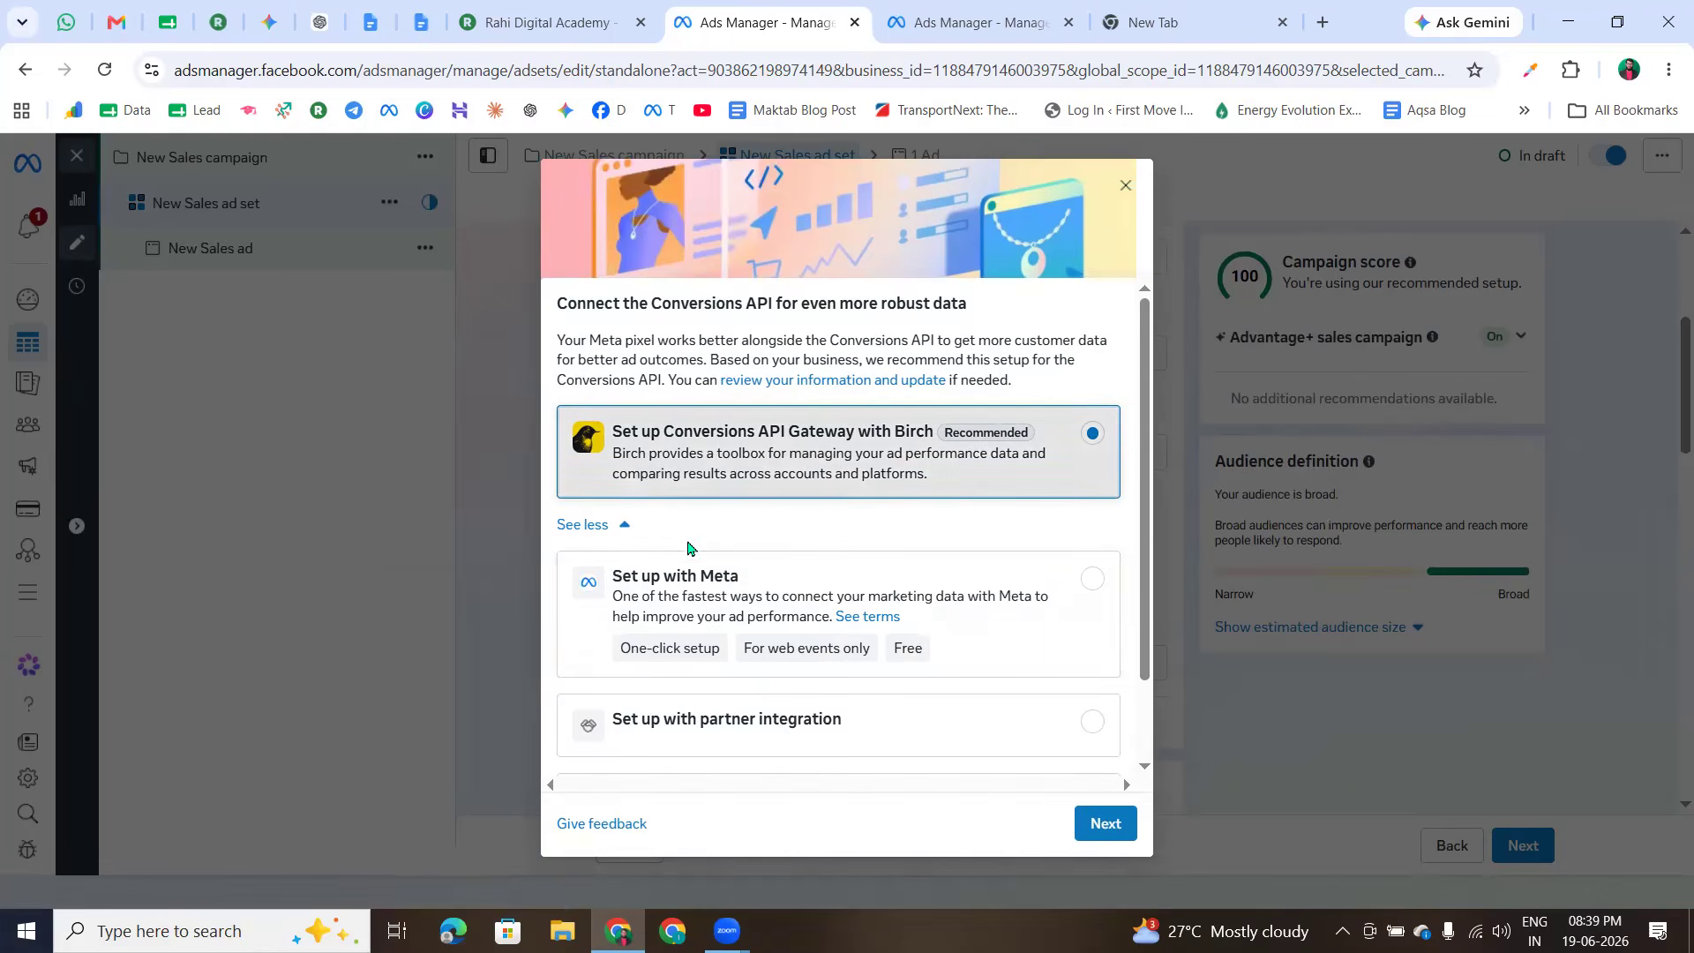
scroll(688, 548, down, 1)
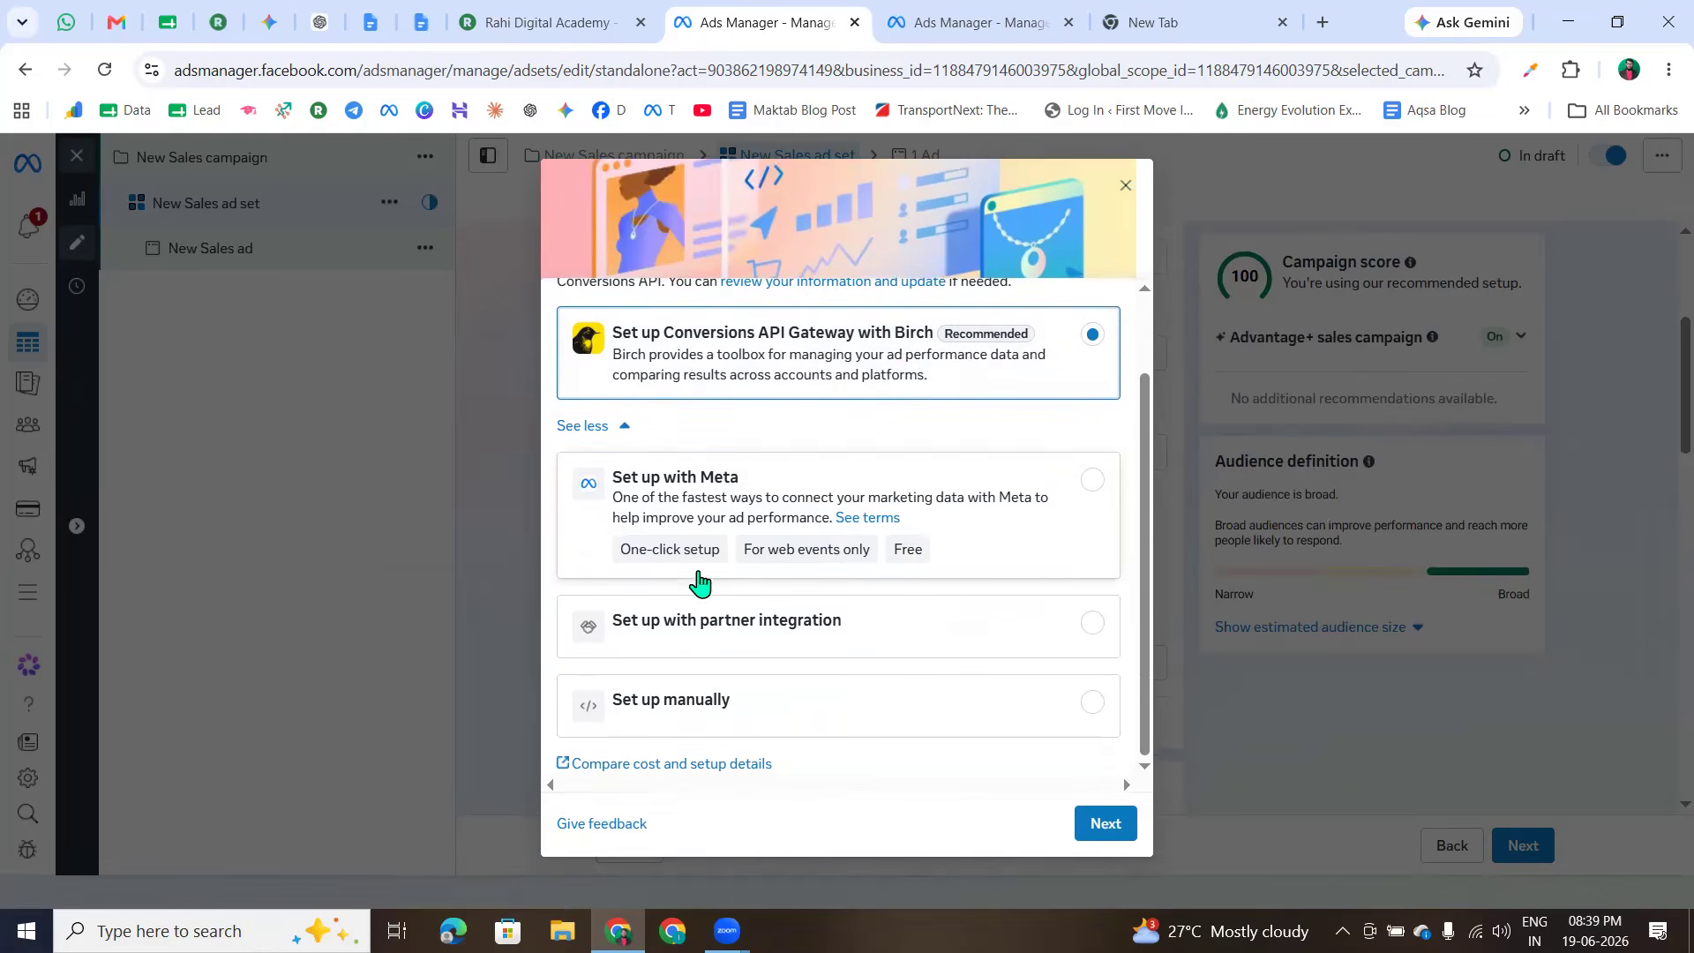
click(622, 435)
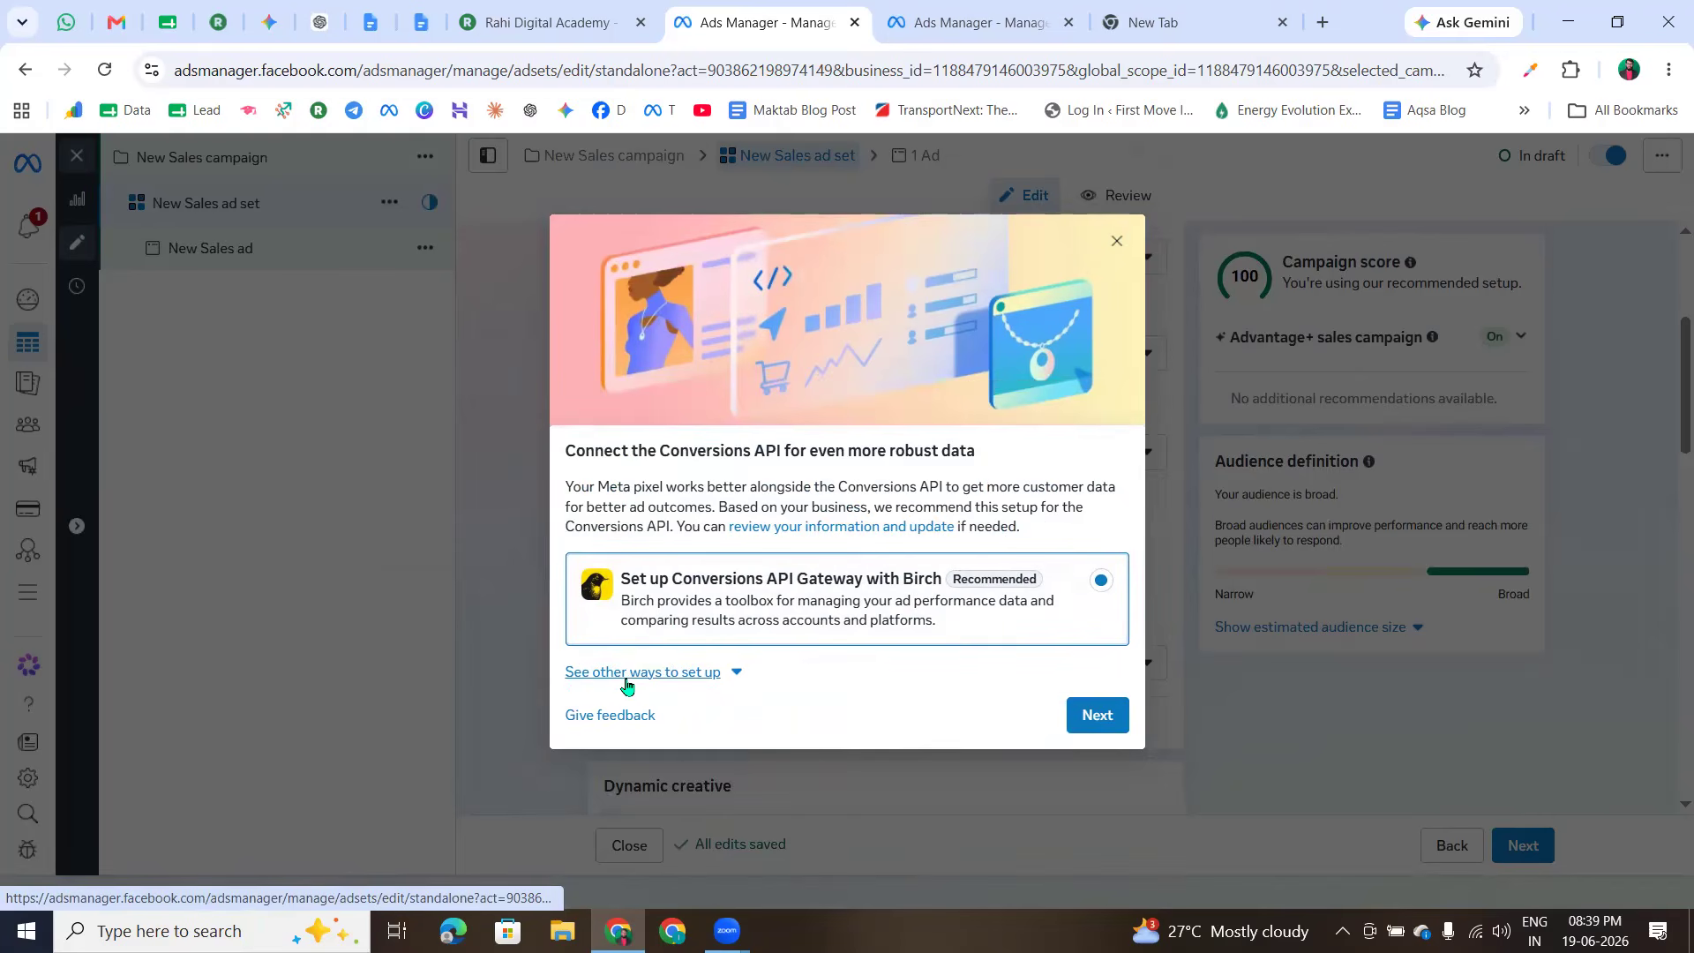
click(716, 676)
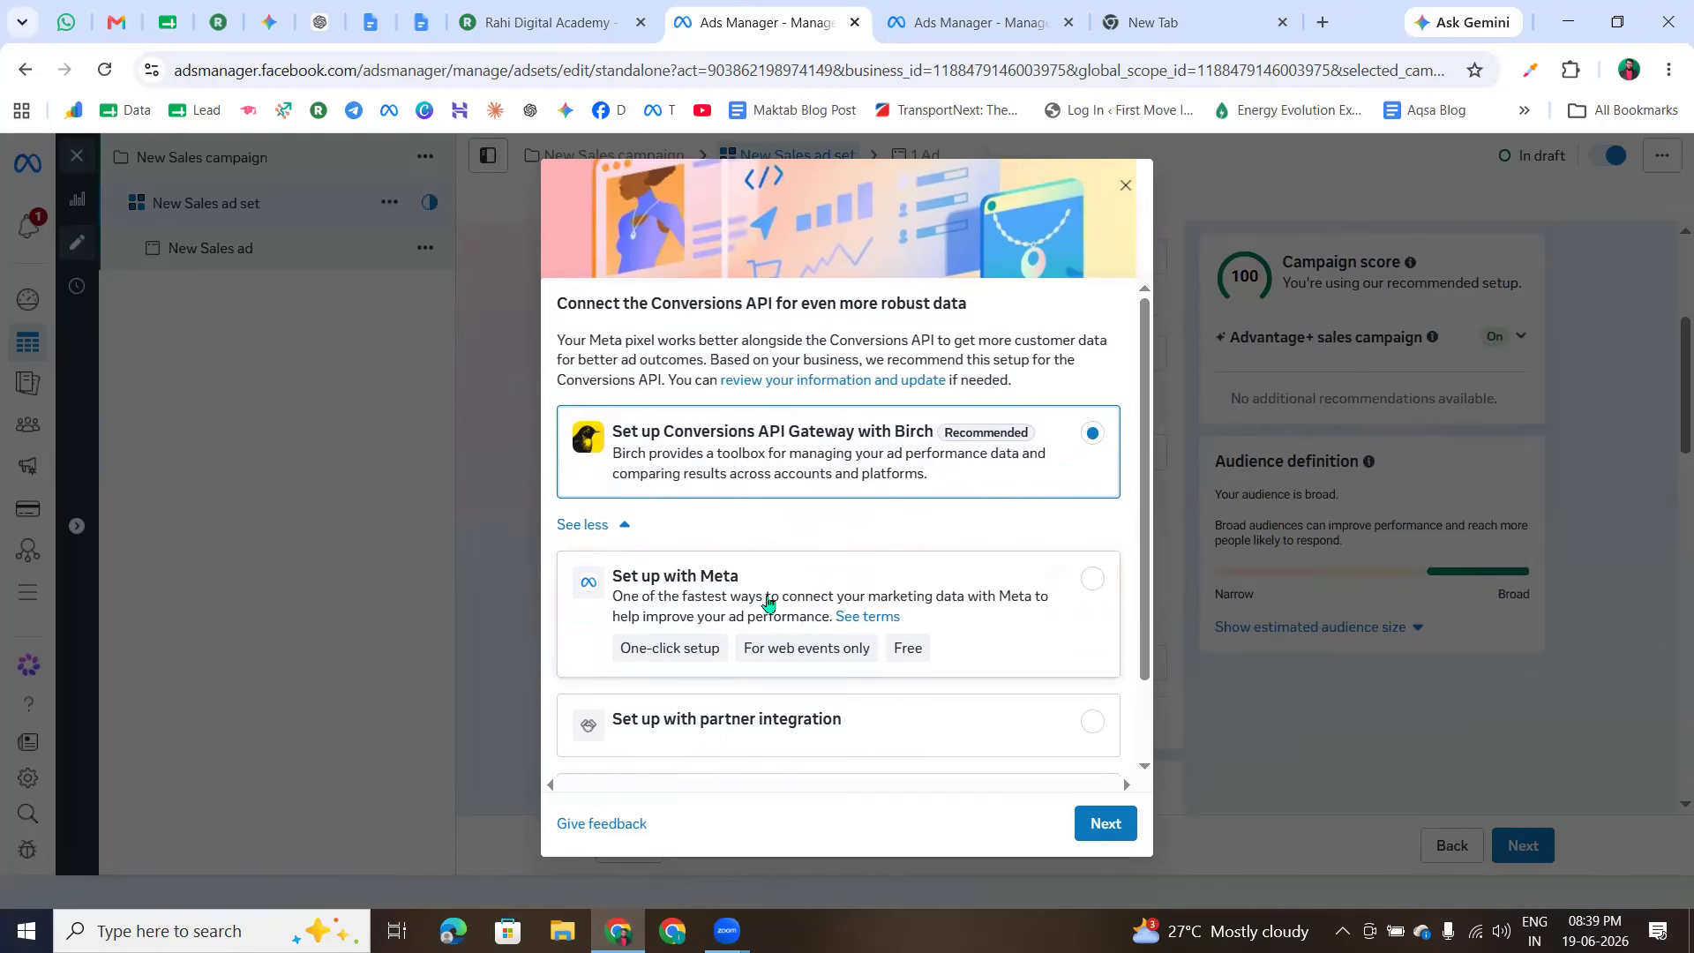
scroll(766, 602, down, 1)
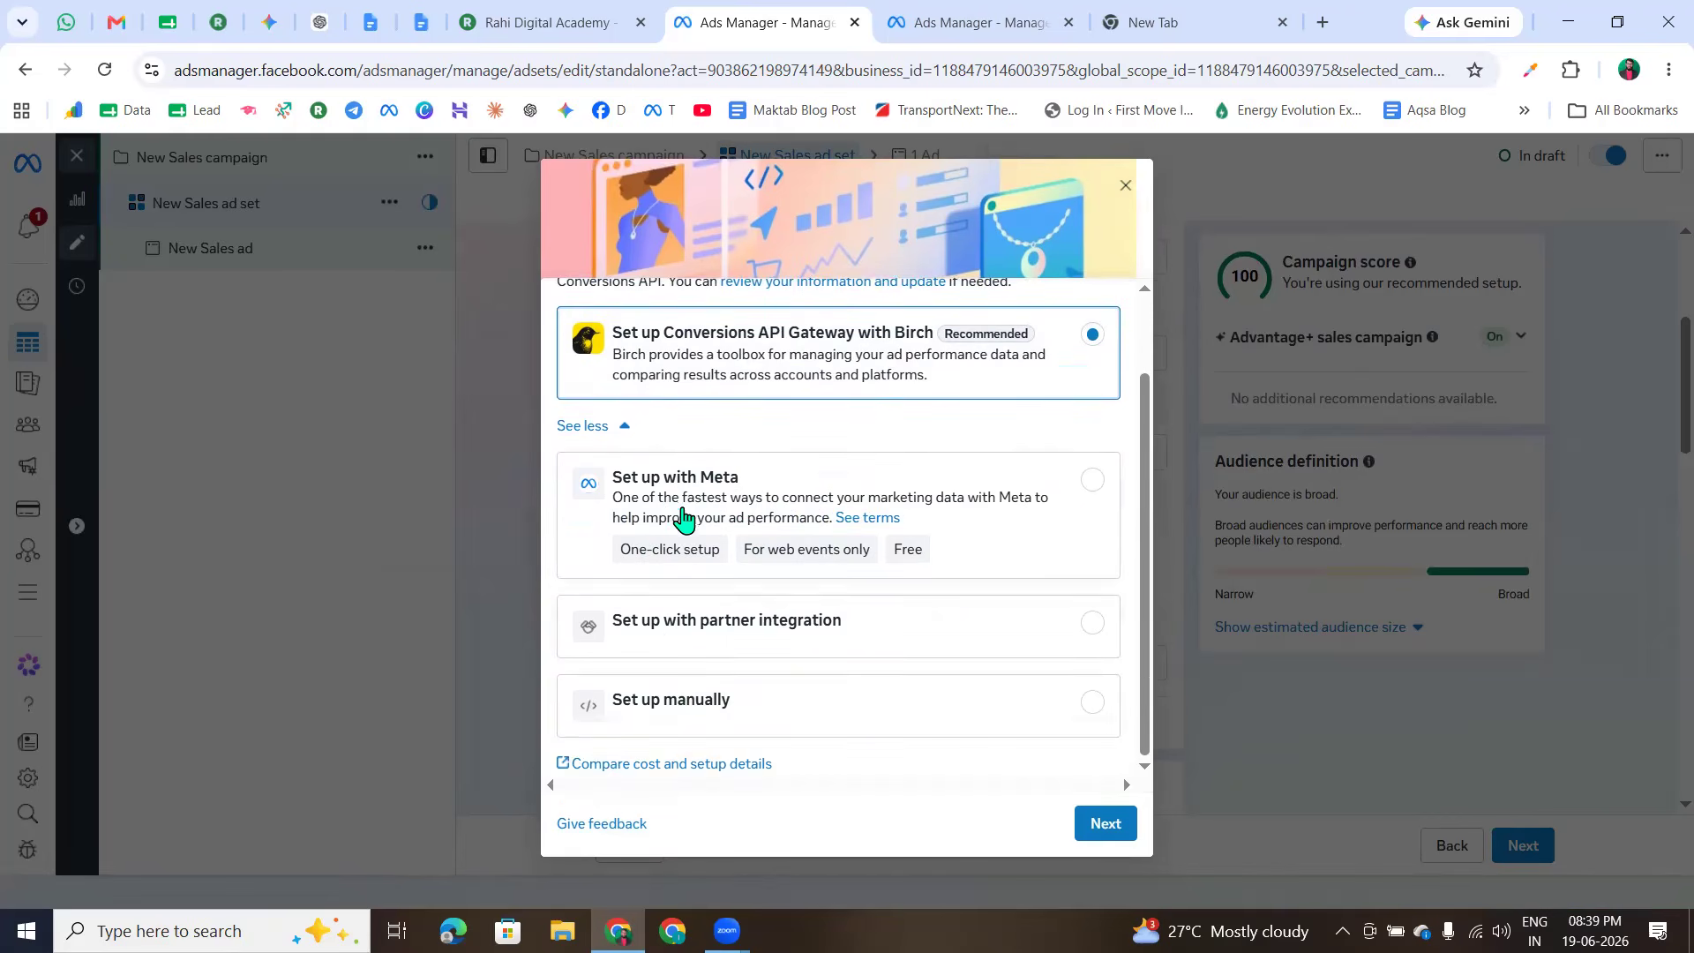
- Review the Meta and partner integration options, choose Set up manually for the Conversions API, and continue
click(769, 484)
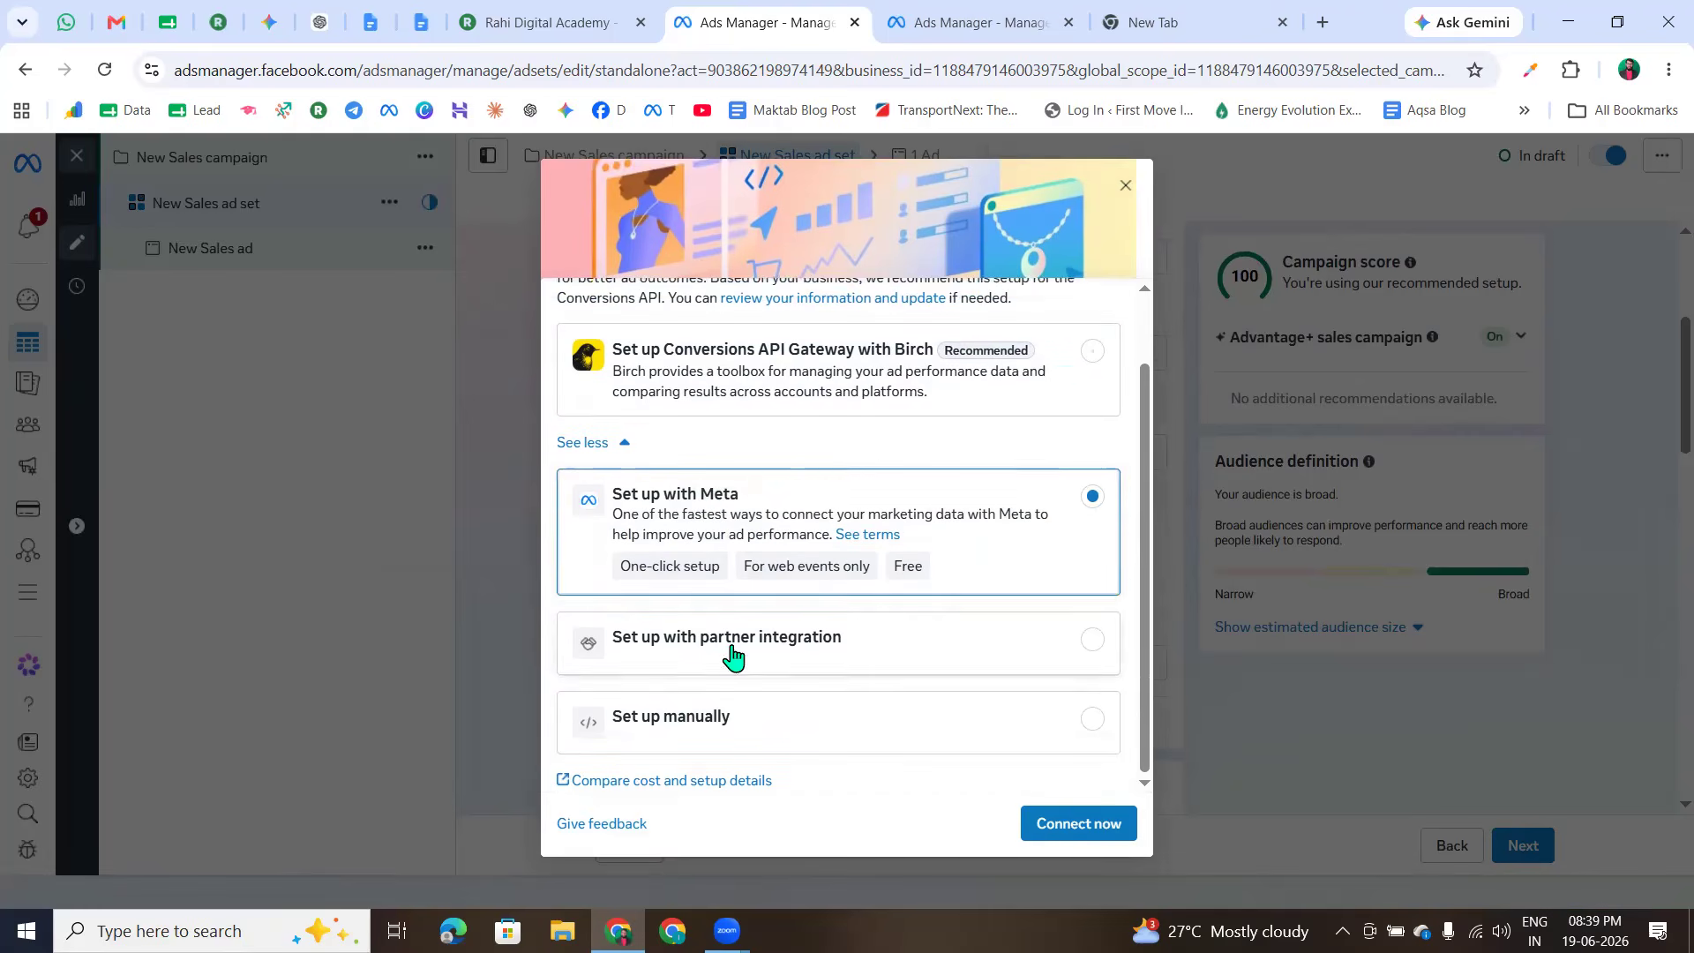
click(775, 664)
scroll(892, 668, down, 1)
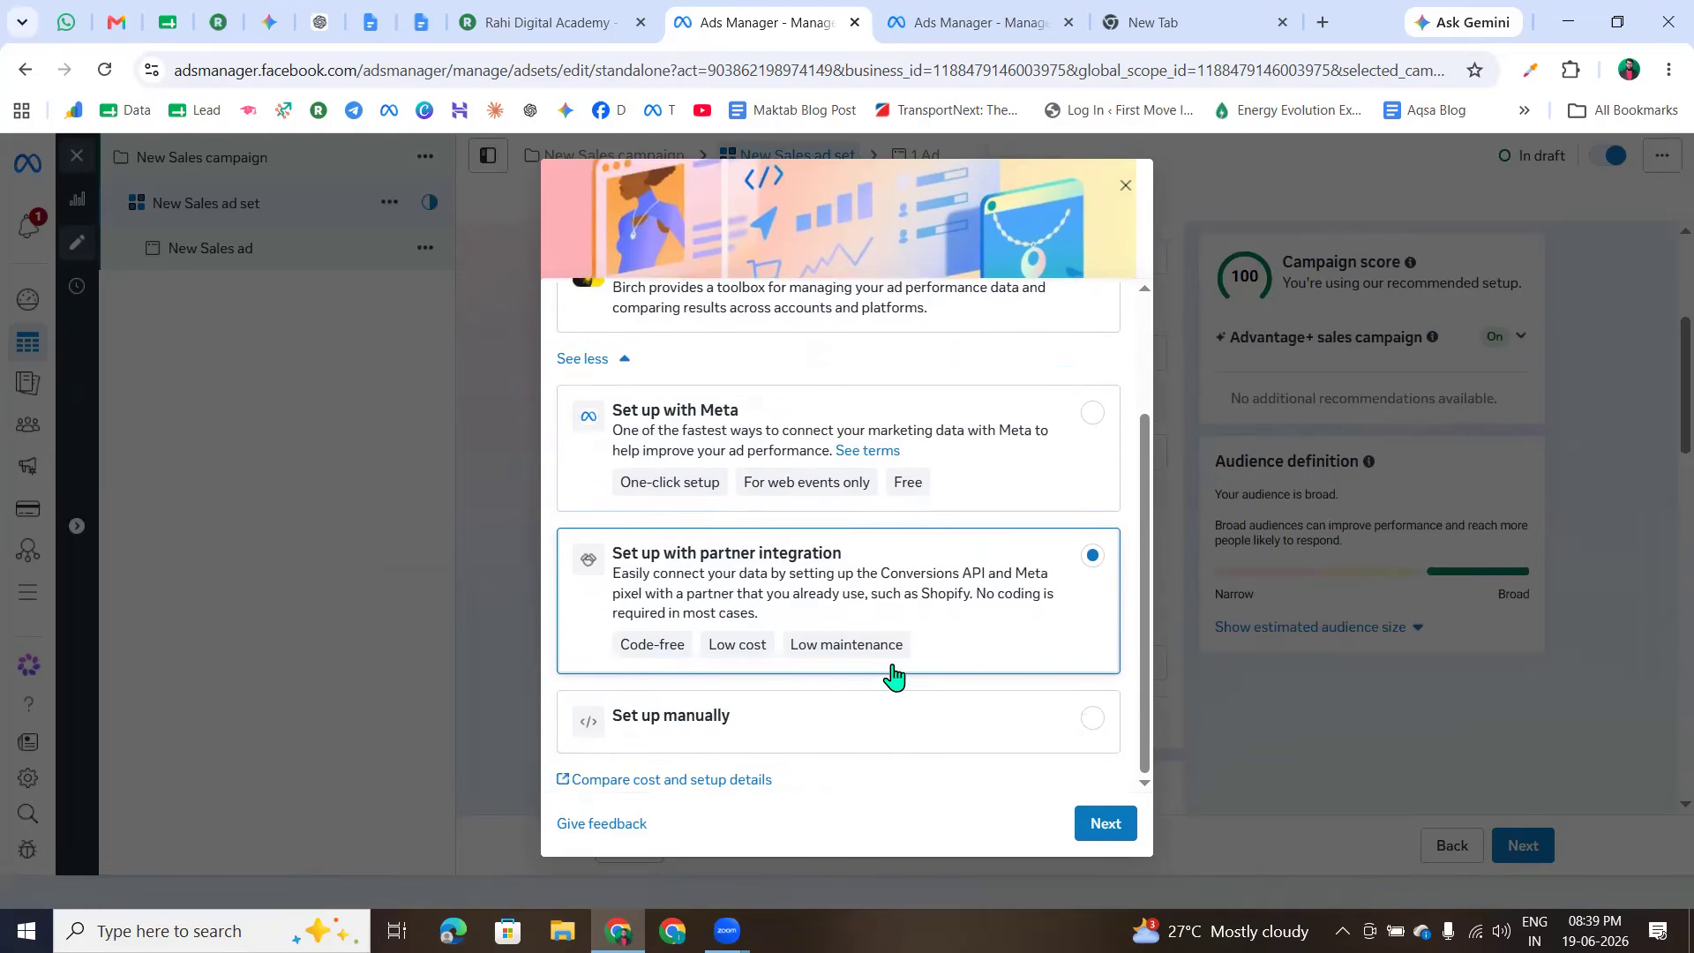
click(691, 729)
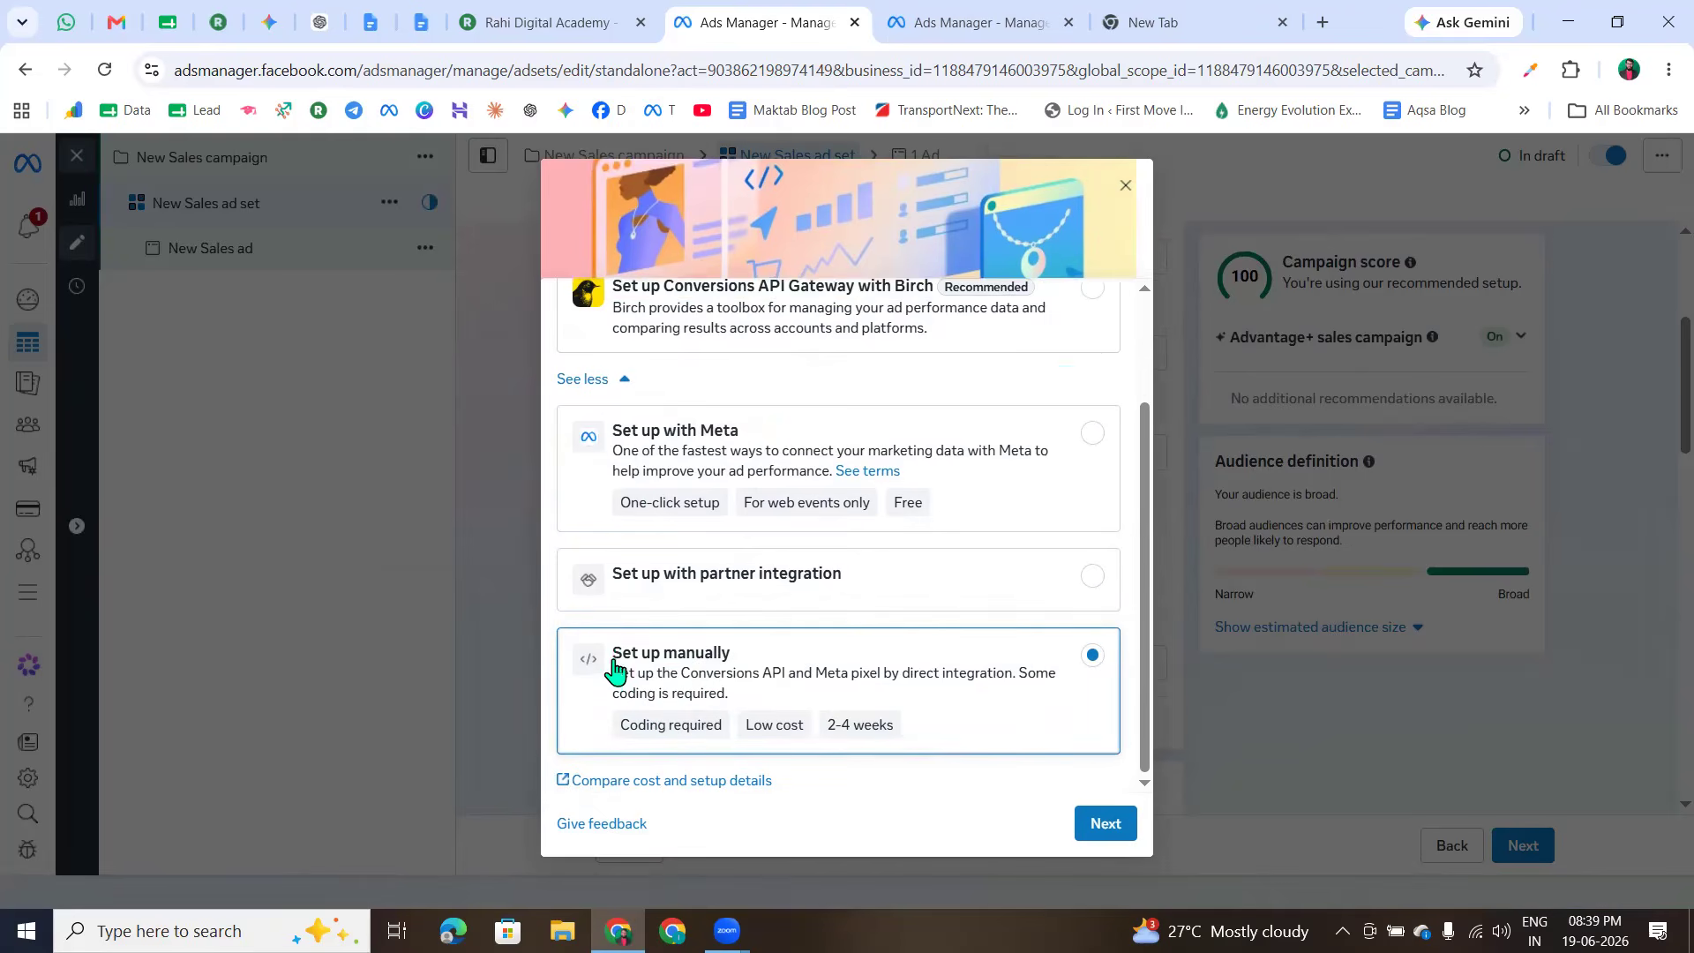
click(1113, 824)
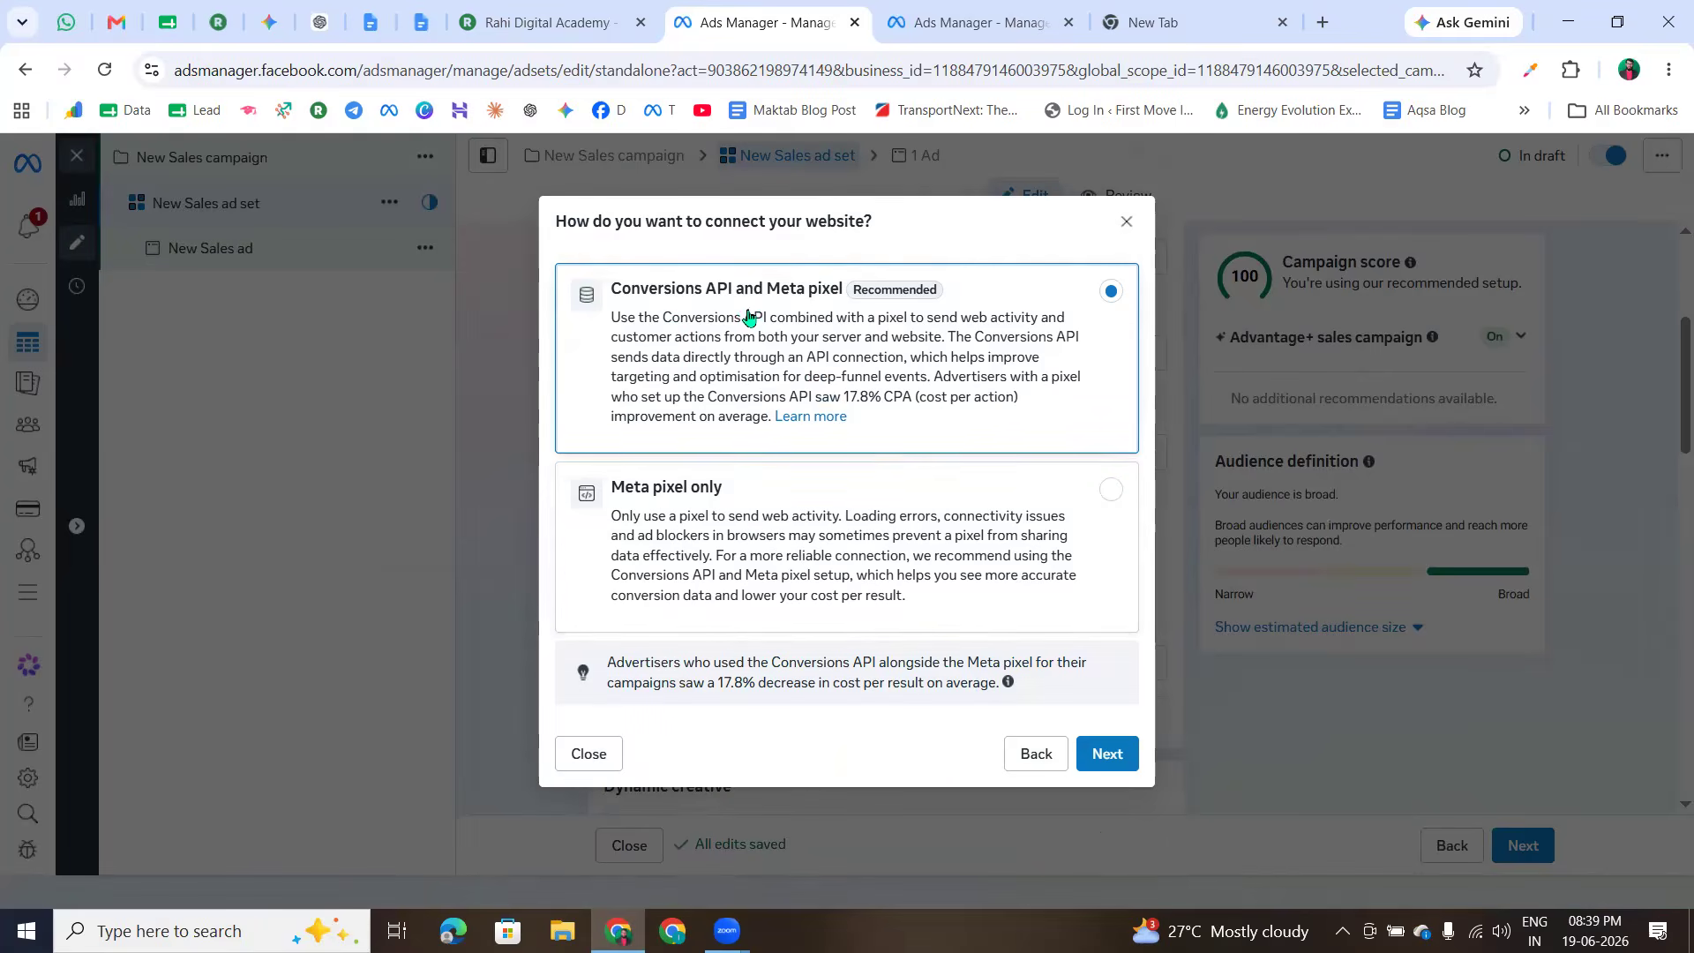
- Compare the two website connection options using temporary red markings and continue with Conversions API and Meta pixel
click(770, 522)
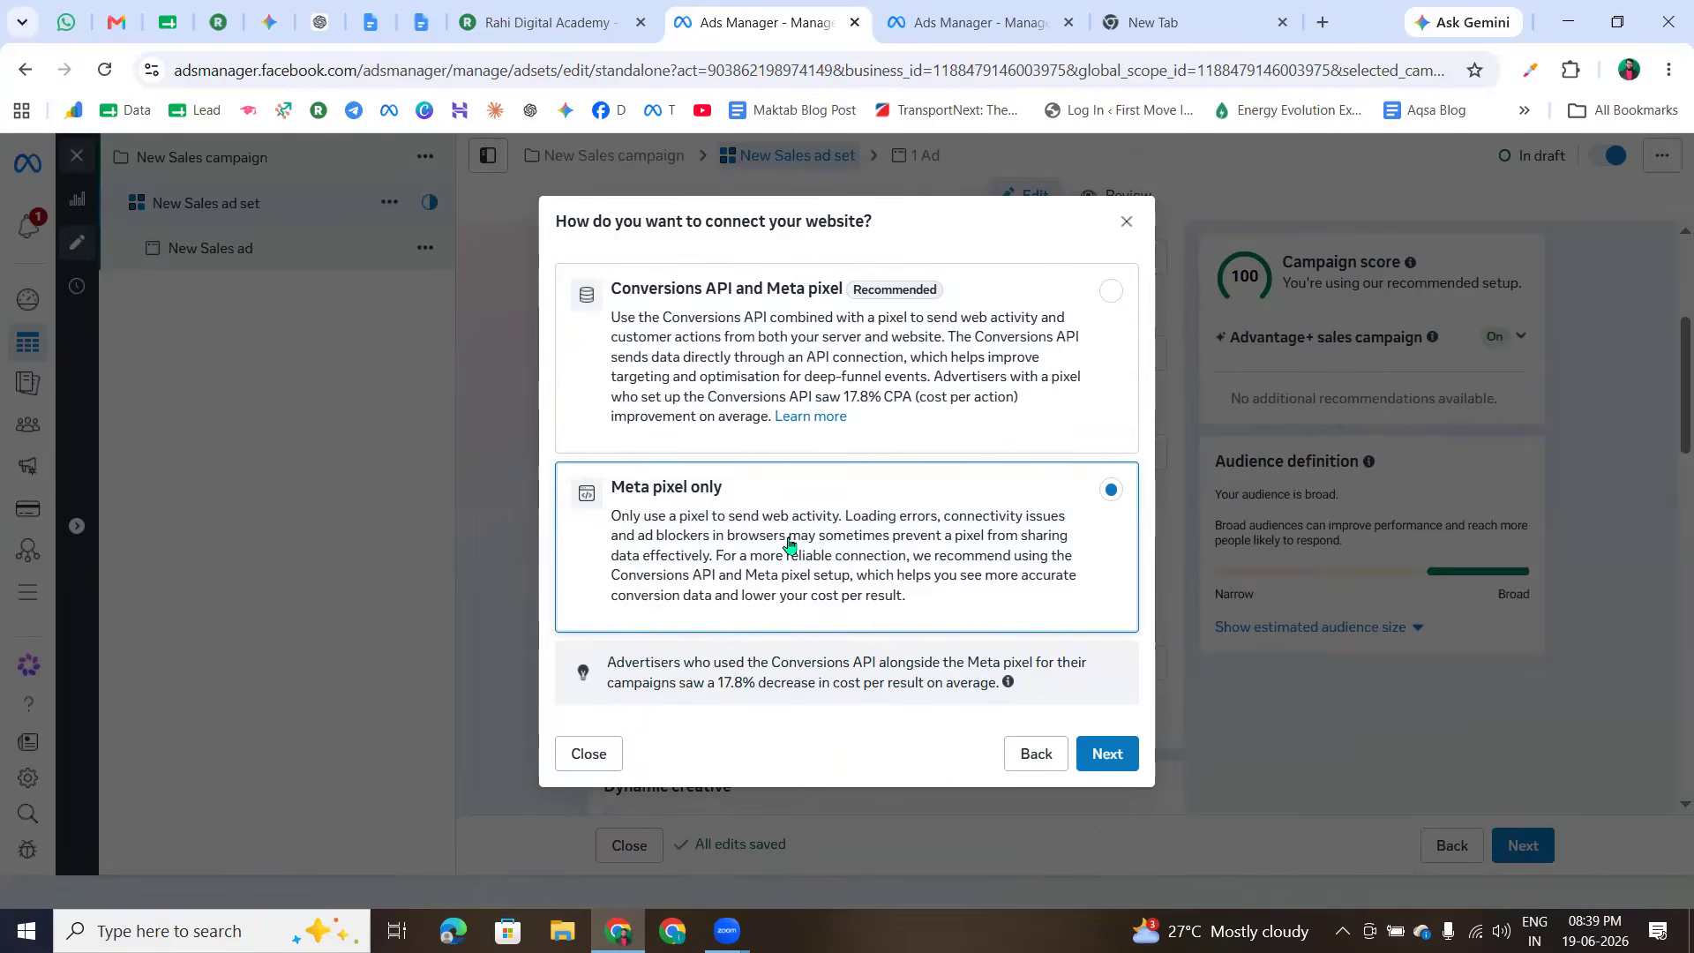
click(783, 350)
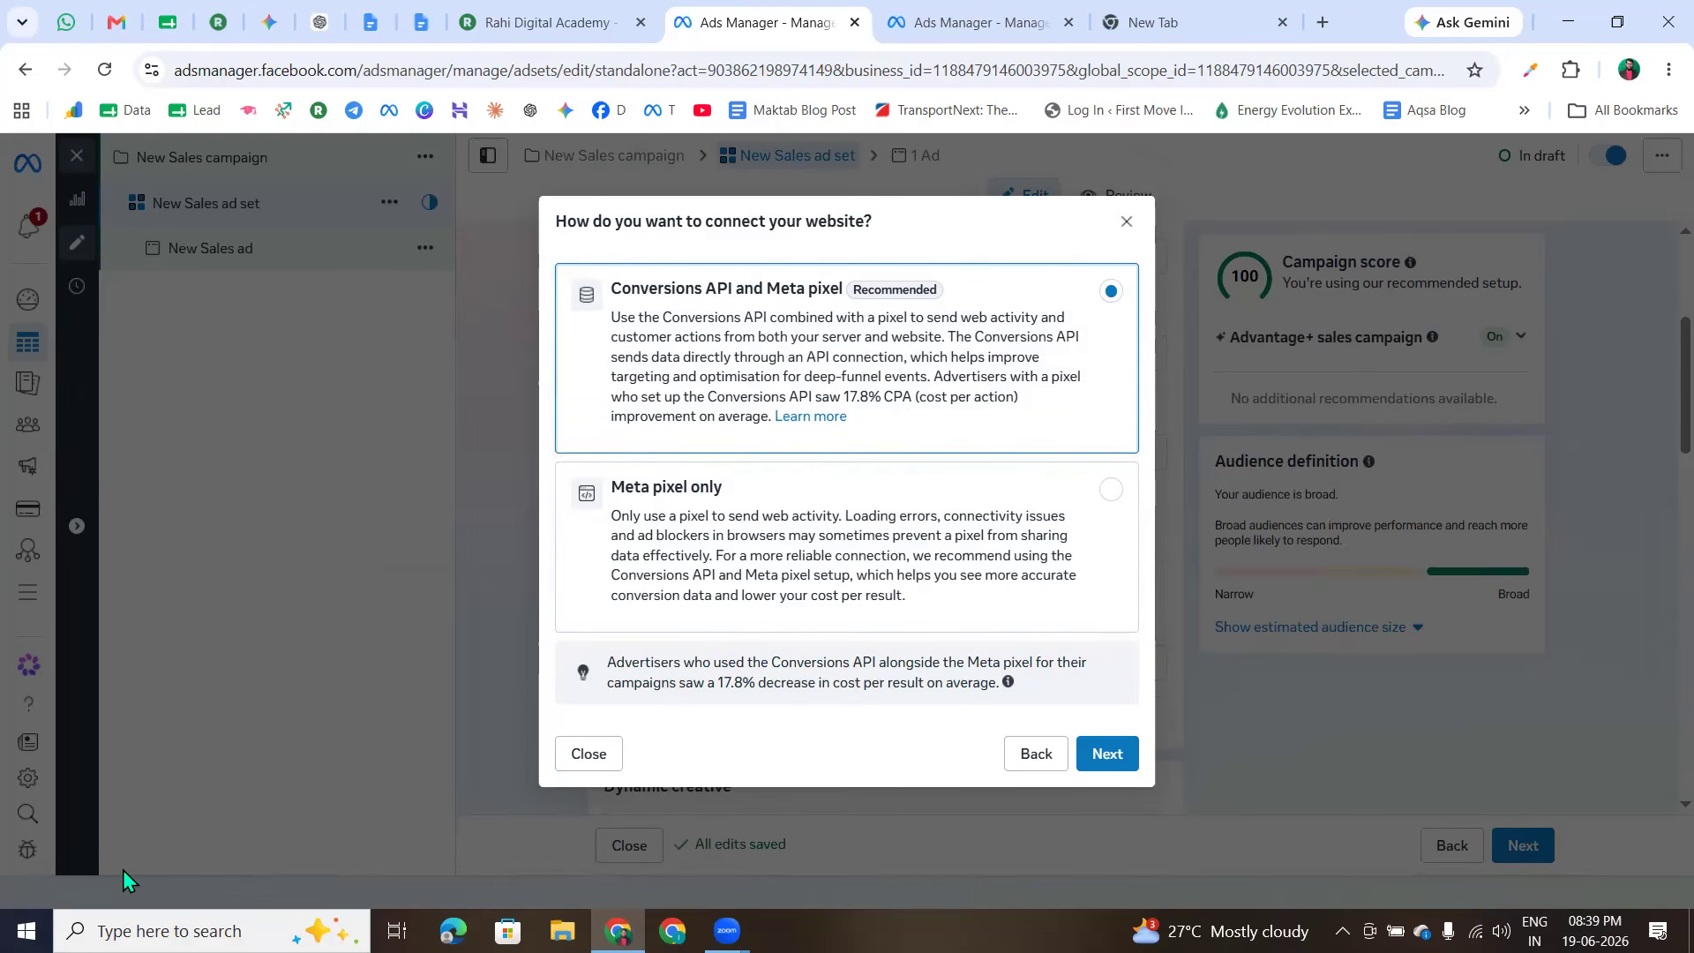
drag(590, 477, 593, 476)
drag(613, 263, 577, 265)
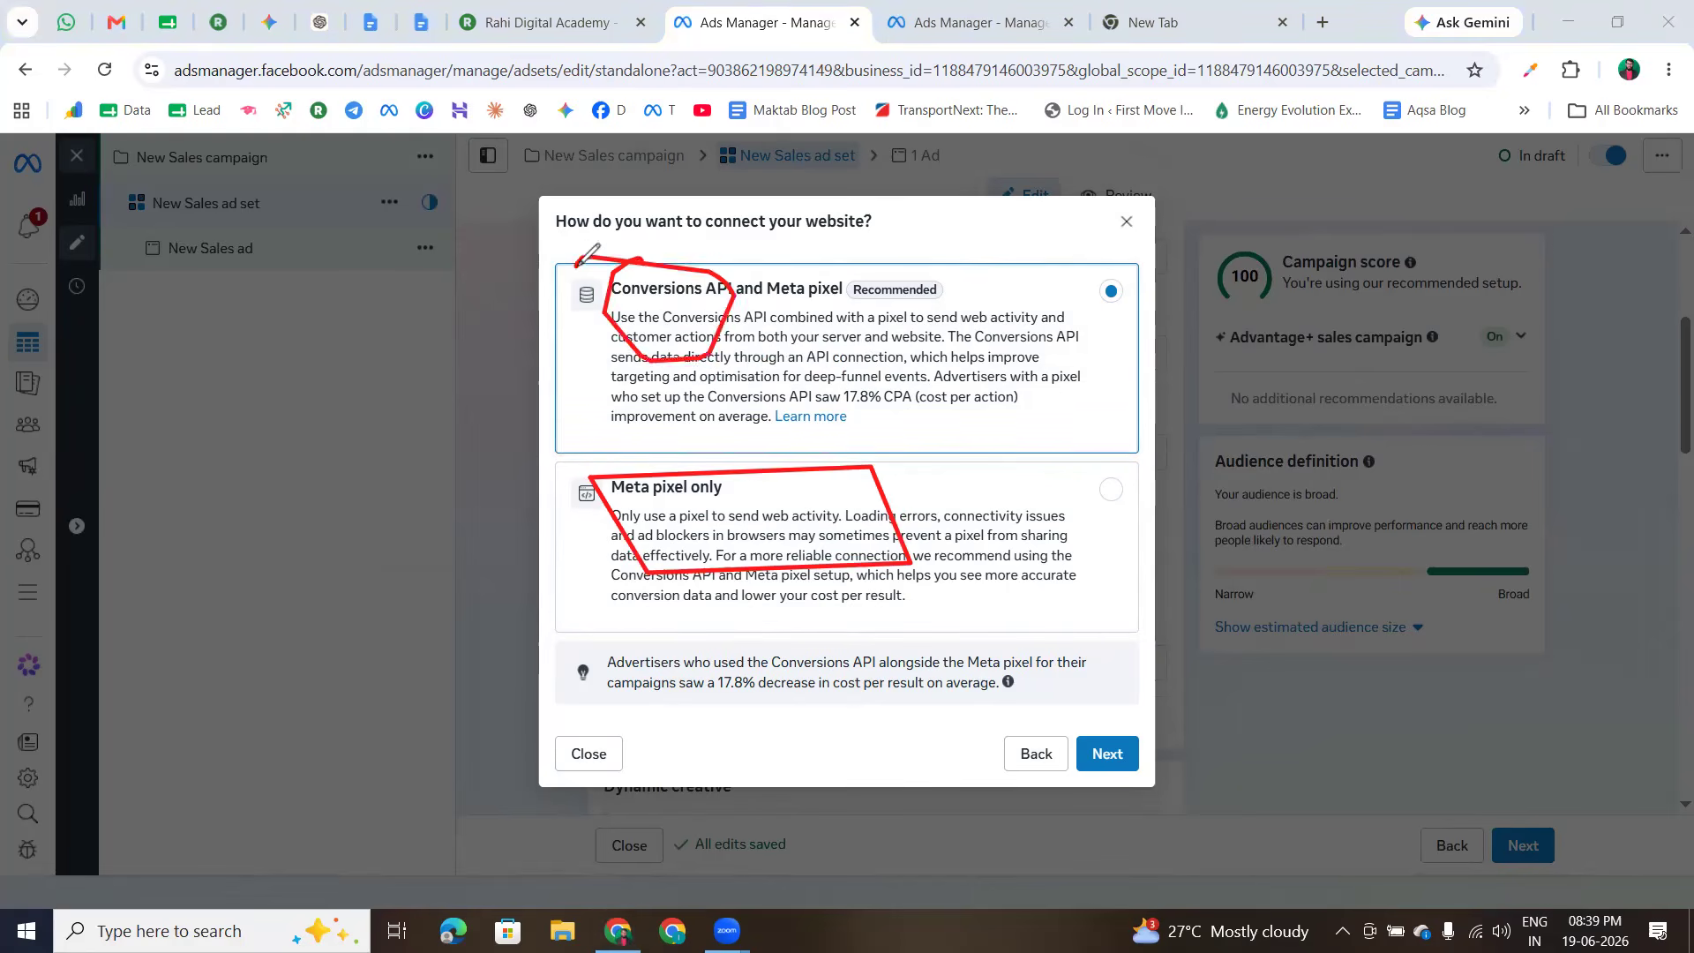
drag(1221, 316, 651, 316)
drag(1092, 291, 1050, 385)
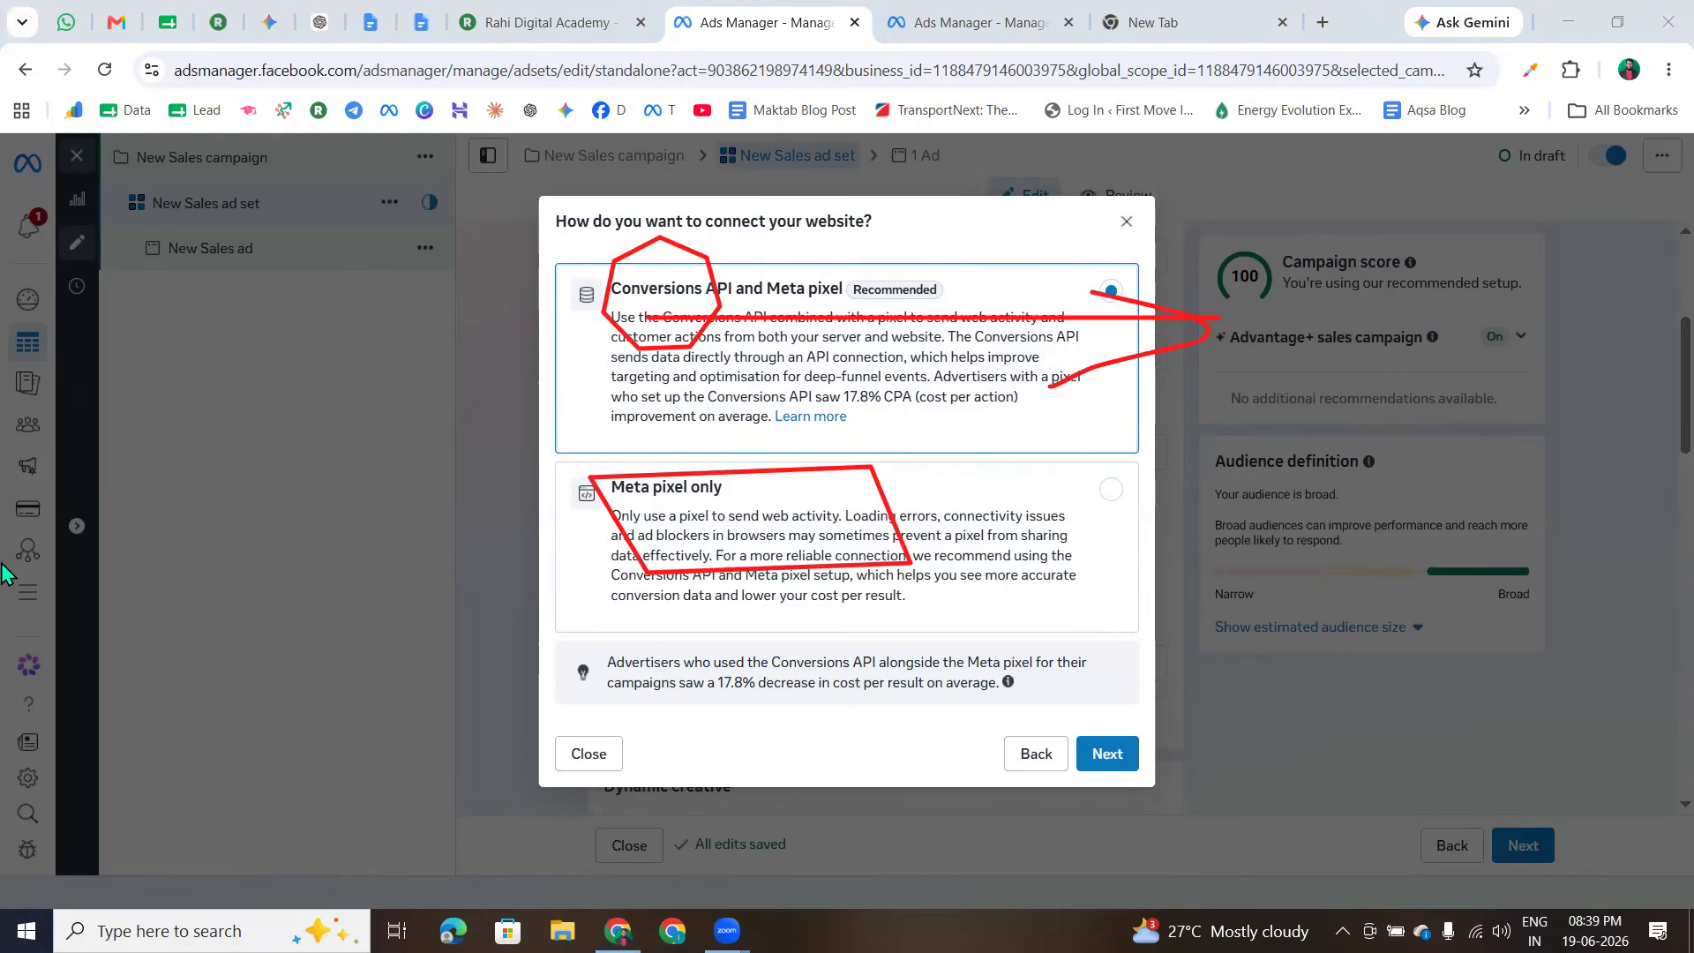
key(Escape)
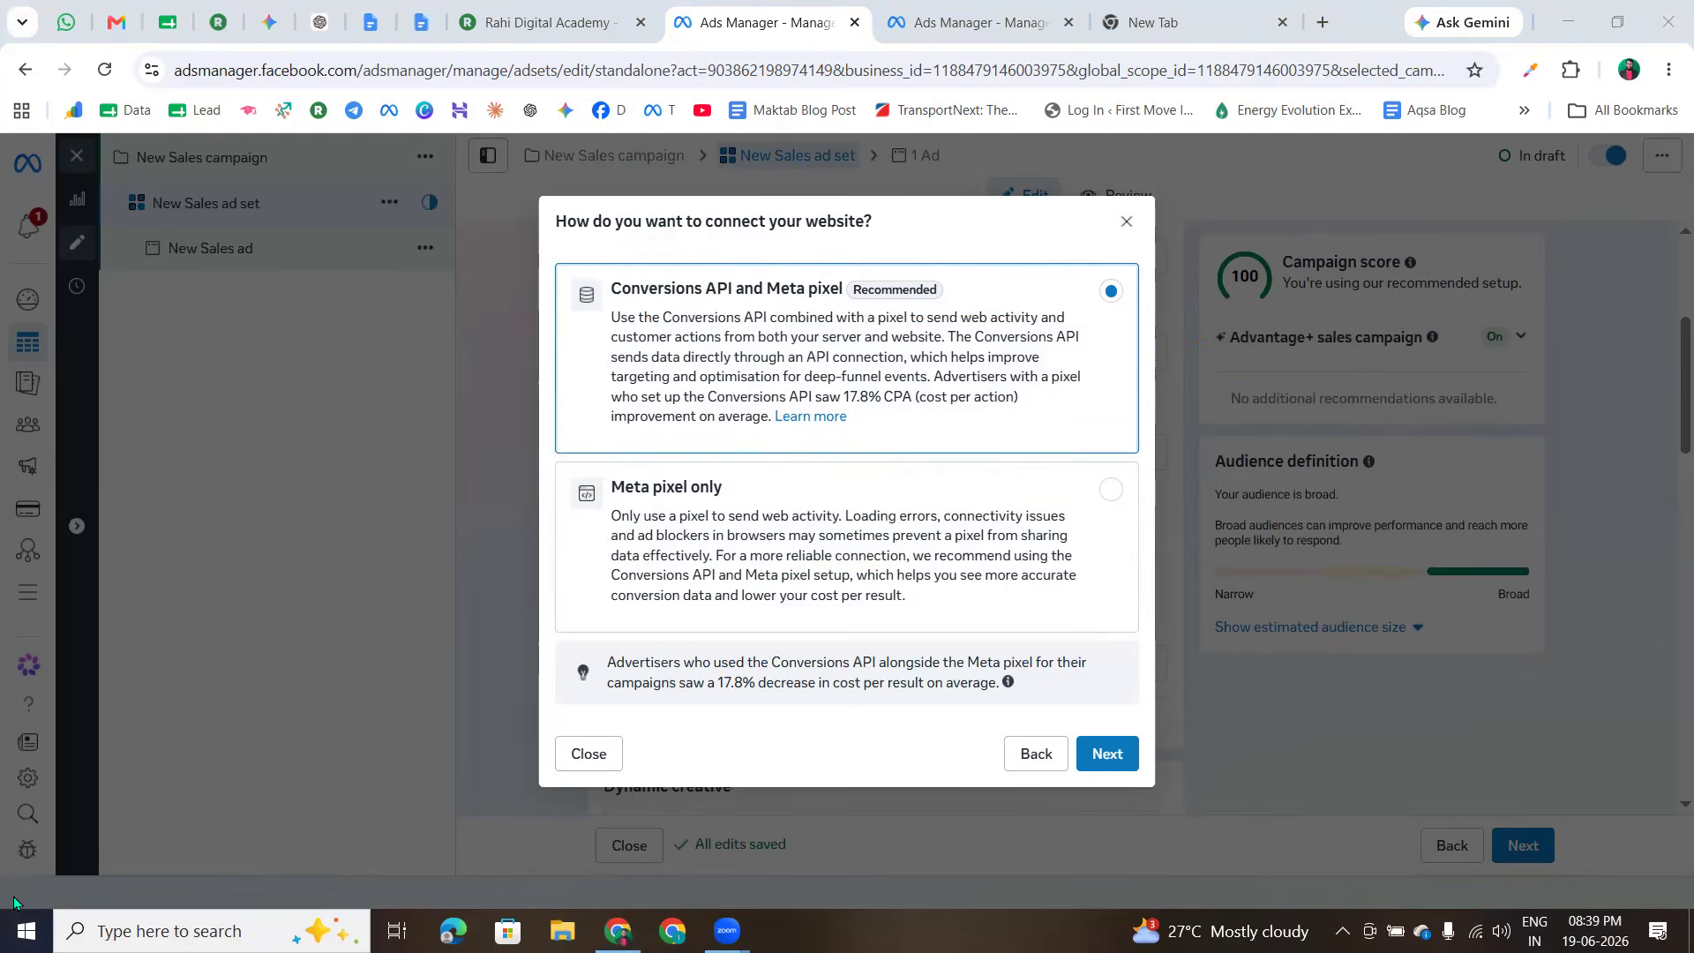
mouse_move(572, 262)
mouse_down()
mouse_move(758, 406)
mouse_move(516, 262)
mouse_up()
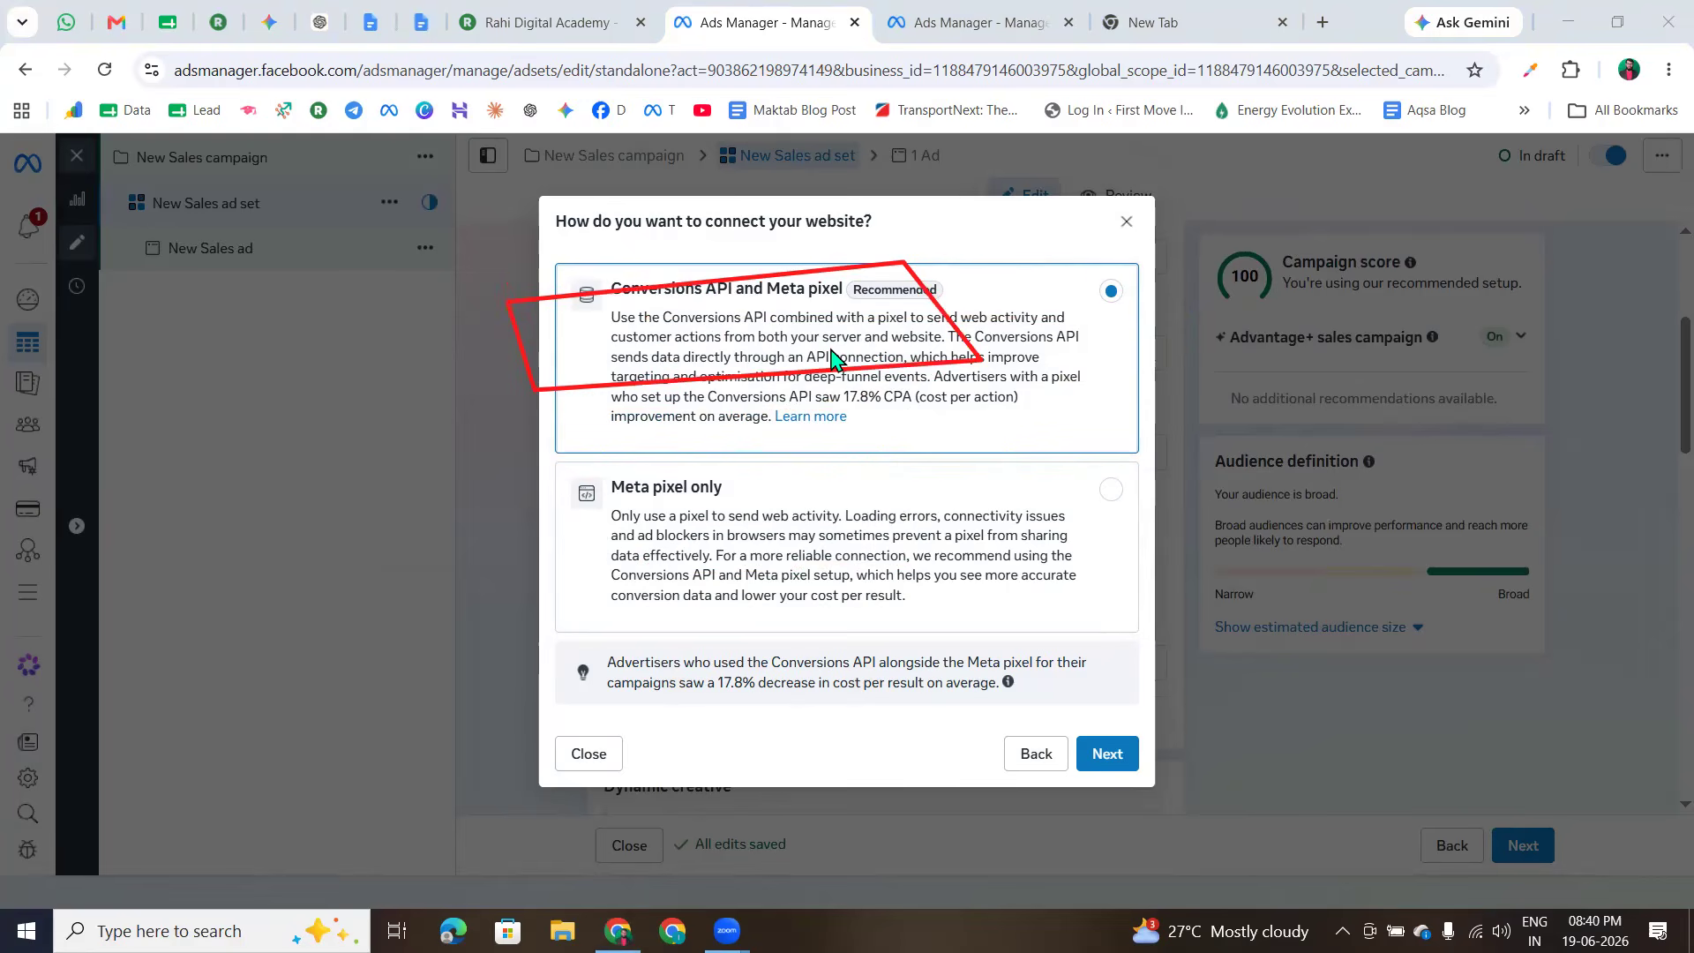
click(1104, 753)
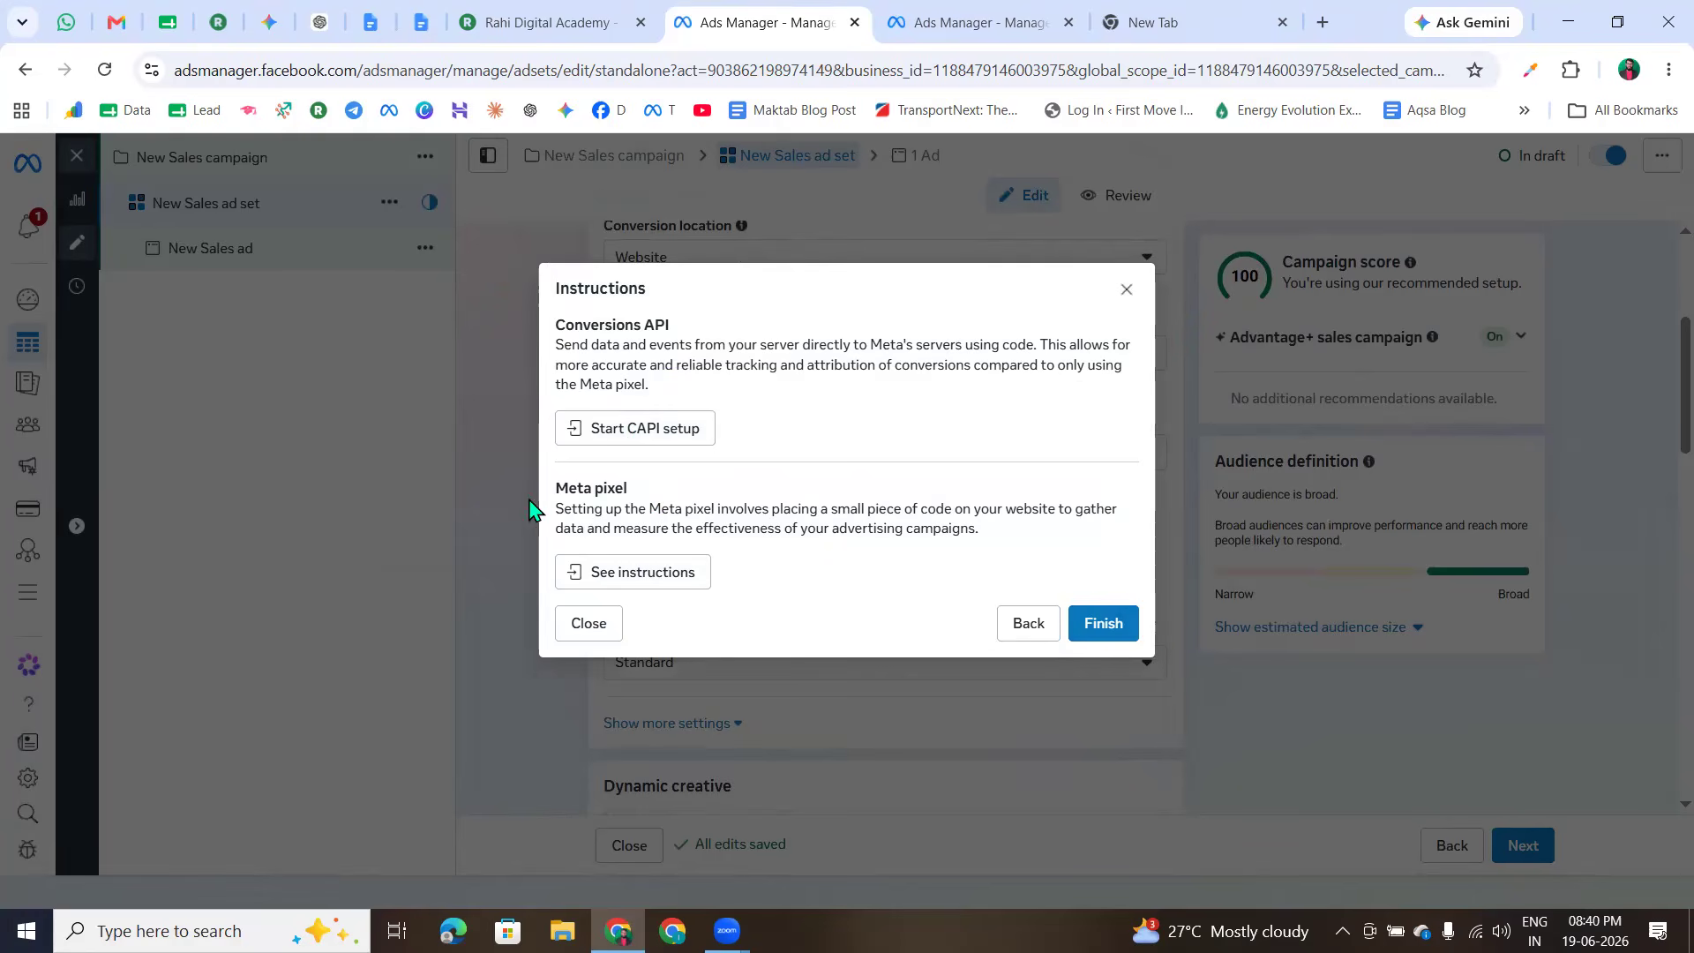
- Open the Meta pixel instructions in Events Manager, return to Ads Manager, and finish the connection setup
right_click(632, 582)
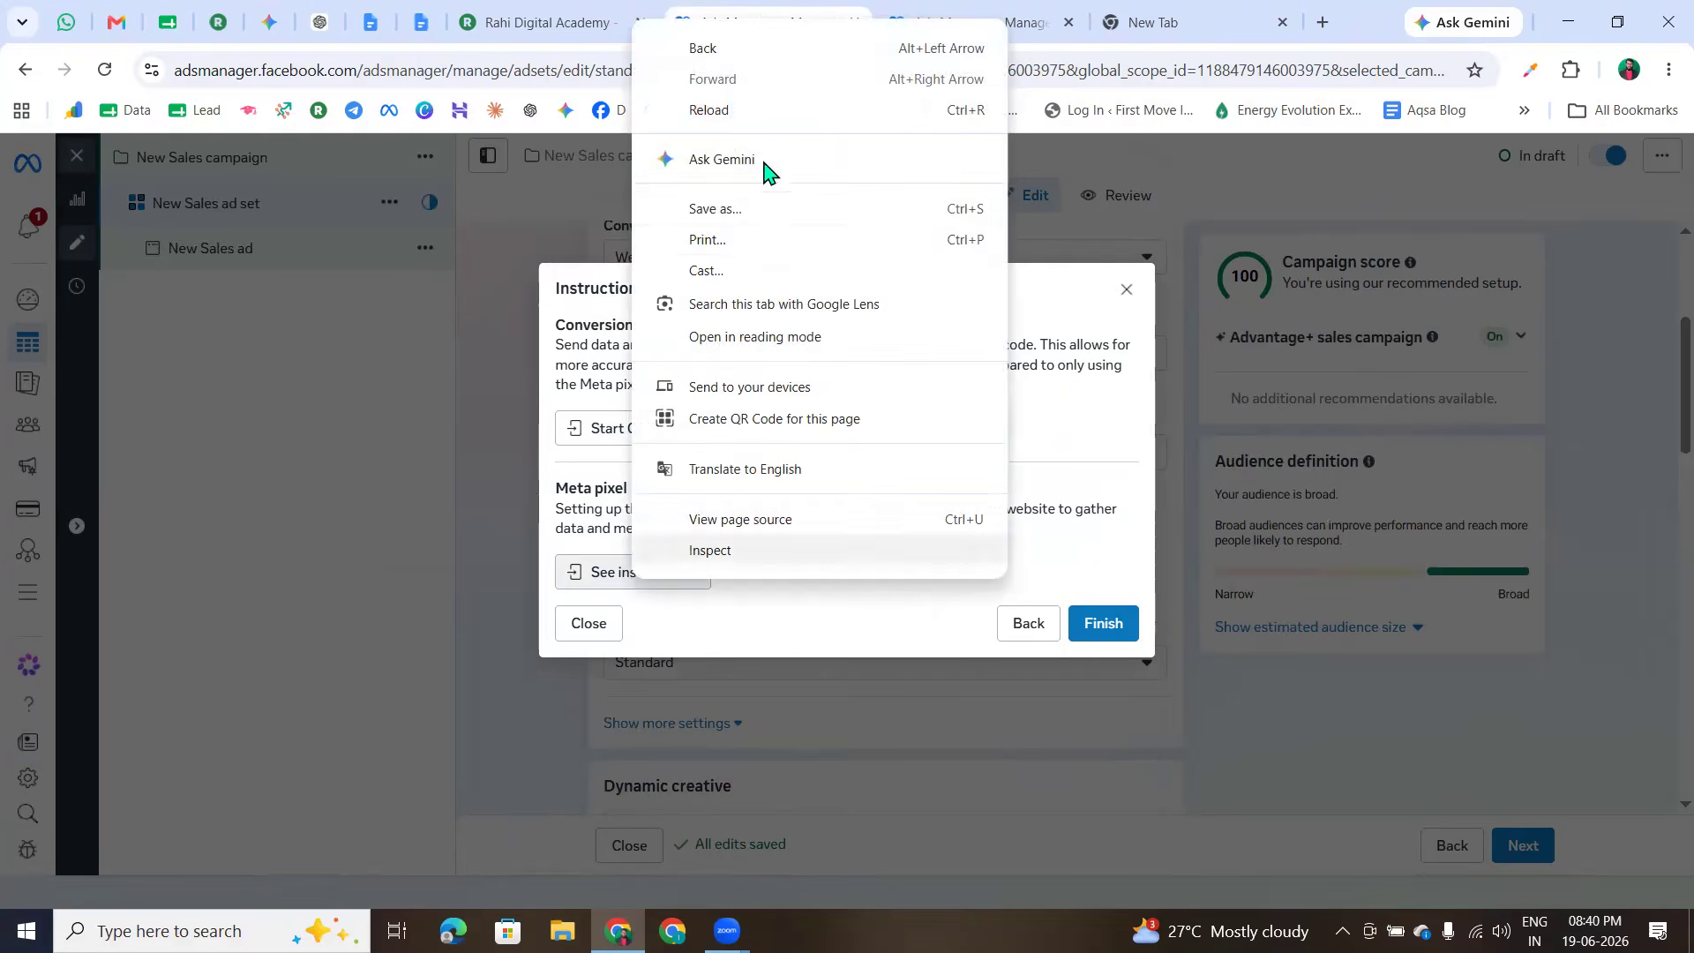
click(1024, 567)
click(632, 576)
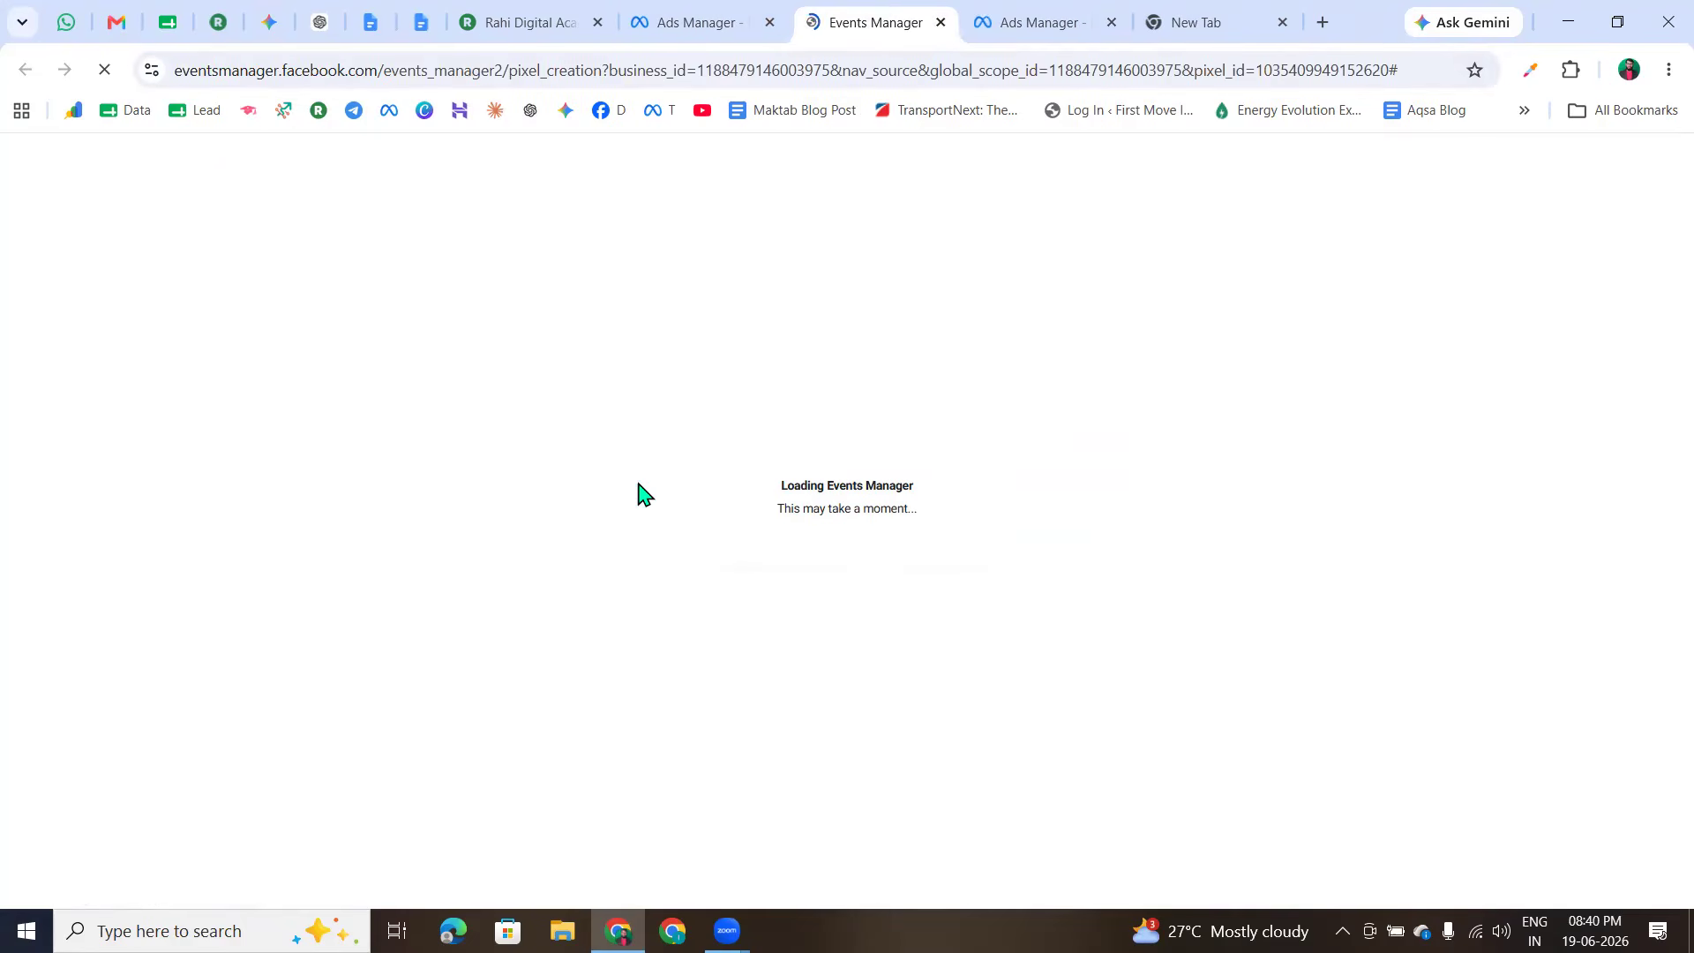
click(697, 19)
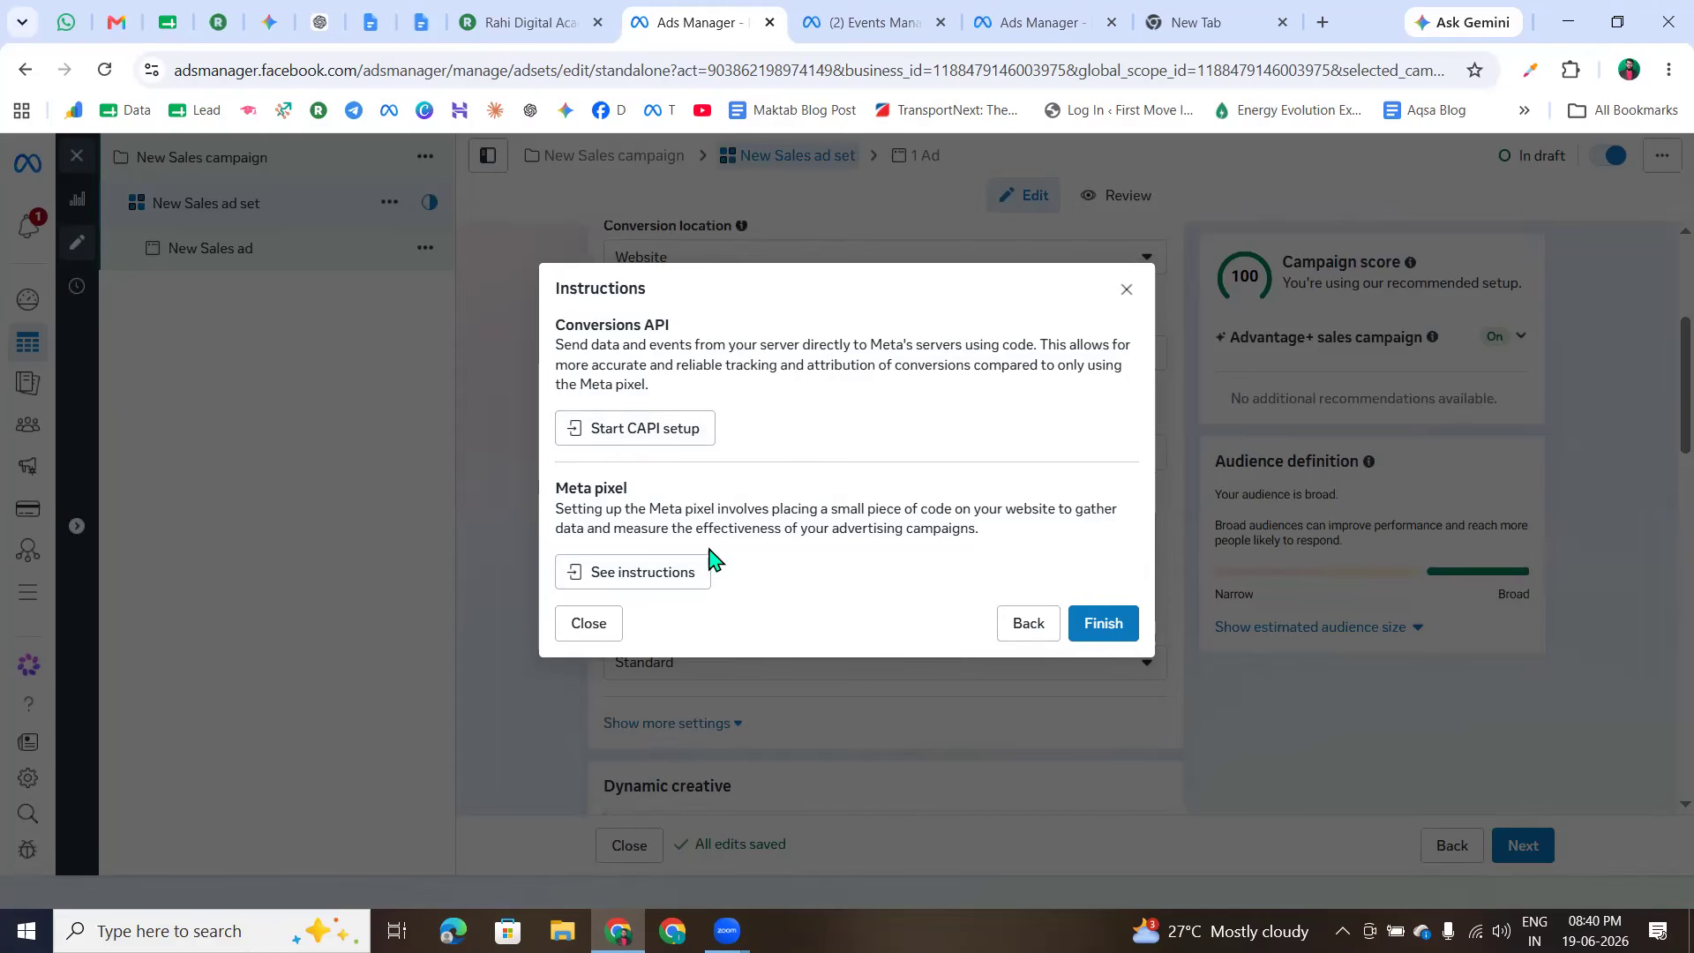
click(1107, 629)
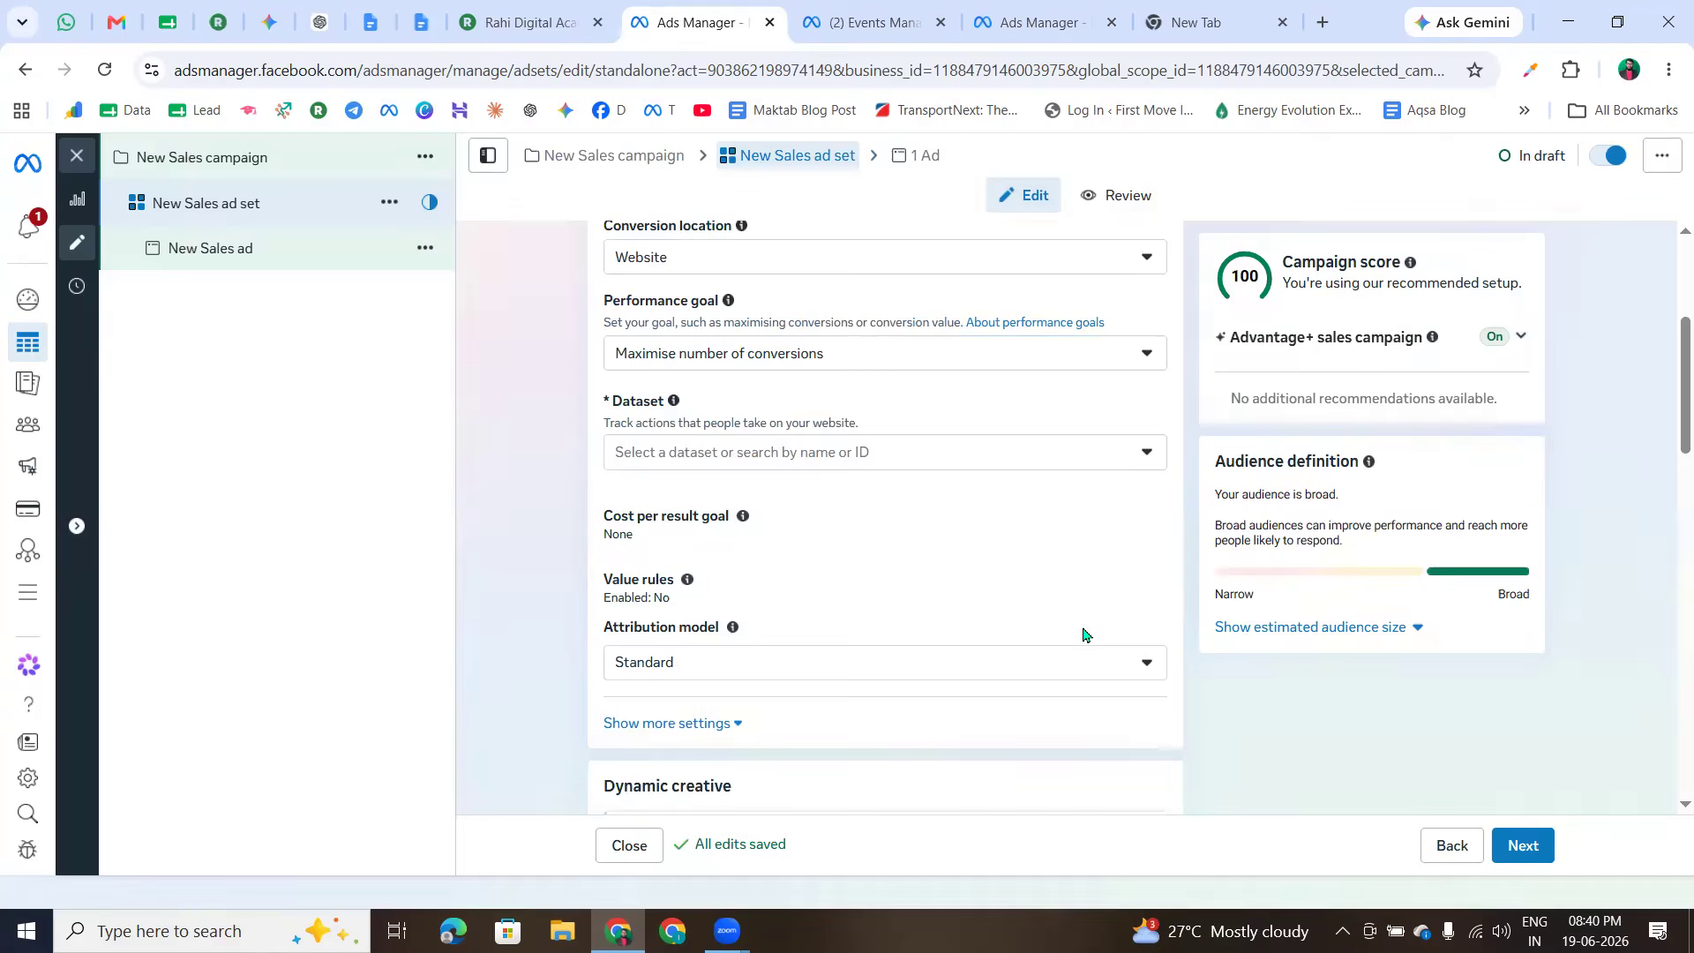
- Mark the ad set's Dataset field in red and select the New Demo dataset for conversion tracking
scroll(671, 521, up, 1)
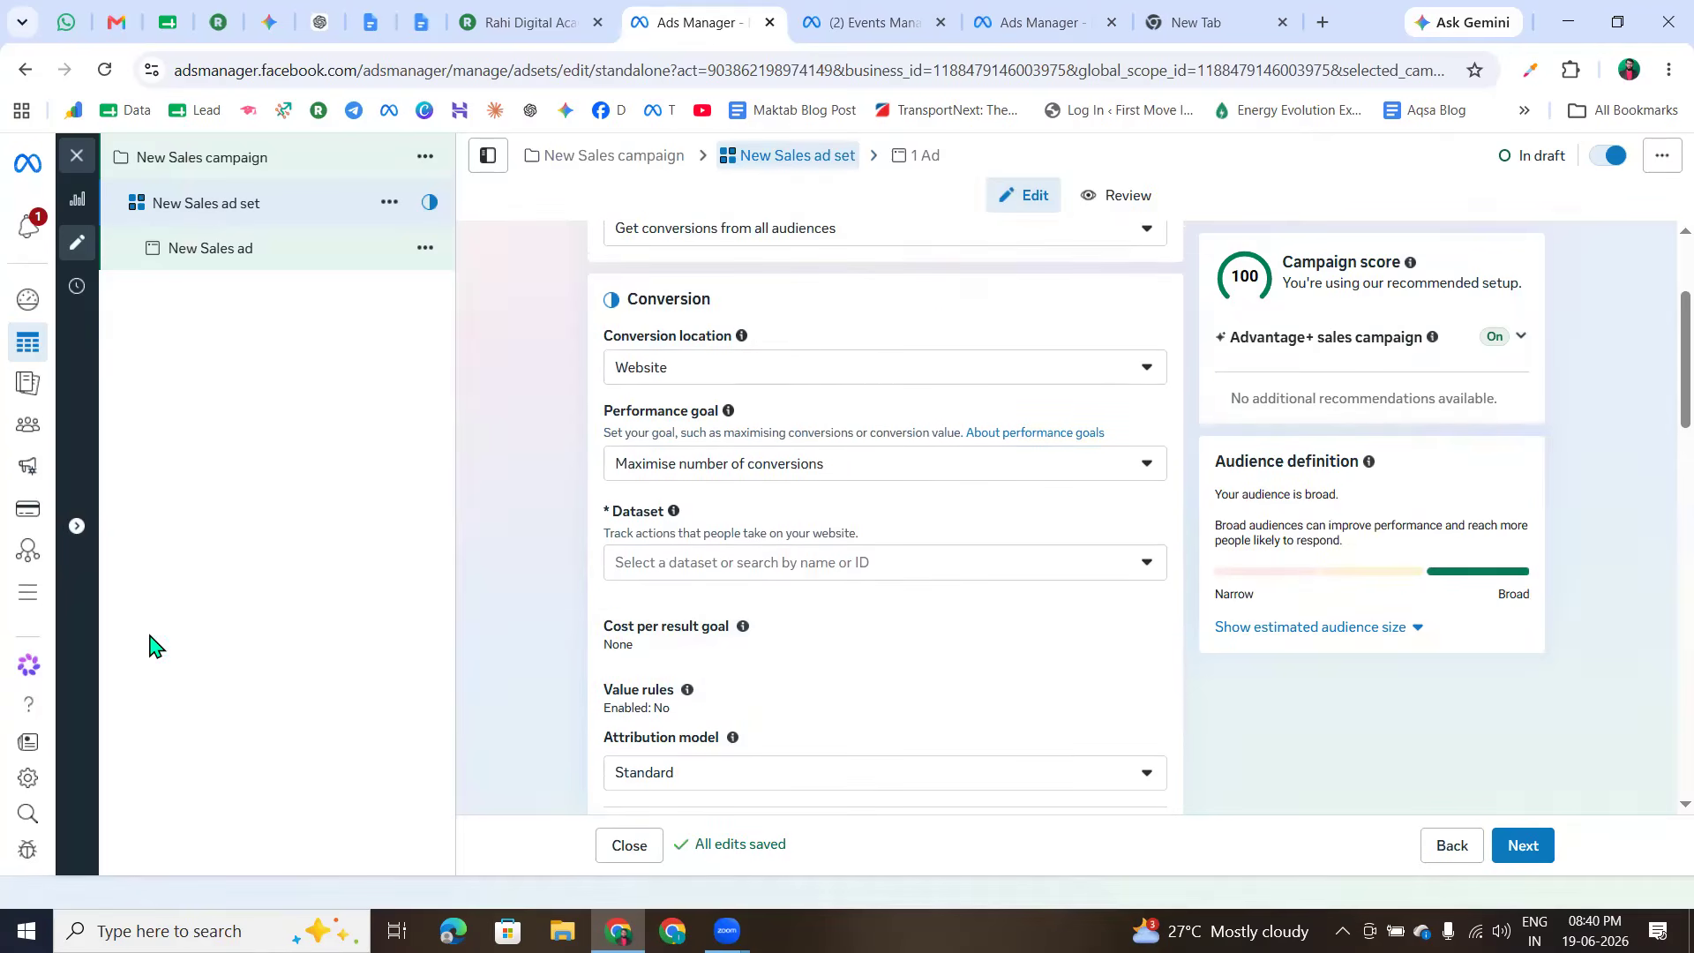
mouse_move(581, 525)
mouse_down()
mouse_move(1087, 609)
mouse_move(563, 531)
mouse_up()
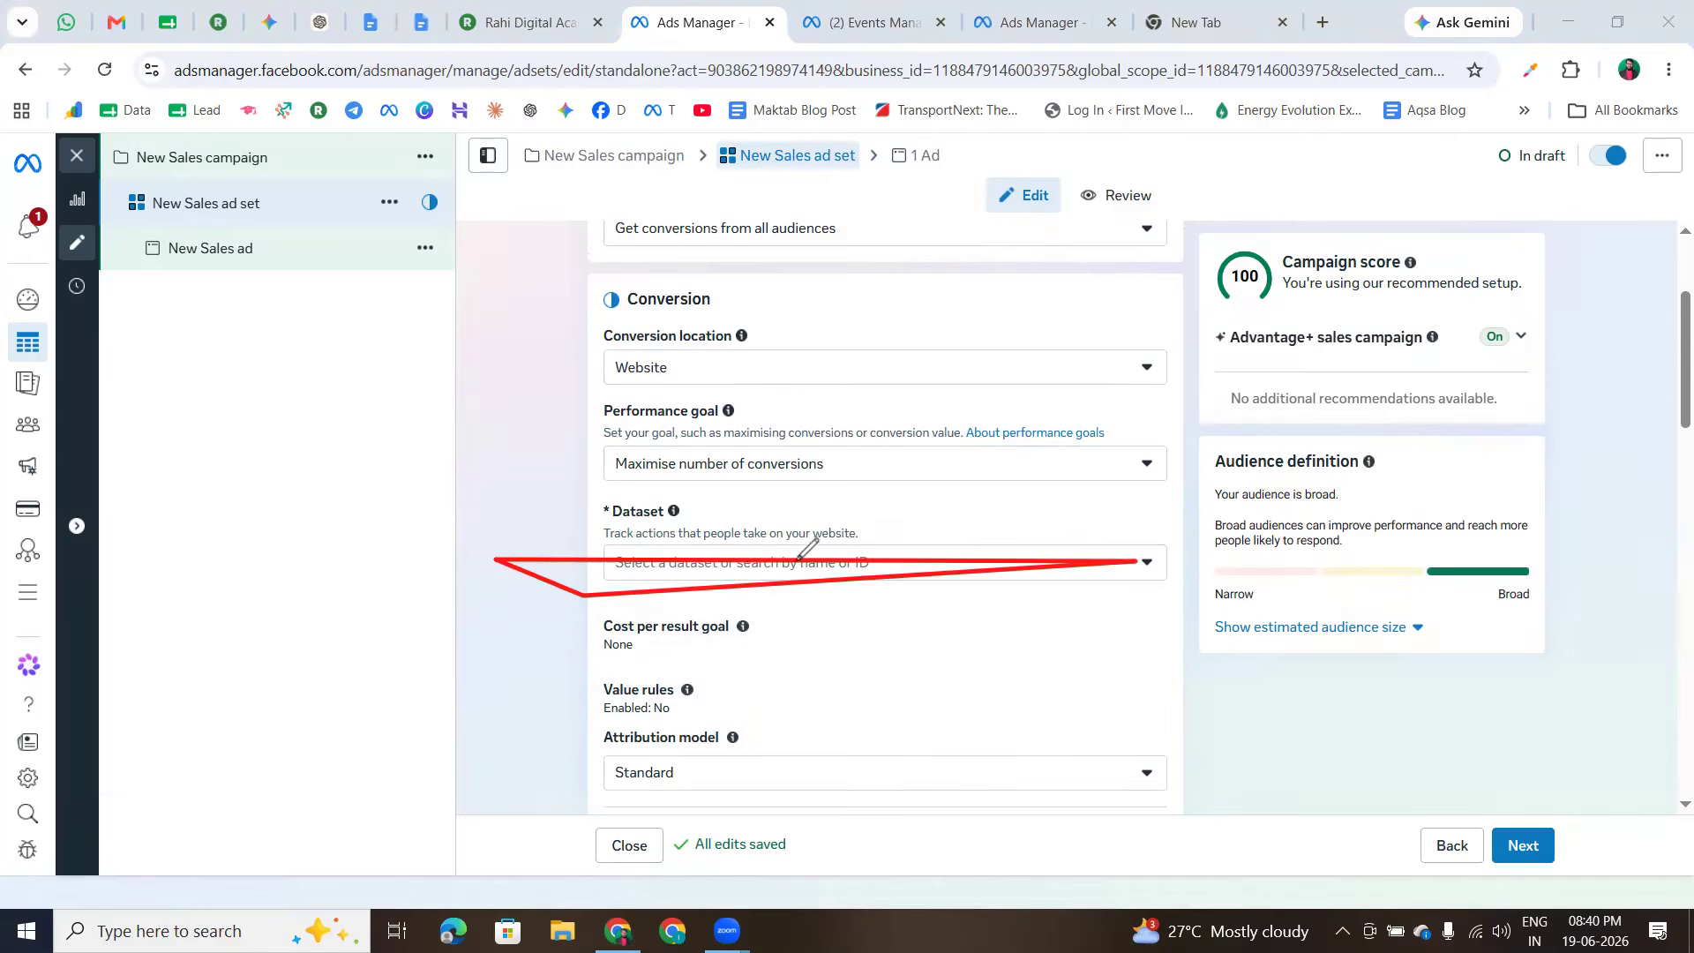
mouse_move(966, 534)
mouse_down()
mouse_move(706, 572)
mouse_move(962, 538)
mouse_up()
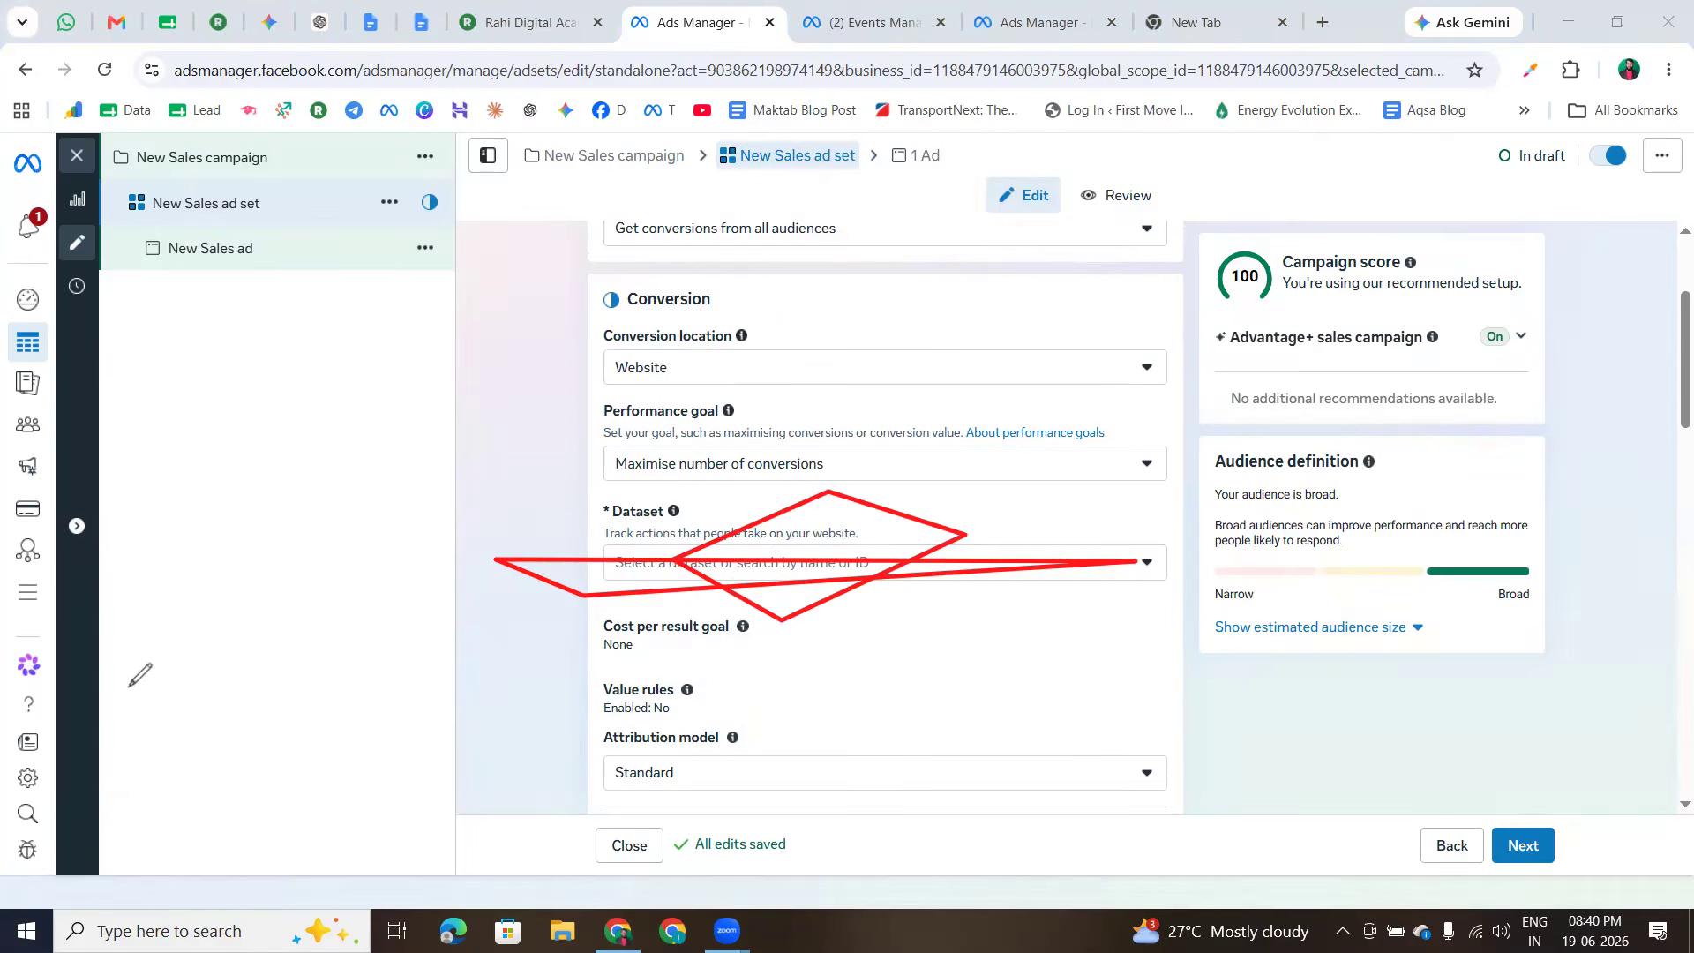
click(672, 563)
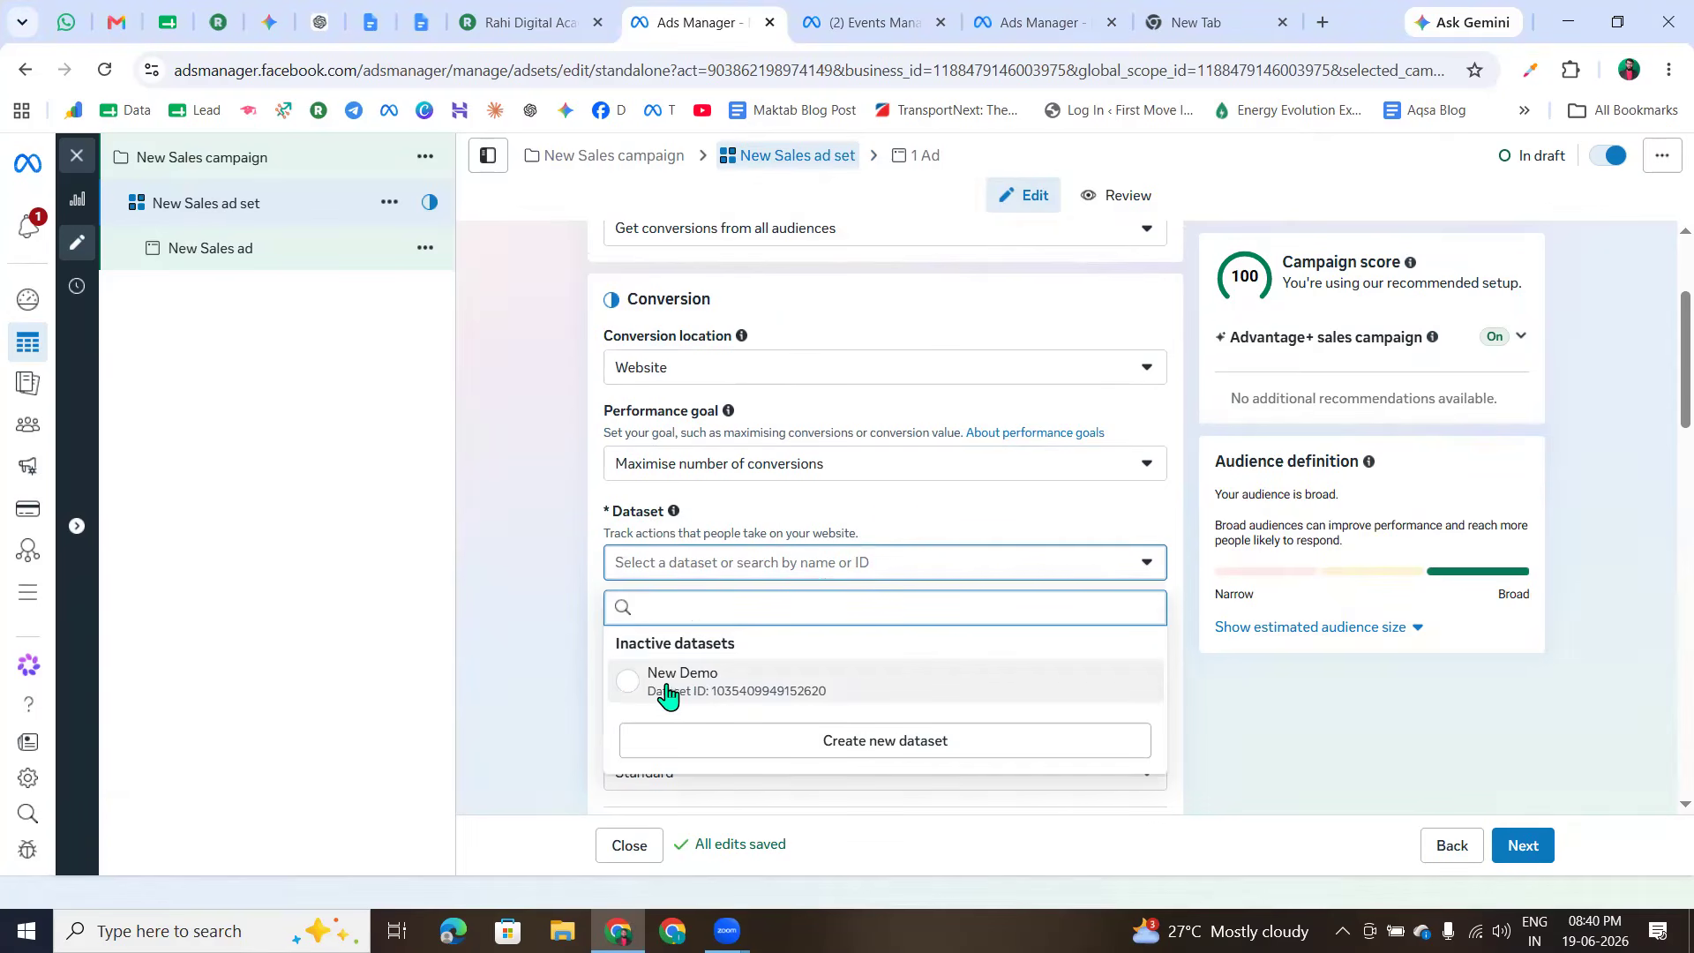
click(729, 705)
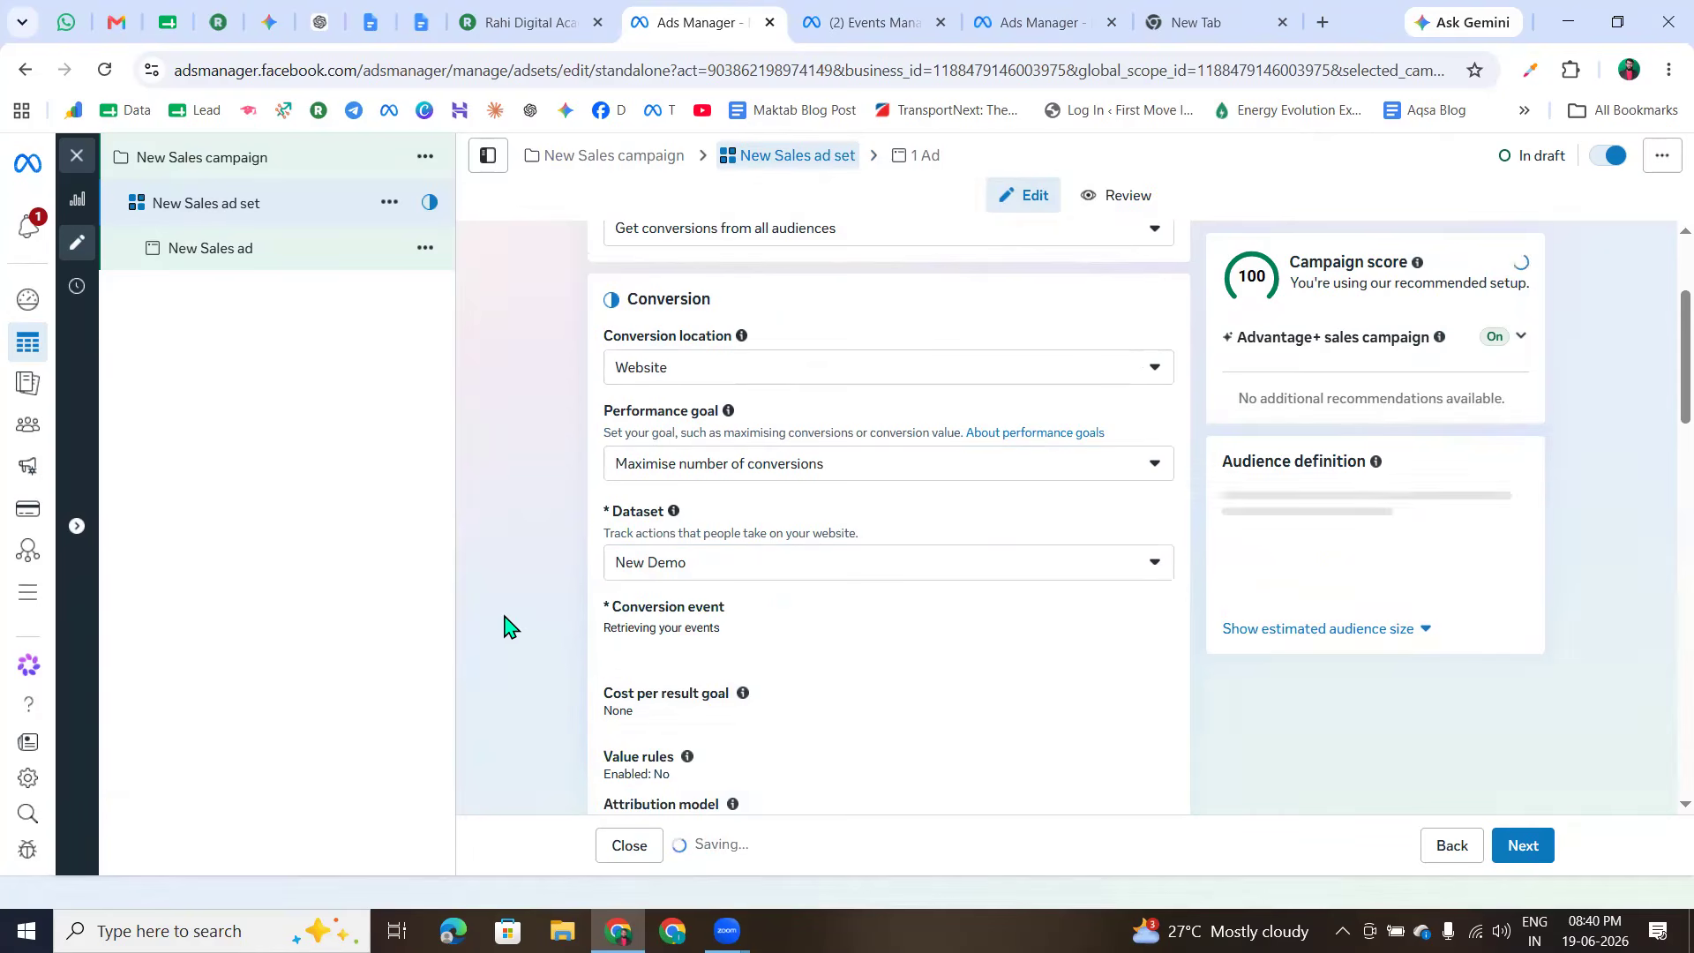
click(739, 576)
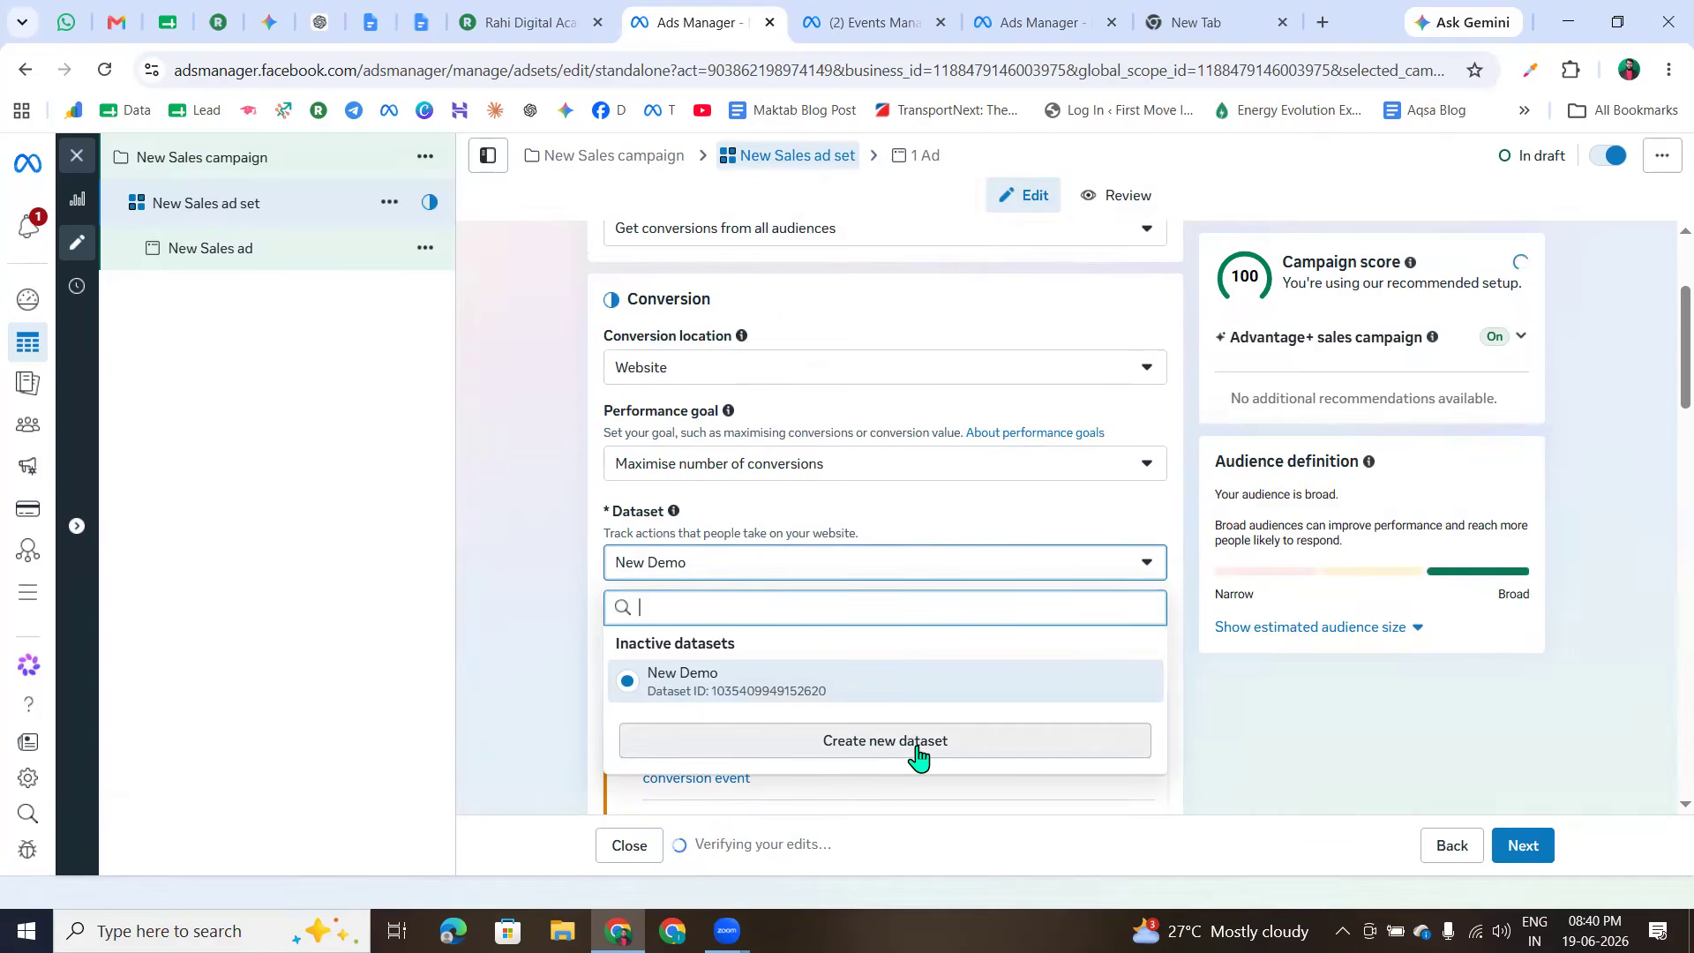
click(591, 708)
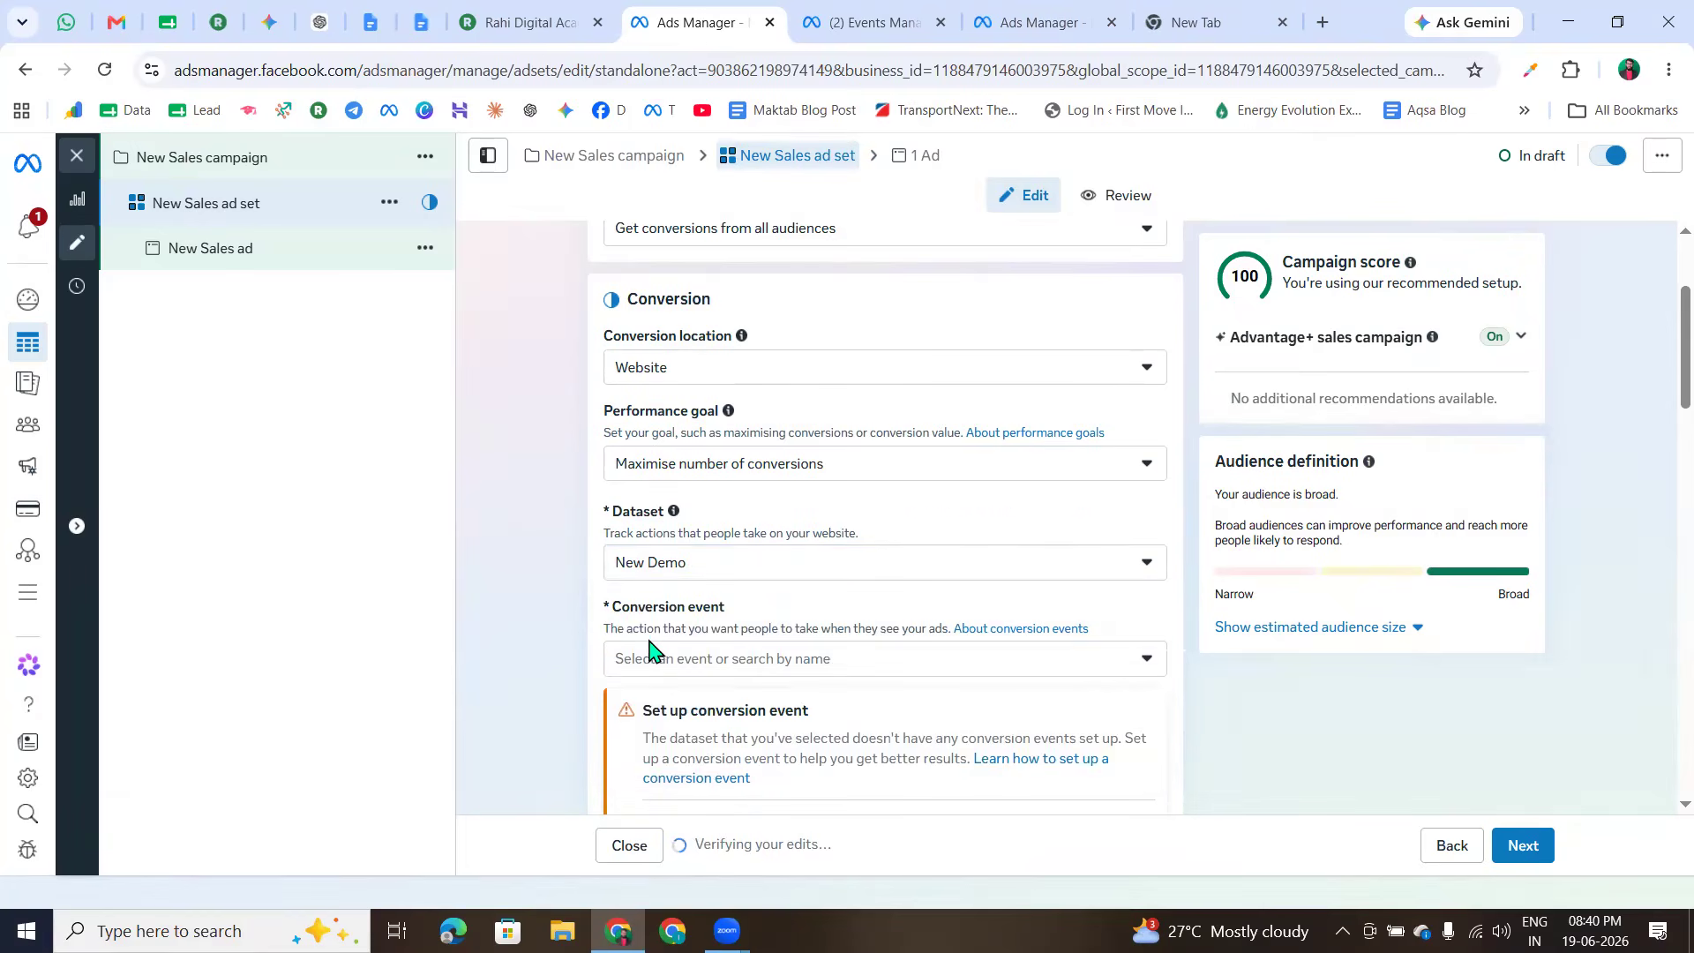
- Examine the Conversion event setting and look through its inactive events, such as Add to cart, Complete registration and Purchase
scroll(742, 653, down, 2)
drag(607, 388, 740, 392)
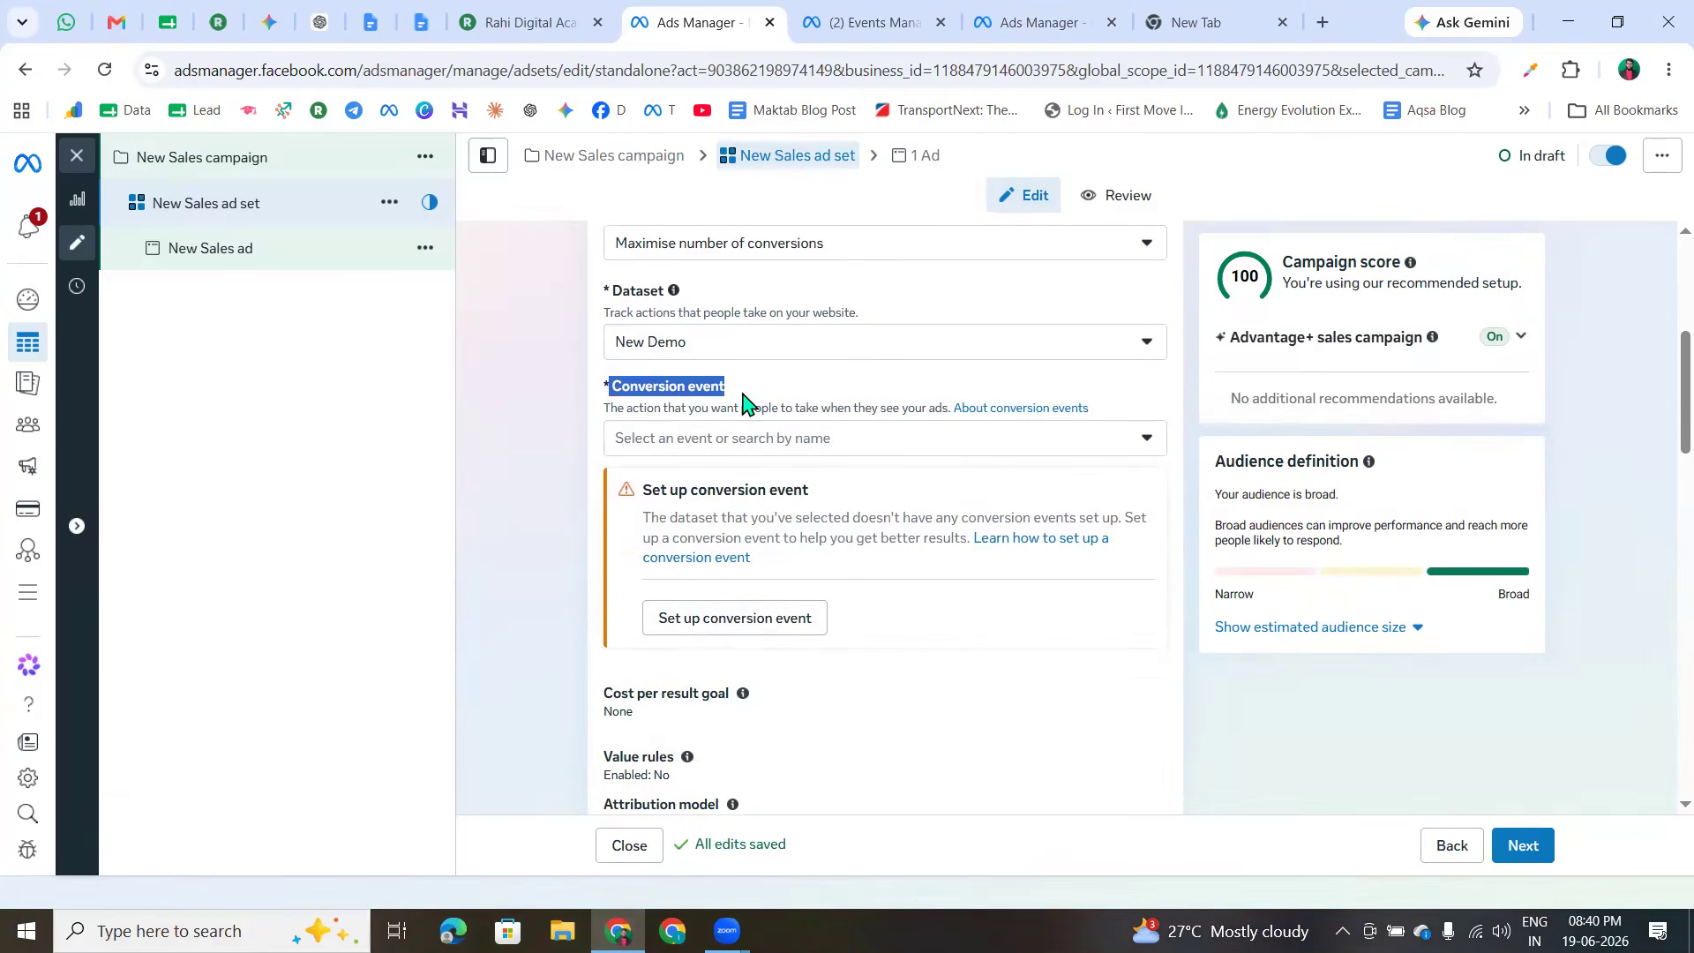
click(793, 418)
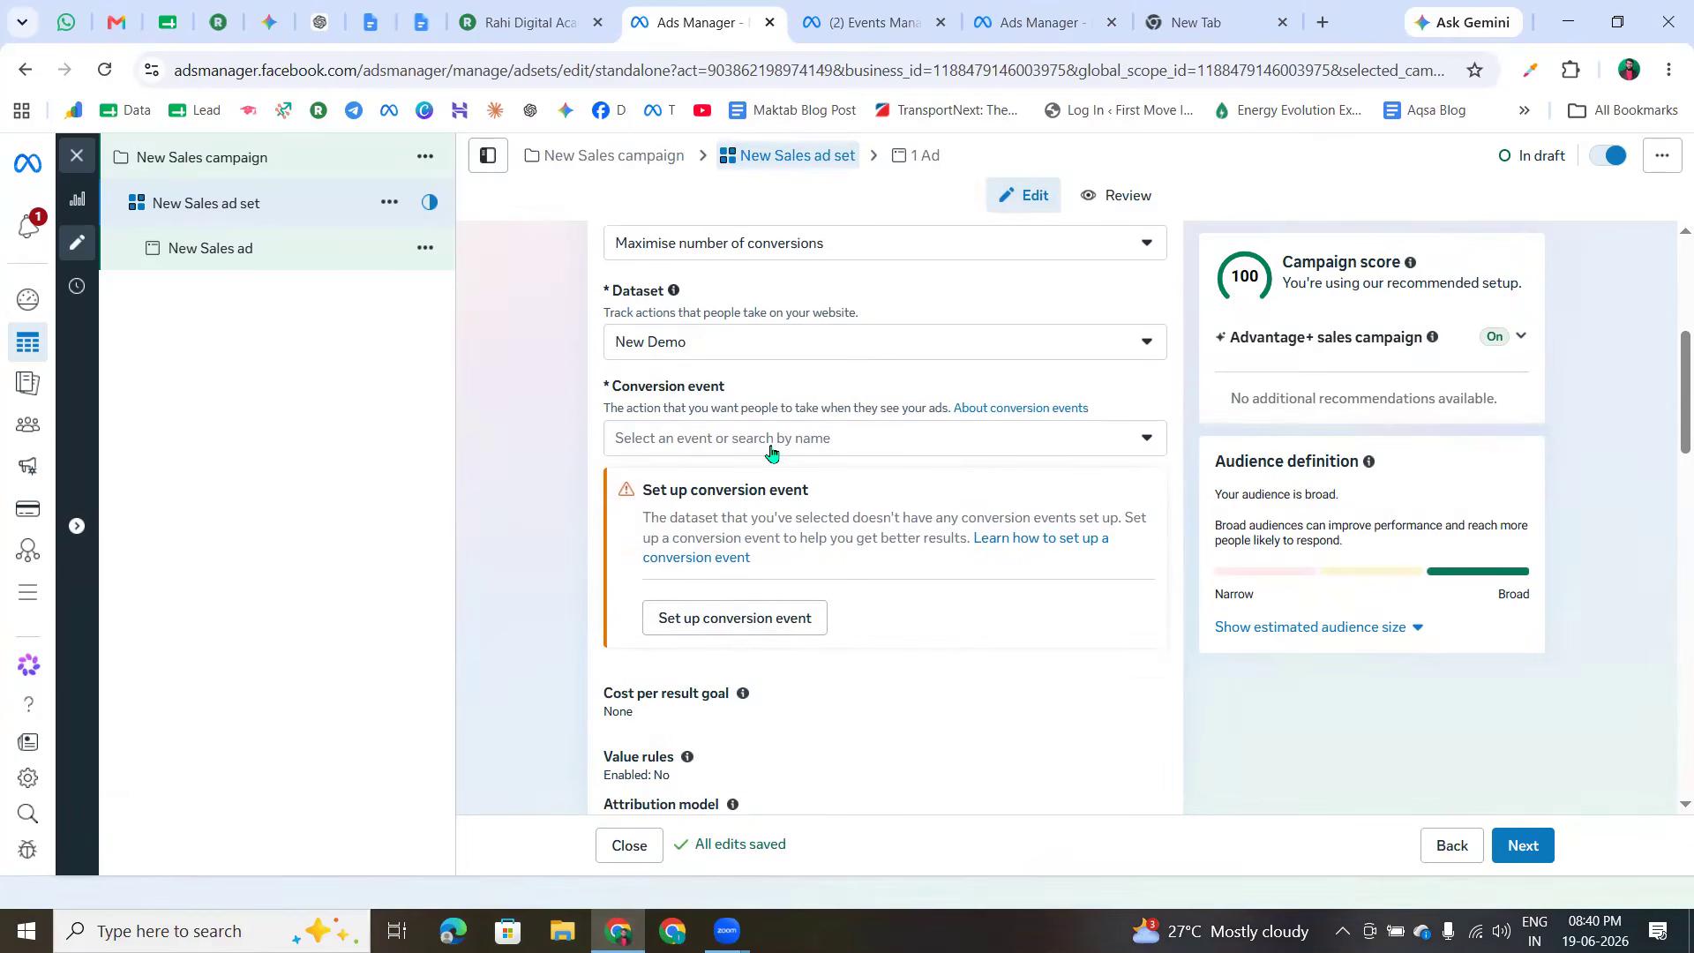
click(770, 448)
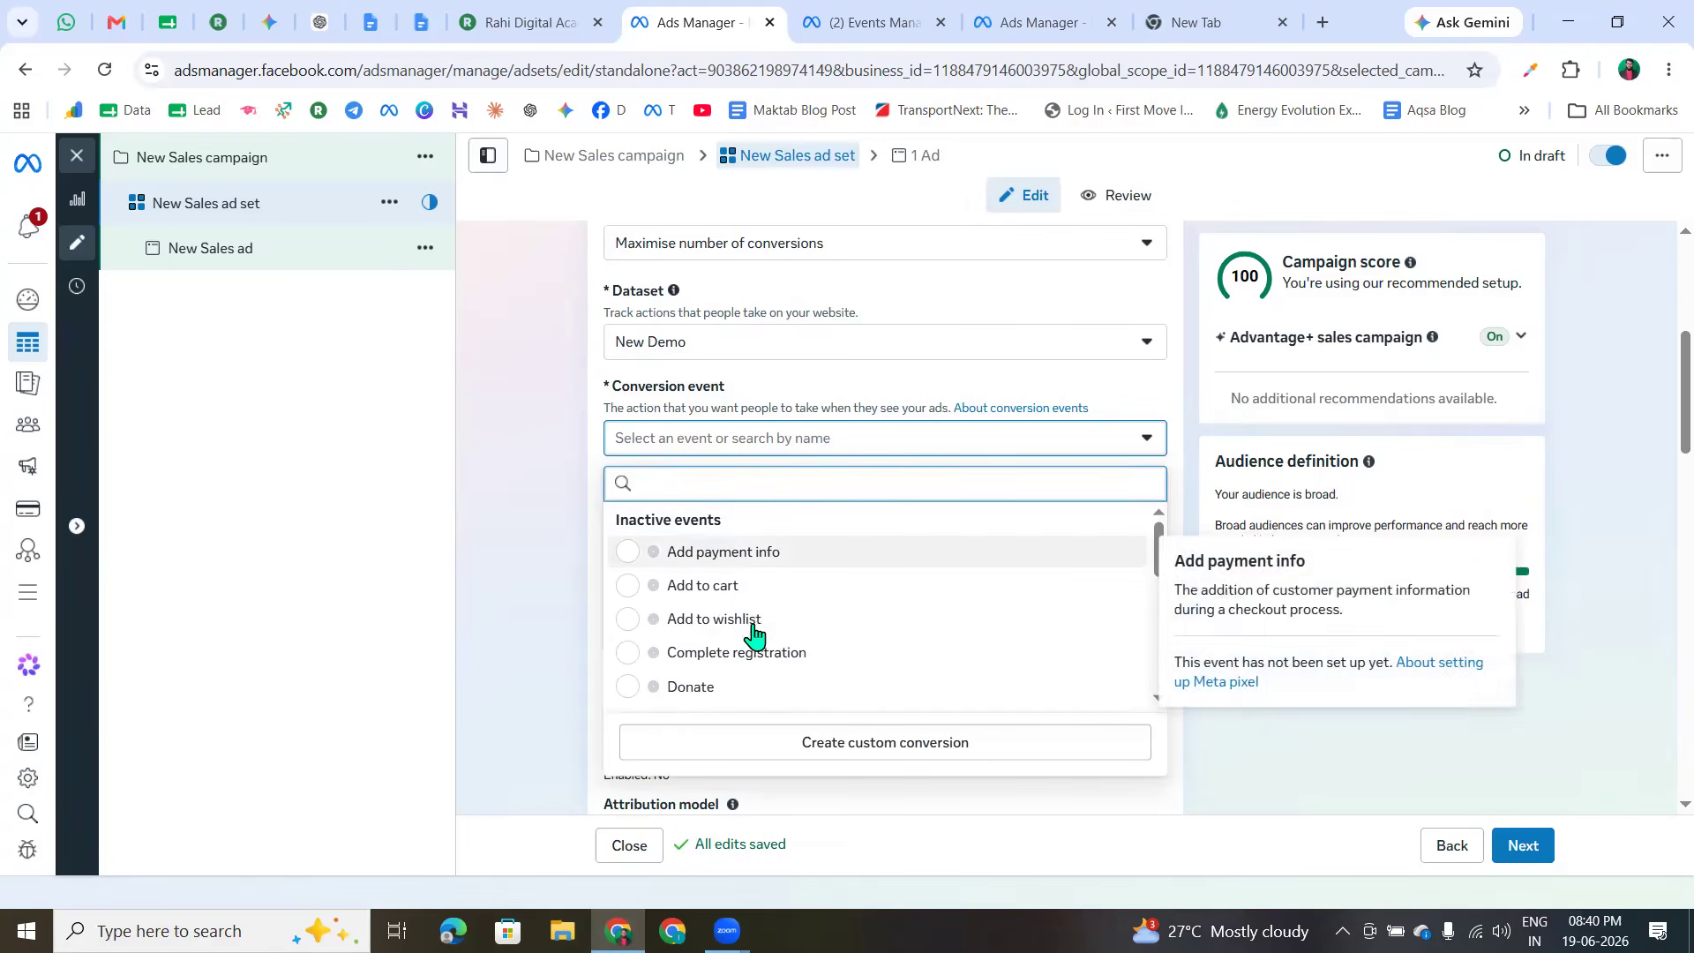
mouse_move(737, 597)
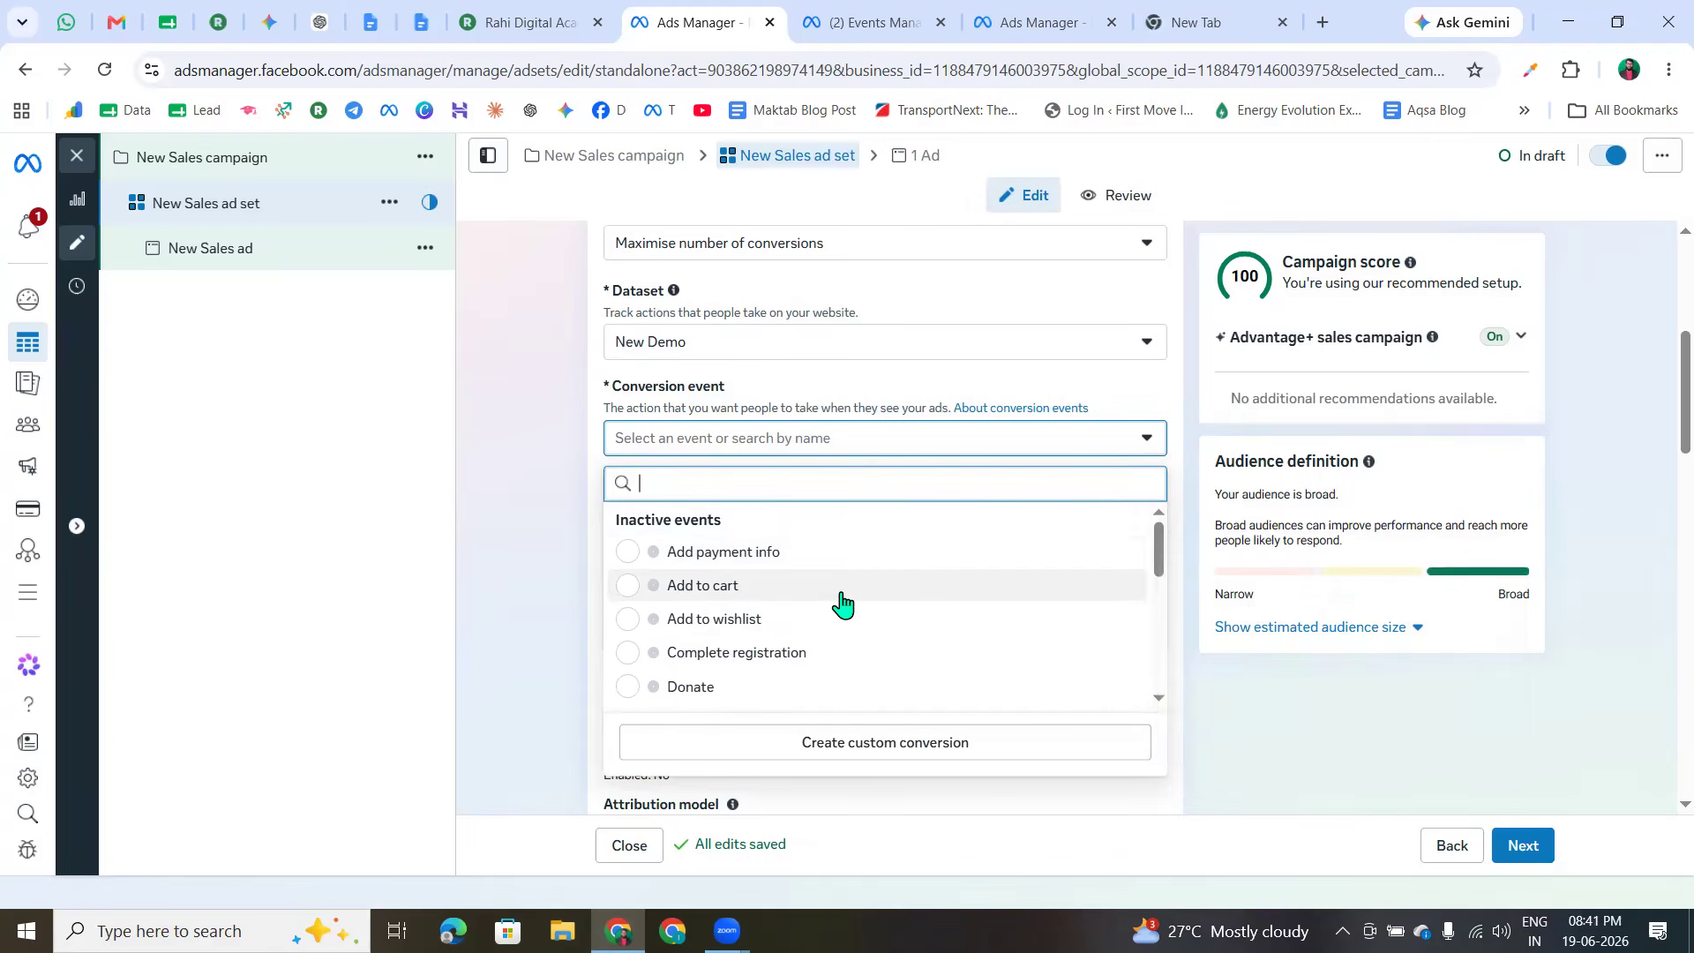
scroll(799, 685, down, 4)
scroll(719, 690, up, 4)
scroll(696, 685, down, 2)
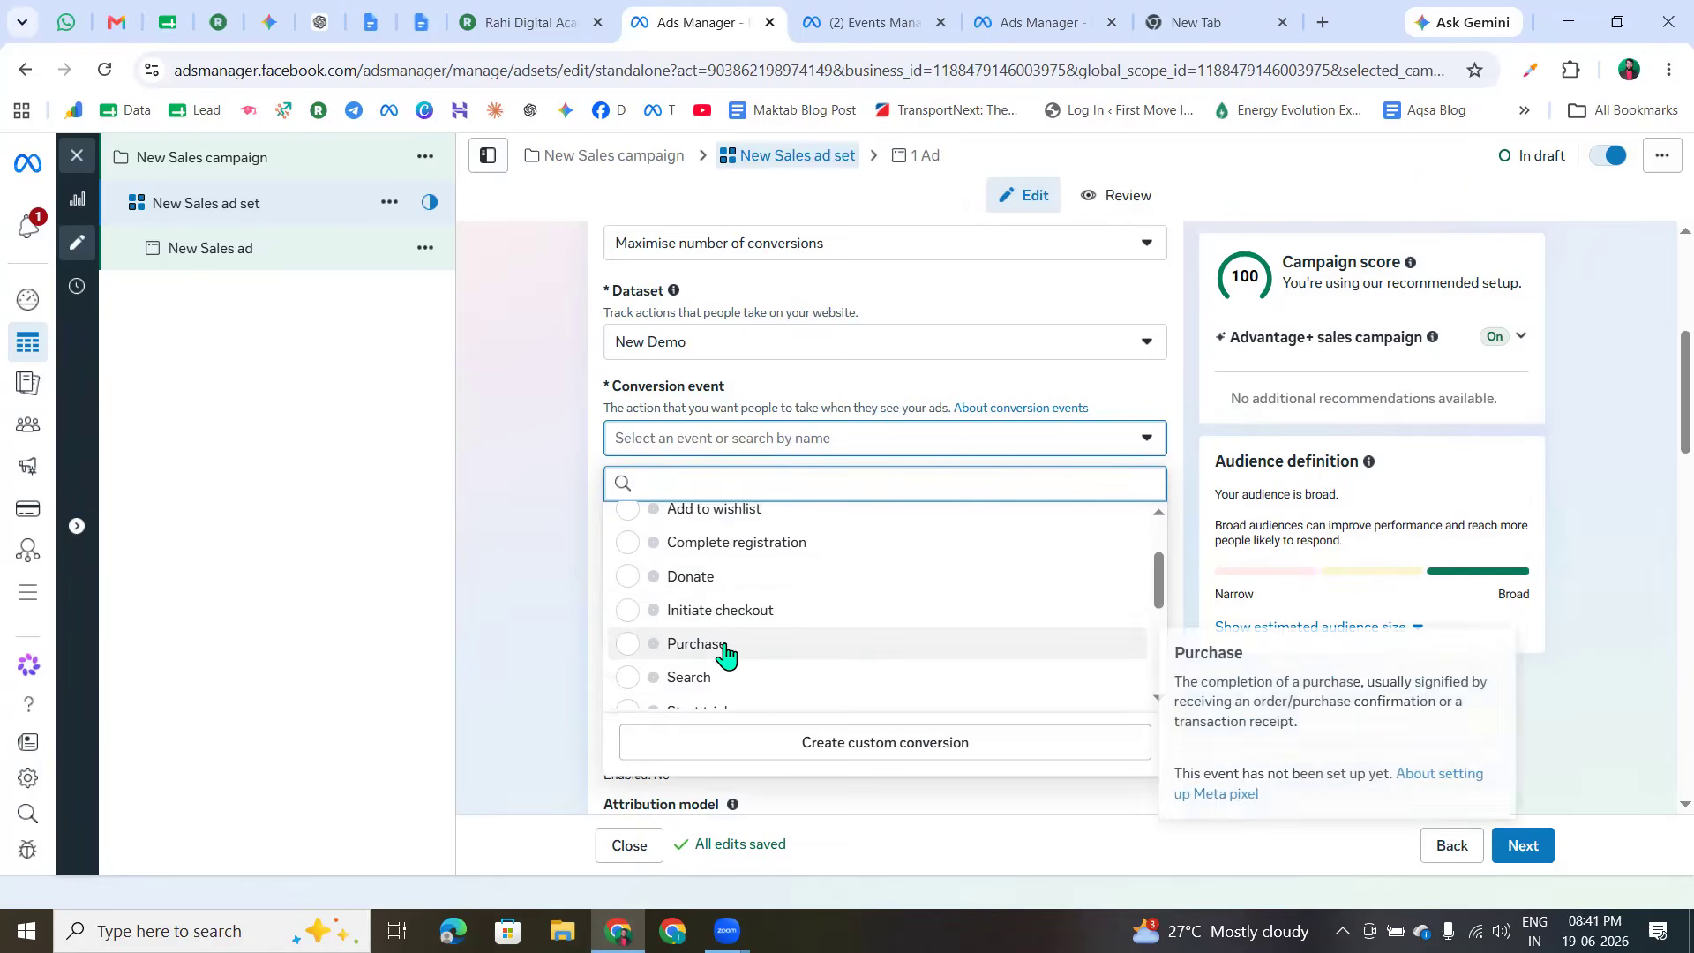
scroll(718, 650, down, 4)
scroll(726, 681, up, 3)
scroll(704, 675, up, 2)
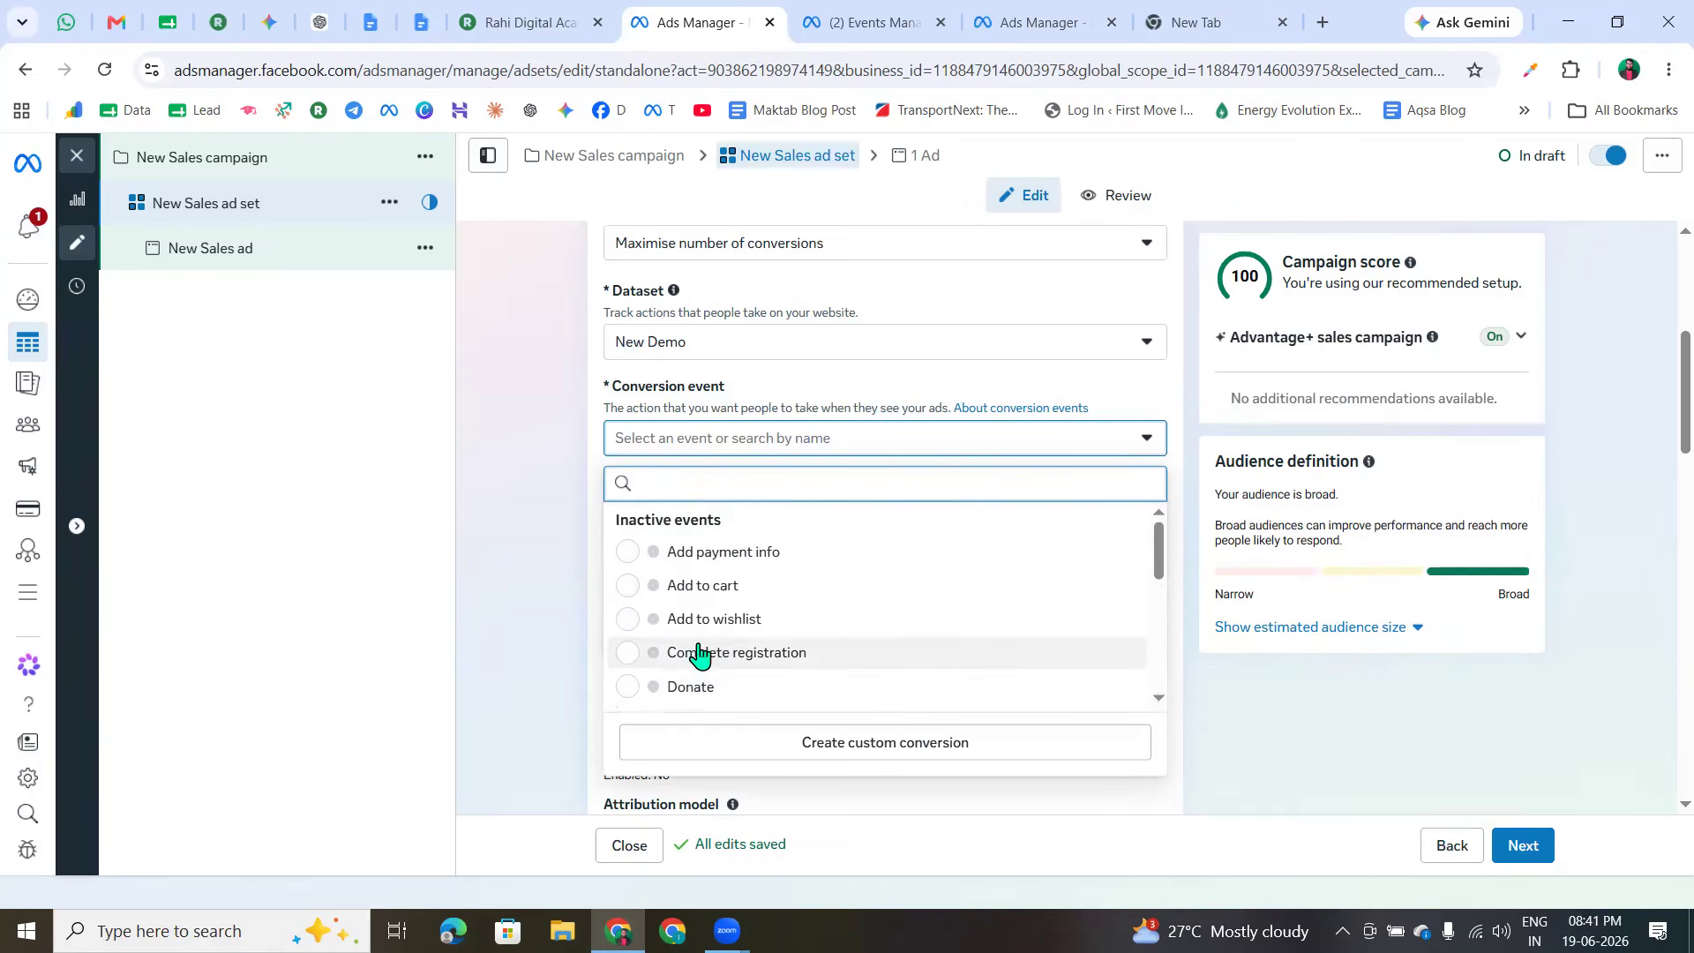
- Choose Purchase as the conversion event for the New Demo dataset and highlight the conversion event setup heading
scroll(711, 647, down, 1)
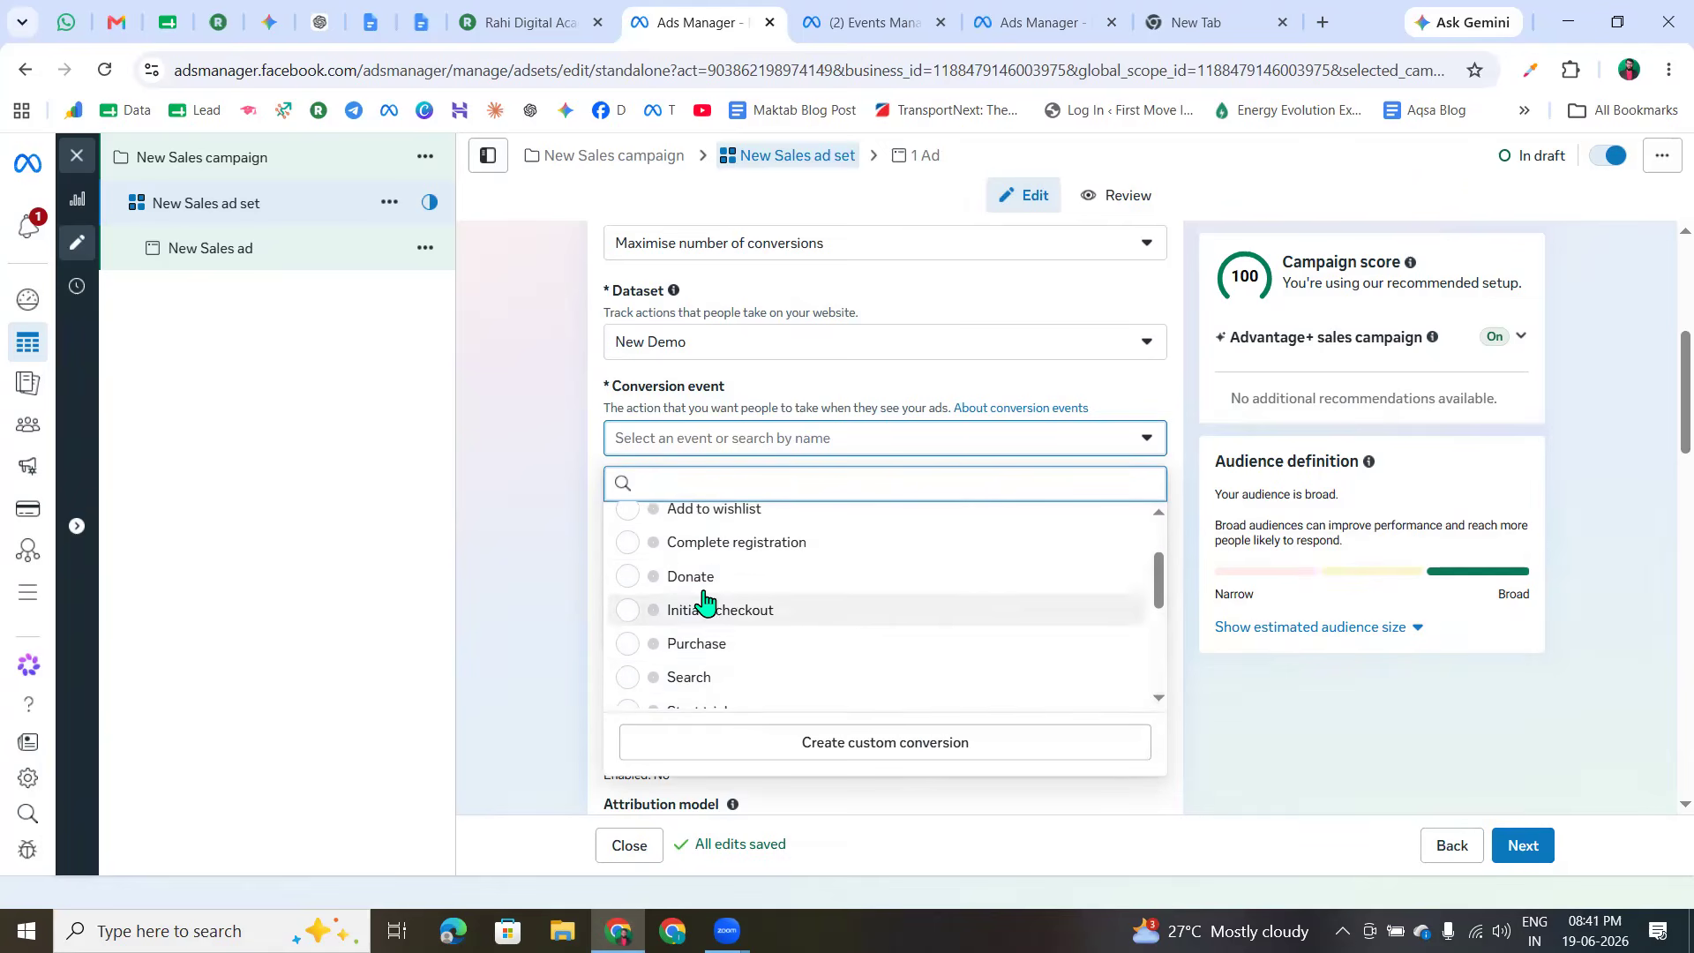
scroll(721, 637, down, 2)
click(729, 547)
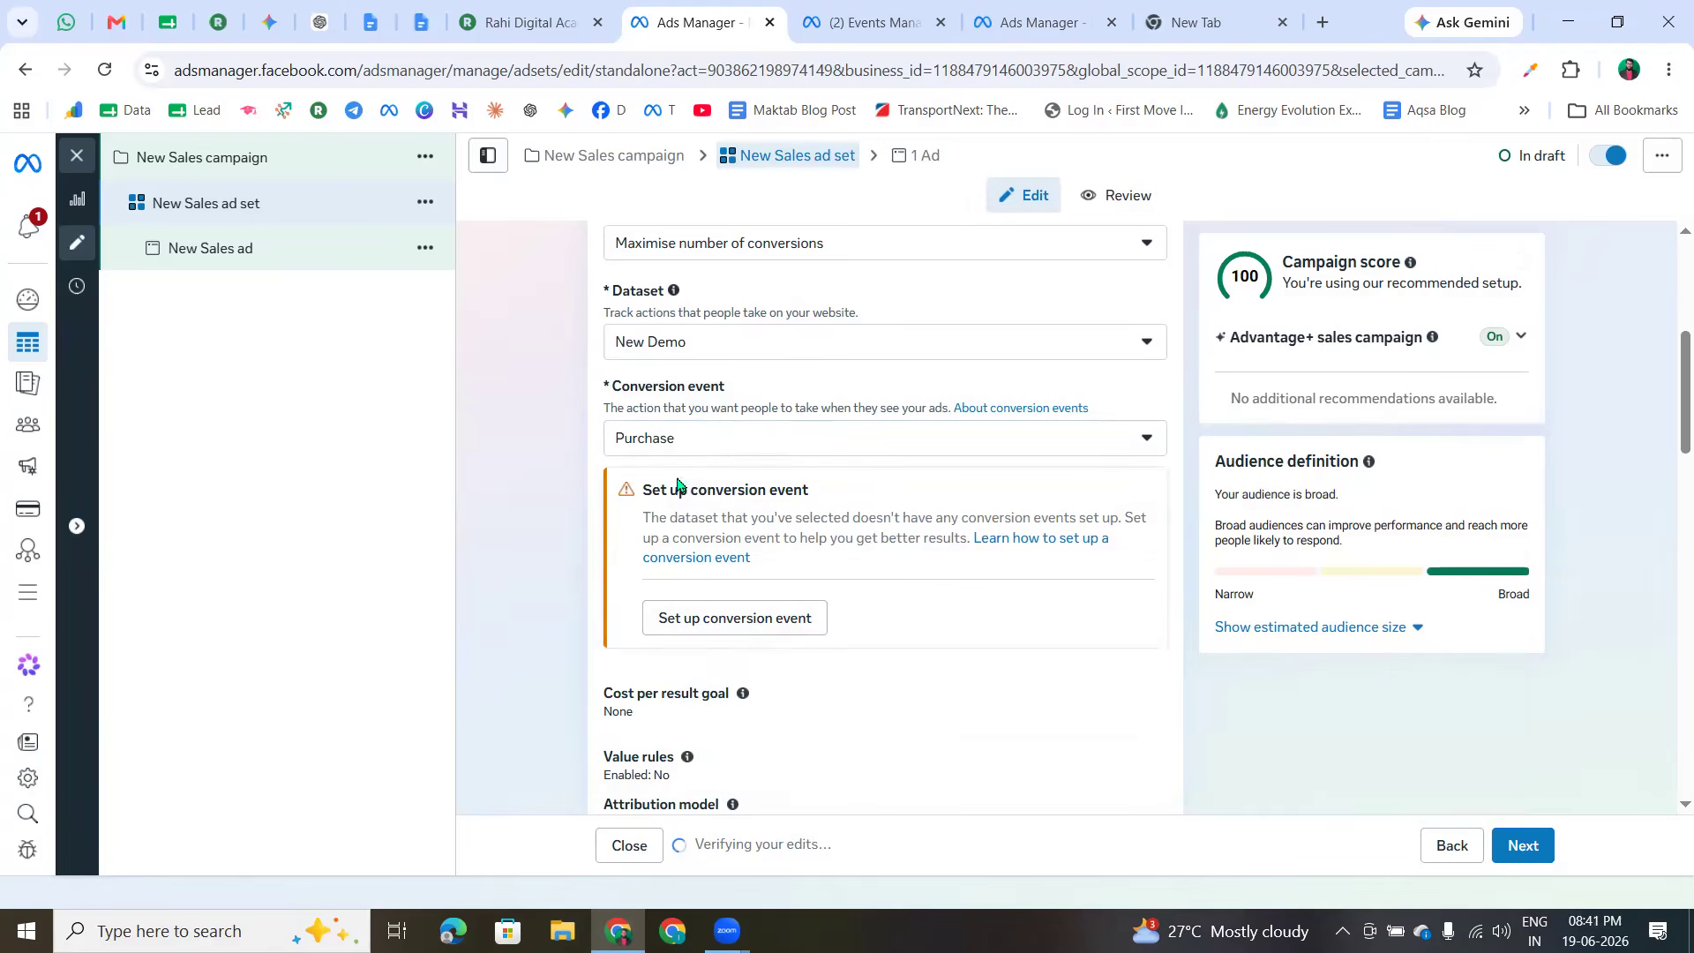
drag(649, 489, 834, 494)
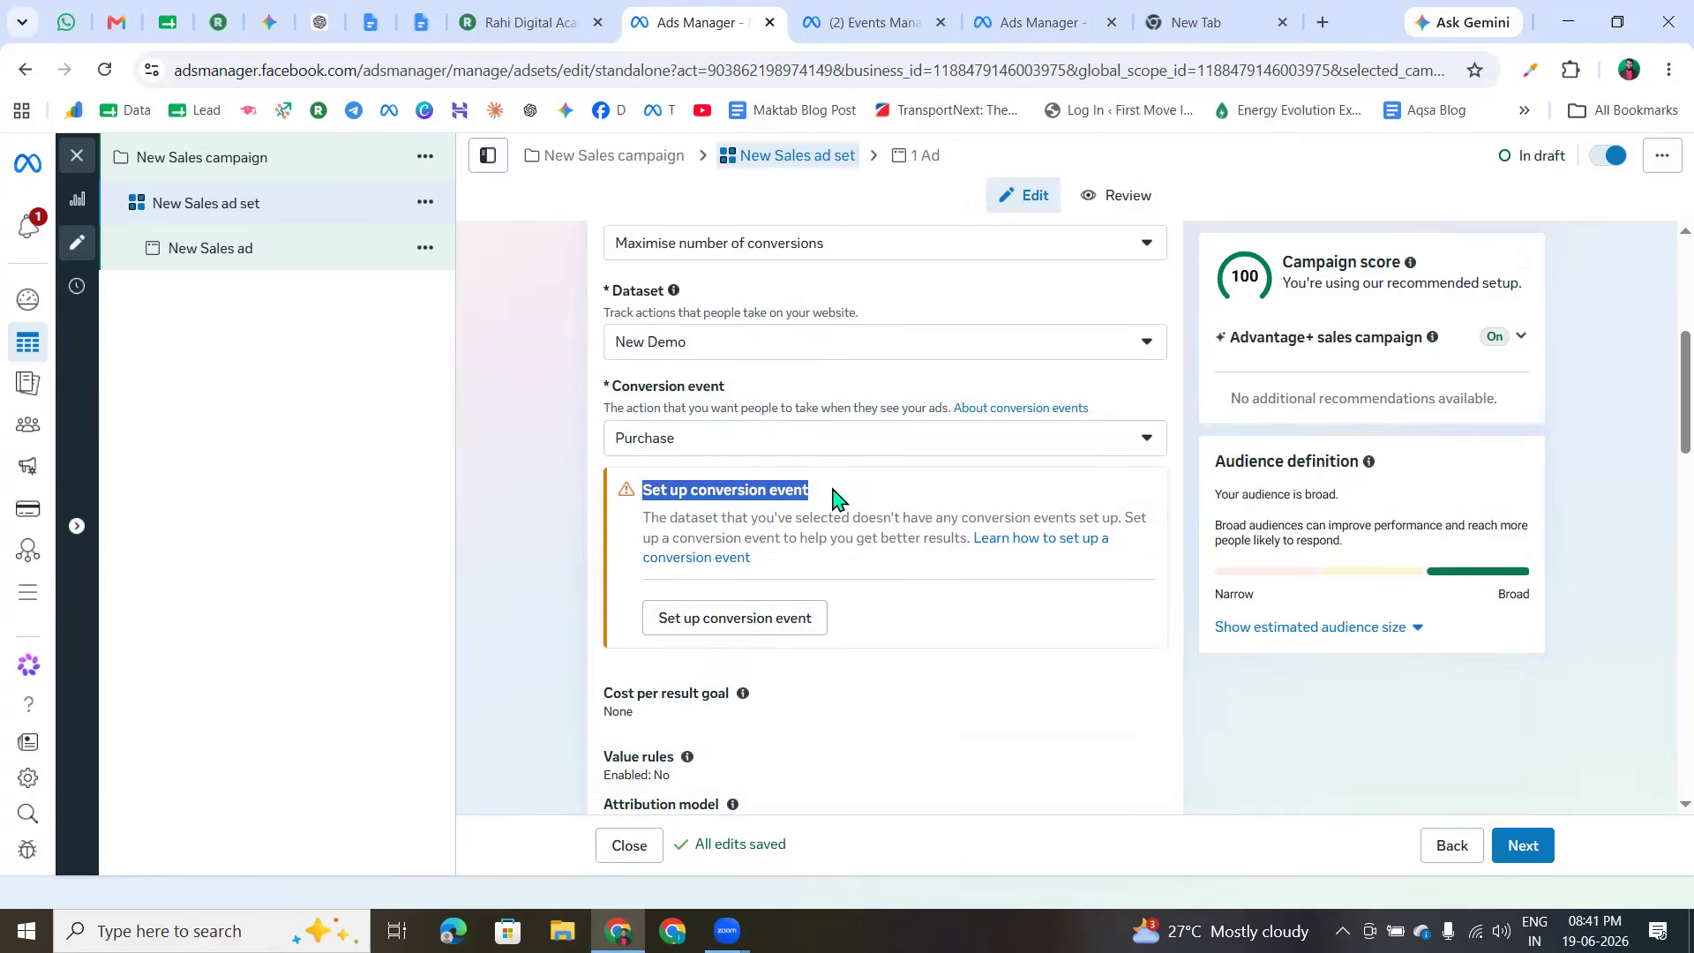
click(533, 530)
- Expand the additional conversion settings and examine the attribution model, attribution windows and conversion count options
scroll(739, 538, down, 2)
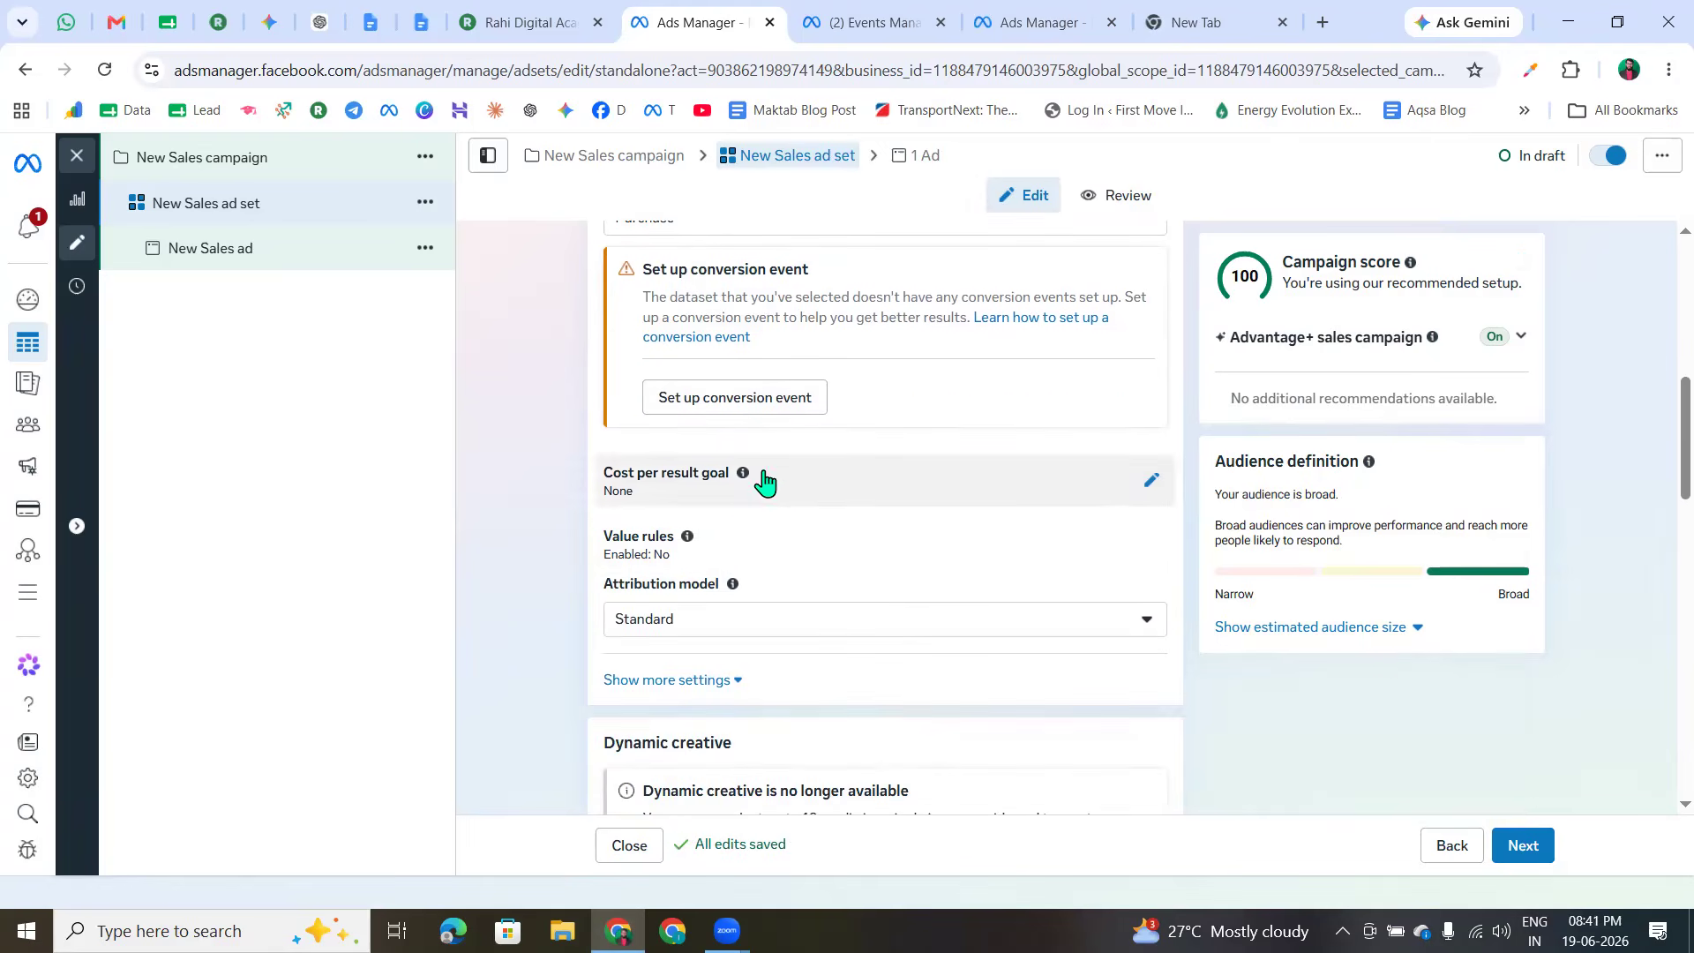
drag(605, 580, 629, 646)
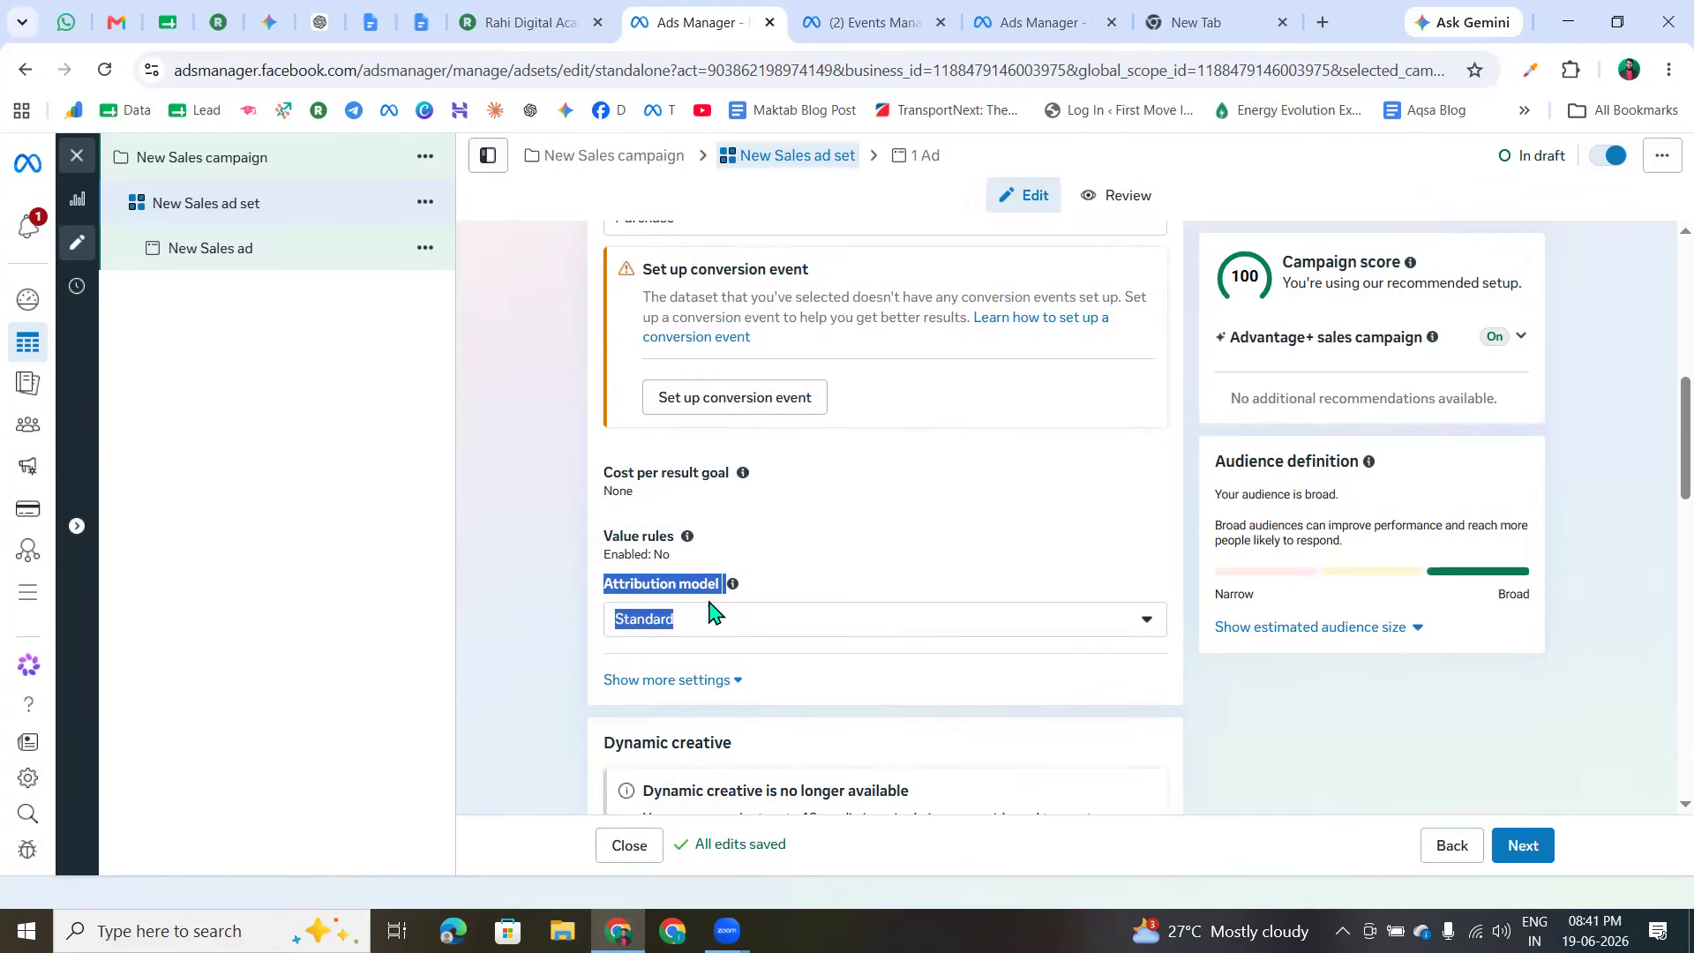
click(607, 642)
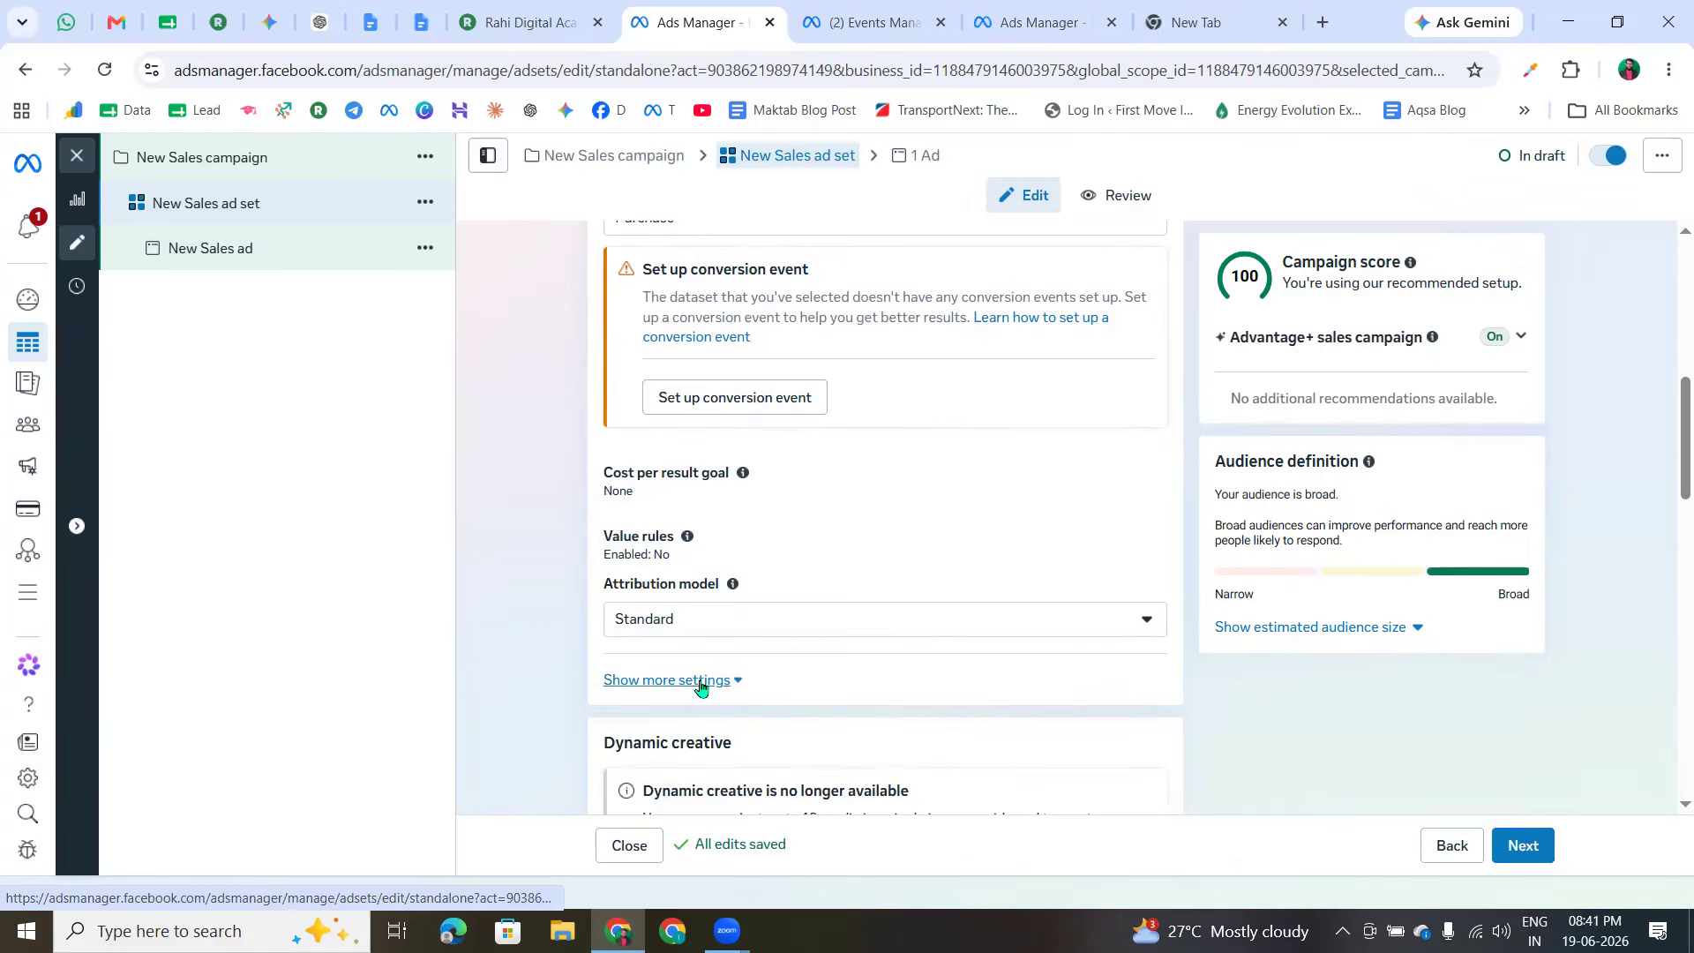
click(697, 681)
scroll(748, 673, down, 4)
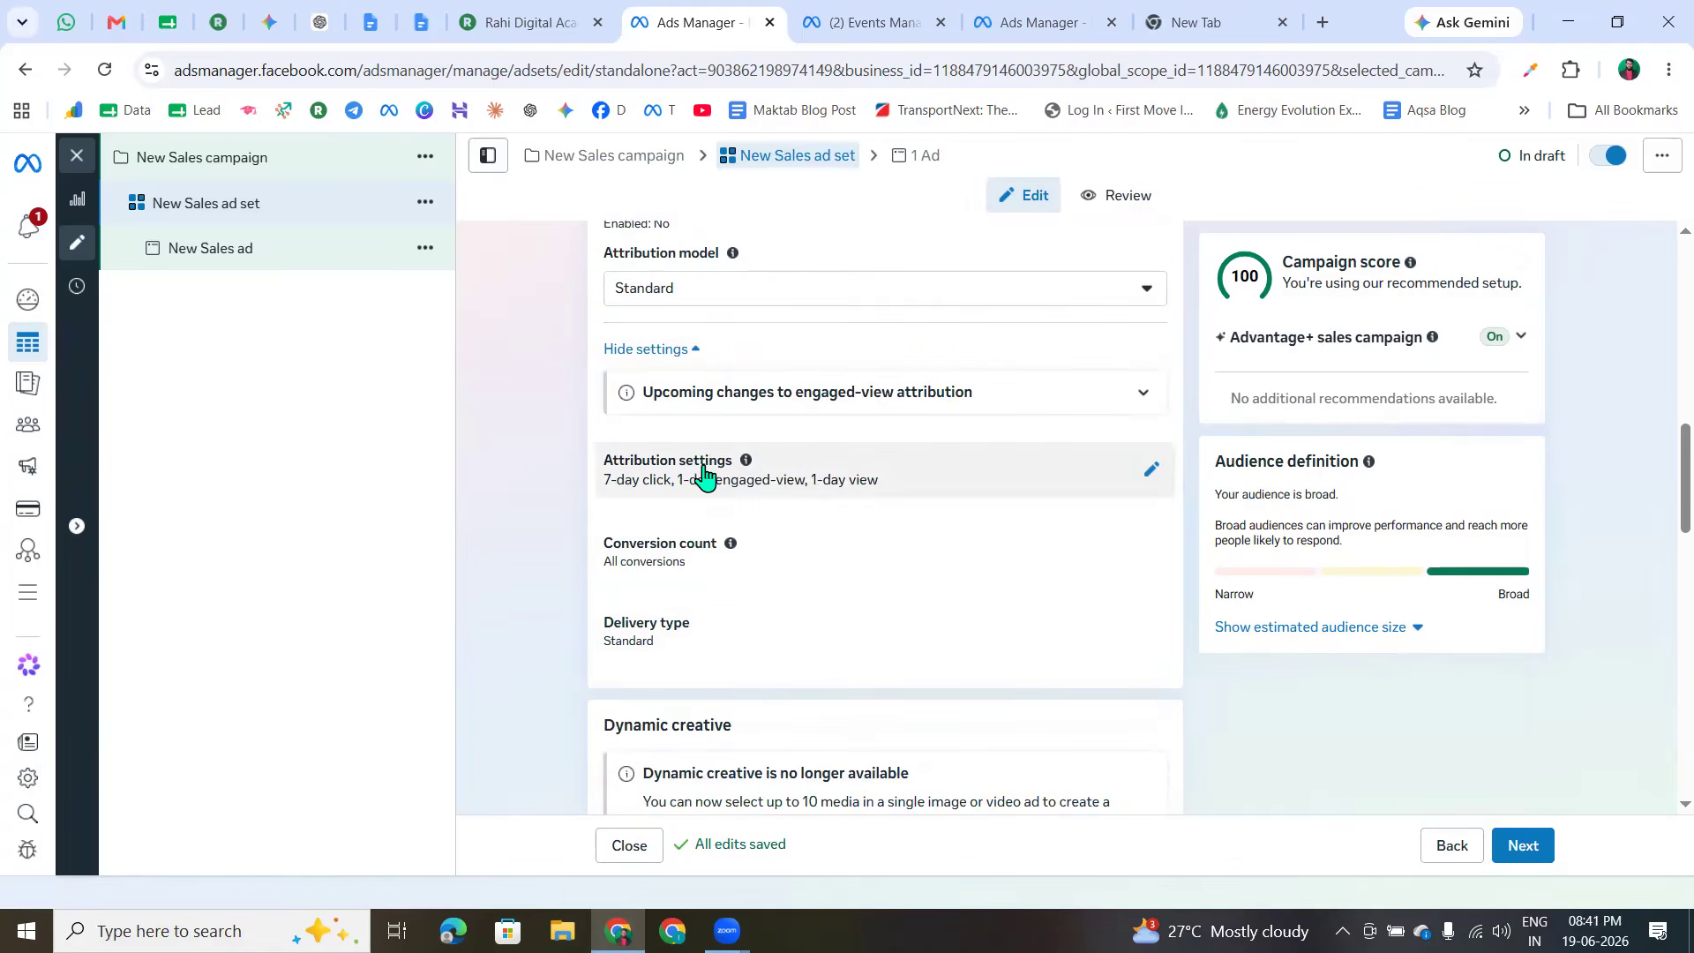
click(1150, 481)
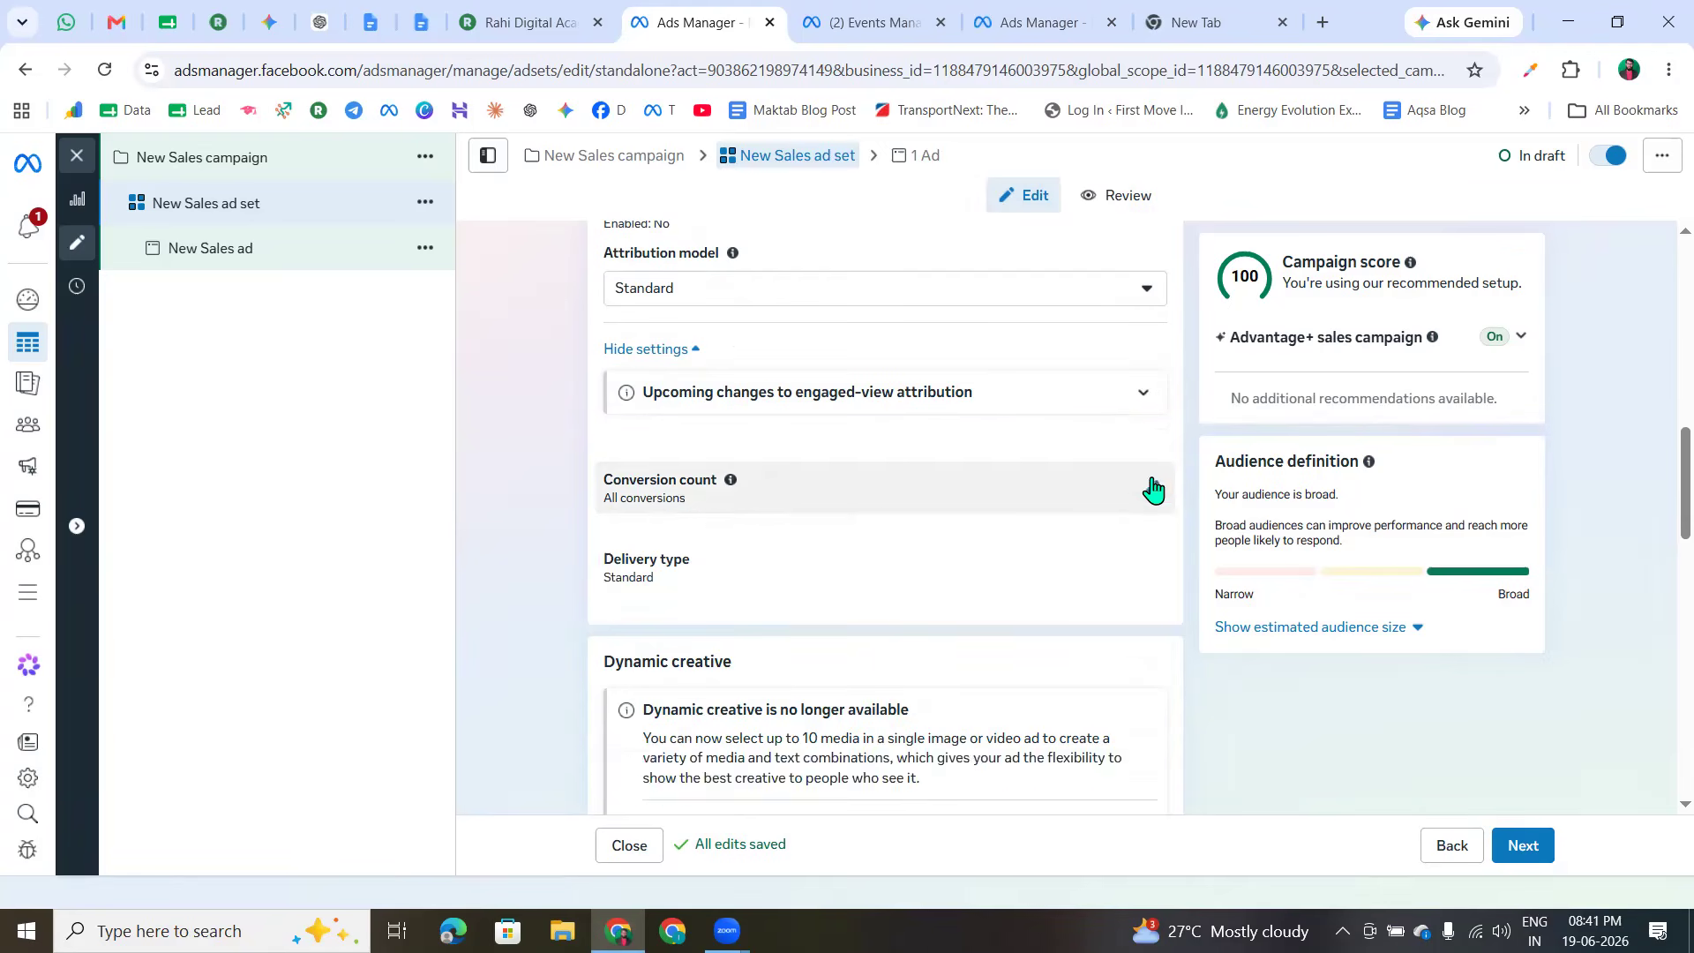
drag(615, 510, 790, 511)
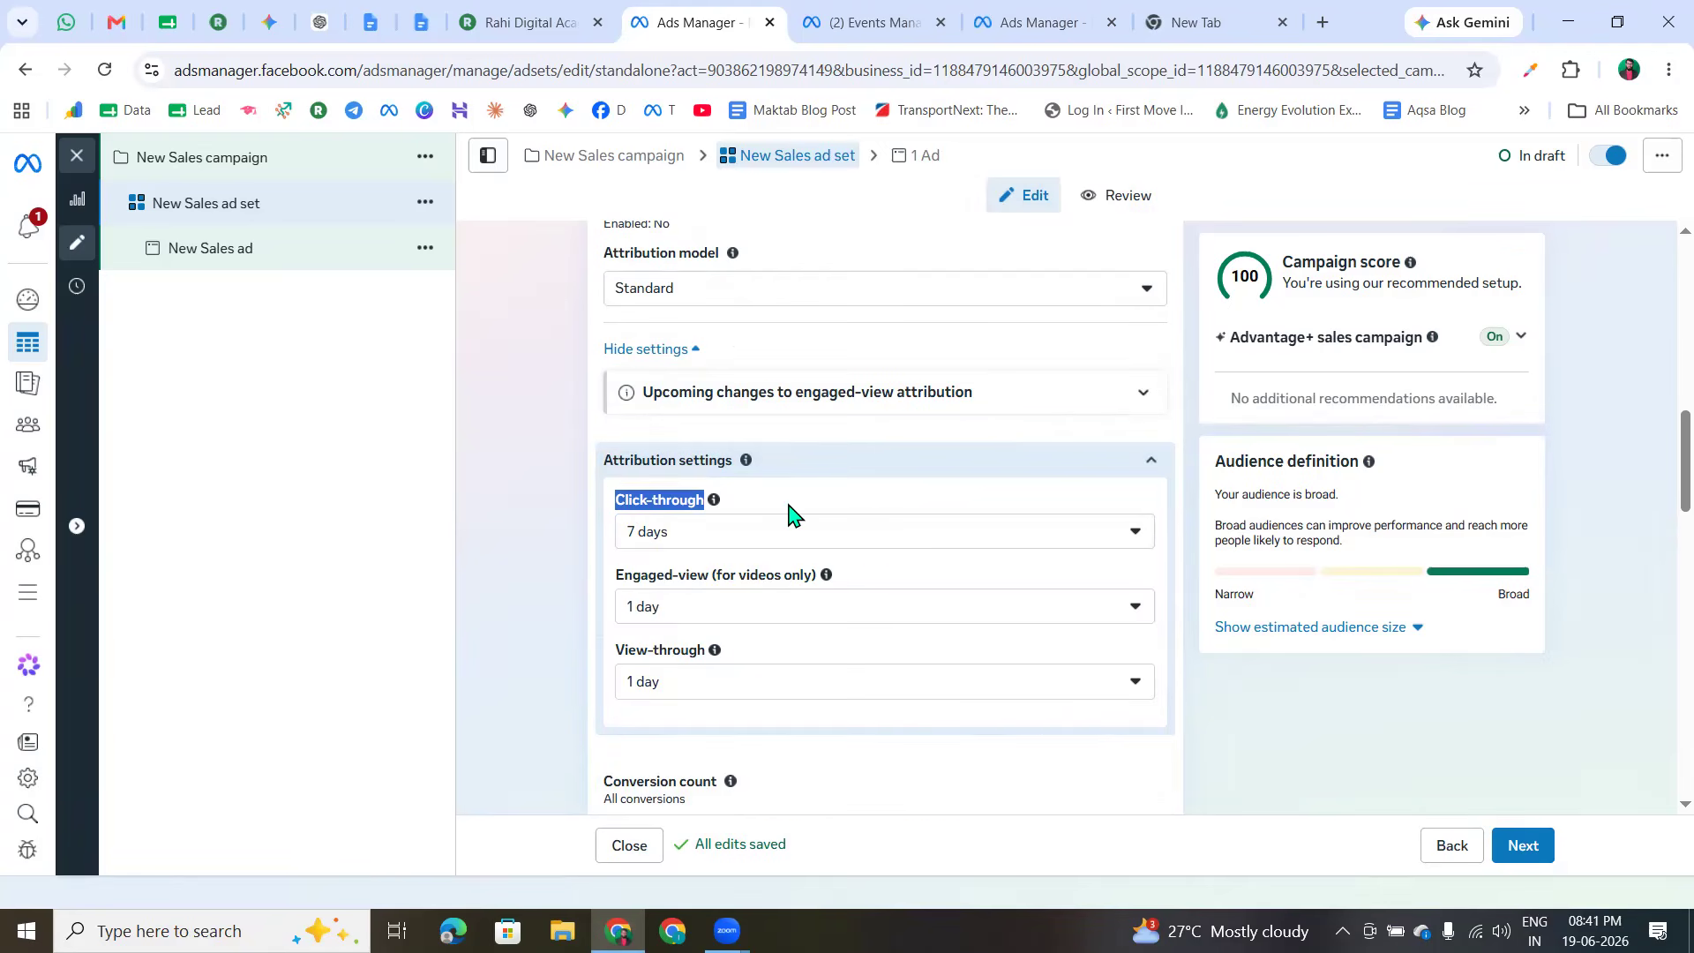
click(534, 556)
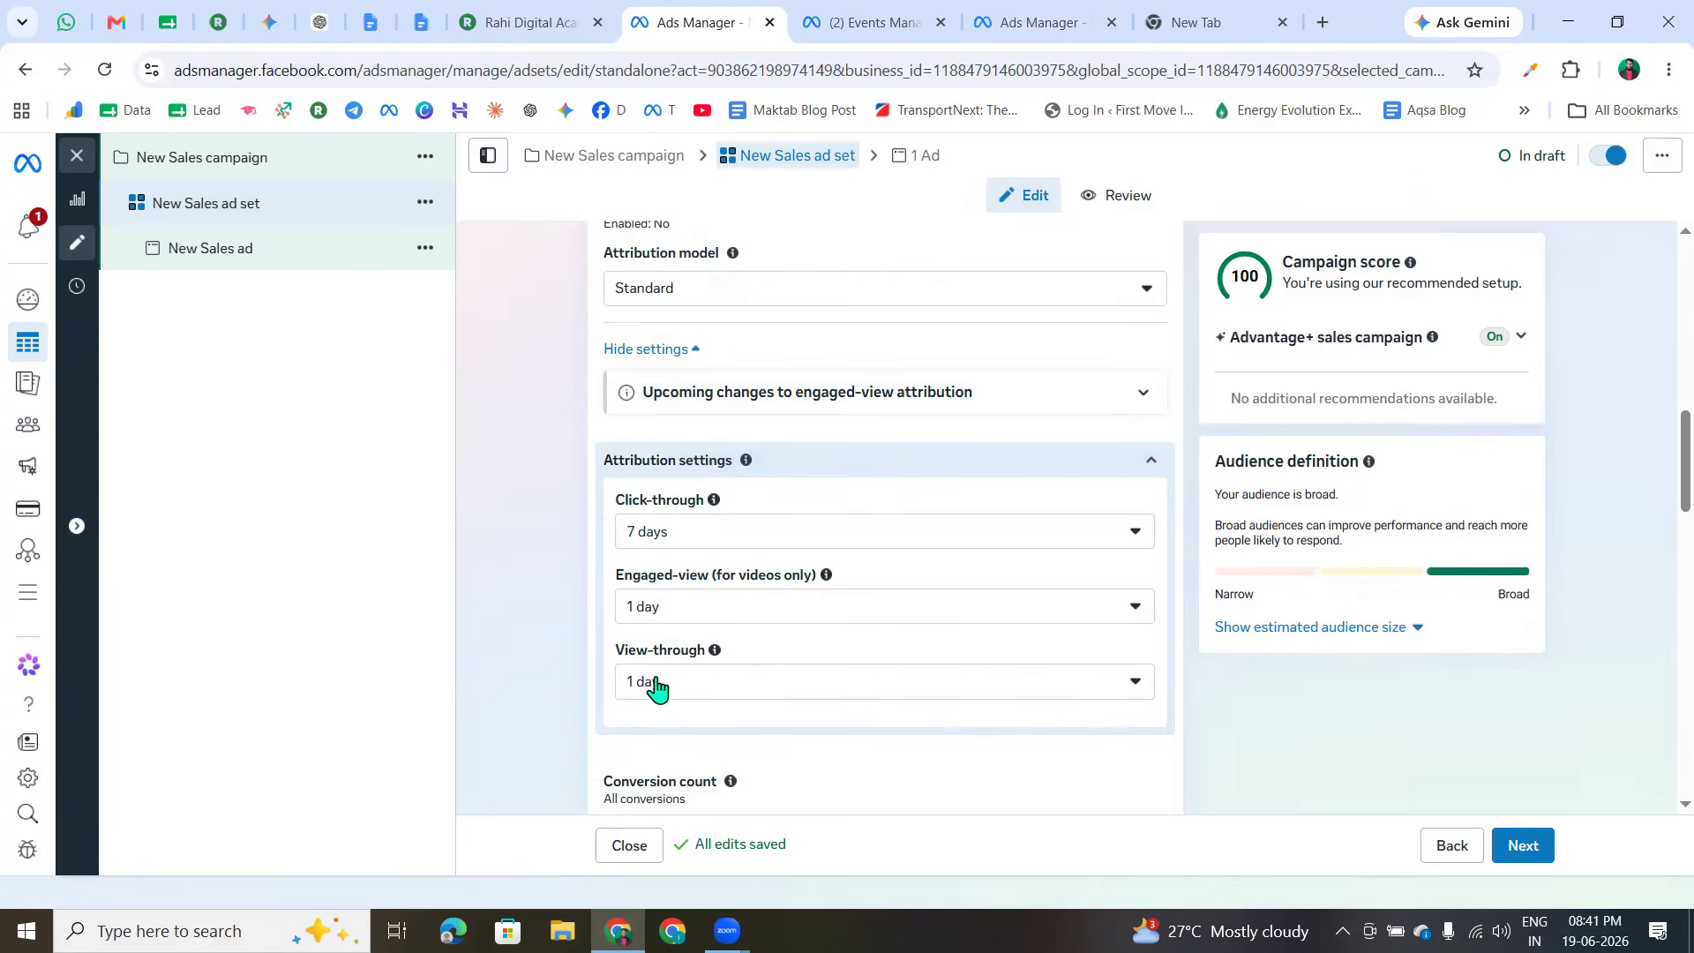
click(1147, 468)
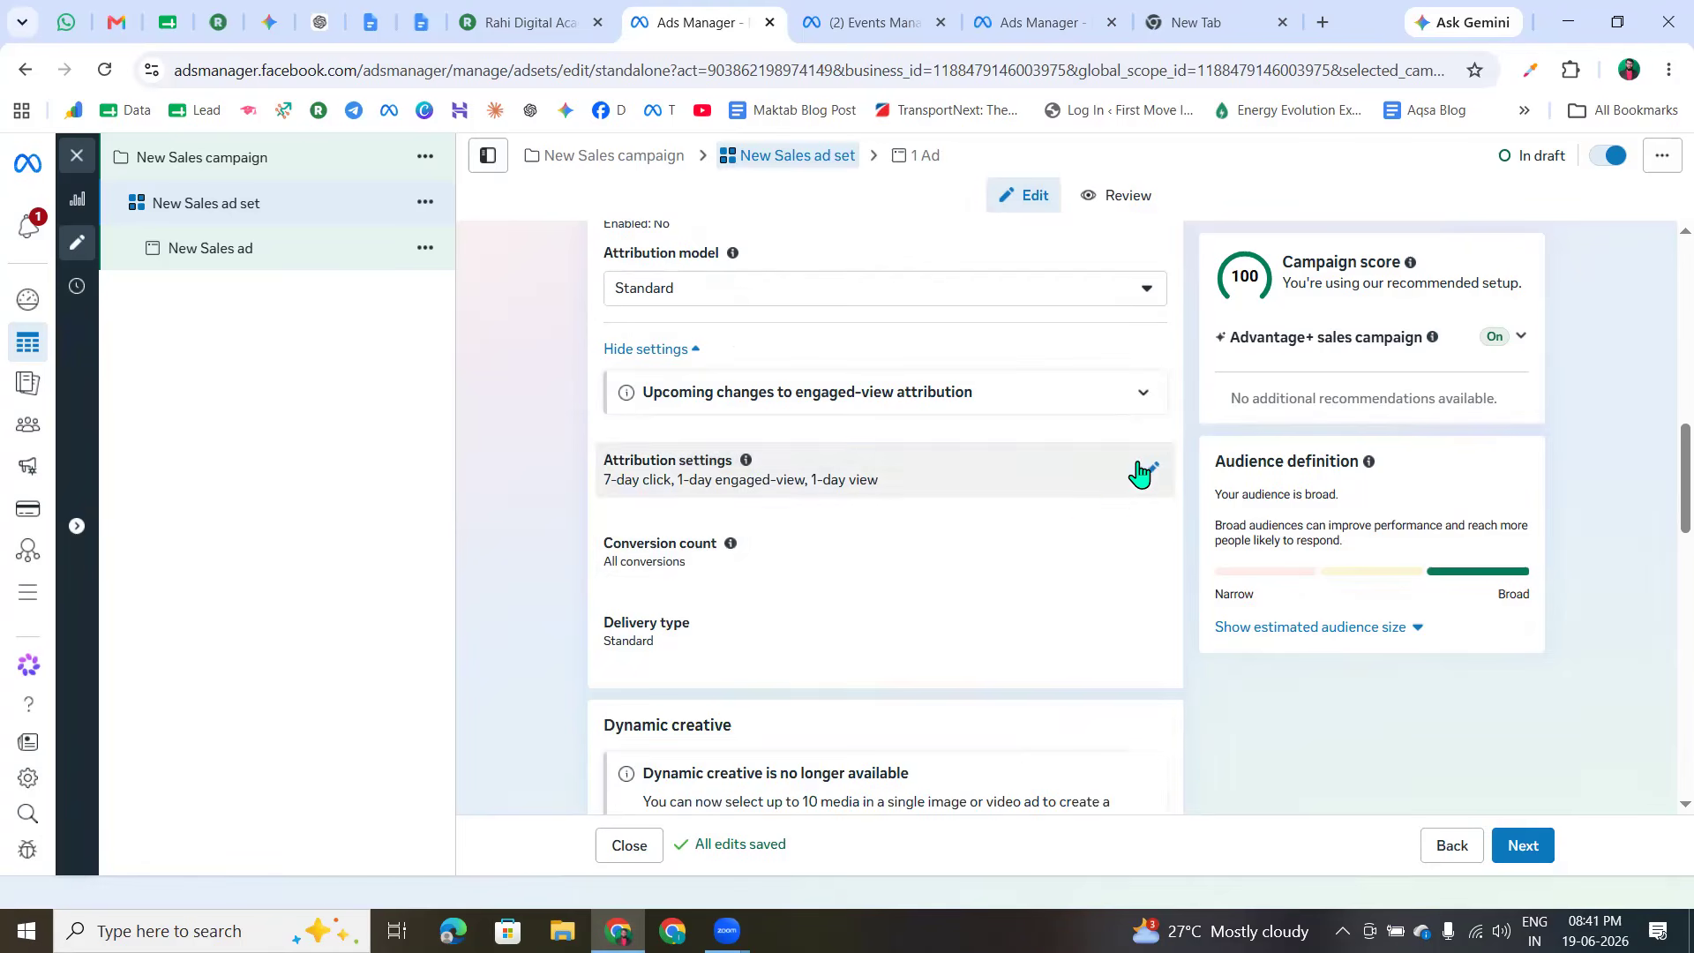
click(654, 572)
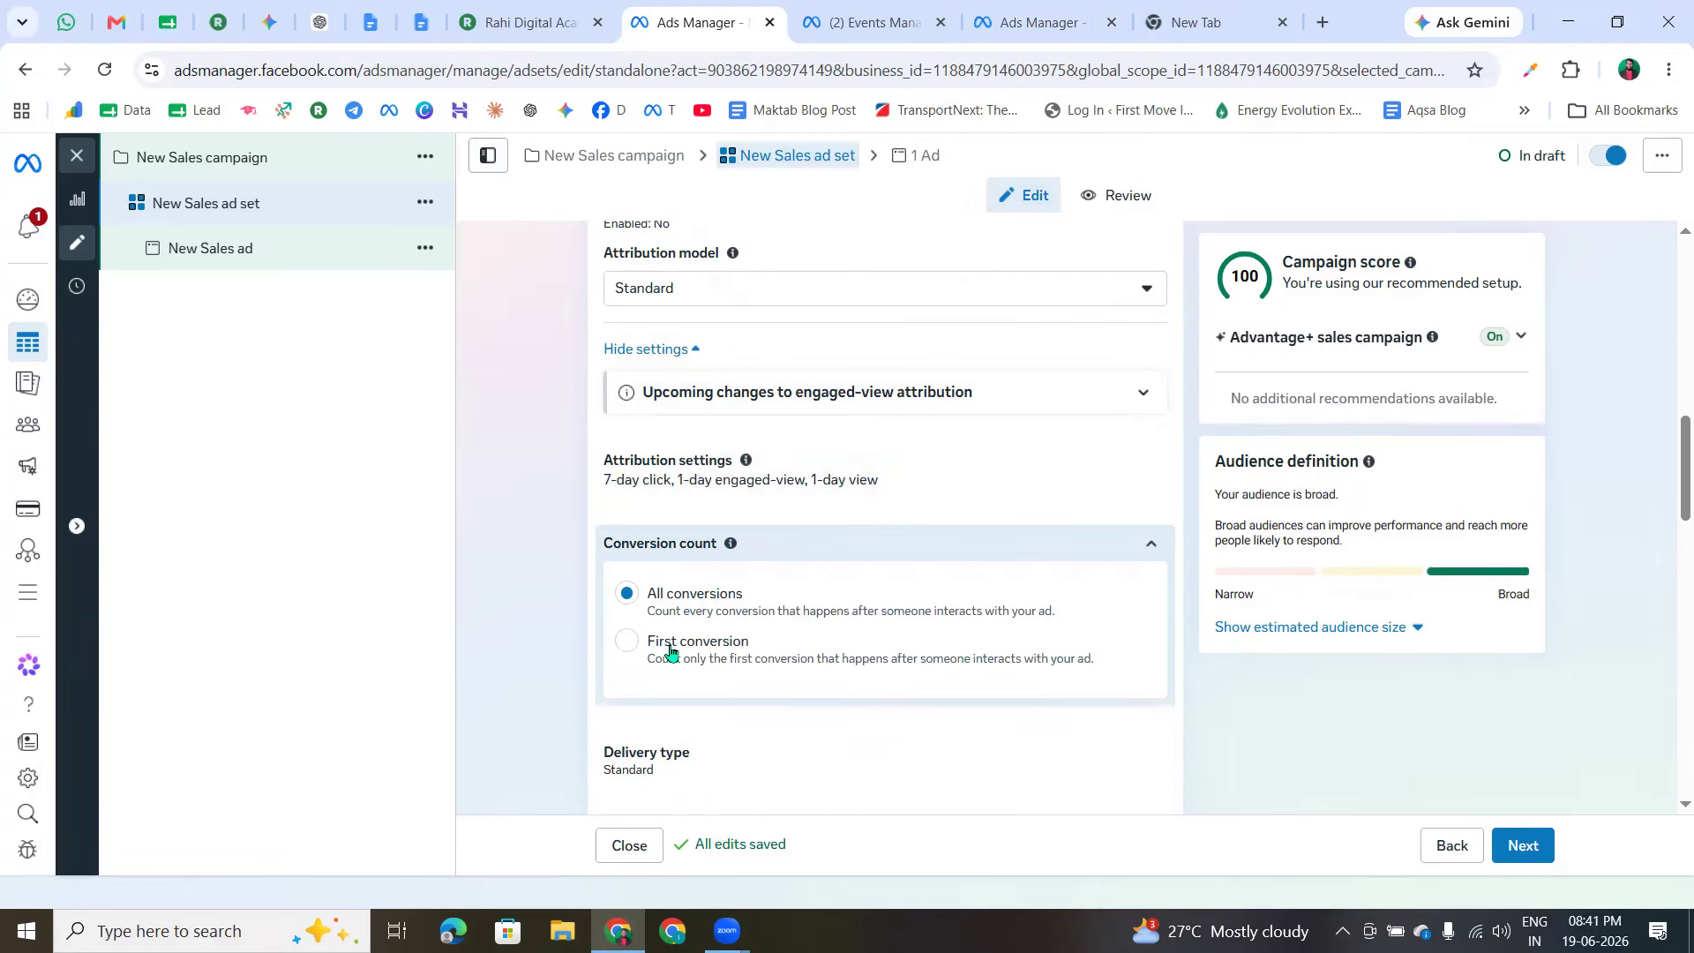
- Look through the ad set's budget, audience, policy and placements sections, and continue to the ad level
scroll(680, 653, down, 4)
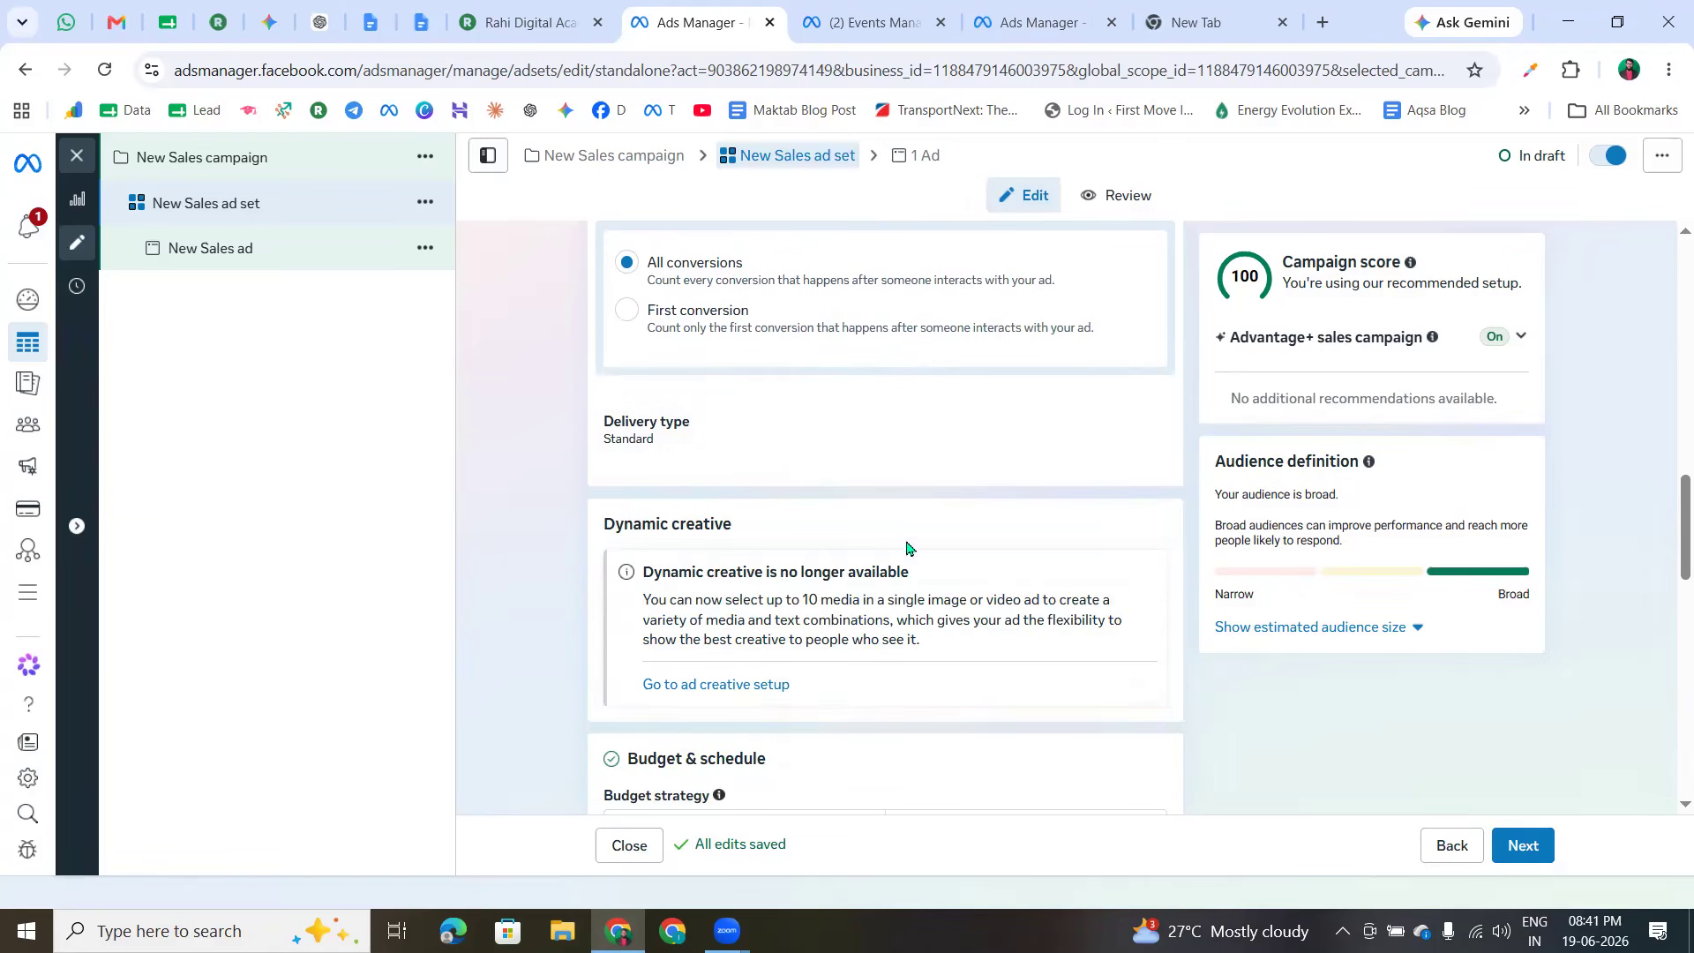
scroll(906, 547, down, 4)
drag(622, 439, 806, 435)
click(817, 439)
scroll(825, 613, down, 4)
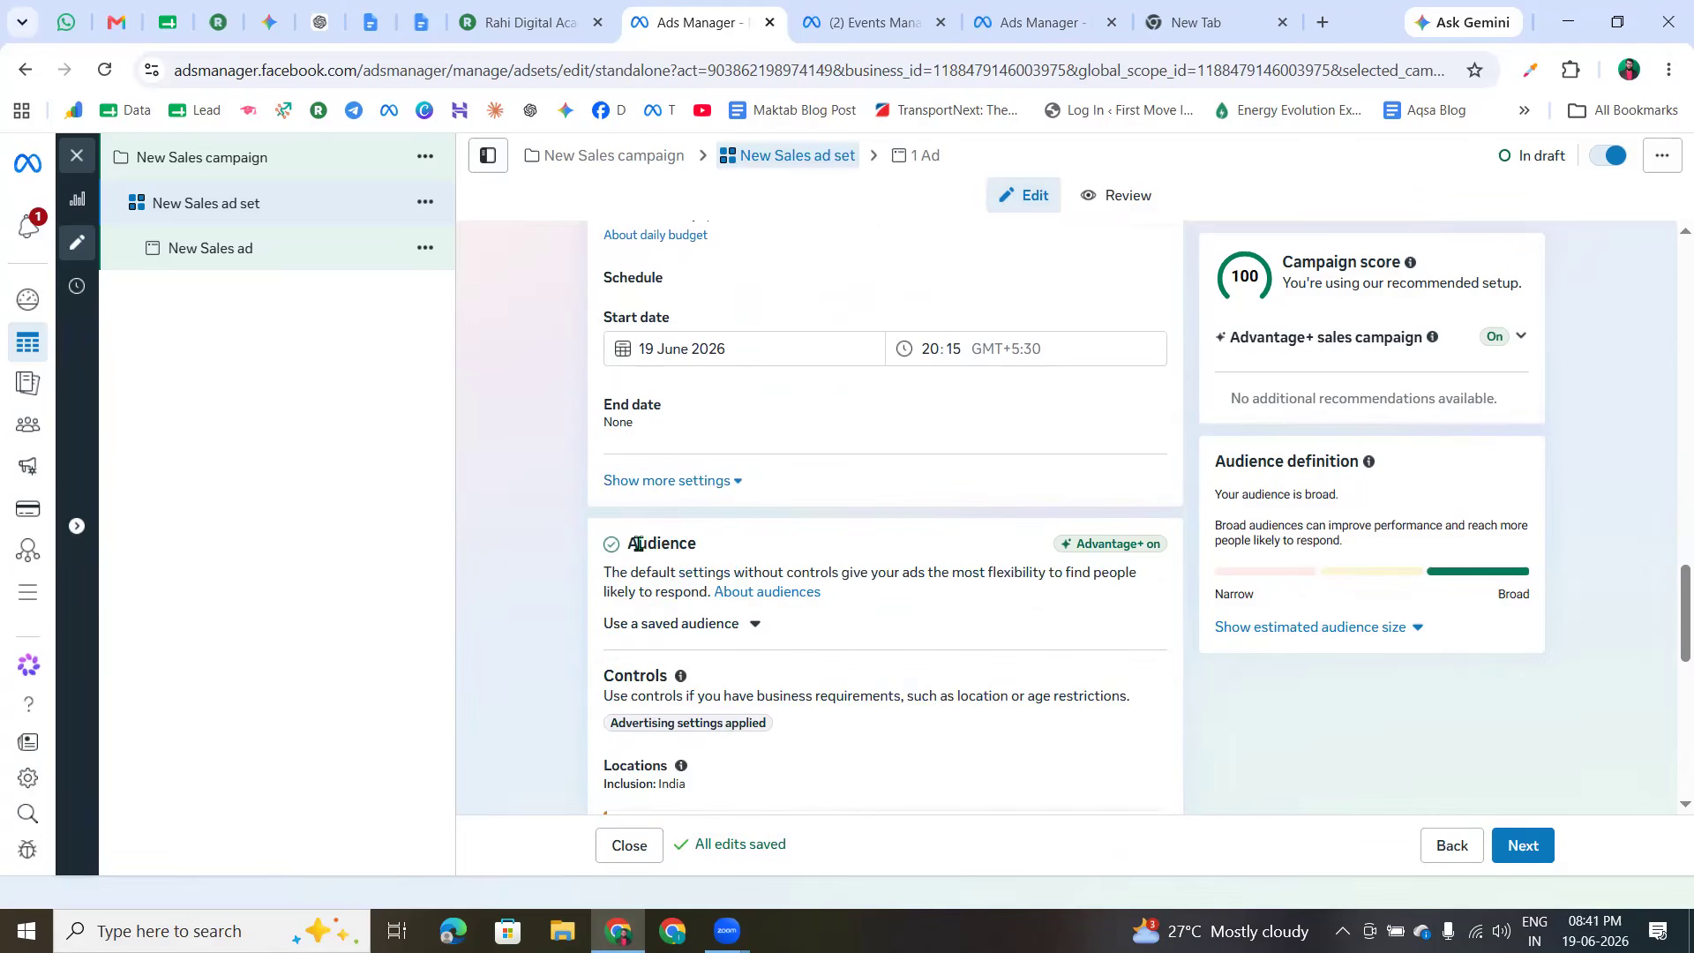
drag(638, 544, 945, 552)
click(937, 555)
scroll(937, 553, down, 5)
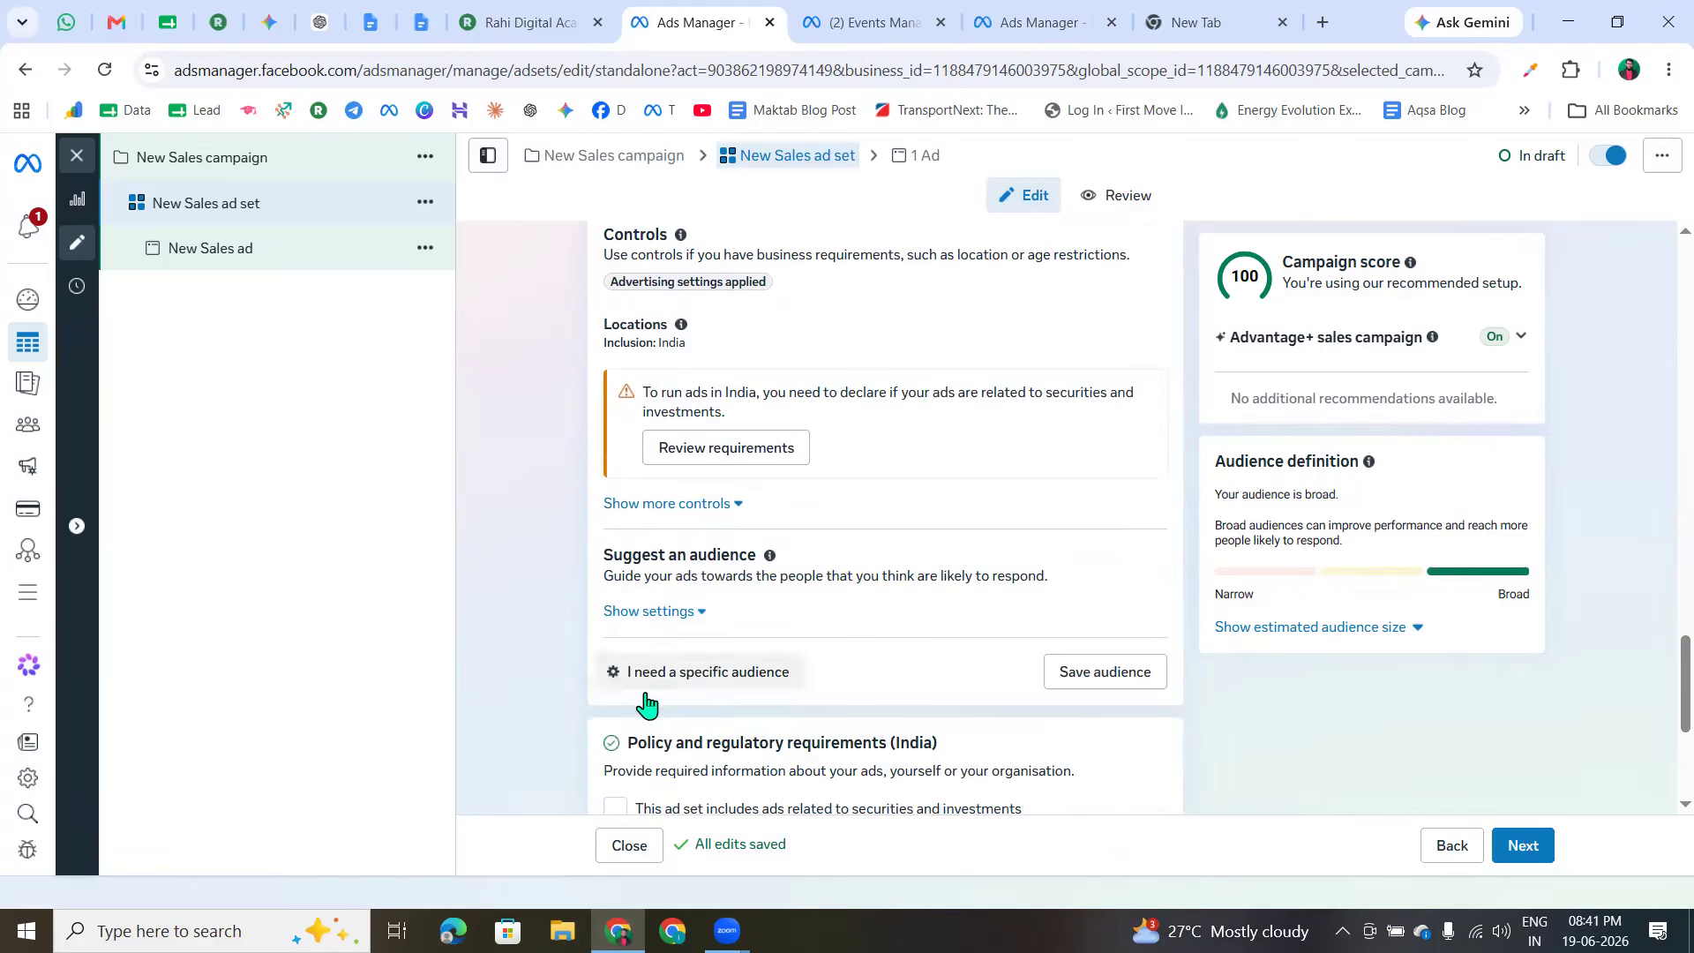
scroll(653, 623, down, 3)
scroll(673, 678, down, 2)
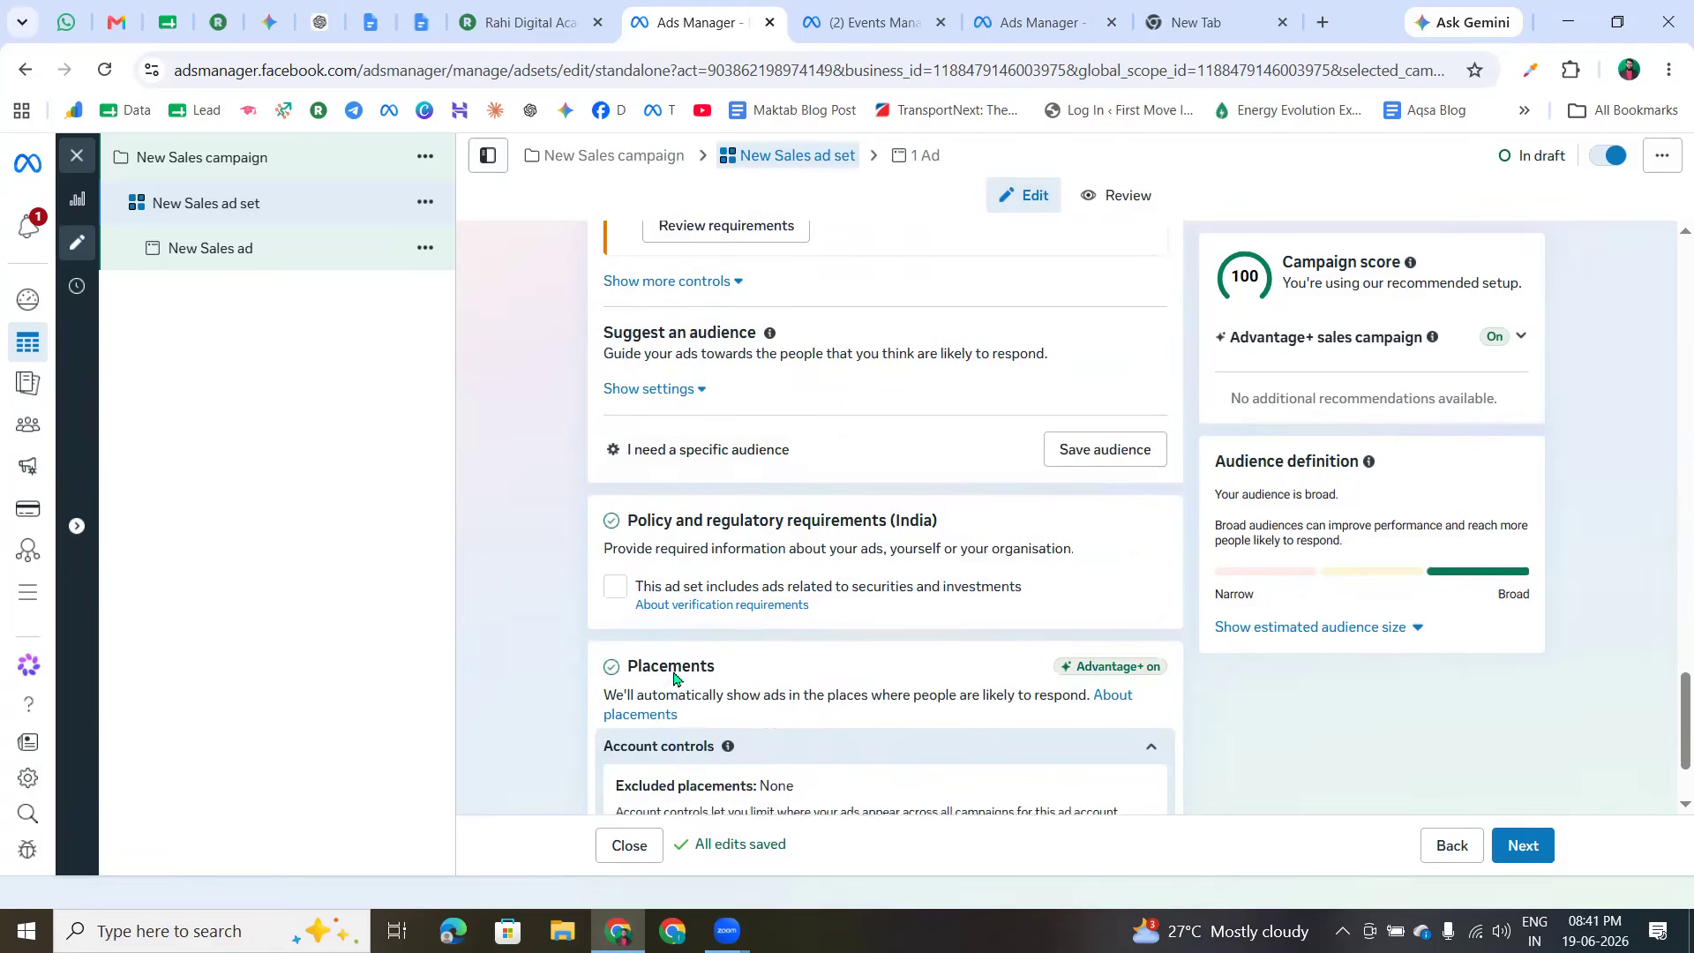
double_click(629, 516)
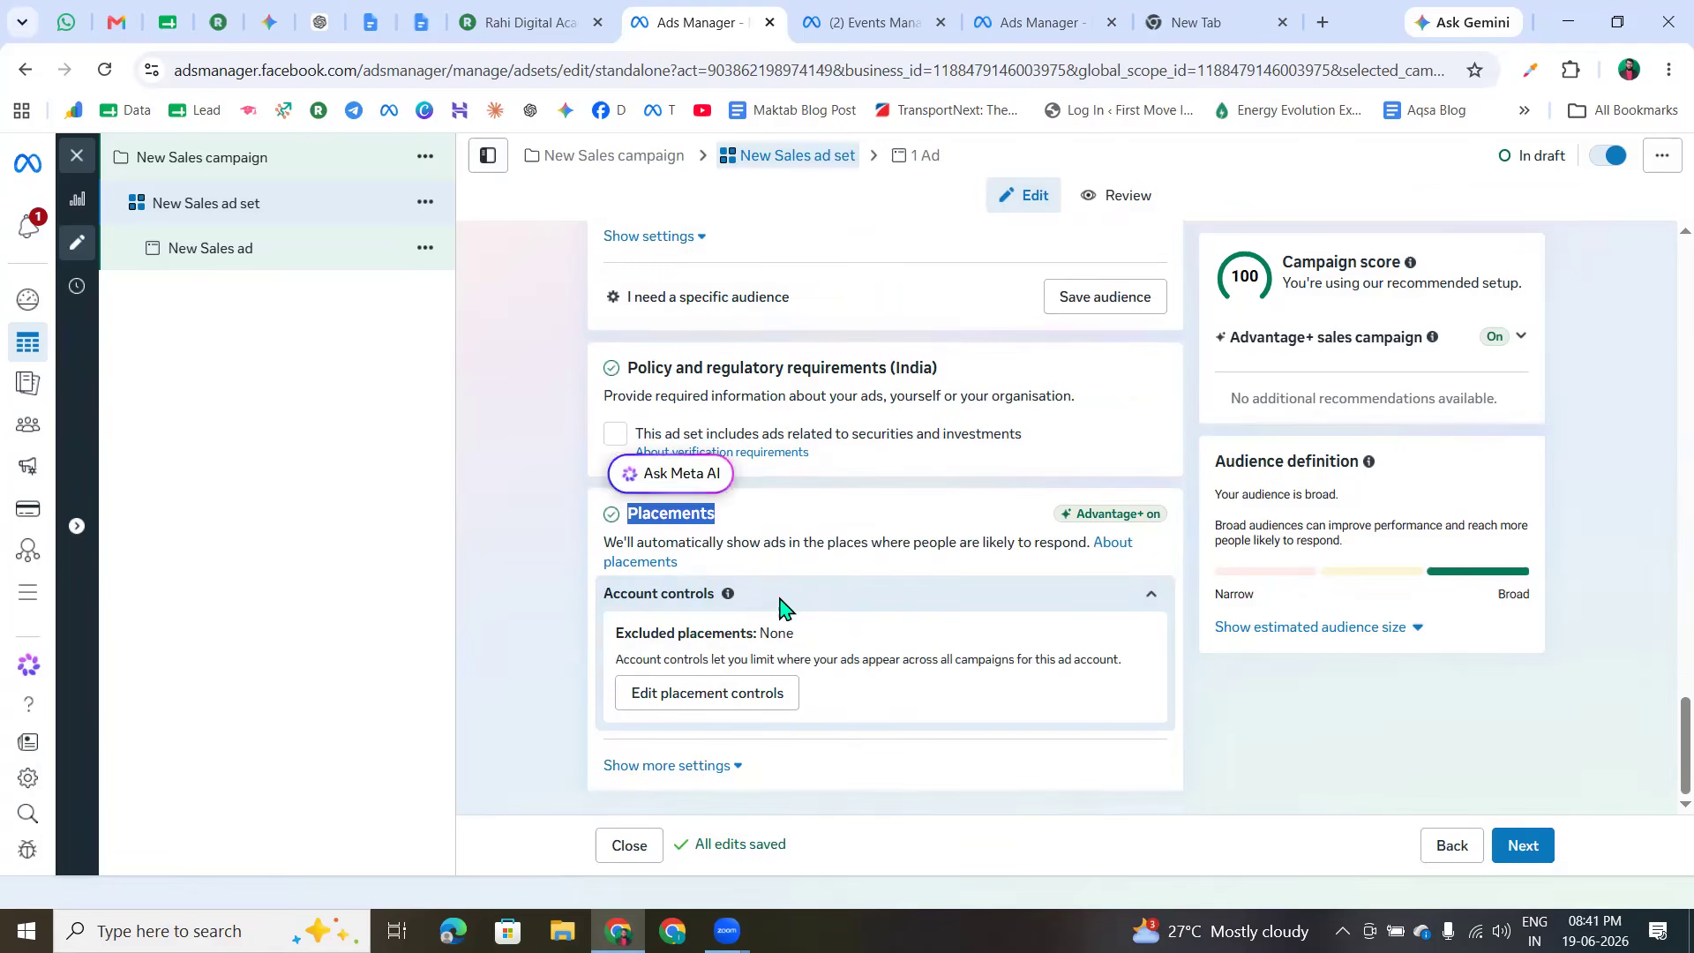
click(1520, 847)
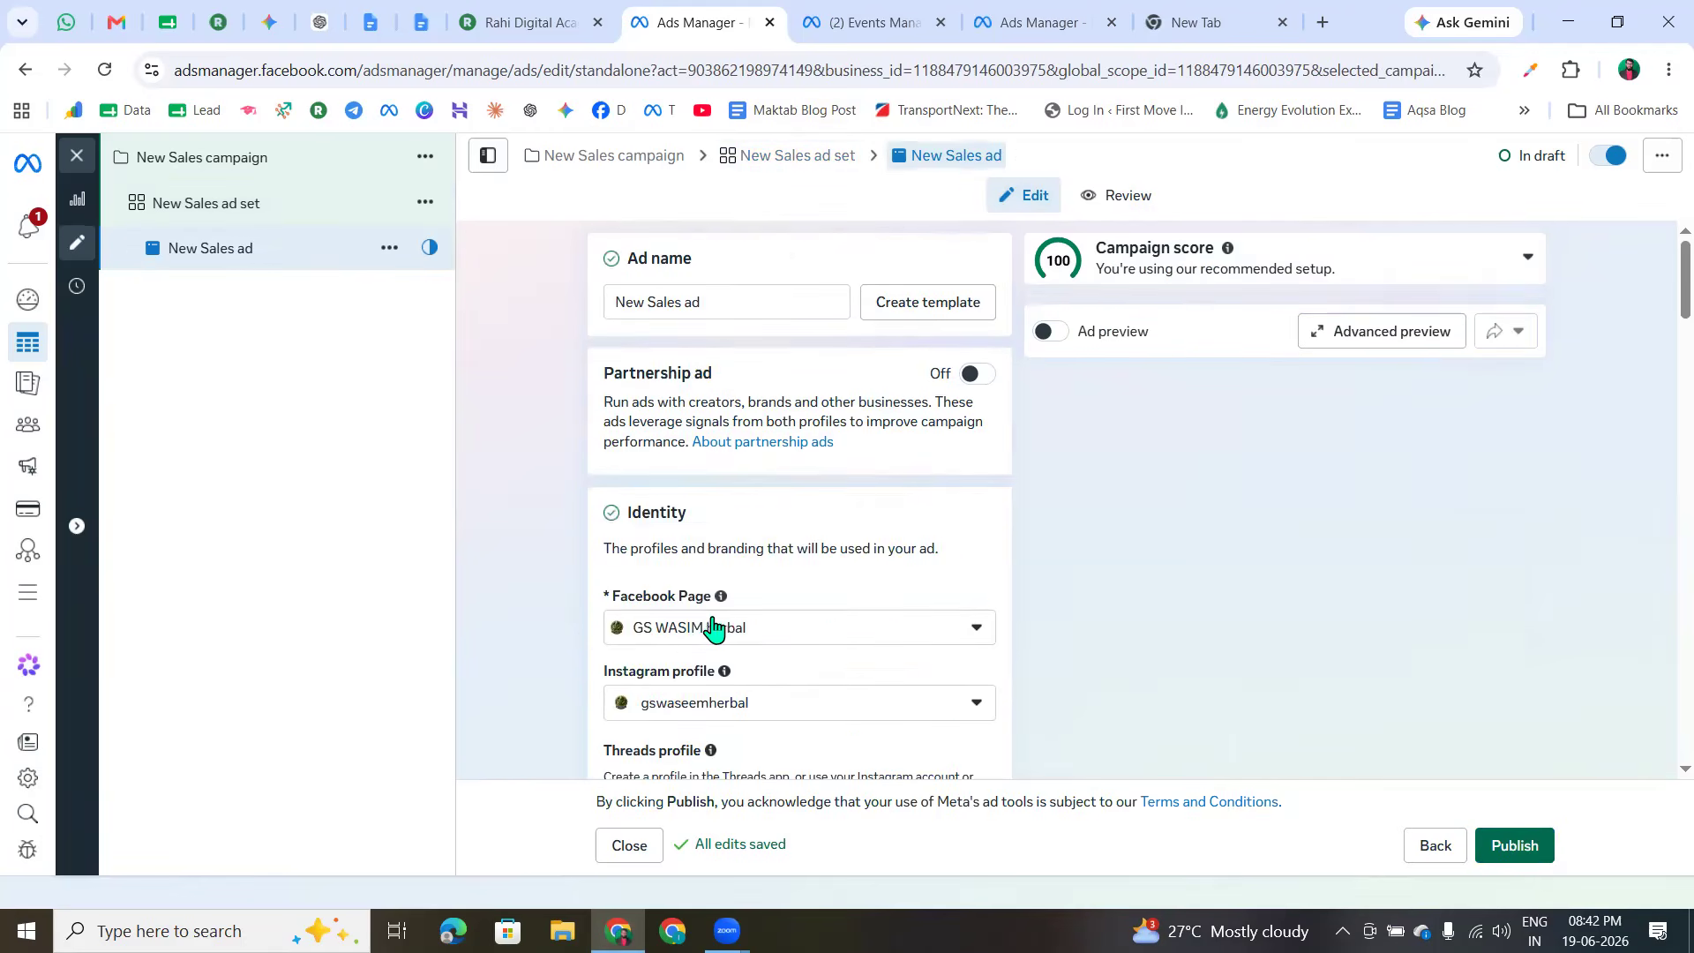
- Examine the ad's Identity section, covering the Facebook Page, Instagram profile and Threads profile
scroll(703, 632, down, 1)
drag(610, 490, 746, 491)
click(718, 521)
click(589, 582)
drag(603, 561, 714, 563)
click(558, 586)
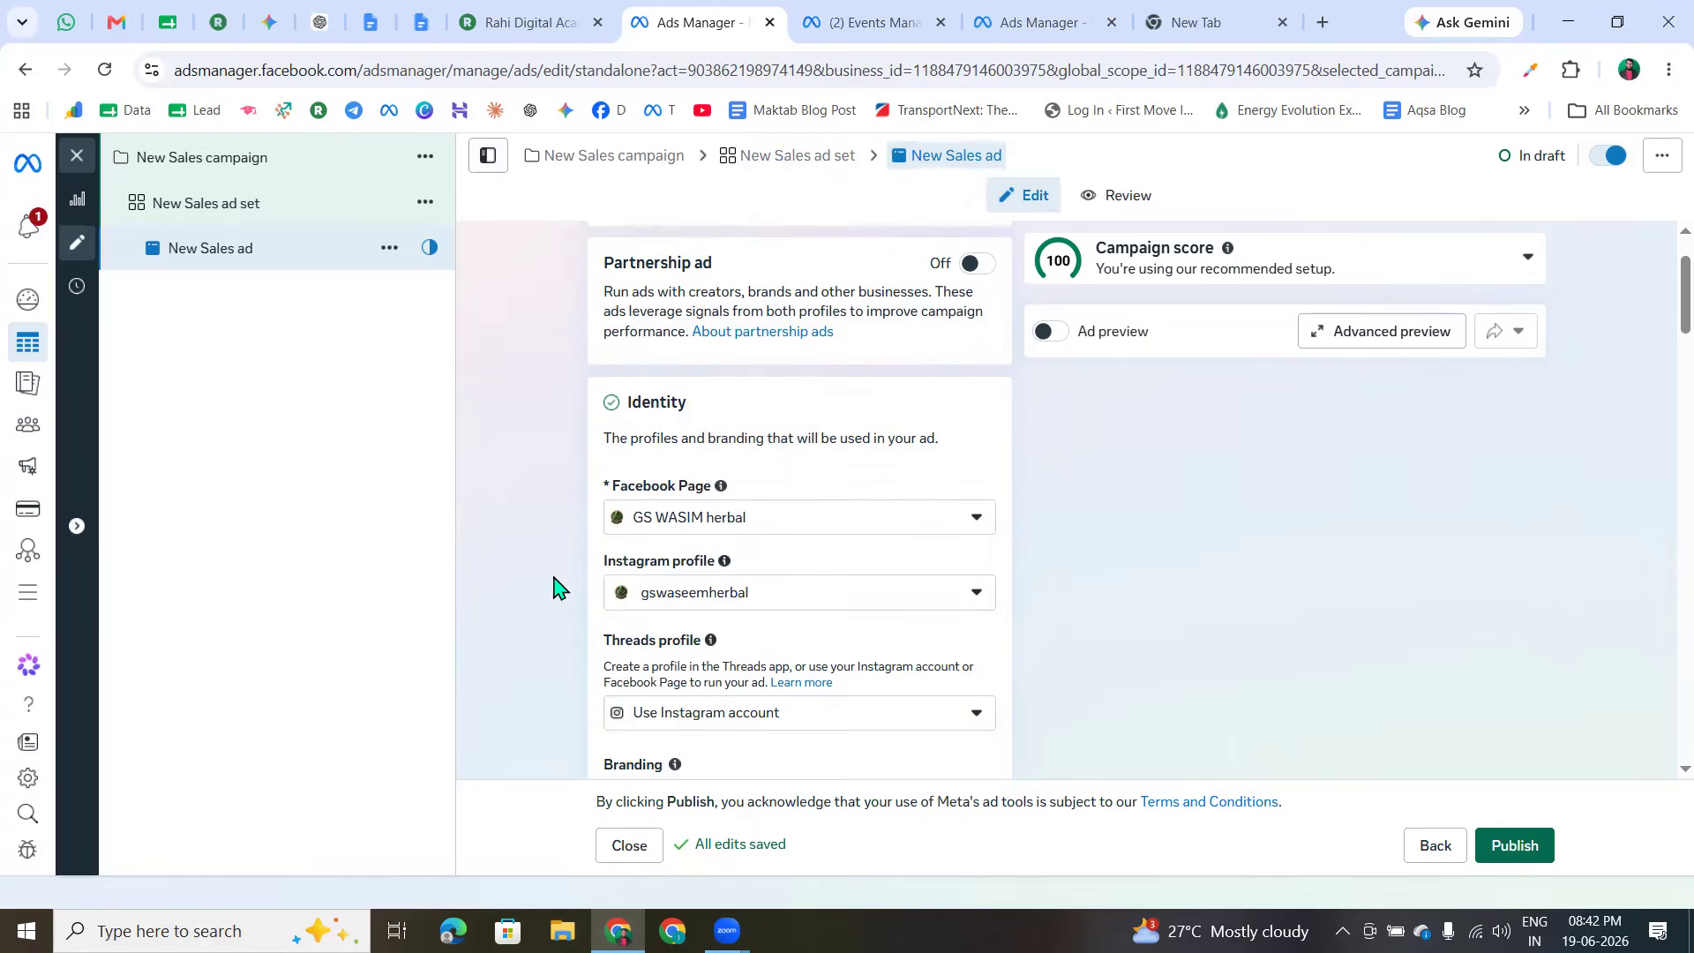
scroll(624, 594, down, 3)
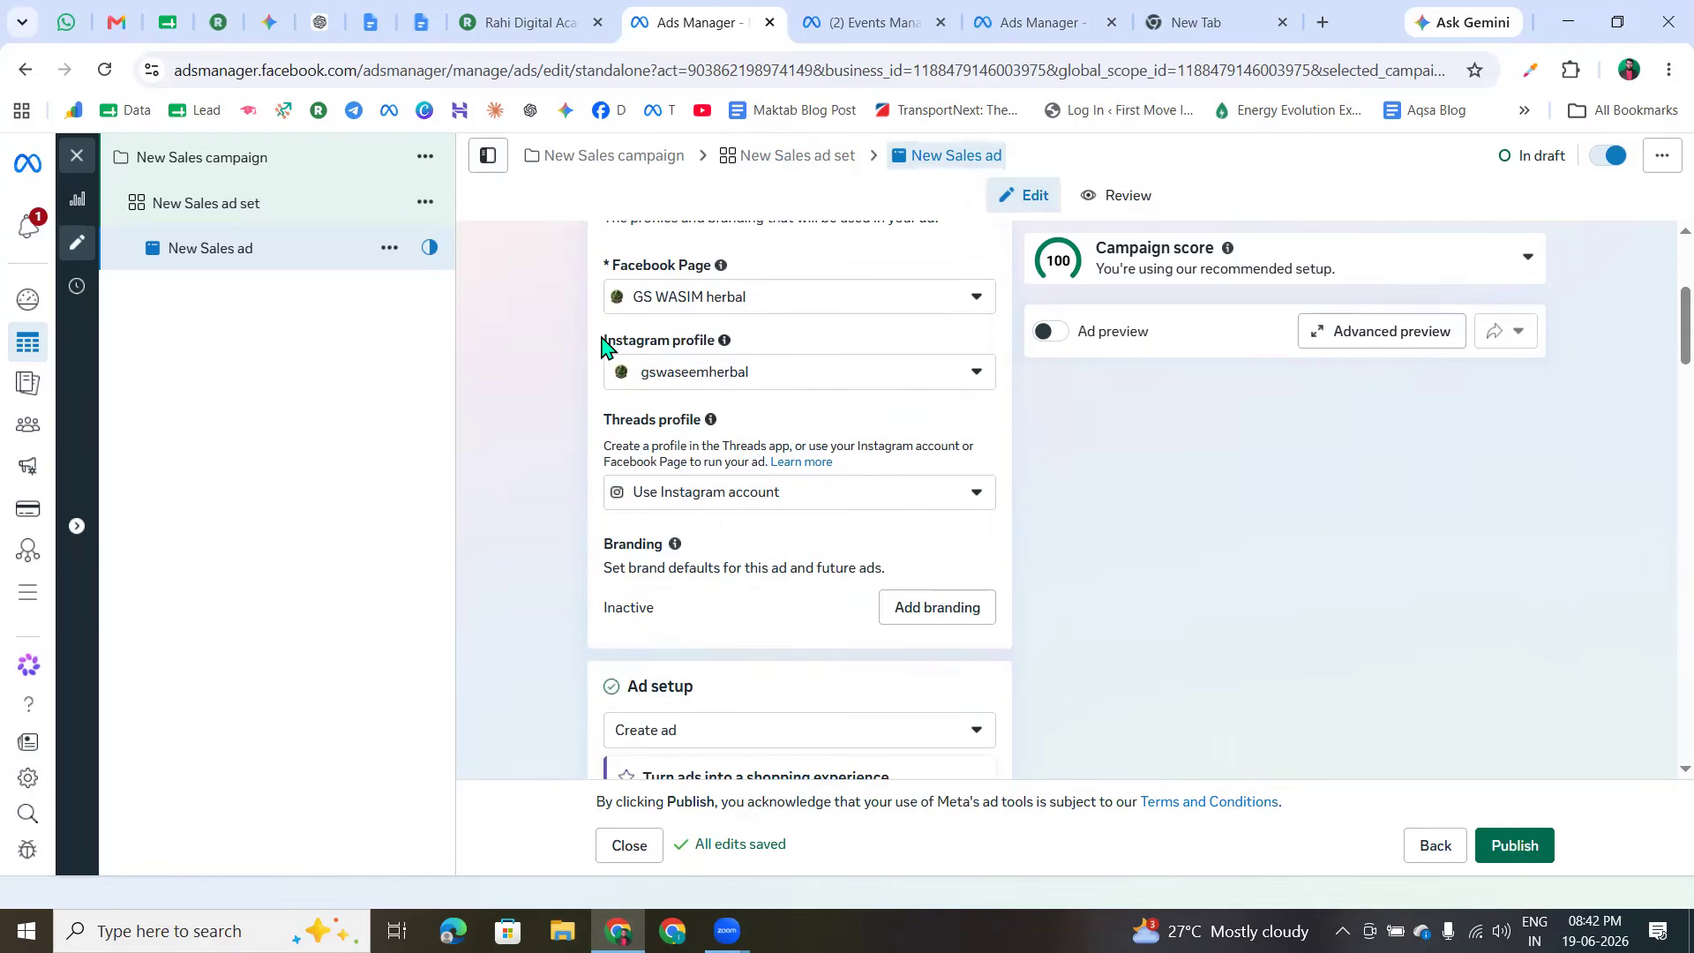
drag(604, 346, 726, 352)
drag(603, 421, 788, 432)
click(798, 434)
click(794, 507)
click(532, 587)
- Examine the Ad setup choices and the creative source options, including Advantage+ catalogue ads
scroll(749, 654, down, 3)
drag(628, 461, 707, 476)
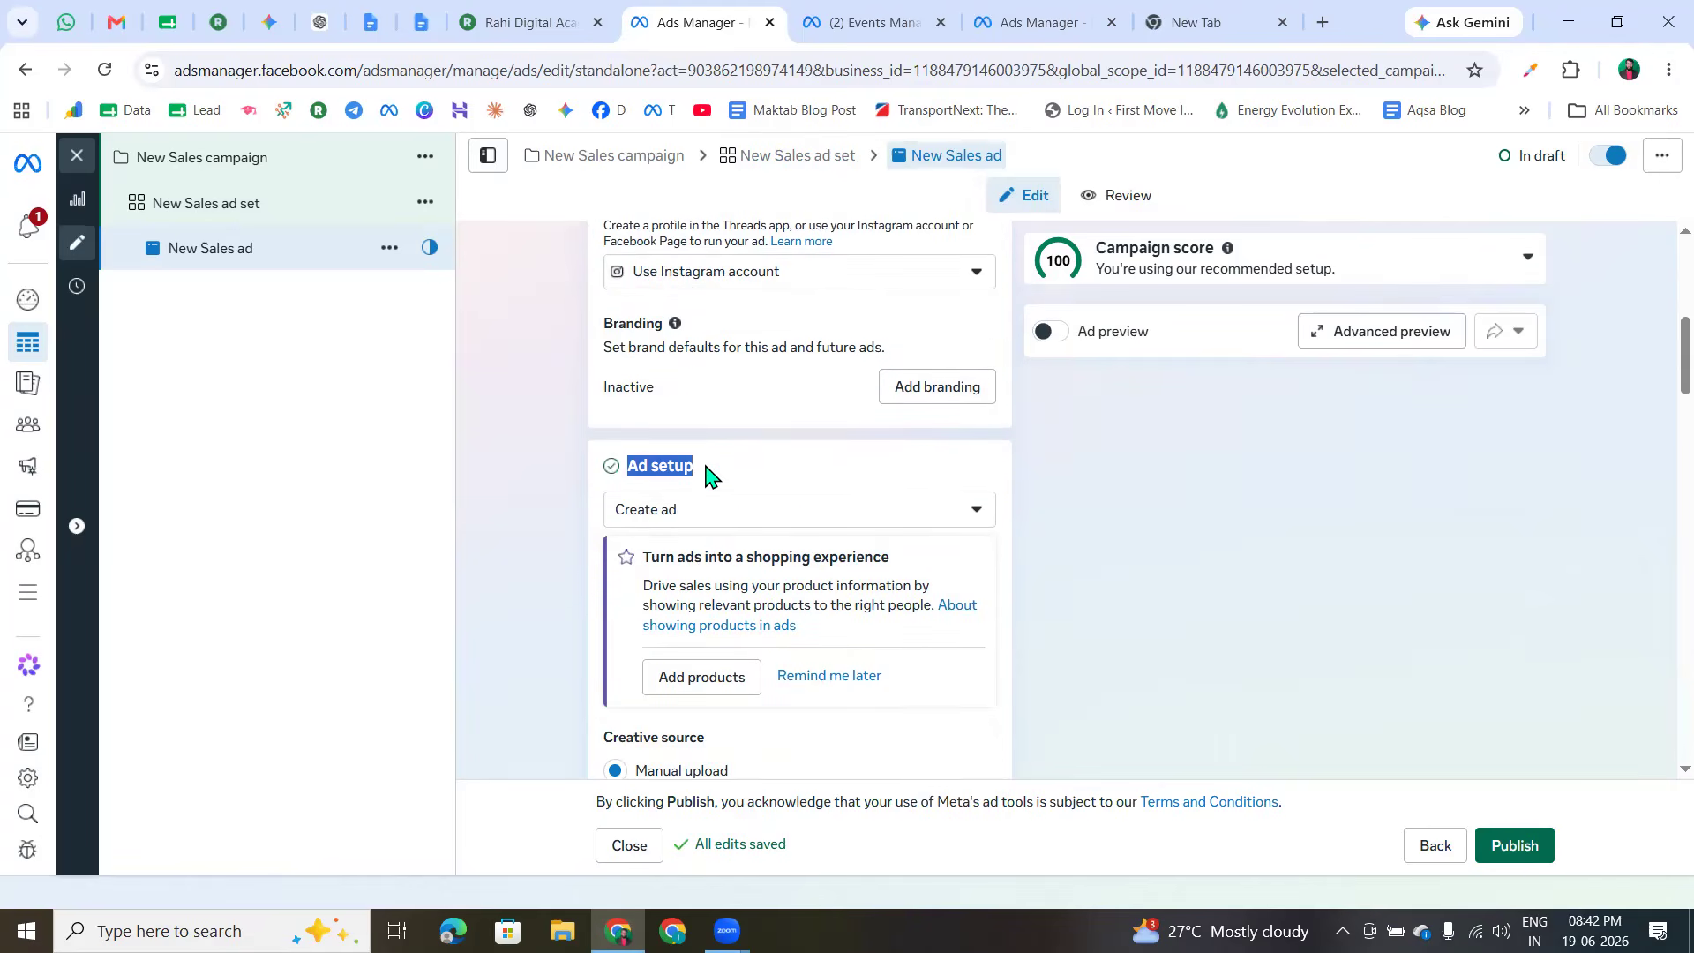
click(704, 519)
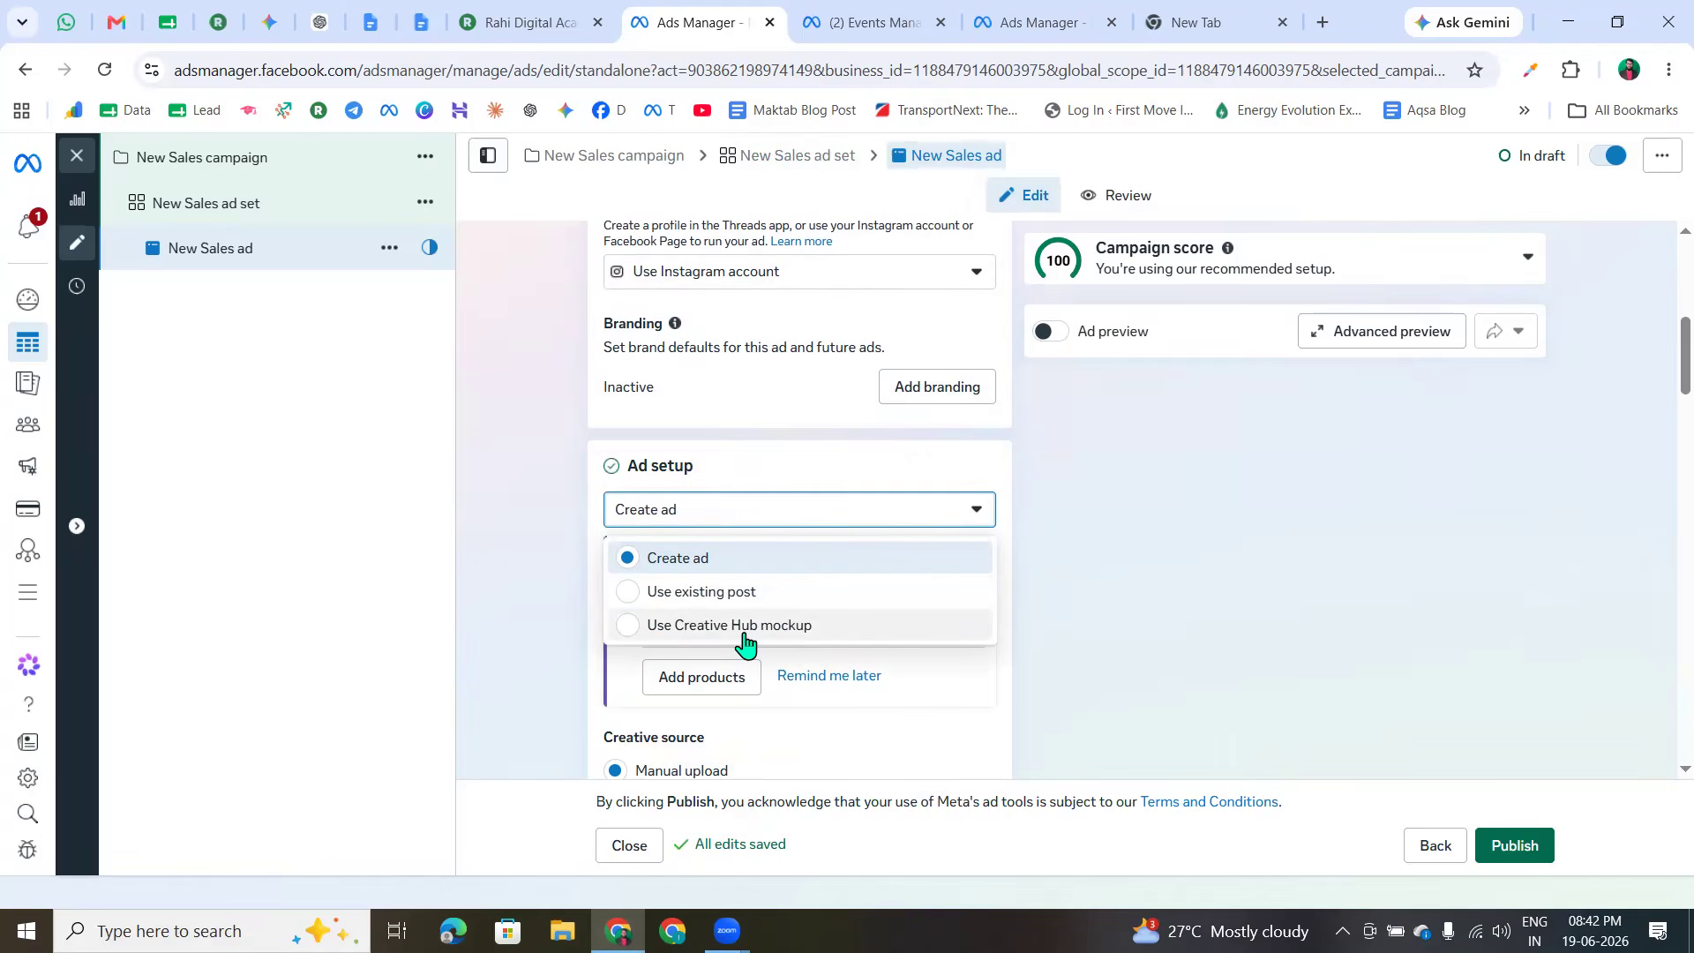
click(562, 688)
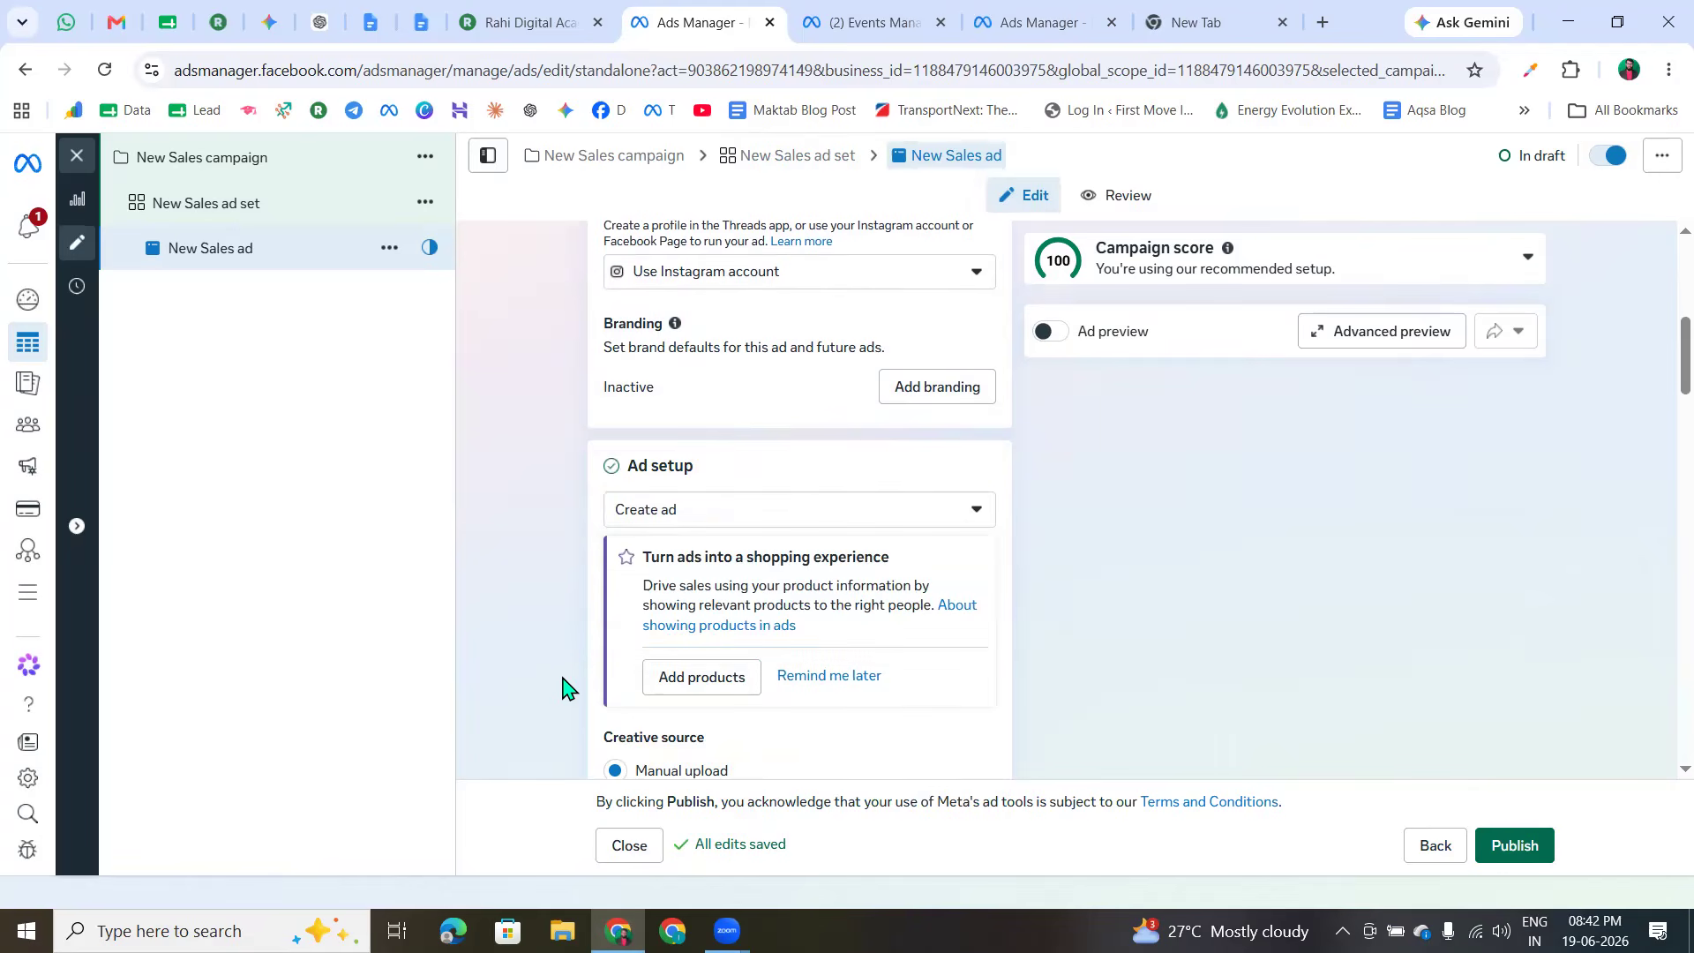
scroll(562, 691, down, 3)
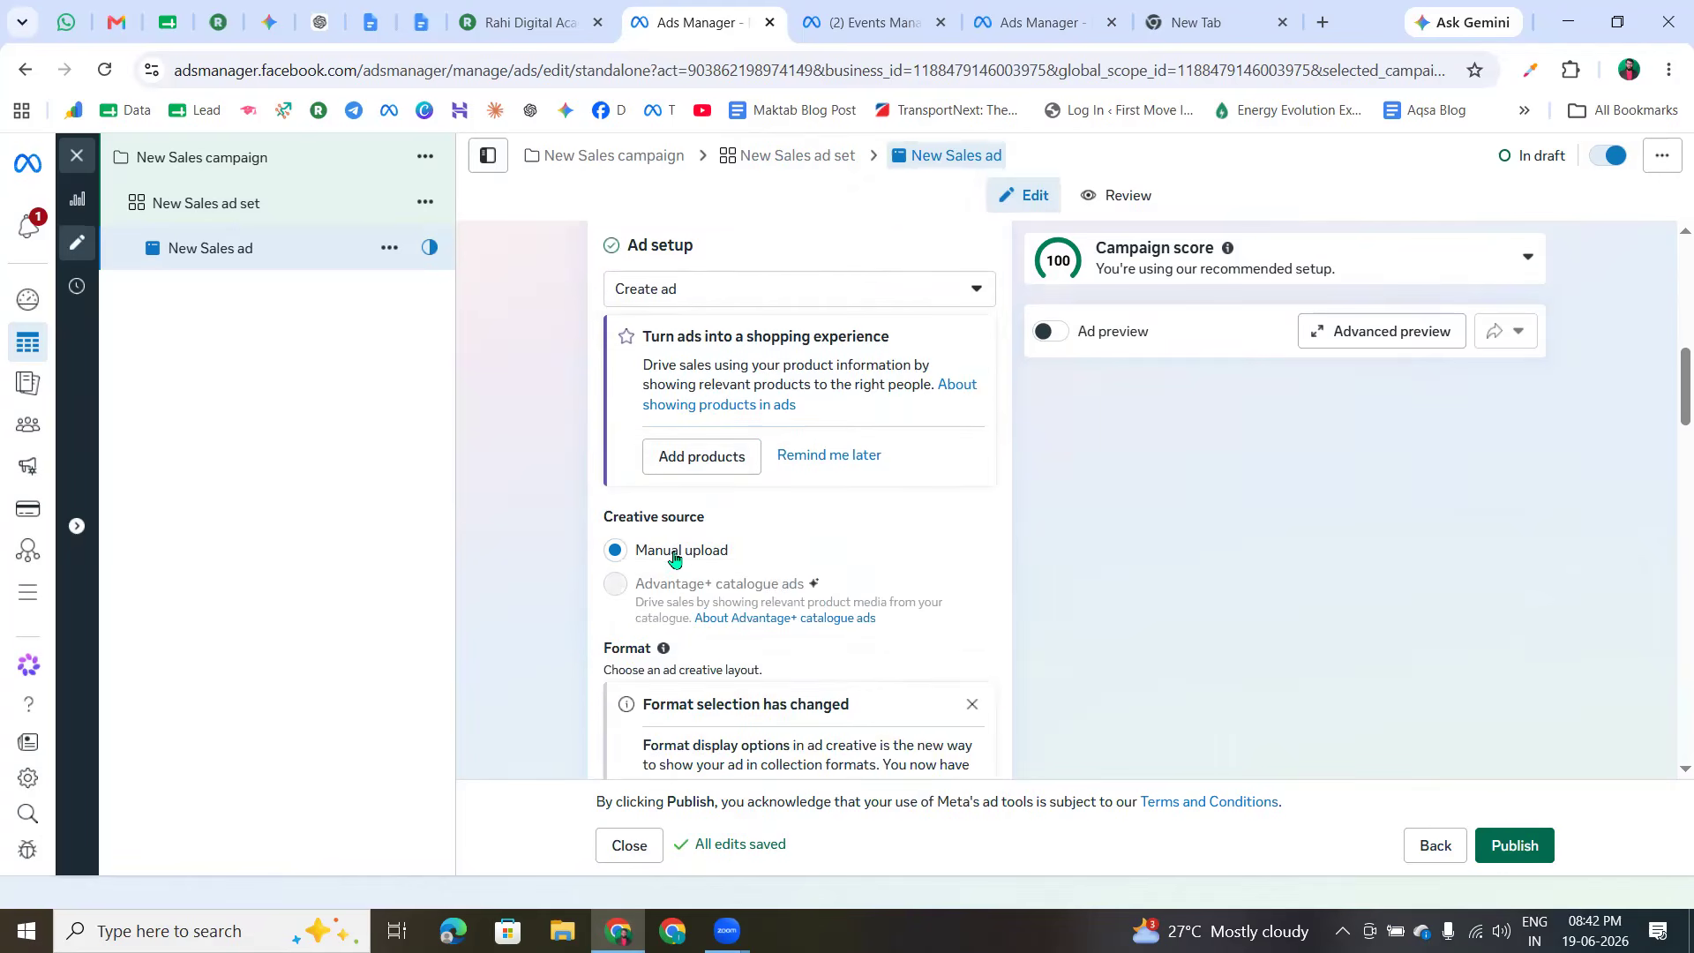
mouse_move(734, 596)
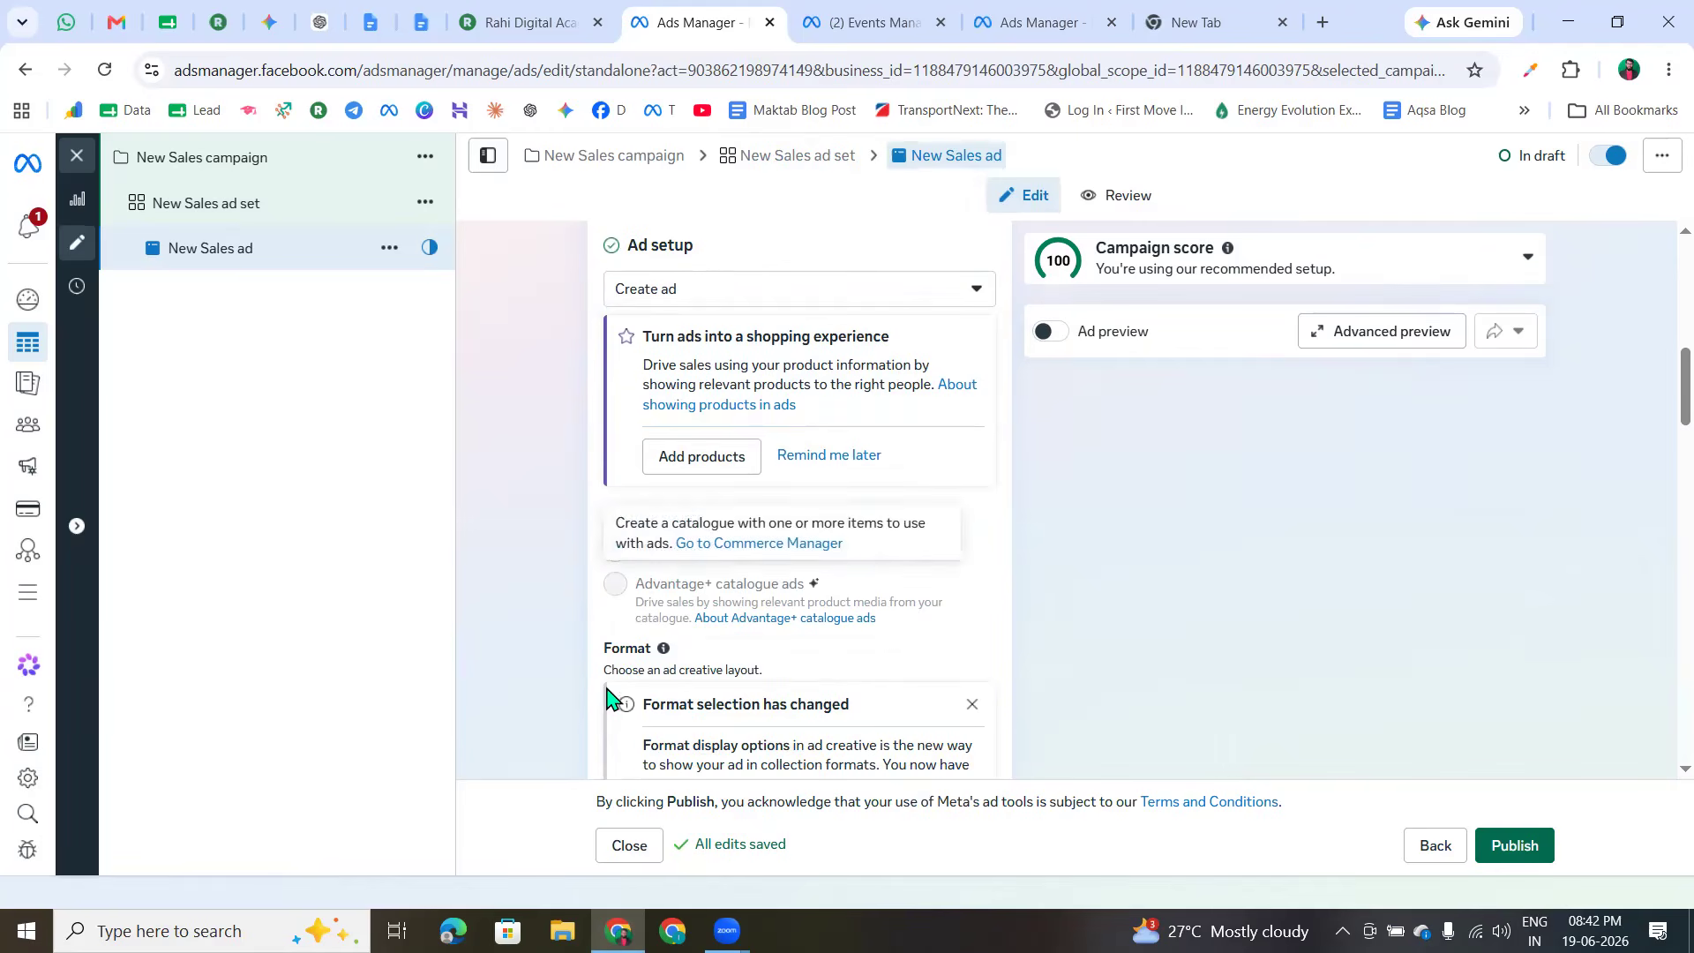
- Dismiss the format selection notice, turn off Multi-advertiser ads, and expand the additional ad setup settings
scroll(697, 545, down, 3)
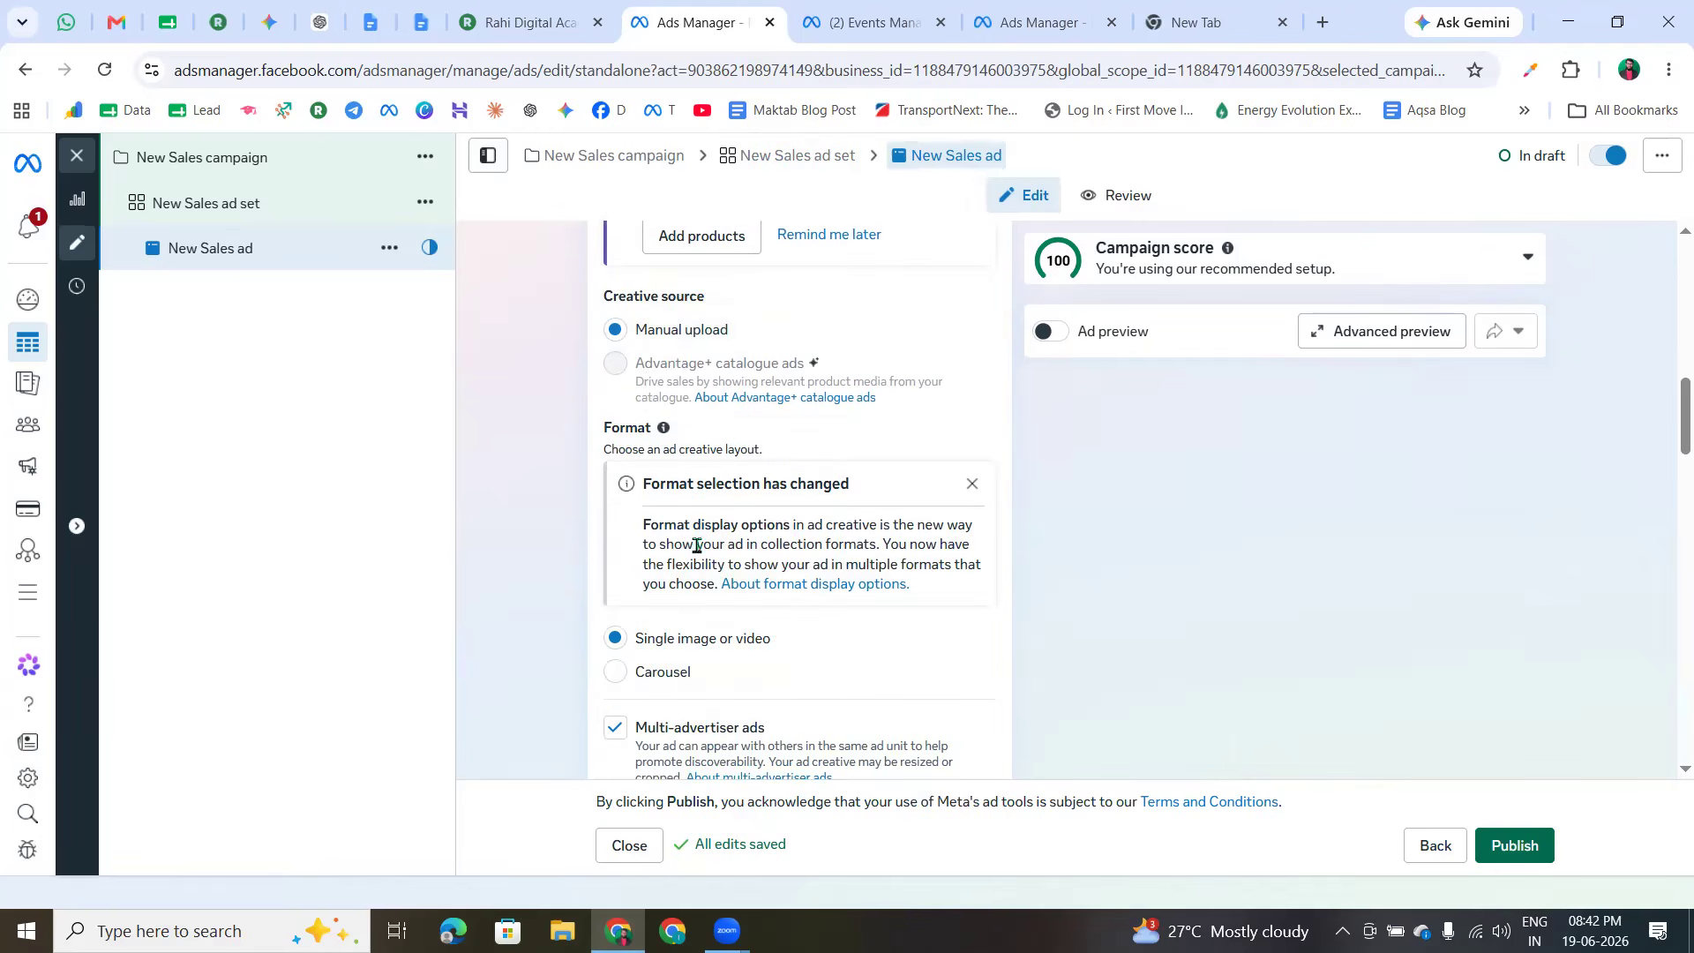
click(972, 483)
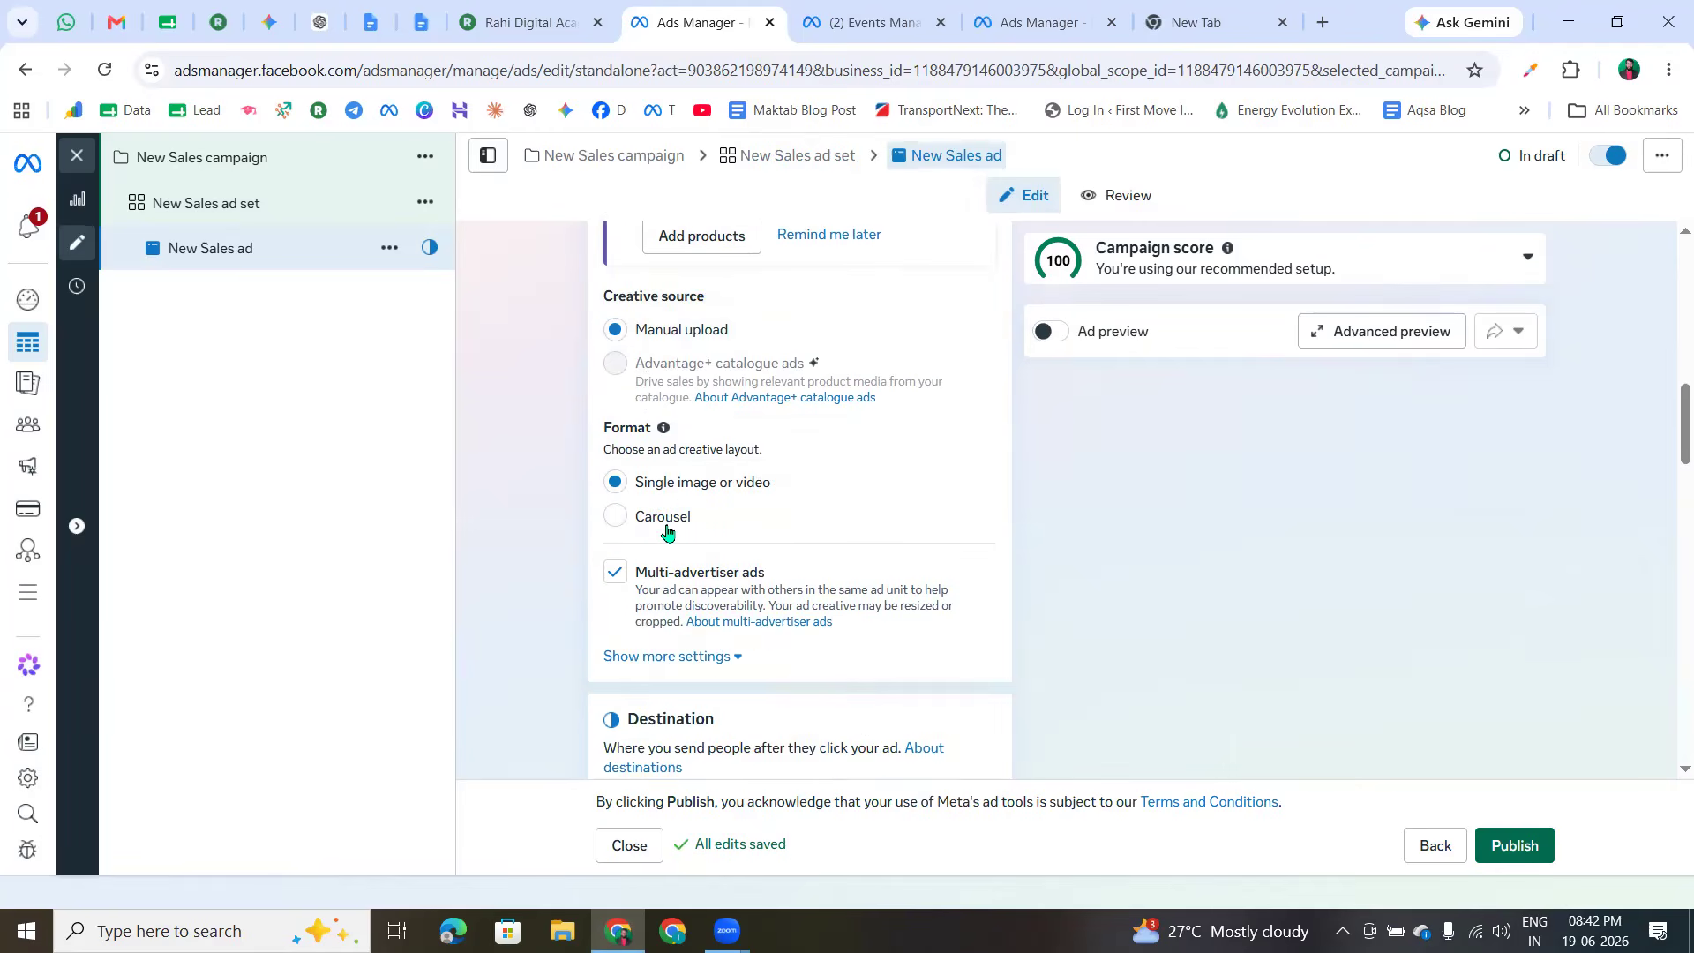
click(615, 572)
click(697, 657)
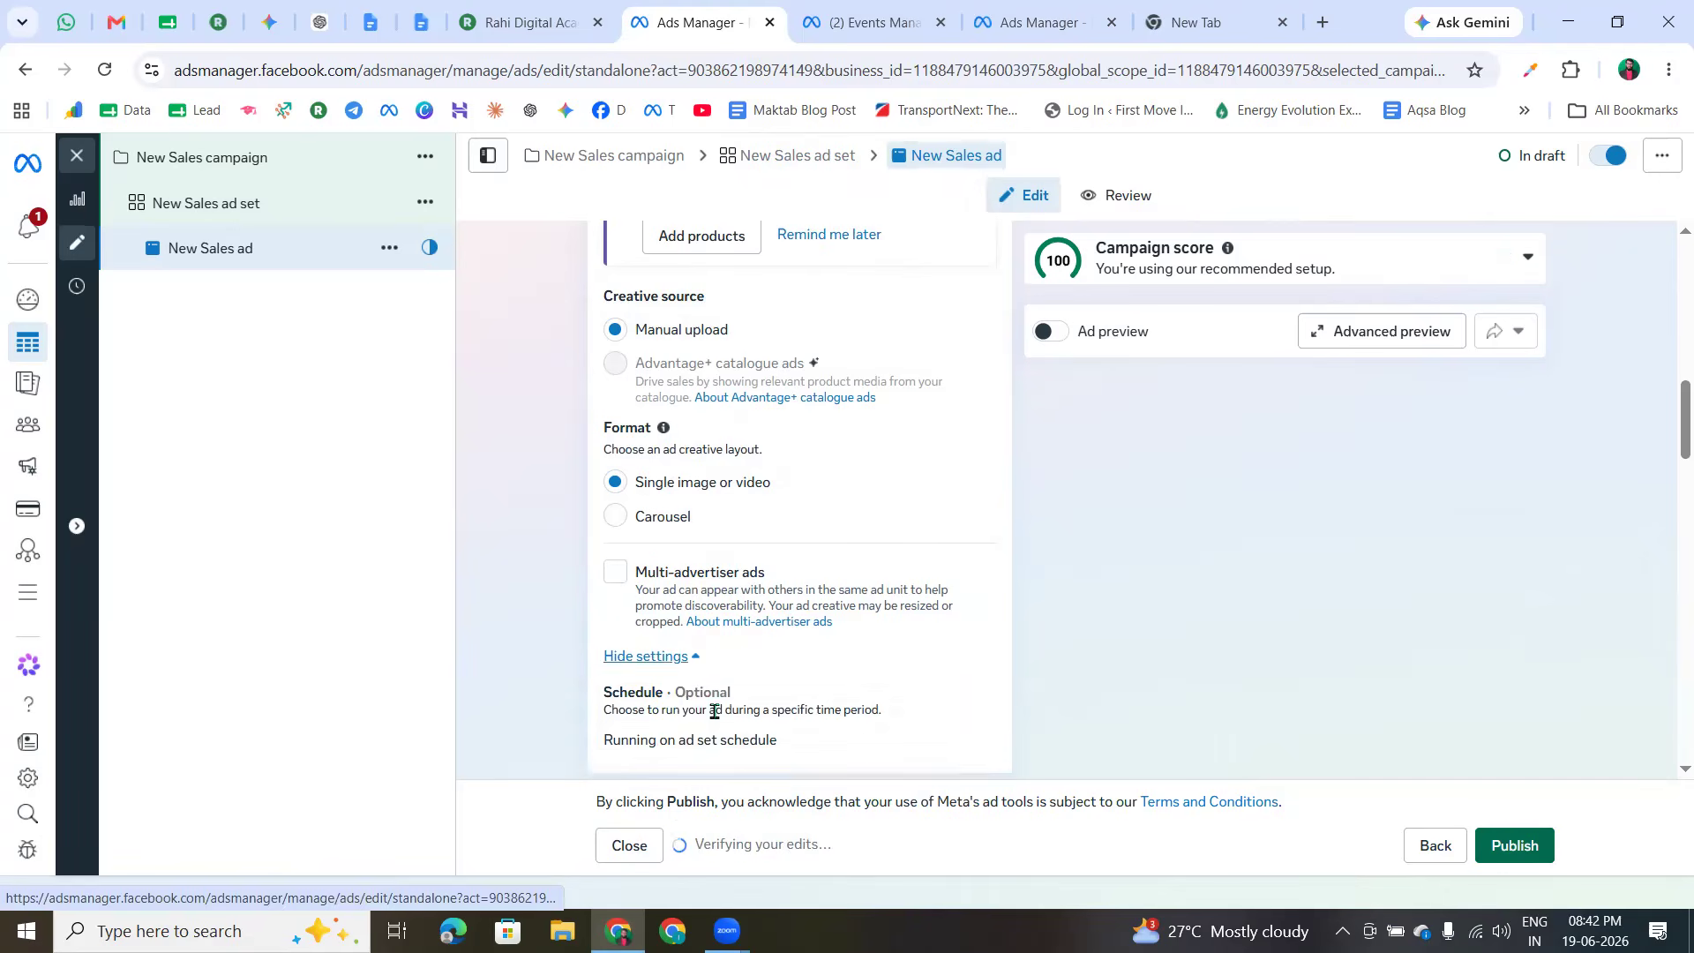
- Review the ad's main destination options in the Destination section and select Website
scroll(726, 703, down, 3)
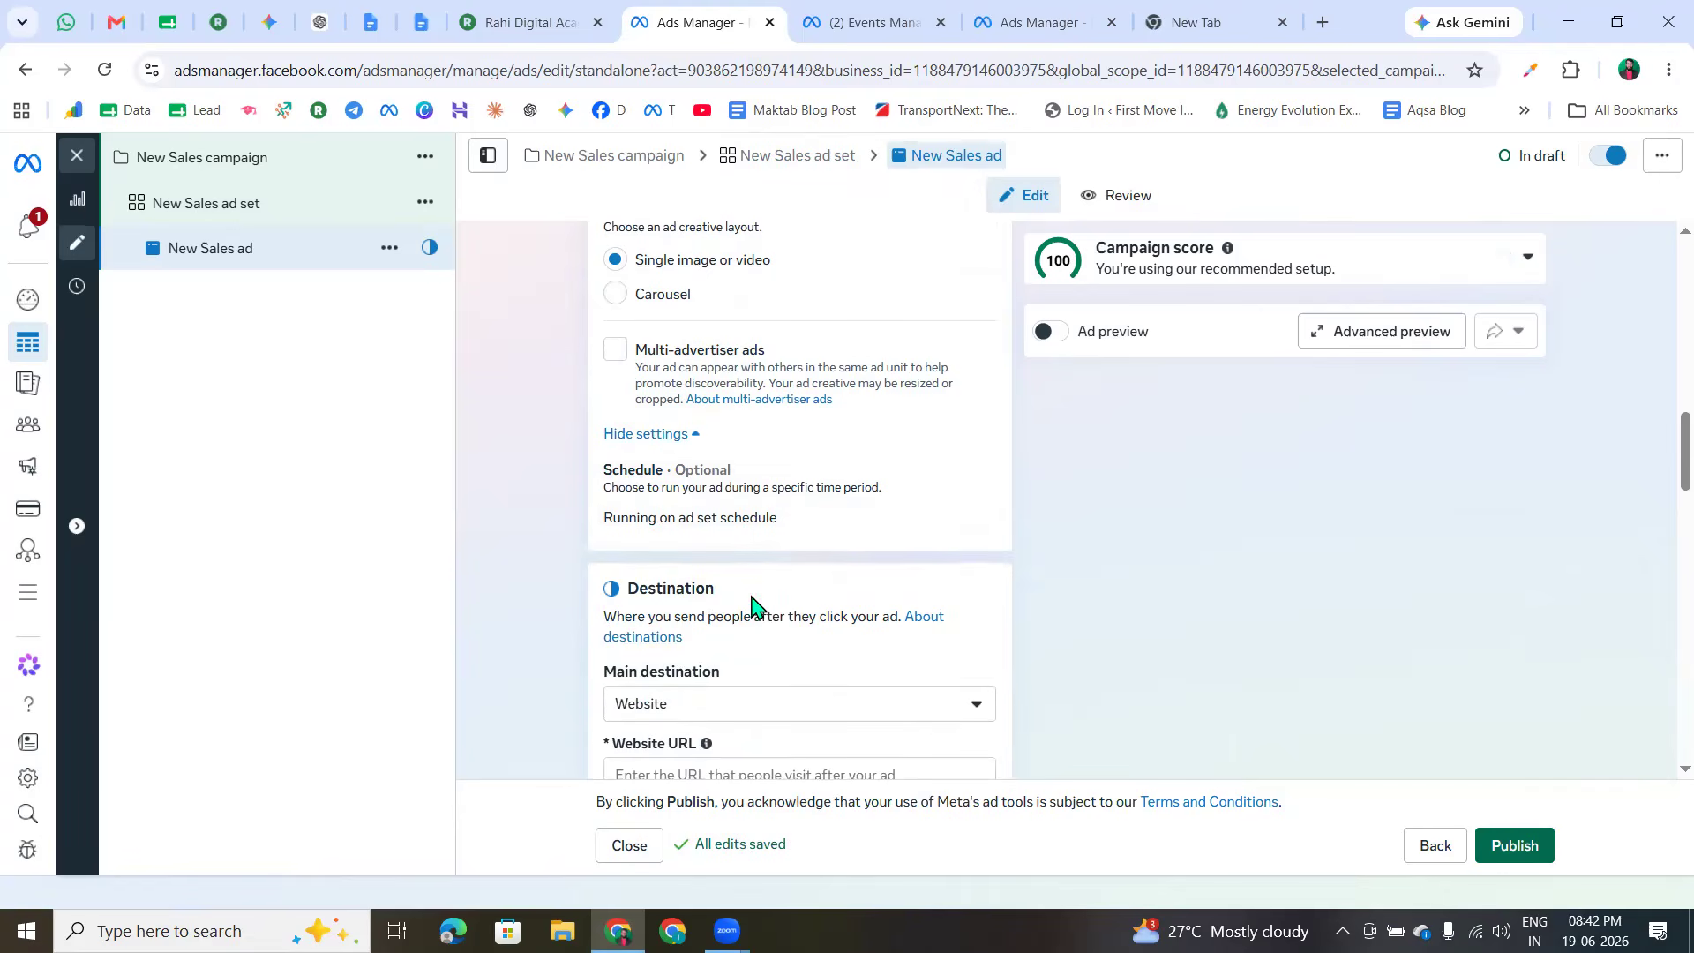
scroll(691, 624, down, 1)
scroll(601, 575, down, 2)
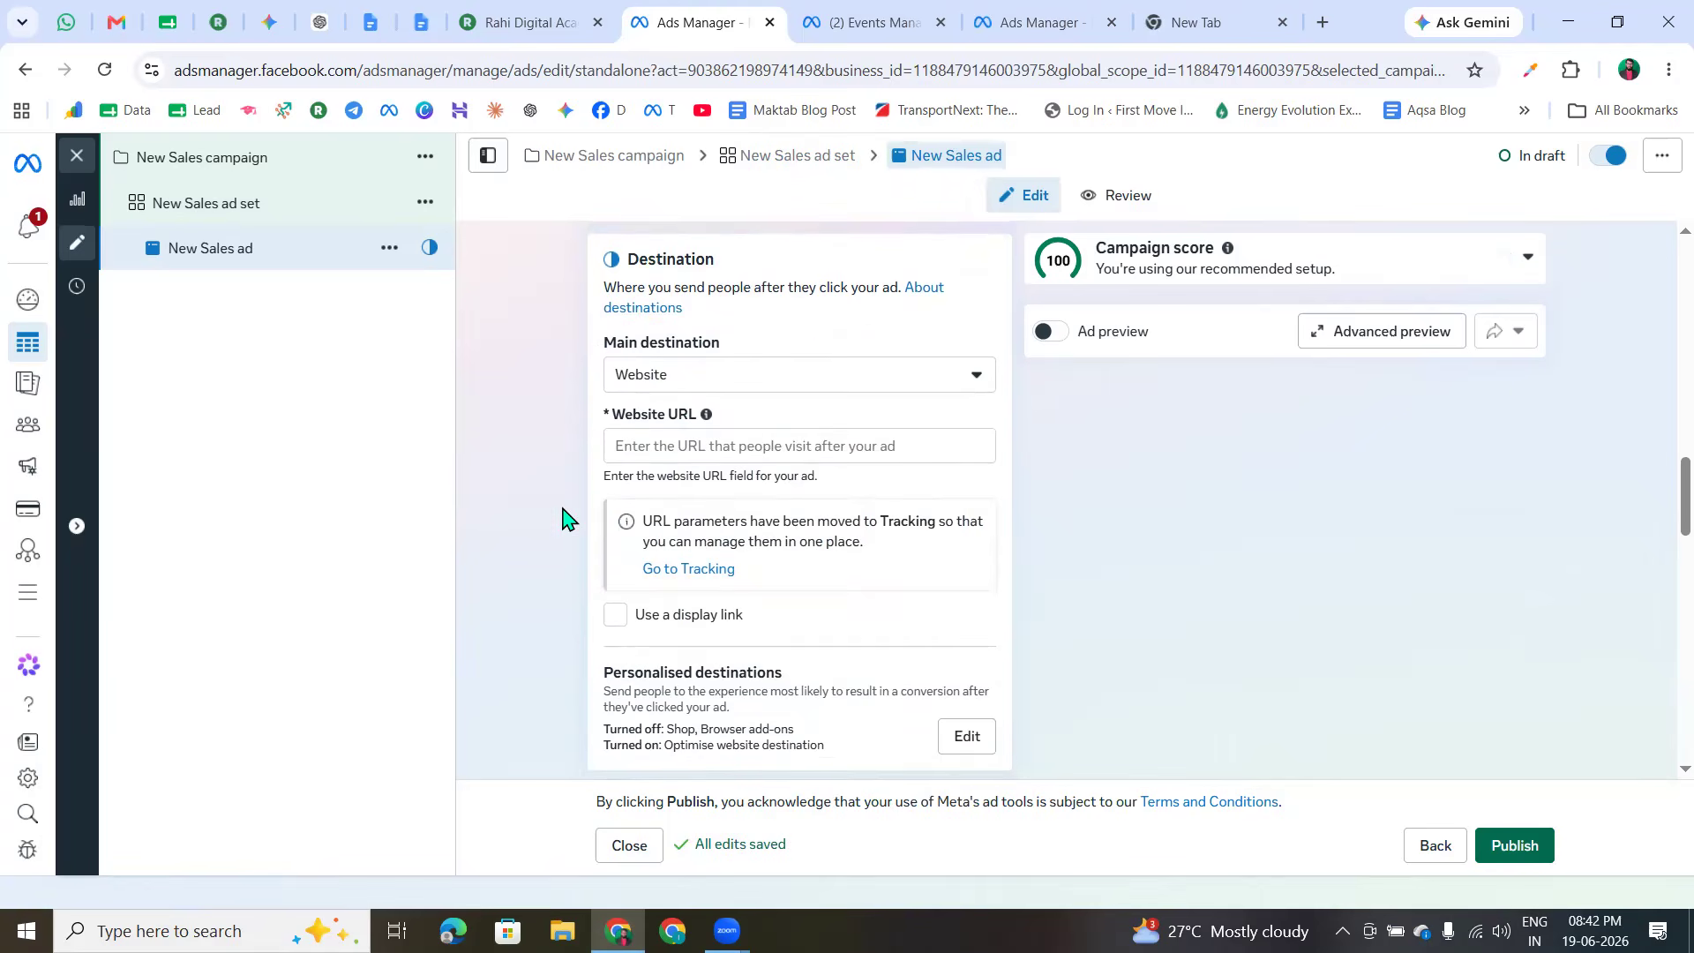
drag(601, 350, 806, 352)
click(552, 415)
click(660, 389)
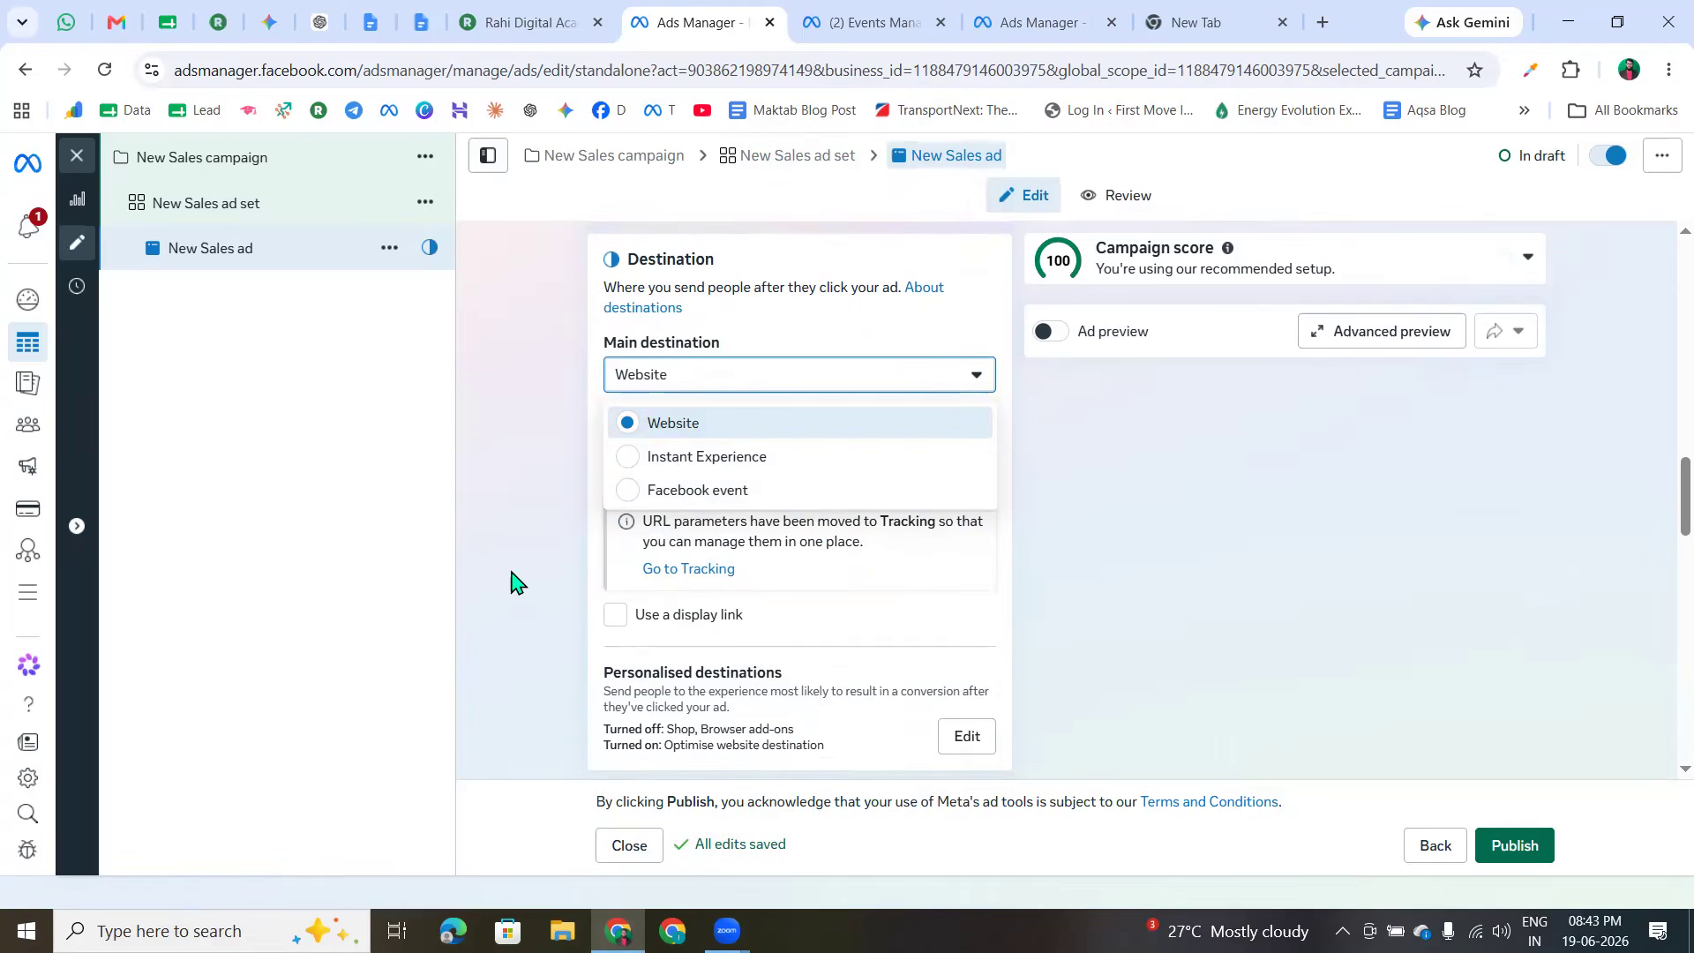
click(628, 422)
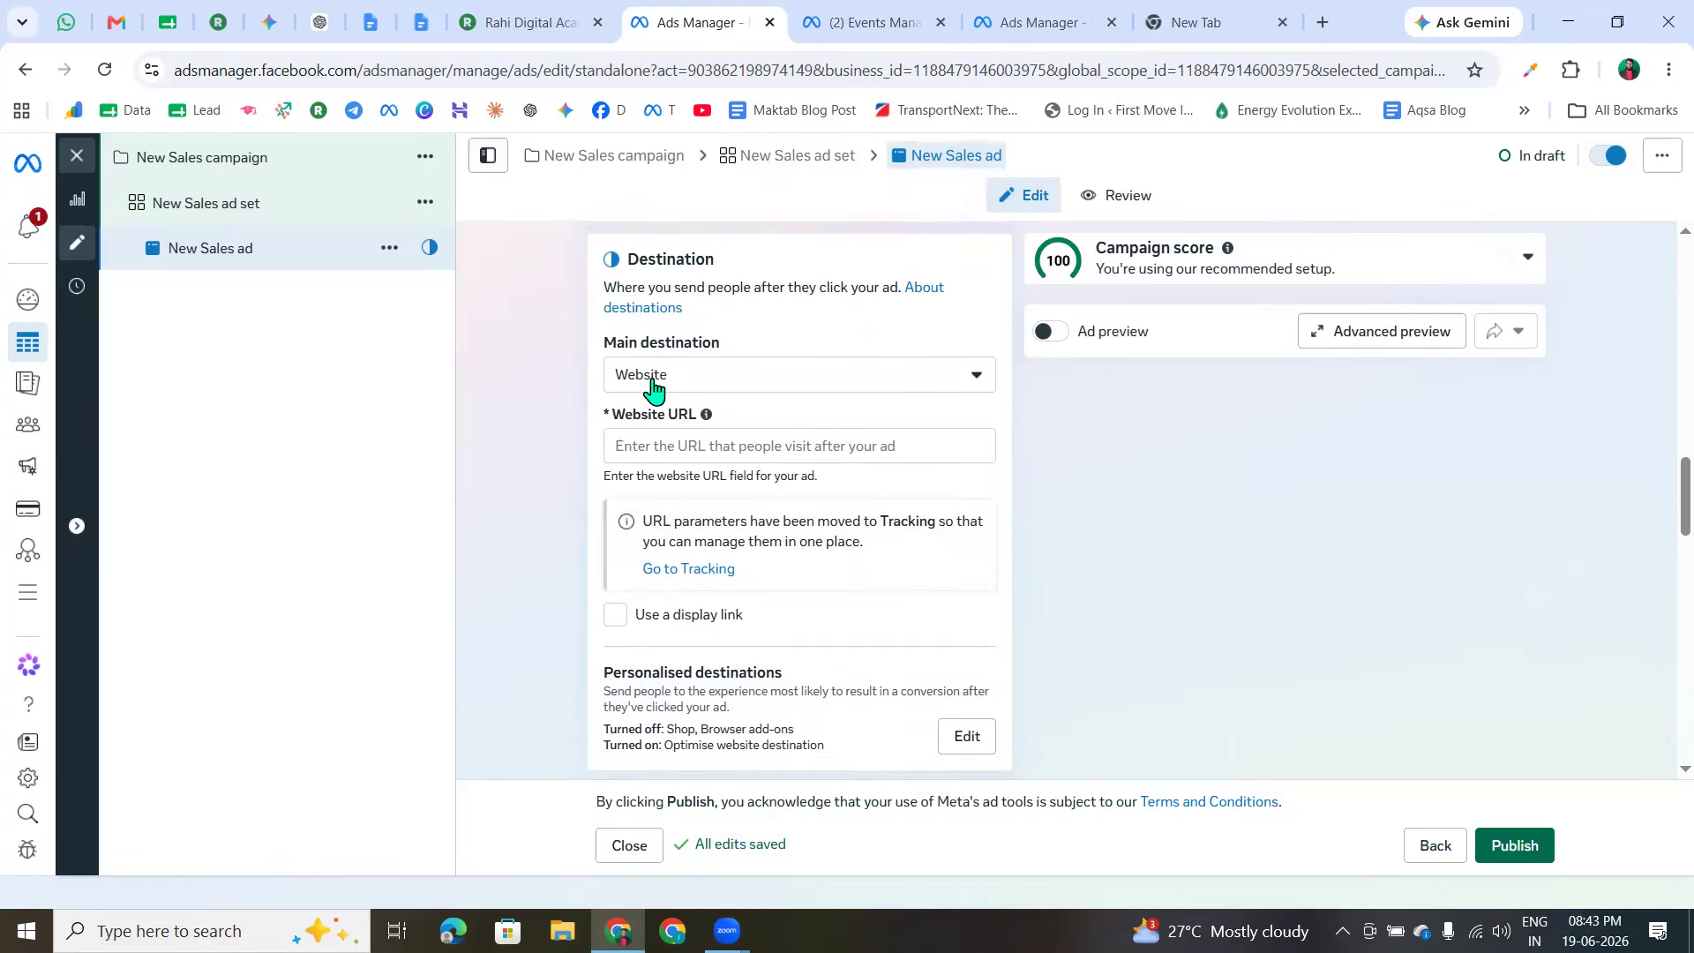
click(654, 388)
click(673, 426)
click(701, 448)
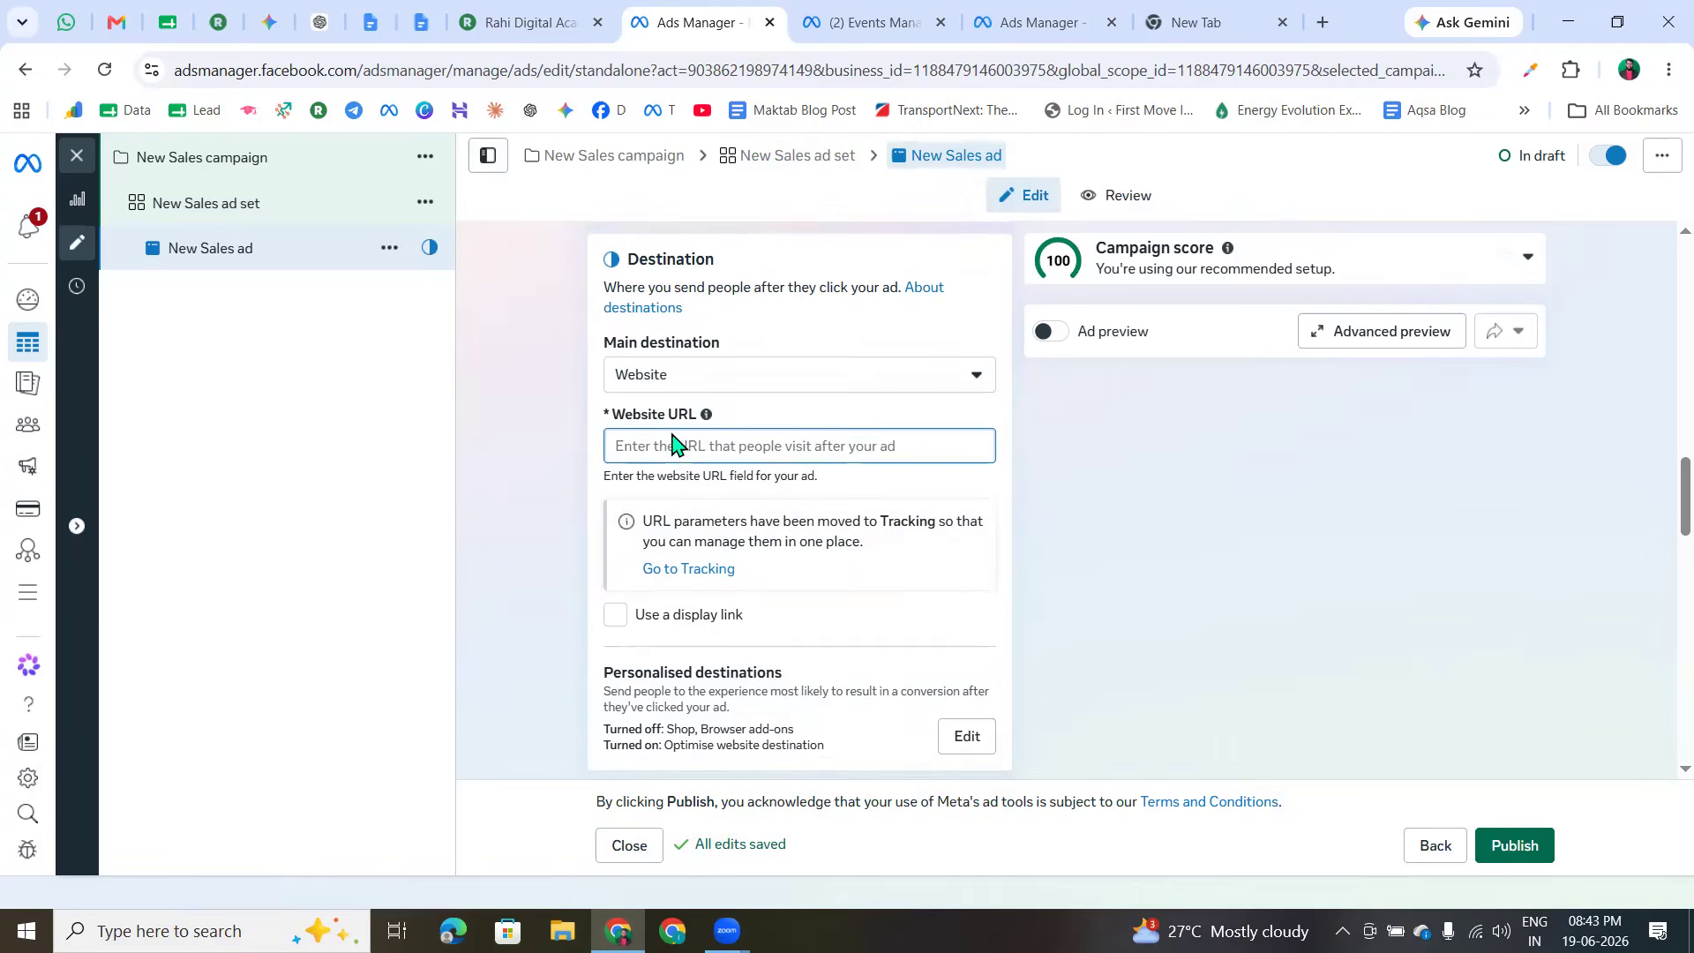
click(529, 22)
click(409, 70)
key(ctrl+c)
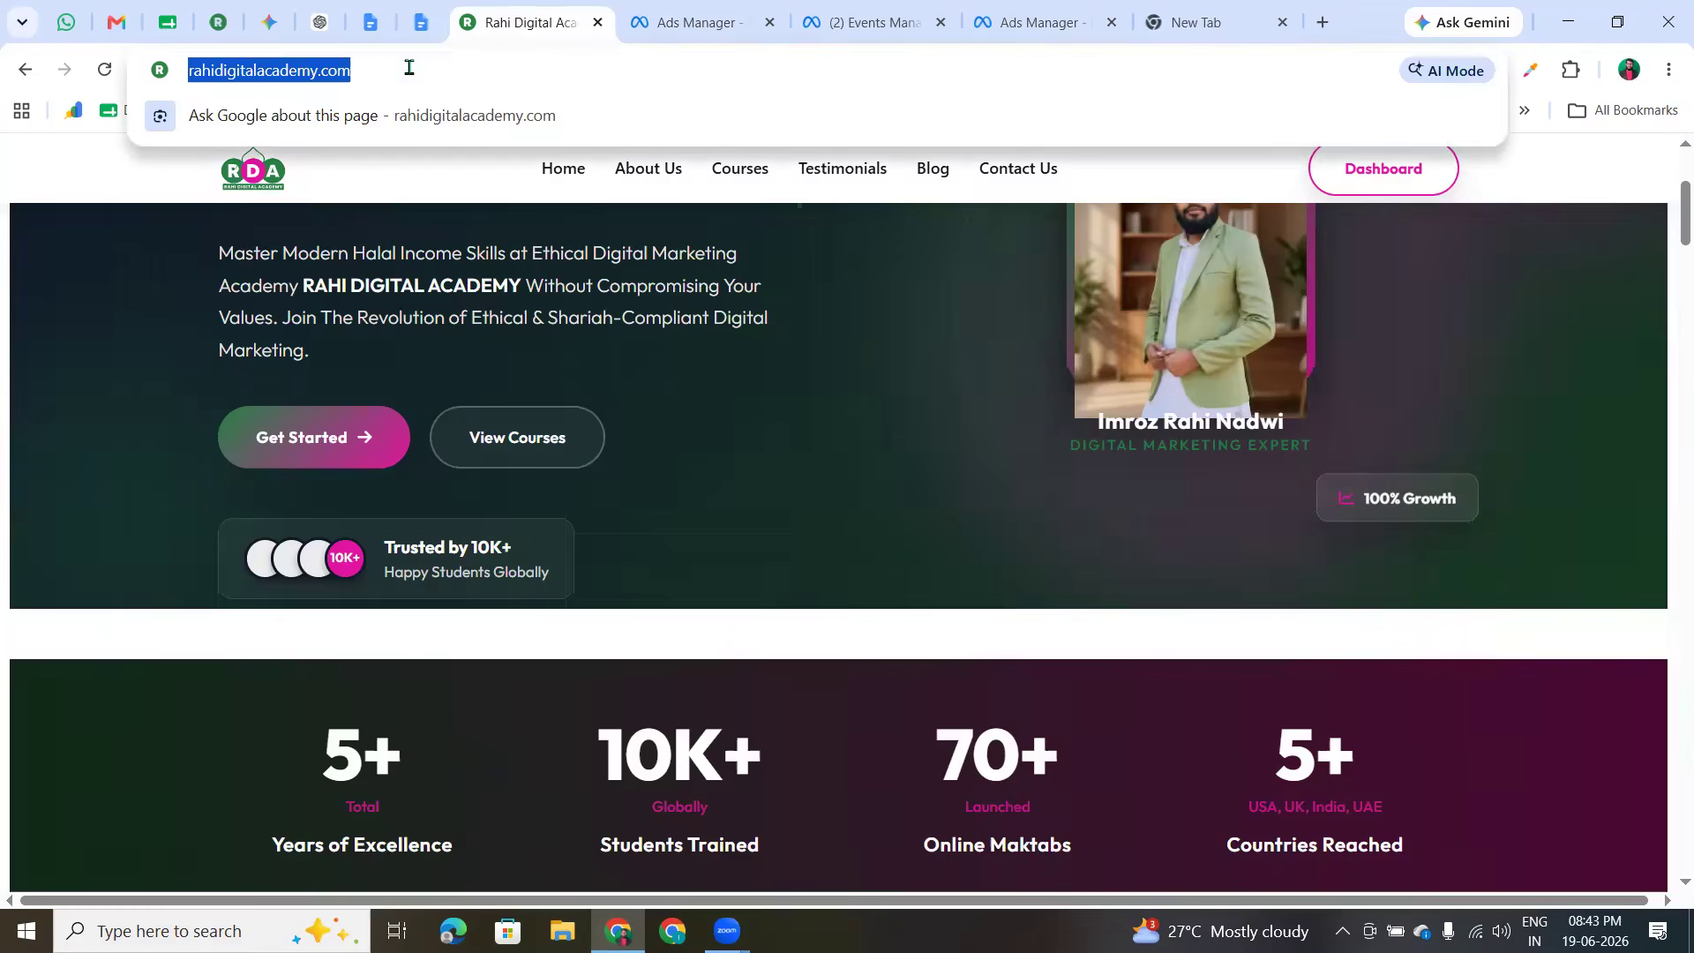
click(699, 22)
click(696, 451)
key(ctrl+v)
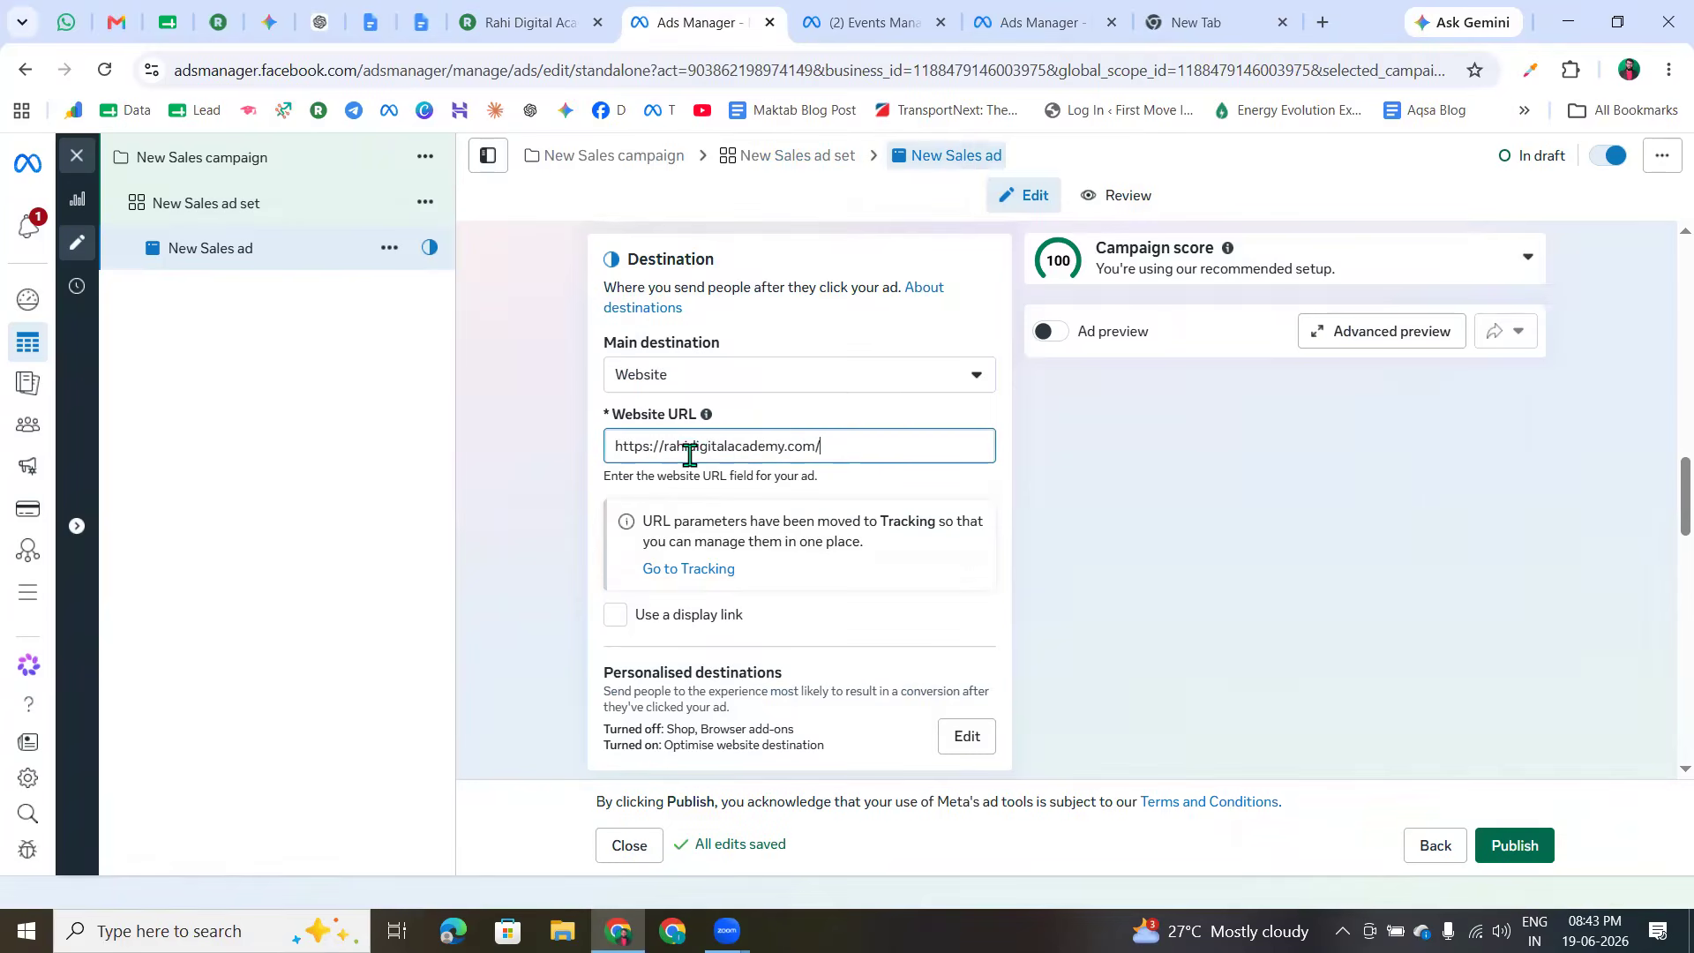
click(503, 558)
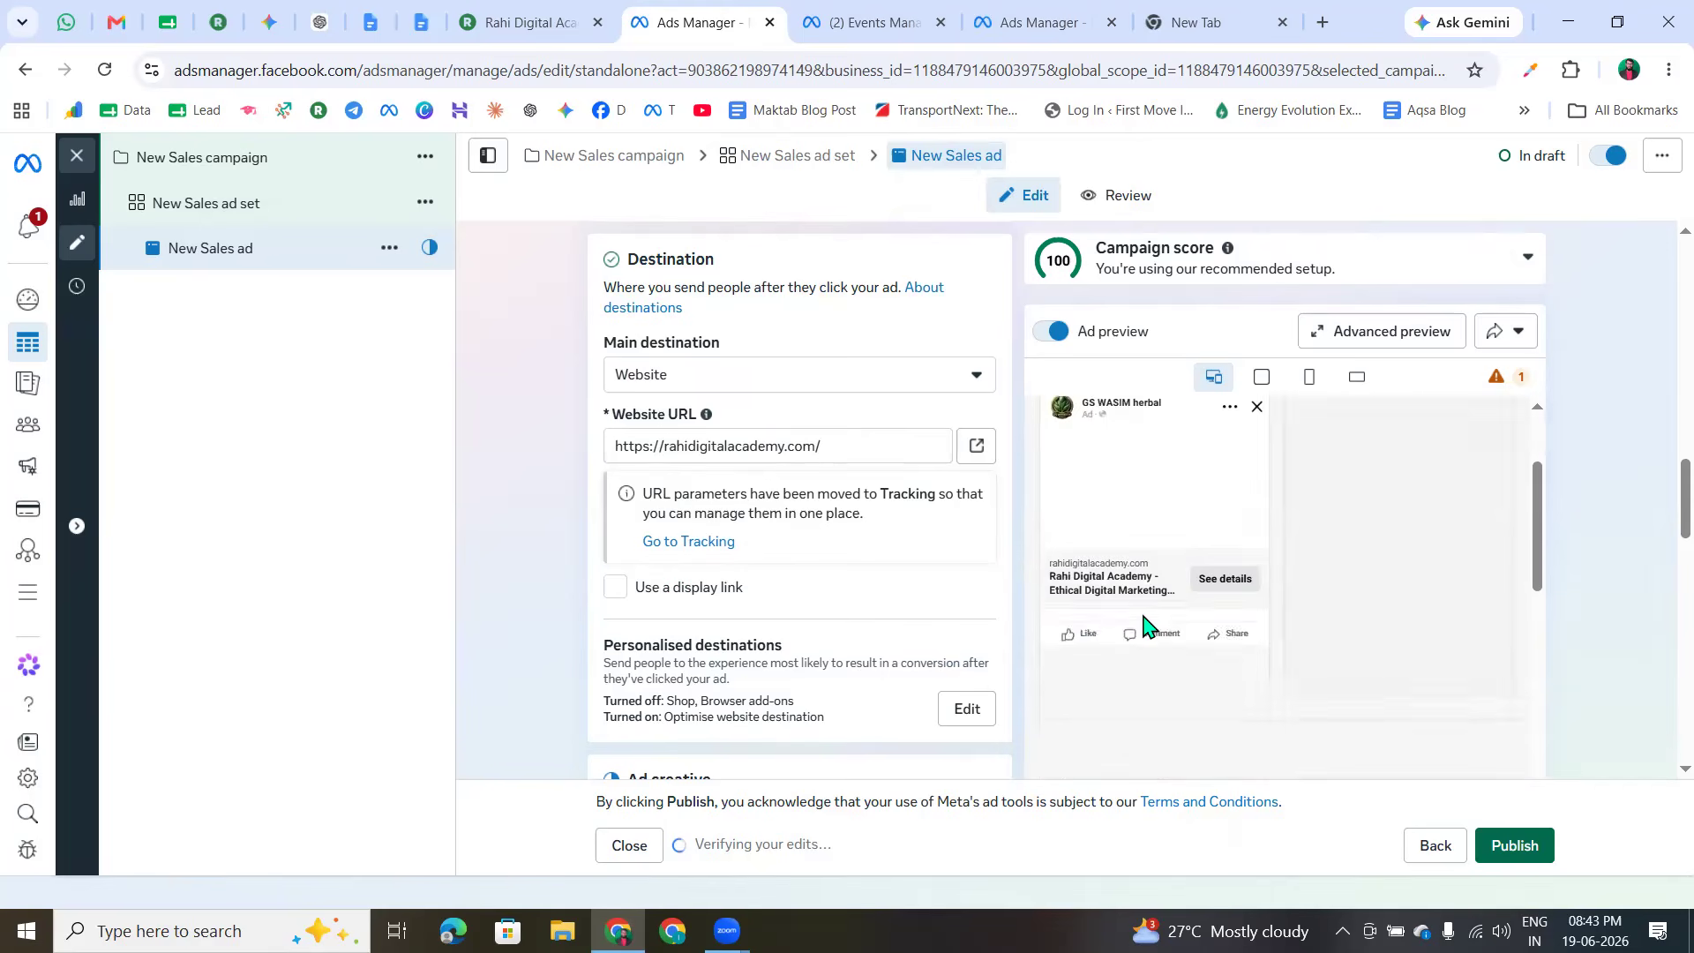
scroll(1293, 653, down, 1)
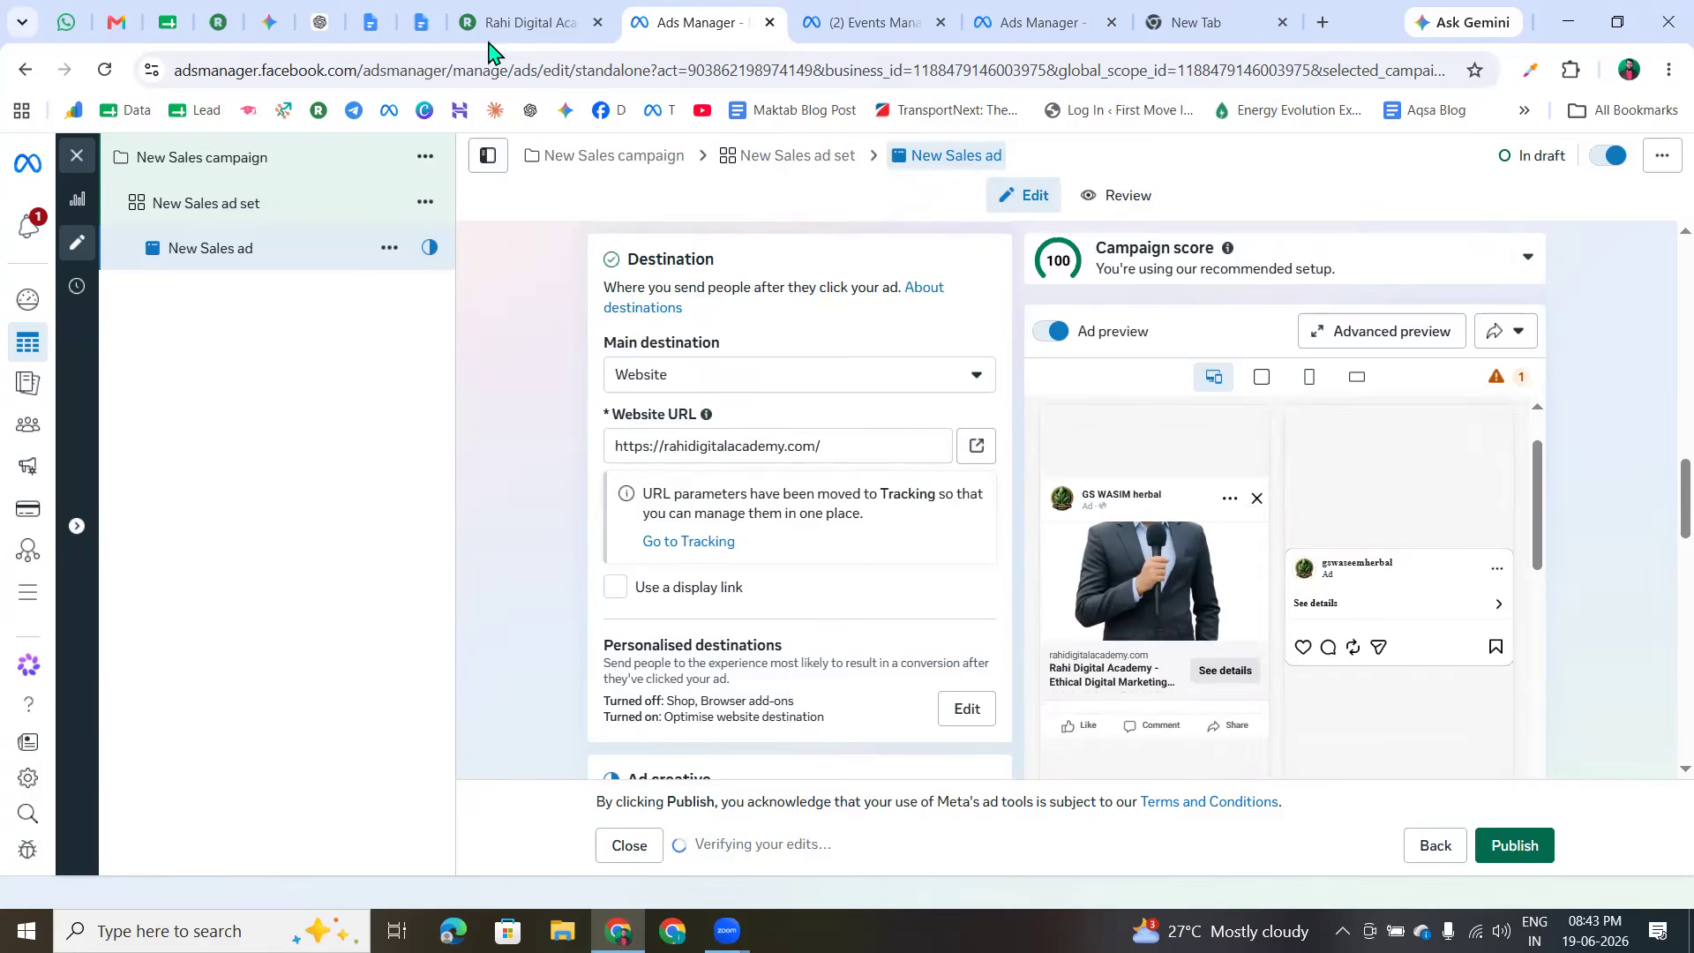
key(ctrl+shift+Tab)
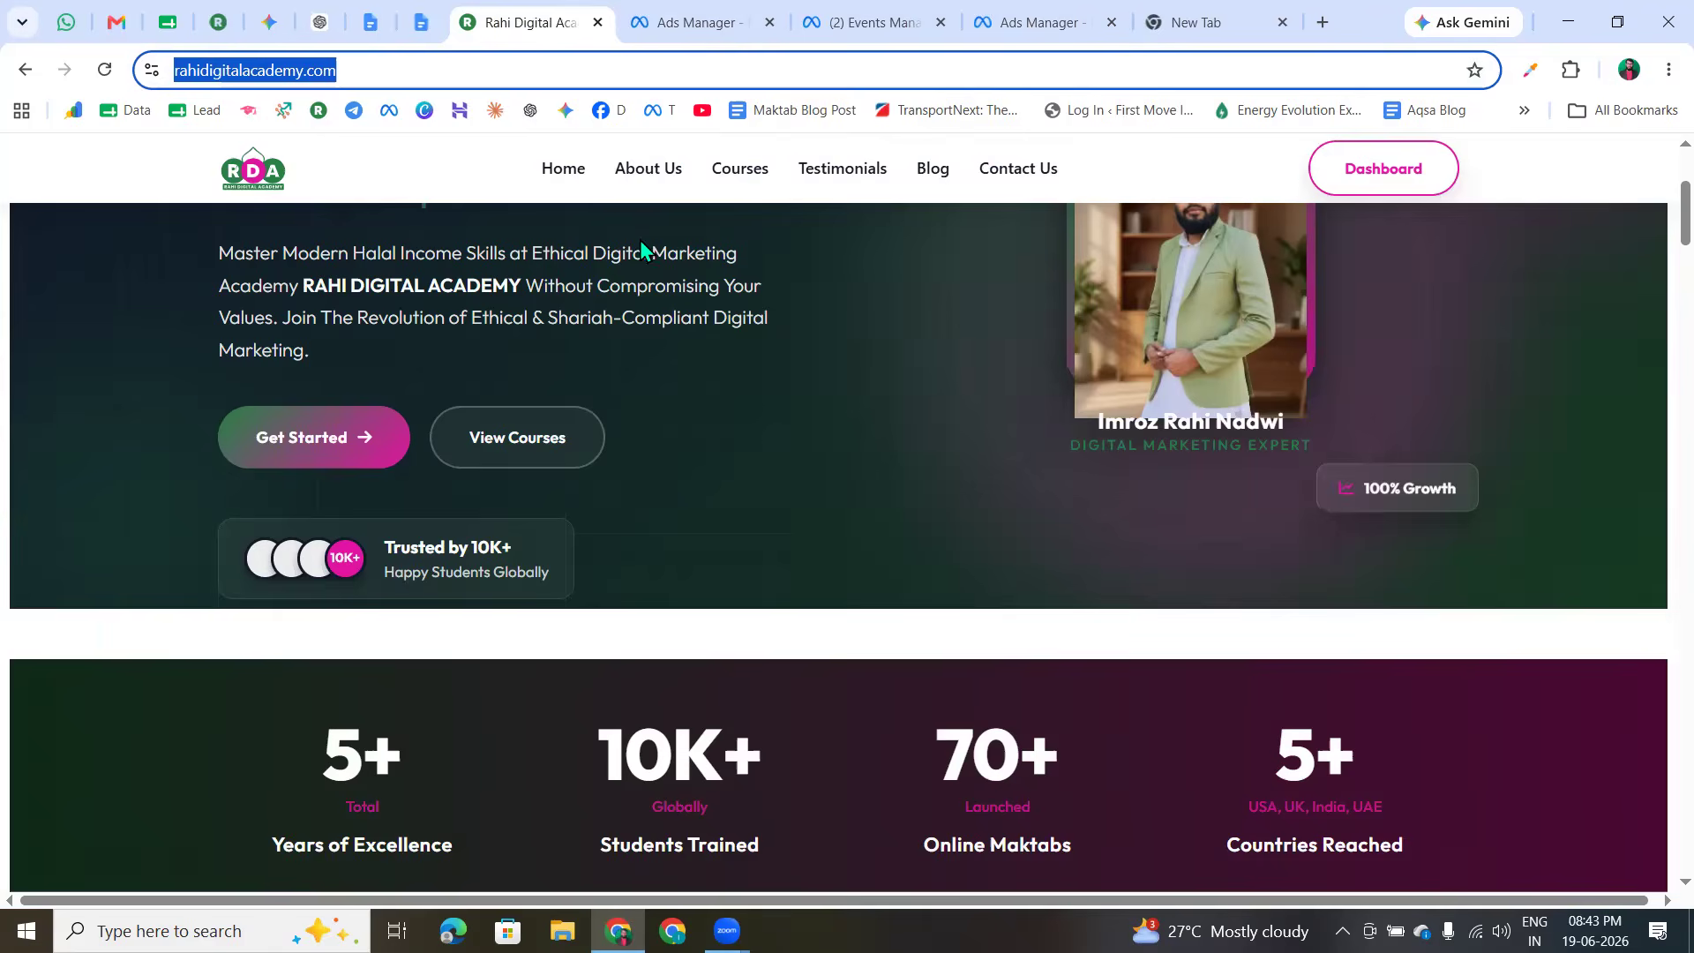
right_click(746, 175)
click(866, 408)
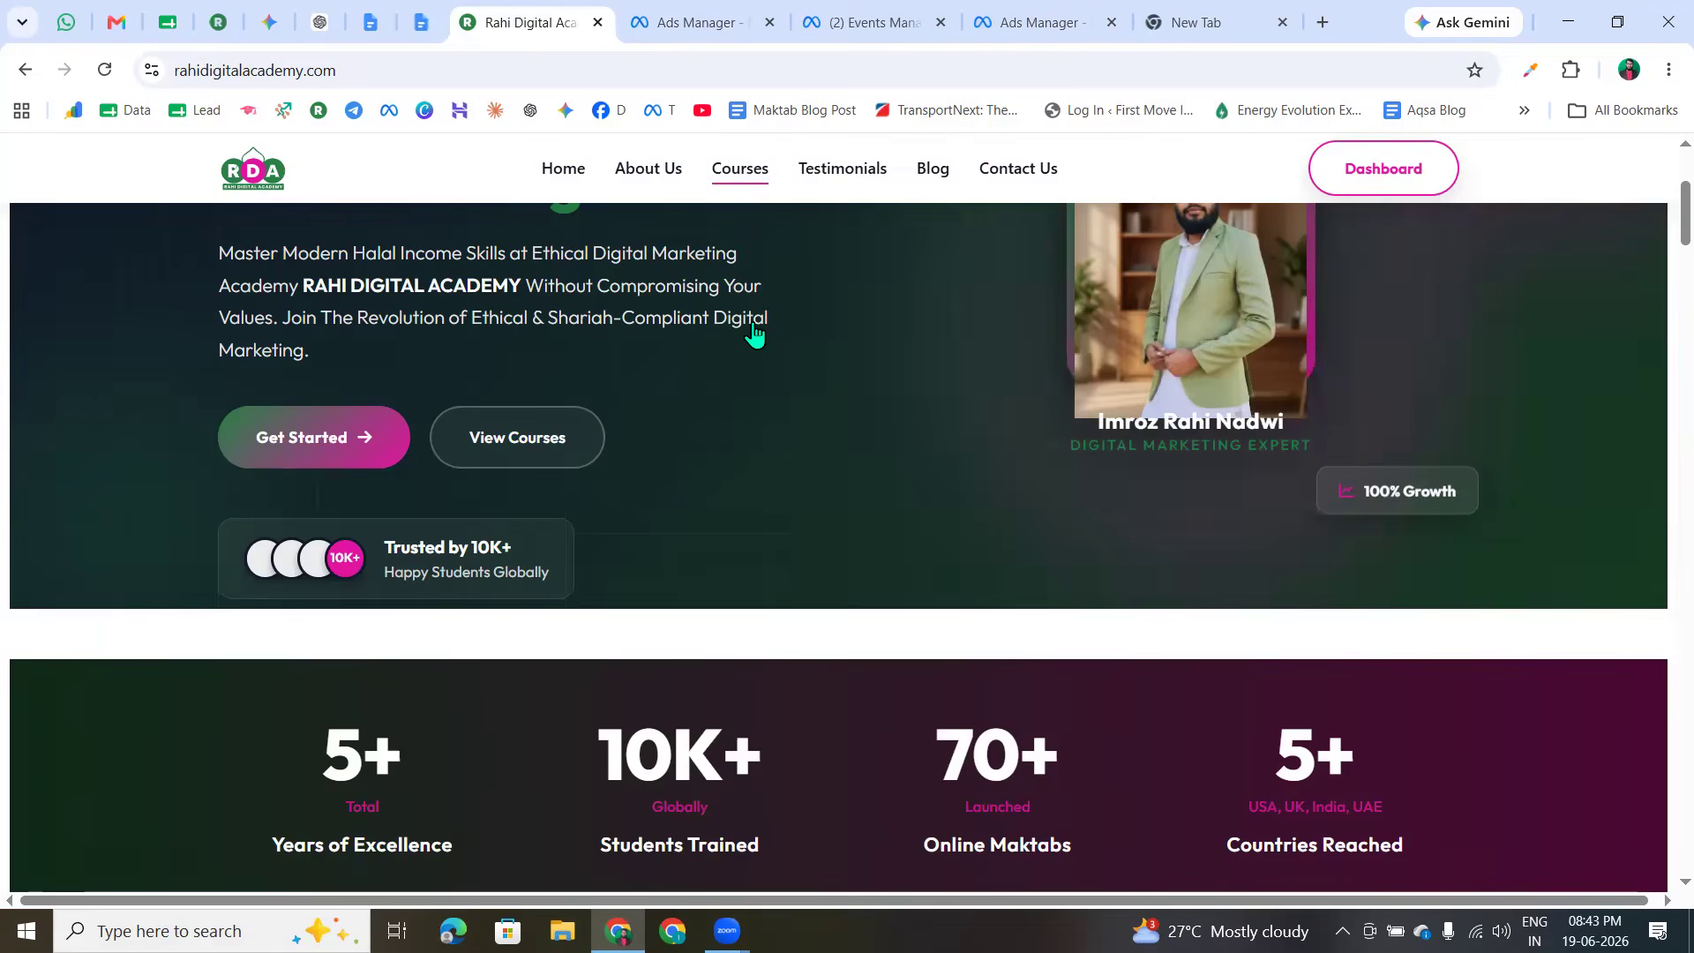
key(ctrl+Tab)
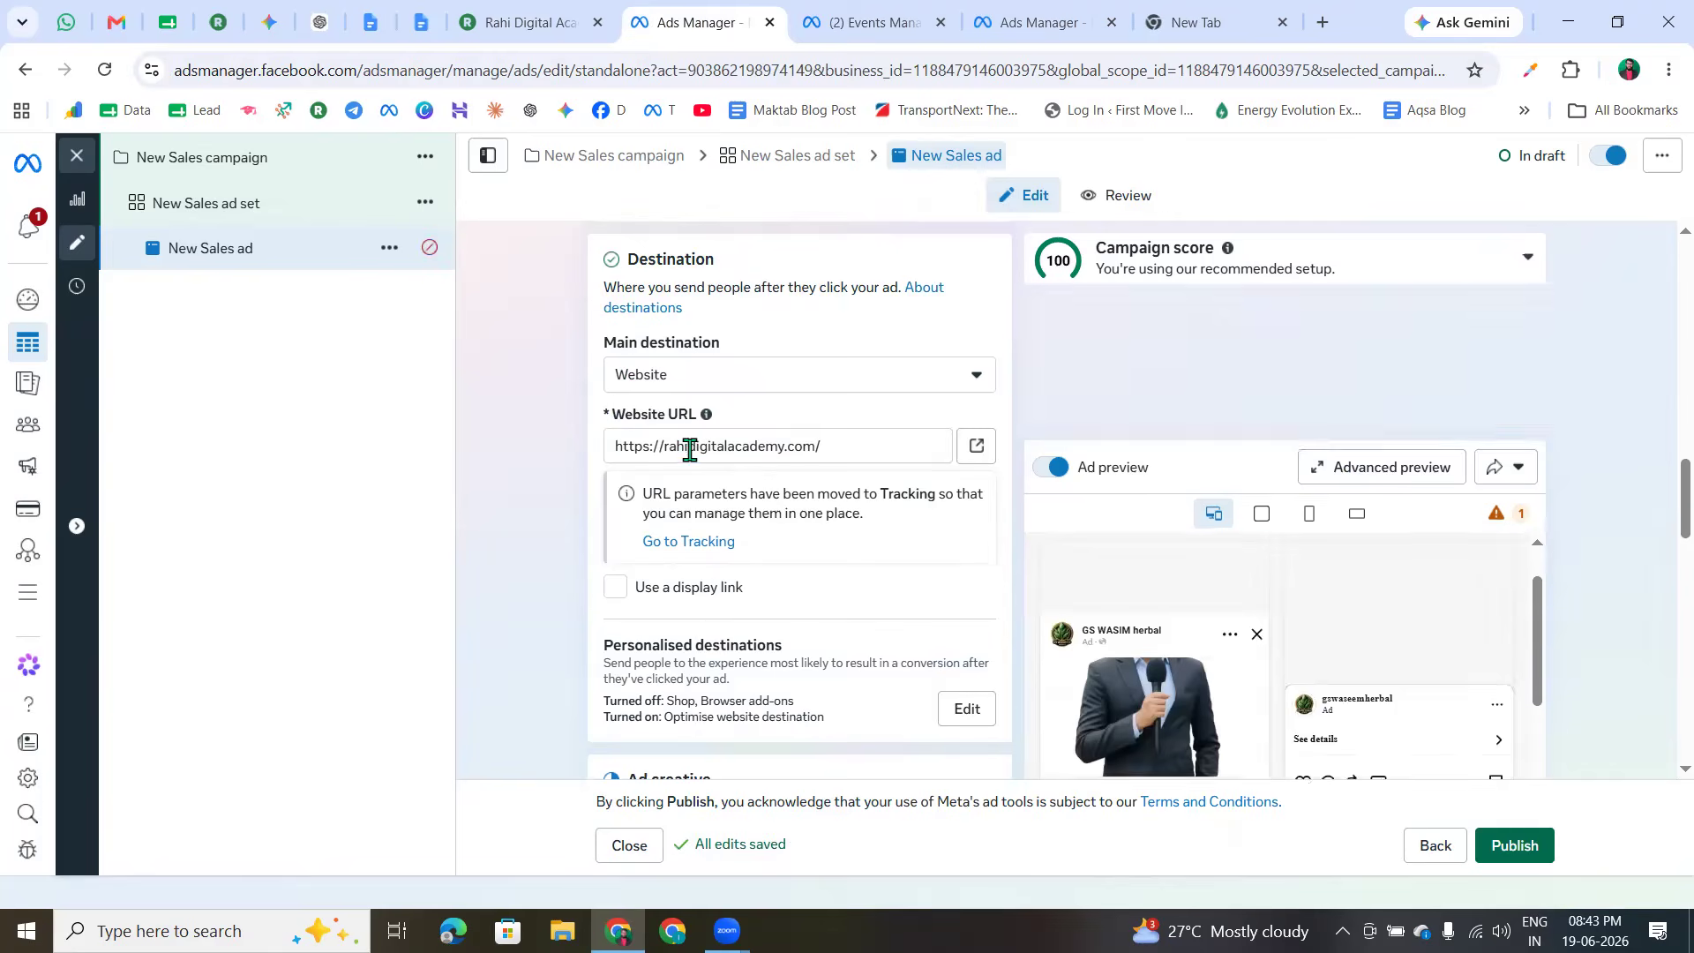
triple_click(690, 448)
key(ctrl+v)
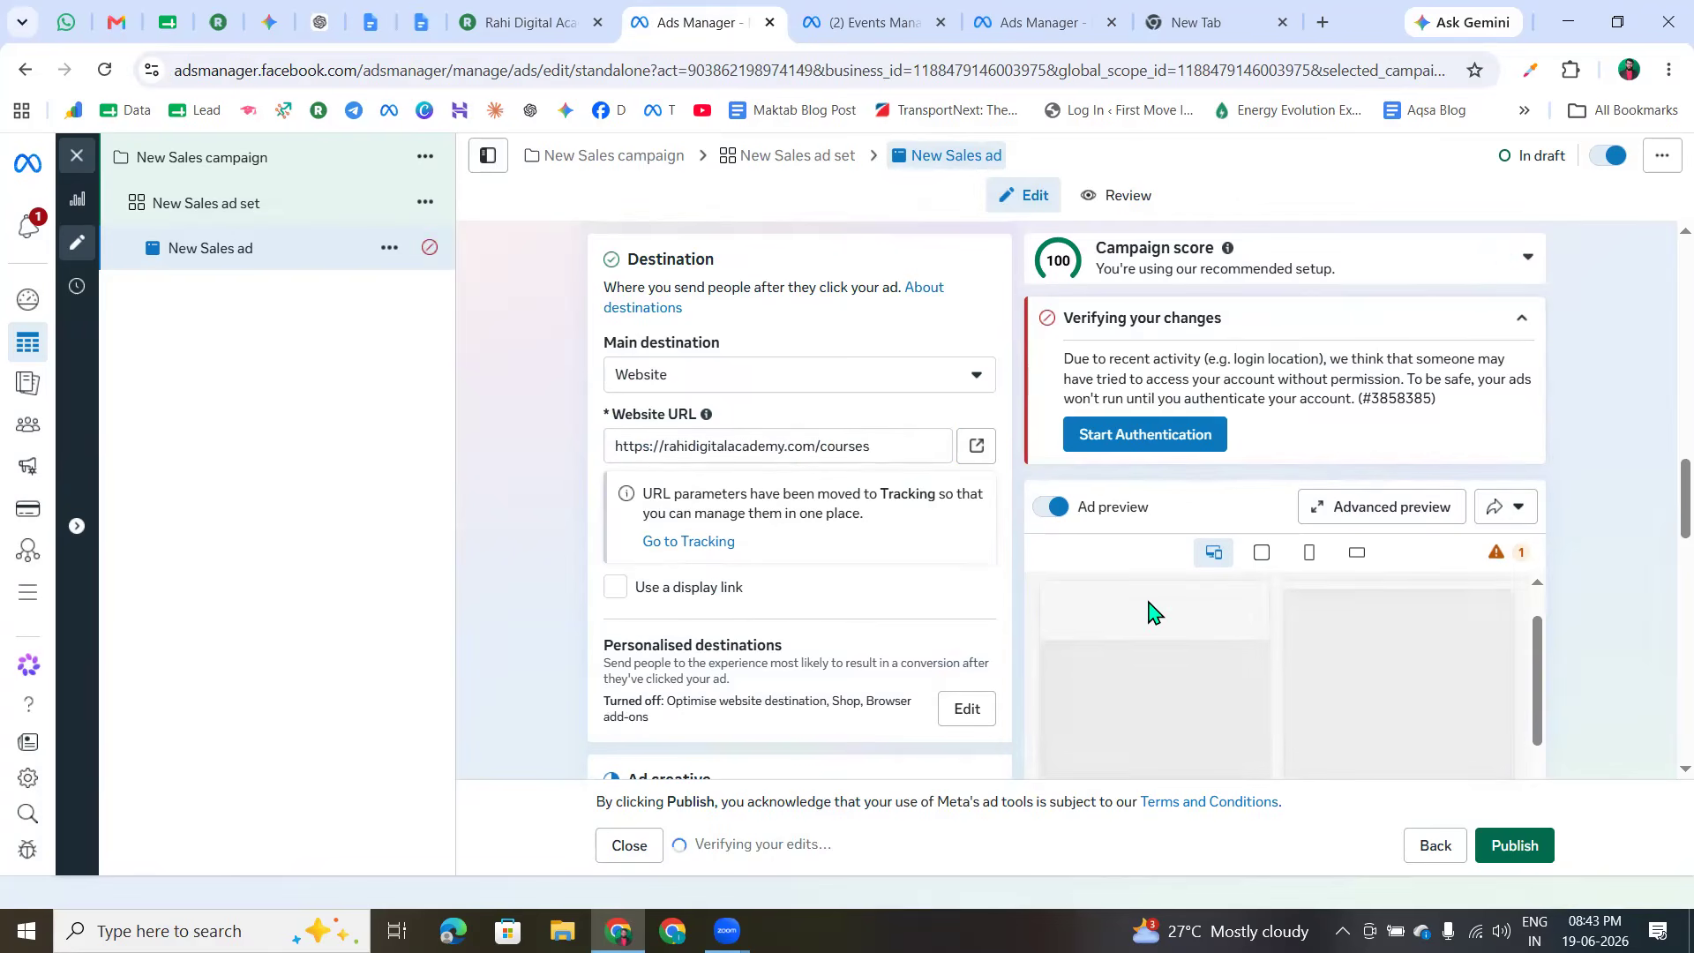
- Collapse the Verifying your changes notice and examine the ad preview for the courses link
click(1523, 317)
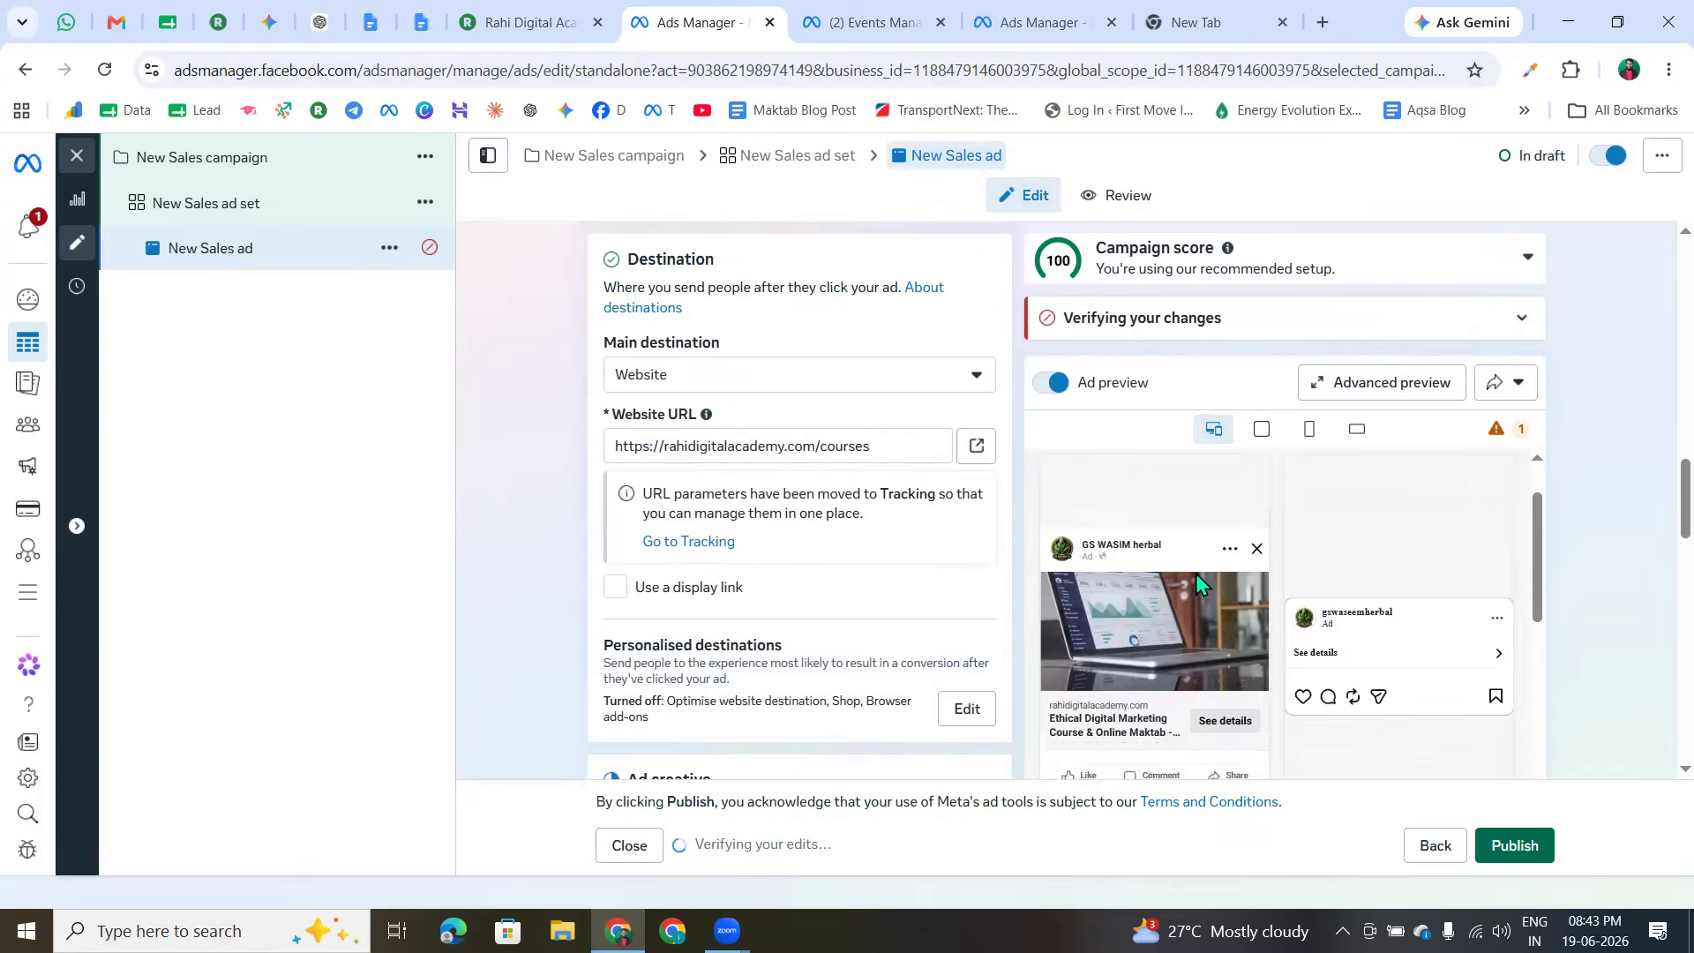
scroll(1195, 574, down, 2)
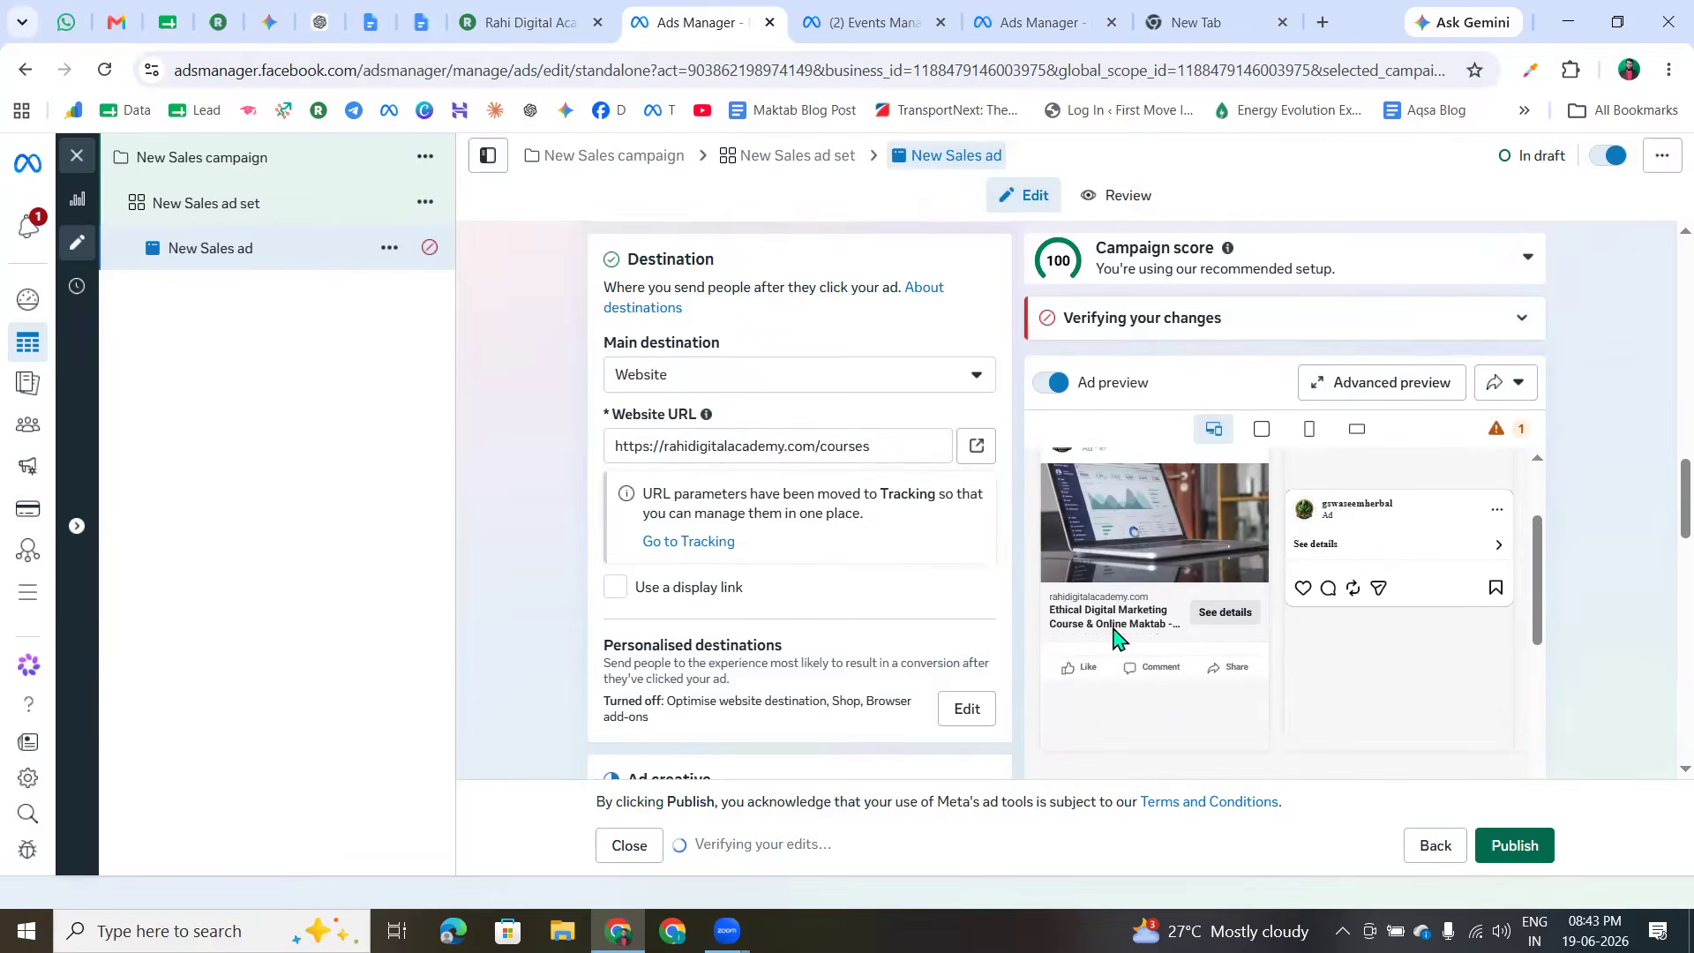
scroll(1117, 631, up, 2)
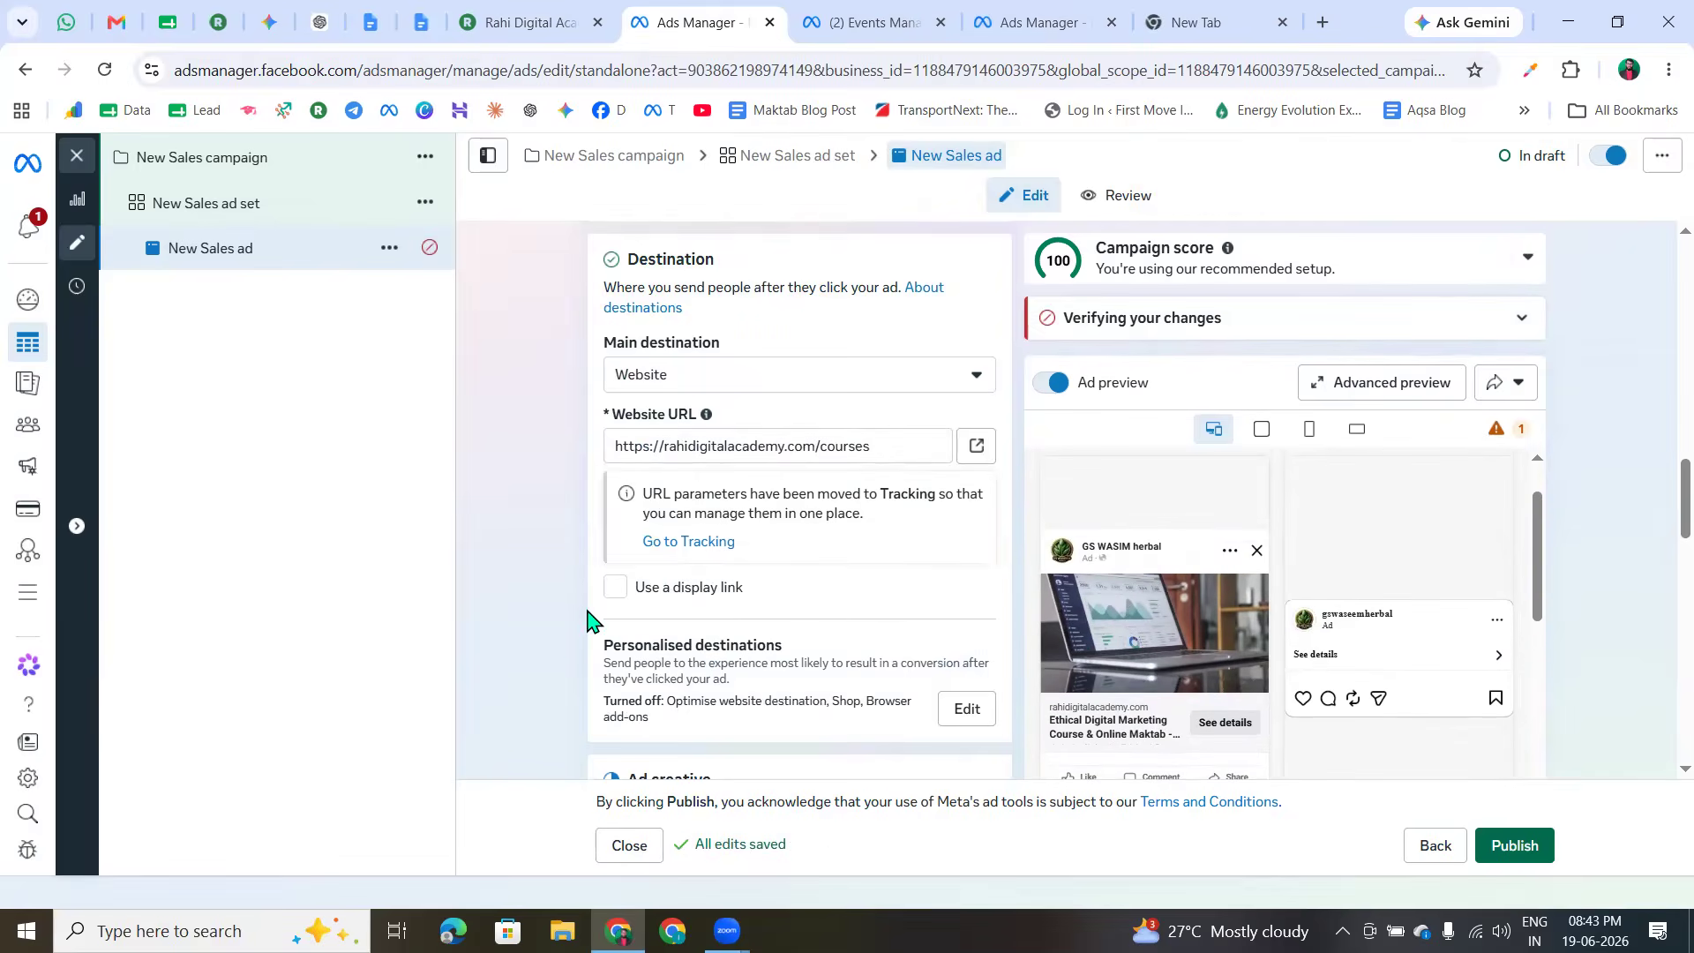
- Try the display link option in the ad's Destination section
scroll(744, 635, down, 2)
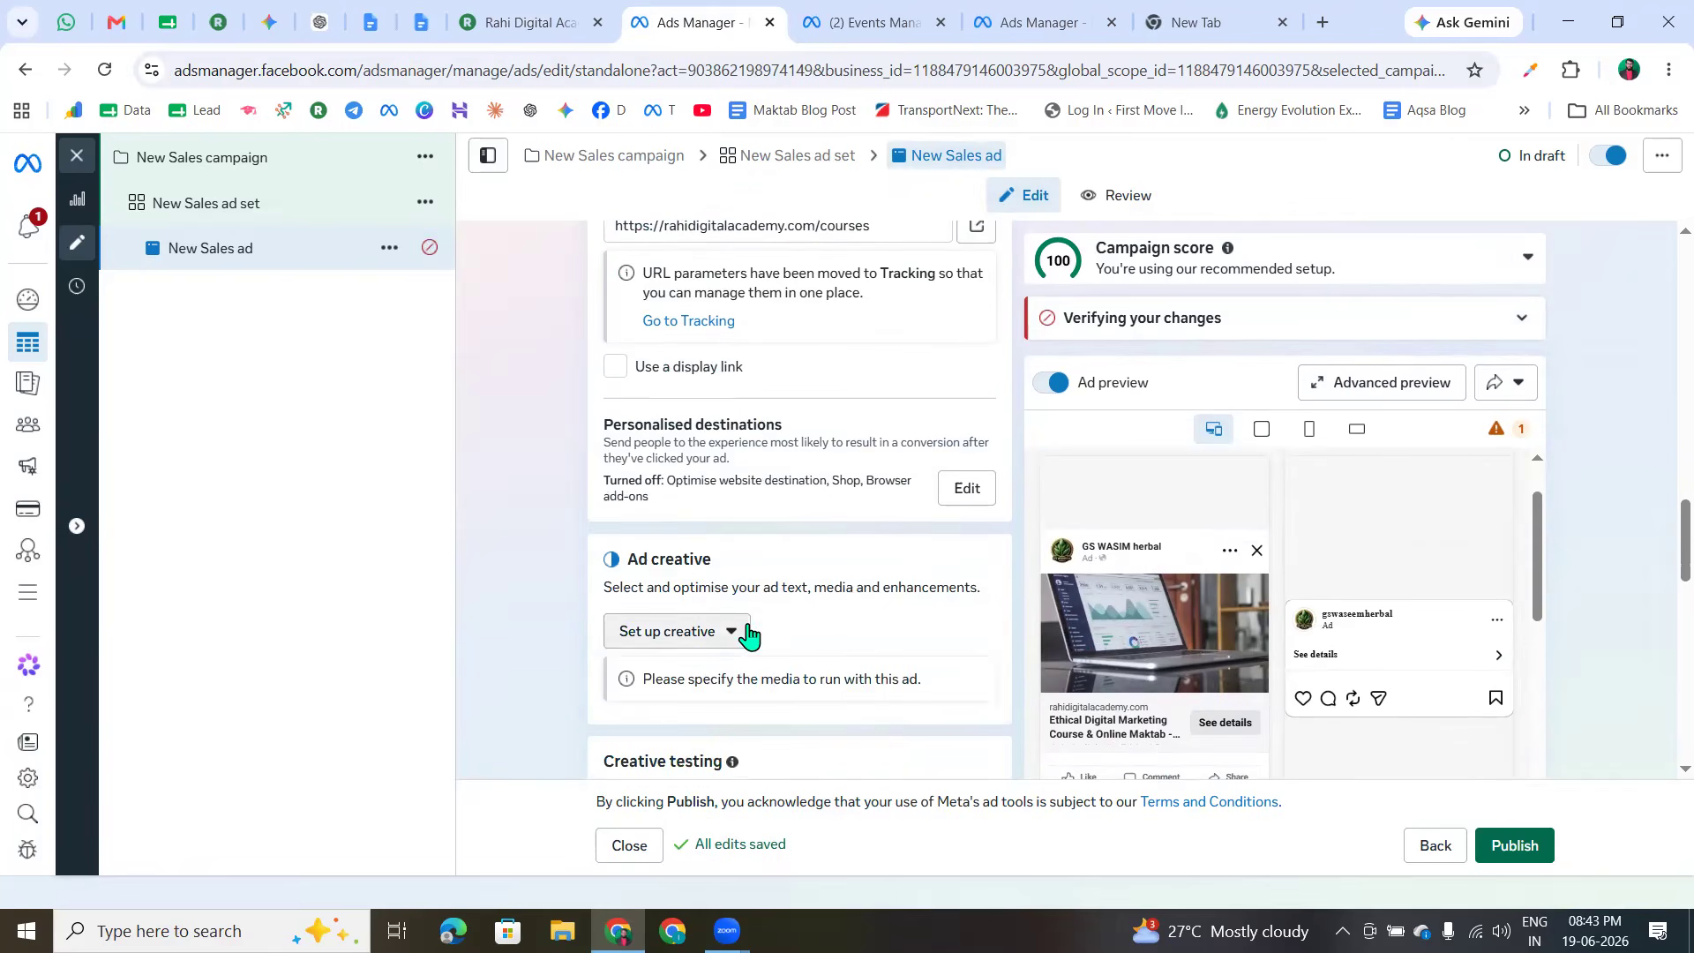
scroll(889, 704, up, 2)
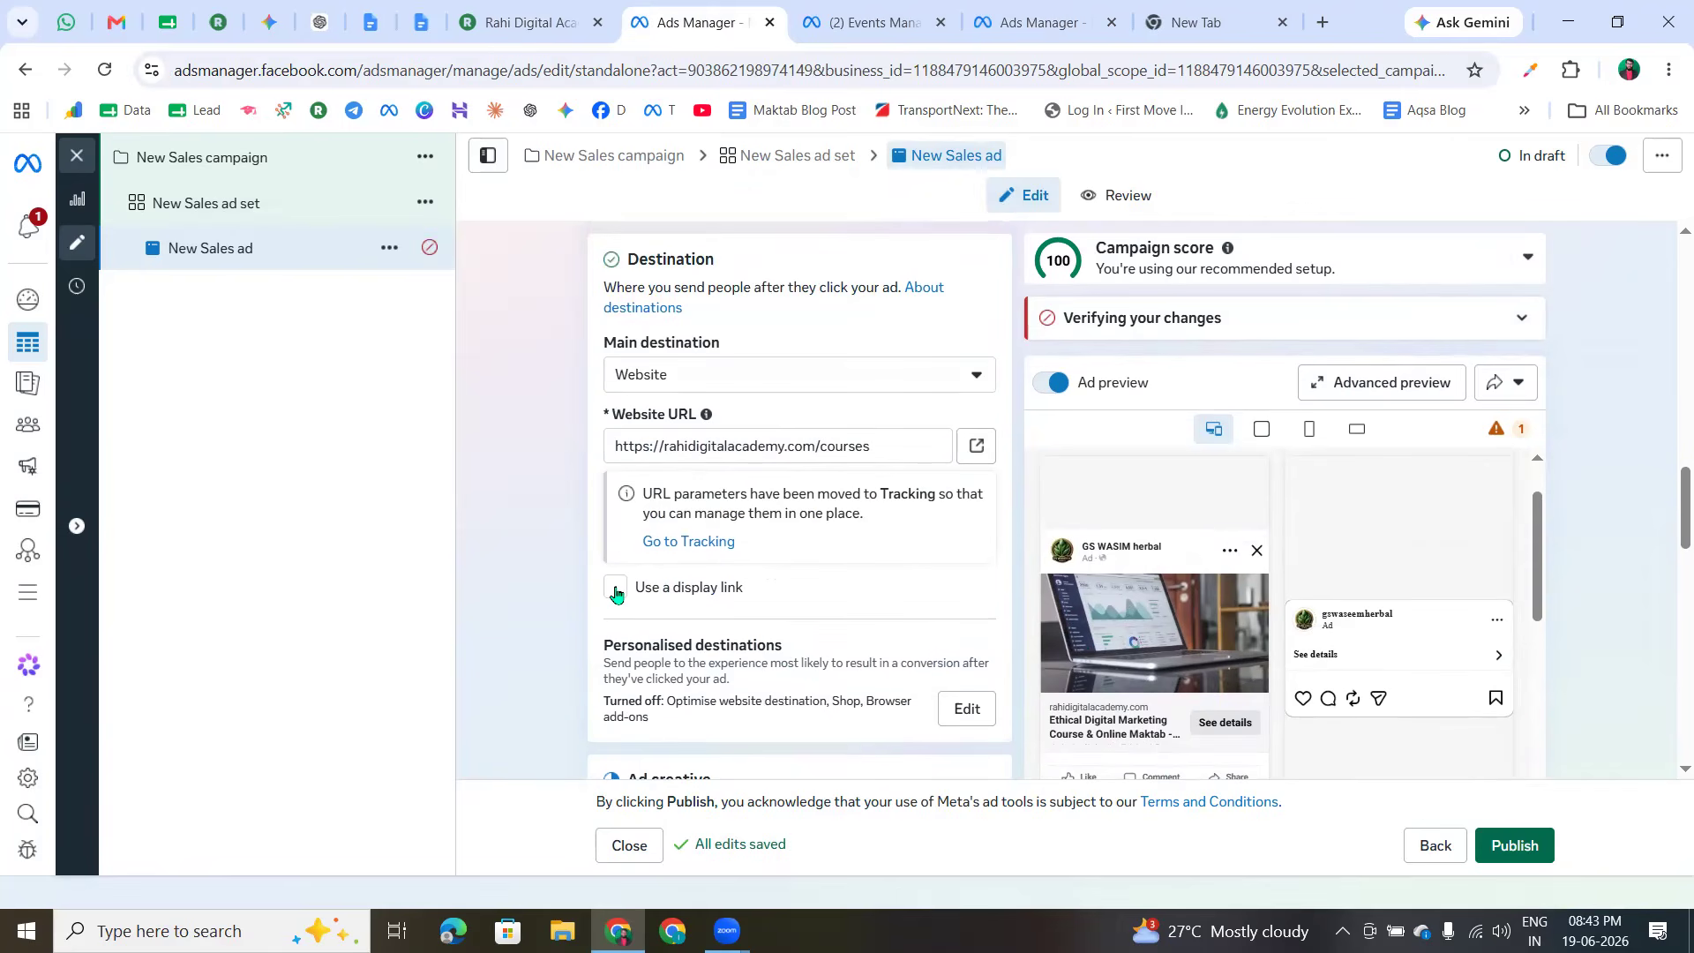
click(615, 591)
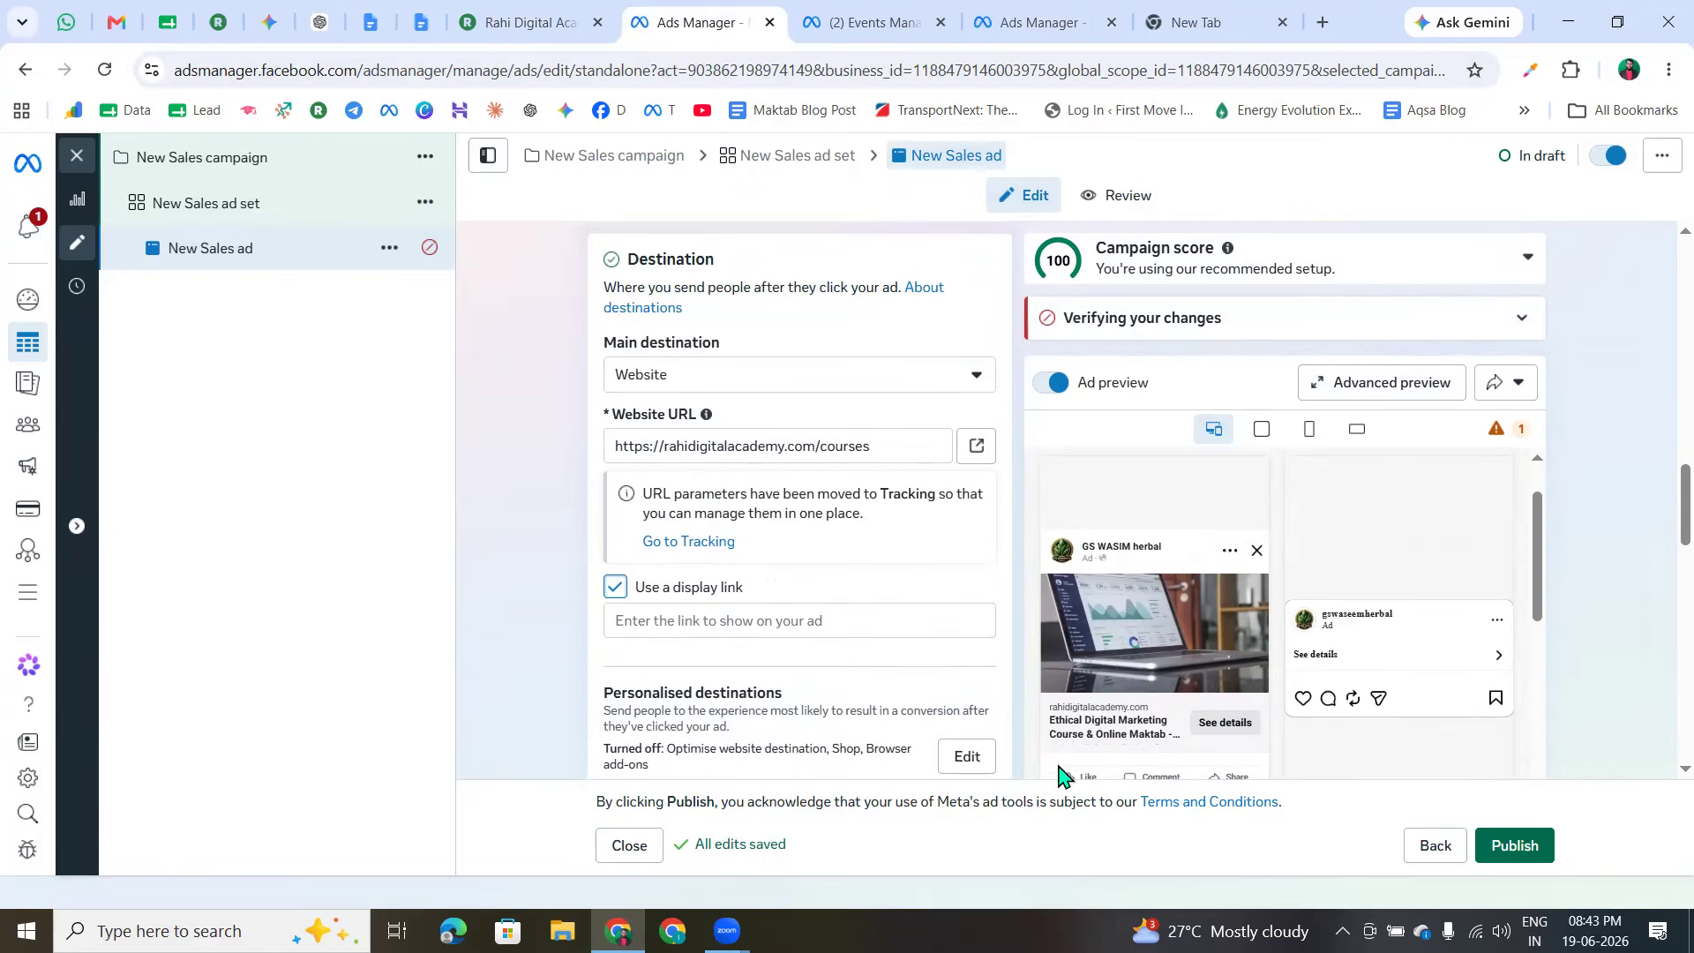
click(615, 588)
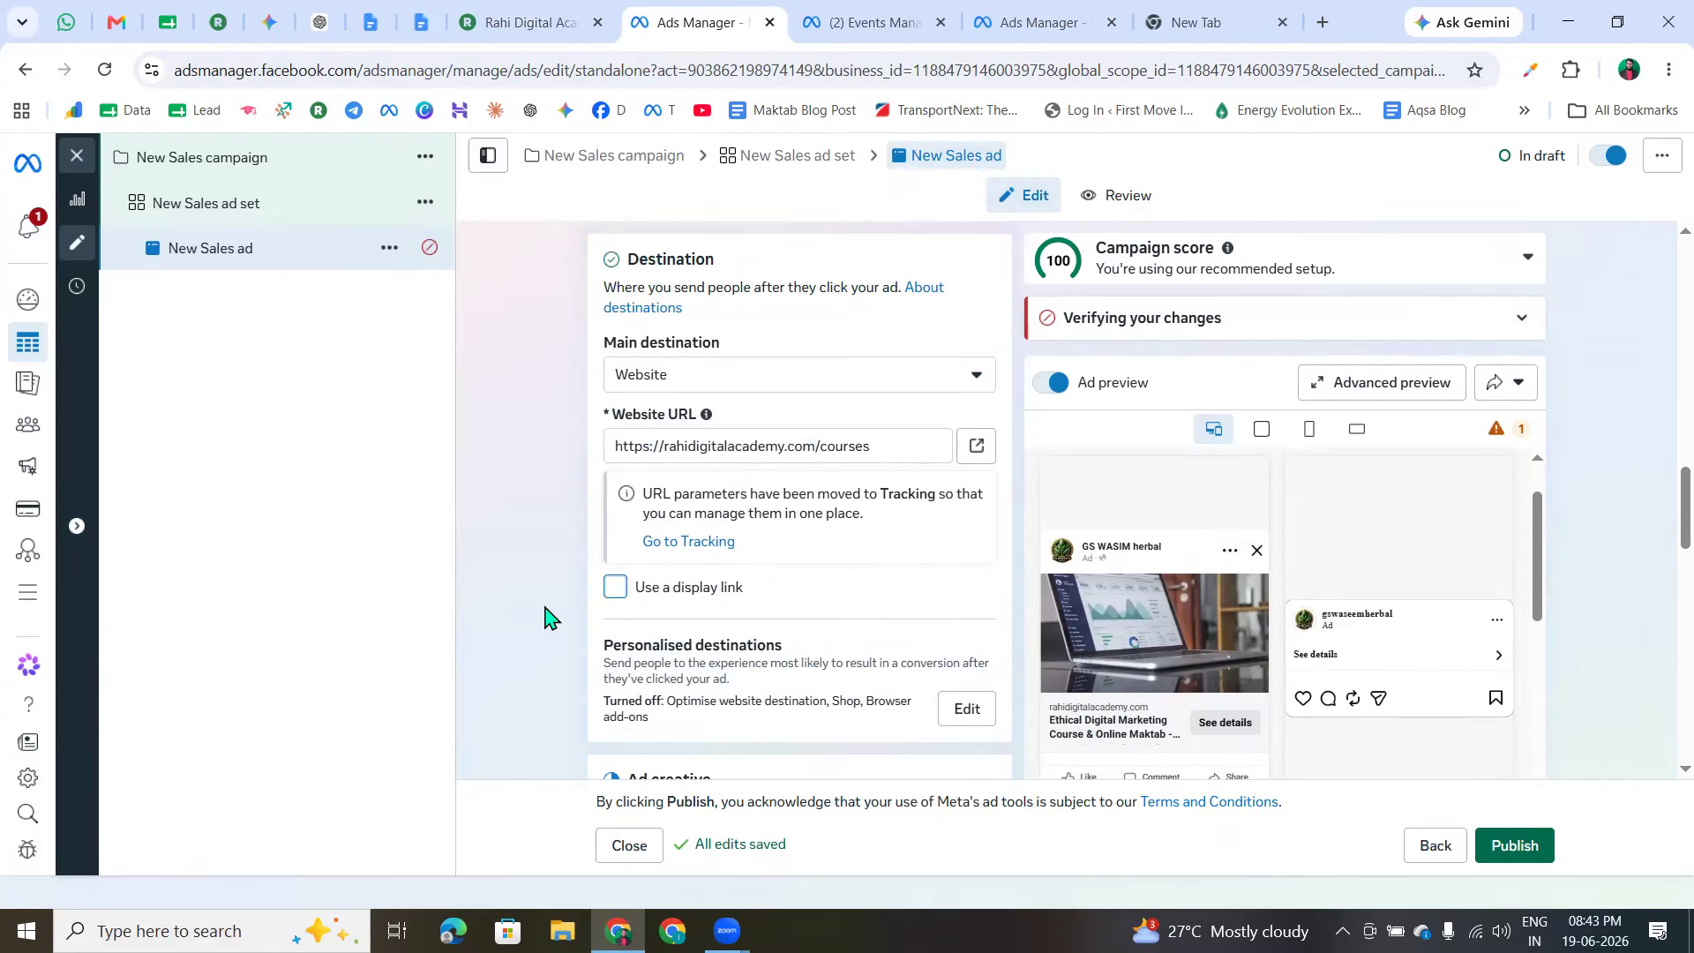
- Start the ad's creative setup and browse the available account, Instagram and page images
scroll(700, 635, down, 4)
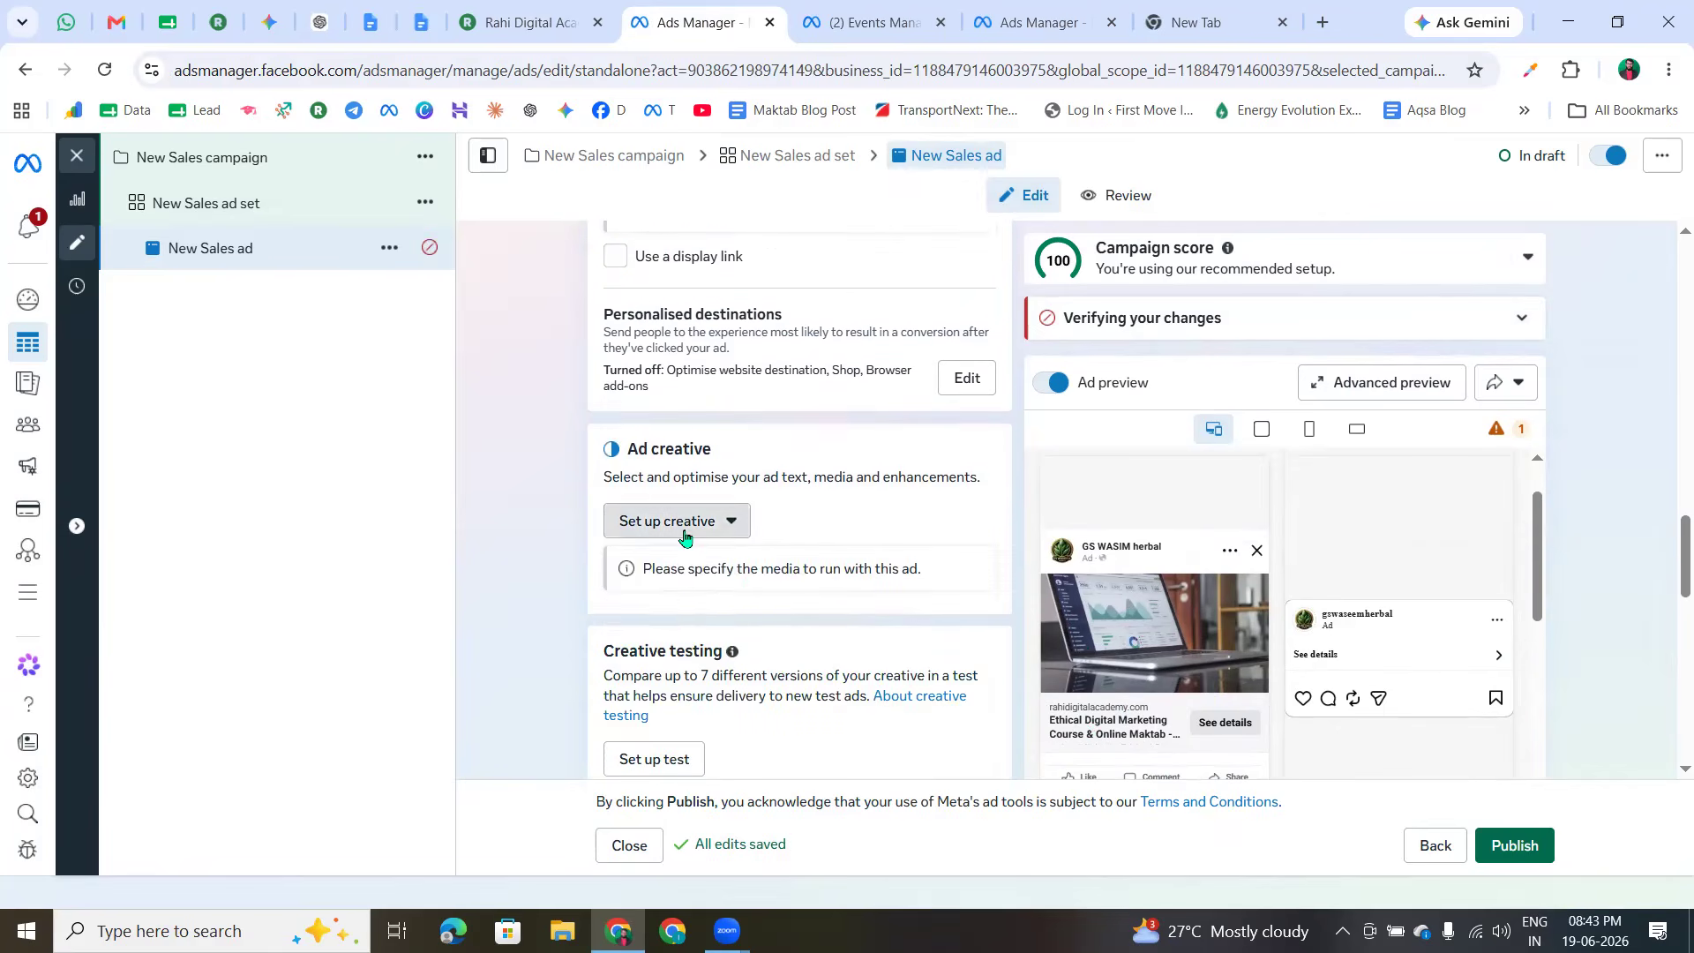
click(685, 529)
click(657, 621)
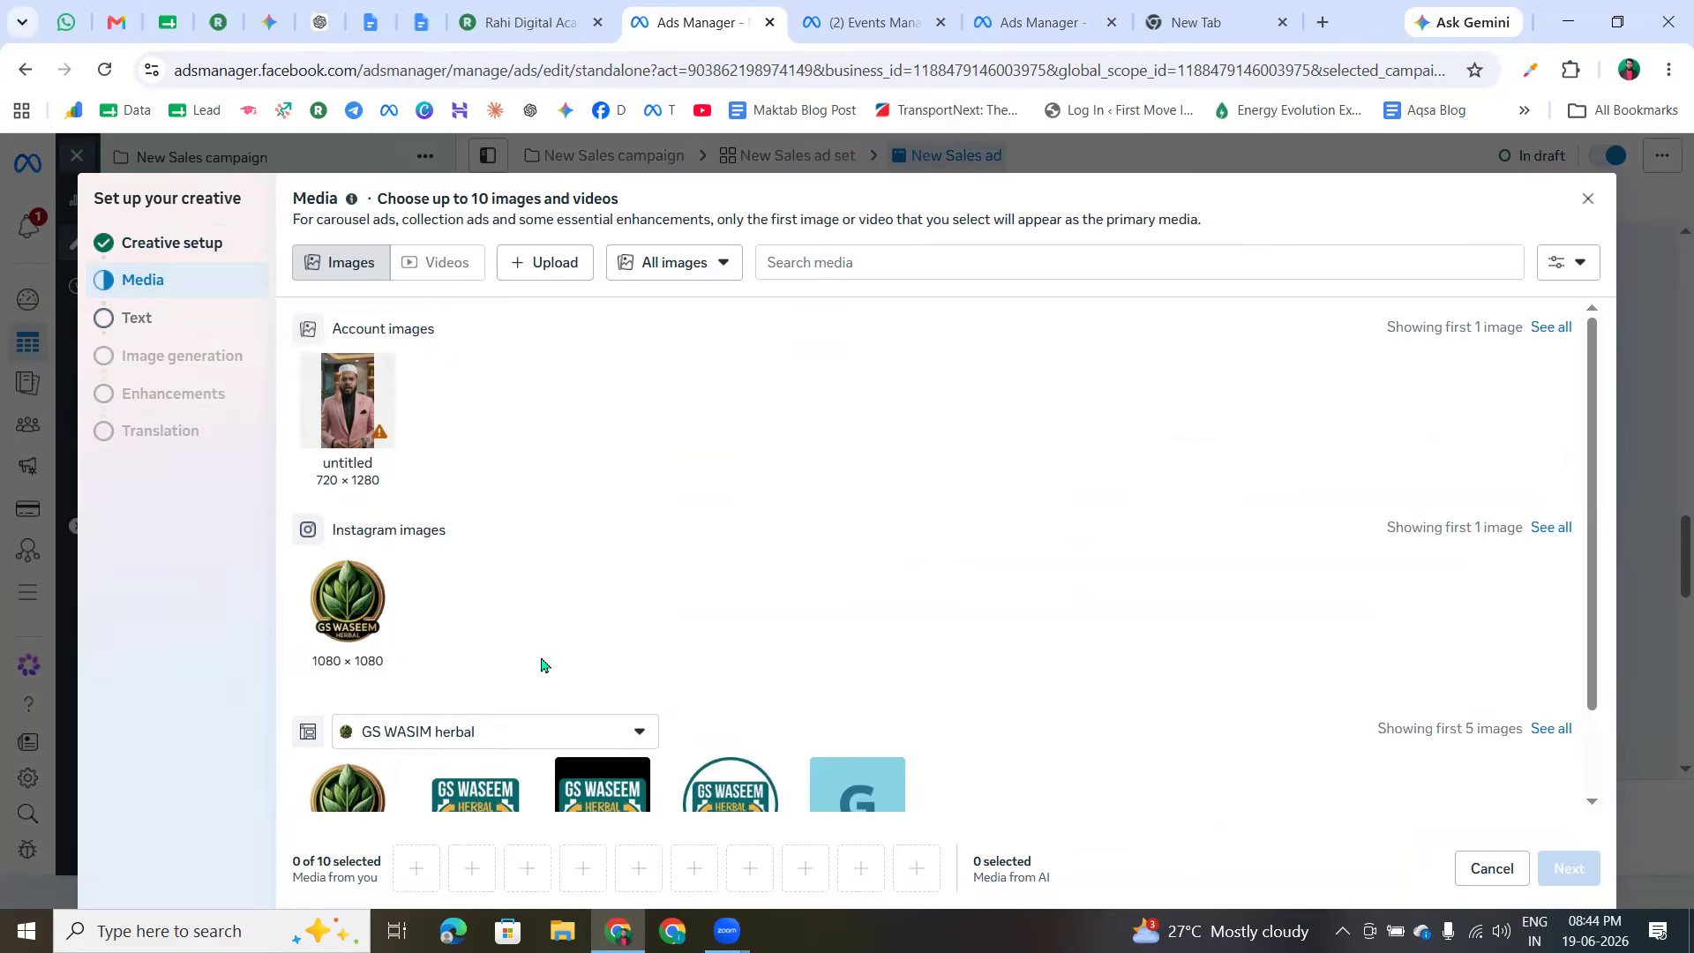
scroll(971, 671, down, 1)
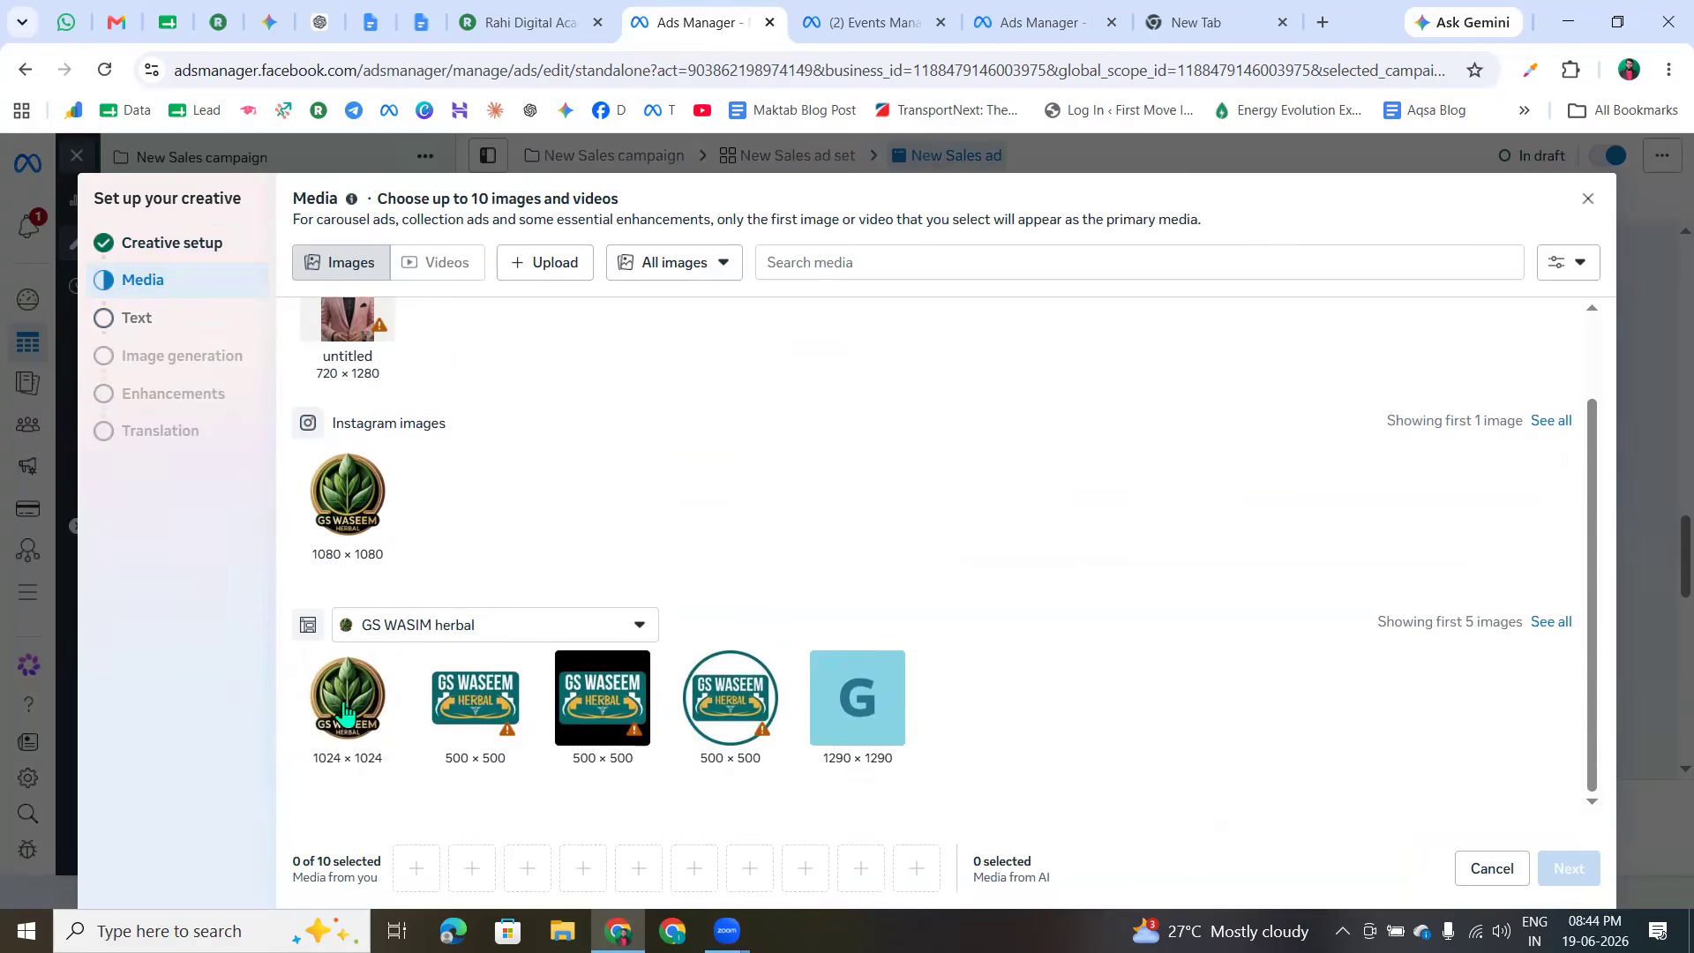
click(328, 326)
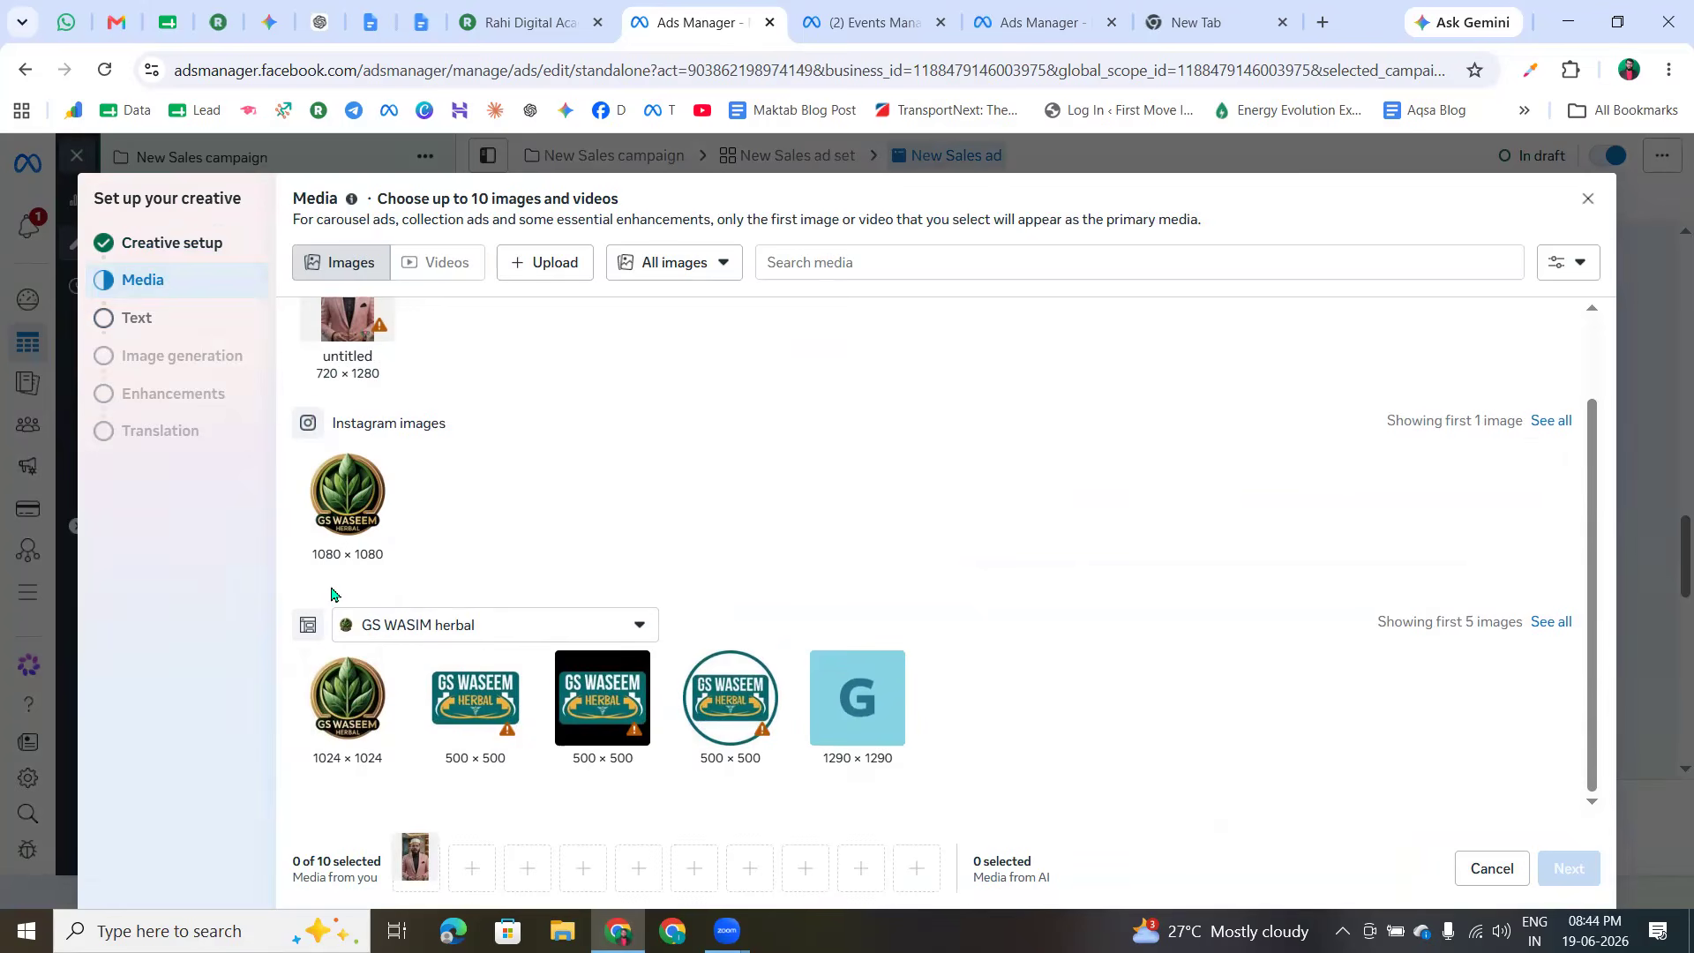
mouse_move(422, 876)
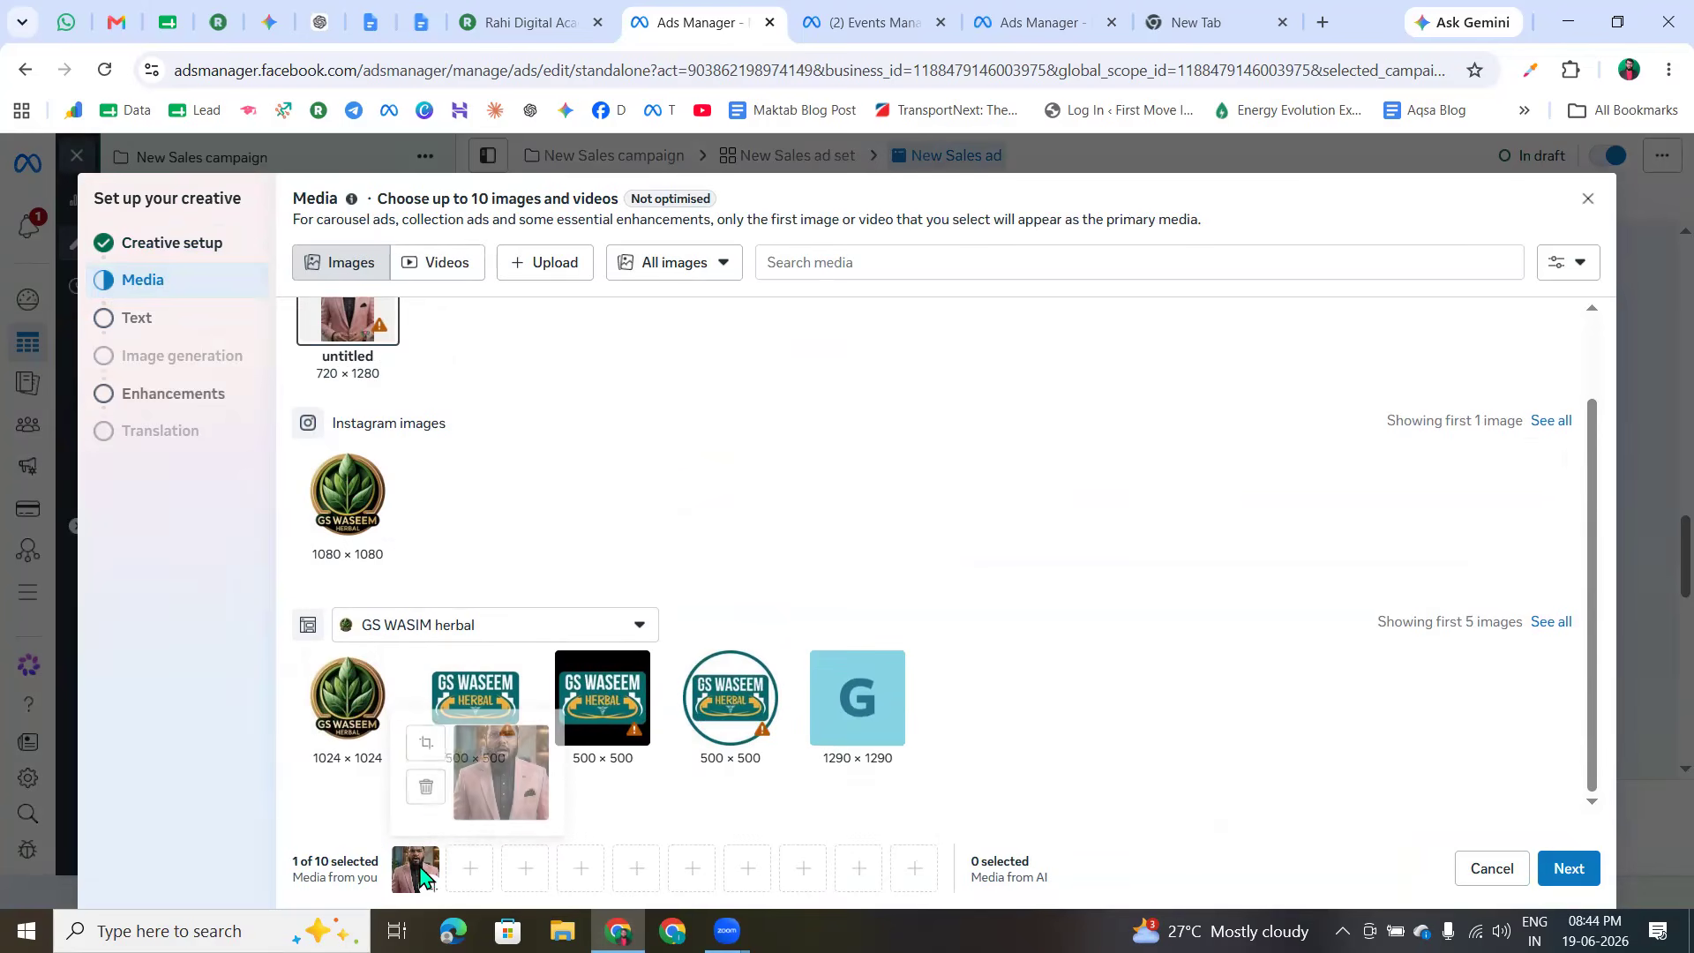
click(427, 787)
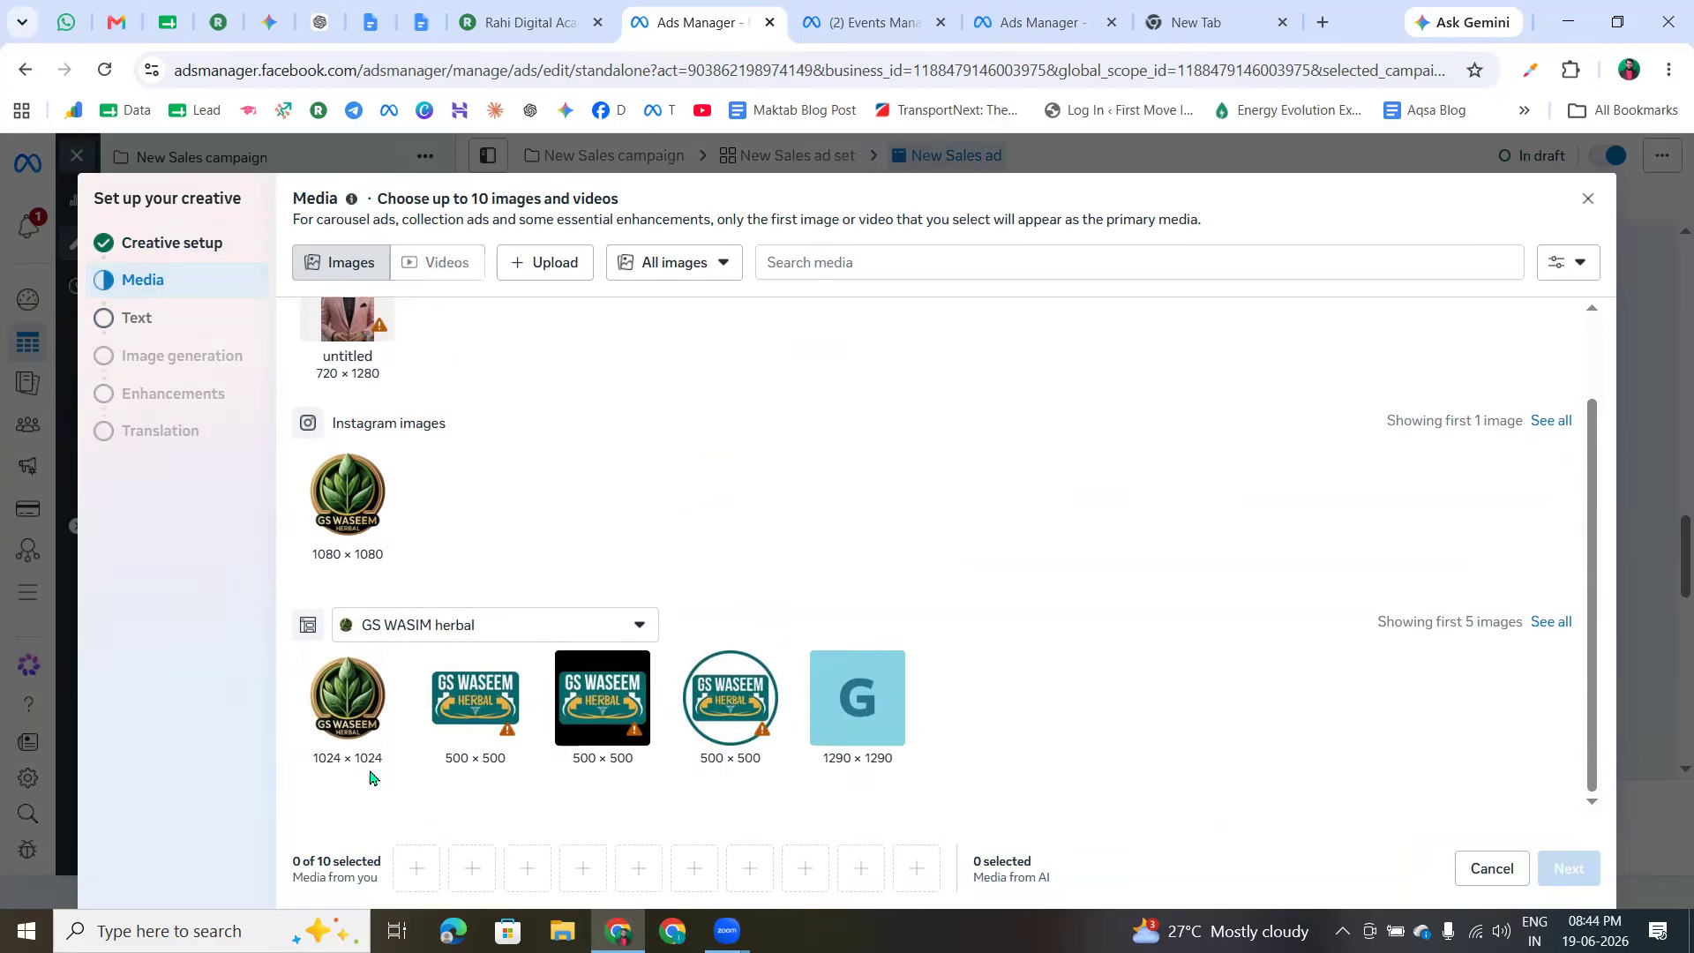
- Choose the 1024 × 1024 GS Waseem Herbal logo as the ad's media and continue to the text settings
click(350, 726)
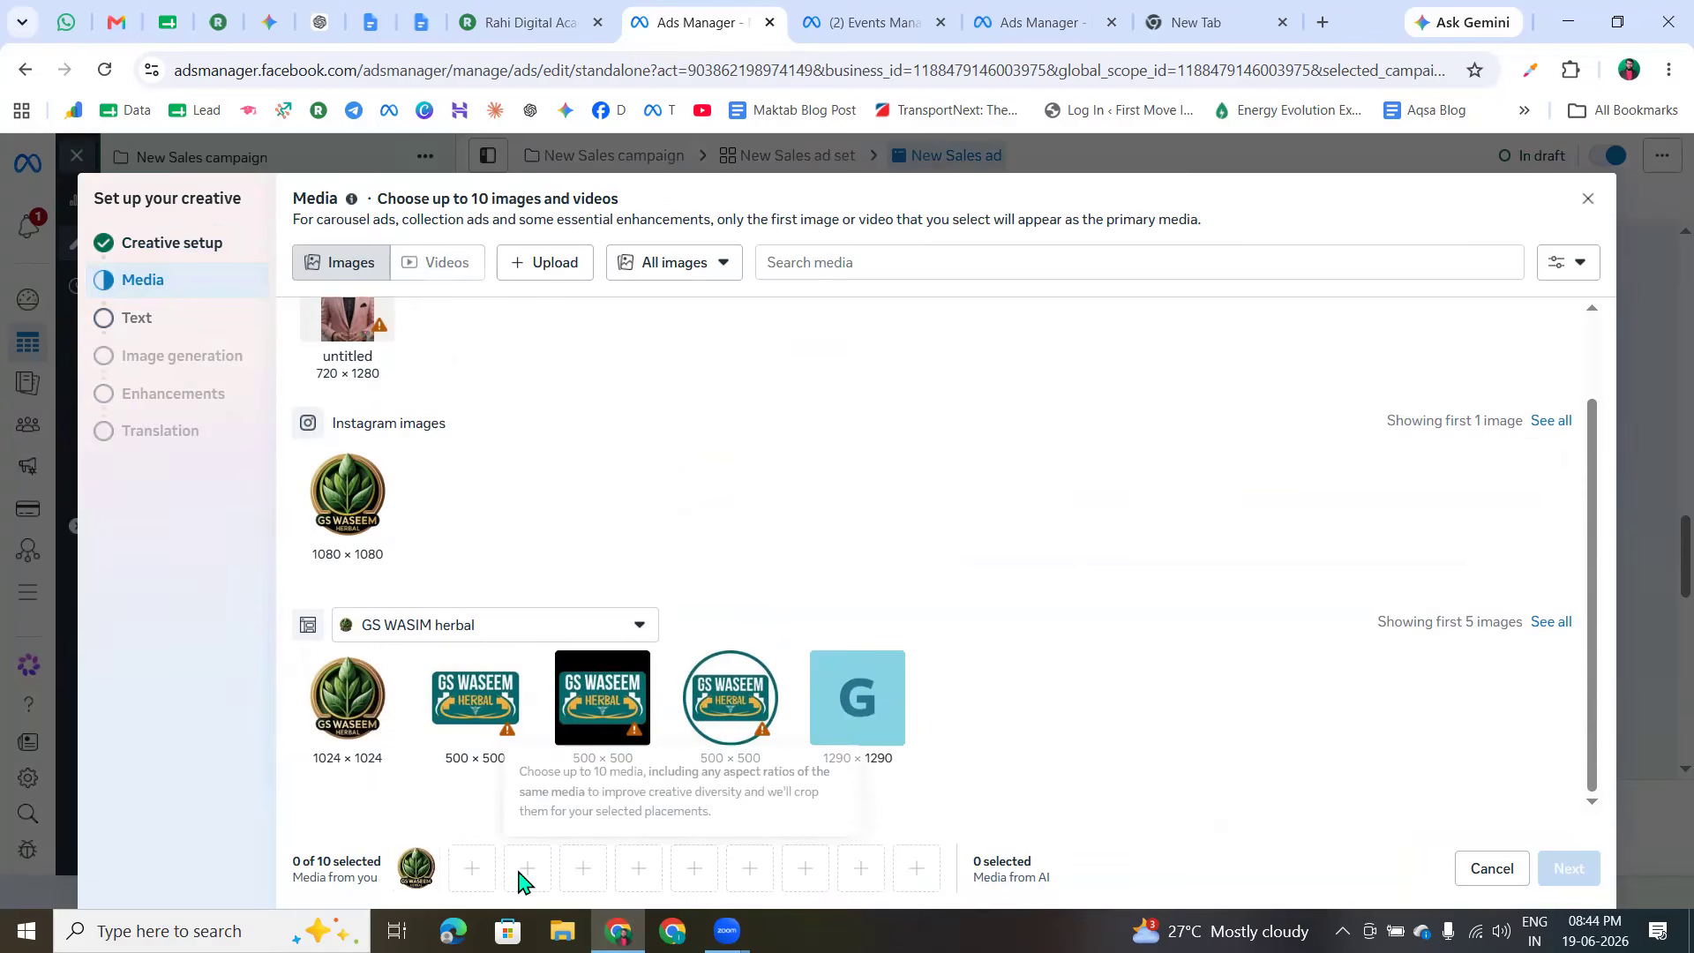
click(1570, 871)
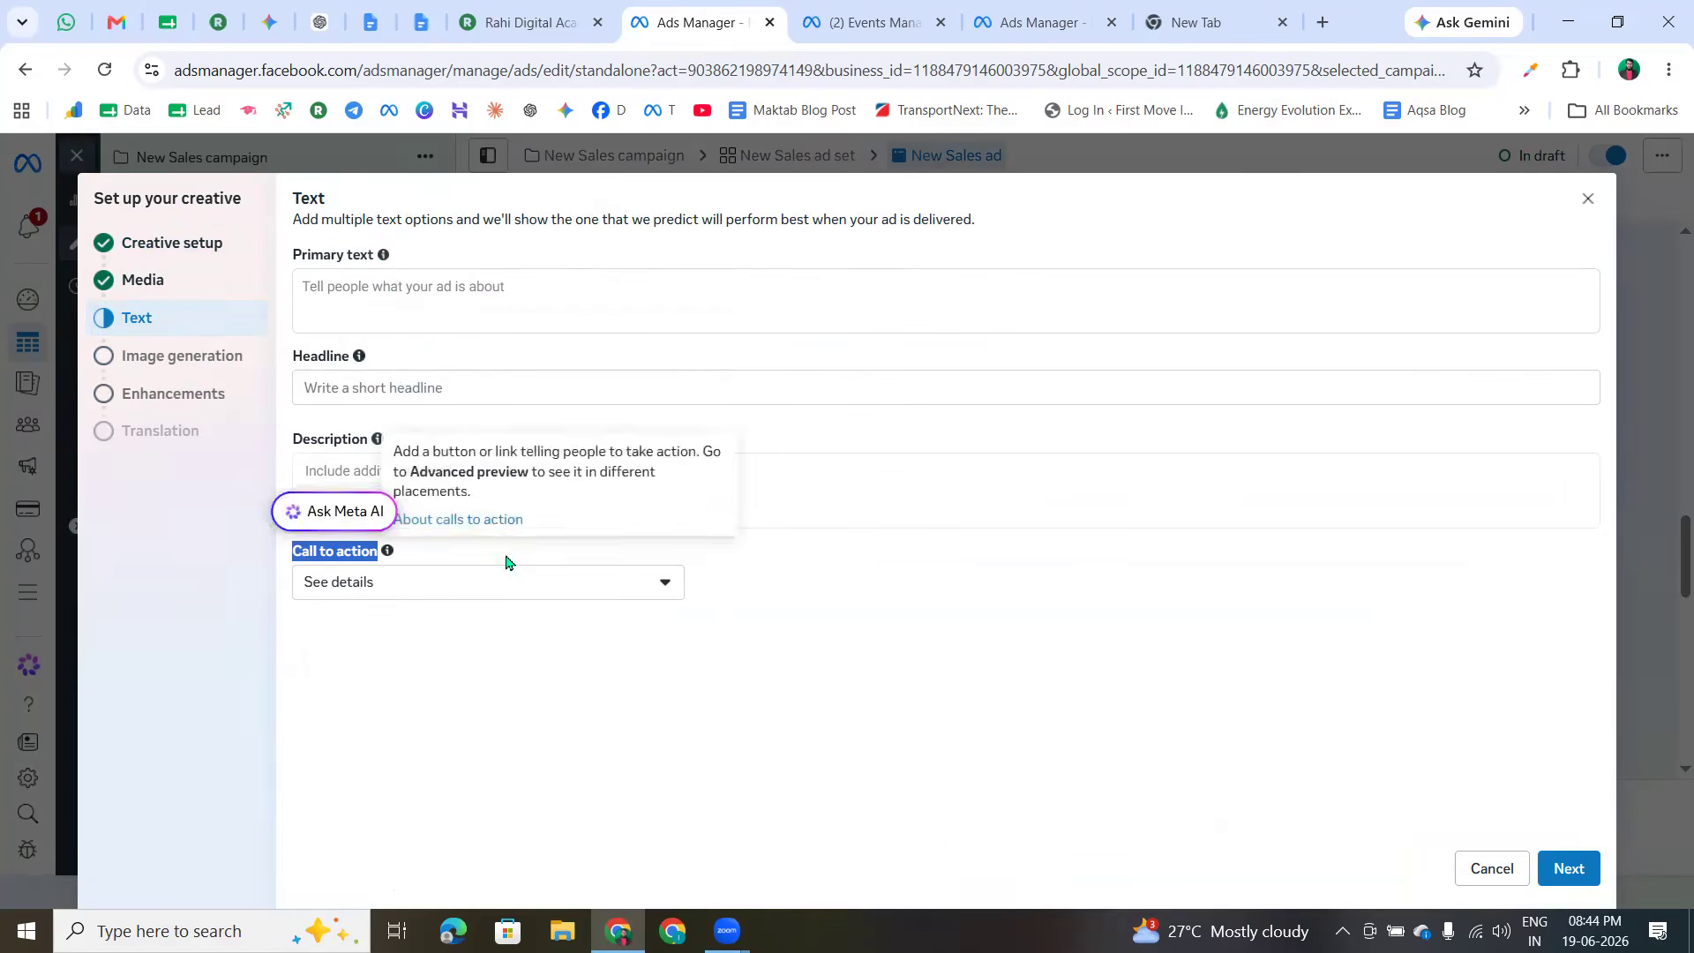
- Set the ad's call to action to Shop now and continue to image generation
click(411, 581)
scroll(453, 779, down, 1)
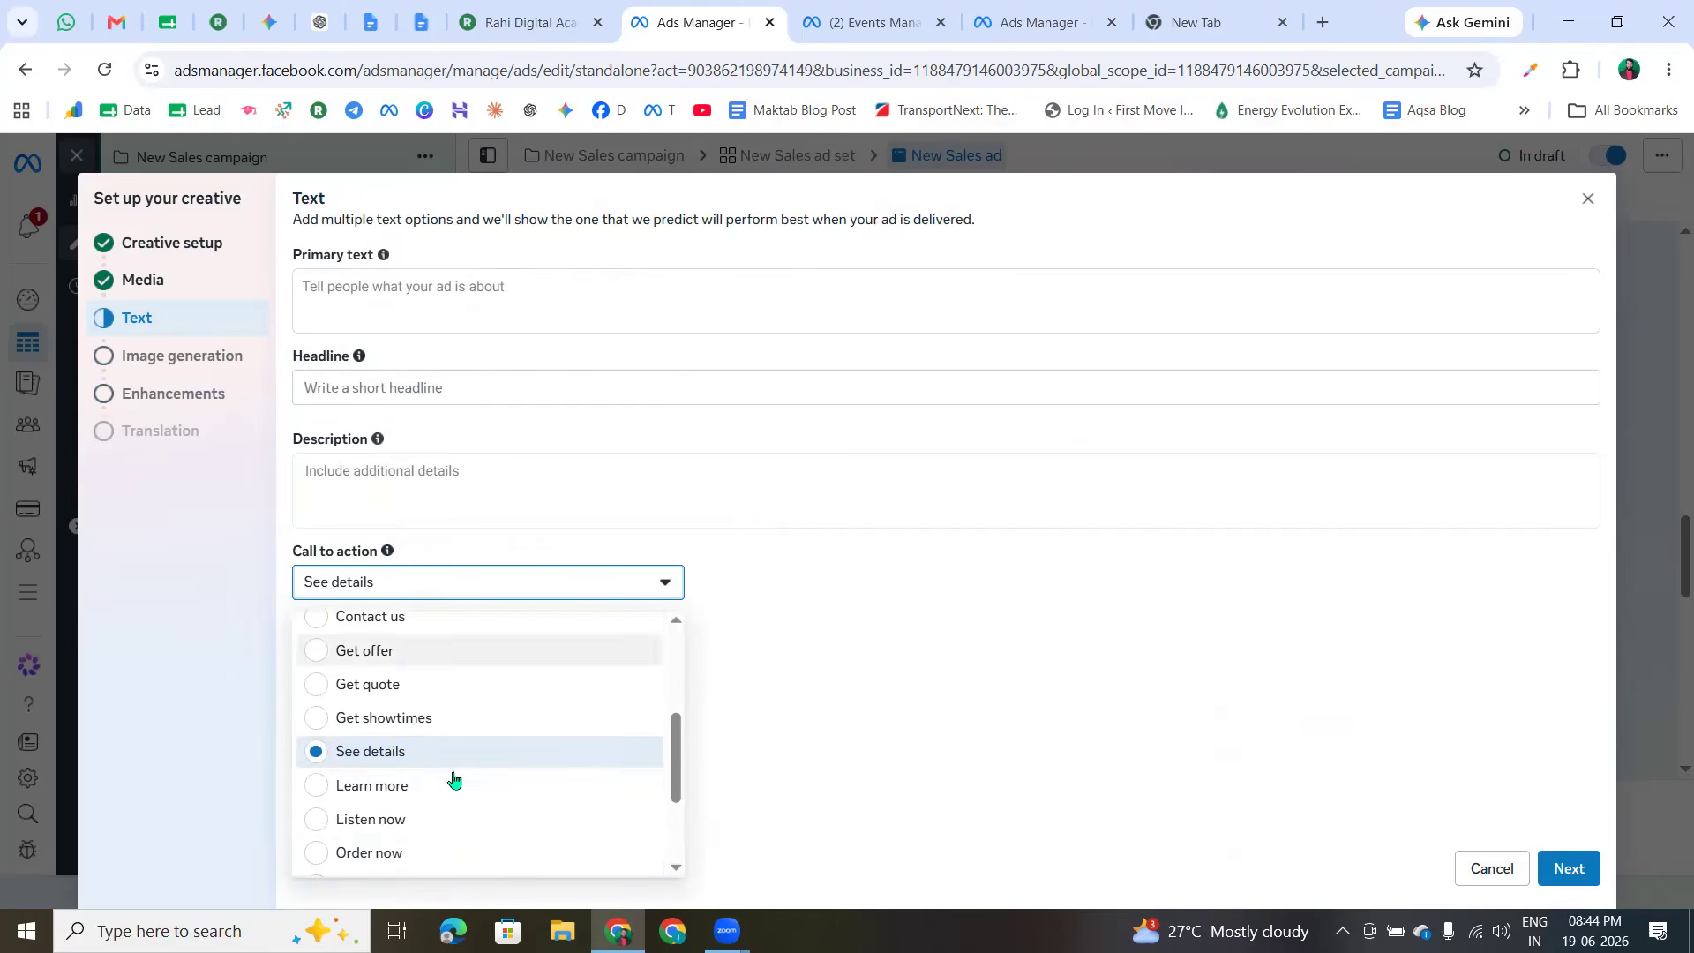
scroll(402, 746, up, 1)
scroll(410, 767, down, 2)
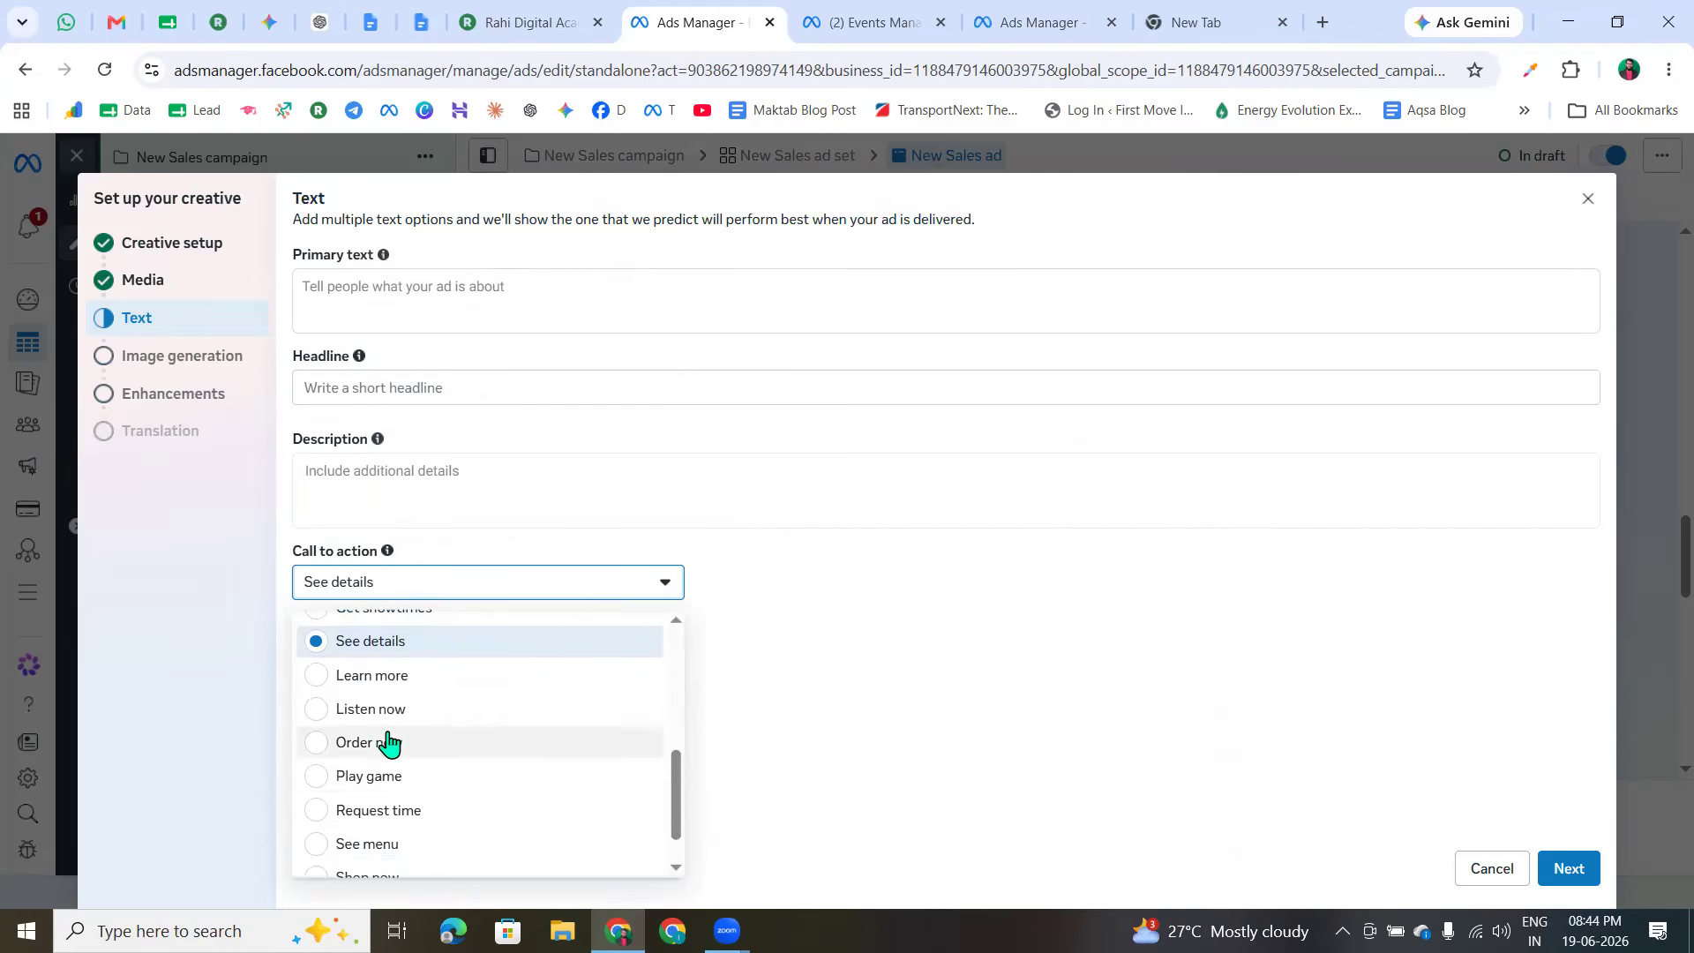
scroll(408, 766, down, 1)
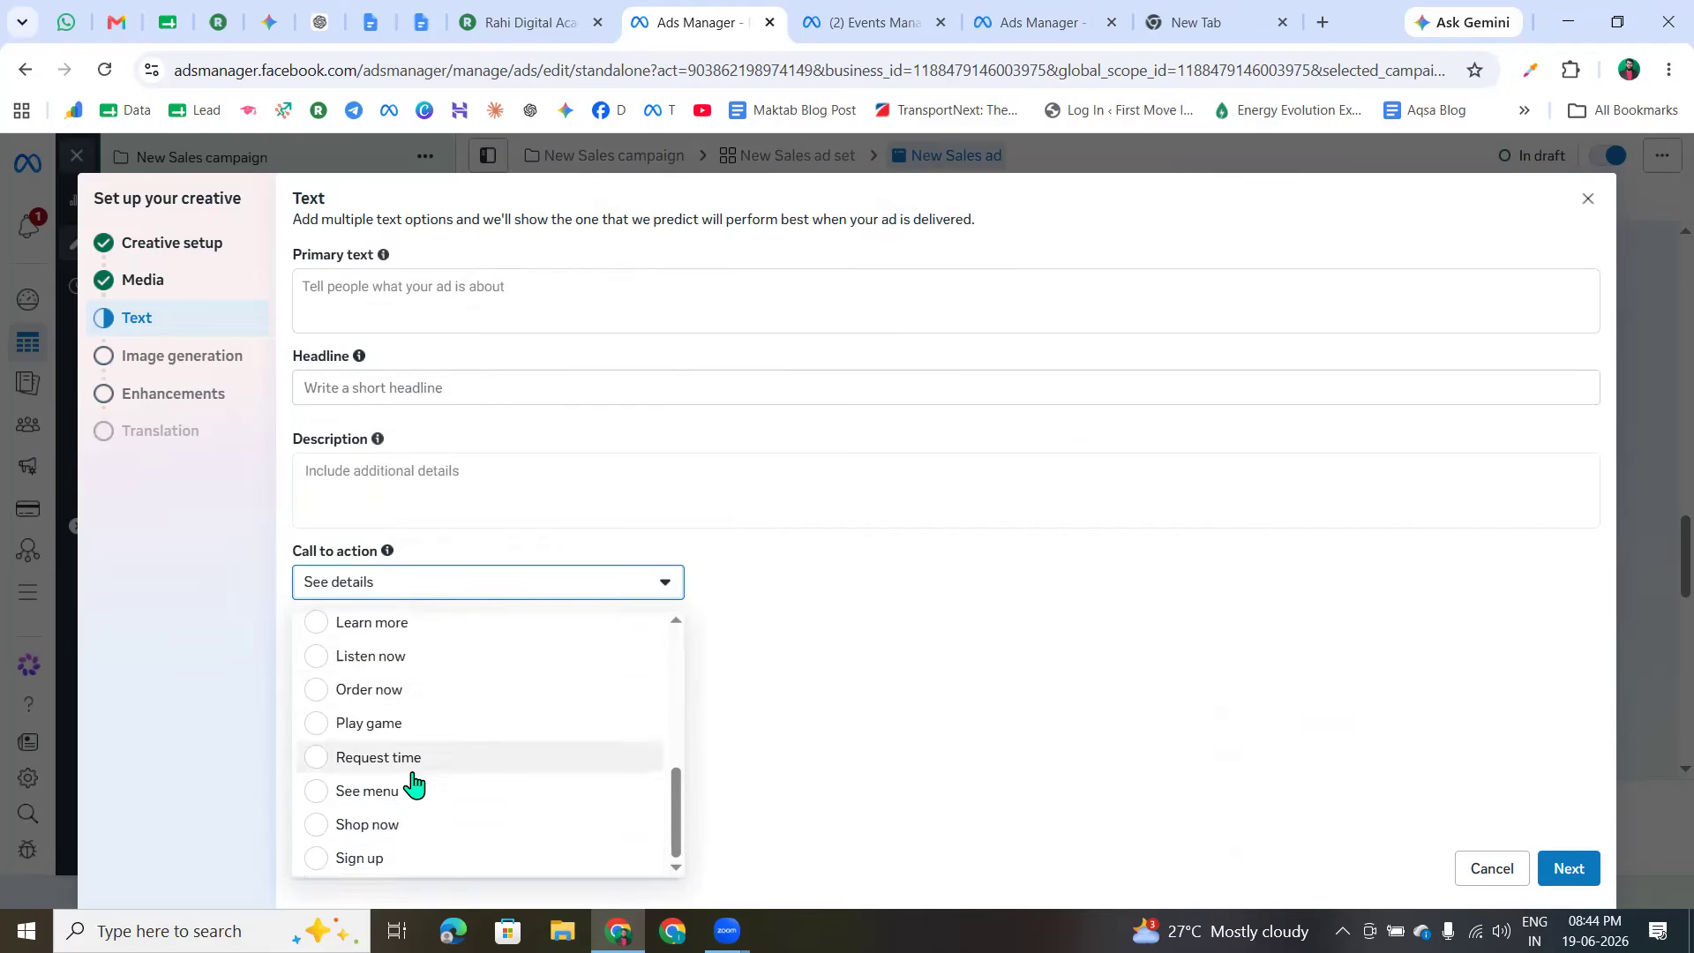
click(399, 834)
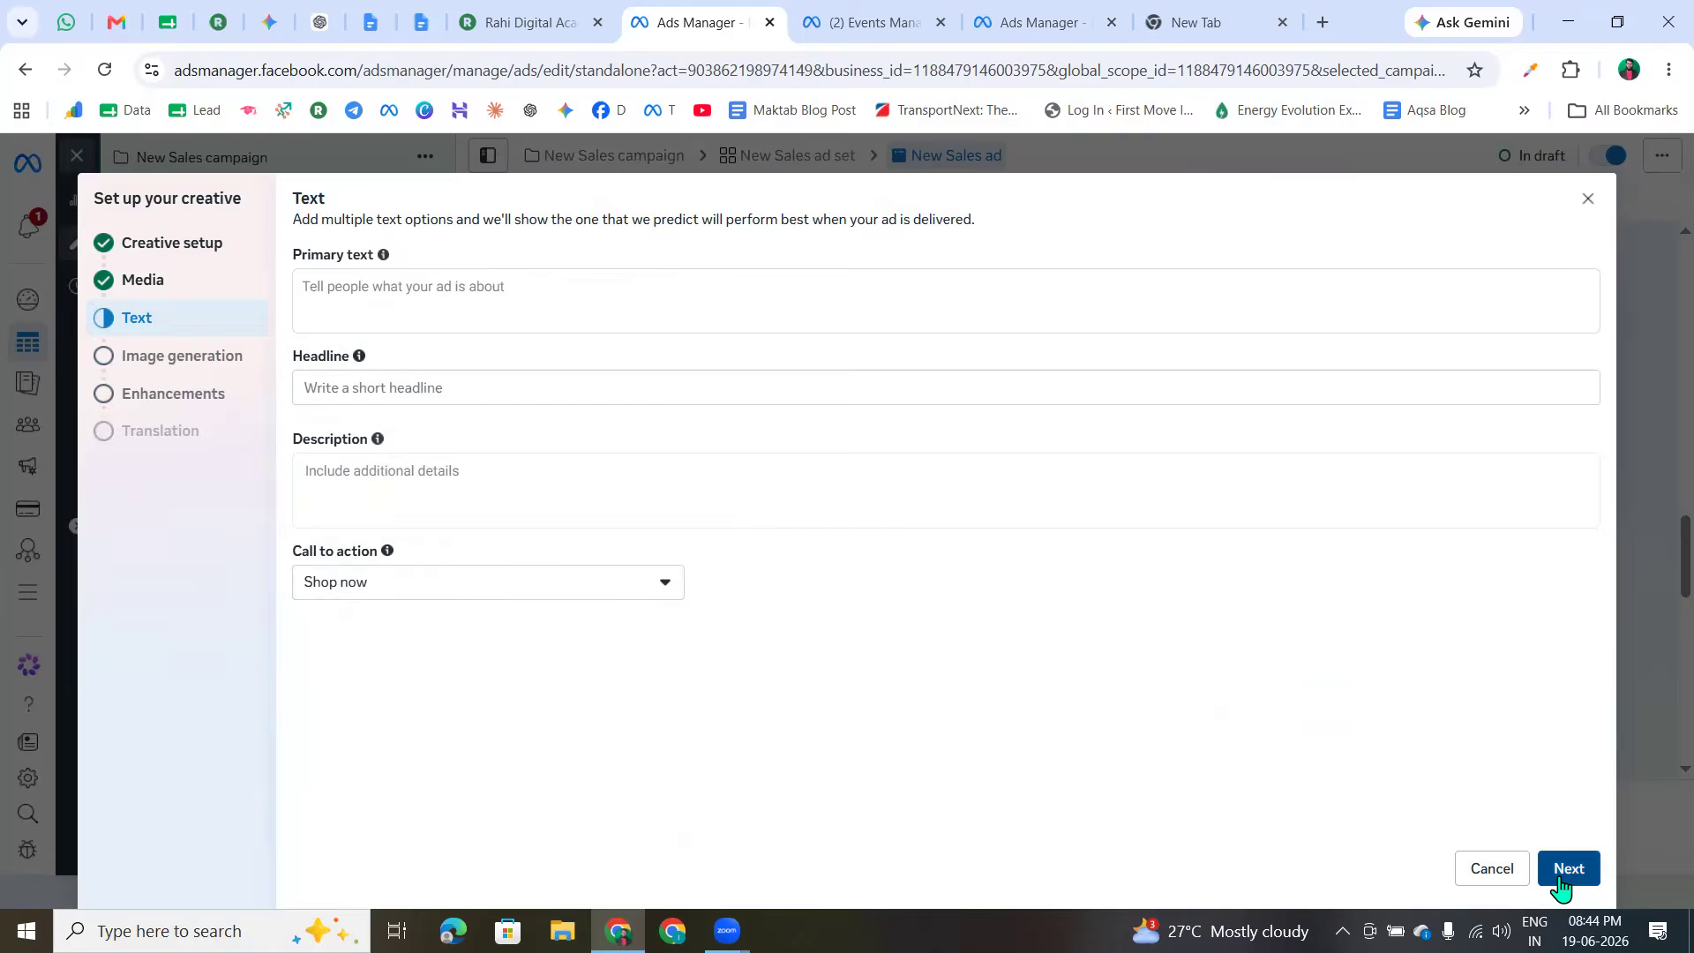
click(1567, 873)
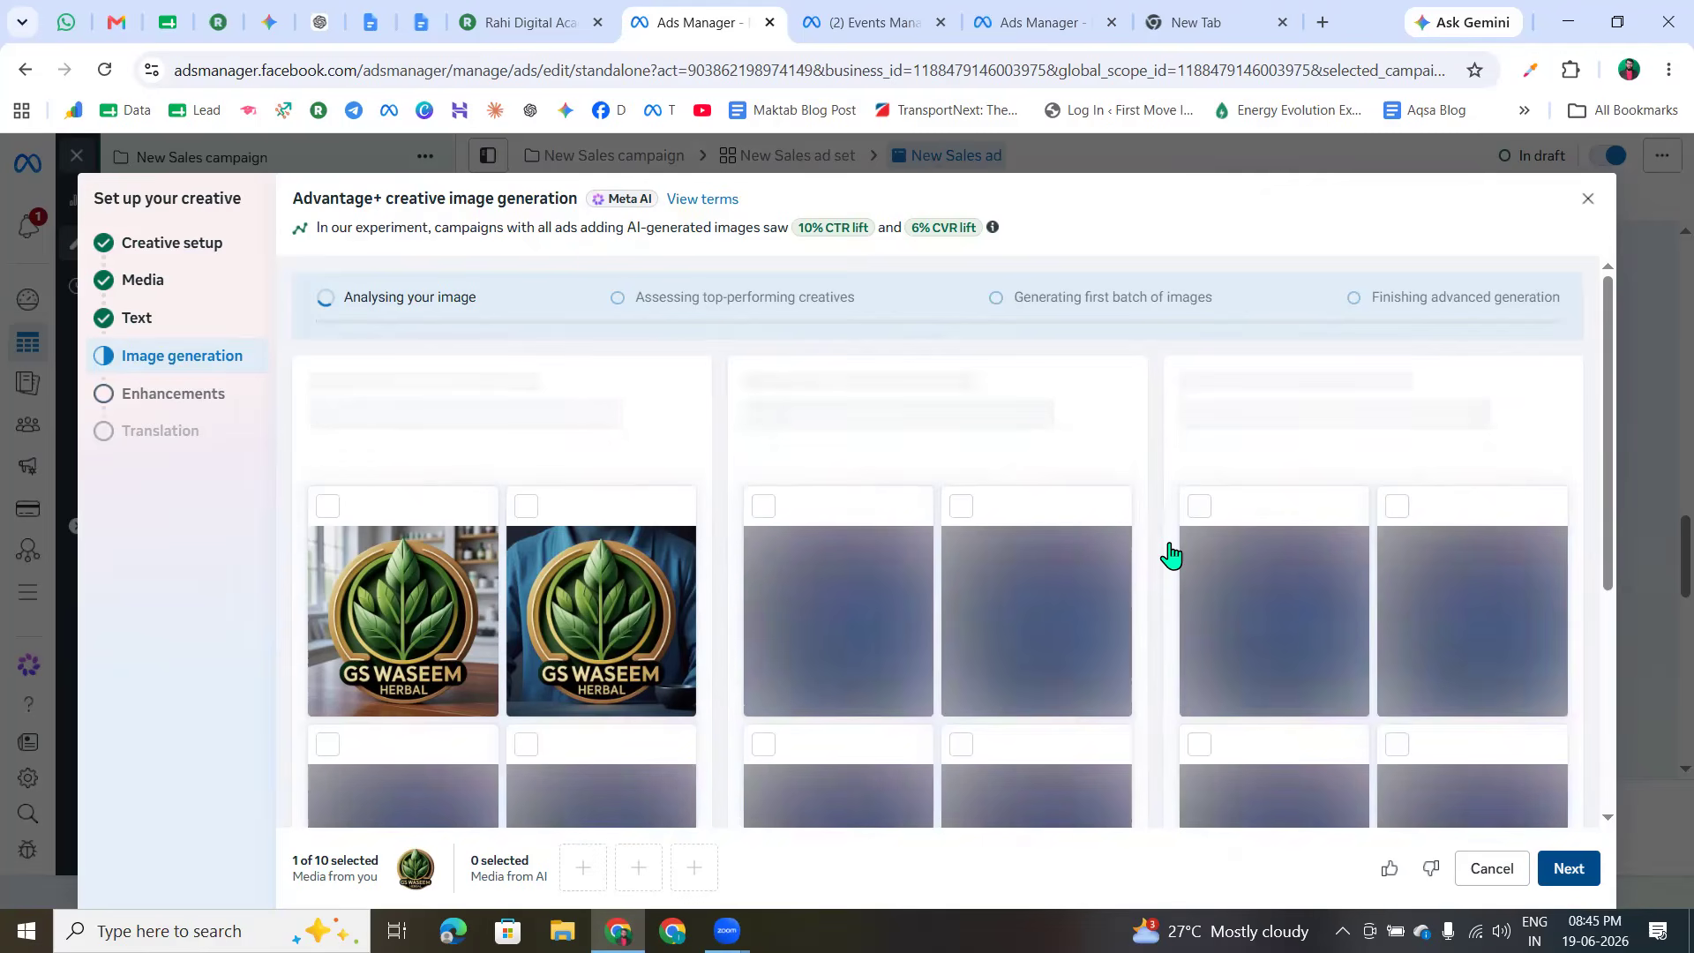
- Finish the creative setup without AI-generated images, check the ad review, and return to editing the ad
click(1606, 549)
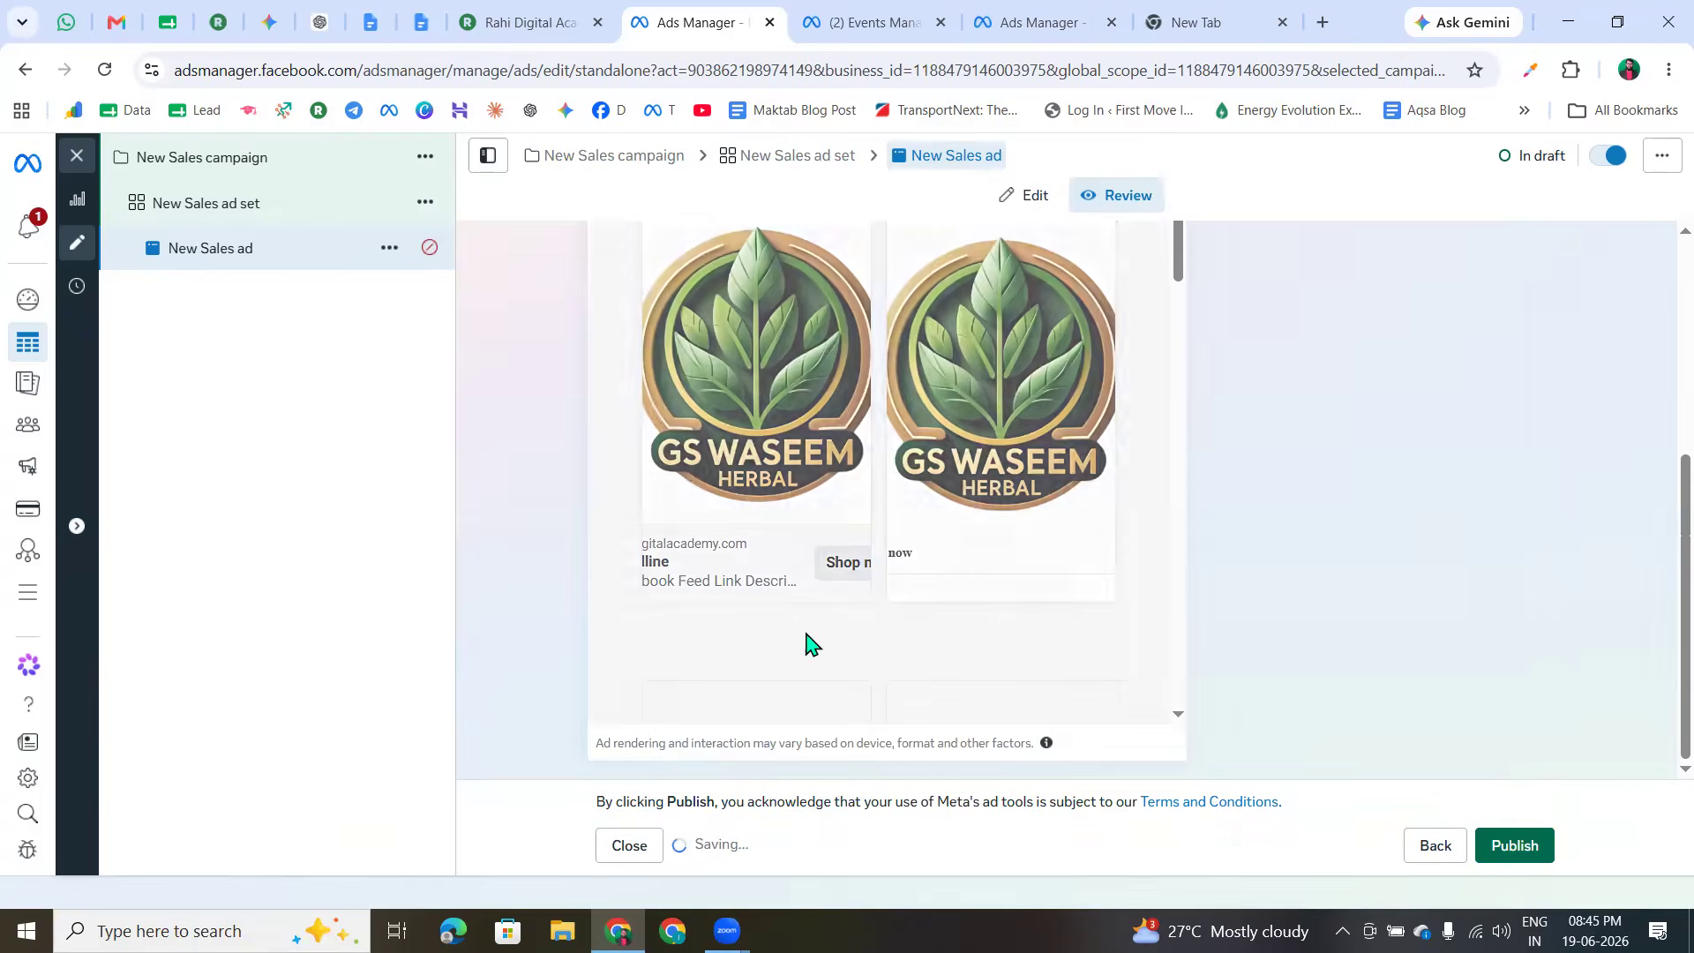
scroll(696, 632, up, 5)
scroll(780, 610, up, 1)
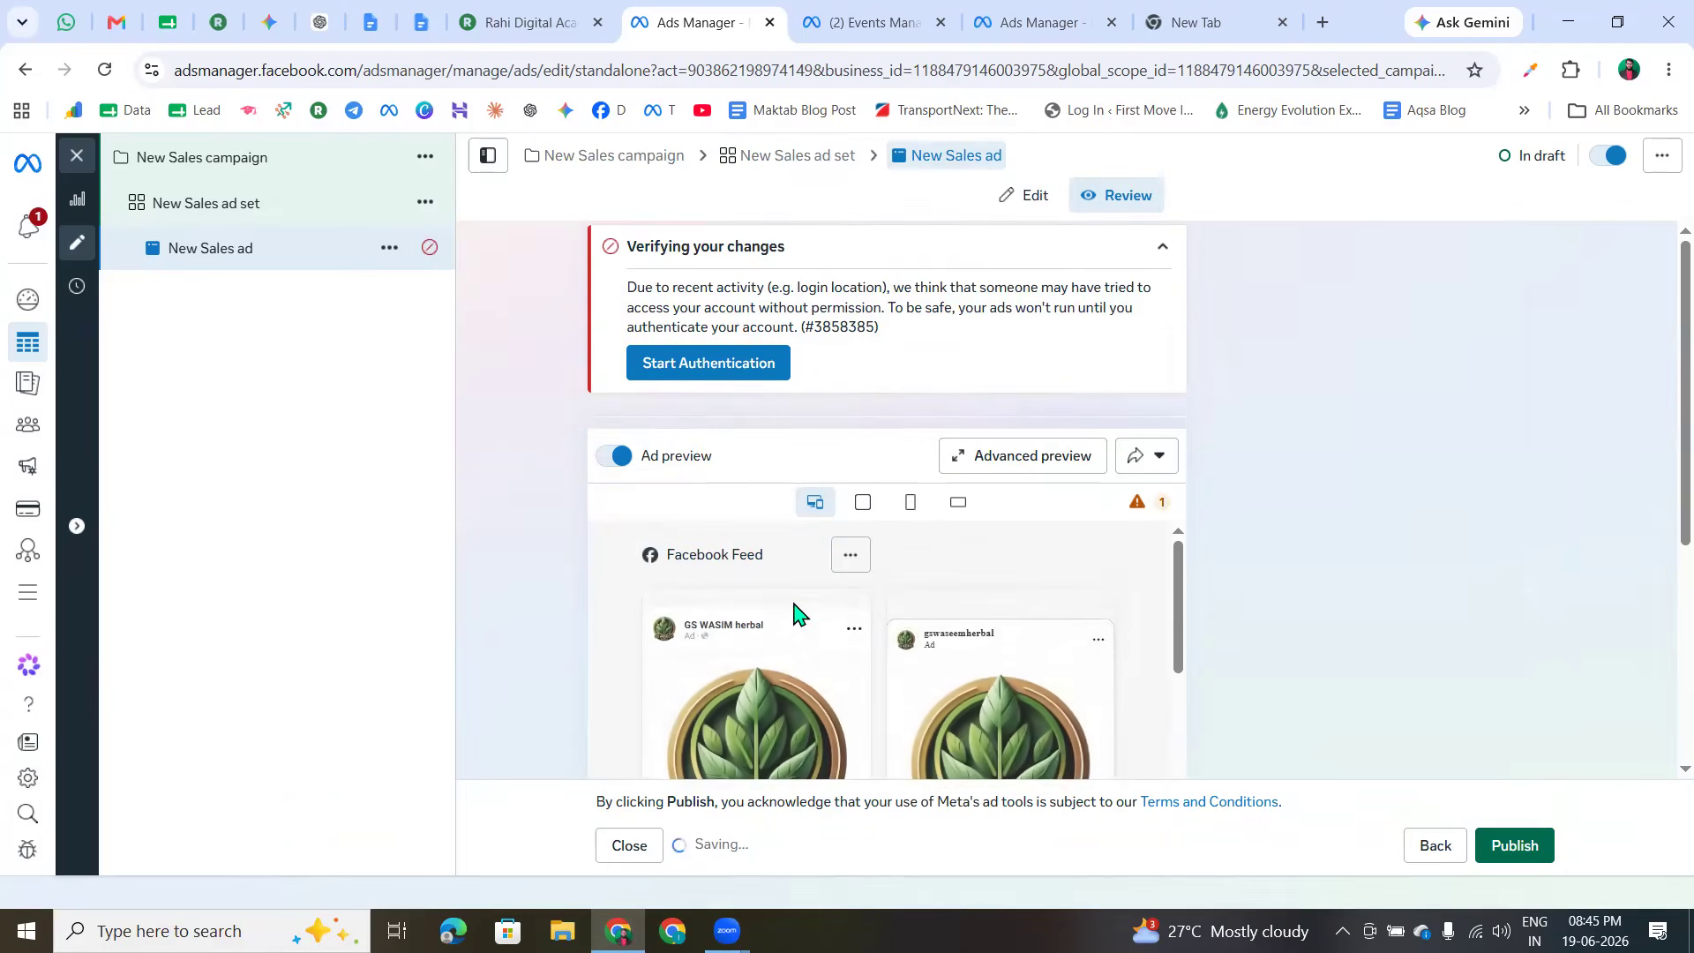
click(1029, 196)
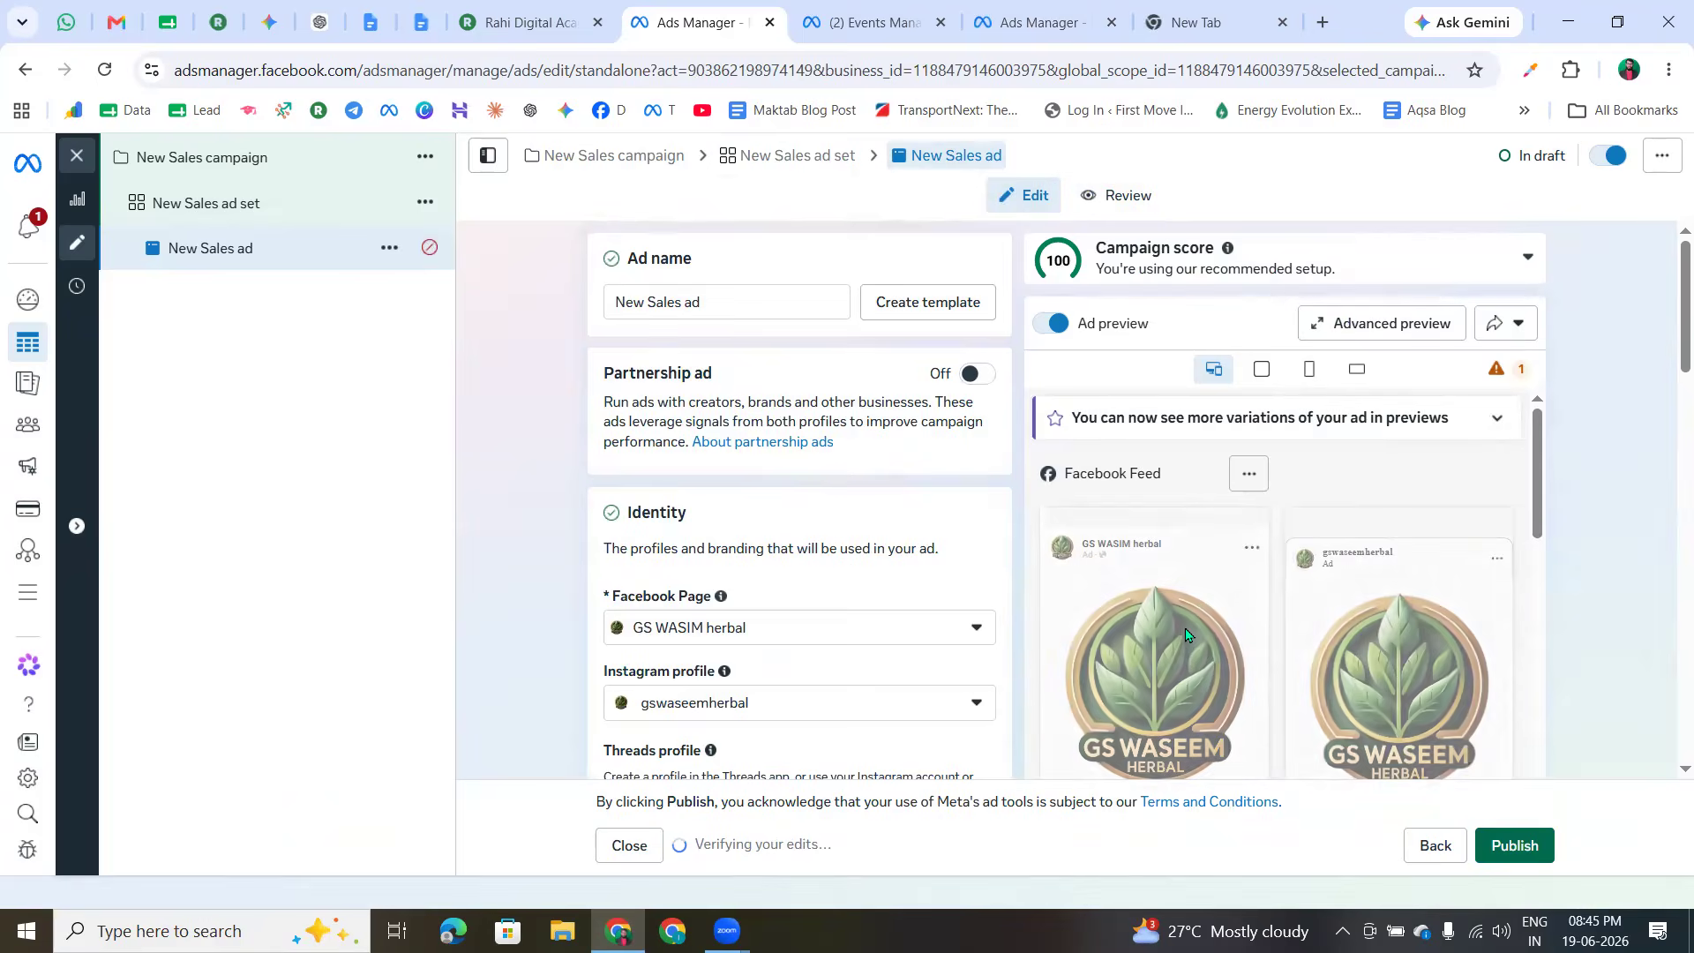
- Collapse the verification notice, check the ad preview with its call to action, and review the ad's settings through the uploaded media
scroll(1172, 672, down, 2)
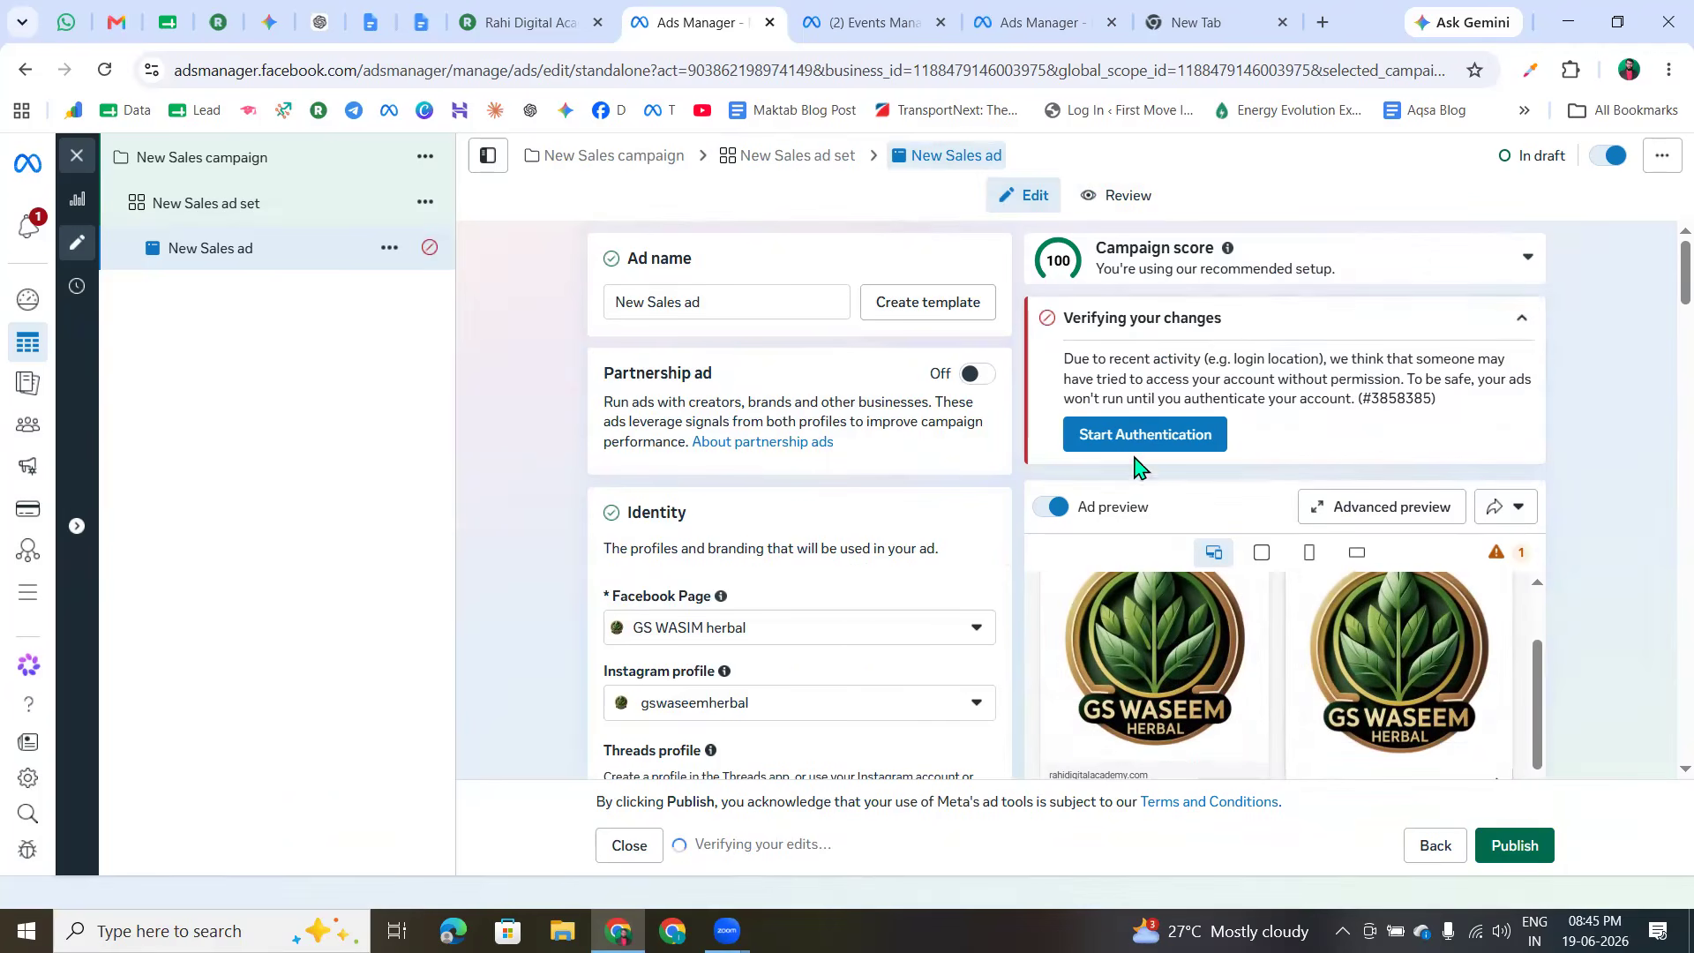
click(1514, 327)
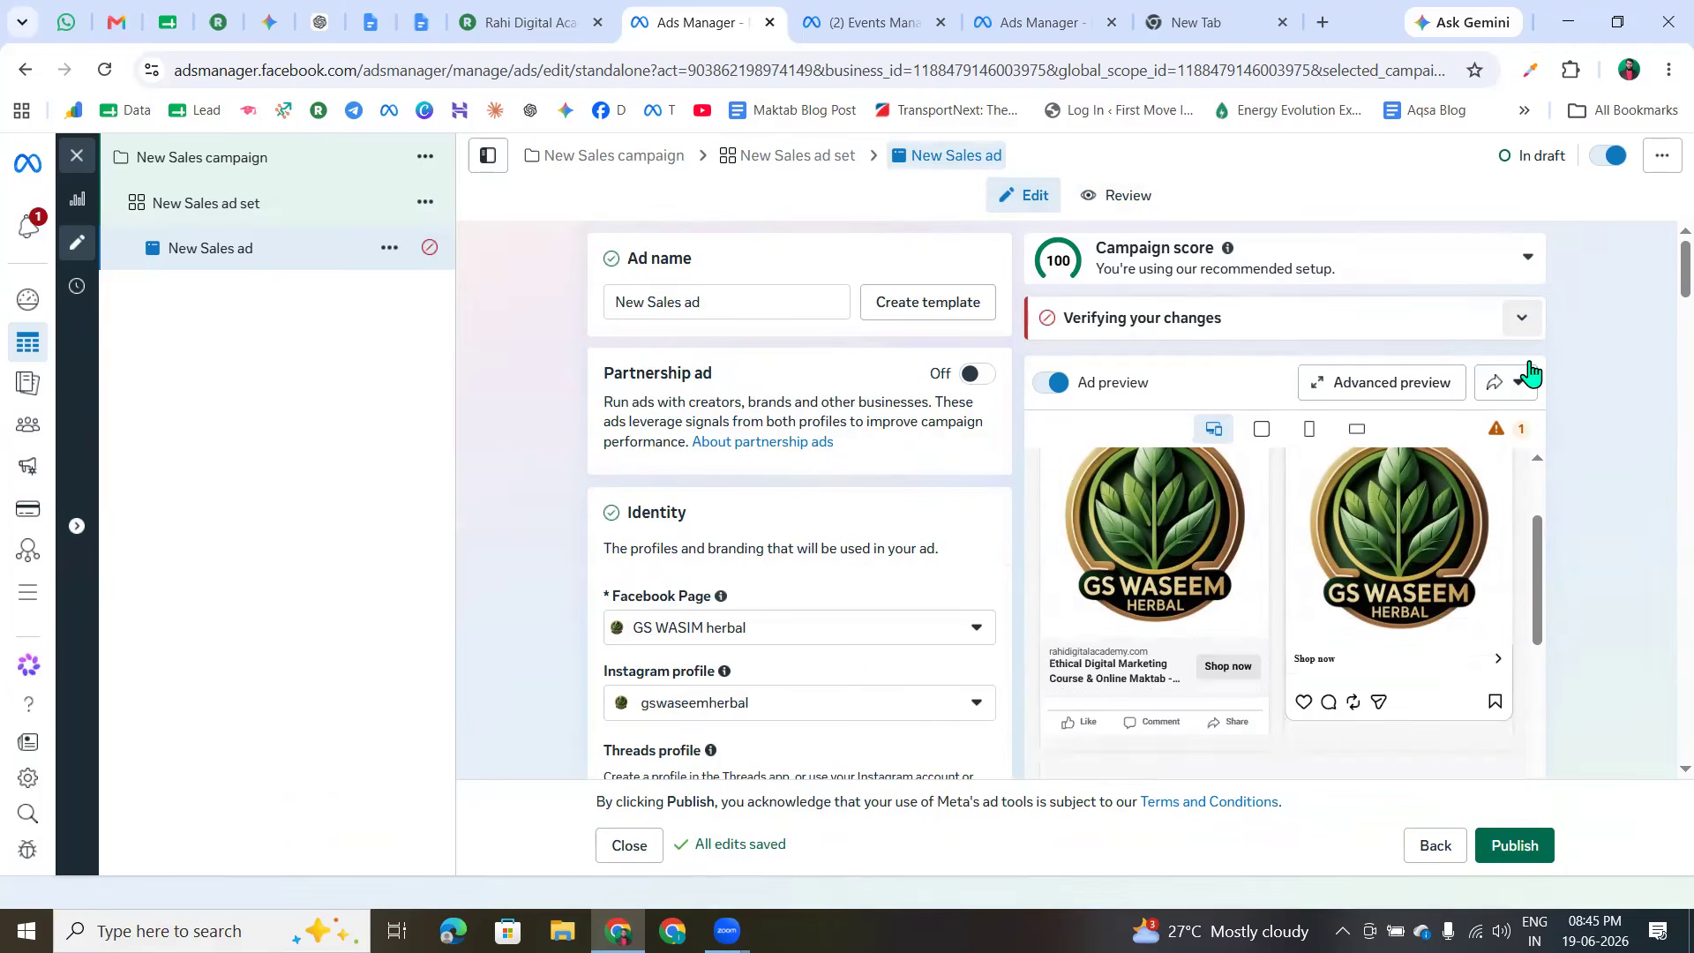
scroll(739, 634, down, 3)
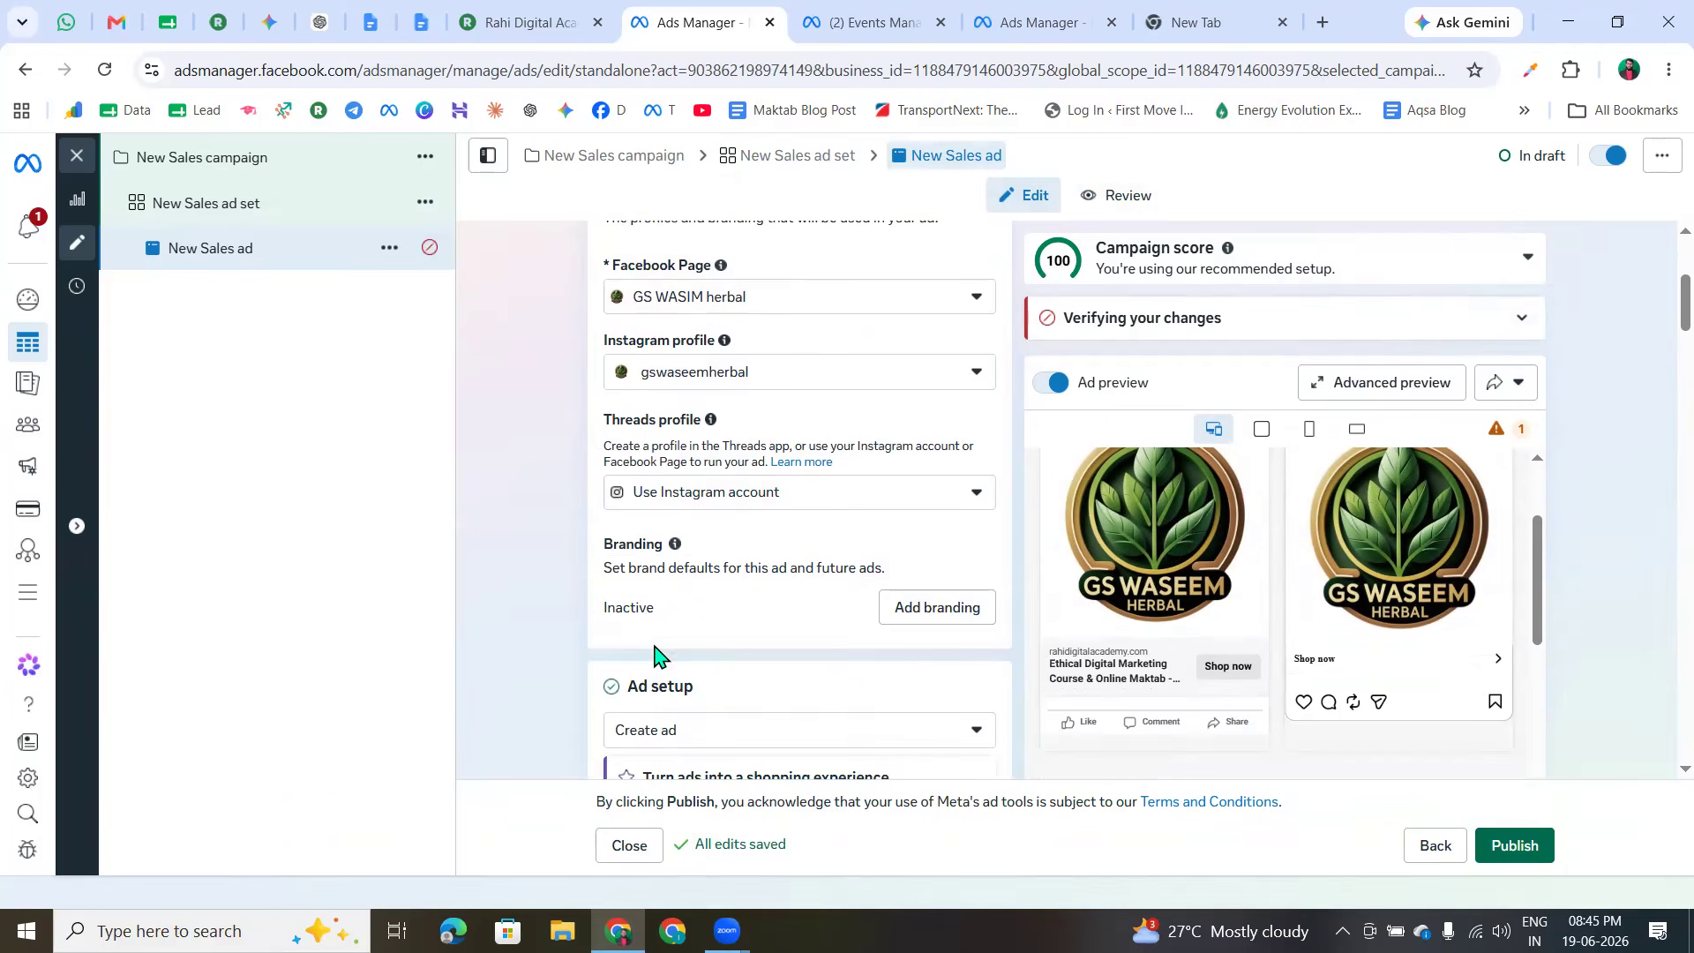
scroll(654, 654, down, 1)
scroll(679, 618, down, 11)
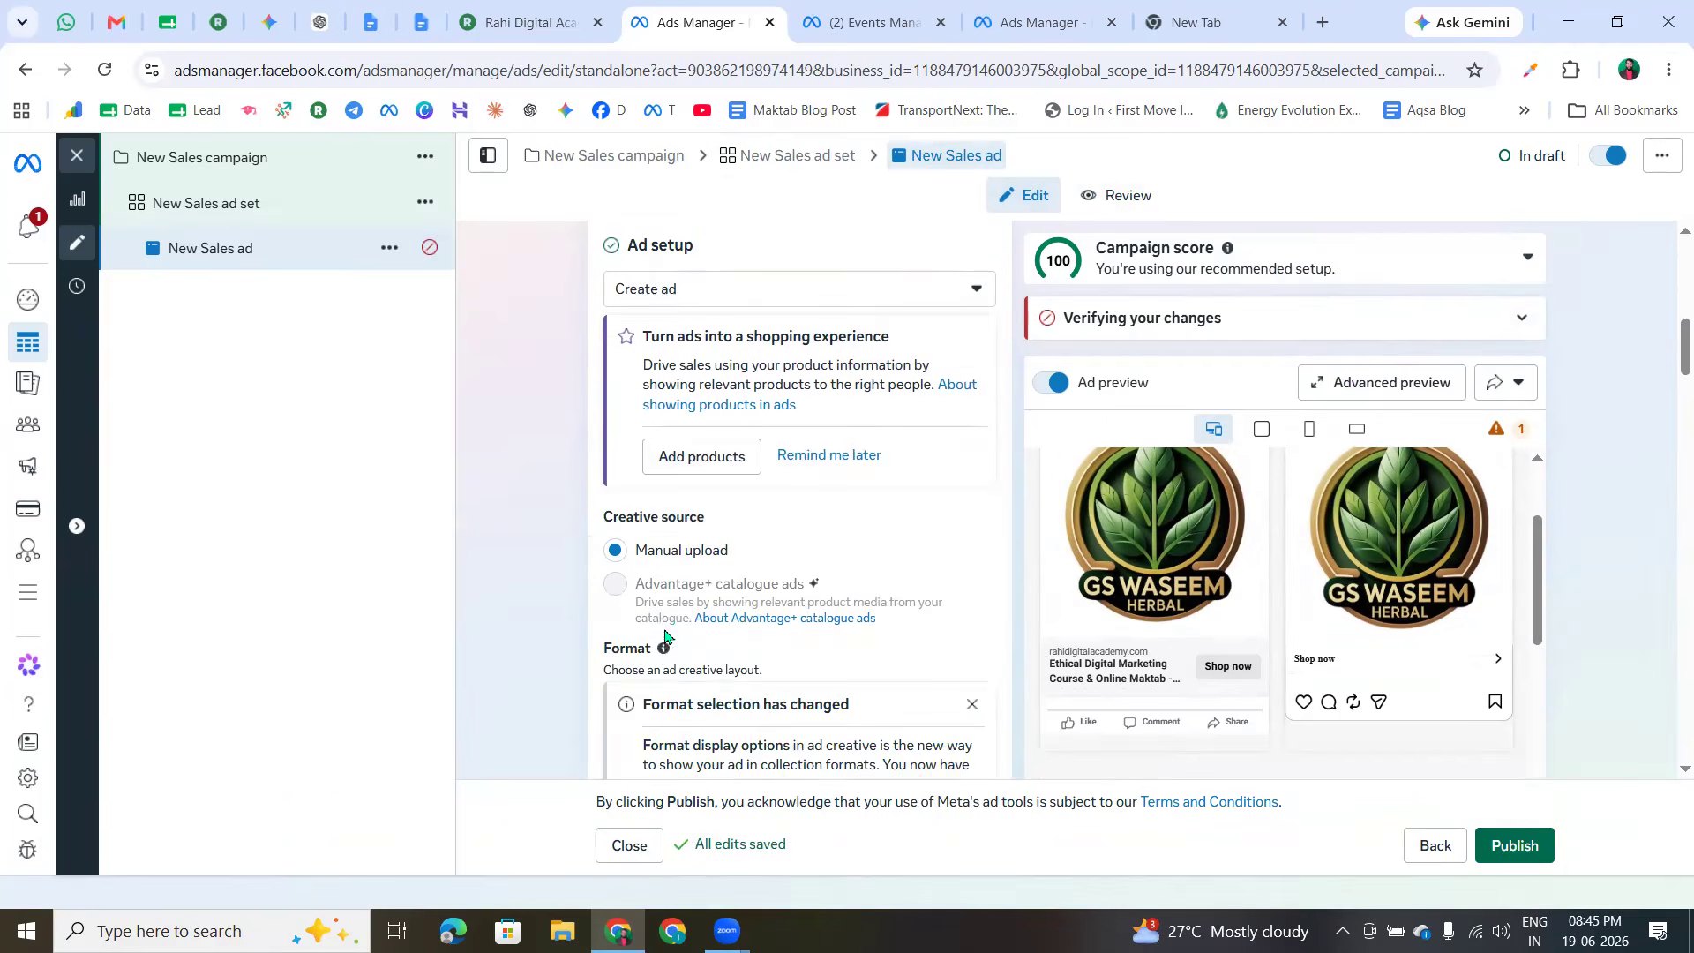
scroll(679, 611, down, 5)
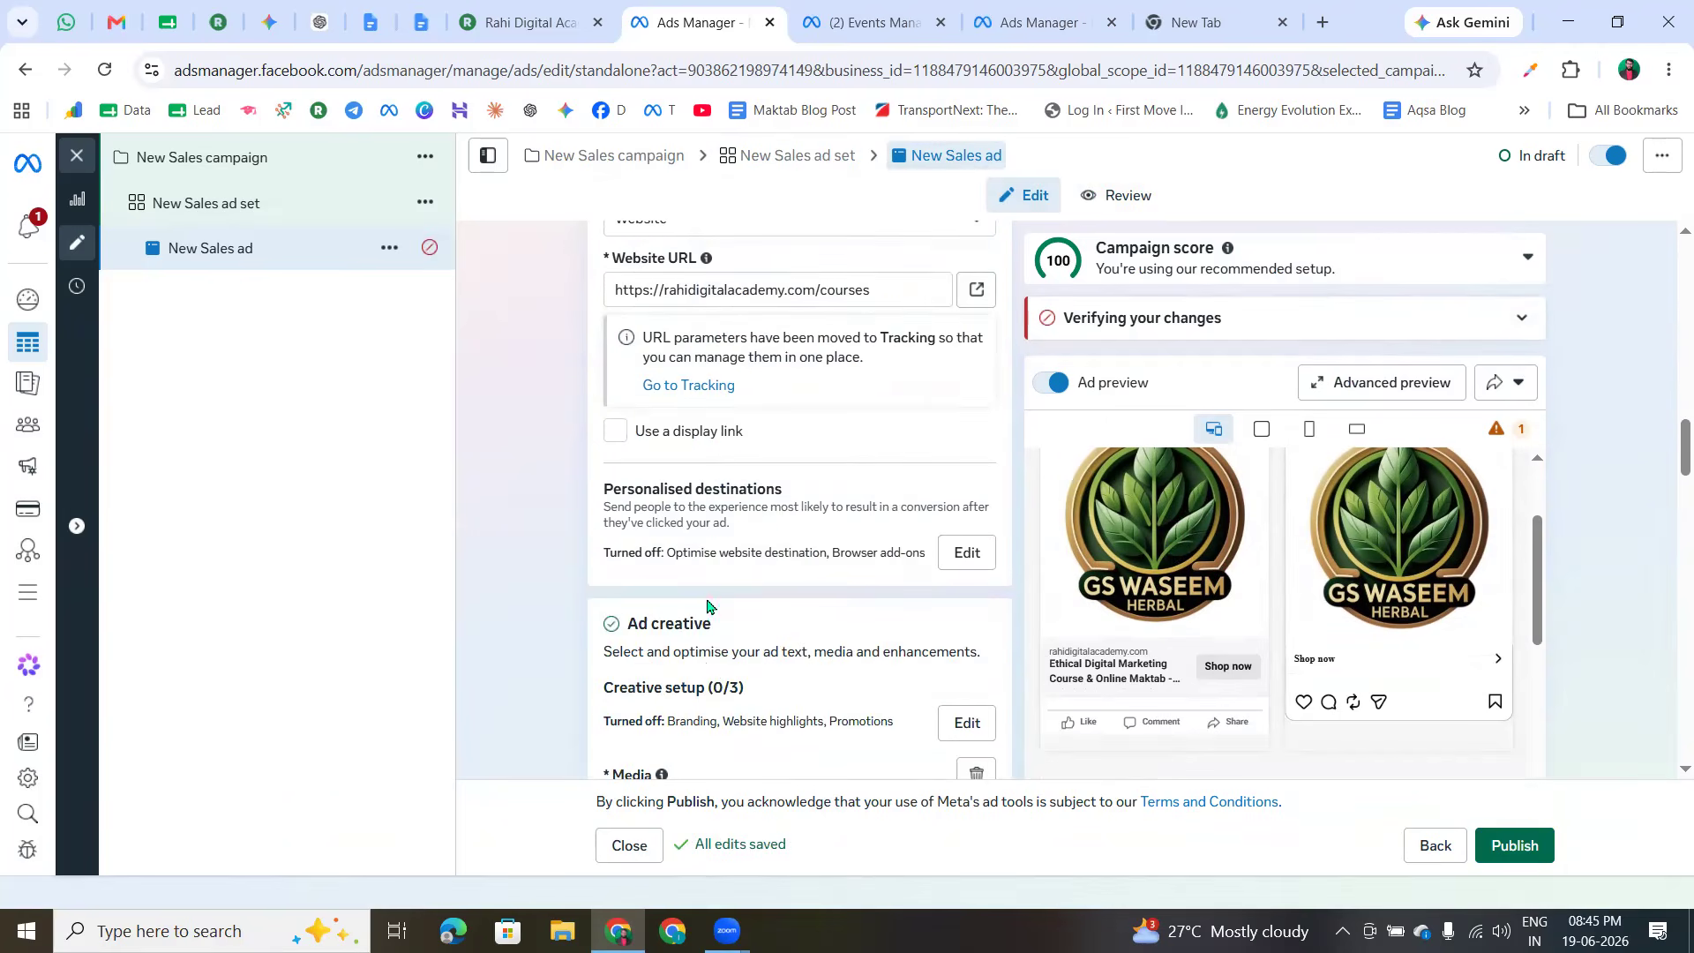
scroll(689, 616, down, 2)
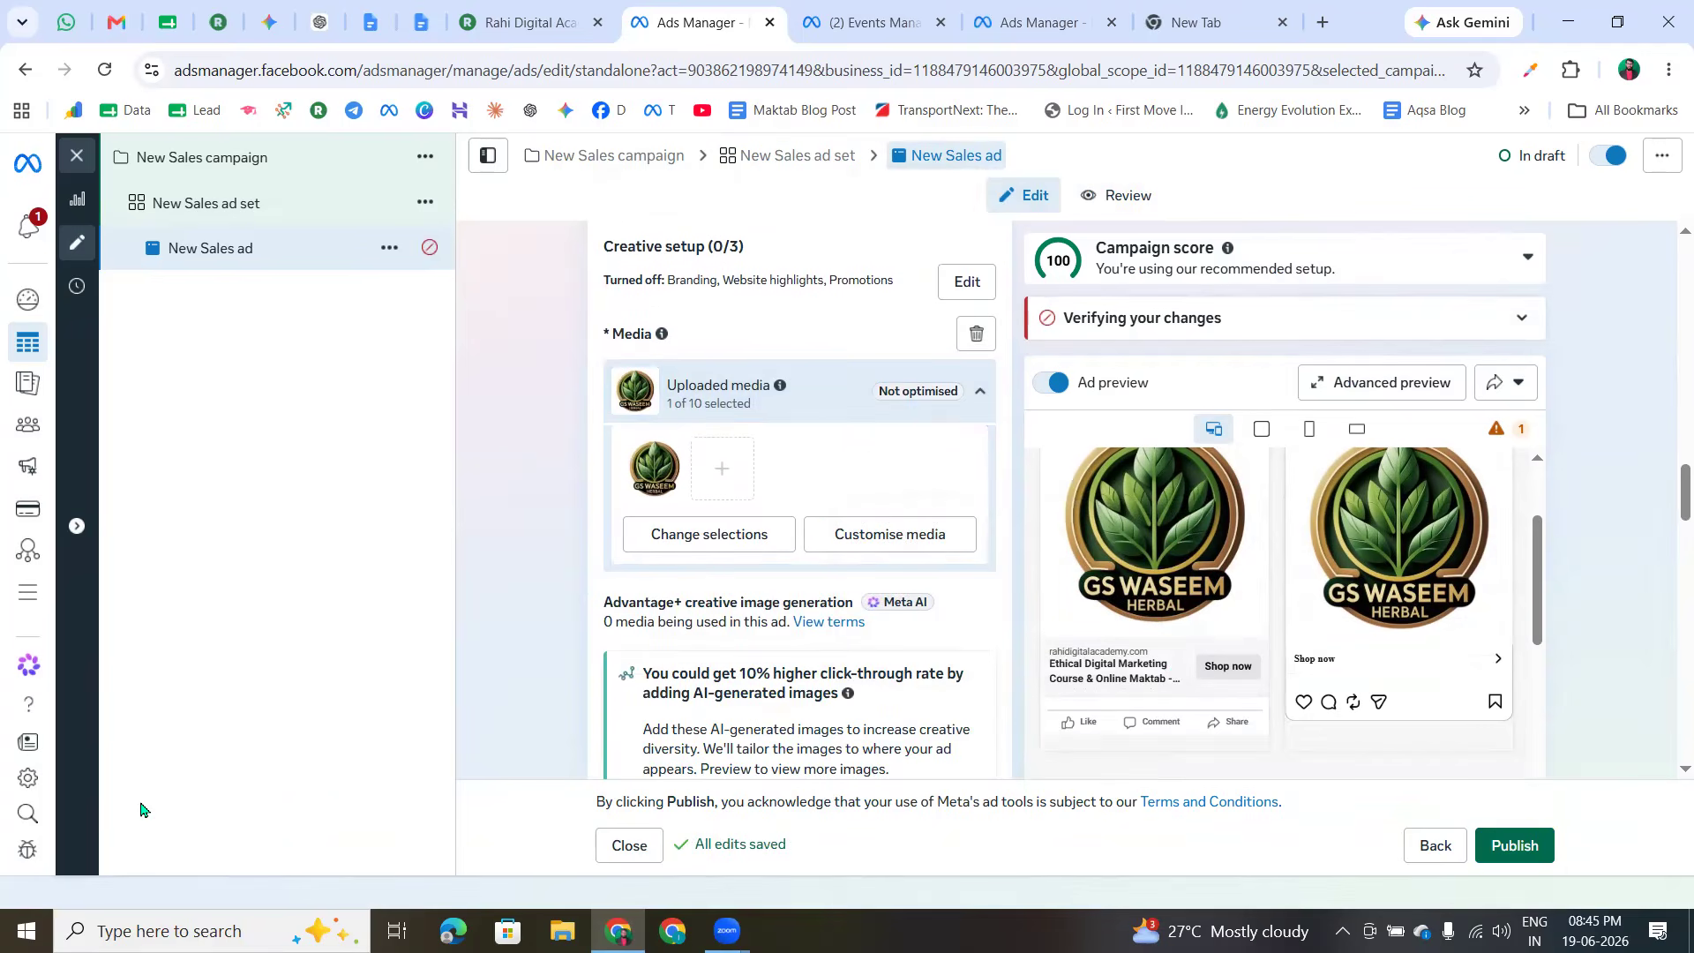
- Examine the Shop now call to action across the different placements in the ad preview
mouse_move(1247, 650)
mouse_down()
mouse_move(1221, 711)
mouse_move(1368, 653)
mouse_move(1274, 651)
mouse_up()
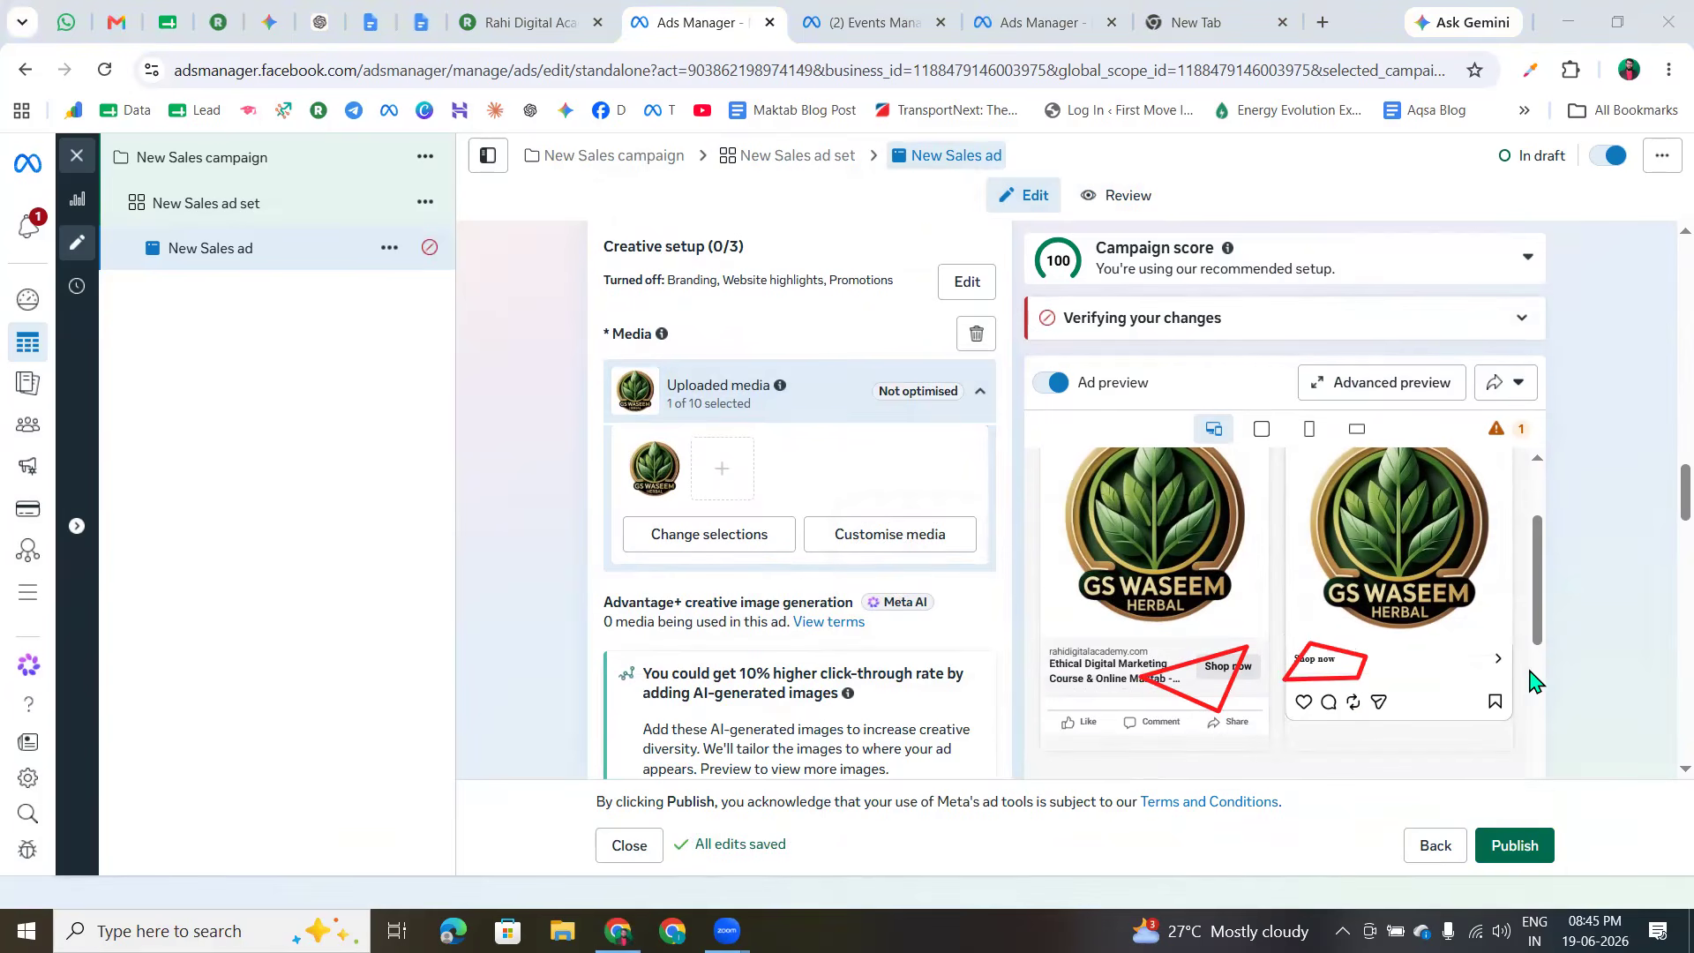
scroll(1534, 680, down, 5)
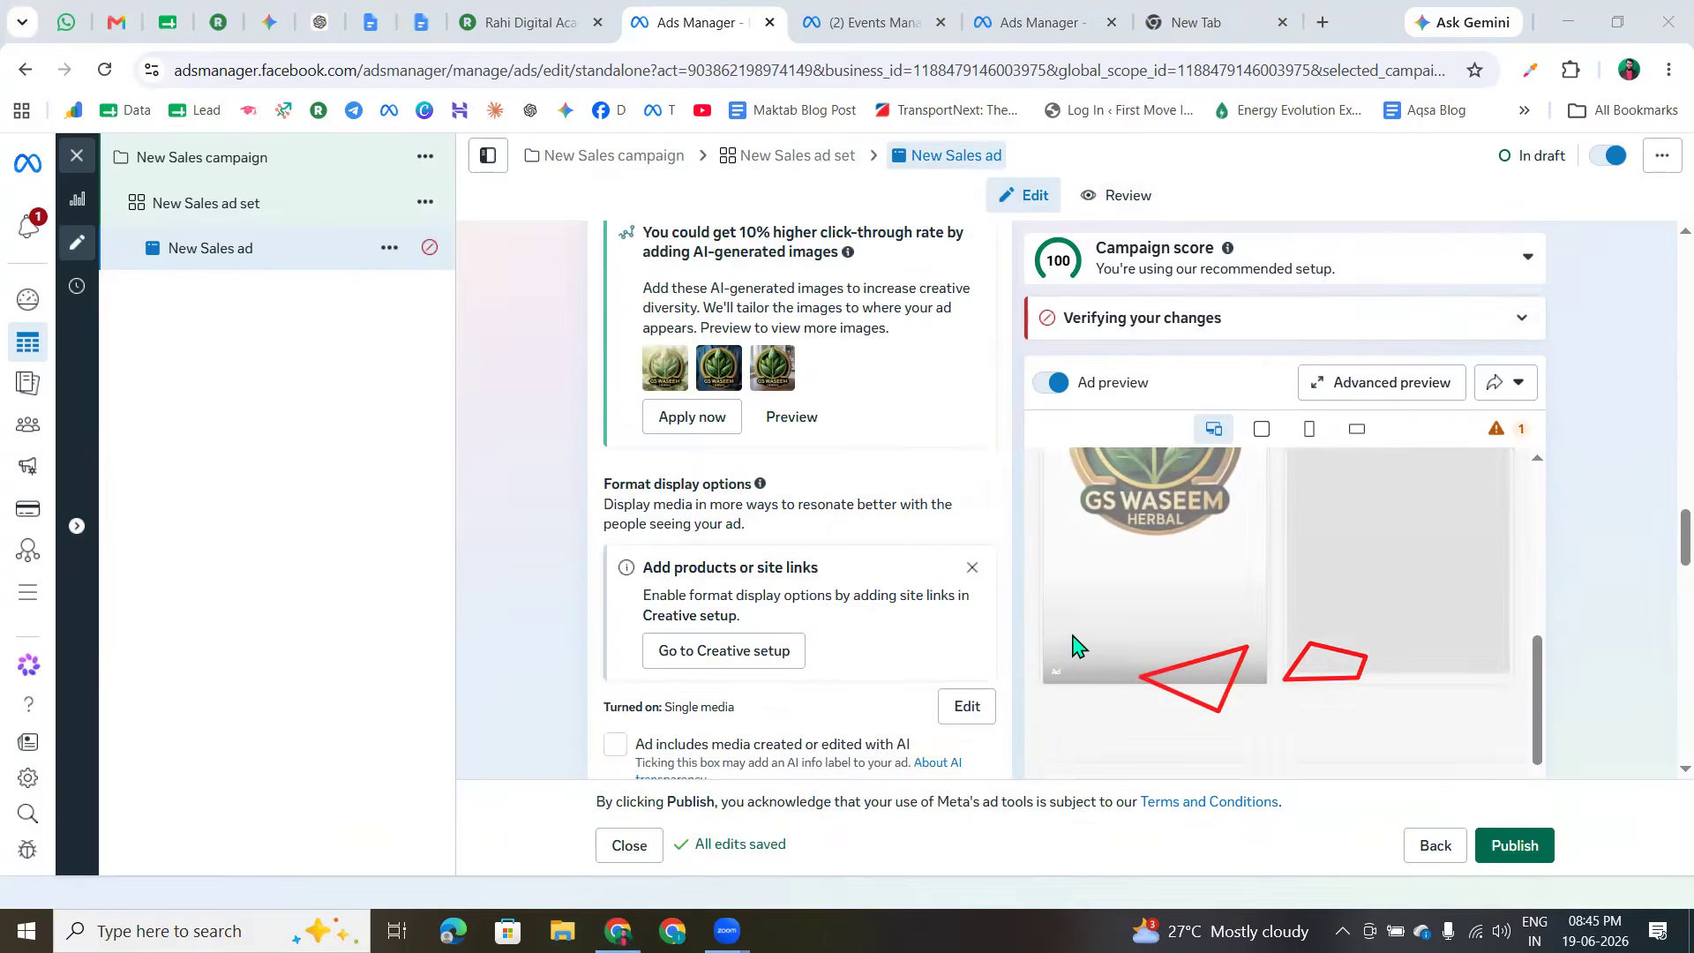
scroll(1163, 678, down, 2)
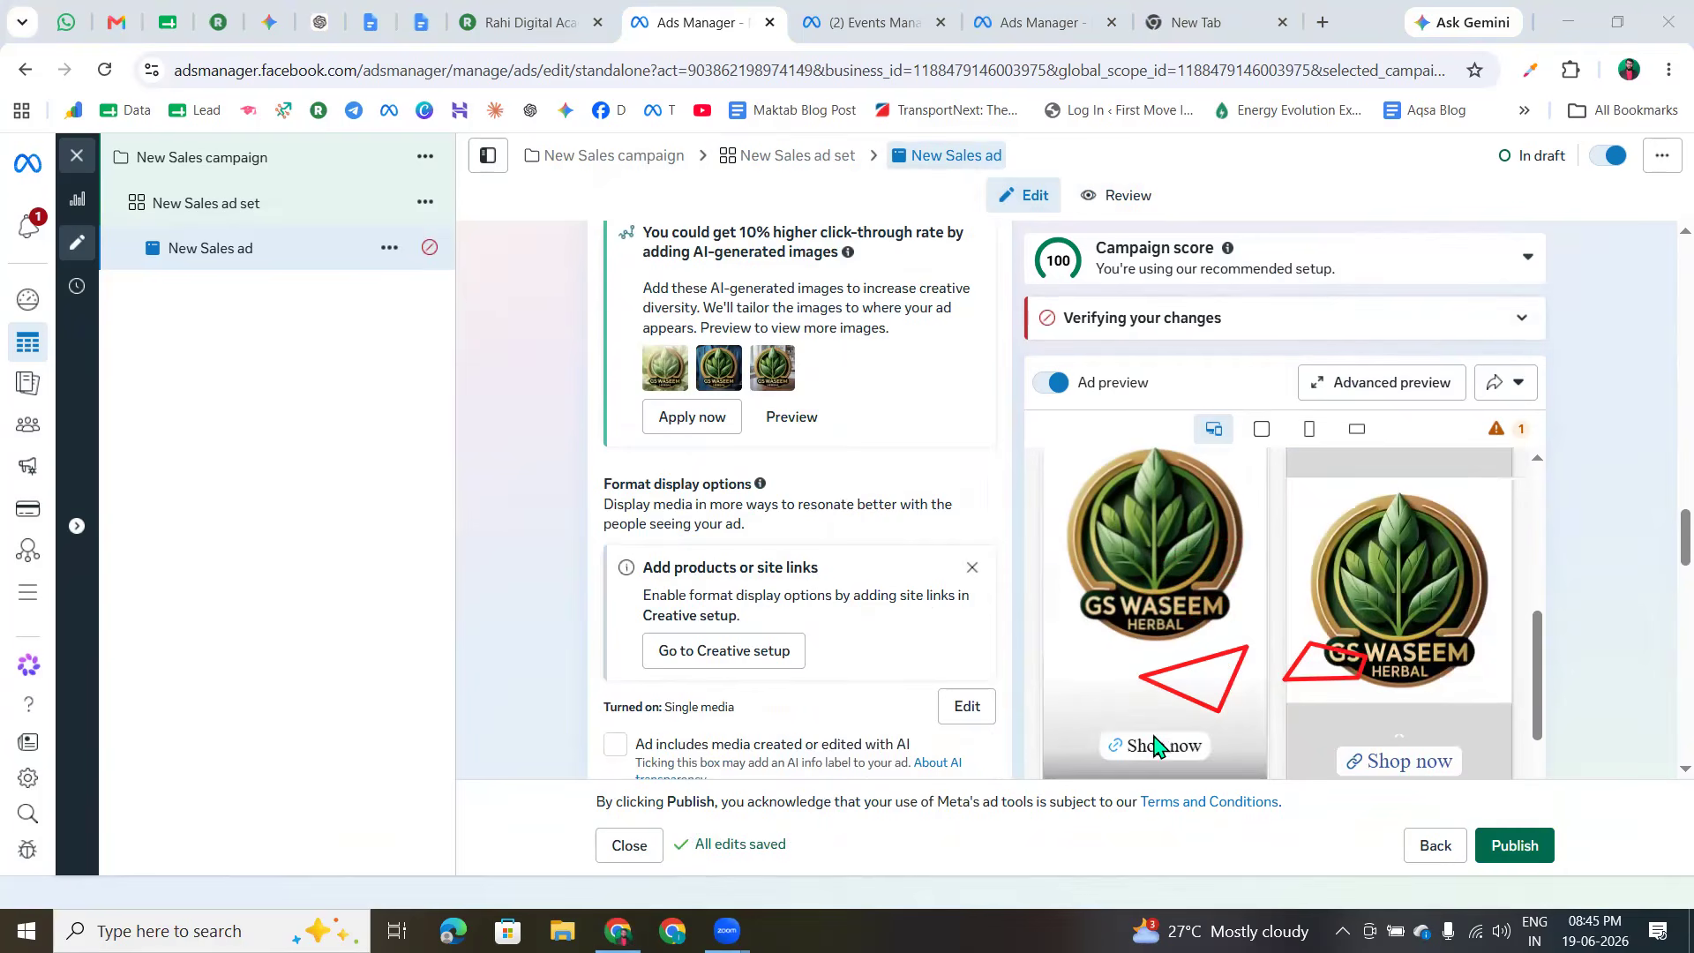
scroll(1409, 765, down, 1)
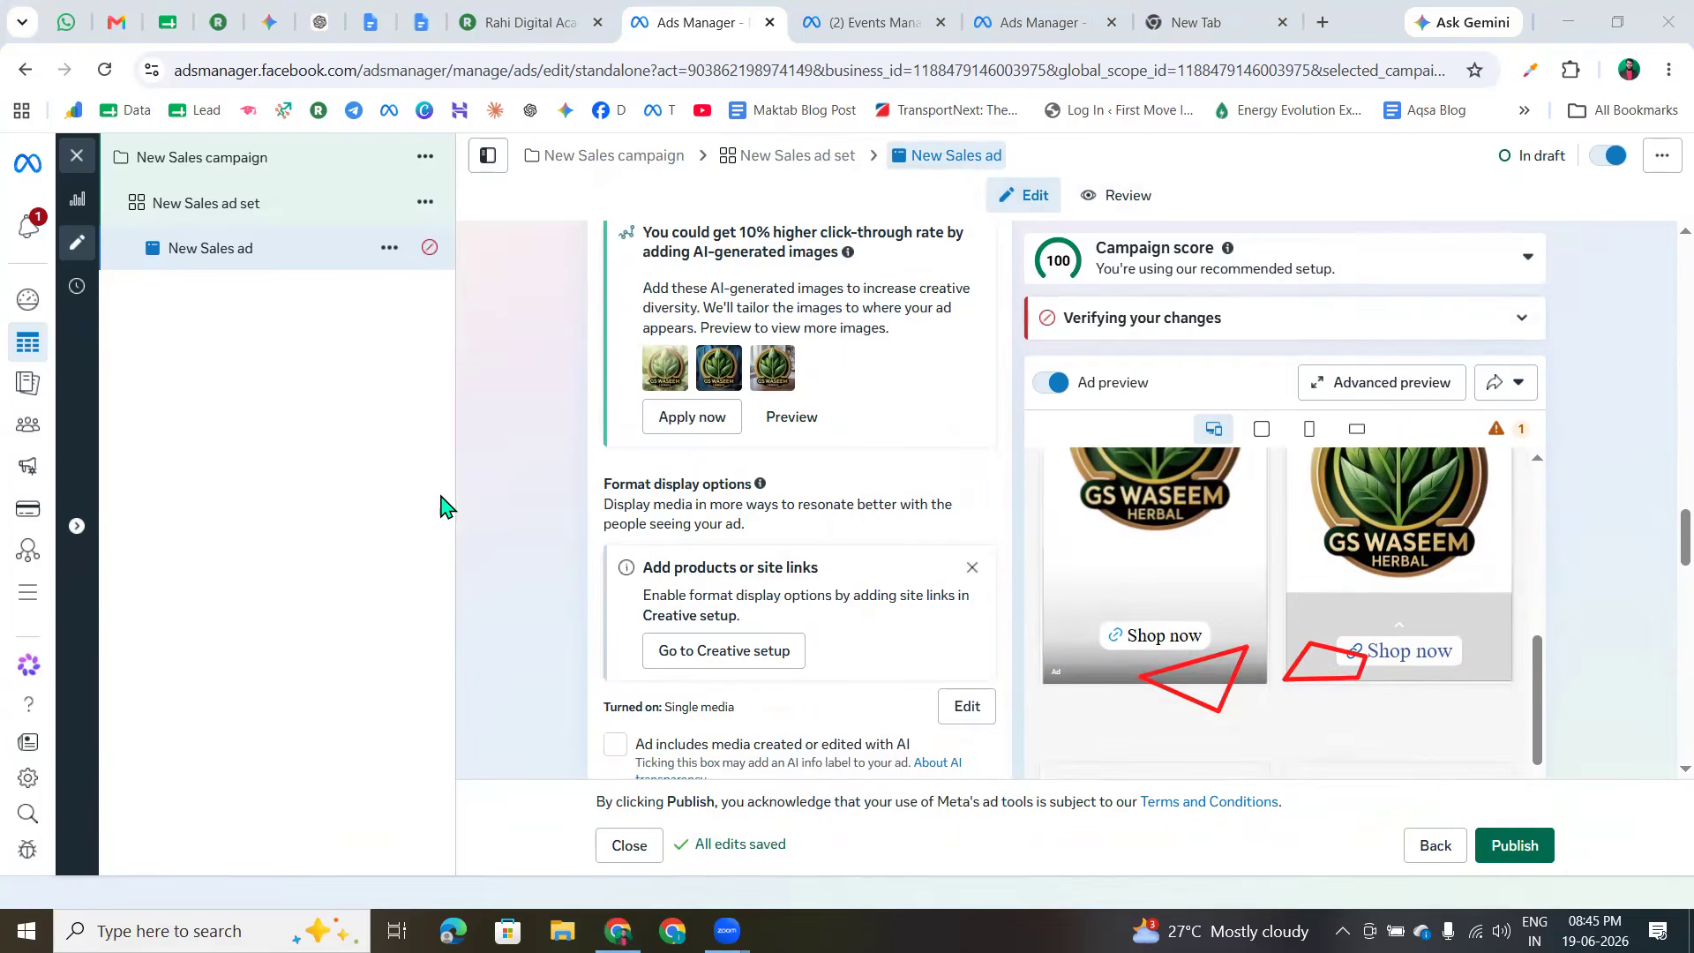
click(13, 600)
click(145, 598)
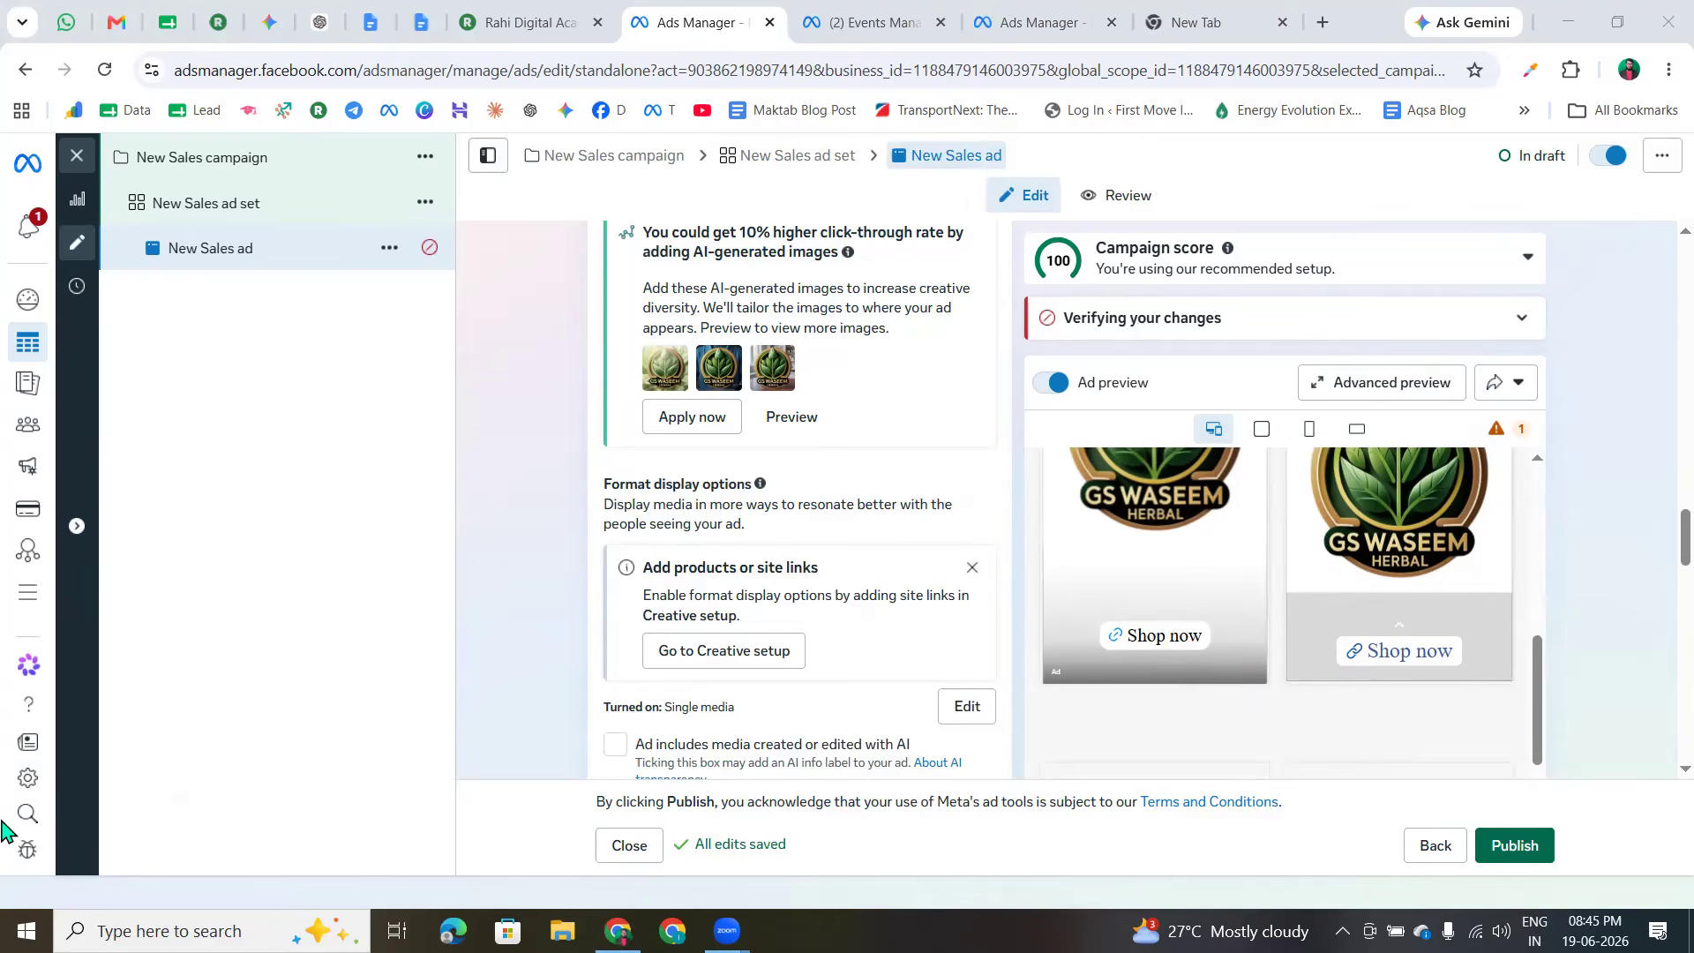
- Dismiss the products or site links suggestion and go through the ad's primary text, headline and description fields
click(971, 569)
scroll(847, 552, up, 3)
scroll(786, 552, down, 3)
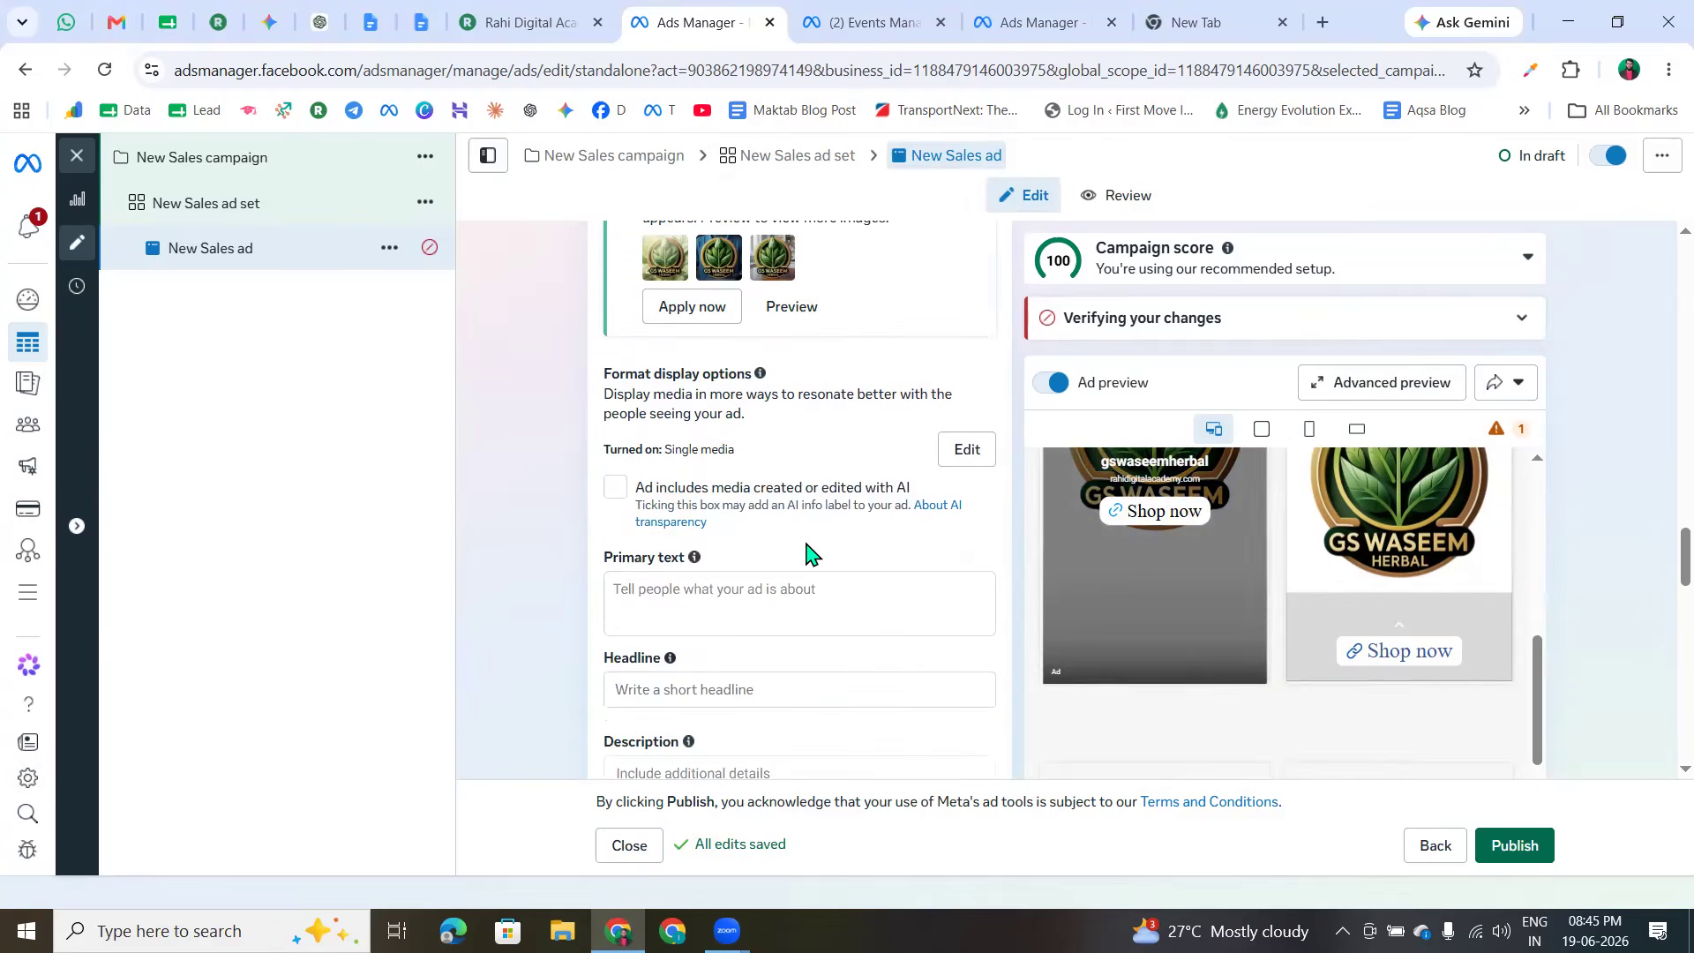
click(755, 616)
scroll(748, 697, down, 2)
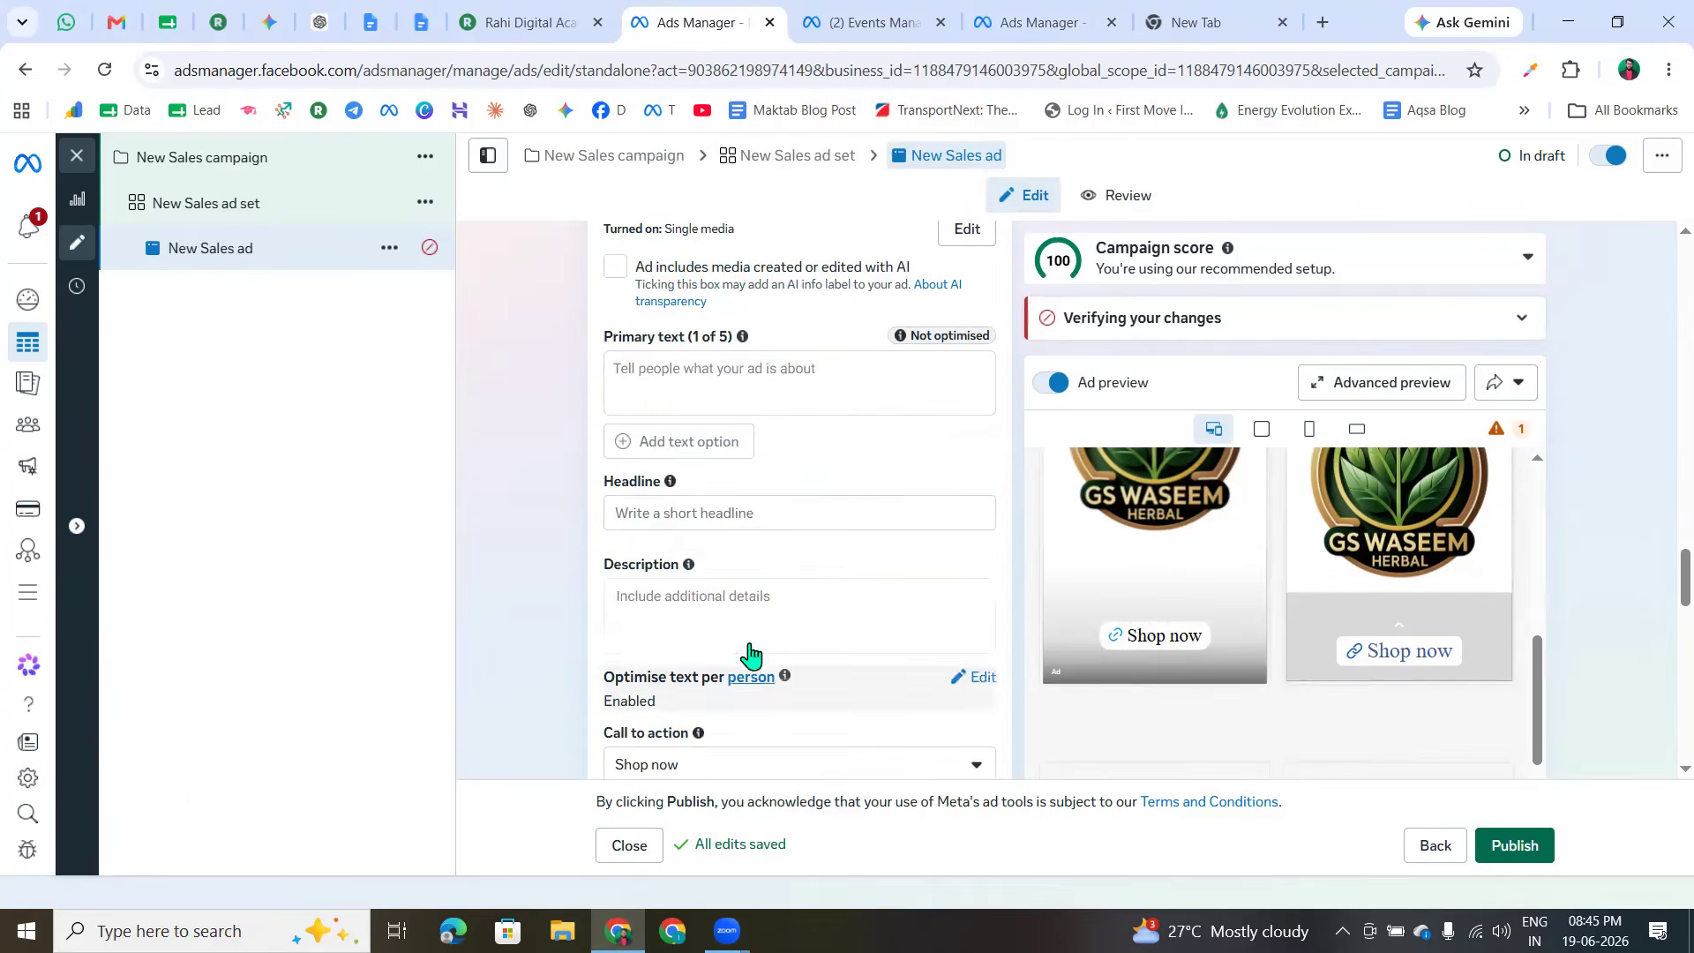
click(738, 609)
scroll(578, 701, down, 2)
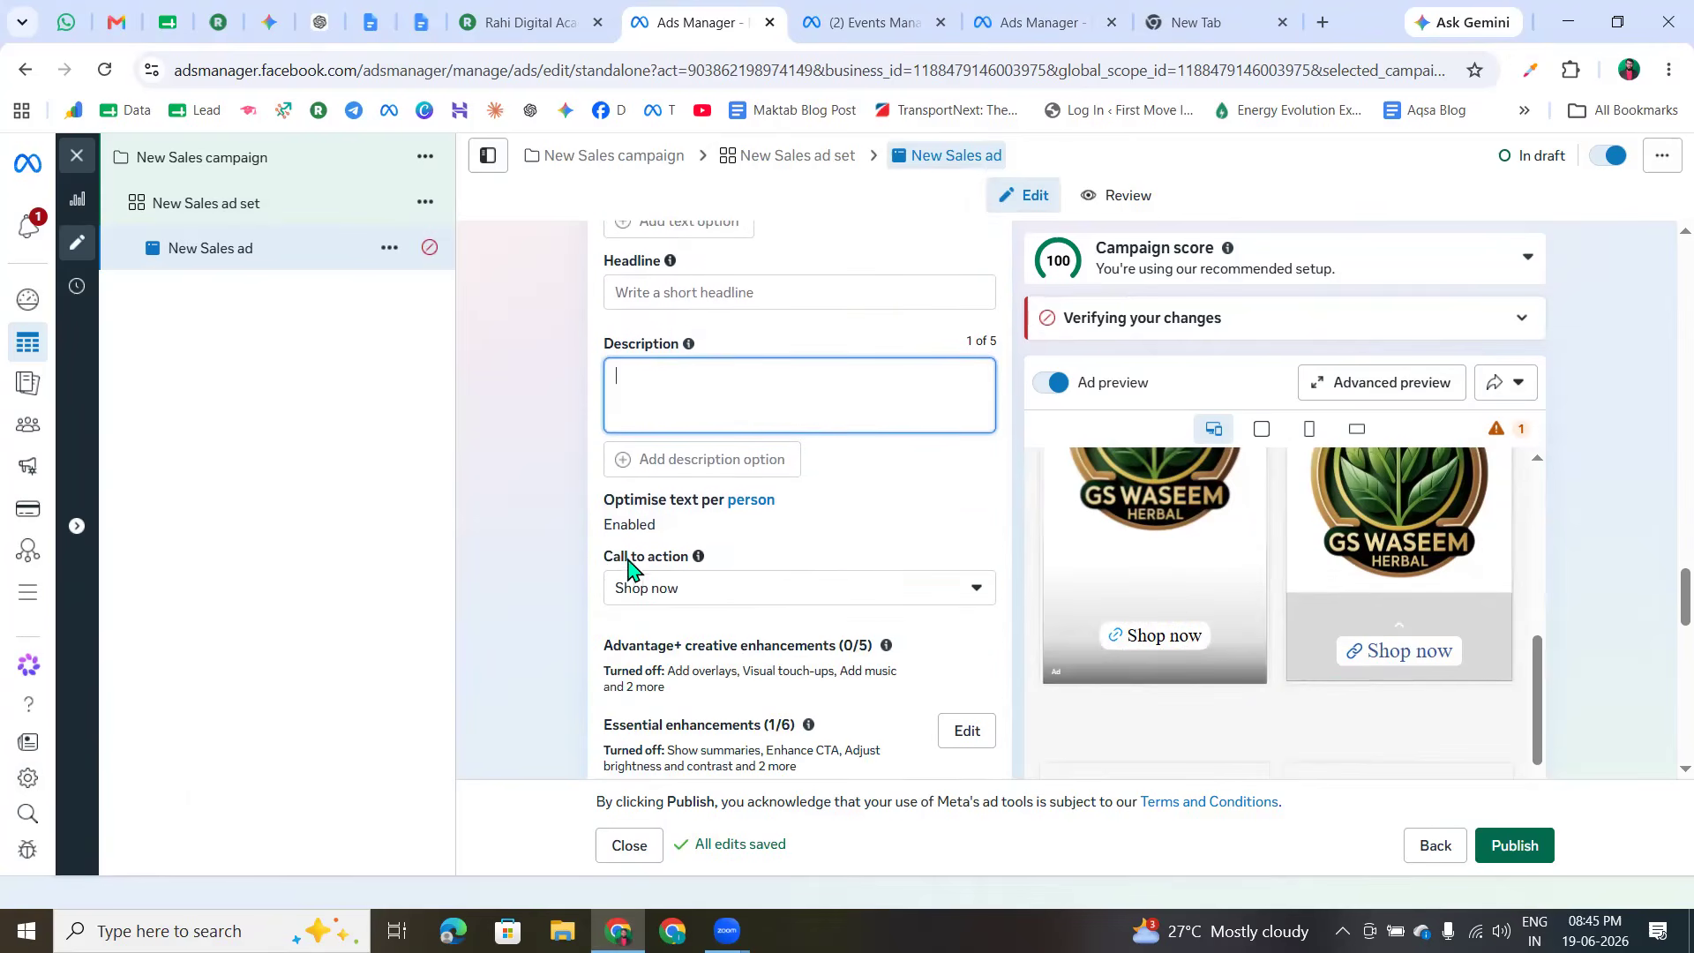
- Review the ad's call to action, creative enhancements, creative testing, event details and language settings
drag(592, 556, 732, 558)
click(603, 607)
scroll(733, 610, down, 2)
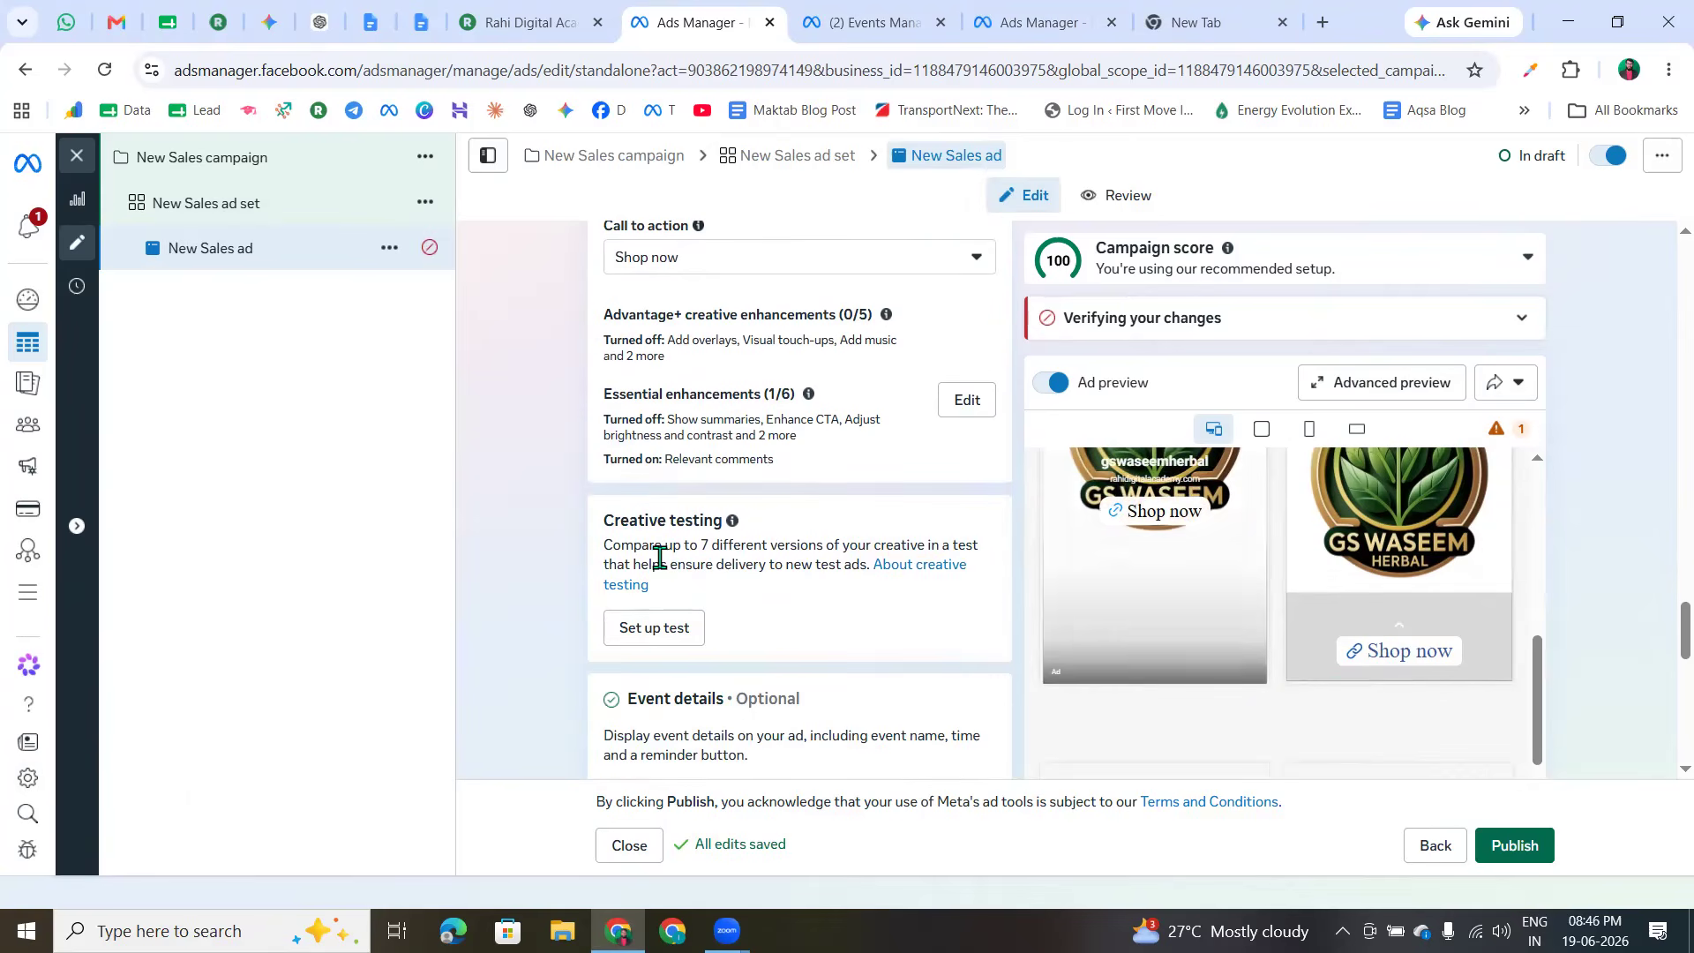
scroll(756, 622, down, 2)
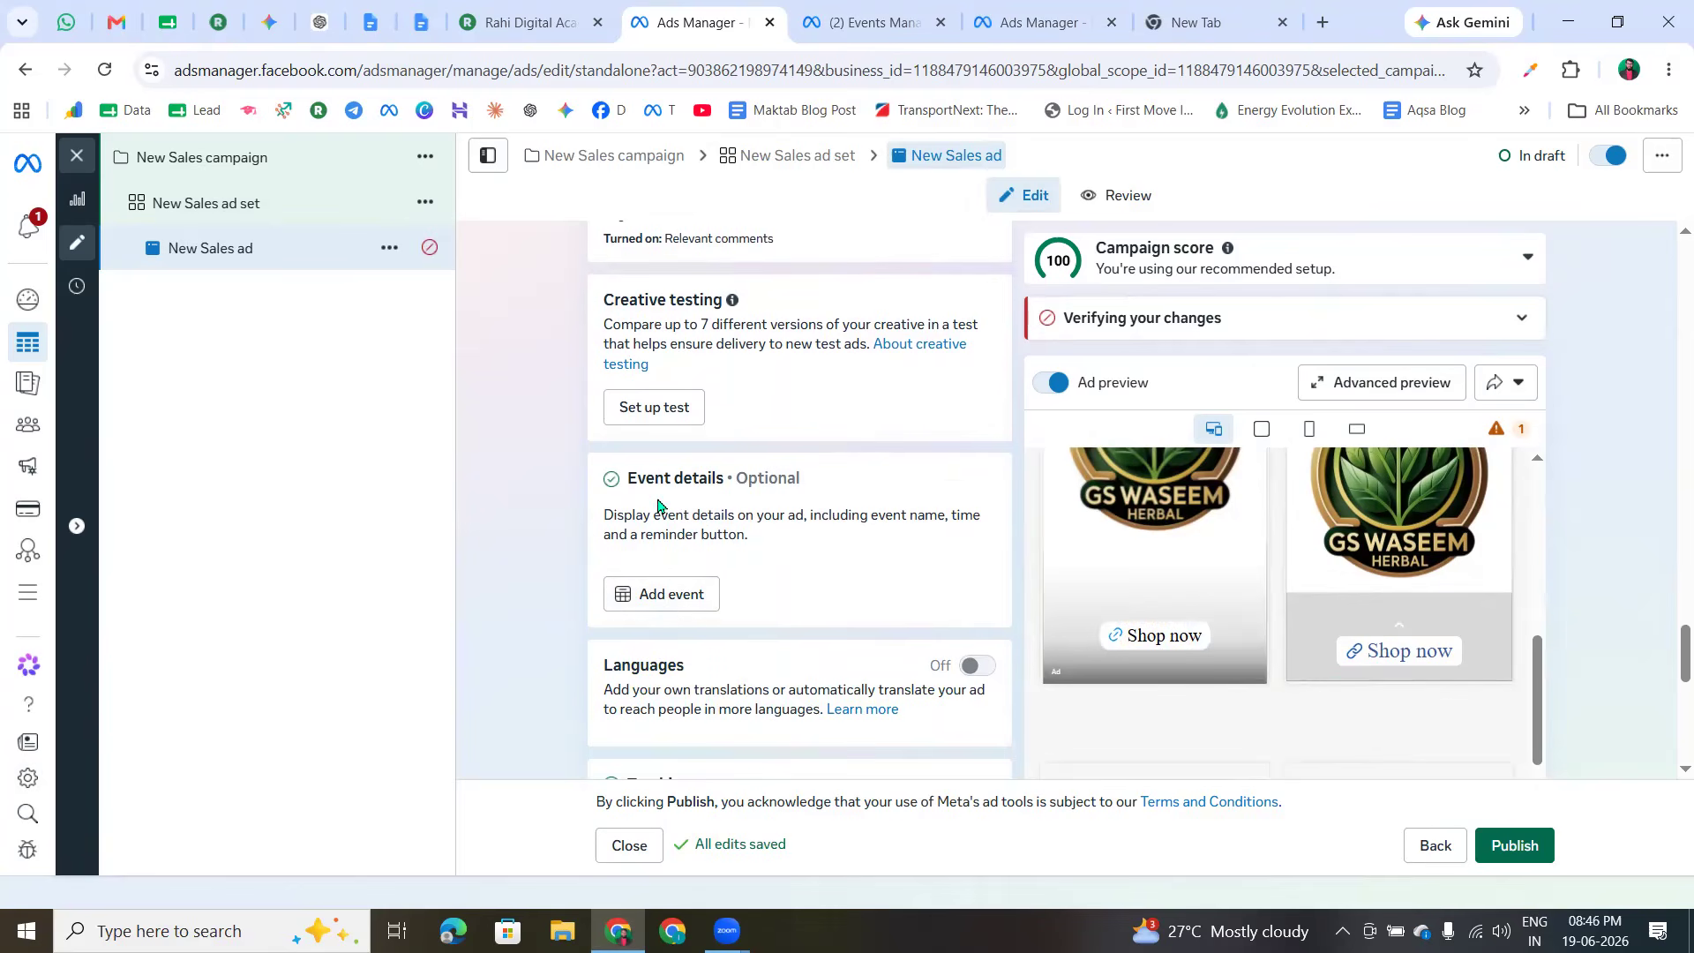
scroll(778, 587, down, 2)
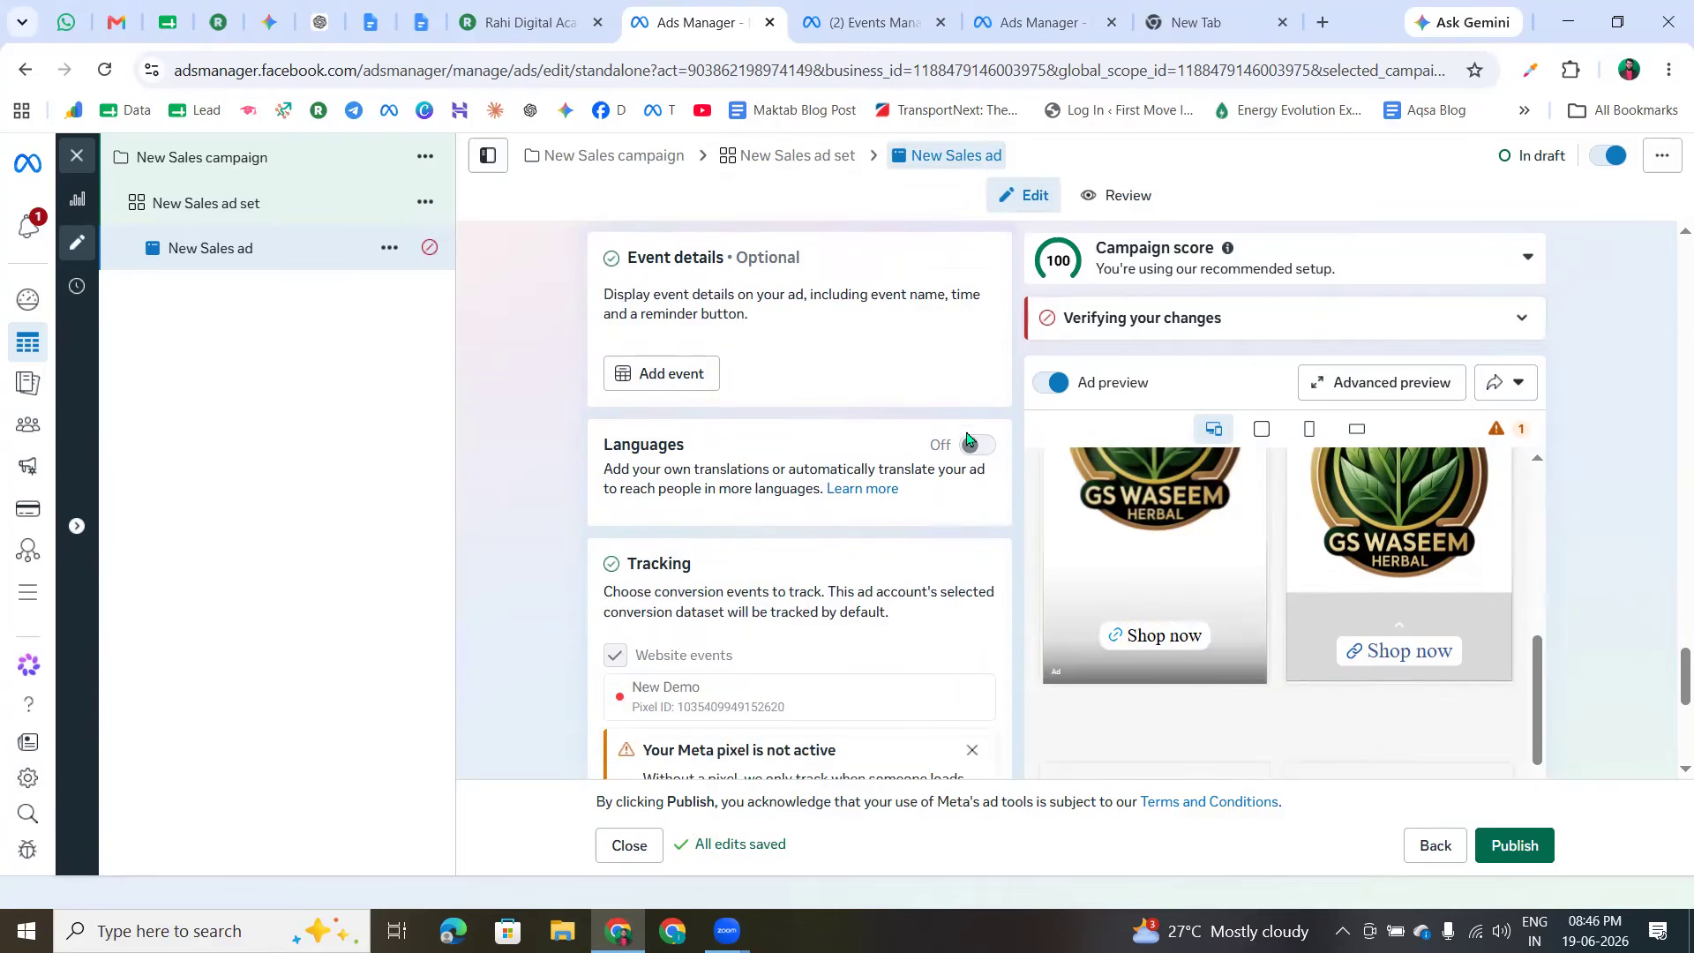
scroll(653, 586, down, 1)
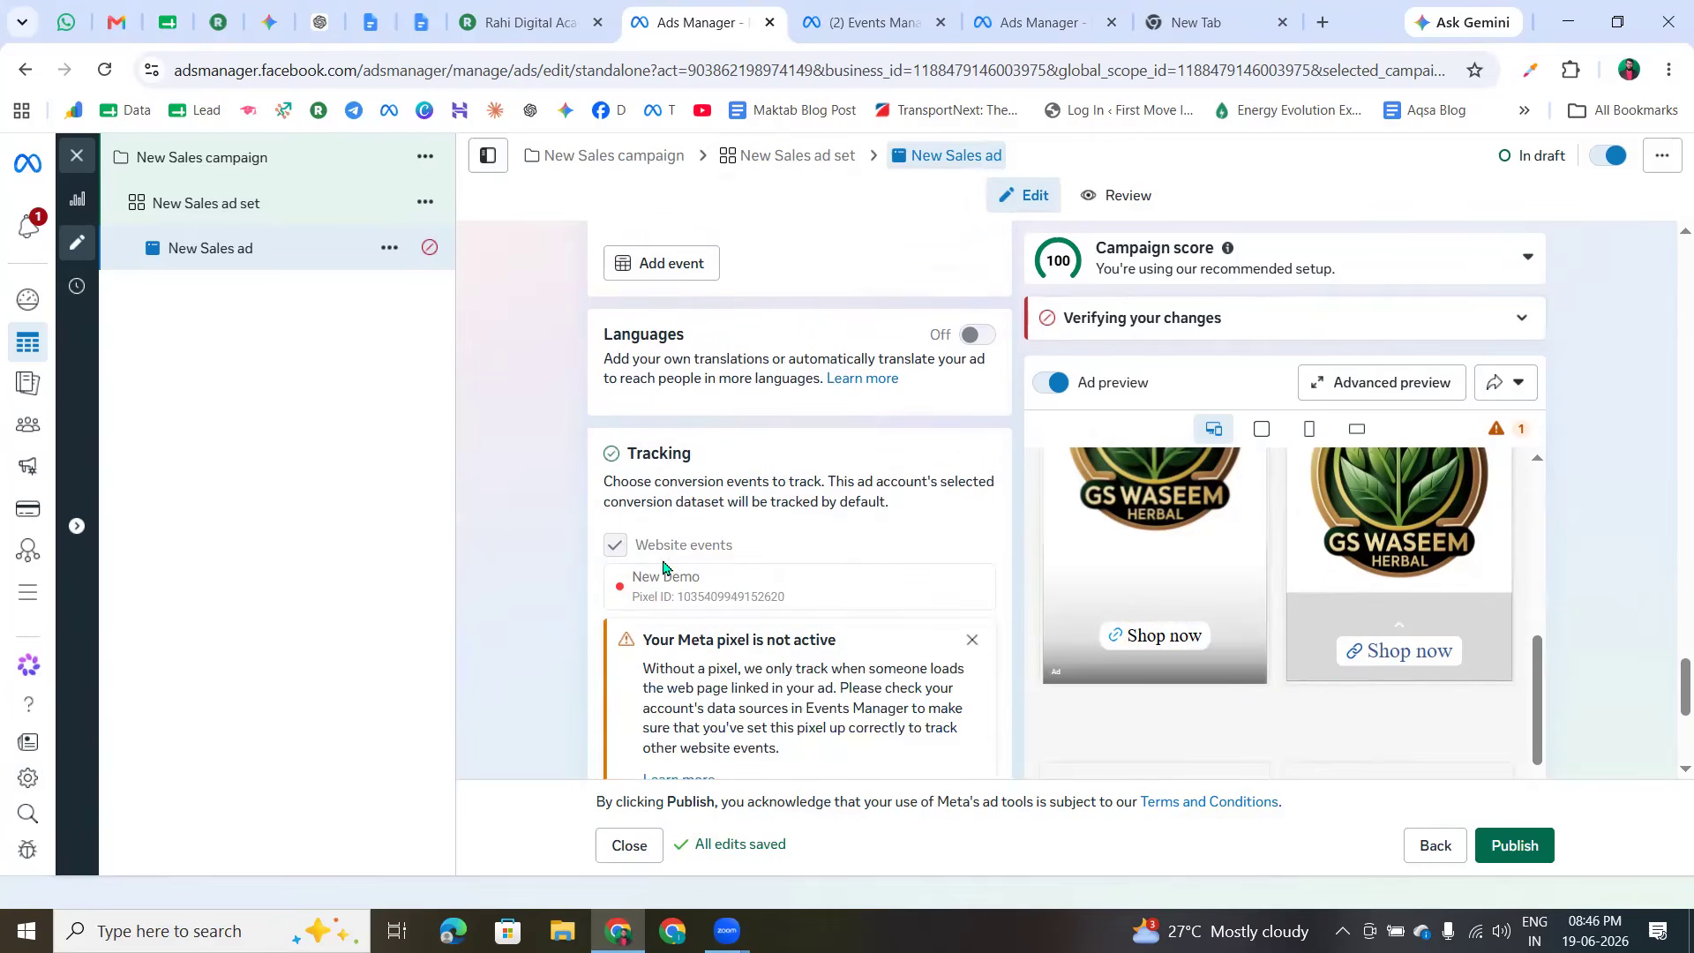
- Check the New Demo dataset under the ad's website event tracking and dismiss the inactive Meta pixel notice
drag(633, 578, 787, 599)
click(719, 587)
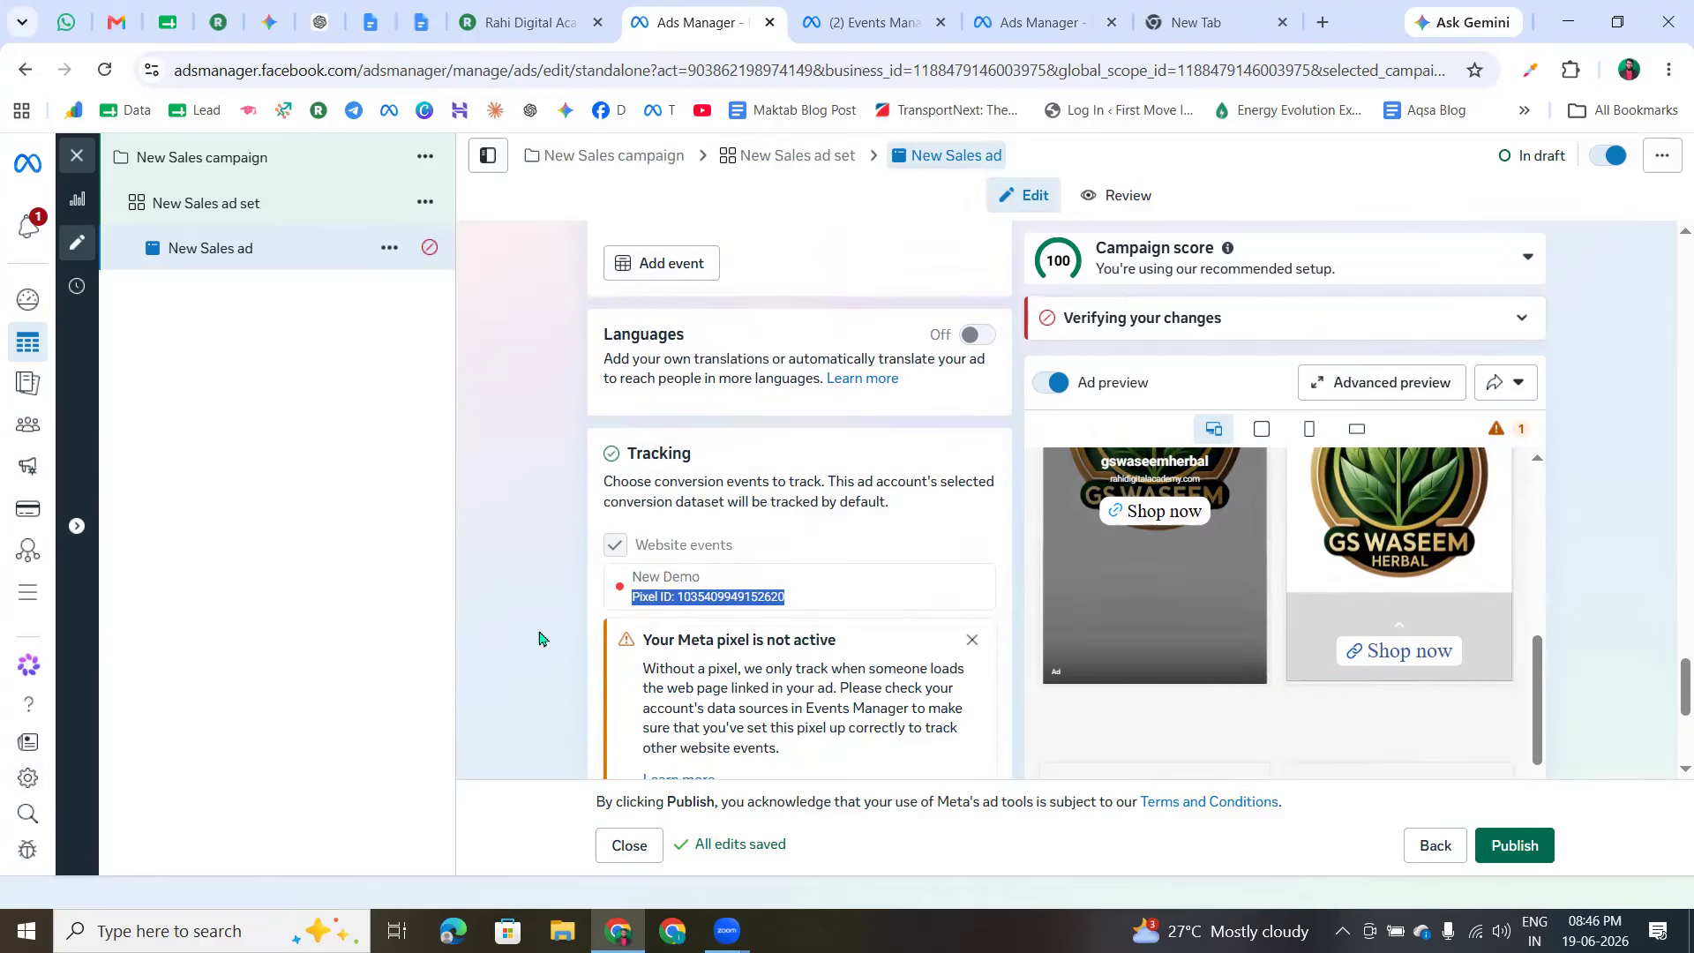
click(47, 901)
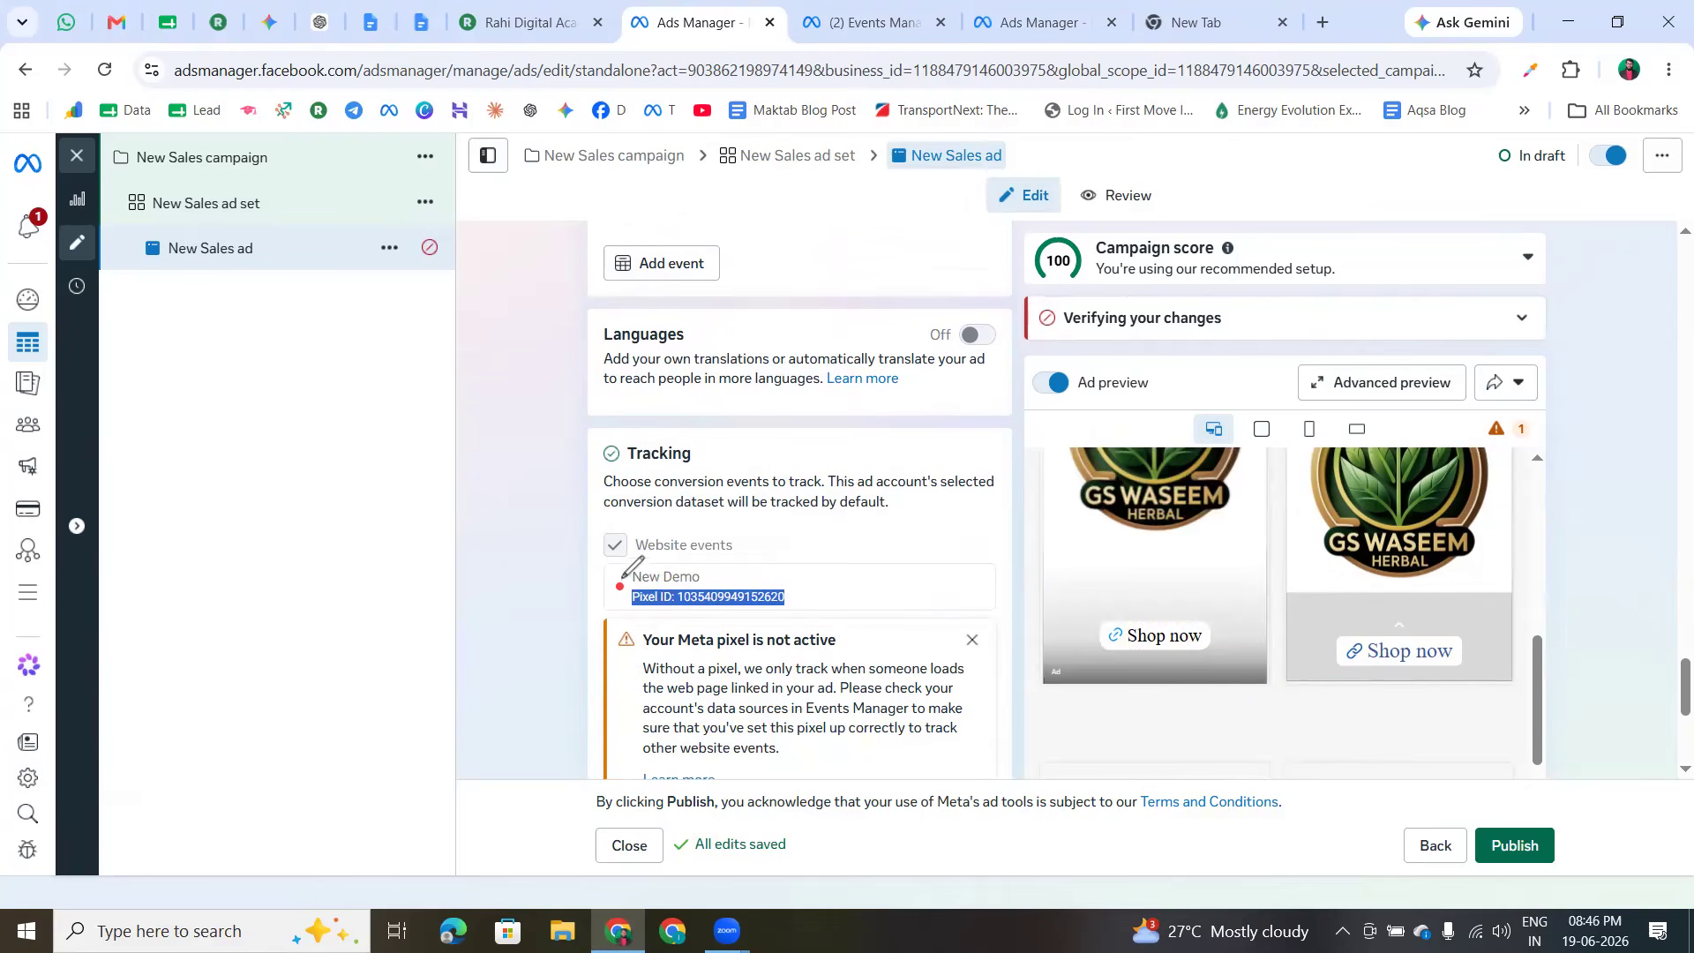
drag(620, 586, 618, 582)
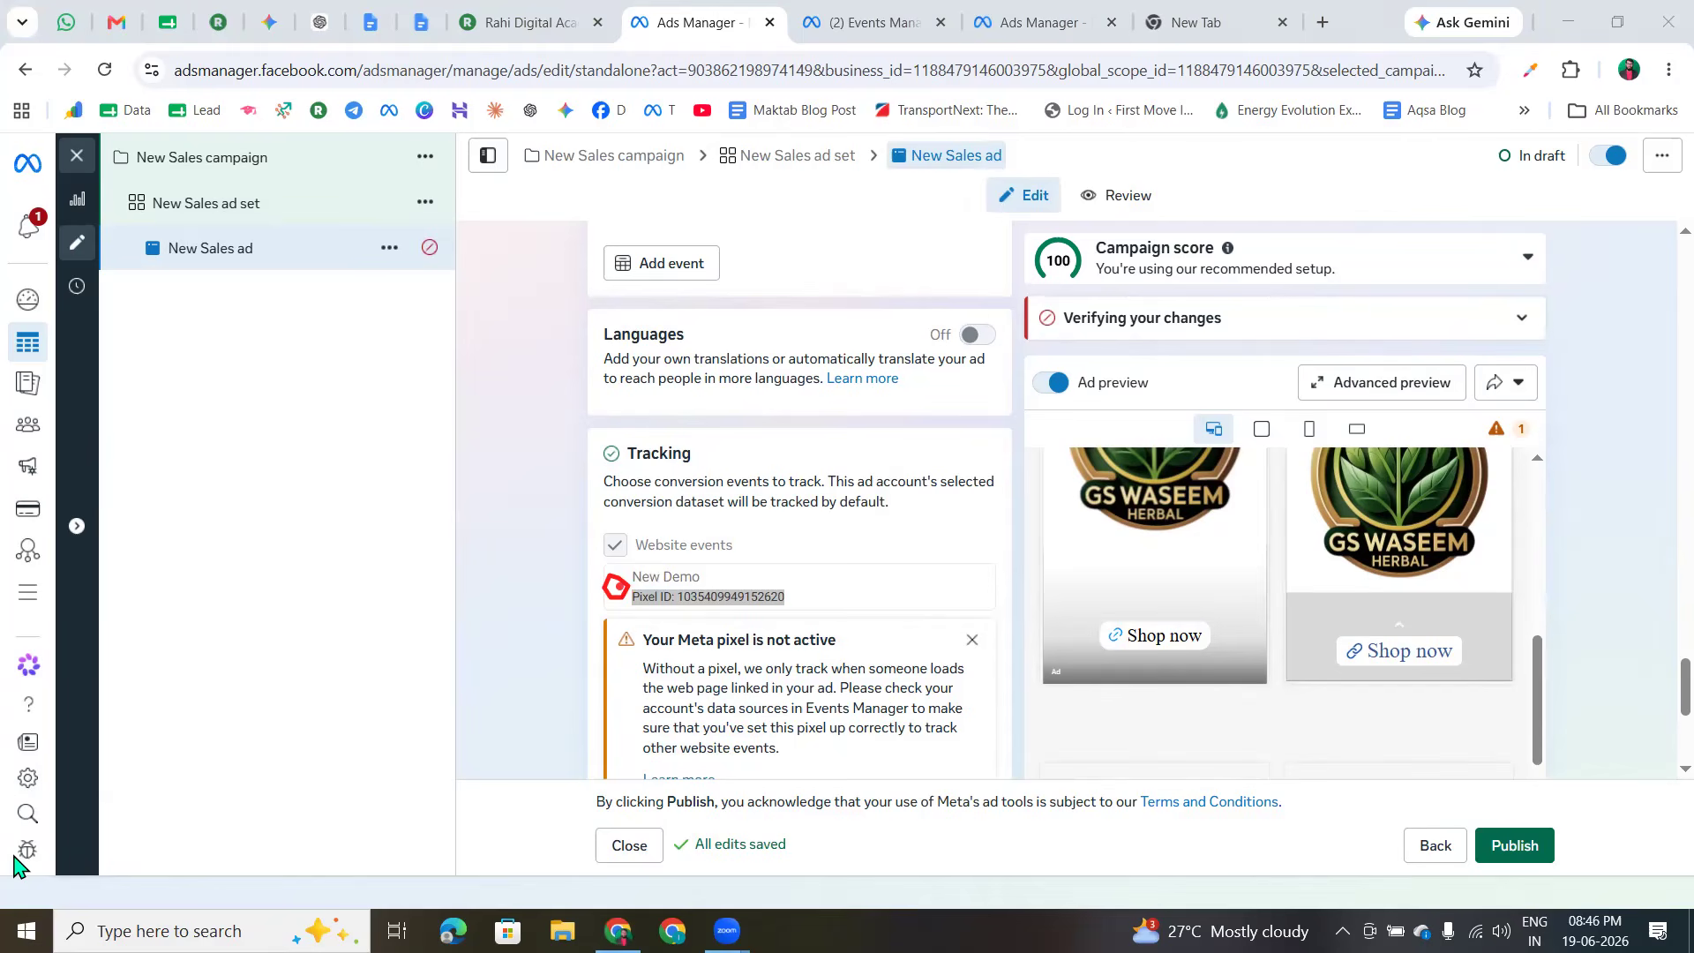
click(29, 587)
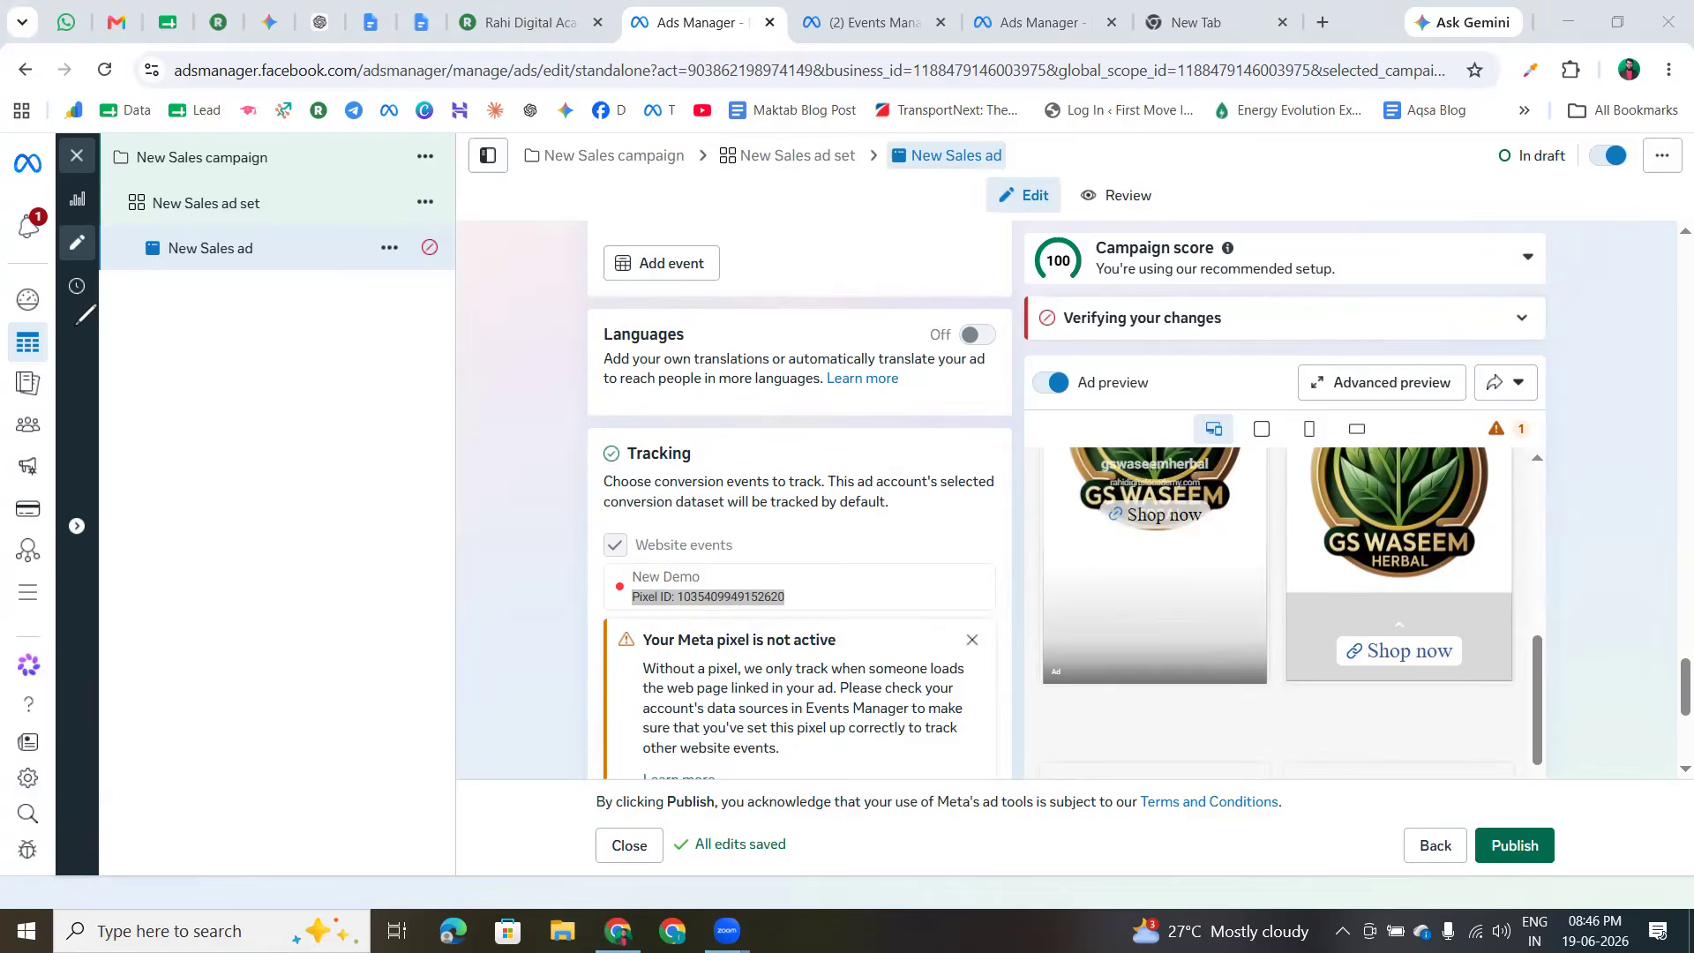
click(620, 590)
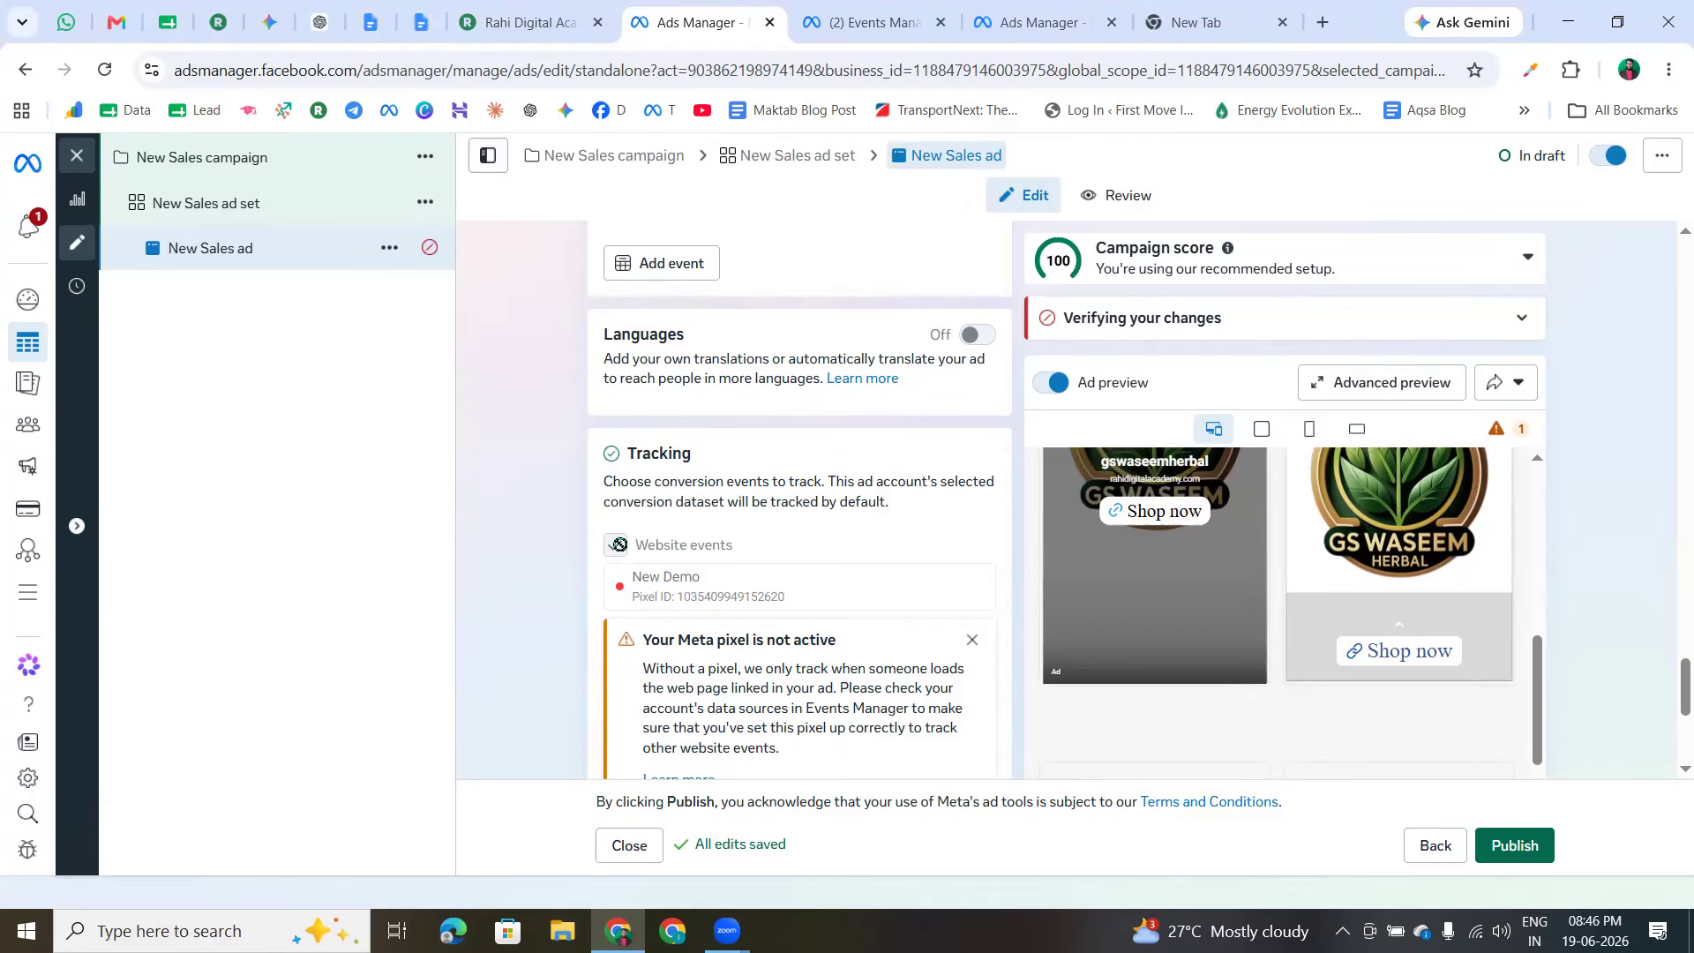
scroll(900, 643, down, 3)
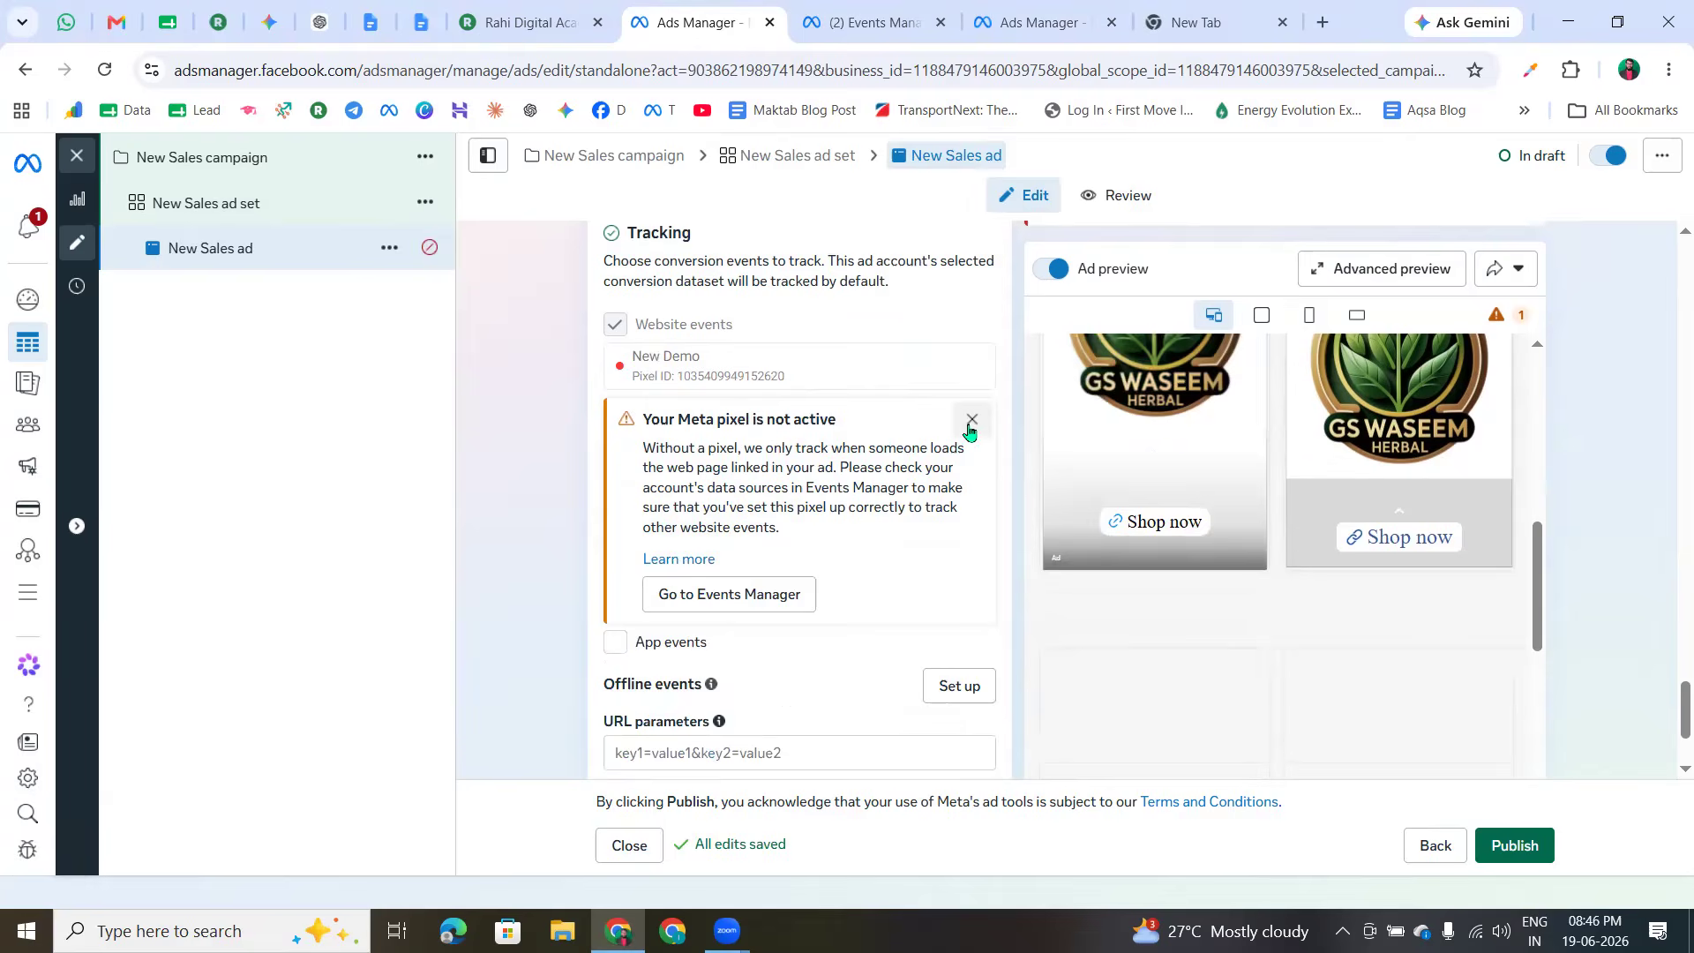
scroll(820, 628, down, 2)
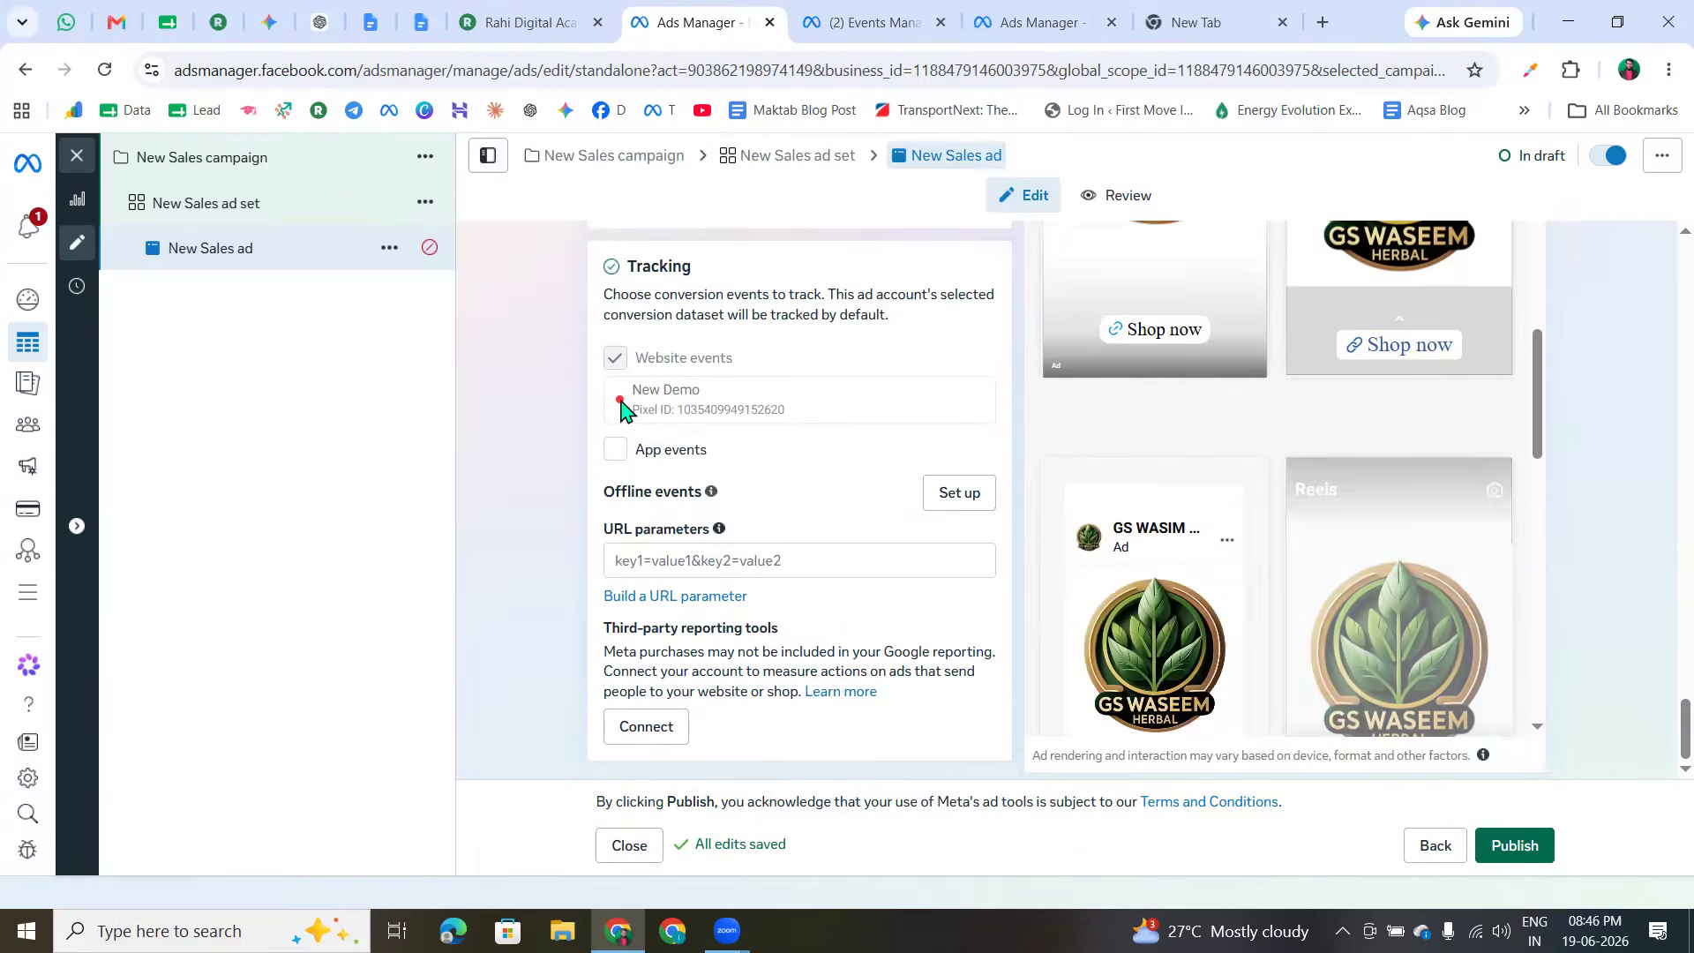
- Review the complete ad setup from the identity profiles through the format, call to action and enhancements to the tracking settings
scroll(783, 766, up, 8)
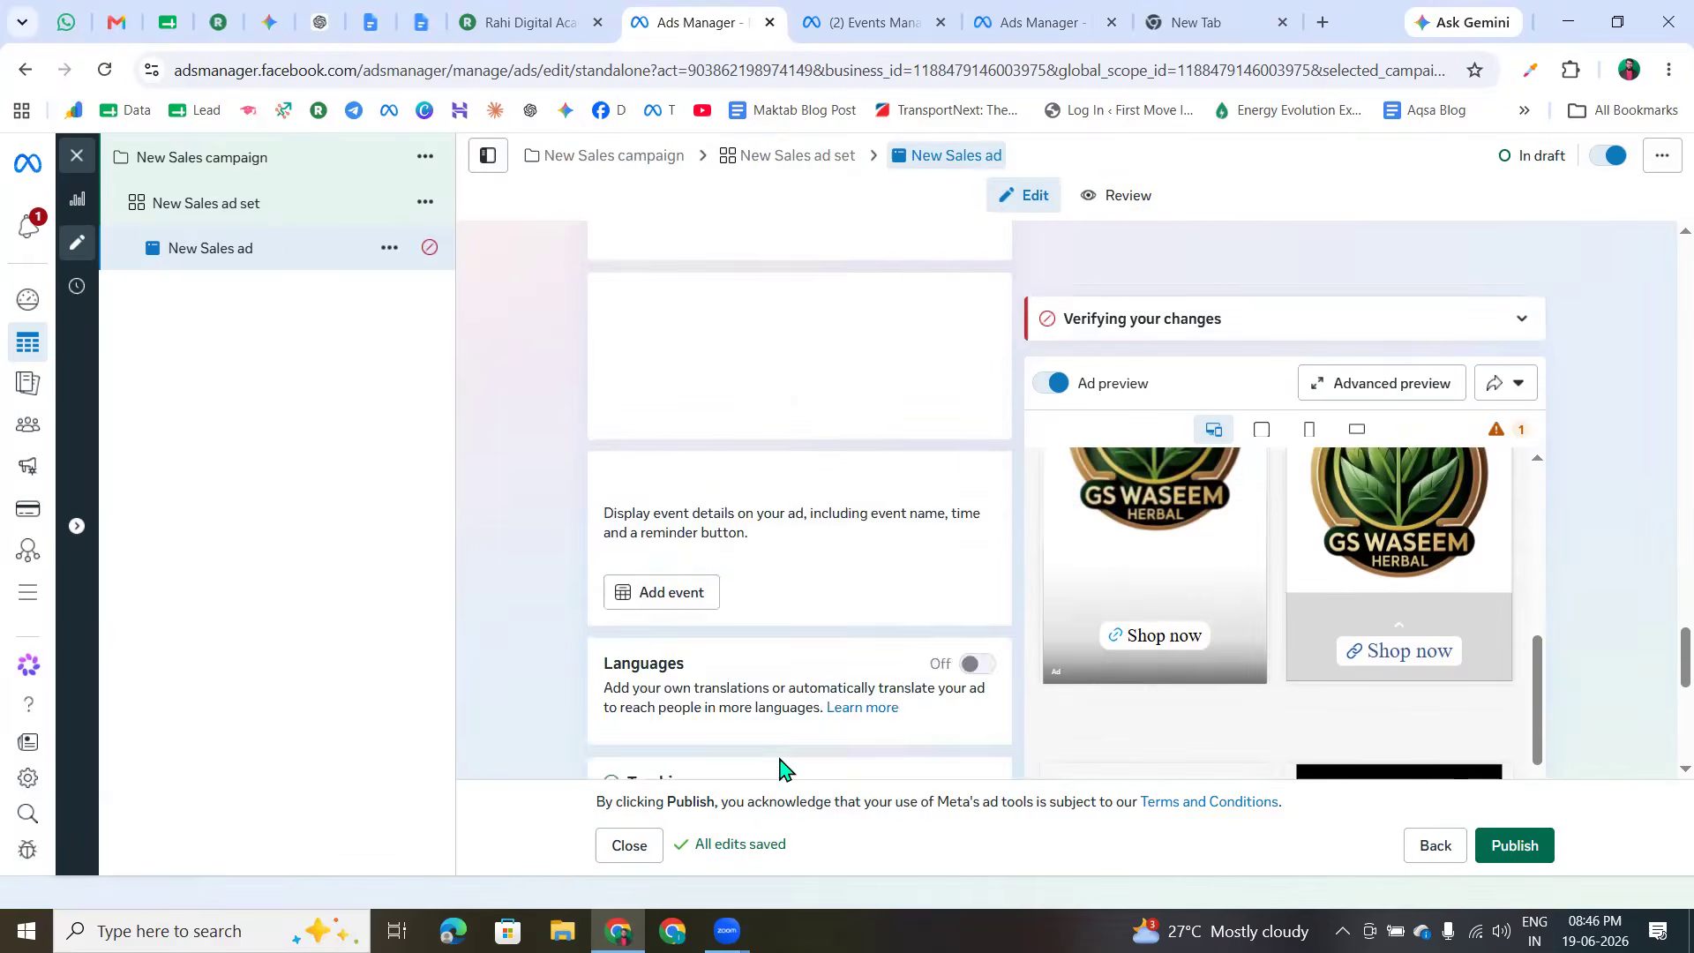
scroll(778, 759, up, 10)
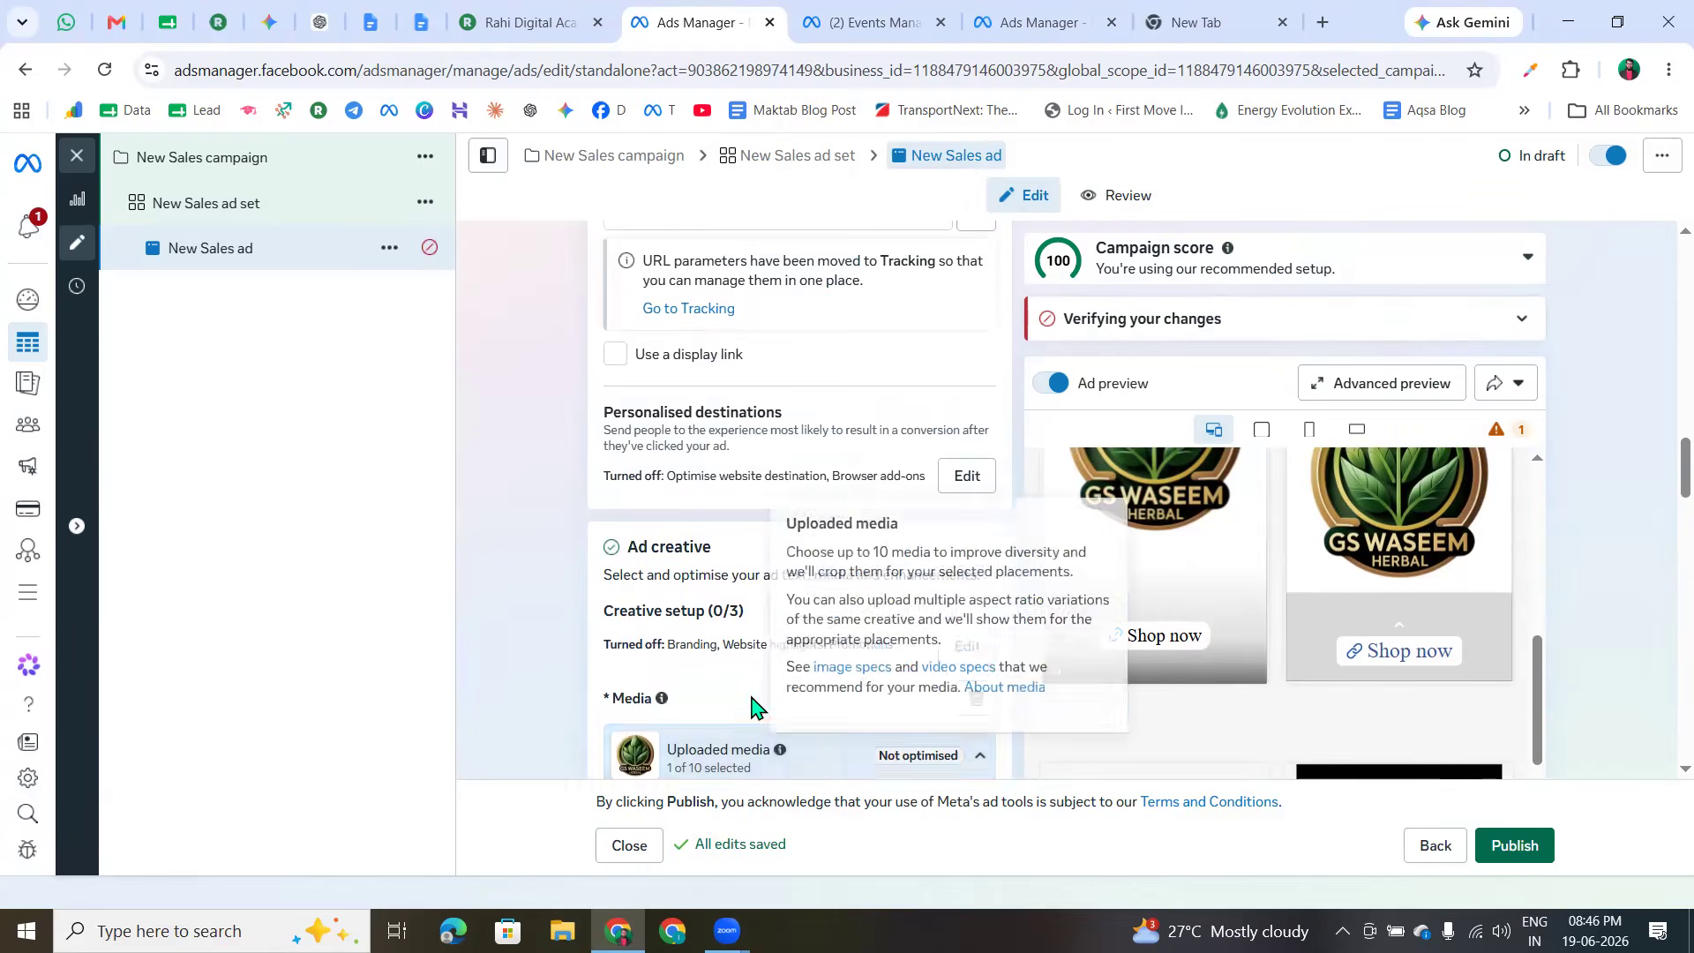
scroll(750, 694, up, 6)
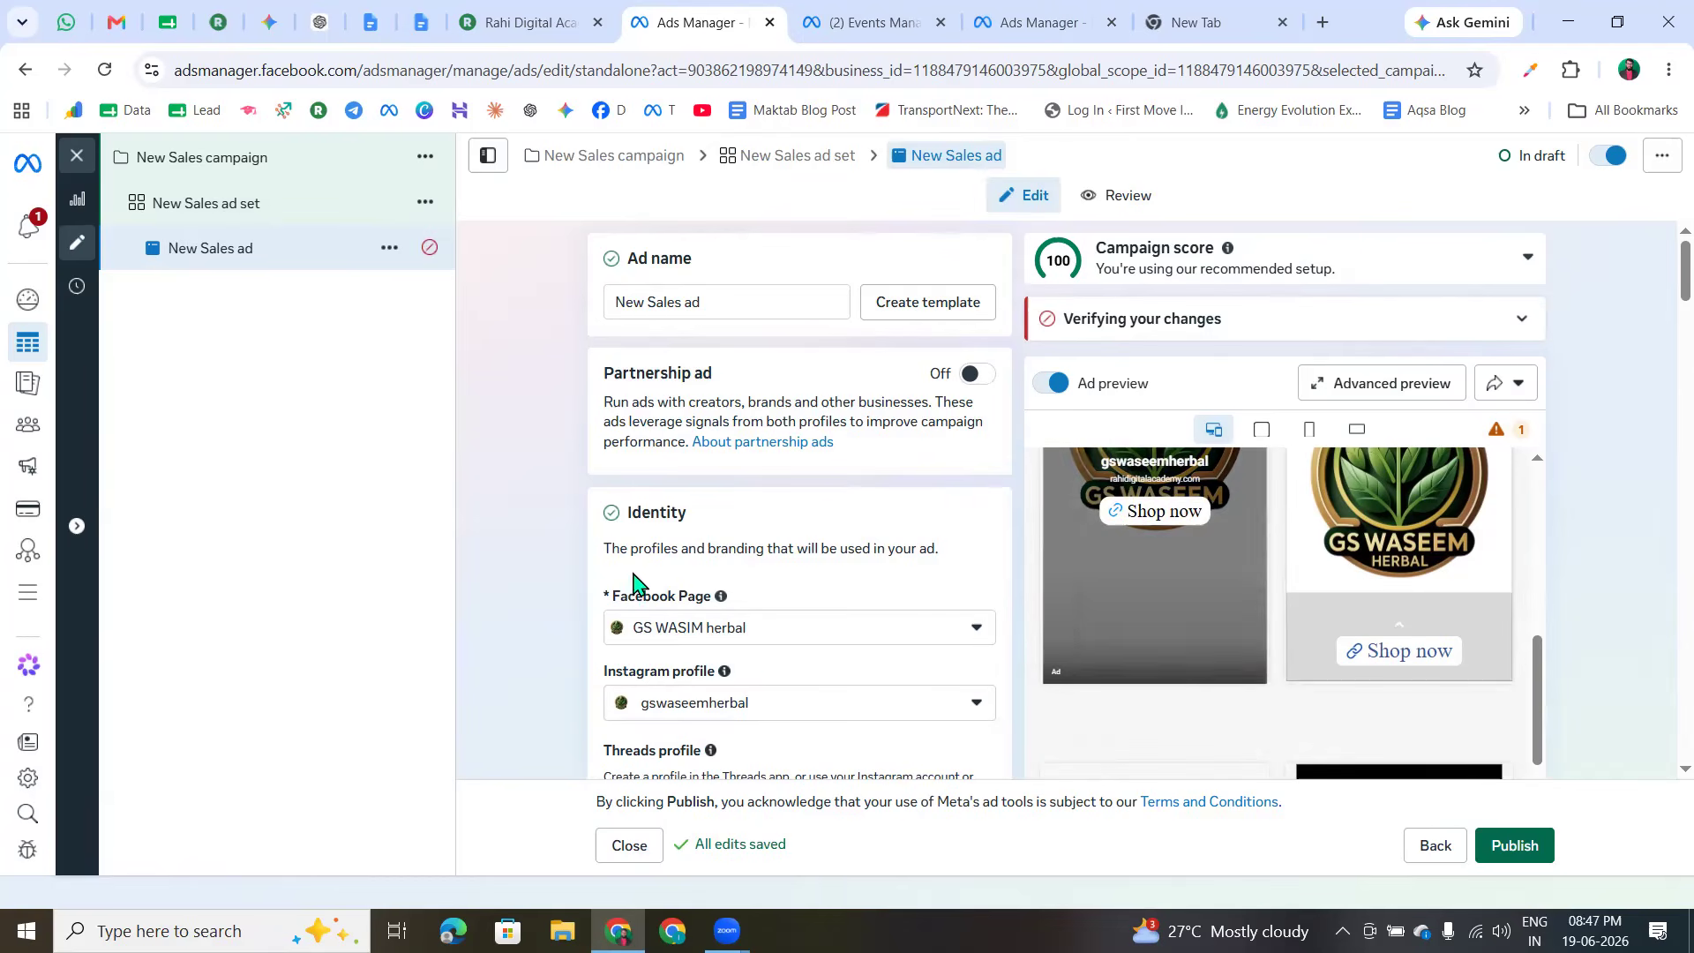
drag(626, 521, 710, 530)
click(678, 585)
triple_click(765, 549)
click(977, 576)
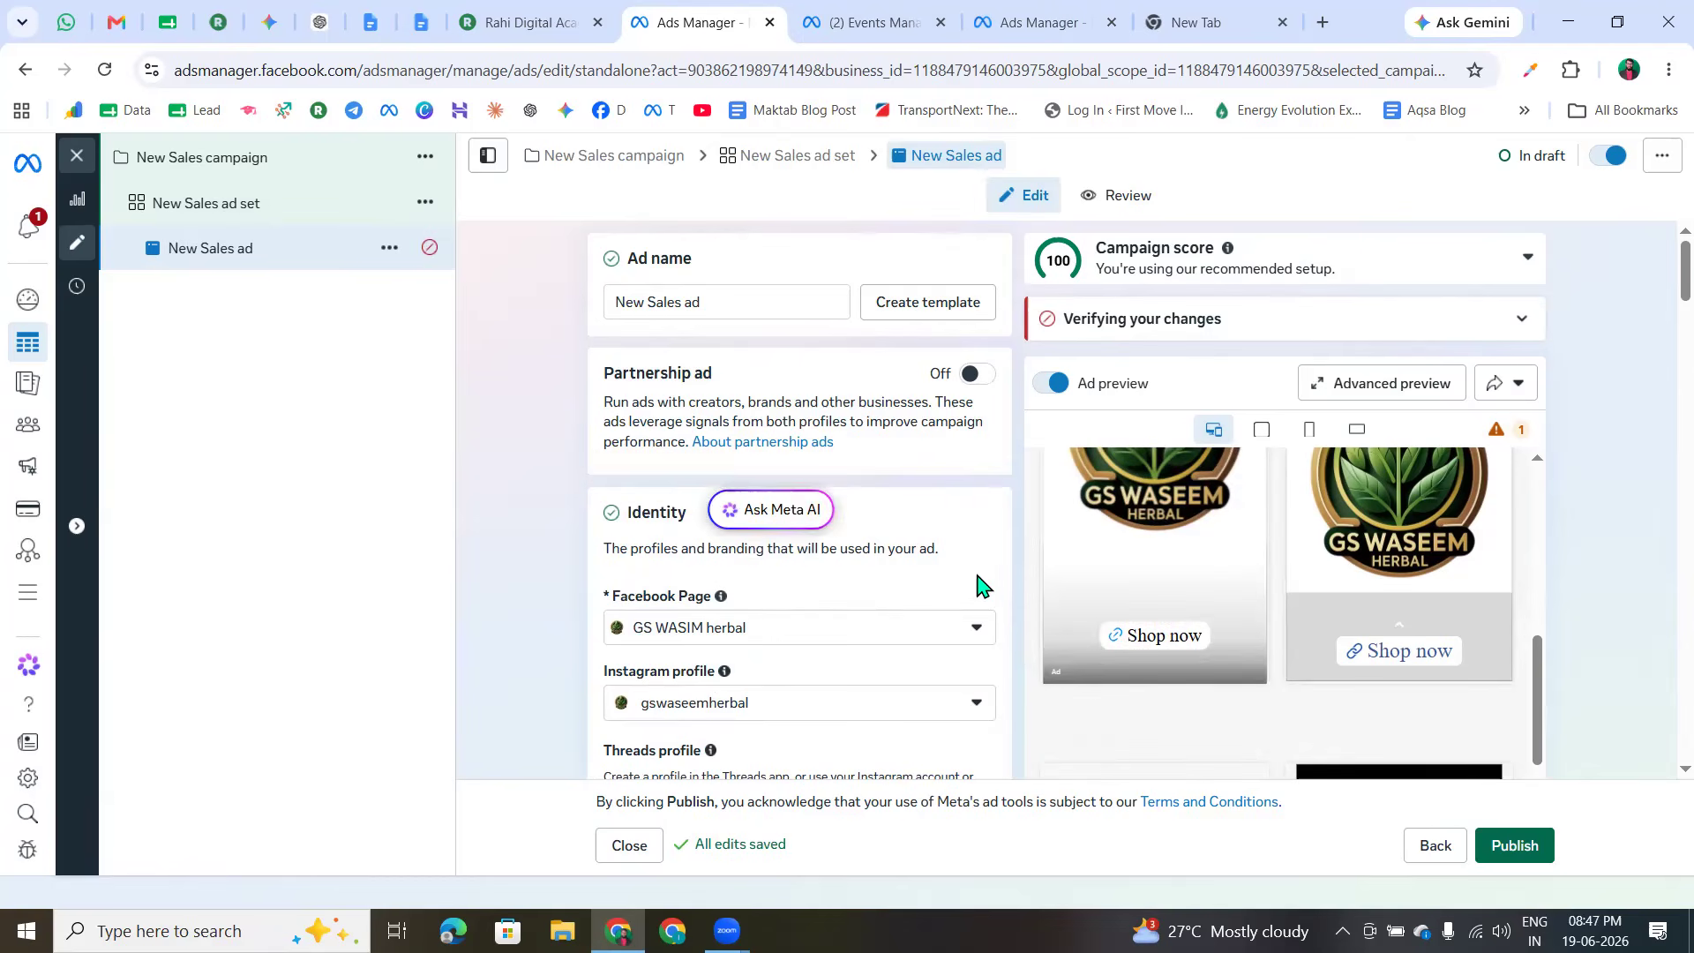
scroll(900, 617, down, 5)
scroll(681, 650, down, 10)
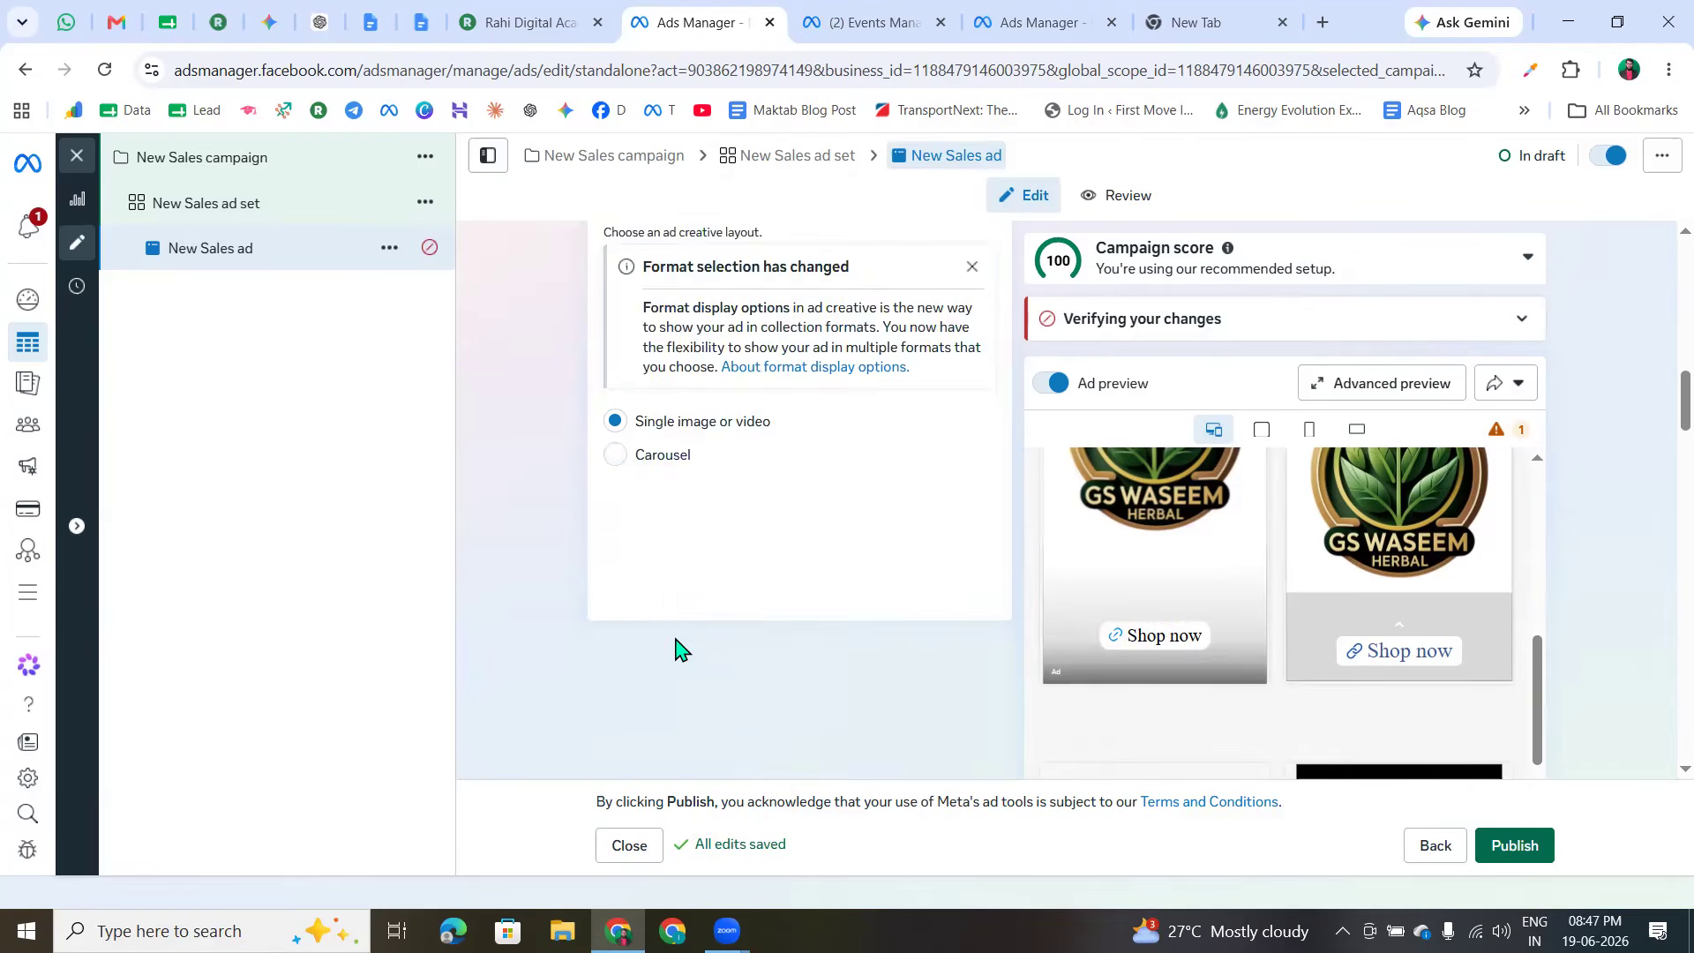
scroll(712, 638, up, 2)
scroll(530, 637, down, 12)
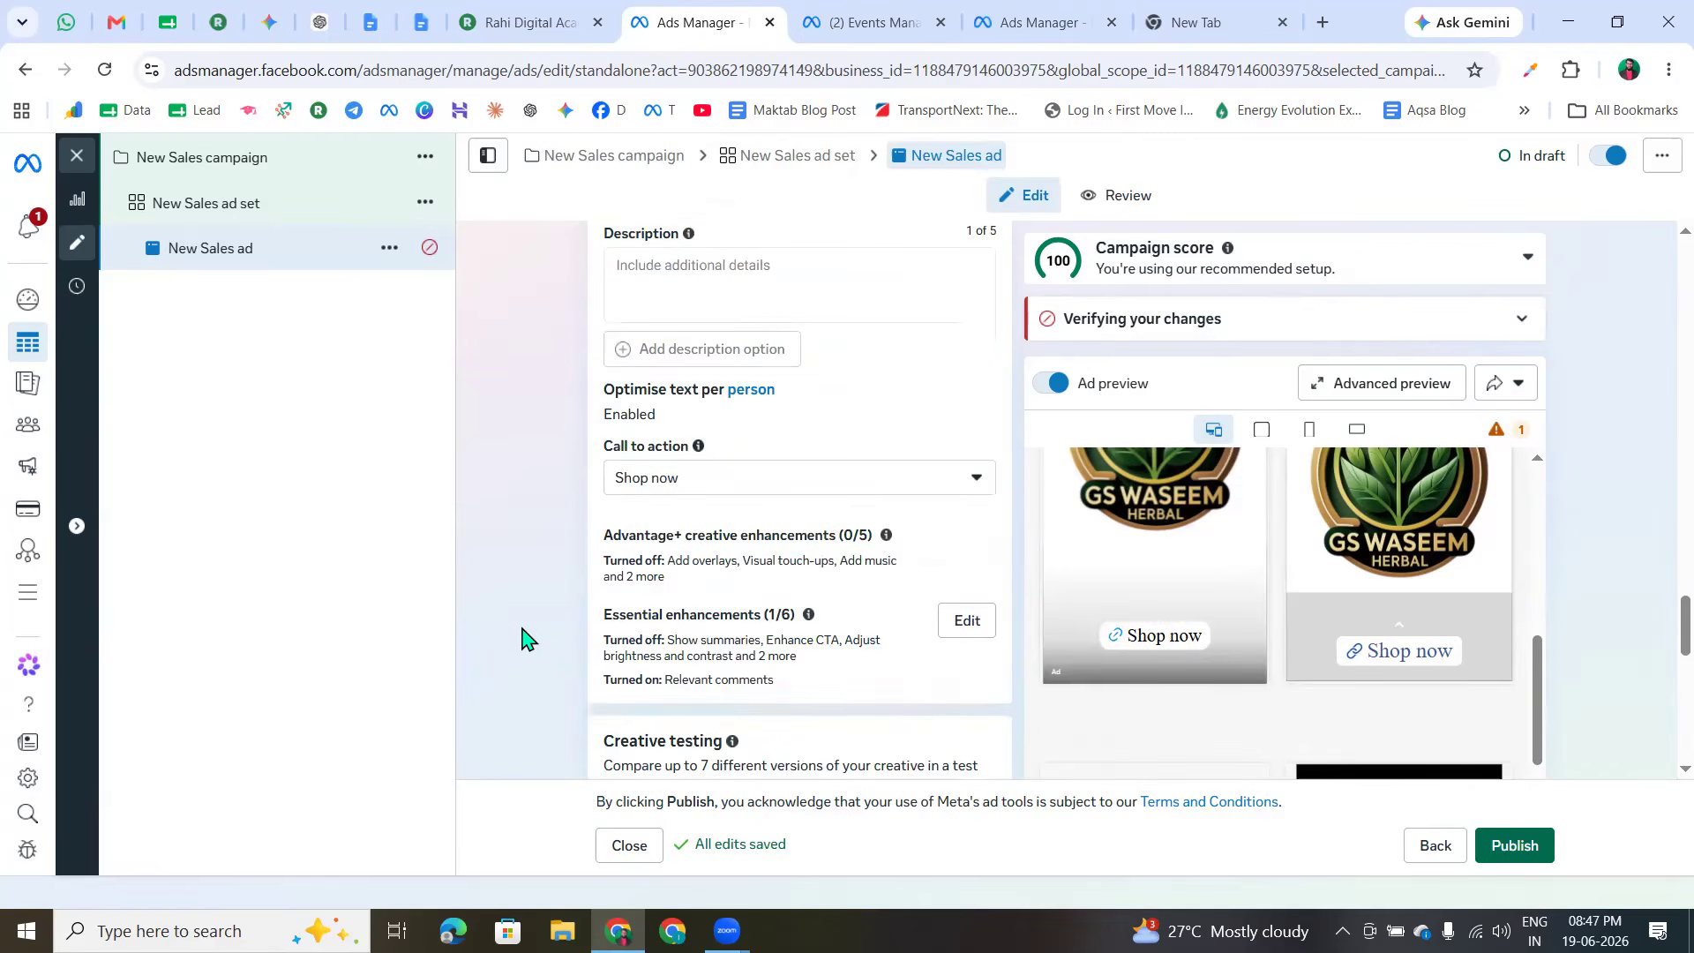
scroll(649, 658, down, 3)
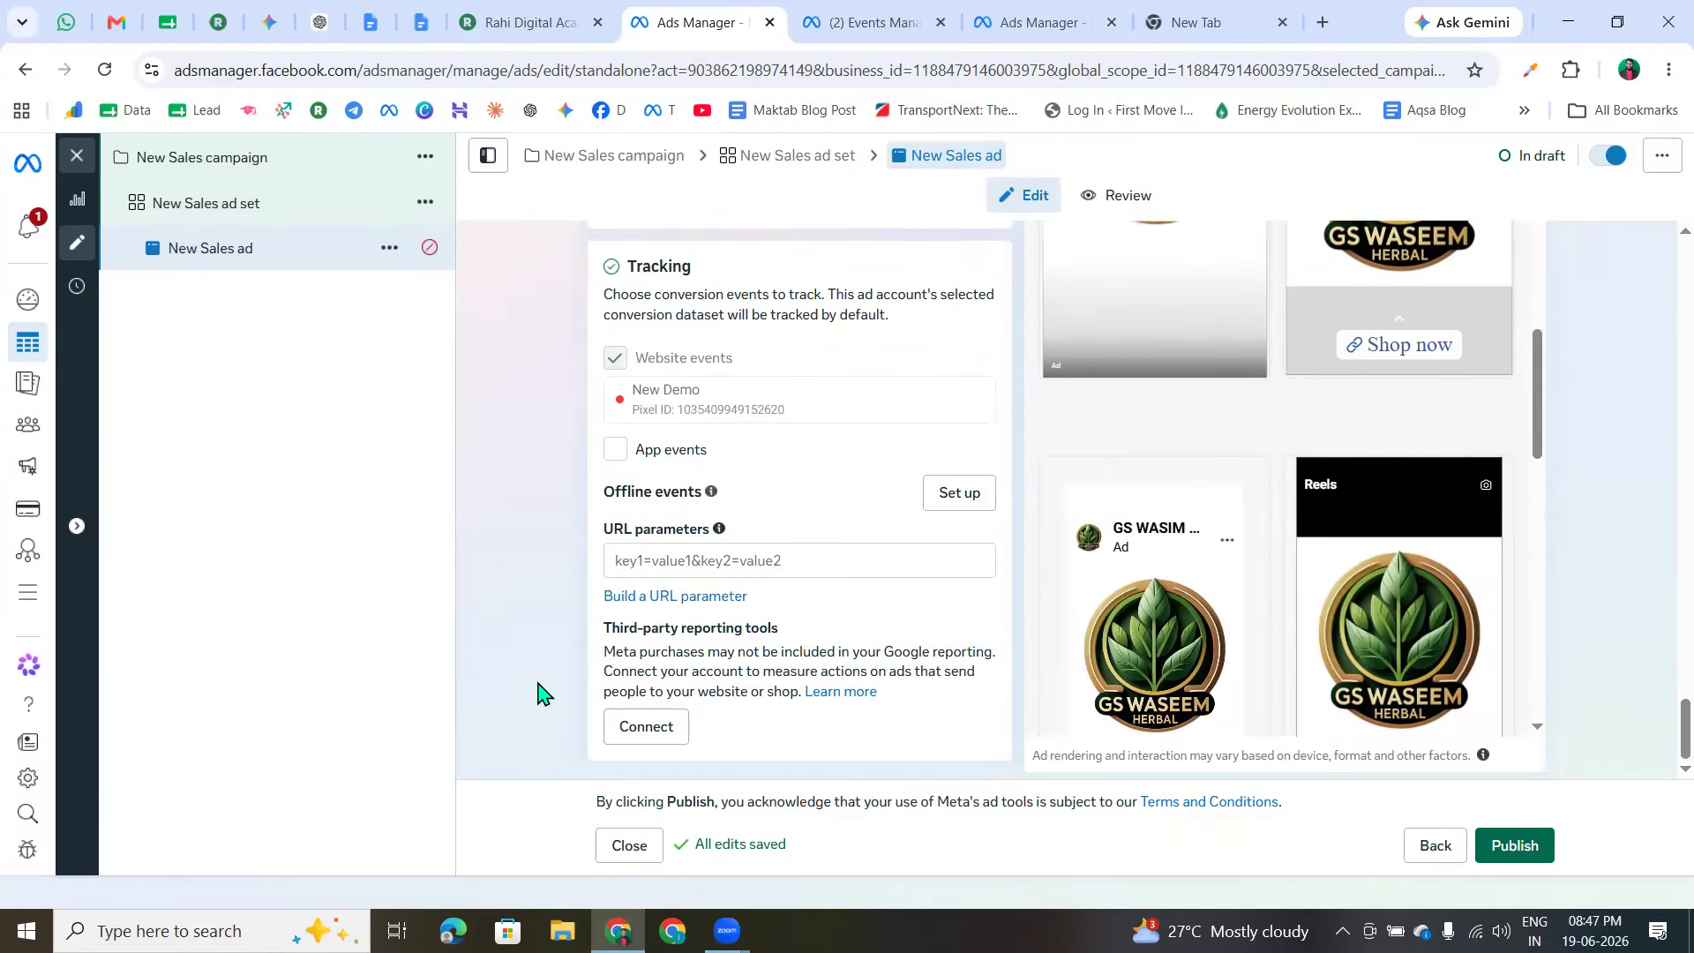